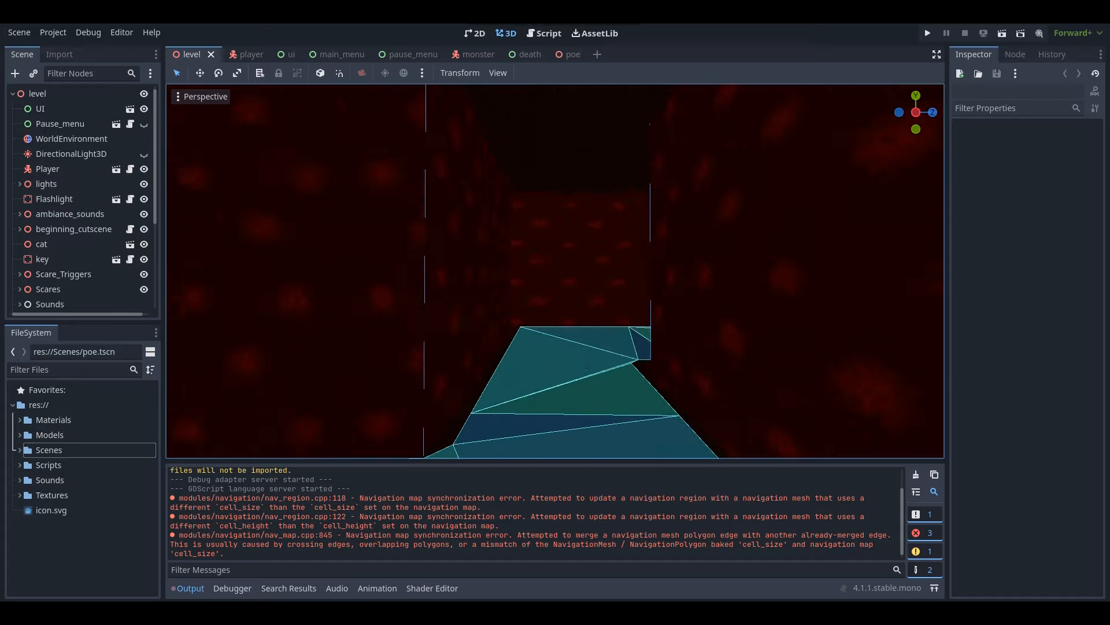
Look through the level scene's hallways, examining the corridors, the lit room and the monster's position
{"action": "right_click_drag", "start_coordinate": [555, 270], "coordinate": [671, 271]}
{"action": "key", "text": "w"}
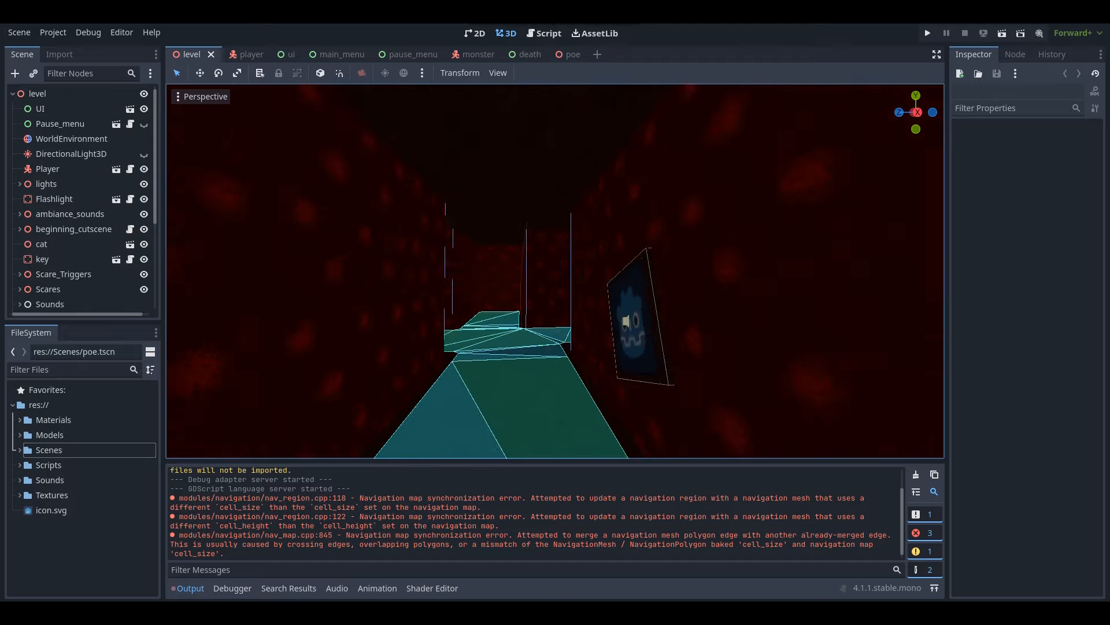
{"action": "right_click_drag", "start_coordinate": [555, 270], "coordinate": [468, 271]}
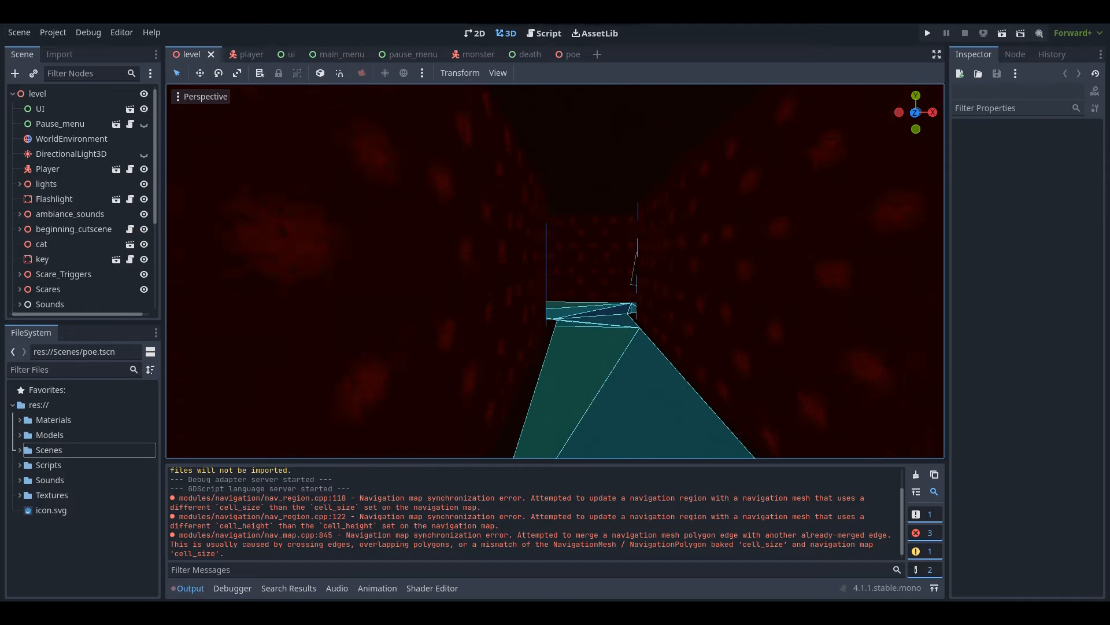
{"action": "right_click_drag", "start_coordinate": [556, 270], "coordinate": [1070, 271]}
{"action": "key", "text": "w"}
{"action": "key", "text": "w"}
{"action": "key", "text": "w"}
{"action": "key", "text": "s"}
{"action": "key", "text": "w"}
{"action": "key", "text": "s"}
{"action": "key", "text": "w"}
{"action": "key", "text": "s"}
{"action": "key", "text": "w"}
{"action": "key", "text": "s"}
{"action": "key", "text": "s"}
{"action": "key", "text": "w"}
{"action": "key", "text": "w"}
{"action": "right_click_drag", "start_coordinate": [507, 249], "coordinate": [507, 249]}
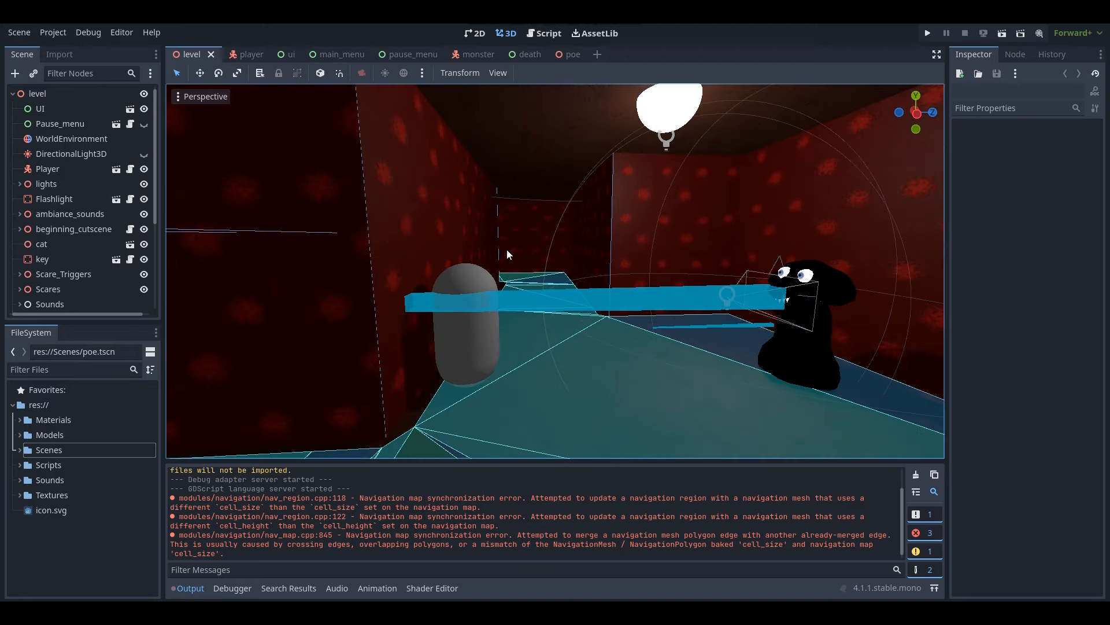
Create a new scene with a 3D root node and change the root's type to StaticBody3D
{"action": "left_click", "coordinate": [597, 55]}
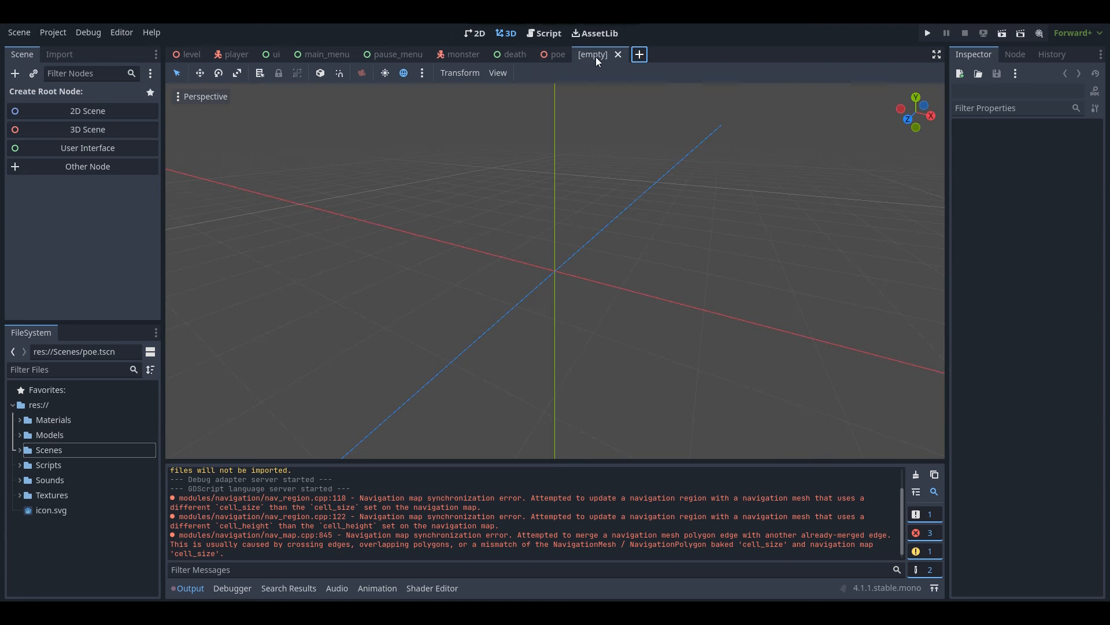
{"action": "left_click", "coordinate": [79, 130]}
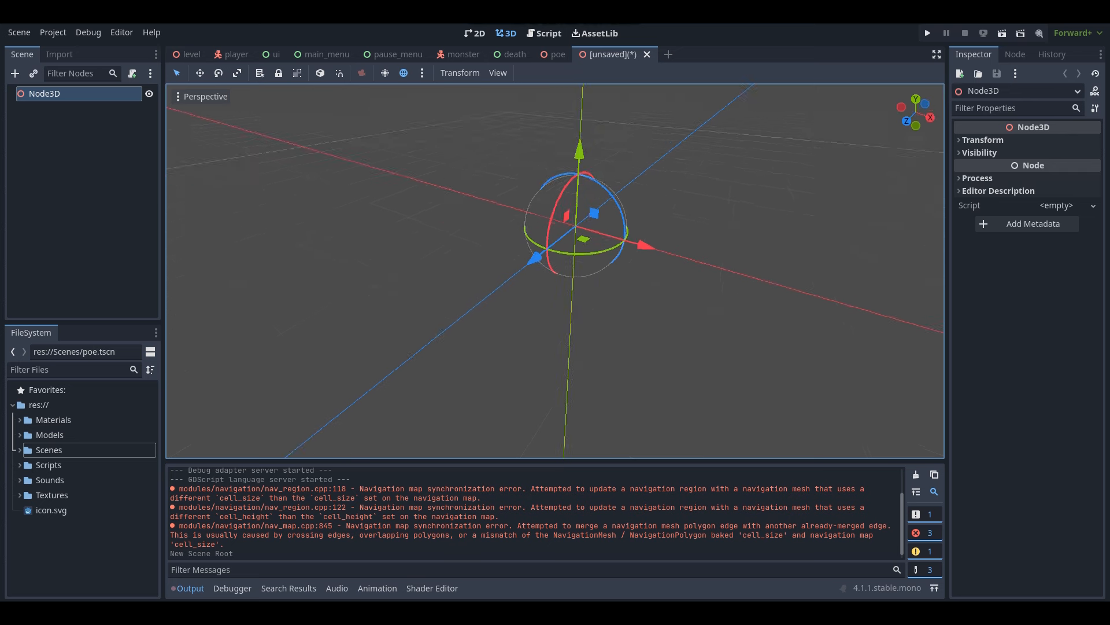
{"action": "right_click", "coordinate": [42, 94]}
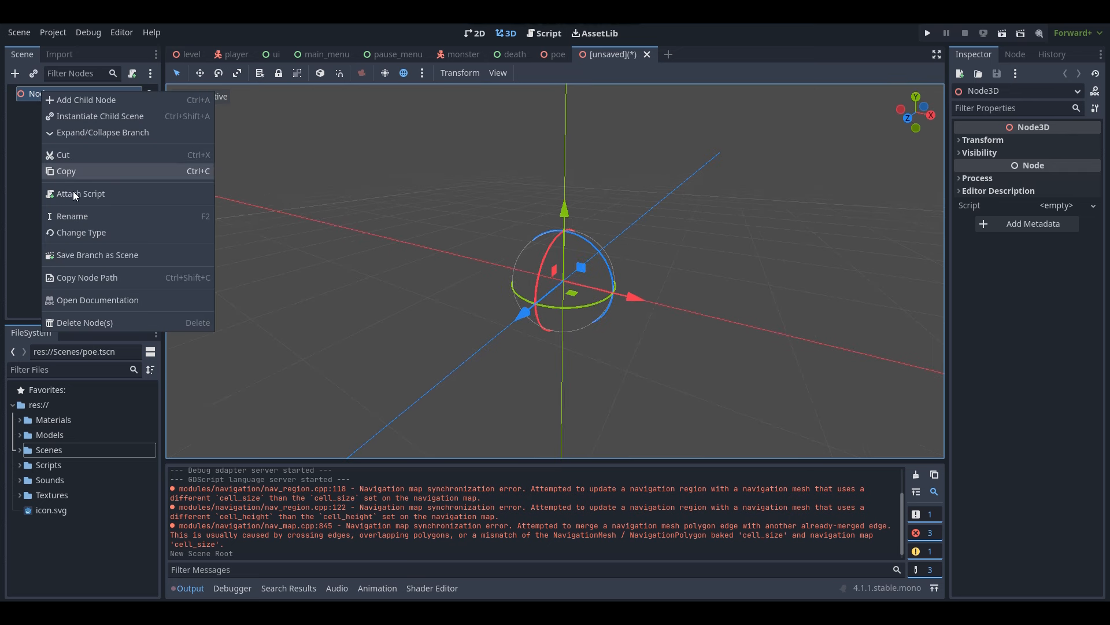
{"action": "left_click", "coordinate": [77, 233]}
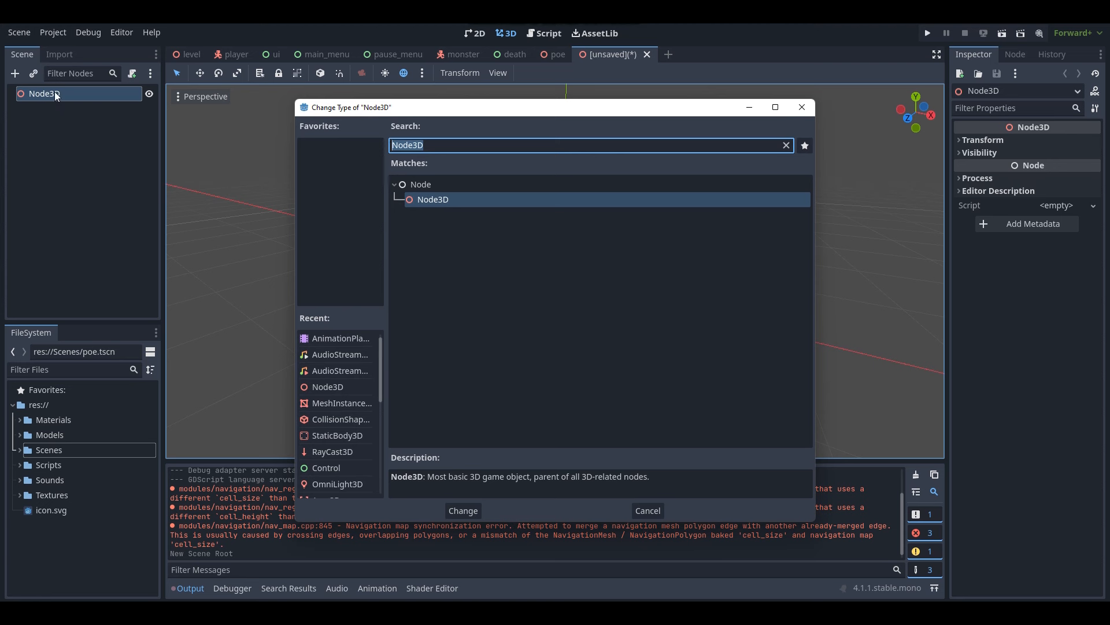
{"action": "type", "text": "static"}
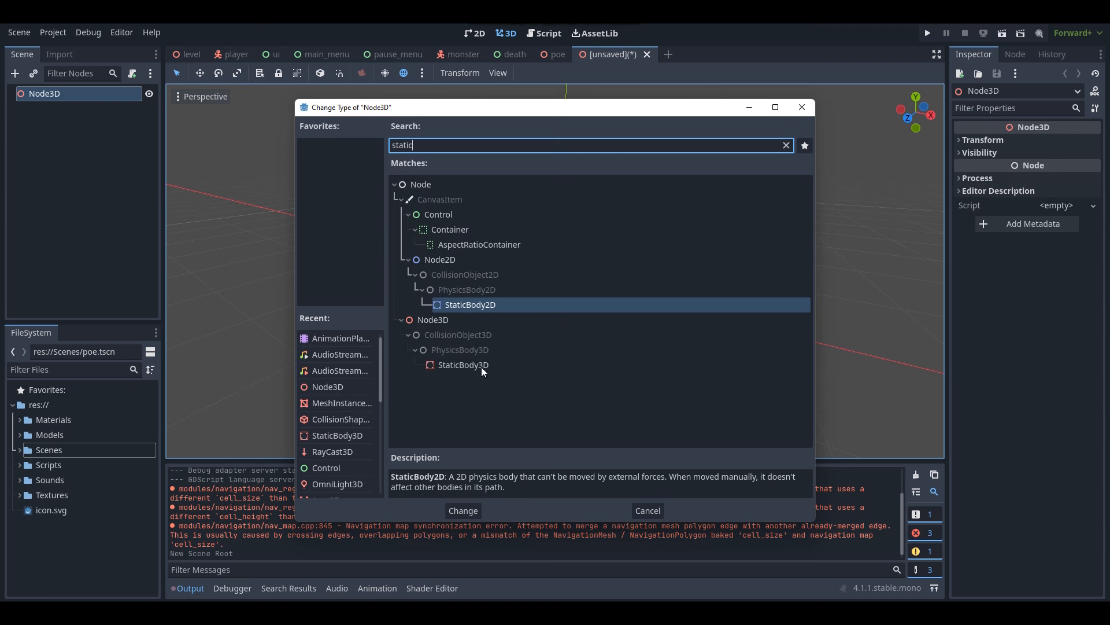
{"action": "double_click", "coordinate": [481, 367]}
Add a CollisionShape3D child to the root node and give it a new BoxShape3D
{"action": "left_click", "coordinate": [61, 95]}
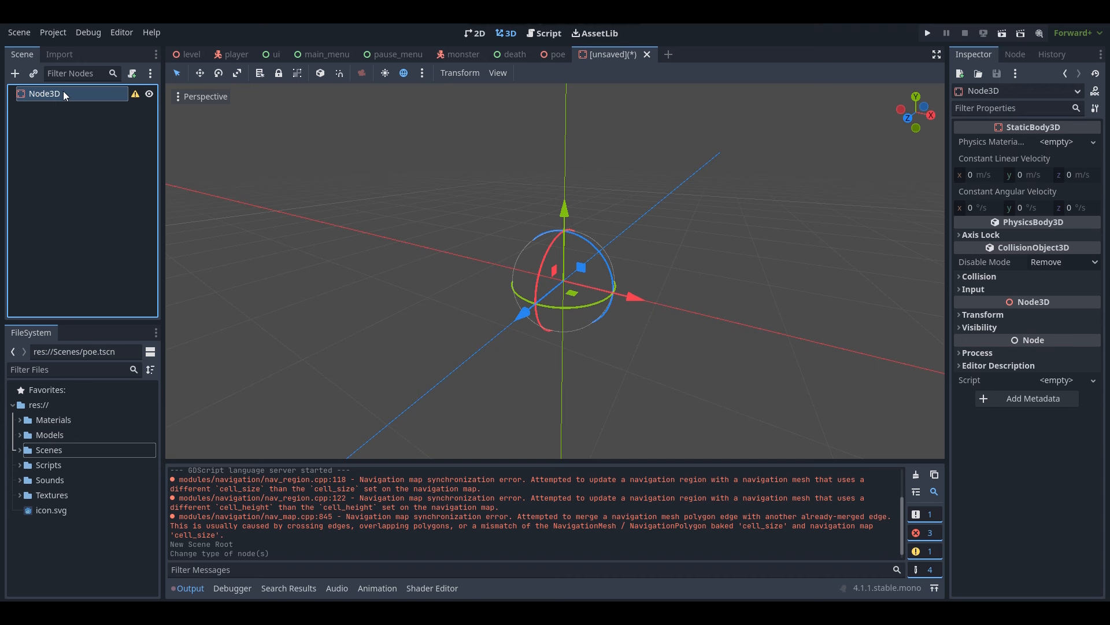
{"action": "right_click", "coordinate": [58, 96]}
{"action": "left_click", "coordinate": [87, 104]}
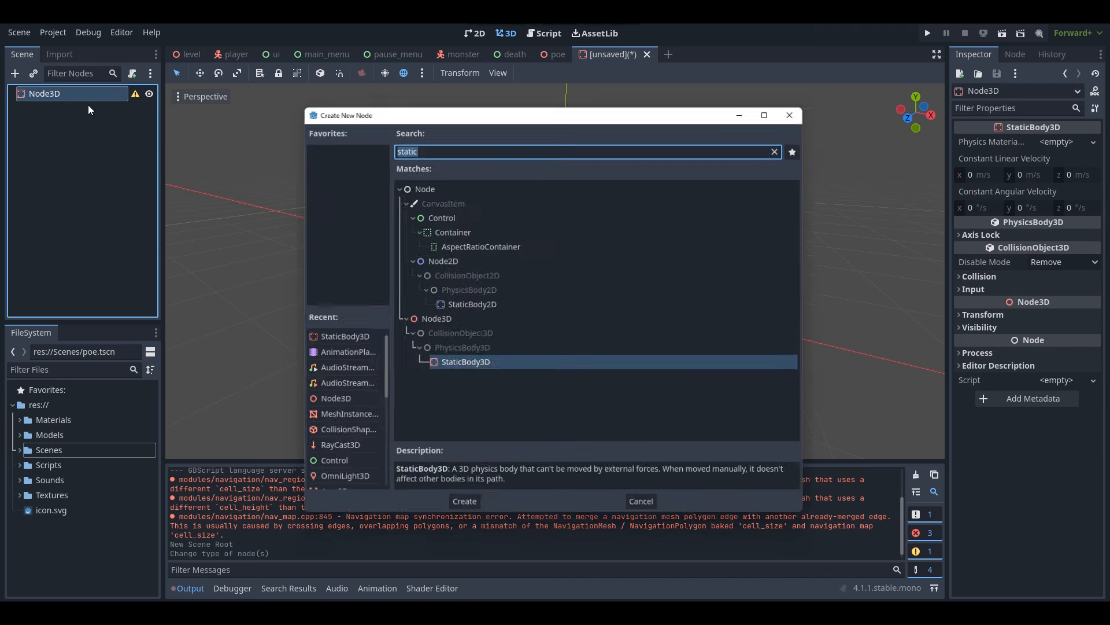
{"action": "type", "text": "coll"}
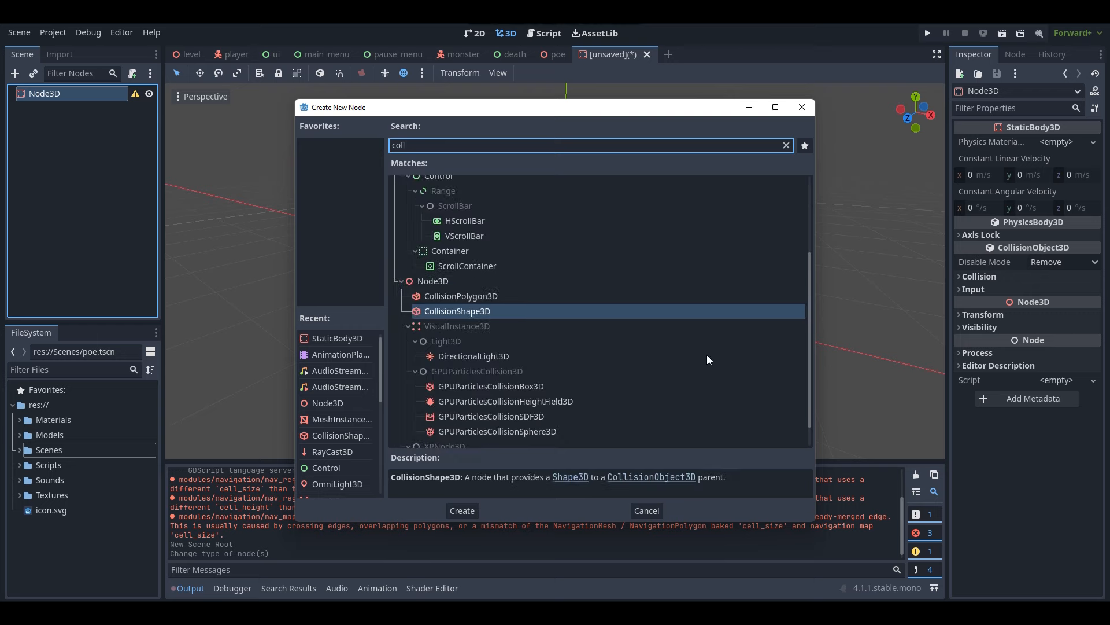
{"action": "double_click", "coordinate": [477, 311]}
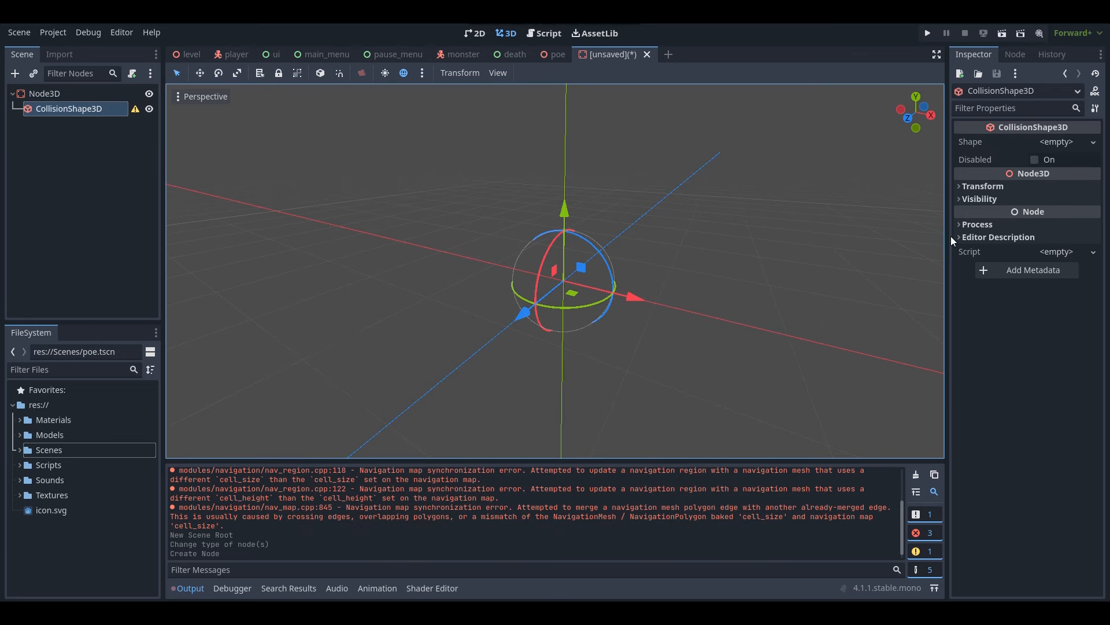
{"action": "left_click", "coordinate": [1062, 144]}
{"action": "left_click", "coordinate": [1023, 191]}
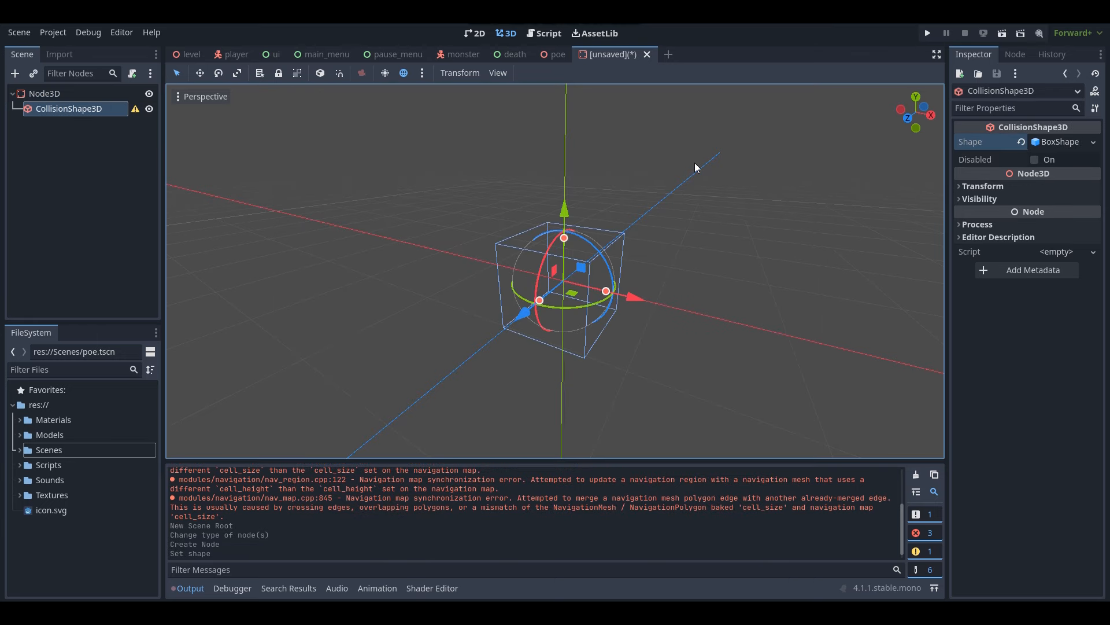
Rename the root node to light_switch
{"action": "right_click_drag", "start_coordinate": [697, 167], "coordinate": [548, 152]}
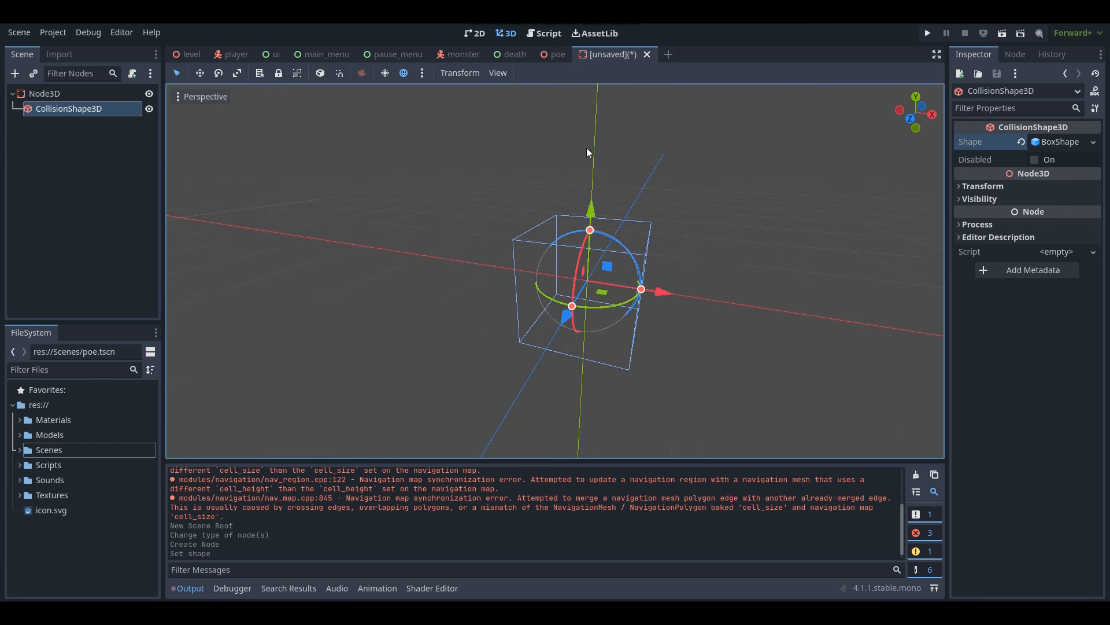
{"action": "left_click", "coordinate": [67, 94]}
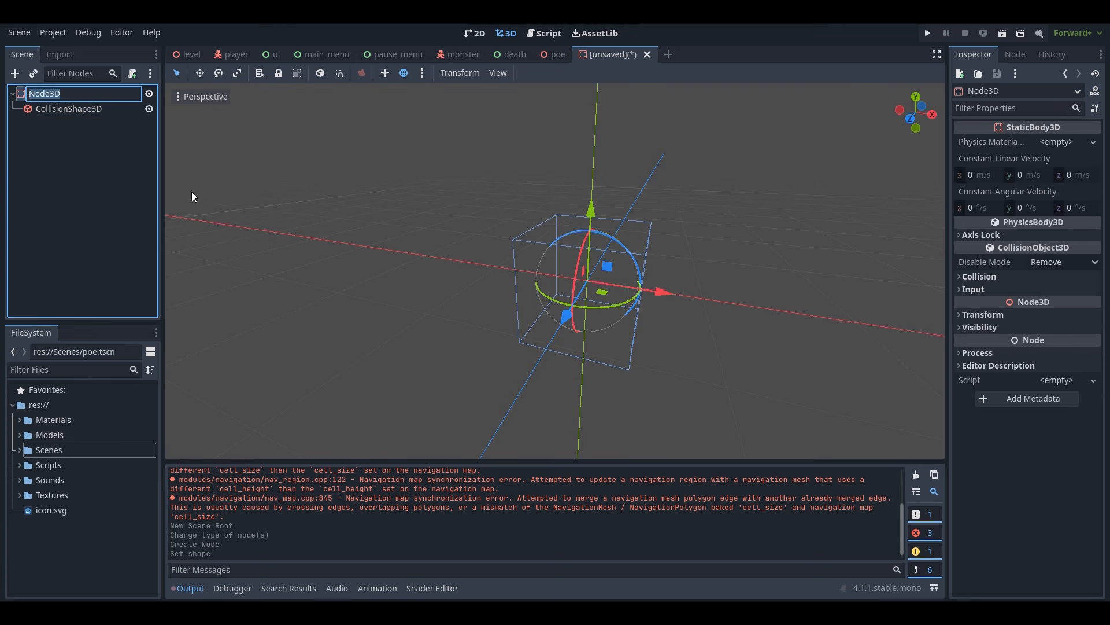
{"action": "type", "text": "light_switch"}
{"action": "key", "text": "Return"}
Add a MeshInstance3D child to light_switch and assign it a new BoxMesh
{"action": "right_click_drag", "start_coordinate": [524, 187], "coordinate": [569, 192]}
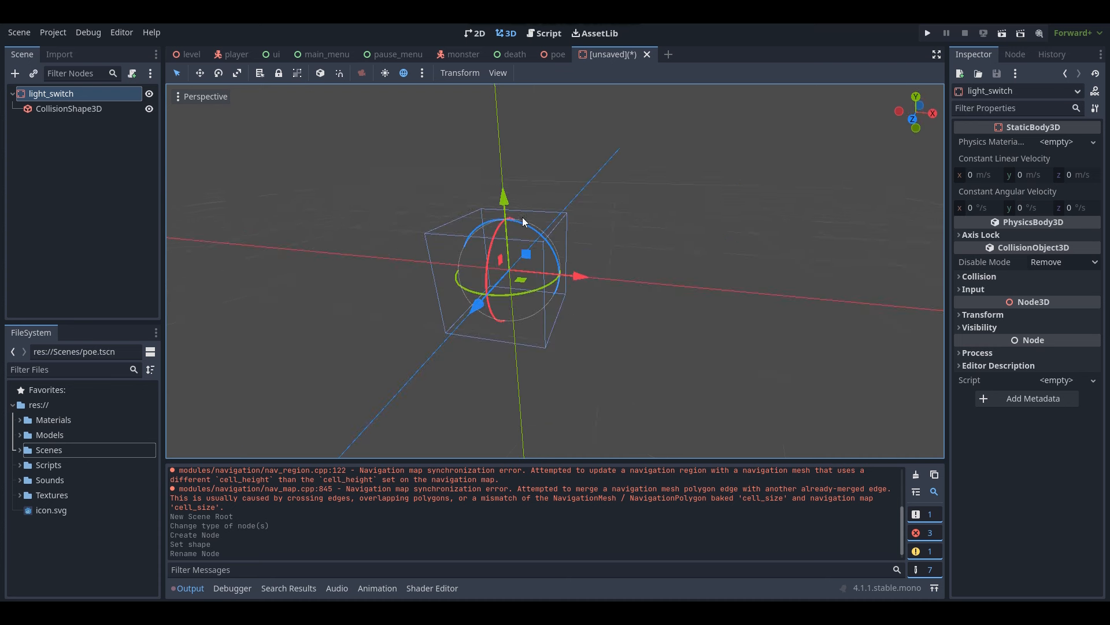
{"action": "right_click", "coordinate": [71, 94]}
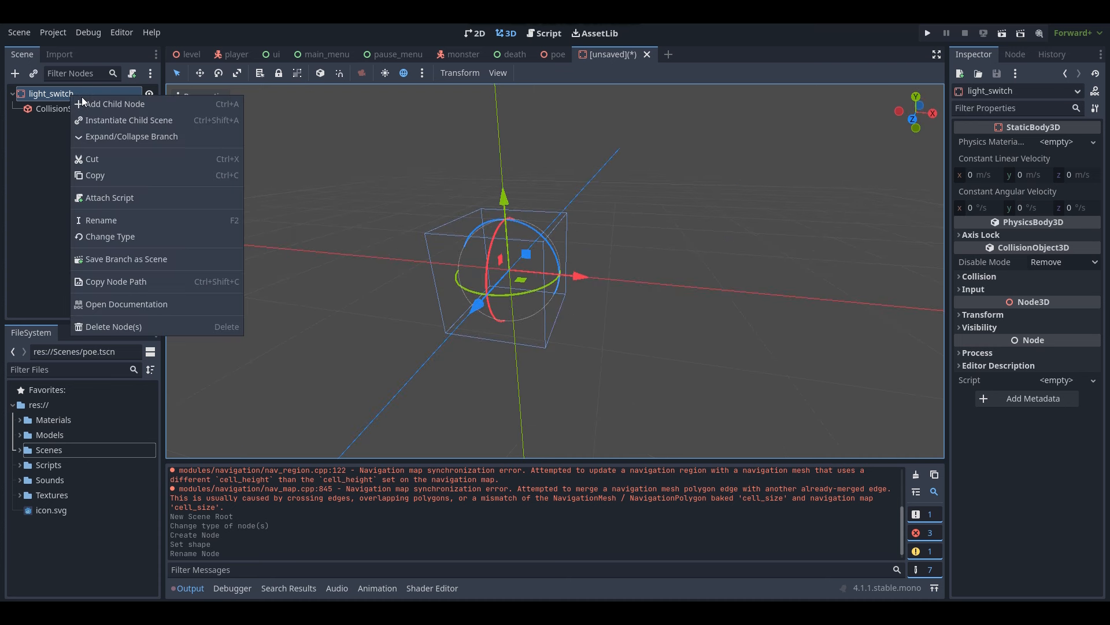
{"action": "left_click", "coordinate": [87, 103]}
{"action": "type", "text": "mesh"}
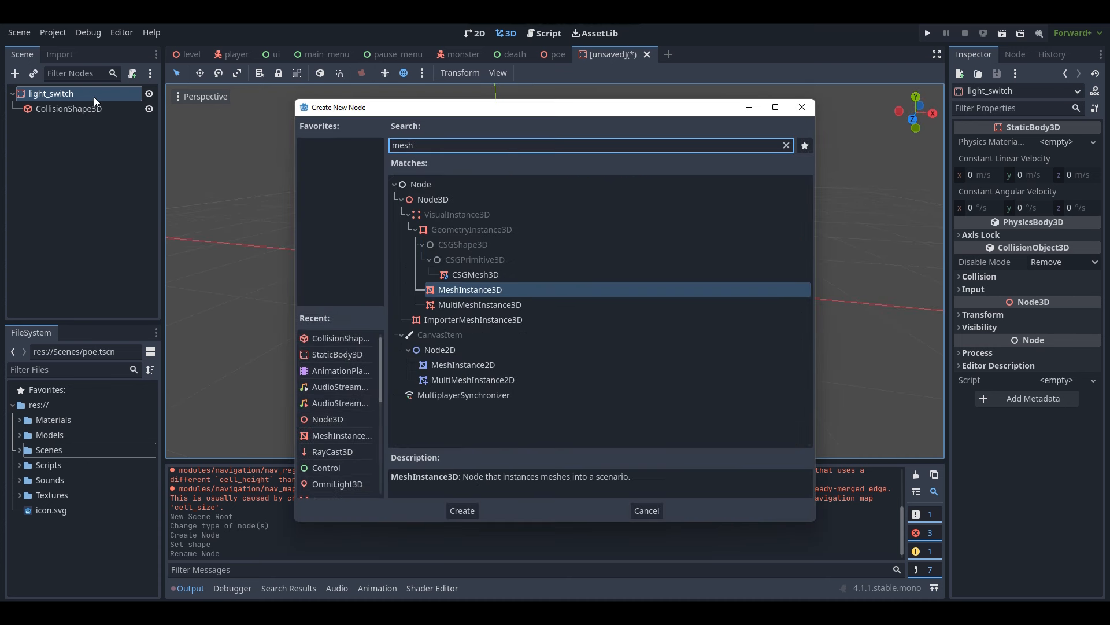
{"action": "double_click", "coordinate": [462, 290]}
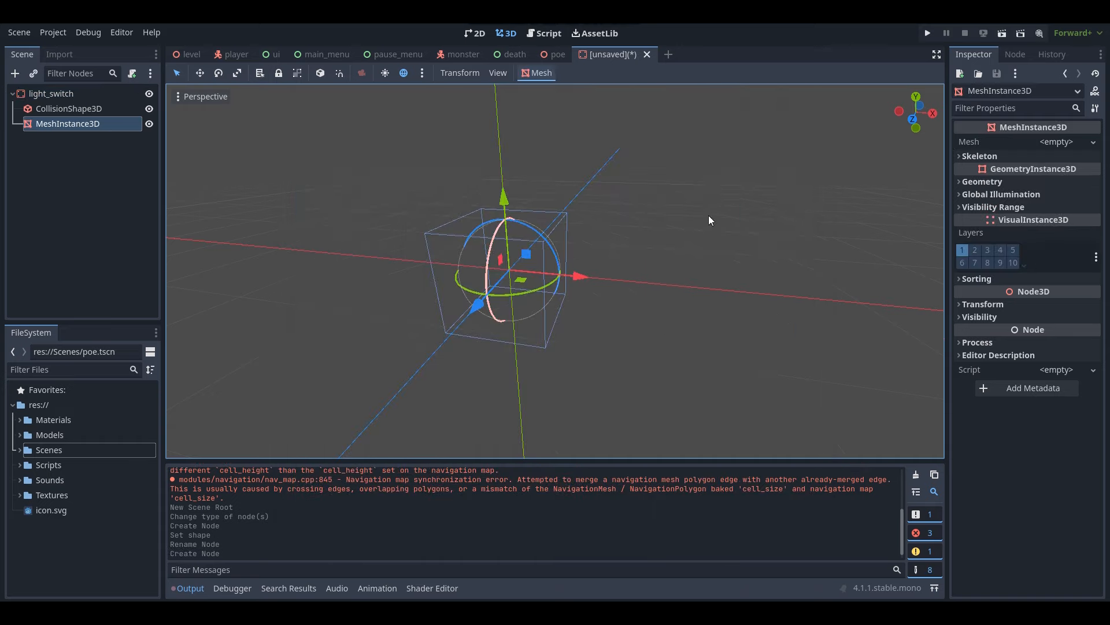
{"action": "left_click", "coordinate": [1061, 144]}
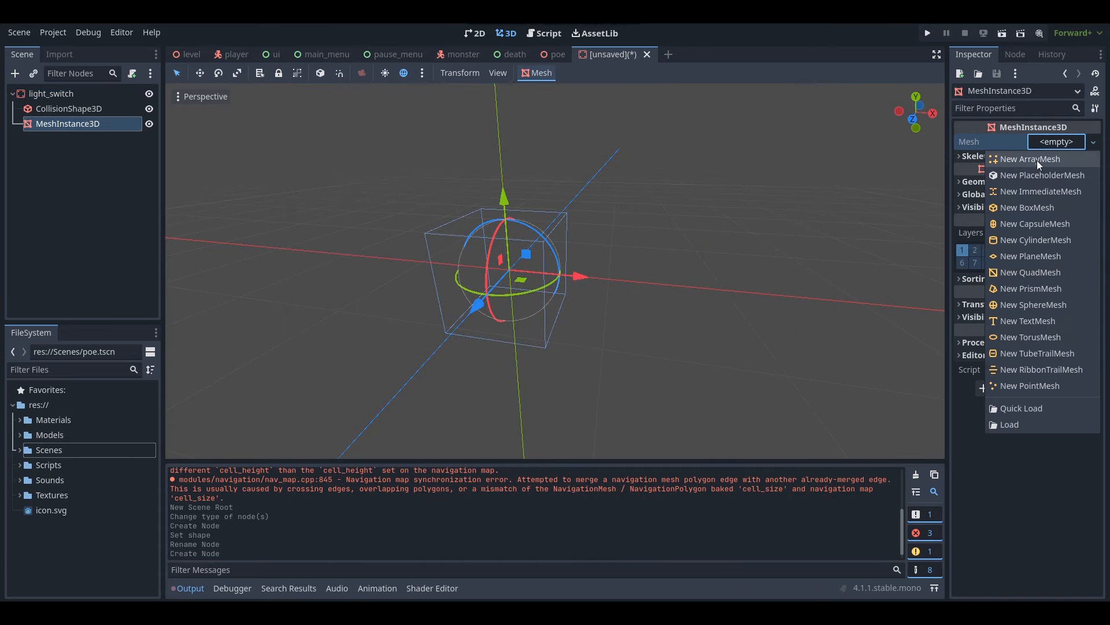
{"action": "left_click", "coordinate": [1027, 207]}
Enable the sunlight preview and scale the box mesh down on each axis into a small upright switch plate
{"action": "middle_click_drag", "start_coordinate": [566, 249], "coordinate": [608, 232]}
{"action": "left_click", "coordinate": [386, 75]}
{"action": "middle_click_drag", "start_coordinate": [682, 237], "coordinate": [541, 250]}
{"action": "key", "text": "r"}
{"action": "left_click_drag", "start_coordinate": [547, 254], "coordinate": [591, 246]}
{"action": "middle_click_drag", "start_coordinate": [591, 246], "coordinate": [564, 235]}
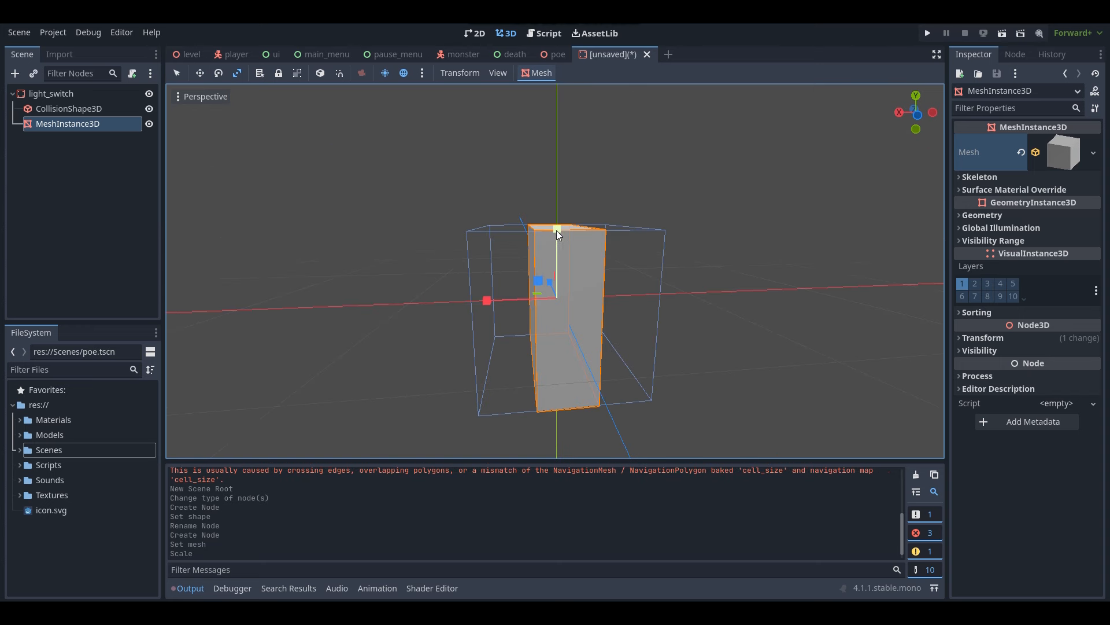
{"action": "left_click_drag", "start_coordinate": [557, 255], "coordinate": [558, 266]}
{"action": "middle_click_drag", "start_coordinate": [557, 266], "coordinate": [497, 263]}
{"action": "left_click_drag", "start_coordinate": [499, 312], "coordinate": [547, 314]}
{"action": "scroll", "coordinate": [547, 314], "scroll_direction": "up", "scroll_amount": 8}
{"action": "middle_click_drag", "start_coordinate": [547, 314], "coordinate": [375, 304]}
{"action": "scroll", "coordinate": [419, 309], "scroll_direction": "down", "scroll_amount": 12}
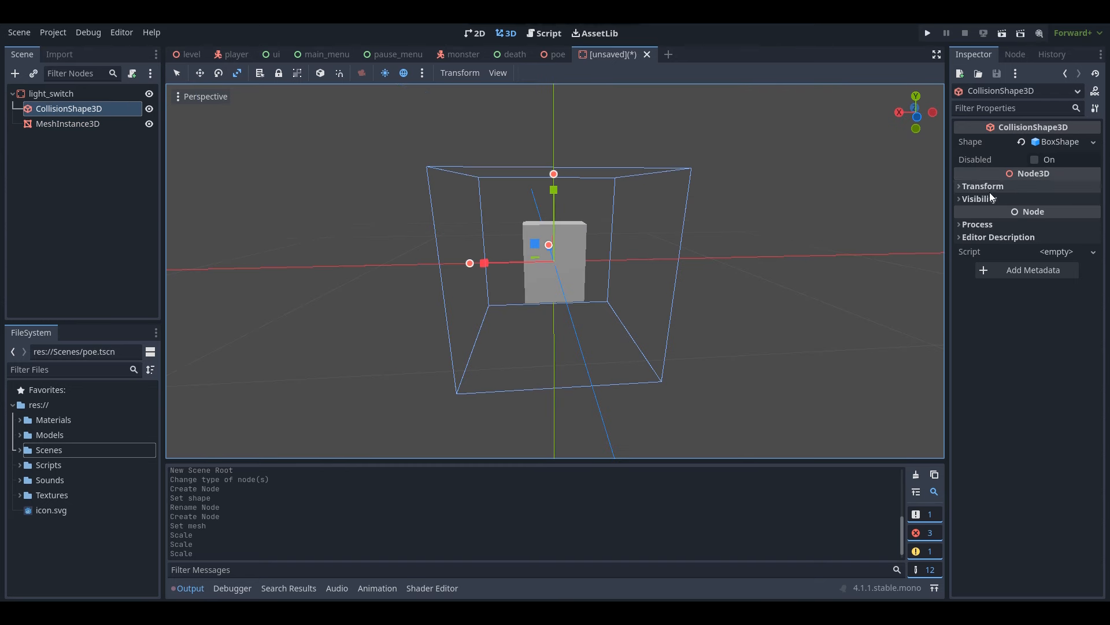
Resize the collision box to fit the switch plate, about 0.35 × 0.47 × 0.17
{"action": "left_click", "coordinate": [76, 124]}
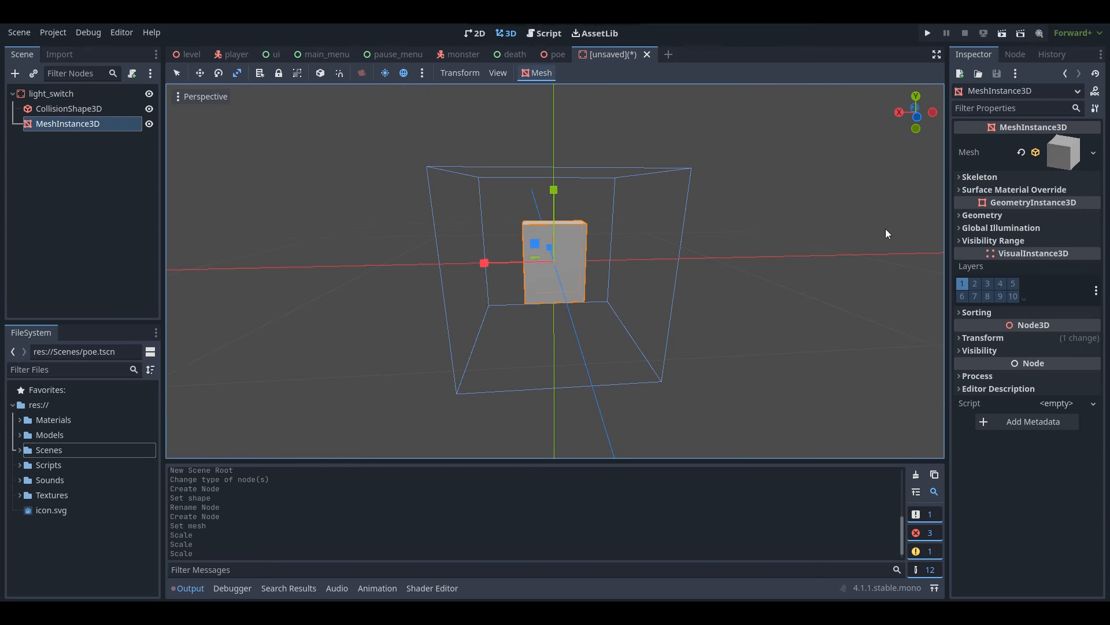
{"action": "left_click", "coordinate": [84, 109]}
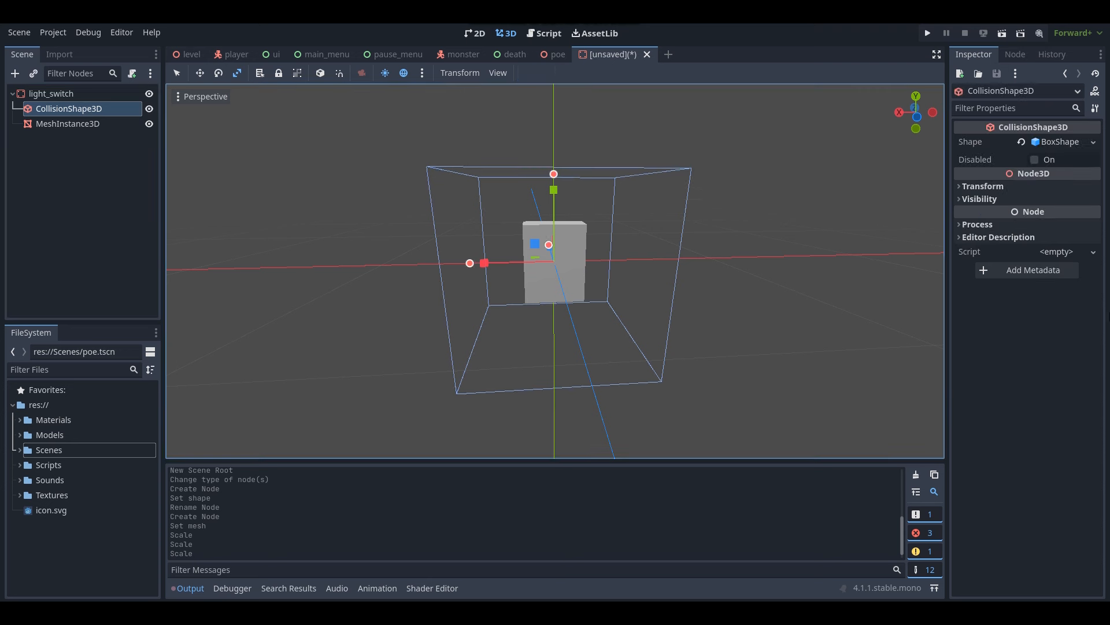
{"action": "scroll", "coordinate": [559, 229], "scroll_direction": "up", "scroll_amount": 3}
{"action": "left_click_drag", "start_coordinate": [428, 252], "coordinate": [509, 239]}
{"action": "middle_click_drag", "start_coordinate": [509, 239], "coordinate": [602, 254]}
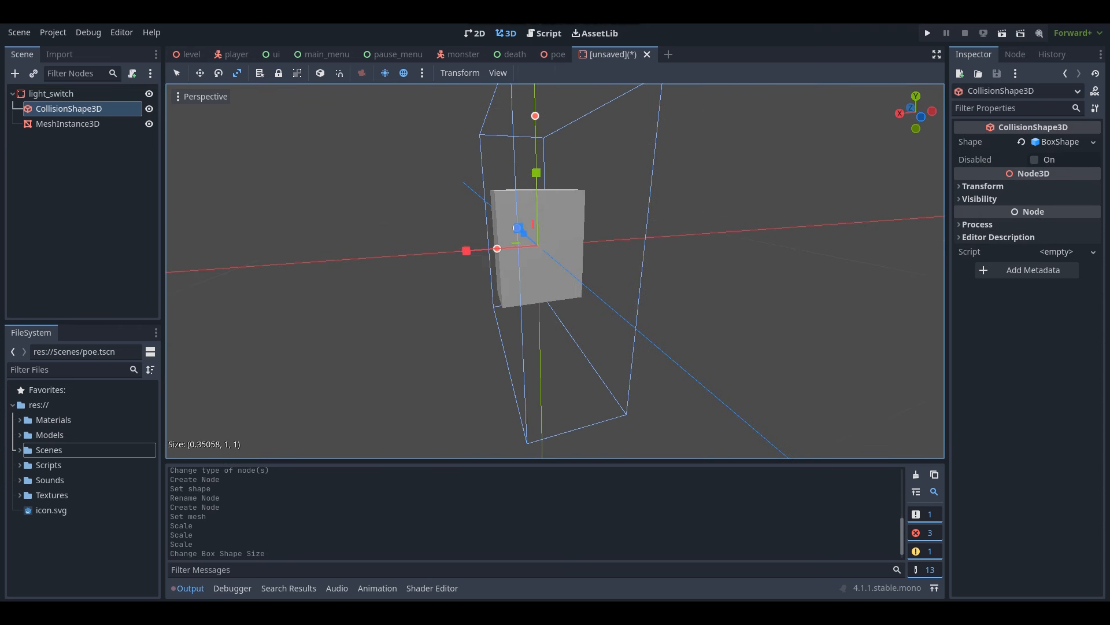
{"action": "left_click_drag", "start_coordinate": [535, 119], "coordinate": [538, 208]}
{"action": "middle_click_drag", "start_coordinate": [538, 208], "coordinate": [548, 240]}
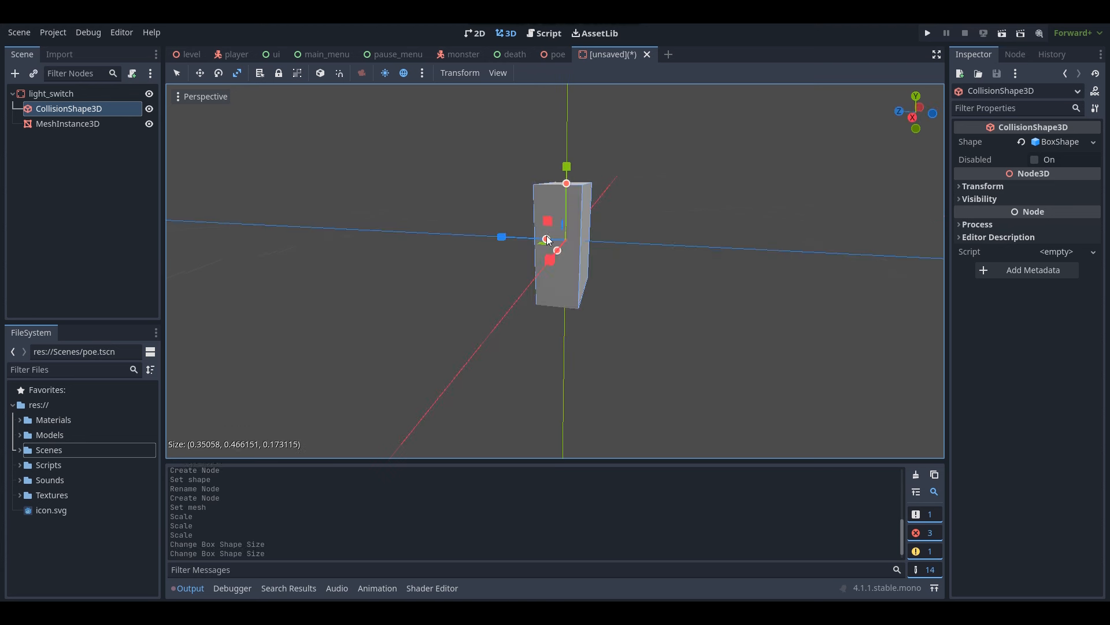
{"action": "middle_click_drag", "start_coordinate": [664, 266], "coordinate": [699, 273]}
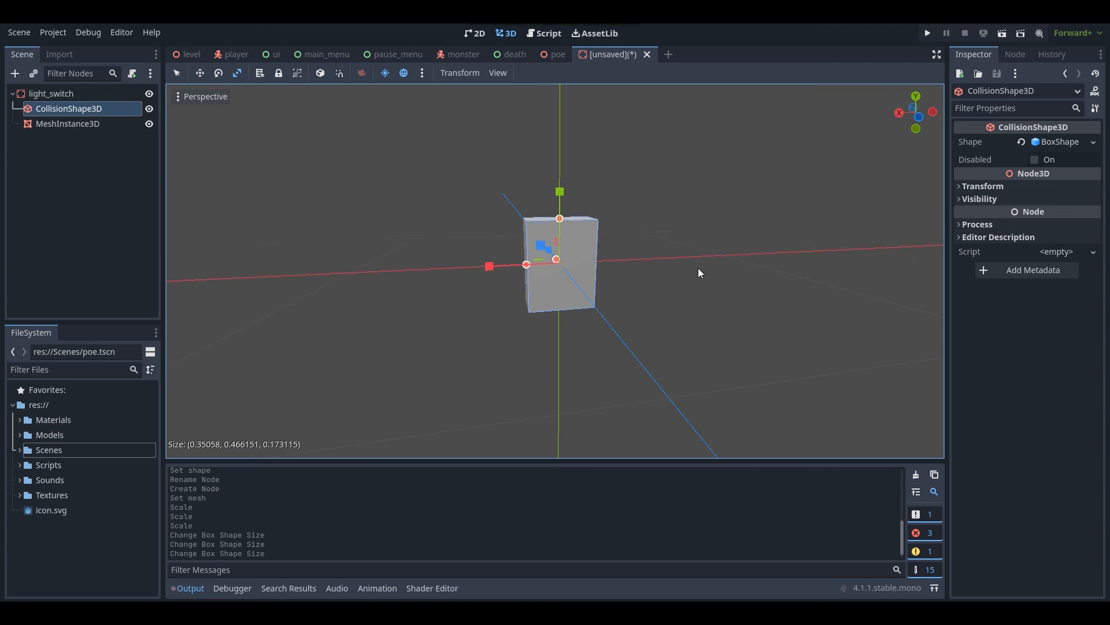
Duplicate the plate mesh and scale the copy down in height and width
{"action": "left_click", "coordinate": [66, 121]}
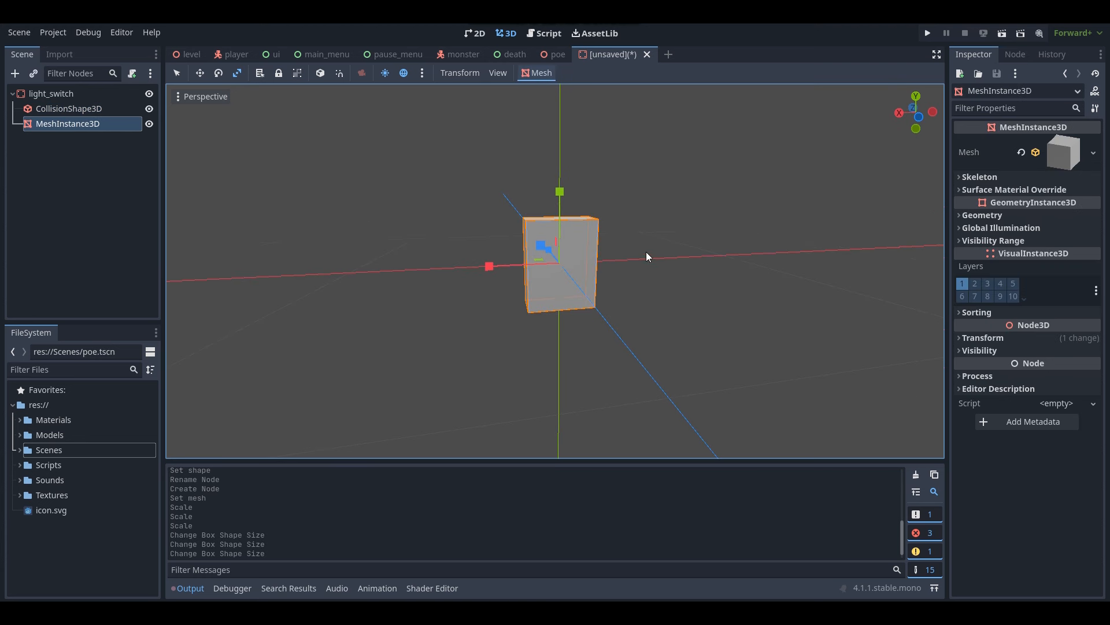
{"action": "middle_click_drag", "start_coordinate": [651, 256], "coordinate": [660, 258]}
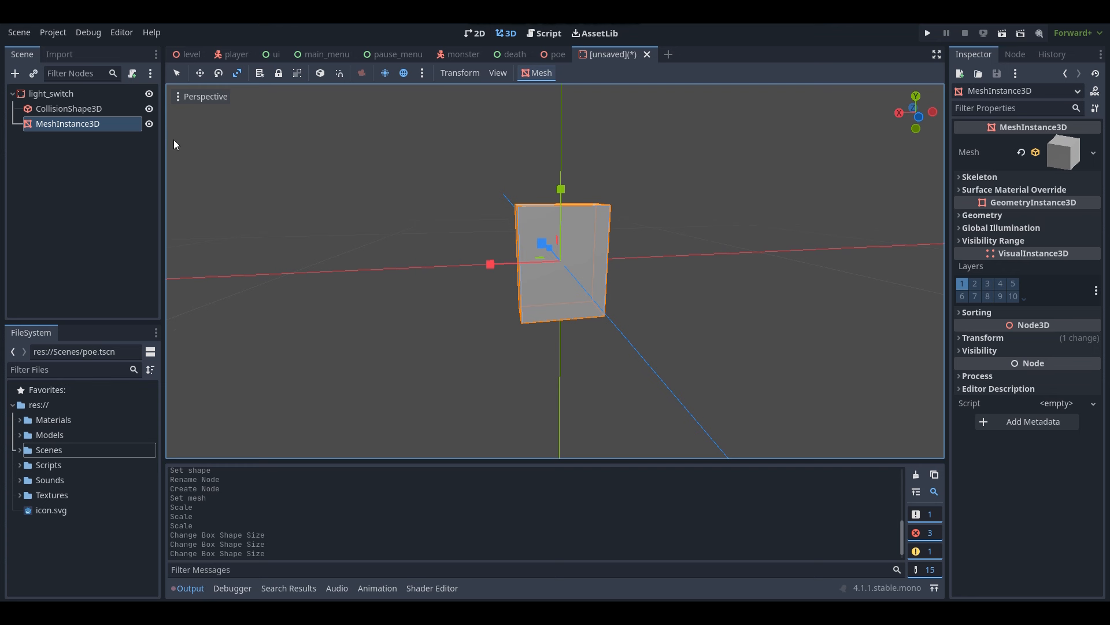
{"action": "key", "text": "ctrl+d"}
{"action": "scroll", "coordinate": [554, 248], "scroll_direction": "up", "scroll_amount": 3}
{"action": "left_click_drag", "start_coordinate": [551, 242], "coordinate": [554, 274]}
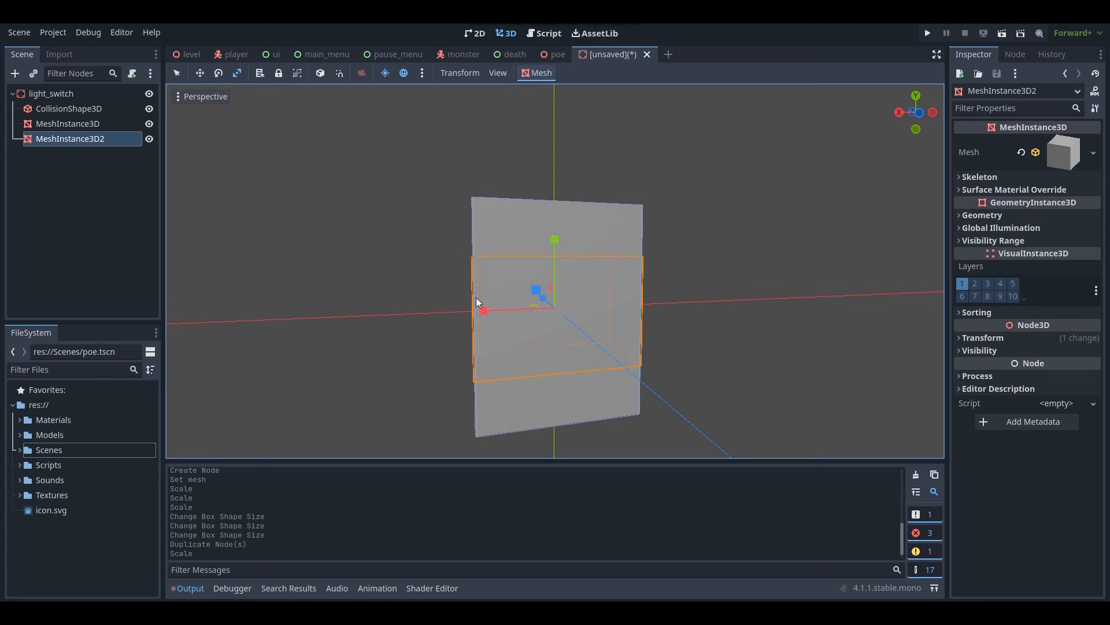
{"action": "left_click_drag", "start_coordinate": [485, 310], "coordinate": [518, 305]}
Move the duplicated mesh forward and adjust its scale so it protrudes from the plate's front as the switch button
{"action": "middle_click_drag", "start_coordinate": [518, 305], "coordinate": [487, 266]}
{"action": "key", "text": "q"}
{"action": "left_click_drag", "start_coordinate": [487, 266], "coordinate": [477, 261]}
{"action": "middle_click_drag", "start_coordinate": [476, 261], "coordinate": [491, 231]}
{"action": "key", "text": "r"}
{"action": "mouse_move", "coordinate": [491, 231]}
{"action": "left_mouse_down"}
{"action": "mouse_move", "coordinate": [481, 229]}
{"action": "mouse_move", "coordinate": [499, 221]}
{"action": "left_mouse_up"}
{"action": "key", "text": "q"}
{"action": "key", "text": "f"}
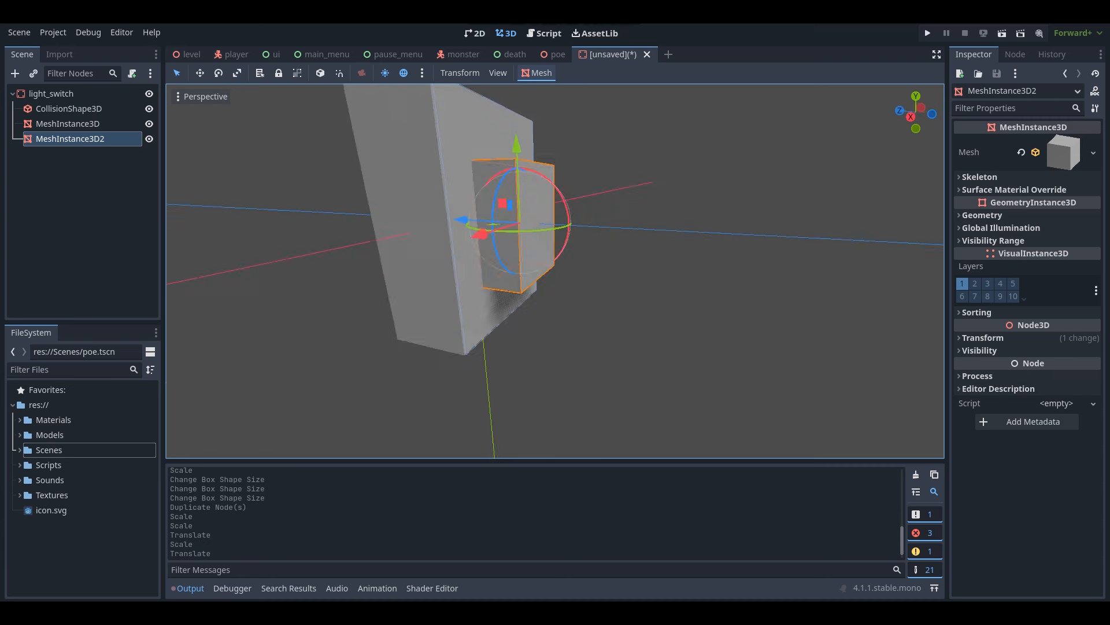
{"action": "scroll", "coordinate": [555, 271], "scroll_direction": "down", "scroll_amount": 2}
{"action": "middle_click_drag", "start_coordinate": [555, 271], "coordinate": [590, 260]}
{"action": "scroll", "coordinate": [556, 271], "scroll_direction": "up", "scroll_amount": 5}
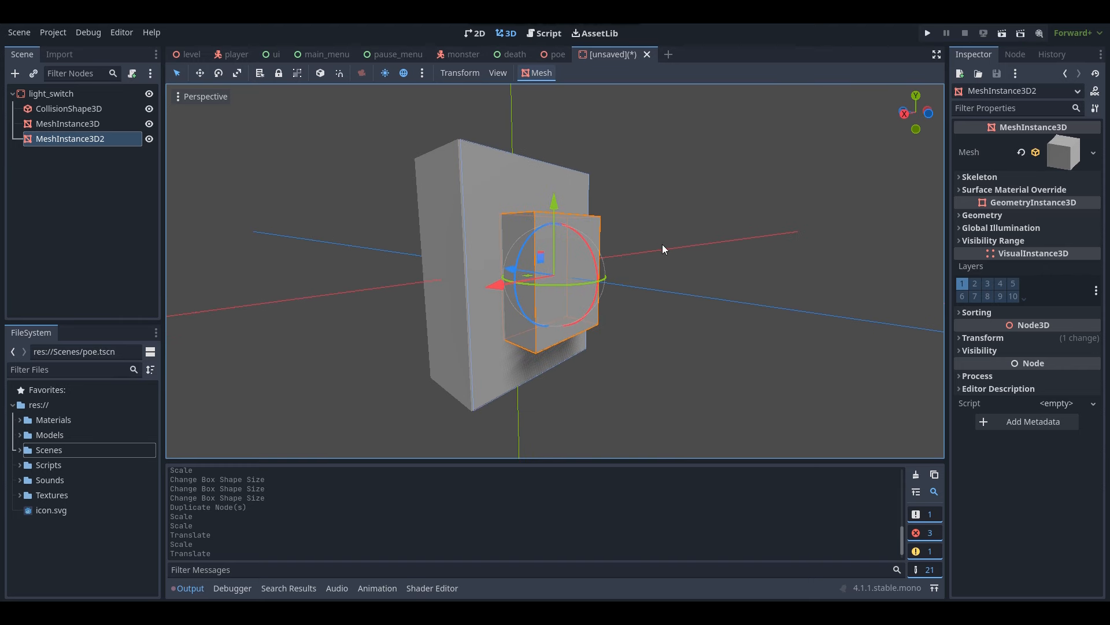
Assign a new StandardMaterial3D as the button mesh's material override
{"action": "left_click", "coordinate": [1000, 213]}
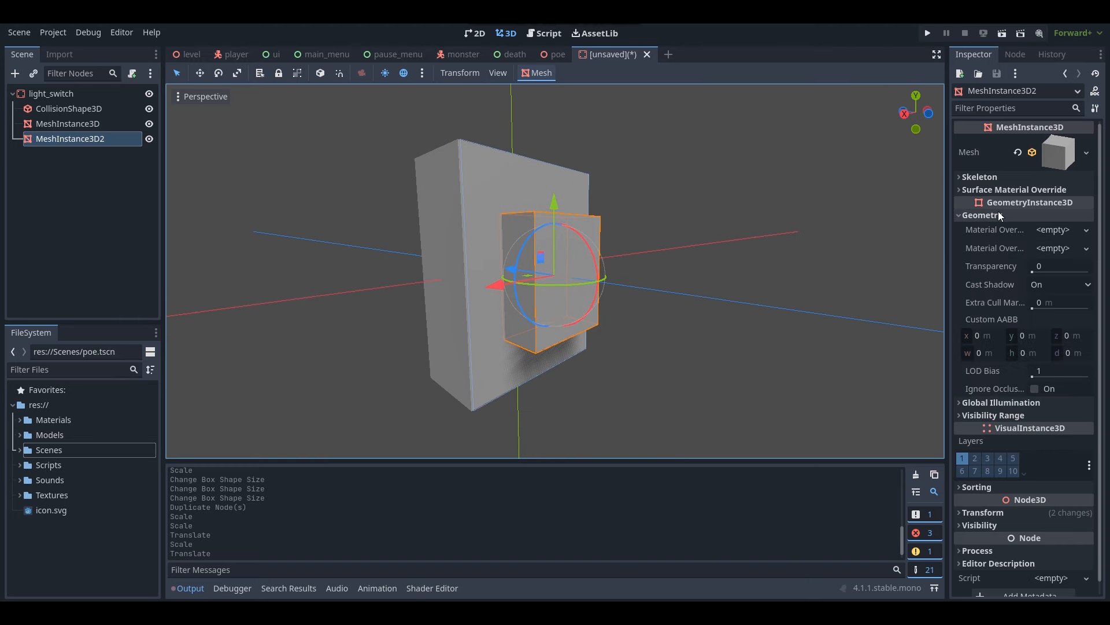
{"action": "left_click", "coordinate": [1053, 230]}
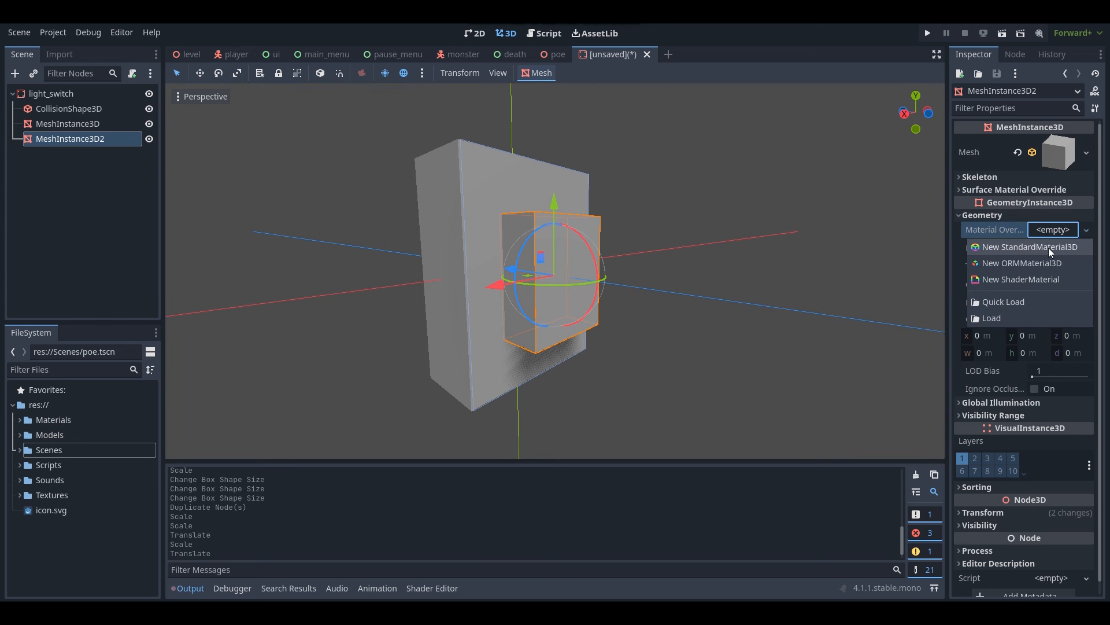
{"action": "left_click", "coordinate": [997, 245]}
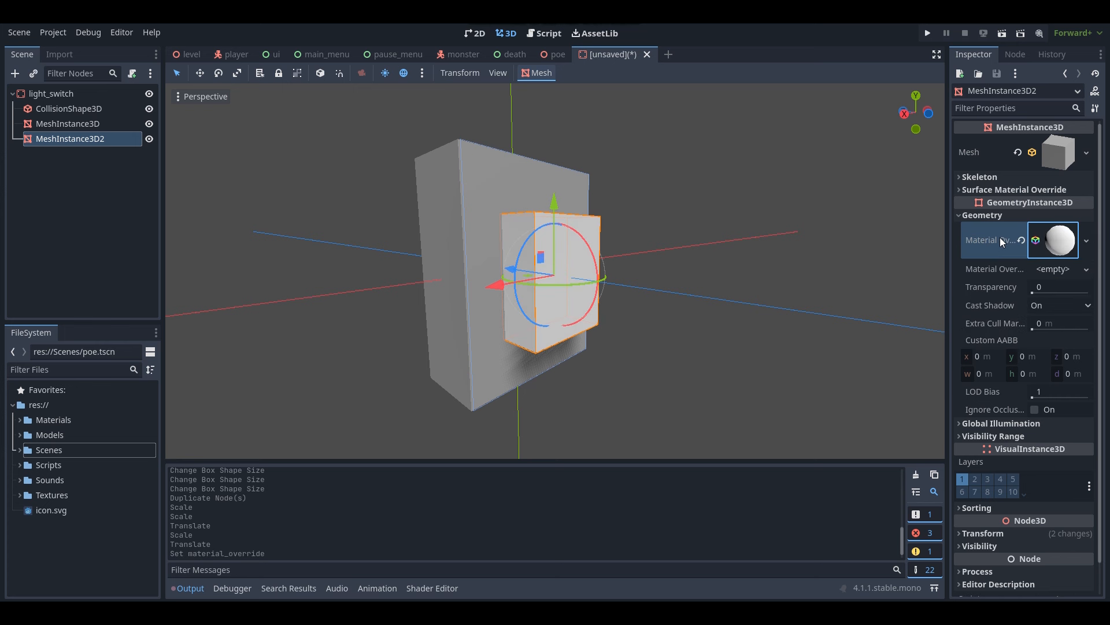
Set the button mesh material's albedo color to red (ff0500)
{"action": "left_click", "coordinate": [1050, 248]}
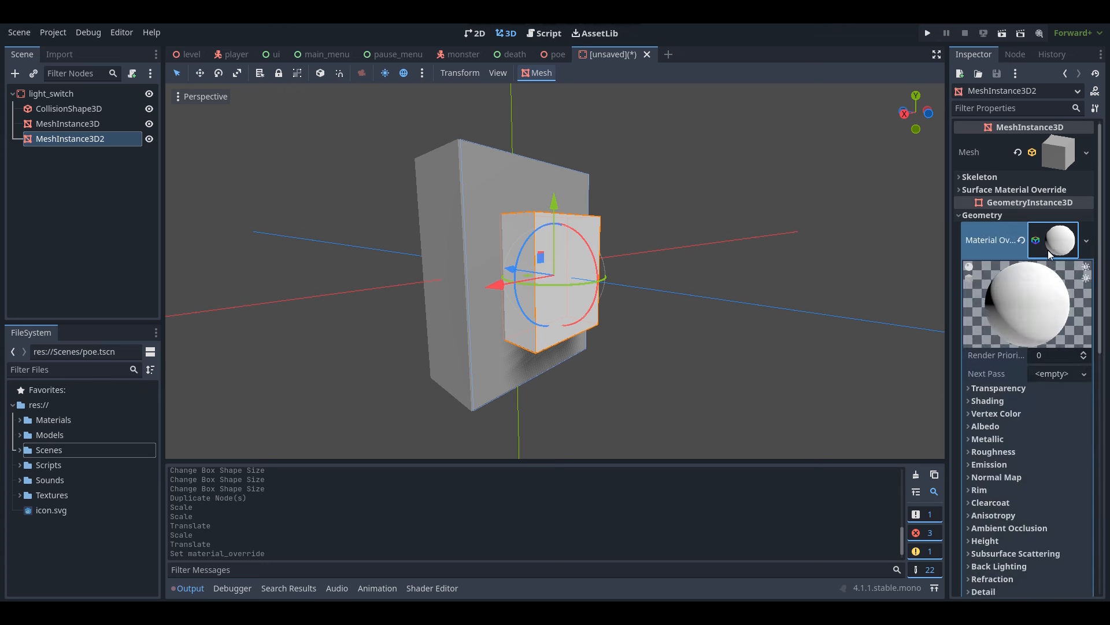
{"action": "scroll", "coordinate": [1053, 255], "scroll_direction": "down", "scroll_amount": 2}
{"action": "left_click", "coordinate": [1021, 310]}
{"action": "left_click", "coordinate": [1061, 323]}
{"action": "left_click_drag", "start_coordinate": [1019, 248], "coordinate": [930, 235]}
{"action": "left_click", "coordinate": [949, 227]}
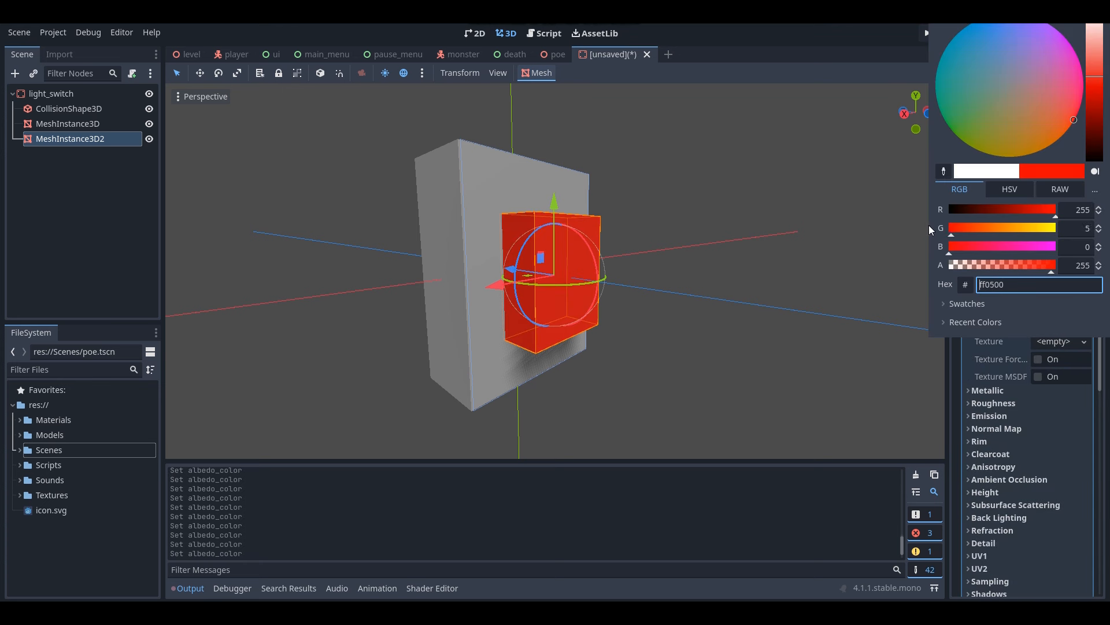
Set the red button material's roughness to 0.5
{"action": "left_click", "coordinate": [994, 411]}
{"action": "left_click", "coordinate": [998, 402]}
{"action": "left_click", "coordinate": [1061, 414]}
{"action": "right_click_drag", "start_coordinate": [694, 278], "coordinate": [639, 292]}
{"action": "key", "text": "s"}
{"action": "key", "text": "w"}
{"action": "key", "text": "s"}
{"action": "key", "text": "w"}
{"action": "key", "text": "s"}
{"action": "key", "text": "w"}
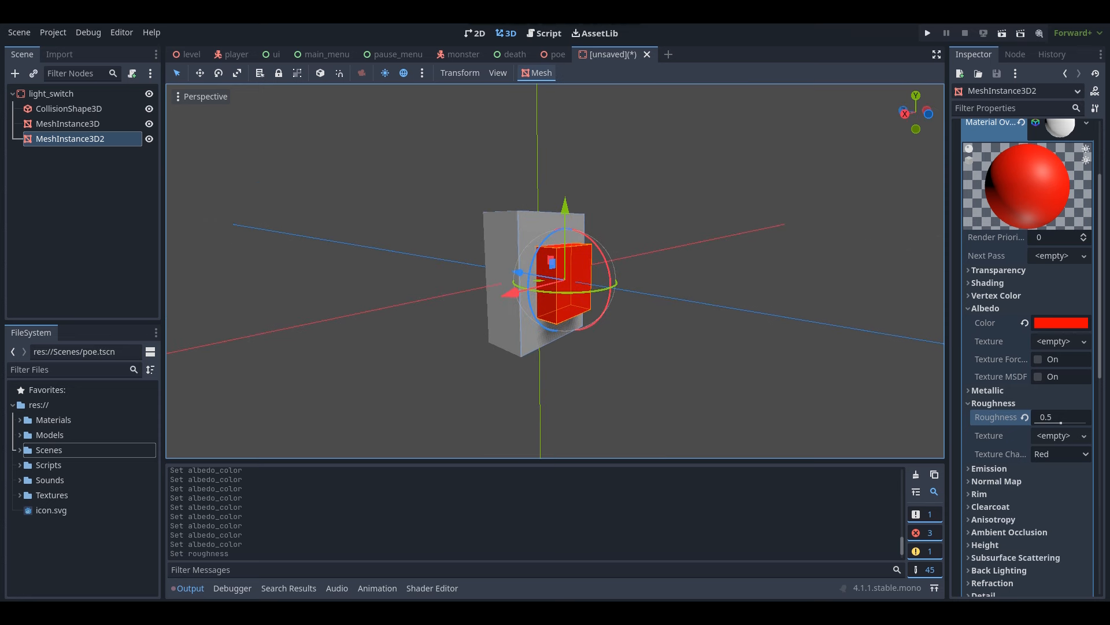
Save the scene as light_switch.tscn in the Scenes folder
{"action": "key", "text": "ctrl+s"}
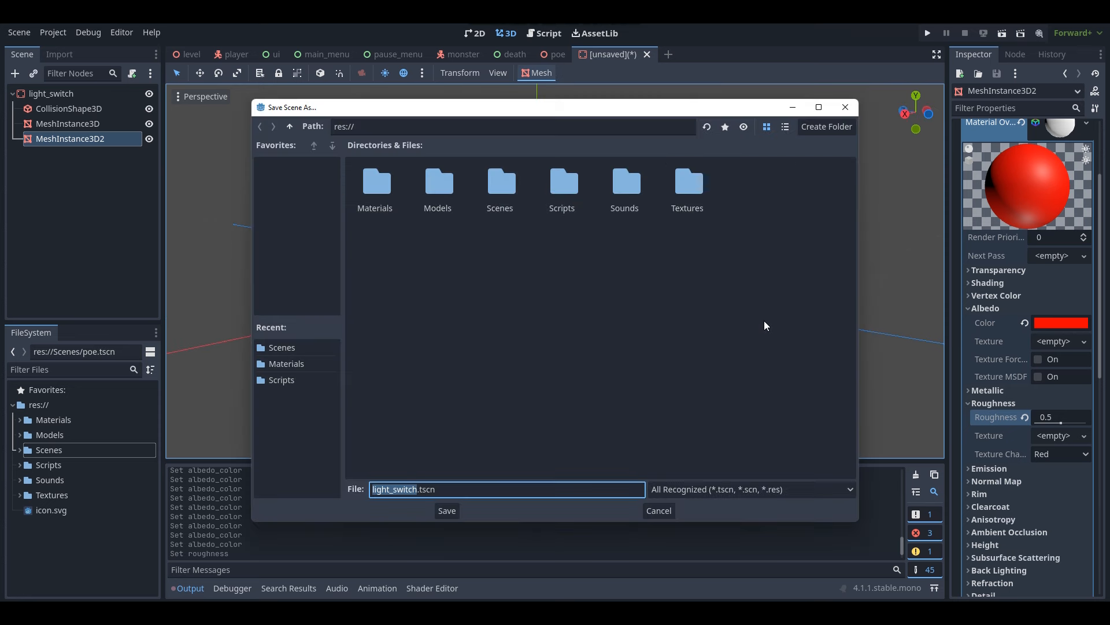
{"action": "left_click_drag", "start_coordinate": [575, 107], "coordinate": [936, 169]}
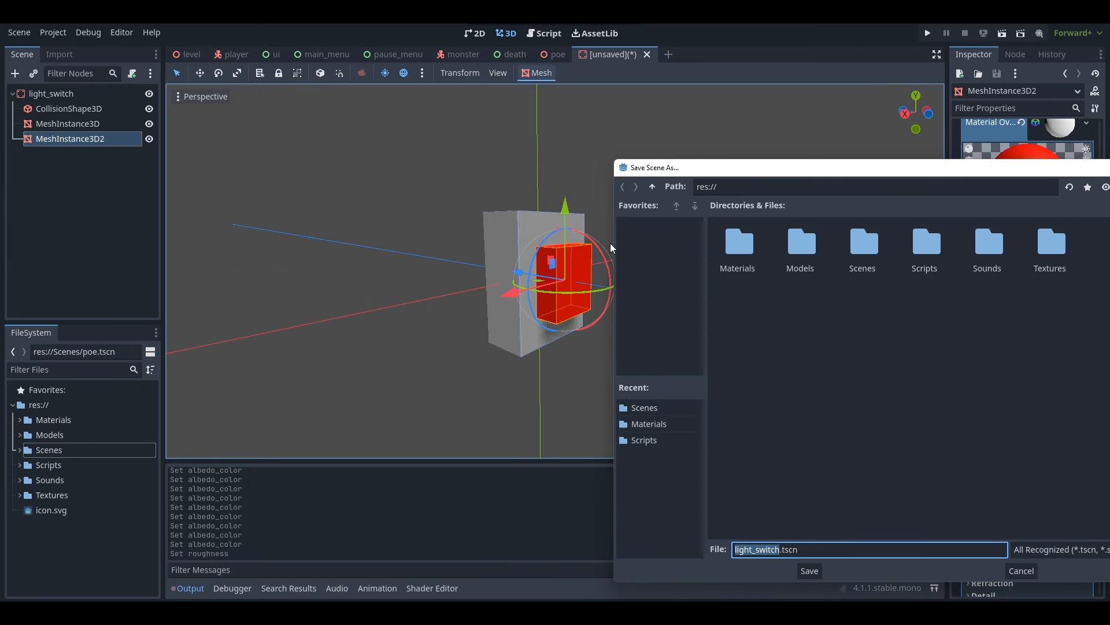
{"action": "left_click_drag", "start_coordinate": [775, 172], "coordinate": [504, 99]}
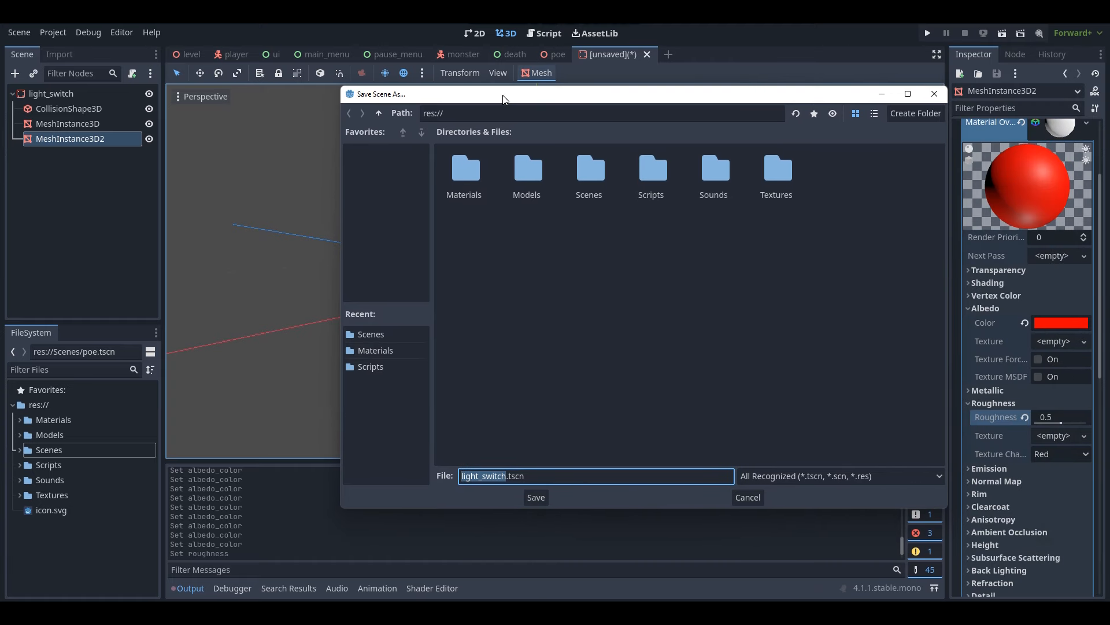
{"action": "double_click", "coordinate": [584, 176]}
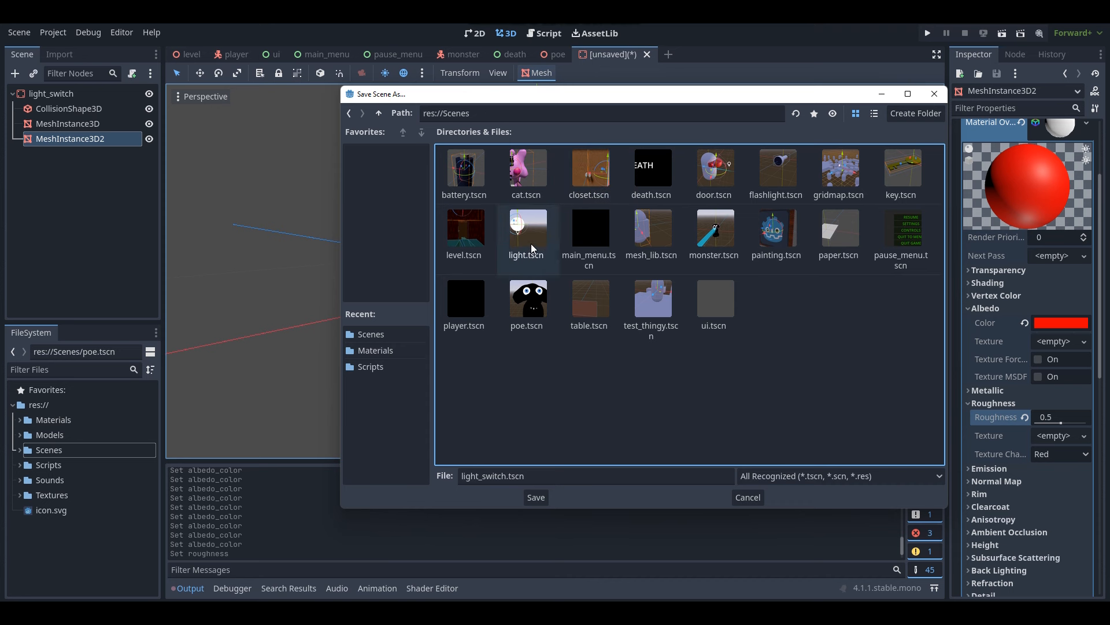
{"action": "left_click", "coordinate": [537, 497]}
Attach a new GDScript to the light_switch root node, stored in the Scripts folder as light_switch.gd
{"action": "middle_click_drag", "start_coordinate": [592, 391], "coordinate": [616, 373]}
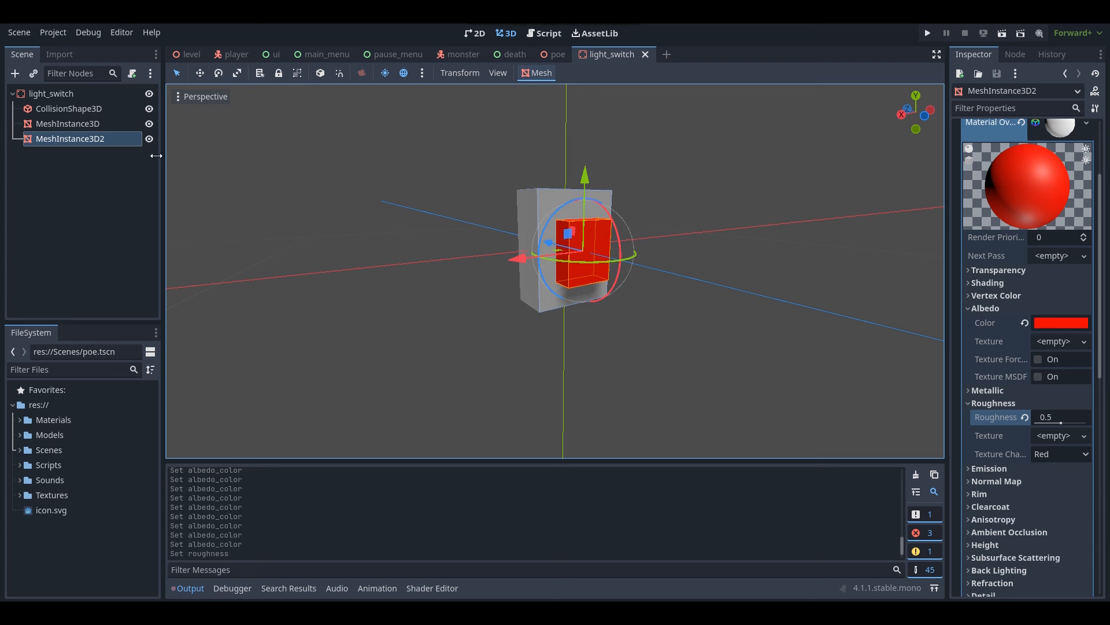
{"action": "left_click", "coordinate": [64, 92]}
{"action": "key", "text": "f"}
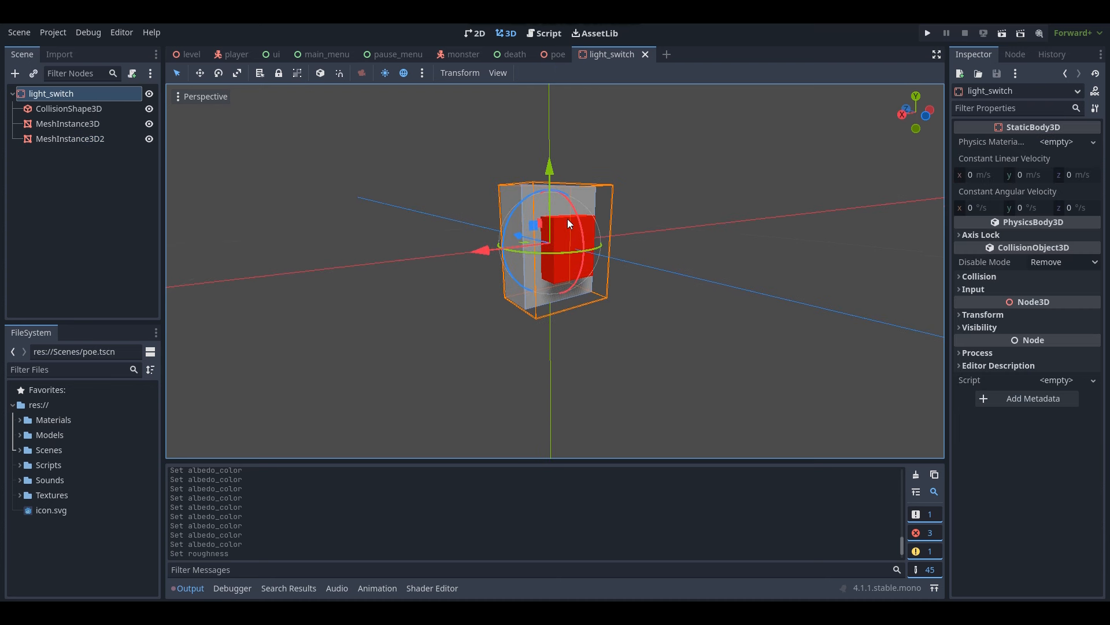
{"action": "left_click", "coordinate": [1054, 380]}
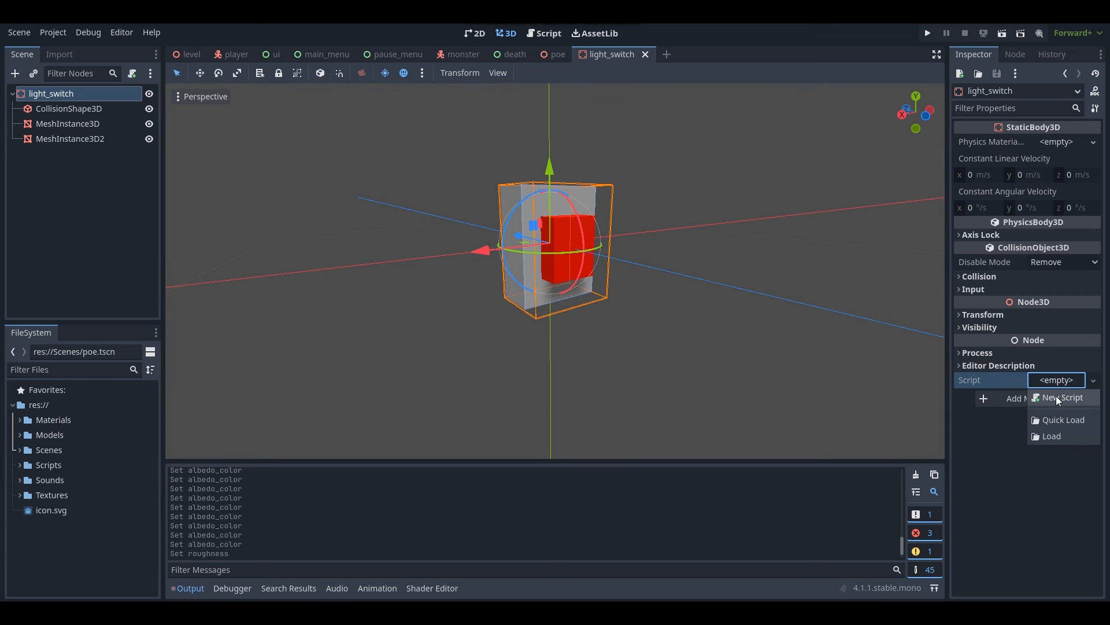
{"action": "left_click", "coordinate": [1059, 399]}
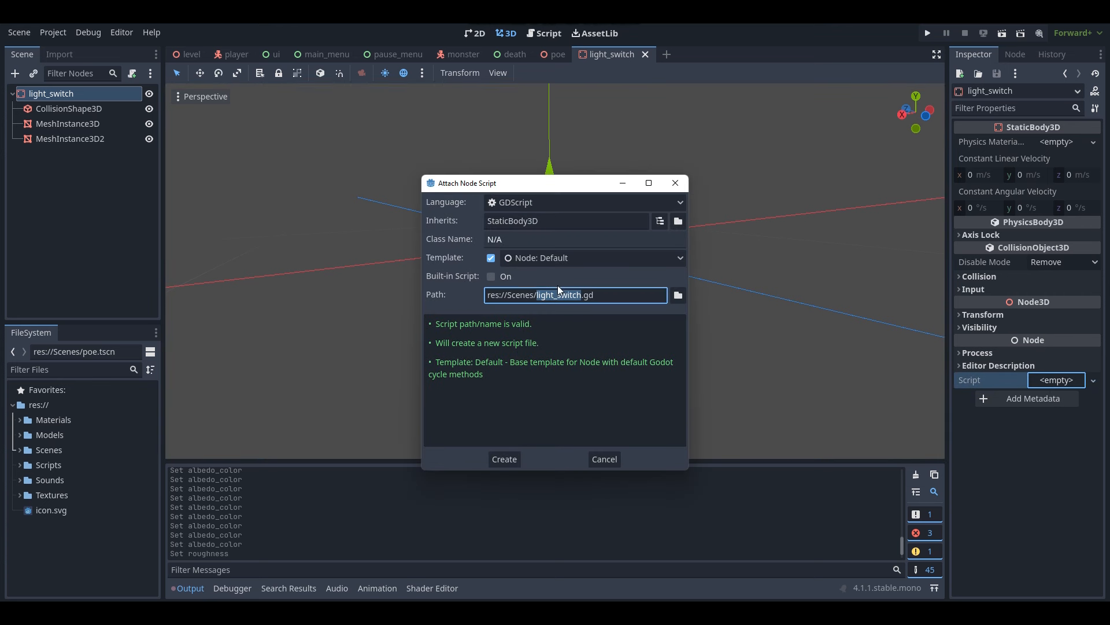
{"action": "left_click", "coordinate": [593, 296]}
{"action": "left_click_drag", "start_coordinate": [534, 297], "coordinate": [517, 294]}
{"action": "type", "text": "ripts"}
{"action": "left_click", "coordinate": [506, 463]}
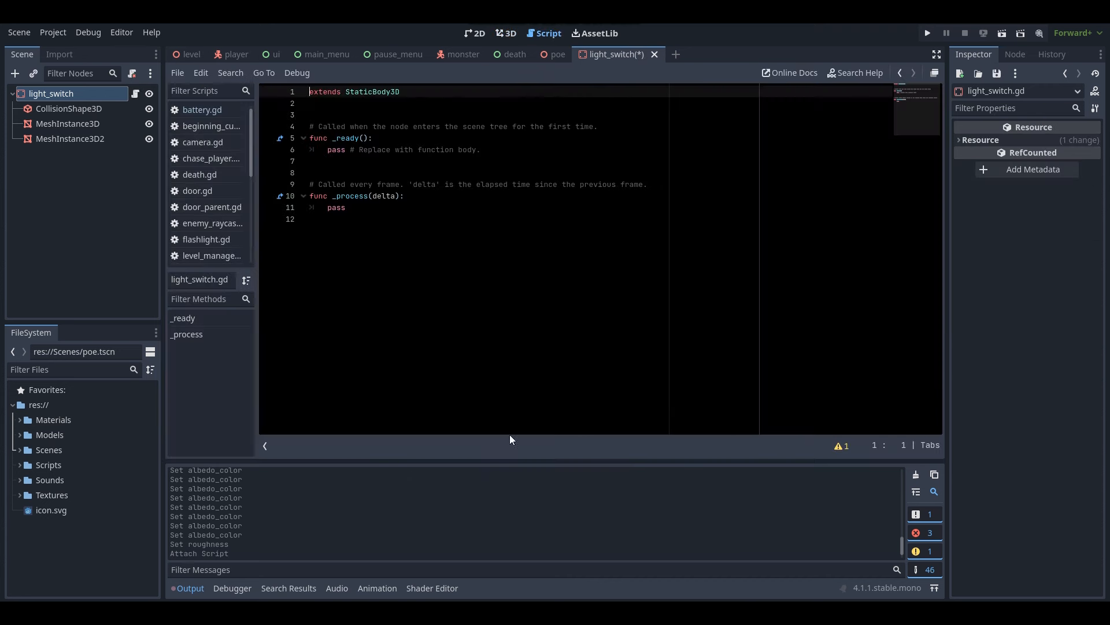
Delete the template _ready and _process functions and their comments from the script
{"action": "left_click", "coordinate": [376, 210]}
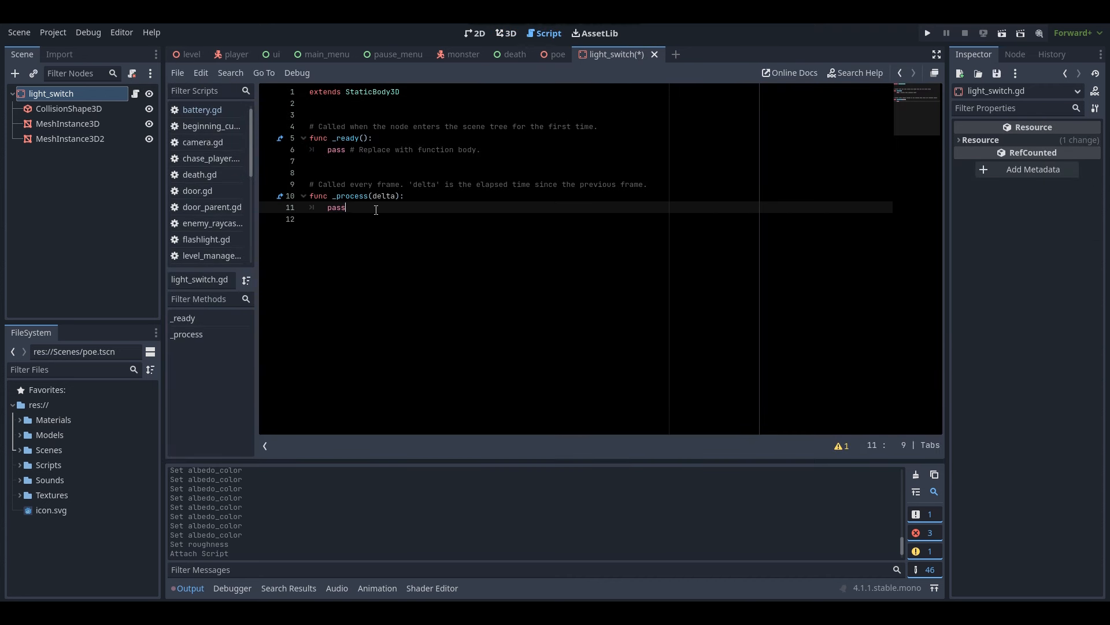
{"action": "left_click_drag", "start_coordinate": [350, 208], "coordinate": [311, 115]}
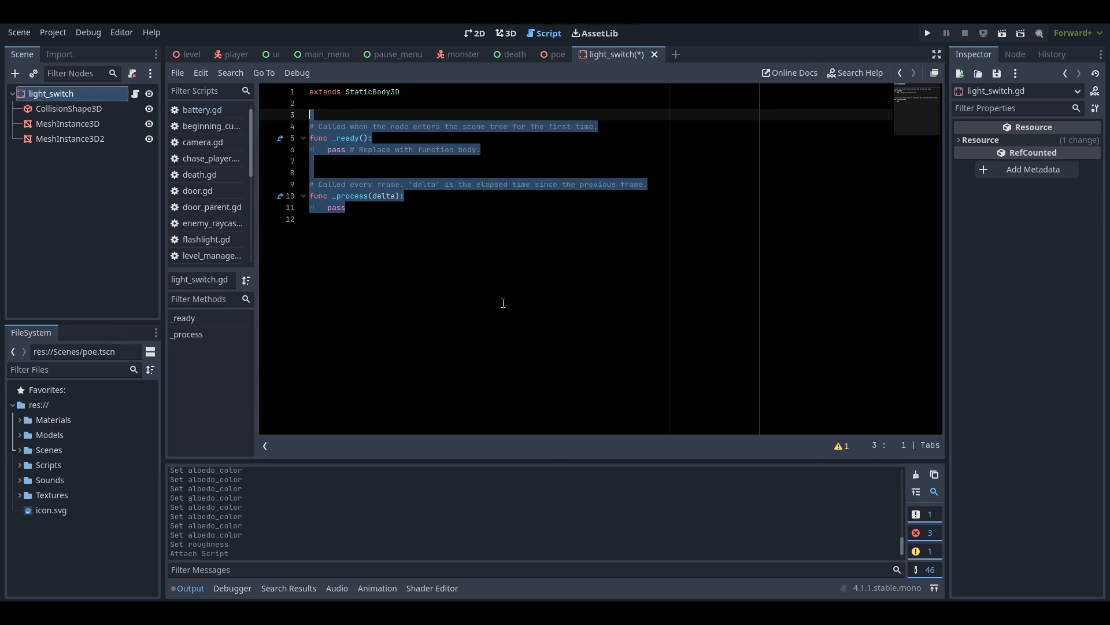
{"action": "key", "text": "BackSpace"}
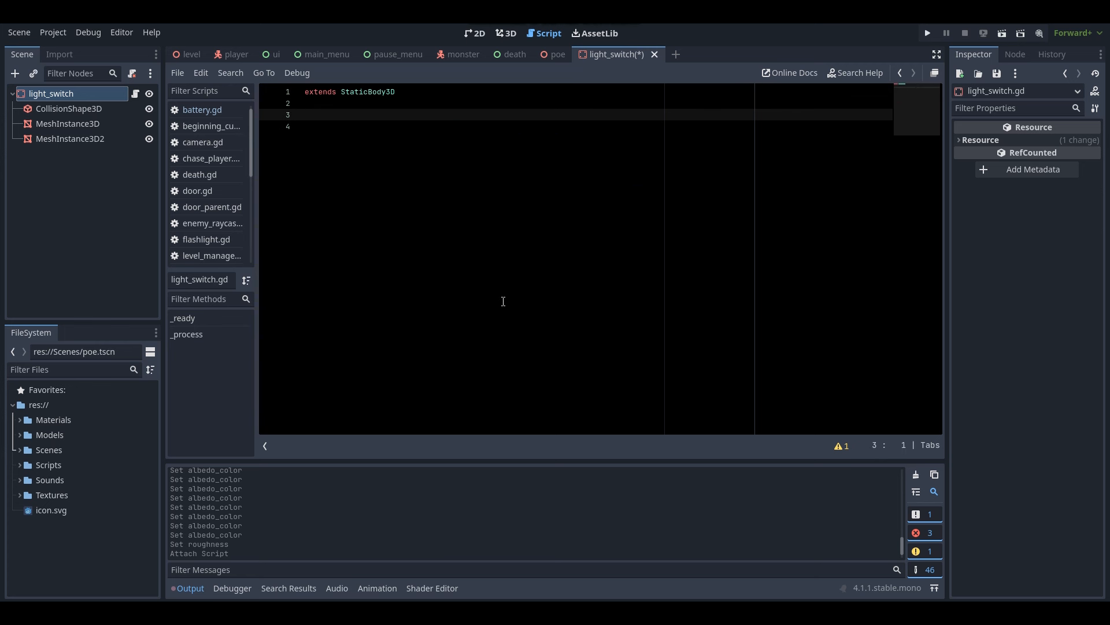
Declare an exported variable named light of type Node3D below the extends line
{"action": "type", "text": "@ex"}
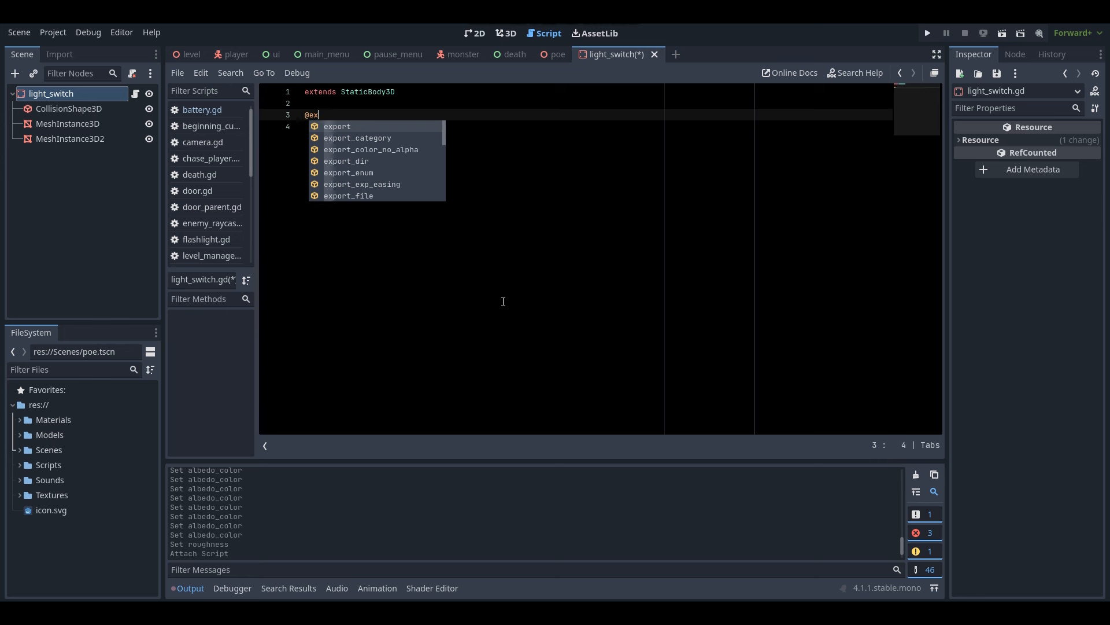
{"action": "type", "text": "port var"}
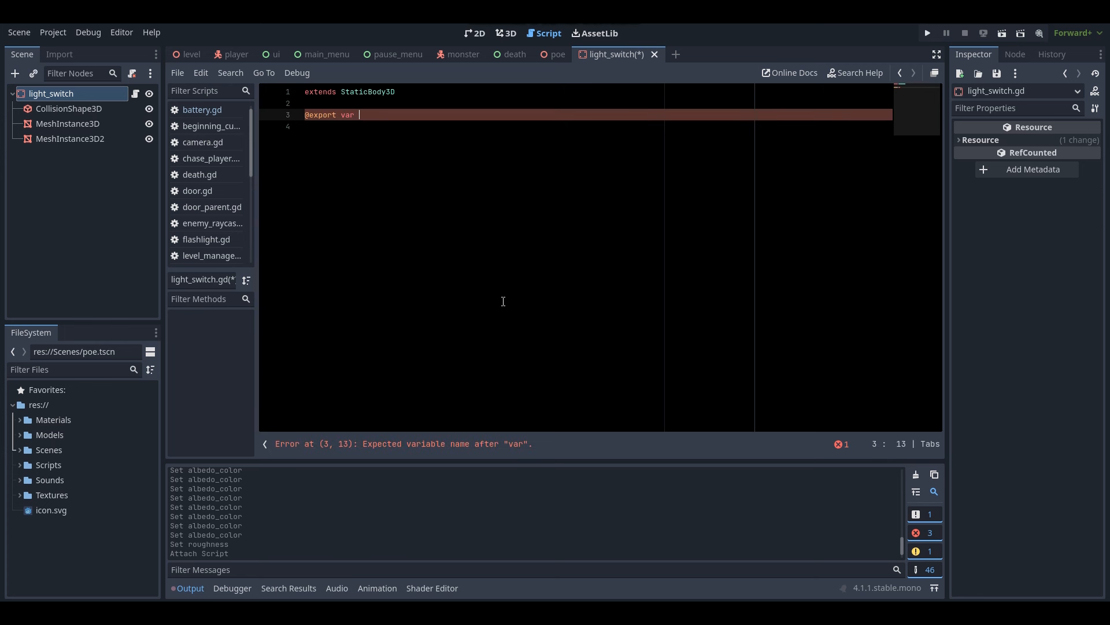
{"action": "type", "text": " light: Nod"}
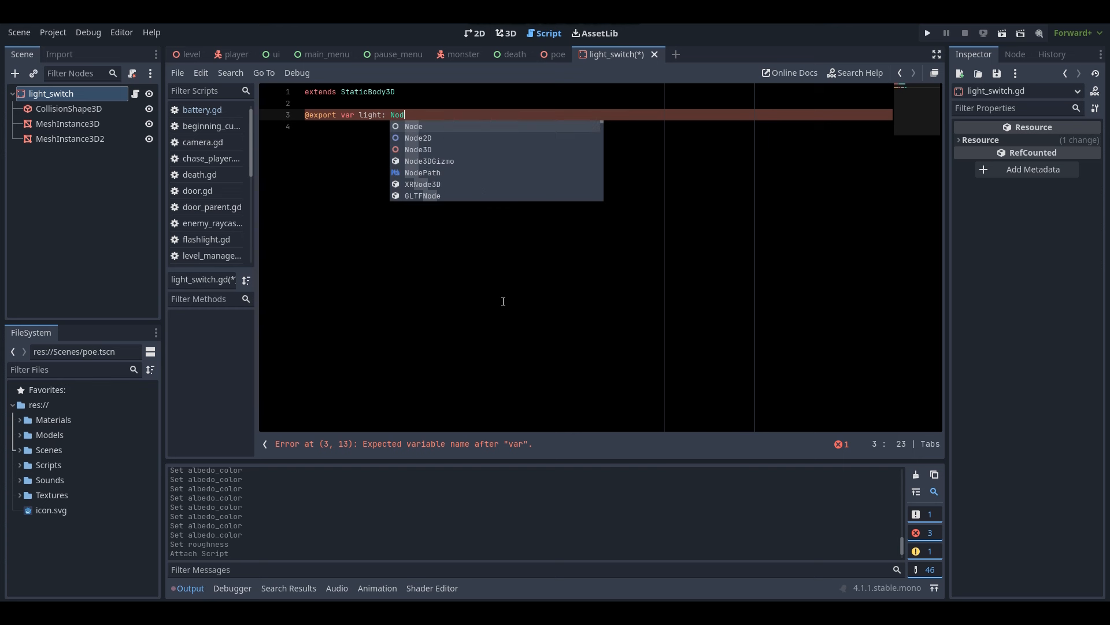
{"action": "type", "text": "e3D"}
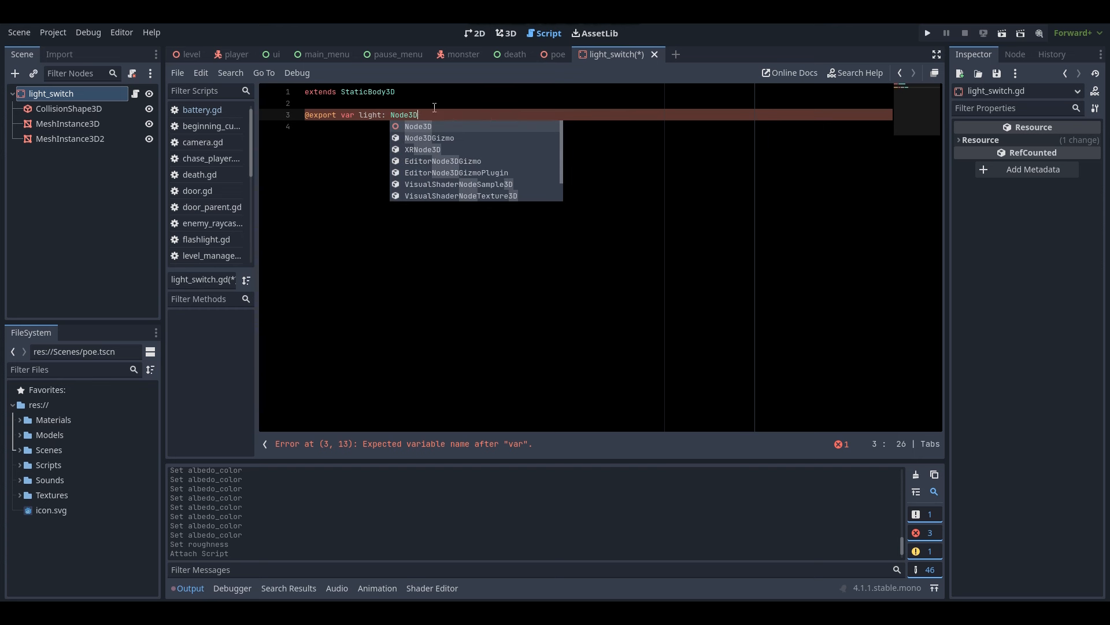
{"action": "key", "text": "Return"}
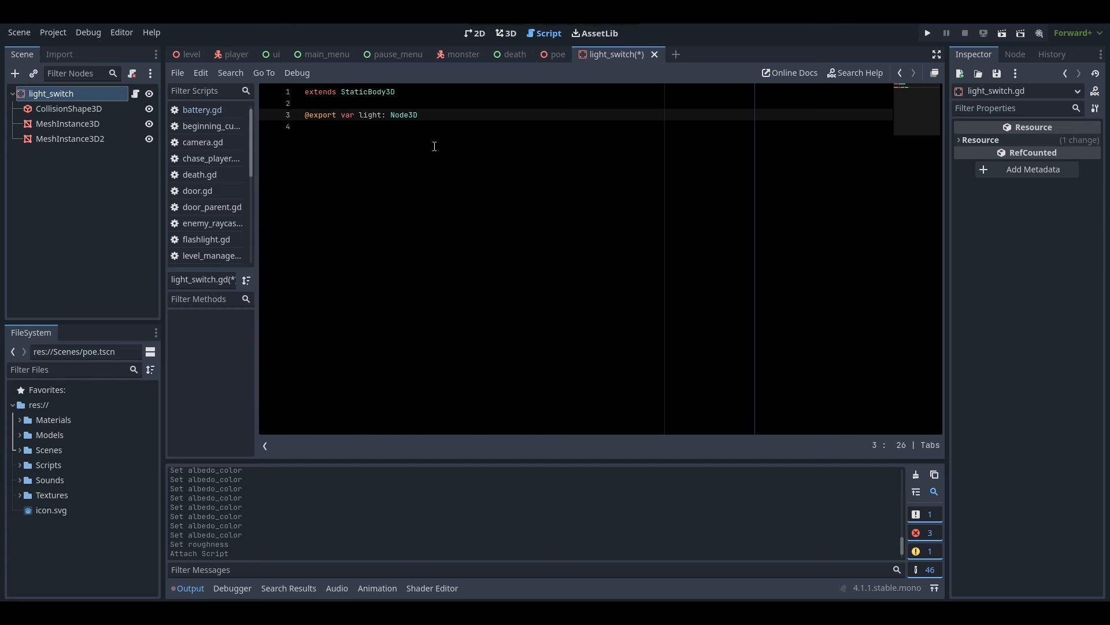
Declare a second exported variable, light_off, of type StandardMaterial3D under the light variable
{"action": "key", "text": "Return"}
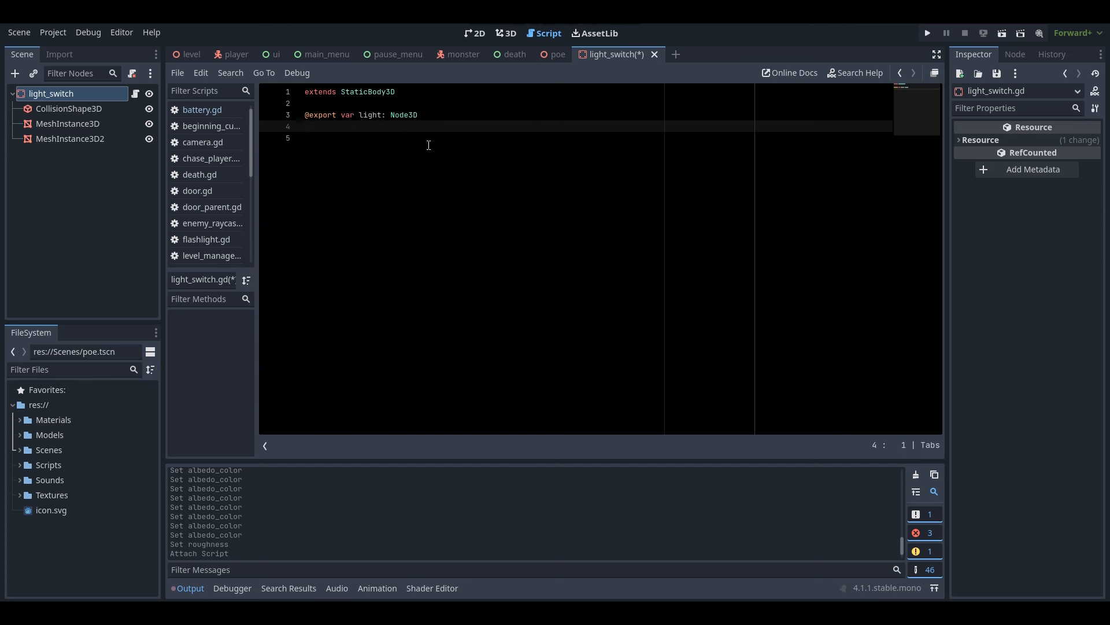
{"action": "type", "text": "@e"}
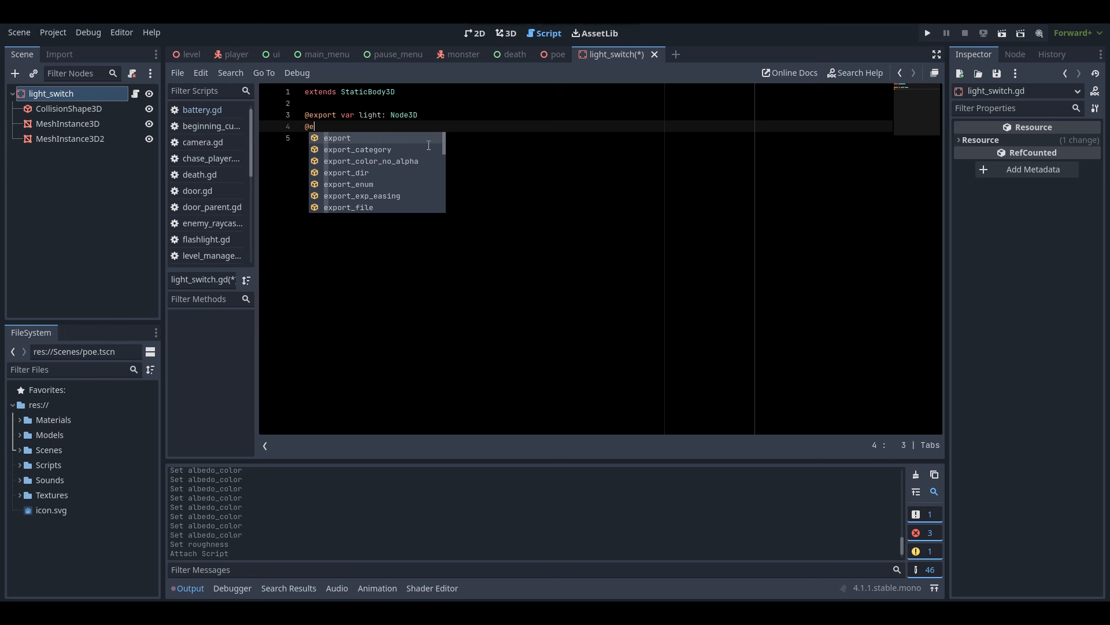
{"action": "type", "text": "xport var"}
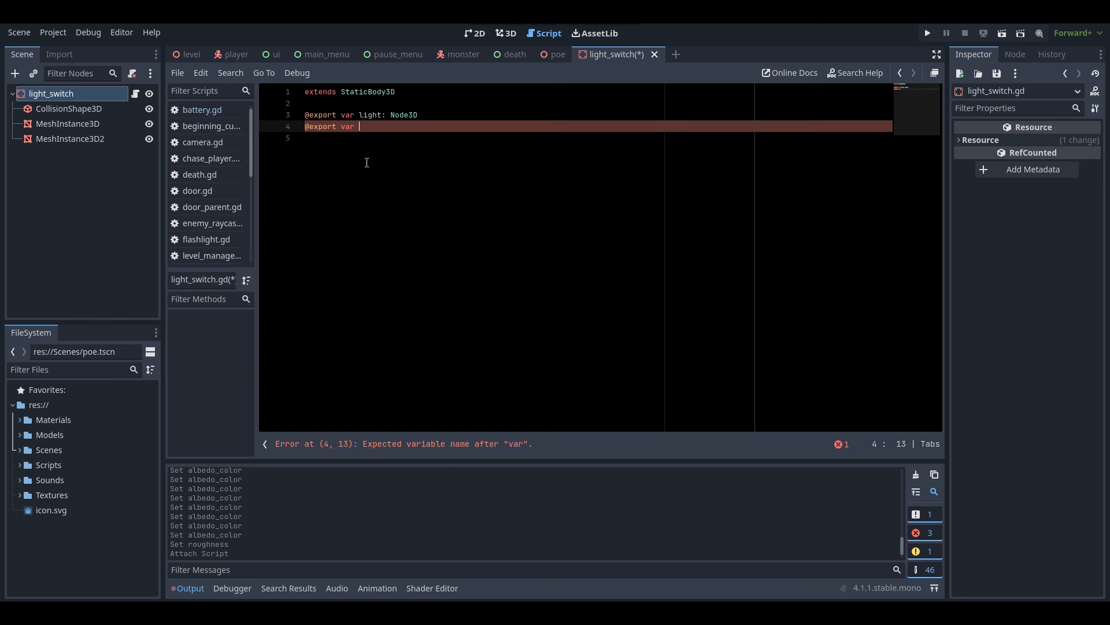
{"action": "type", "text": "light_off: ST"}
{"action": "key", "text": "BackSpace"}
{"action": "type", "text": "tan"}
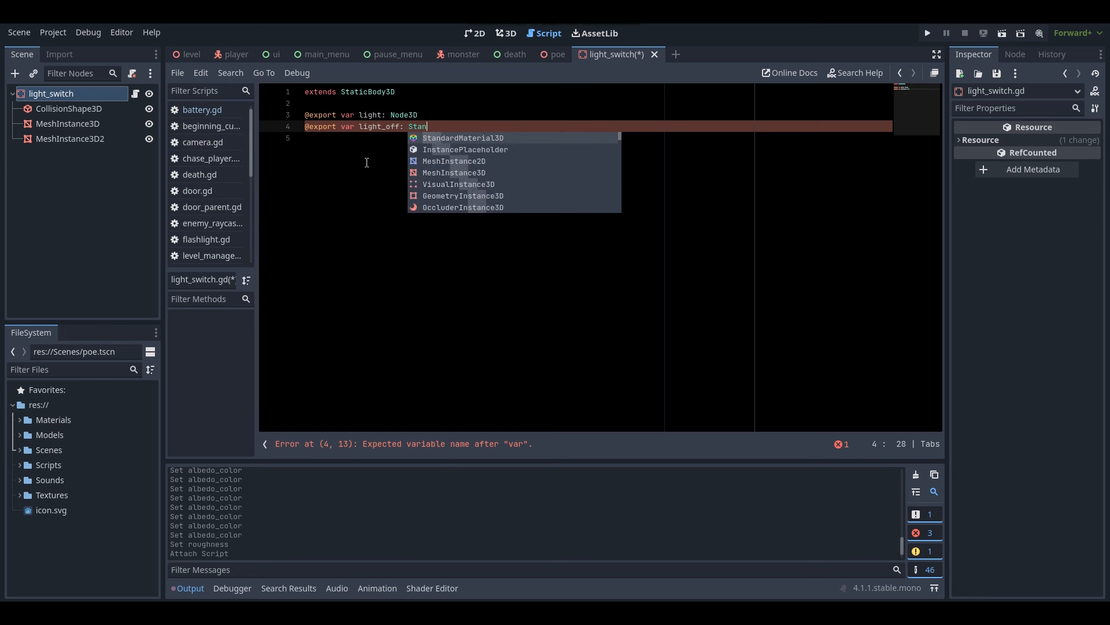
{"action": "key", "text": "Return"}
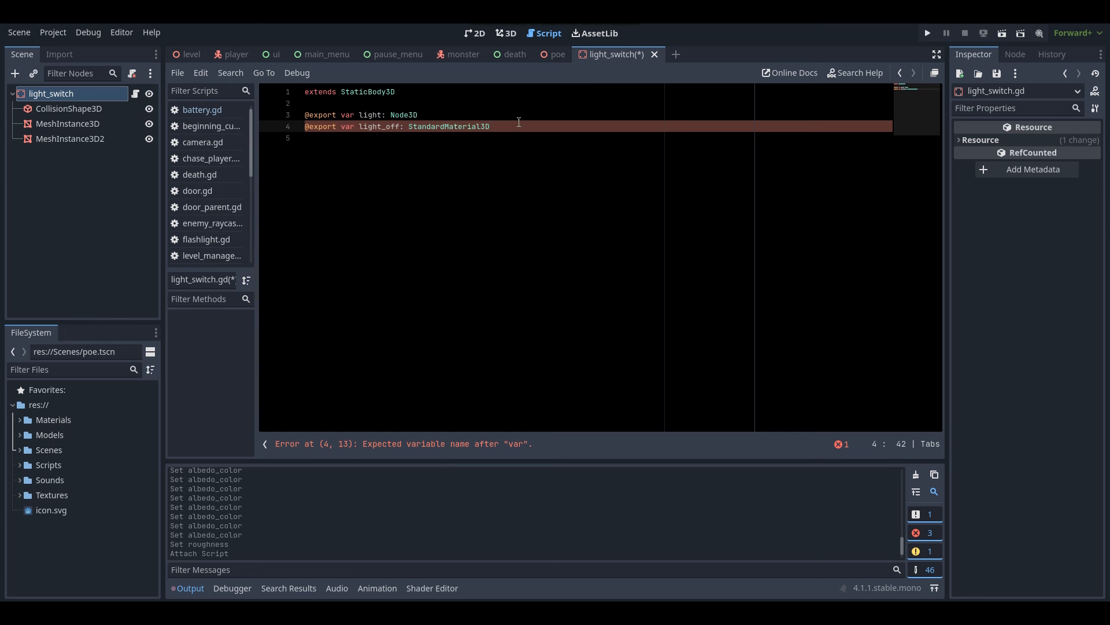
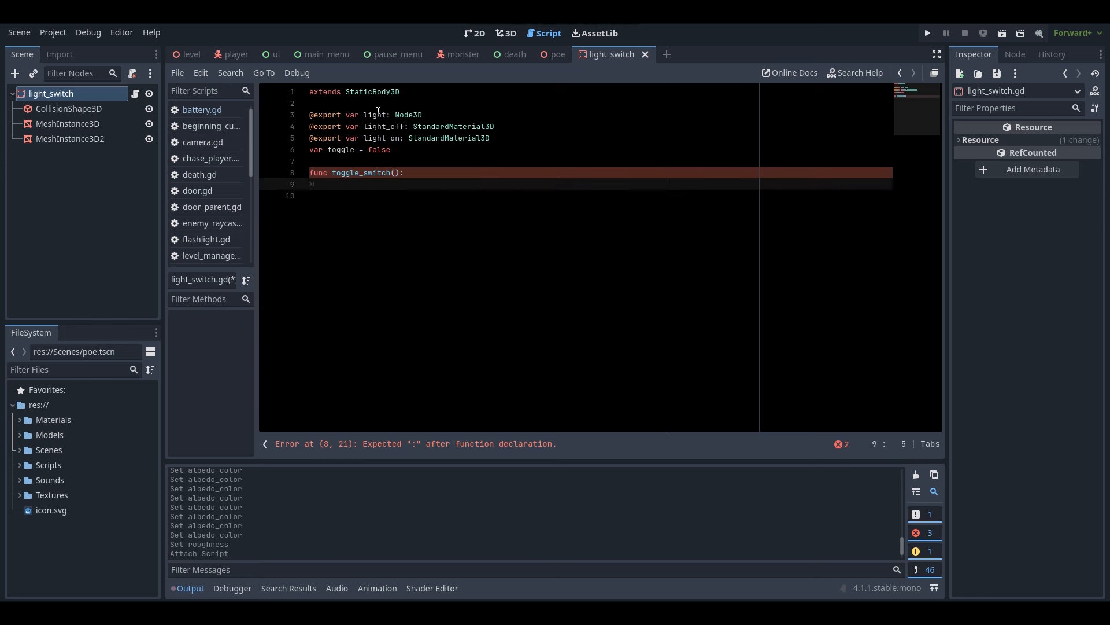
In toggle_switch(), add toggle = !toggle followed by an if toggle == false: condition, and save the script
{"action": "type", "text": "toggle = !toggle"}
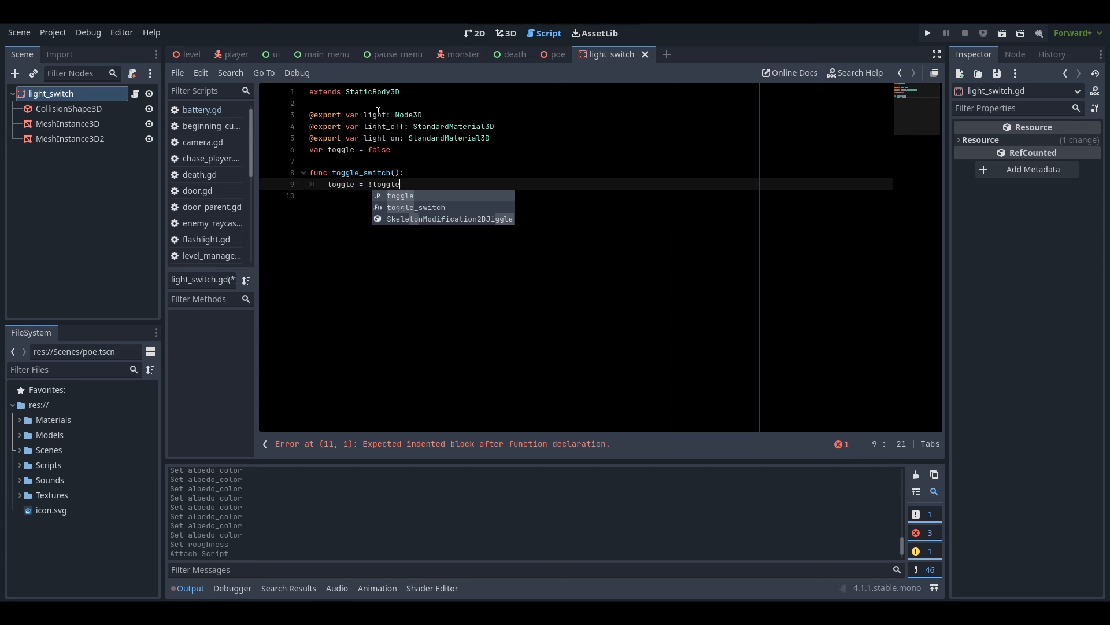
{"action": "key", "text": "ctrl+s"}
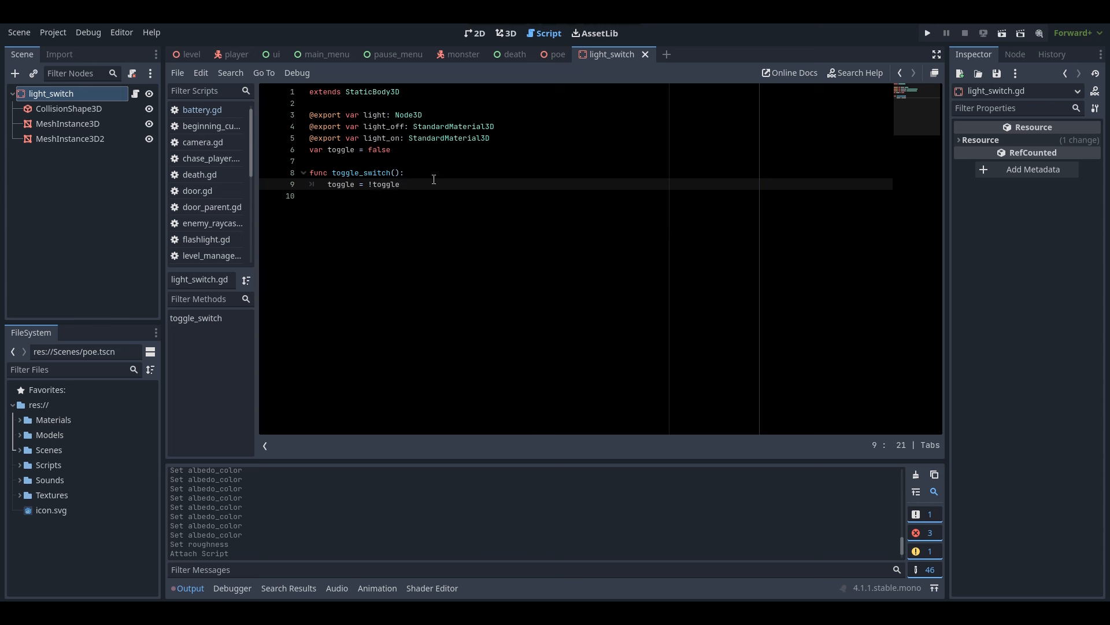
{"action": "key", "text": "Return"}
{"action": "type", "text": "if toggle"}
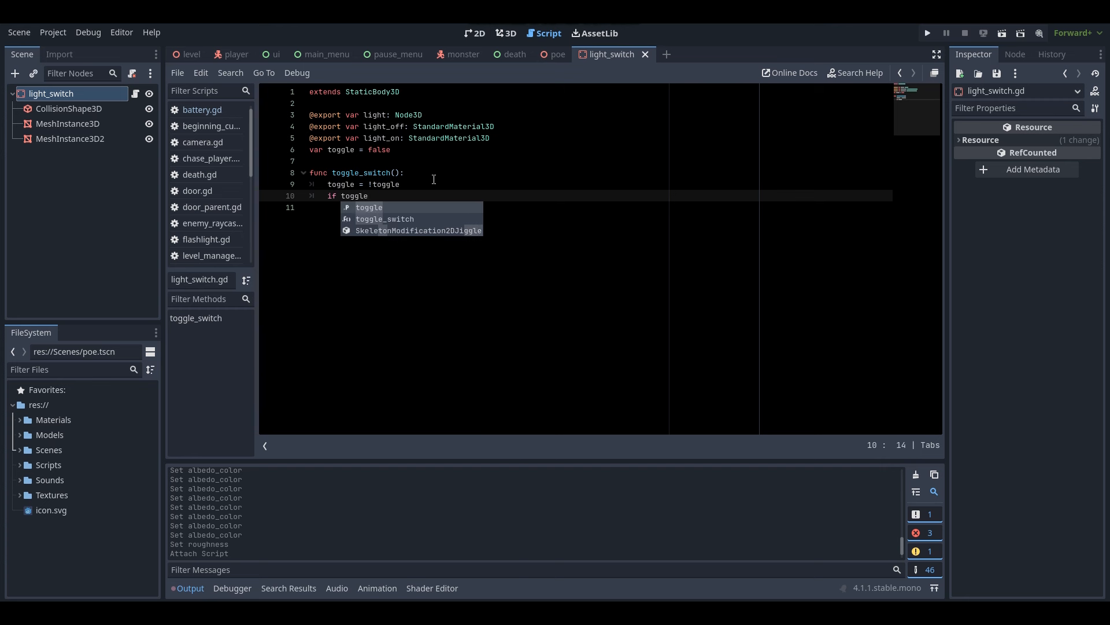
{"action": "type", "text": " == f"}
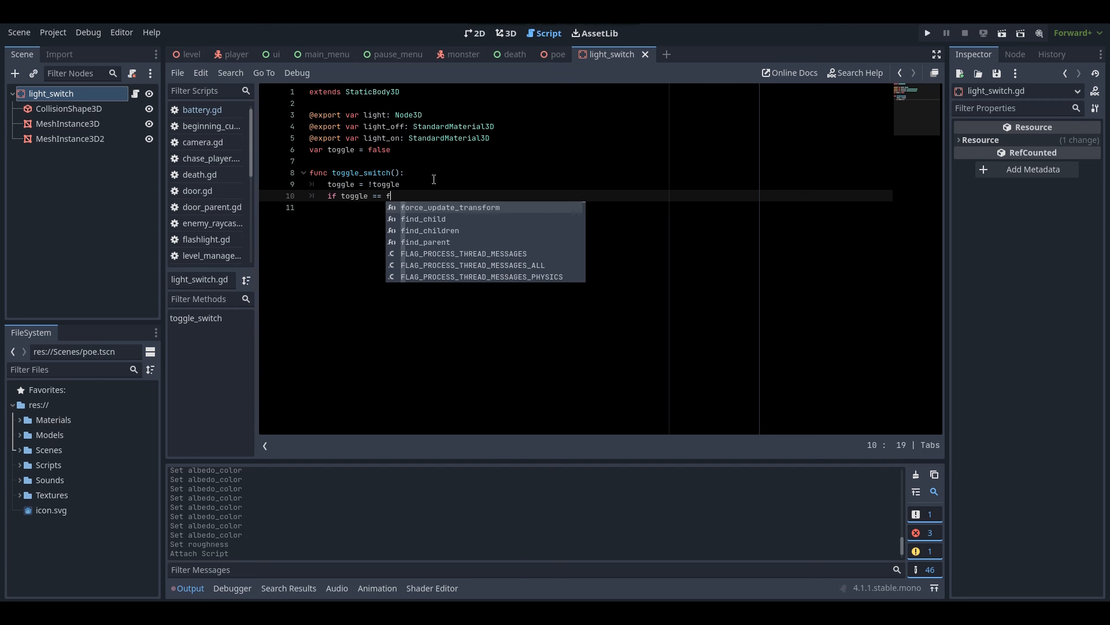
{"action": "type", "text": "alse:"}
{"action": "key", "text": "Return"}
{"action": "key", "text": "ctrl+s"}
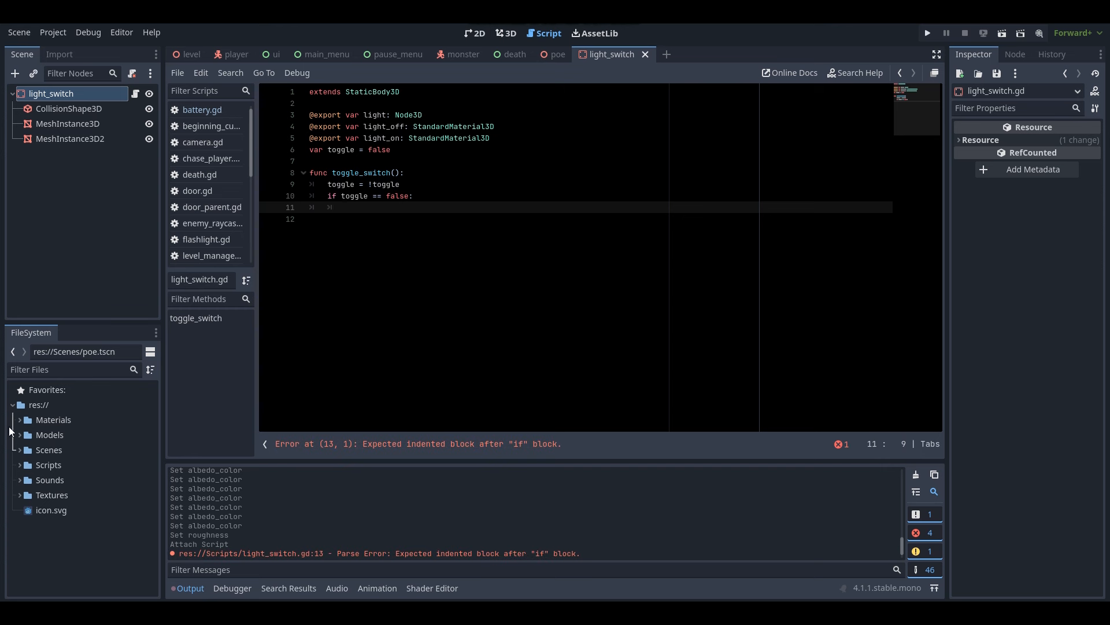
Open light.tscn from the Scenes folder in the 3D view and inspect its root and MeshInstance3D nodes
{"action": "left_click", "coordinate": [27, 435]}
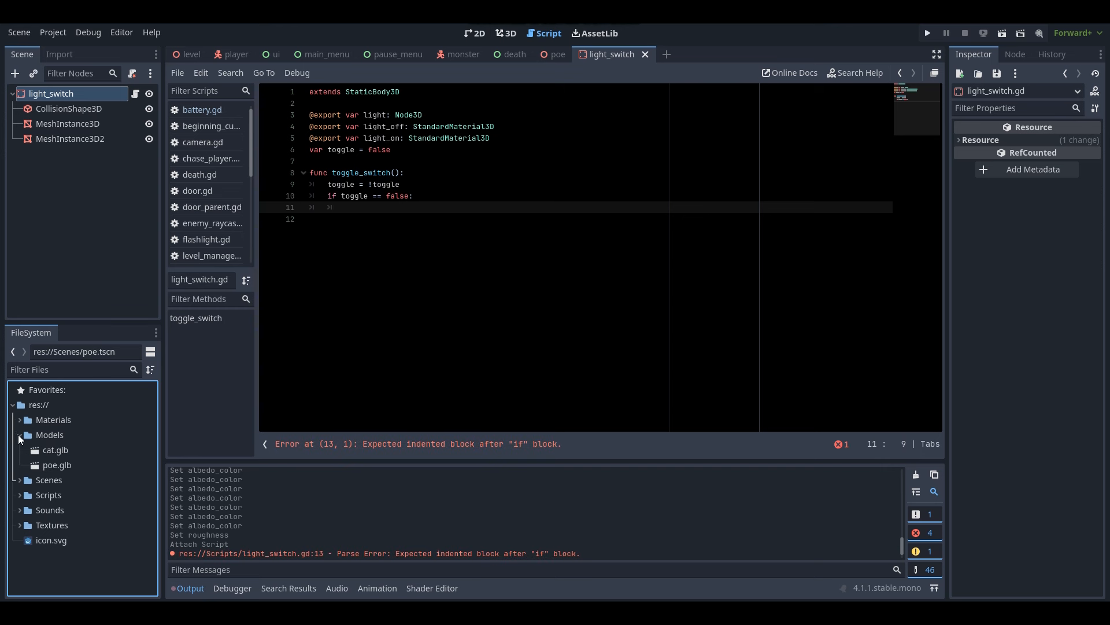
{"action": "left_click", "coordinate": [18, 432]}
{"action": "left_click", "coordinate": [20, 449]}
{"action": "scroll", "coordinate": [86, 463], "scroll_direction": "down", "scroll_amount": 3}
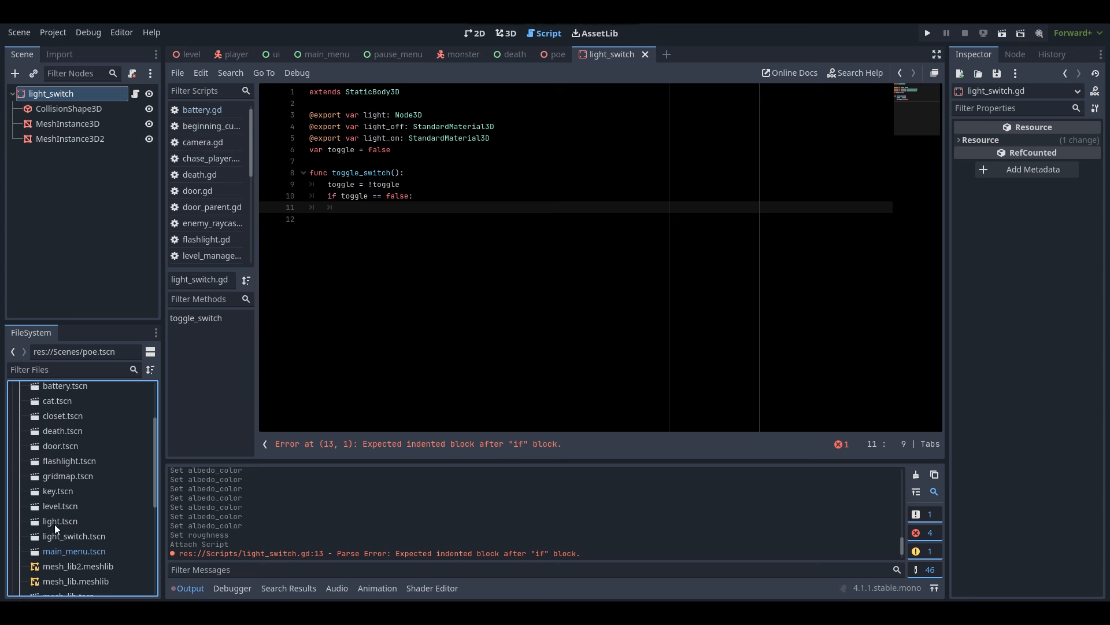
{"action": "double_click", "coordinate": [55, 522]}
{"action": "left_click", "coordinate": [508, 33]}
{"action": "right_click_drag", "start_coordinate": [596, 219], "coordinate": [617, 254]}
{"action": "key", "text": "w"}
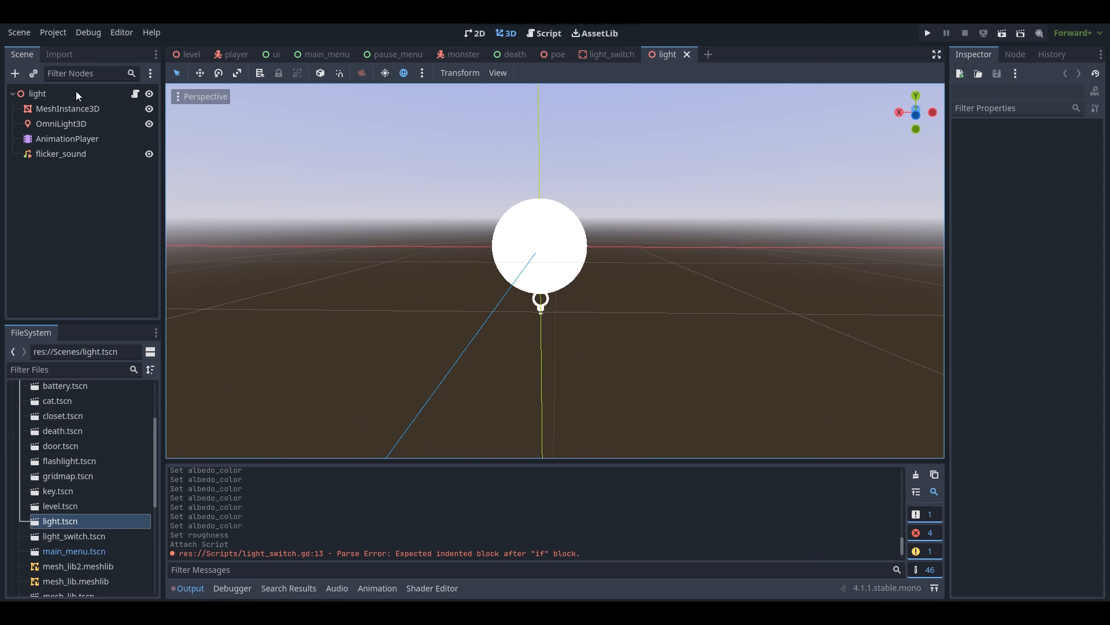
{"action": "left_click", "coordinate": [77, 94]}
{"action": "left_click", "coordinate": [72, 110]}
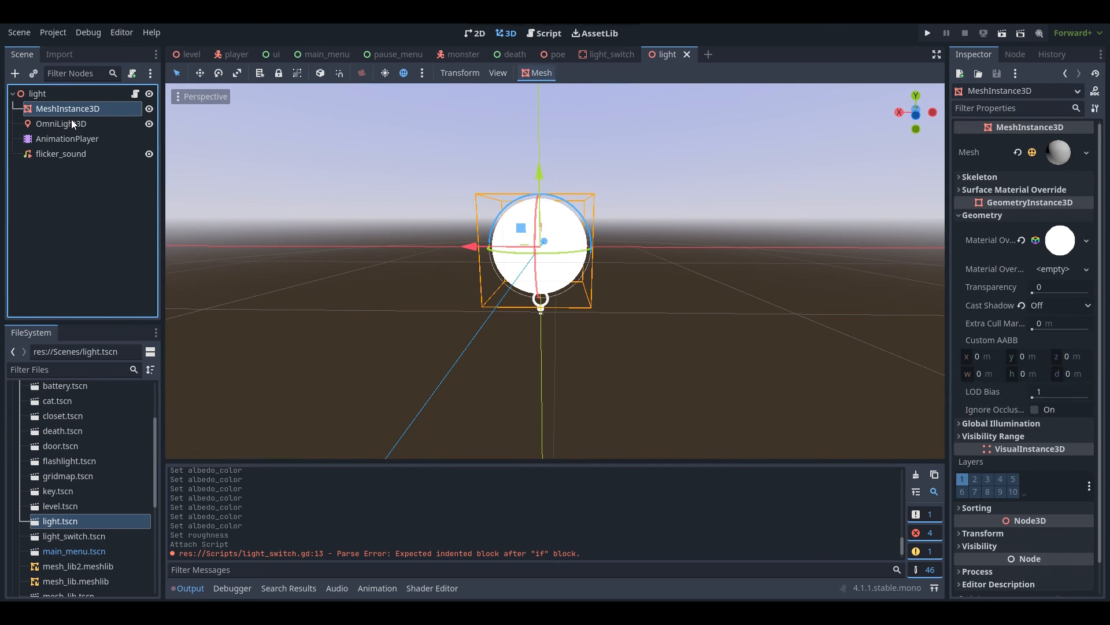
Examine the MeshInstance3D and OmniLight3D child nodes of the light scene and their properties
{"action": "left_click", "coordinate": [70, 122]}
{"action": "left_click", "coordinate": [77, 110]}
{"action": "left_click", "coordinate": [81, 124]}
{"action": "left_click", "coordinate": [82, 110]}
{"action": "left_click", "coordinate": [78, 123]}
{"action": "left_click", "coordinate": [79, 109]}
{"action": "left_click", "coordinate": [79, 124]}
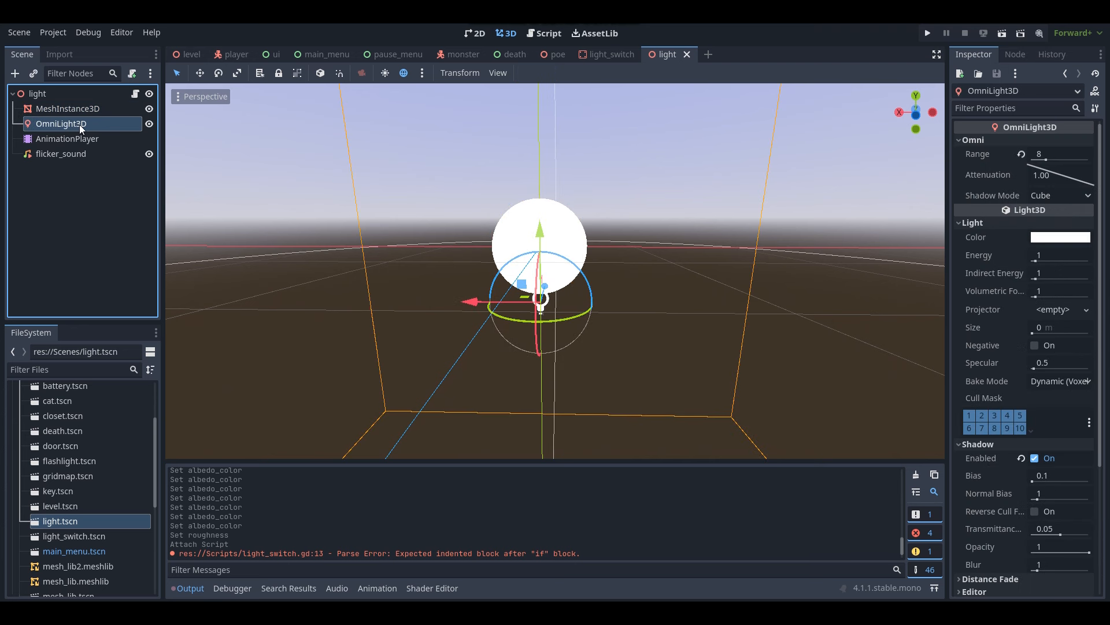
In light_switch.gd, under if toggle == false:, add light.get_node("MeshInstance3D").material_override = light_off
{"action": "left_click", "coordinate": [545, 30]}
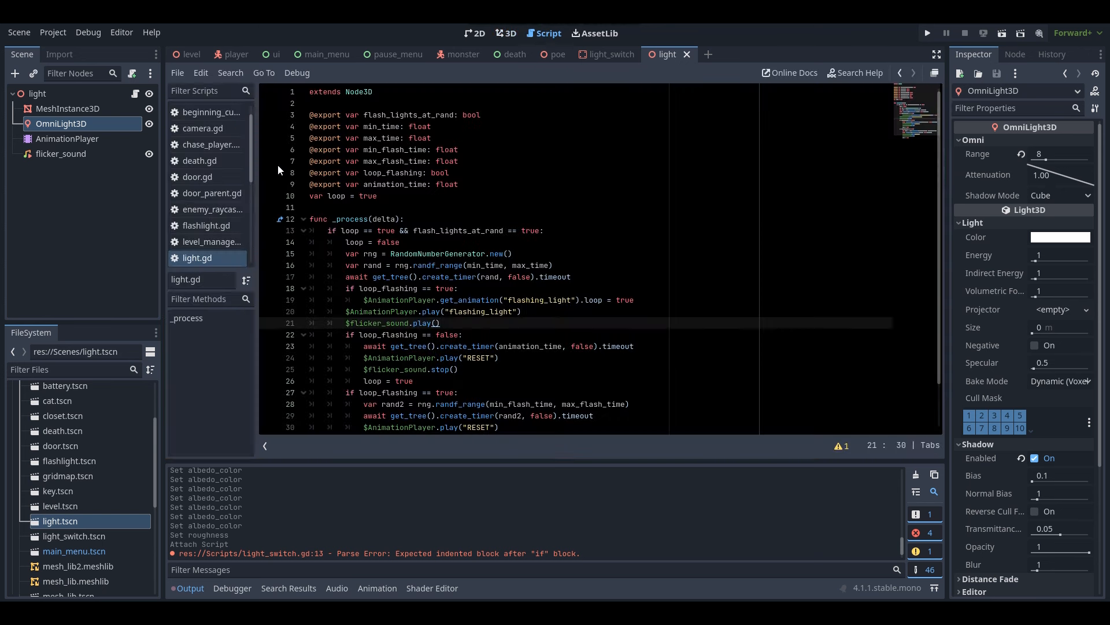
{"action": "scroll", "coordinate": [209, 220], "scroll_direction": "down", "scroll_amount": 3}
{"action": "left_click", "coordinate": [211, 215]}
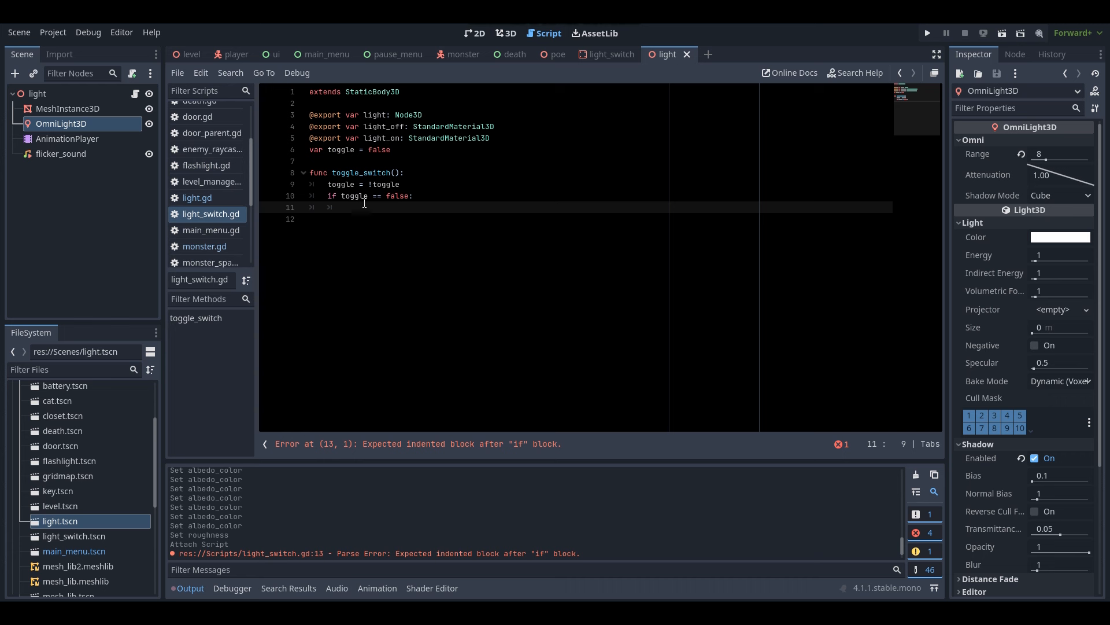
{"action": "type", "text": "light"}
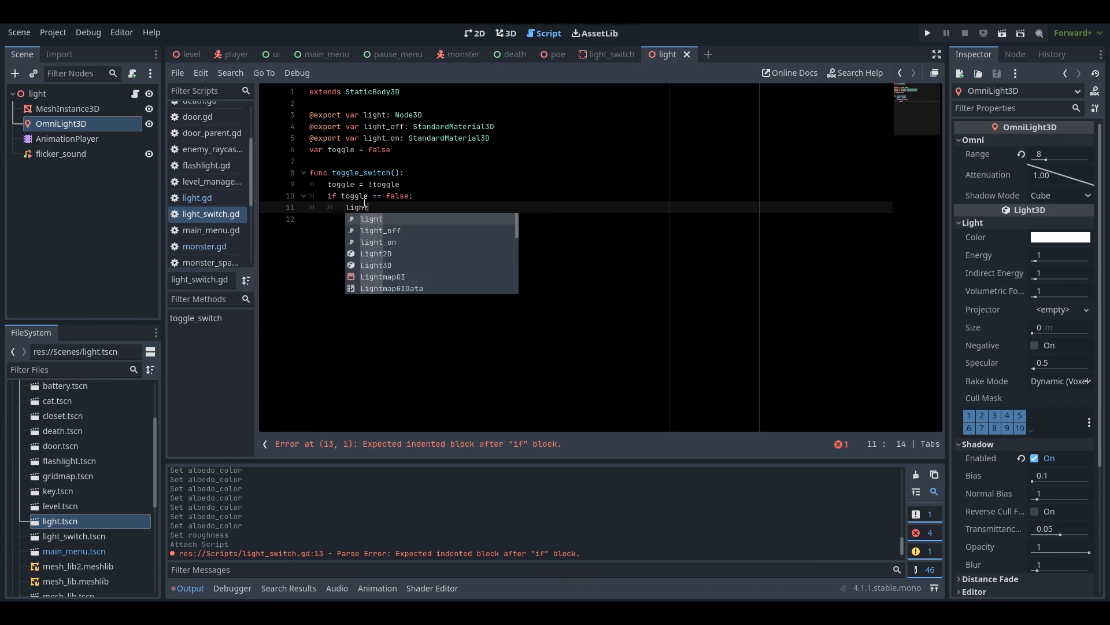
{"action": "type", "text": ".get_nod"}
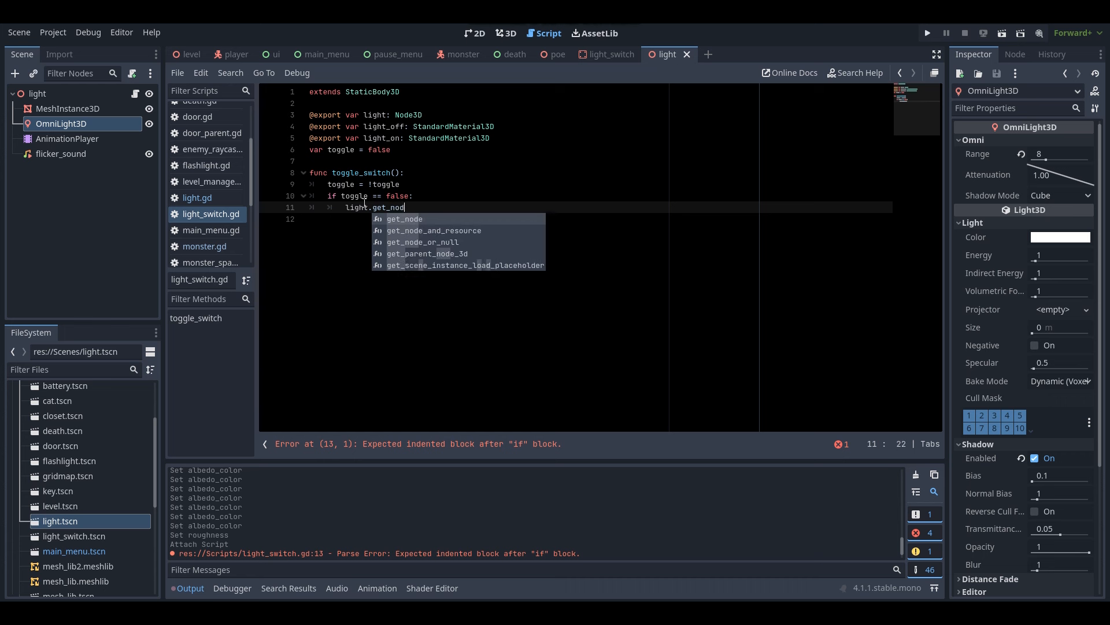
{"action": "type", "text": "e(\"MeshInsta"}
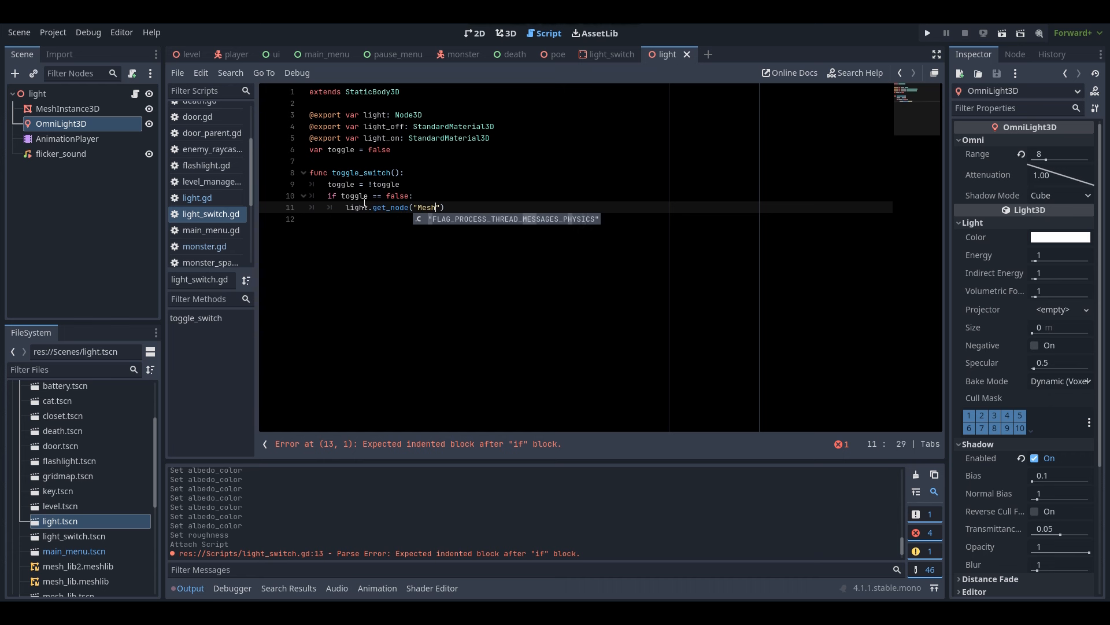
{"action": "type", "text": "nce3D"}
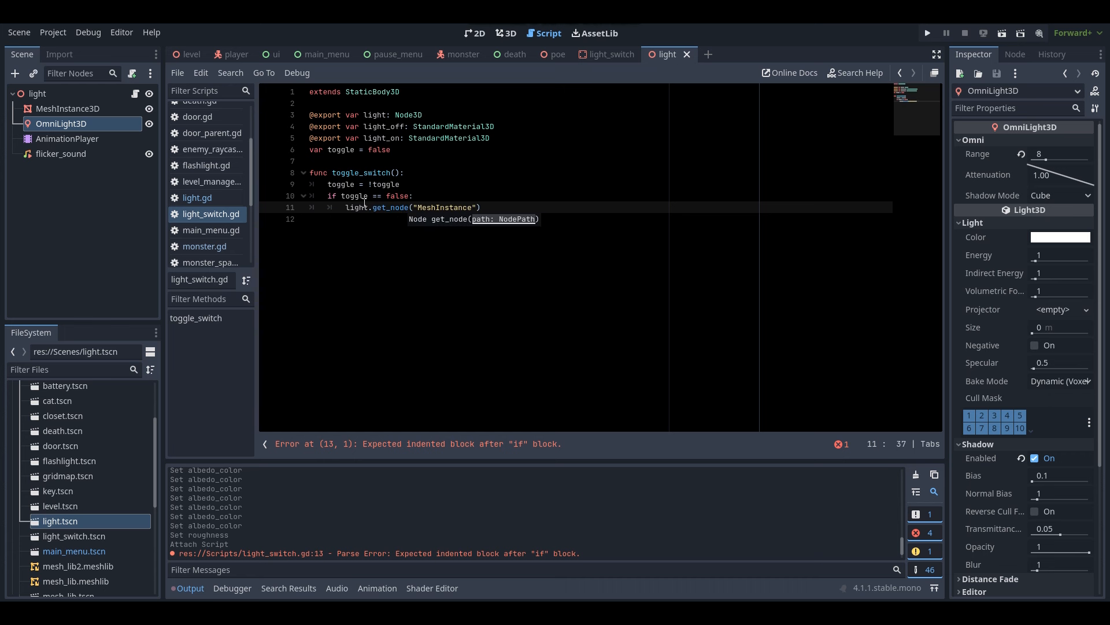
{"action": "type", "text": "\").material_override ="}
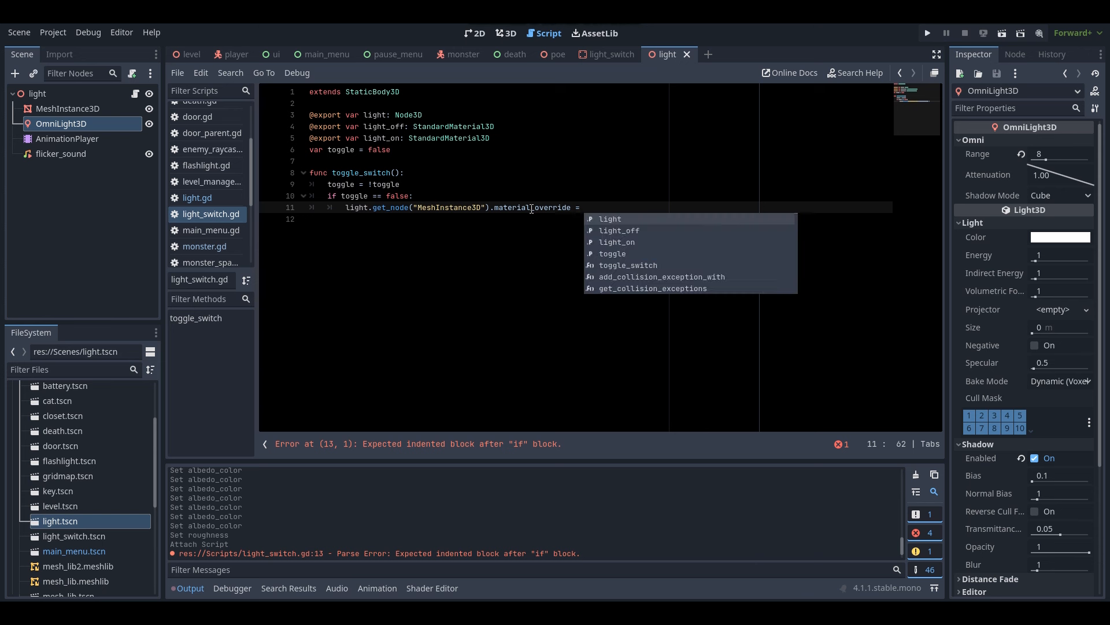
{"action": "type", "text": "light_off"}
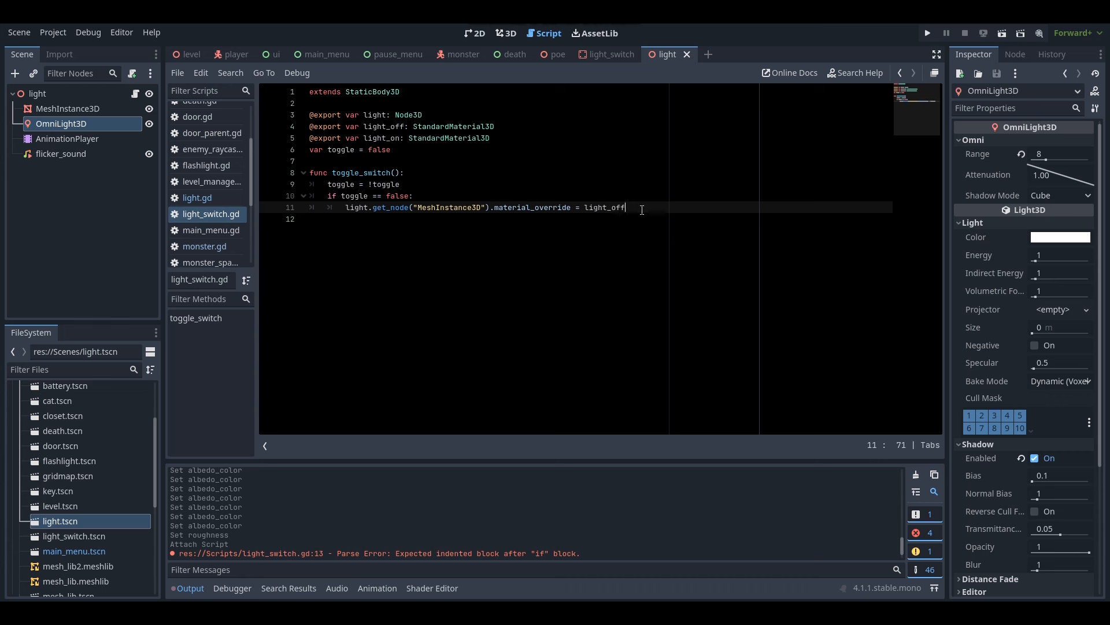
Duplicate the if toggle == false: block directly below itself and change the copy's condition to true
{"action": "left_click", "coordinate": [313, 195], "text": "shift"}
{"action": "key", "text": "ctrl+c"}
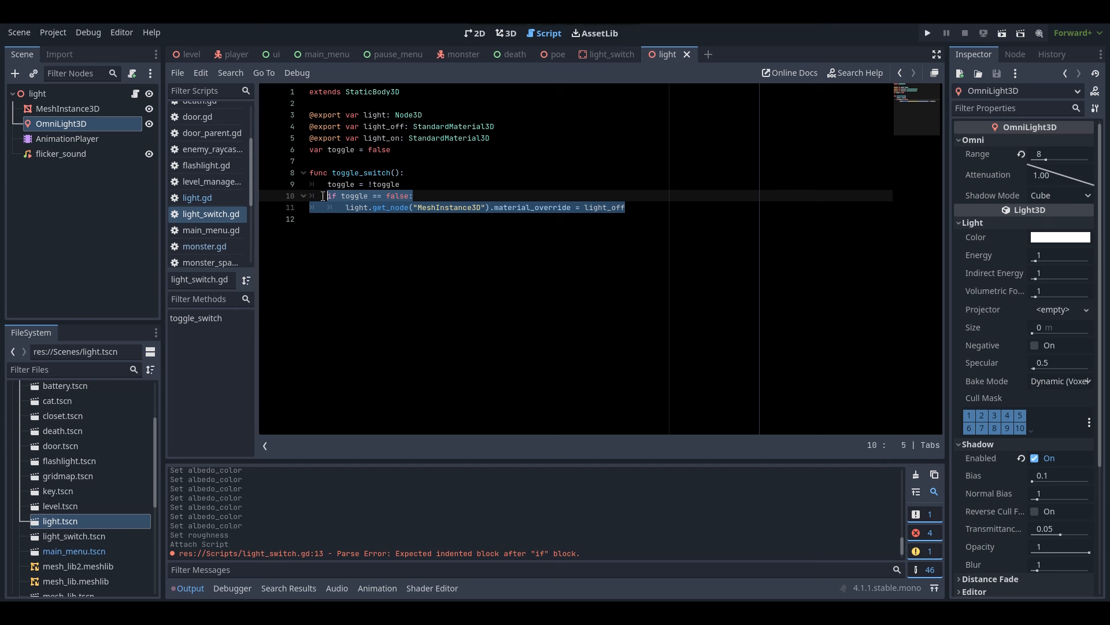
{"action": "left_click", "coordinate": [637, 208]}
{"action": "key", "text": "Return"}
{"action": "key", "text": "BackSpace"}
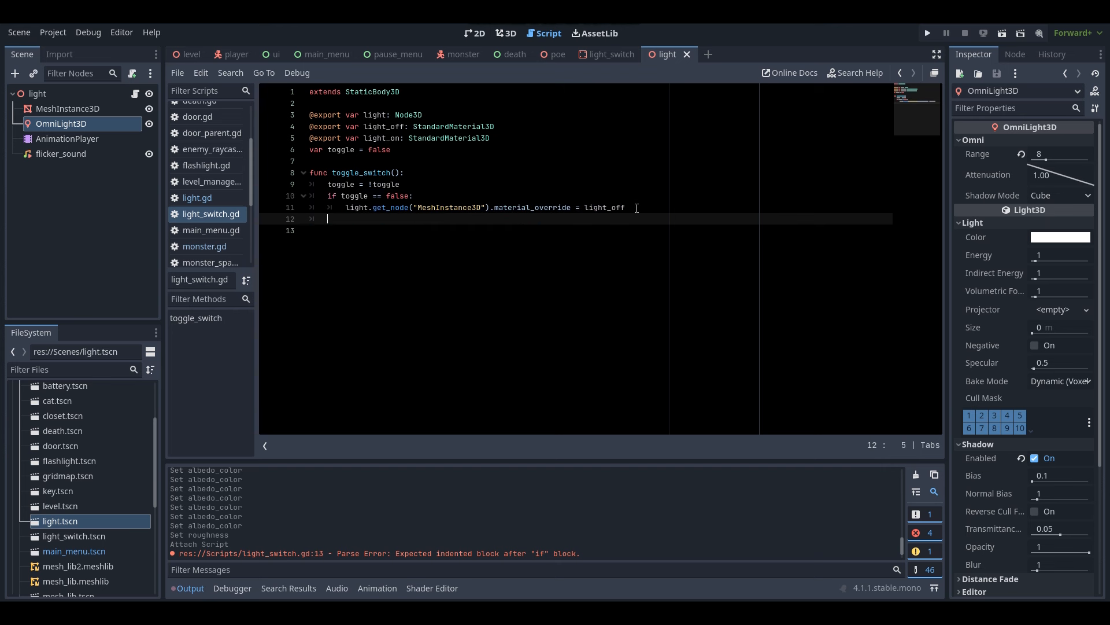
{"action": "key", "text": "ctrl+v"}
{"action": "double_click", "coordinate": [405, 219]}
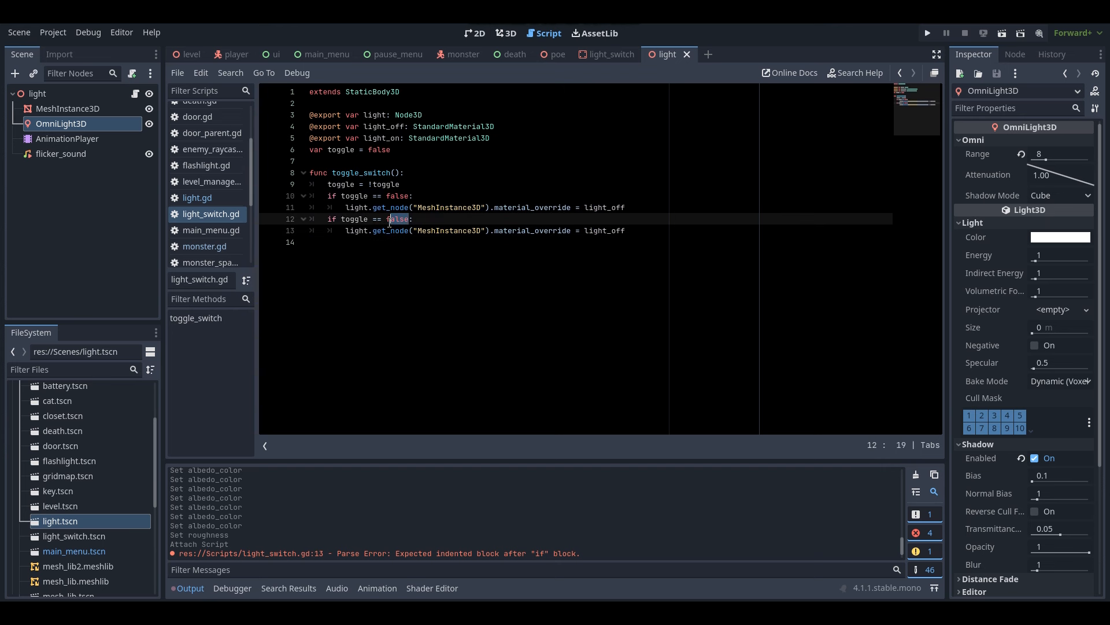
{"action": "type", "text": "true"}
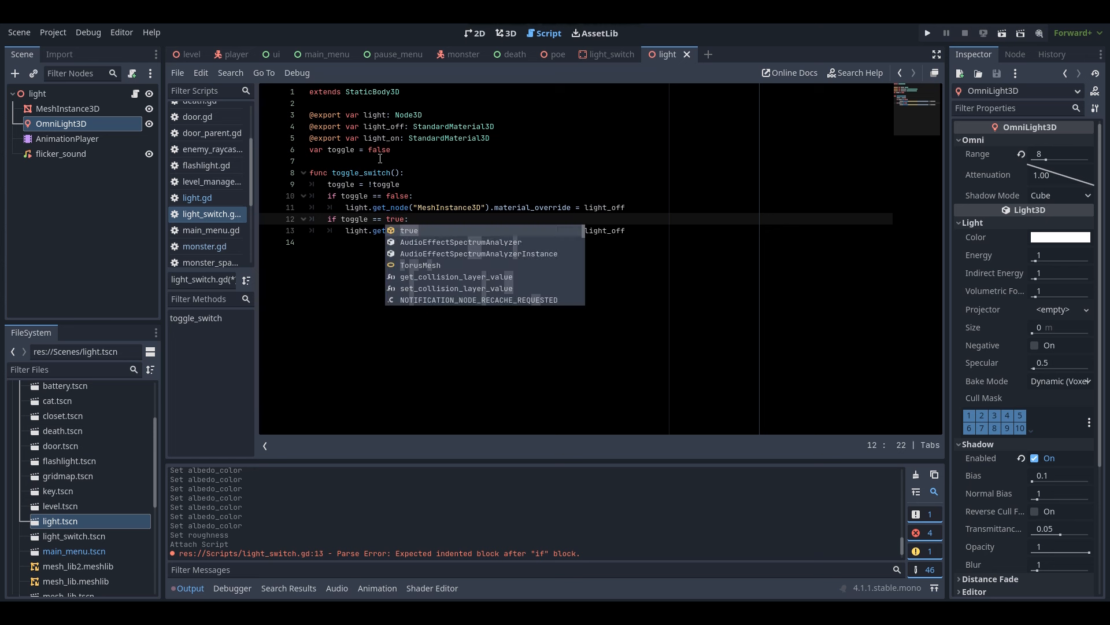
{"action": "left_click", "coordinate": [328, 218]}
{"action": "type", "text": "el"}
{"action": "key", "text": "BackSpace"}
{"action": "key", "text": "BackSpace"}
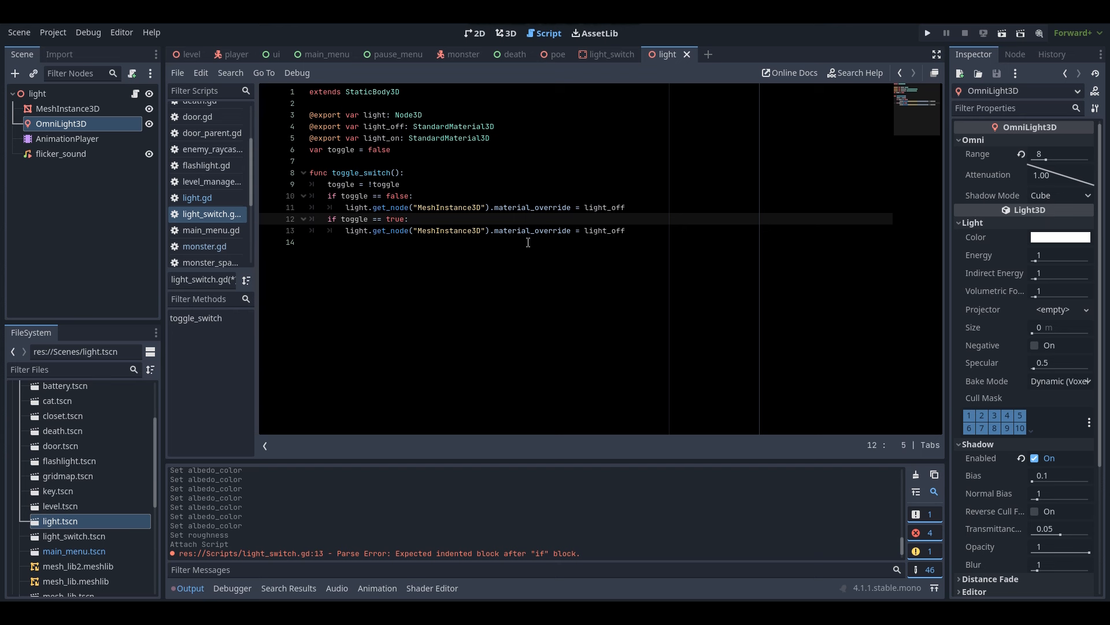
Change the material assigned in the if toggle == true: block to light_on and save the script
{"action": "left_click_drag", "start_coordinate": [643, 232], "coordinate": [618, 231]}
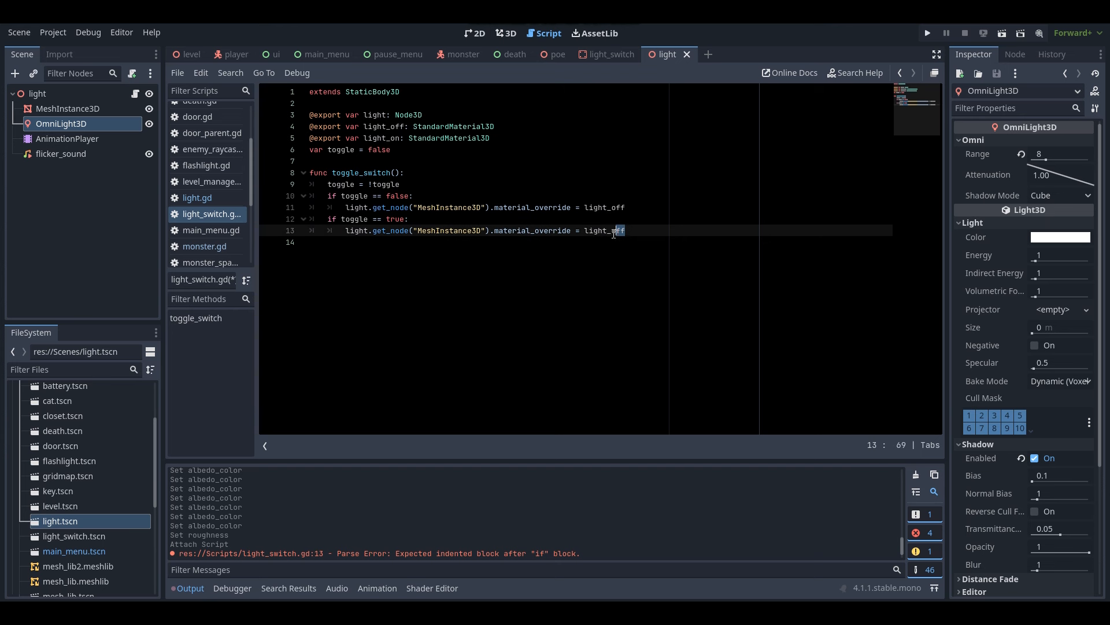
{"action": "type", "text": "n"}
{"action": "key", "text": "ctrl+s"}
Below both if blocks in toggle_switch(), add light.get_node("OmniLight3D").visible = toggle at the function's indentation level and save the script
{"action": "key", "text": "Return"}
{"action": "key", "text": "BackSpace"}
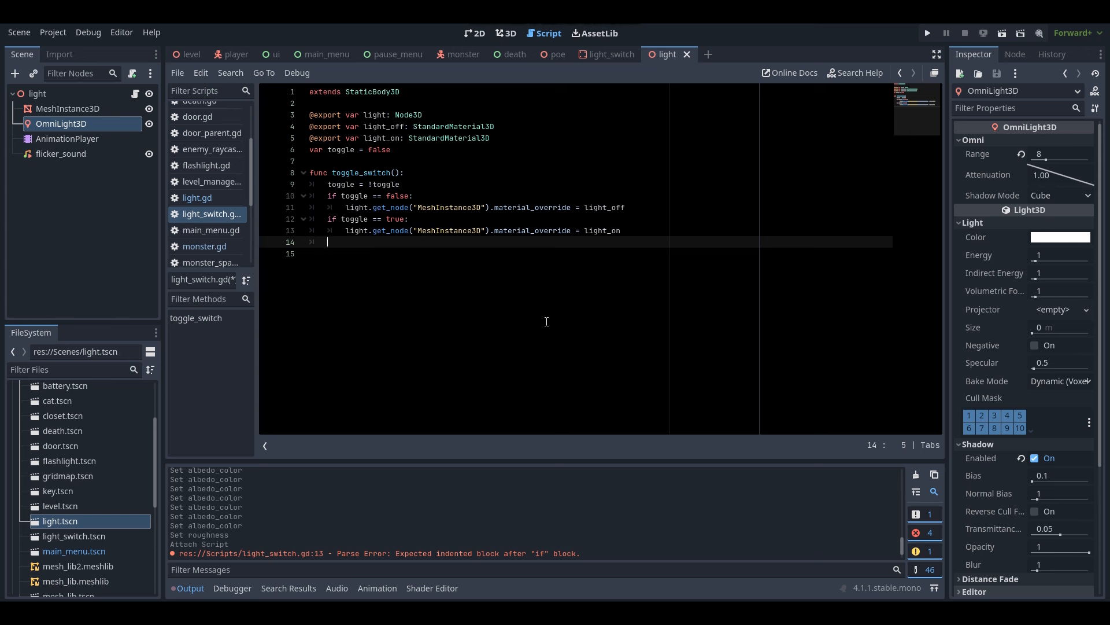
{"action": "type", "text": "light.g"}
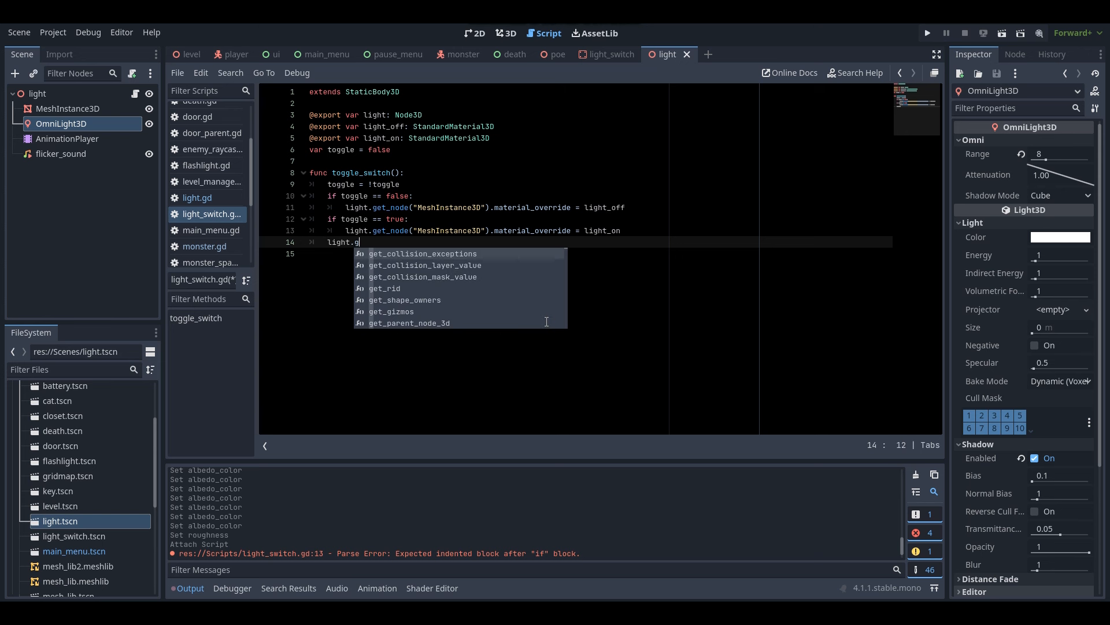
{"action": "type", "text": "et_node("}
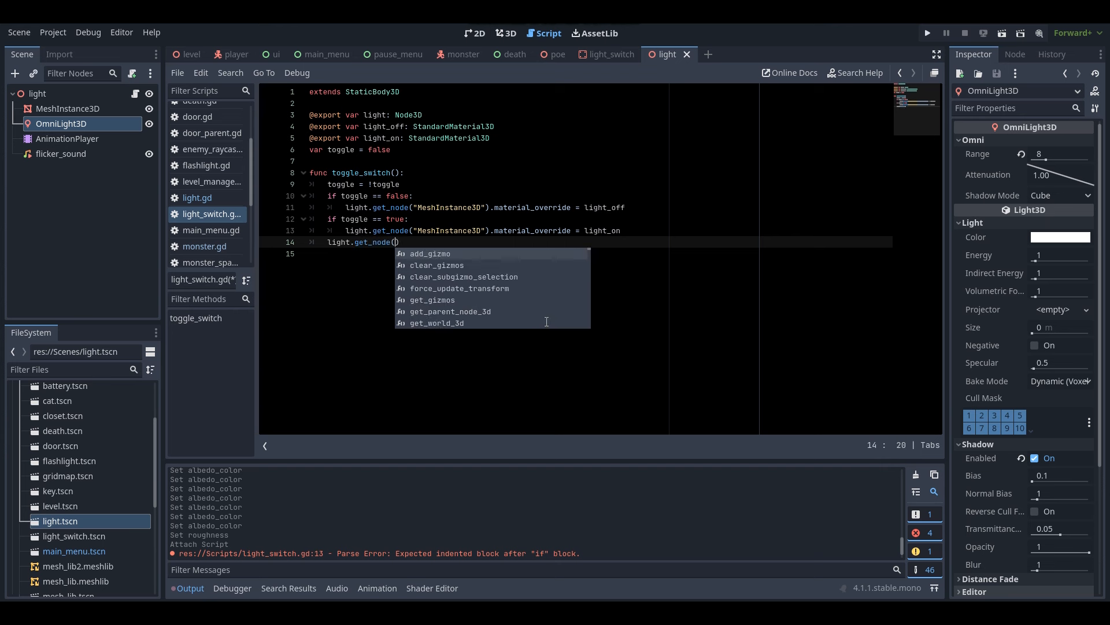
{"action": "type", "text": "\""}
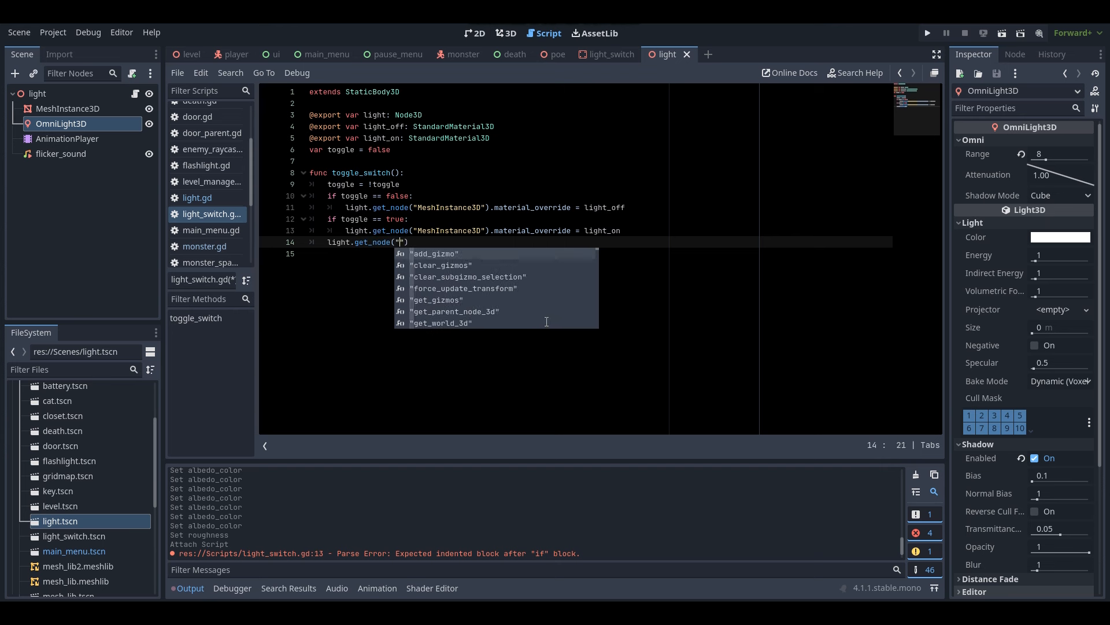
{"action": "type", "text": "OmniLight3D"}
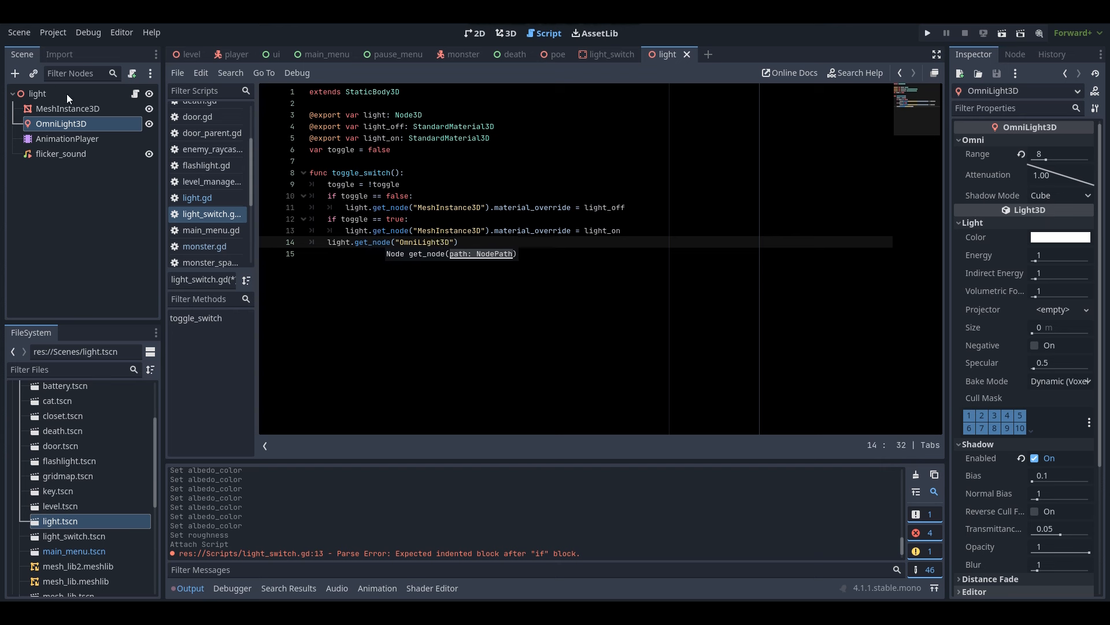
{"action": "key", "text": "ctrl+s"}
{"action": "left_click", "coordinate": [469, 247]}
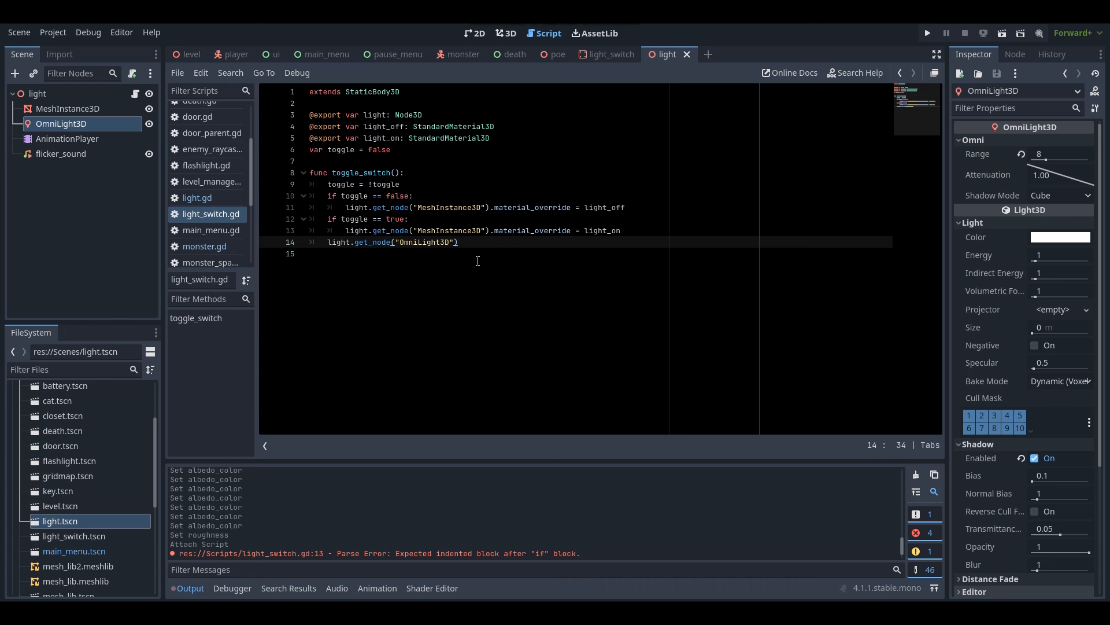
{"action": "type", "text": ".visible = toggle"}
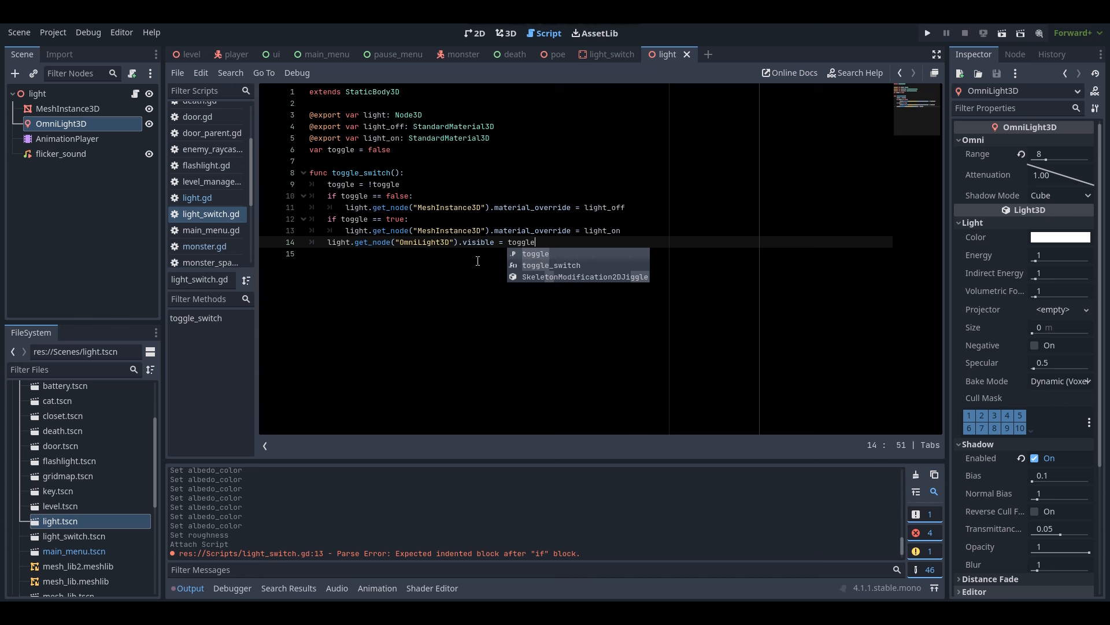
{"action": "left_click", "coordinate": [571, 244]}
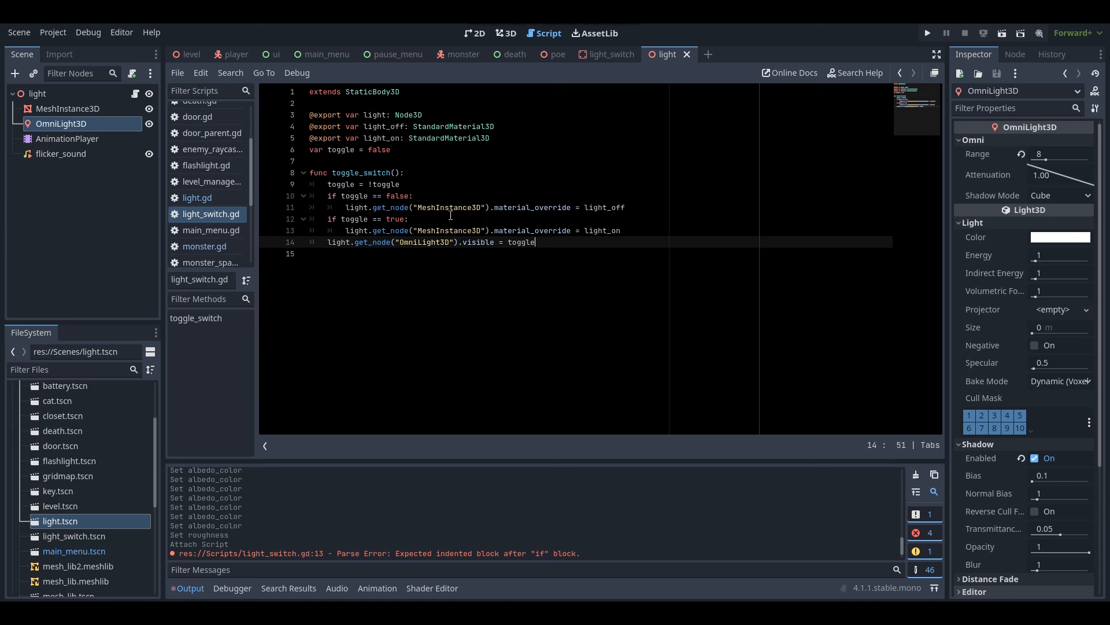
Open the light_switch scene in the 3D view and add an AnimationPlayer node under its root
{"action": "left_click", "coordinate": [509, 31]}
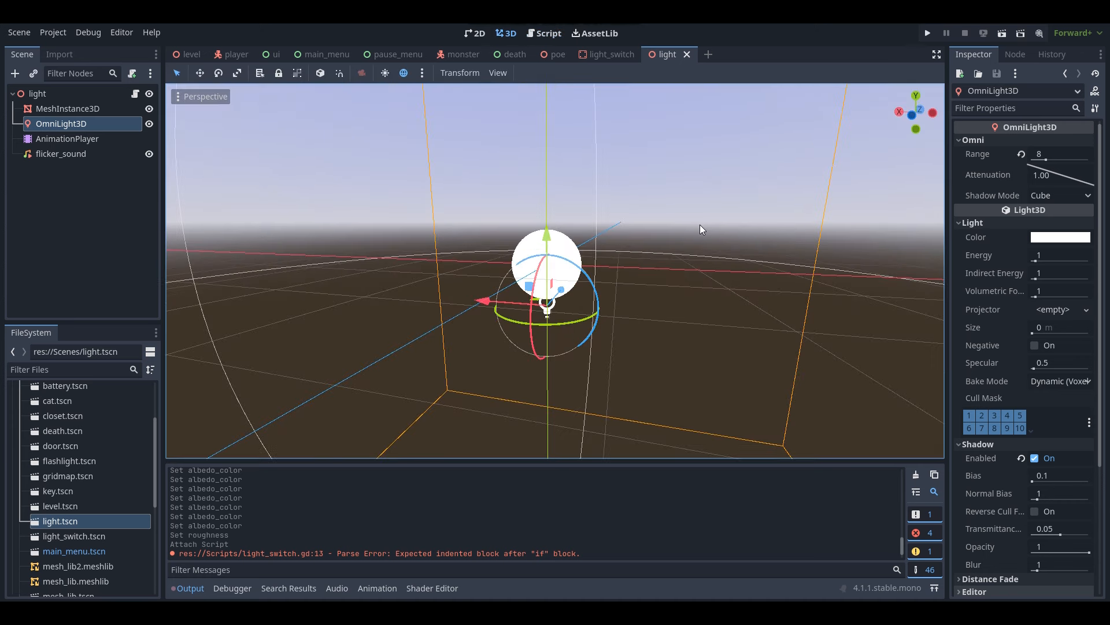
{"action": "left_click", "coordinate": [602, 54]}
{"action": "middle_click_drag", "start_coordinate": [509, 237], "coordinate": [637, 249]}
{"action": "scroll", "coordinate": [566, 272], "scroll_direction": "up", "scroll_amount": 5}
{"action": "scroll", "coordinate": [555, 272], "scroll_direction": "down", "scroll_amount": 5}
{"action": "middle_click_drag", "start_coordinate": [520, 231], "coordinate": [466, 190]}
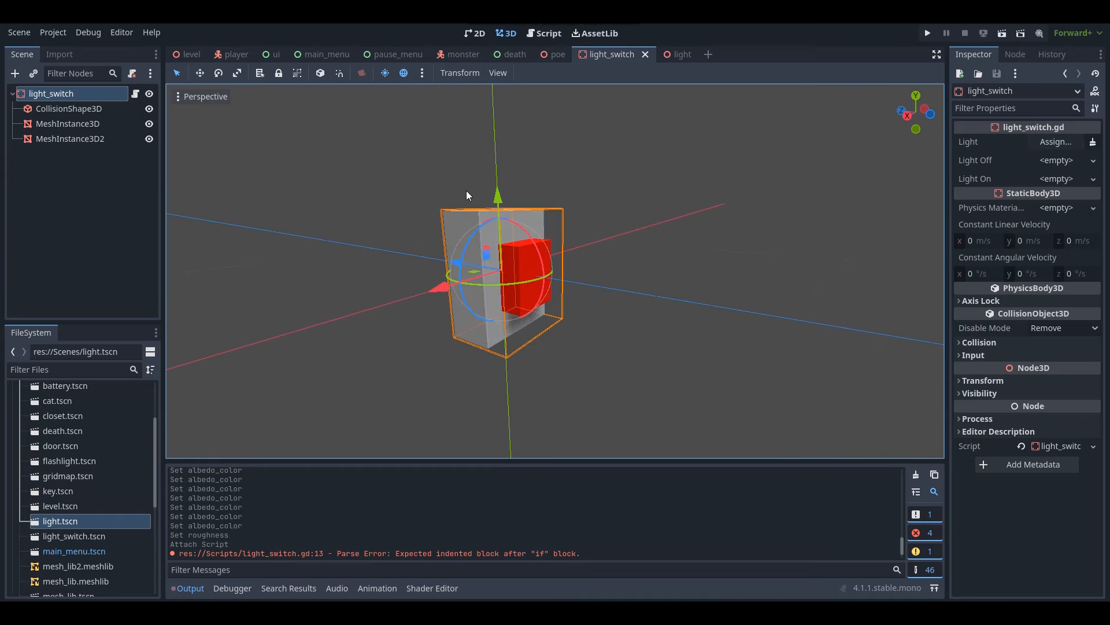
{"action": "right_click", "coordinate": [74, 90]}
{"action": "left_click", "coordinate": [99, 109]}
{"action": "type", "text": "anim"}
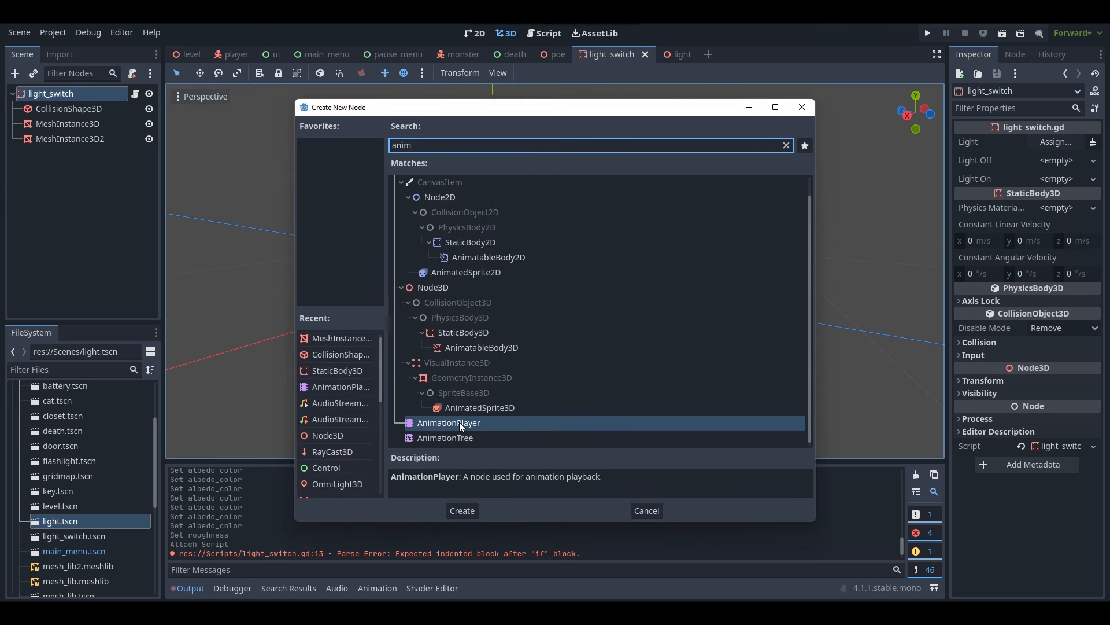
{"action": "double_click", "coordinate": [461, 424]}
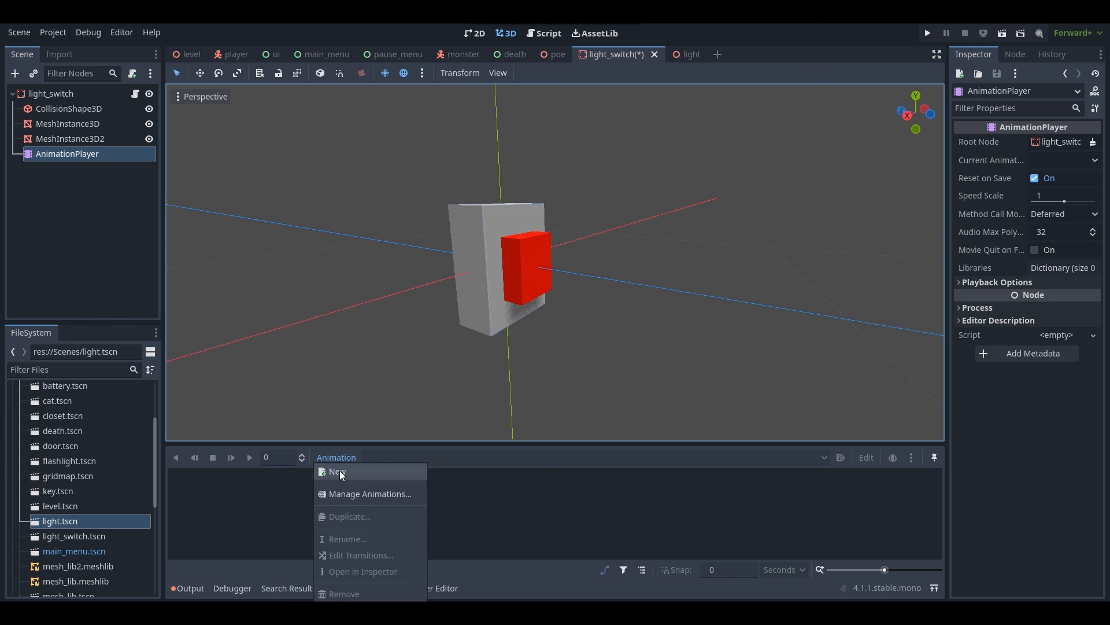
Create a new animation named press_button in the AnimationPlayer
{"action": "left_click", "coordinate": [339, 471]}
{"action": "type", "text": "pr"}
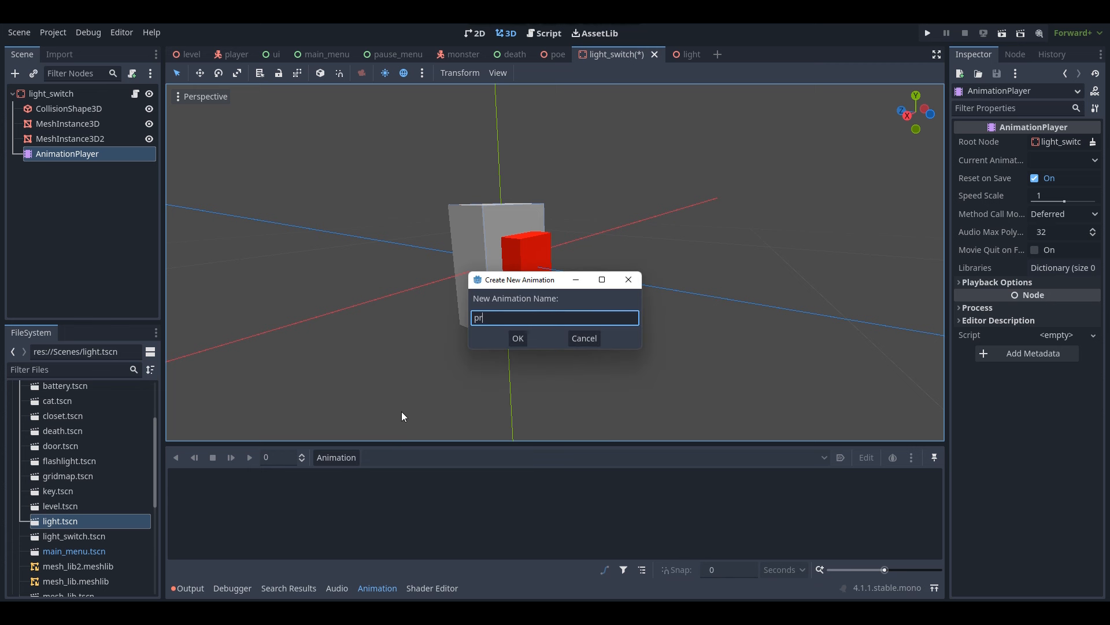
{"action": "type", "text": "ess_button"}
{"action": "left_click", "coordinate": [518, 338]}
Set the press_button animation's length to 0.6 seconds
{"action": "middle_click_drag", "start_coordinate": [519, 341], "coordinate": [480, 335]}
{"action": "scroll", "coordinate": [555, 262], "scroll_direction": "up", "scroll_amount": 15}
{"action": "middle_click_drag", "start_coordinate": [555, 262], "coordinate": [562, 285]}
{"action": "scroll", "coordinate": [555, 262], "scroll_direction": "down", "scroll_amount": 14}
{"action": "scroll", "coordinate": [521, 340], "scroll_direction": "up", "scroll_amount": 5}
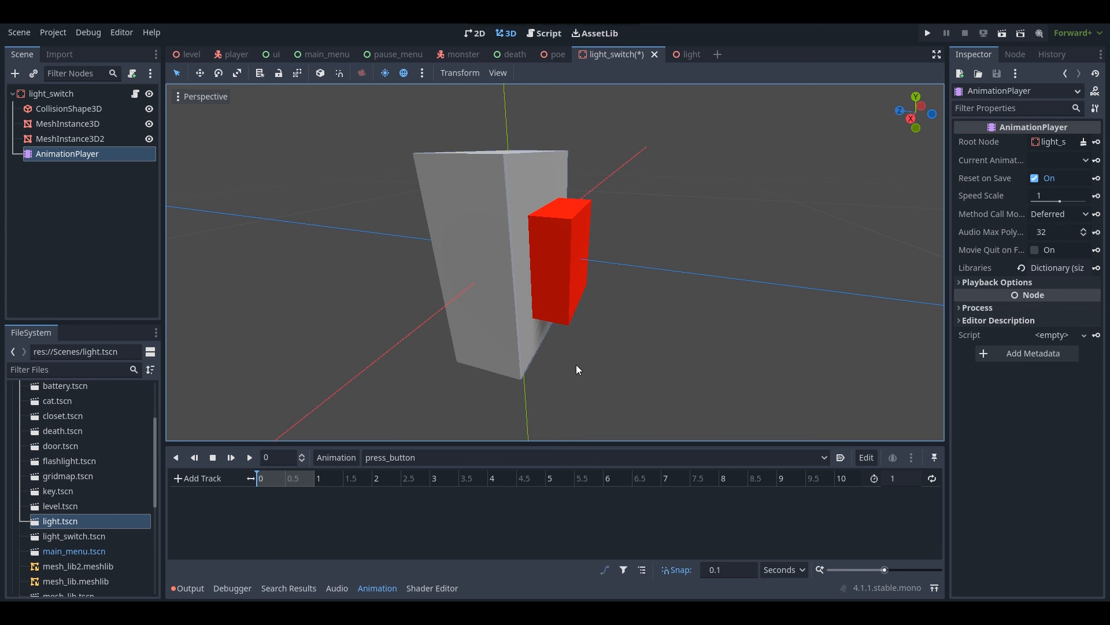
{"action": "left_click", "coordinate": [904, 477]}
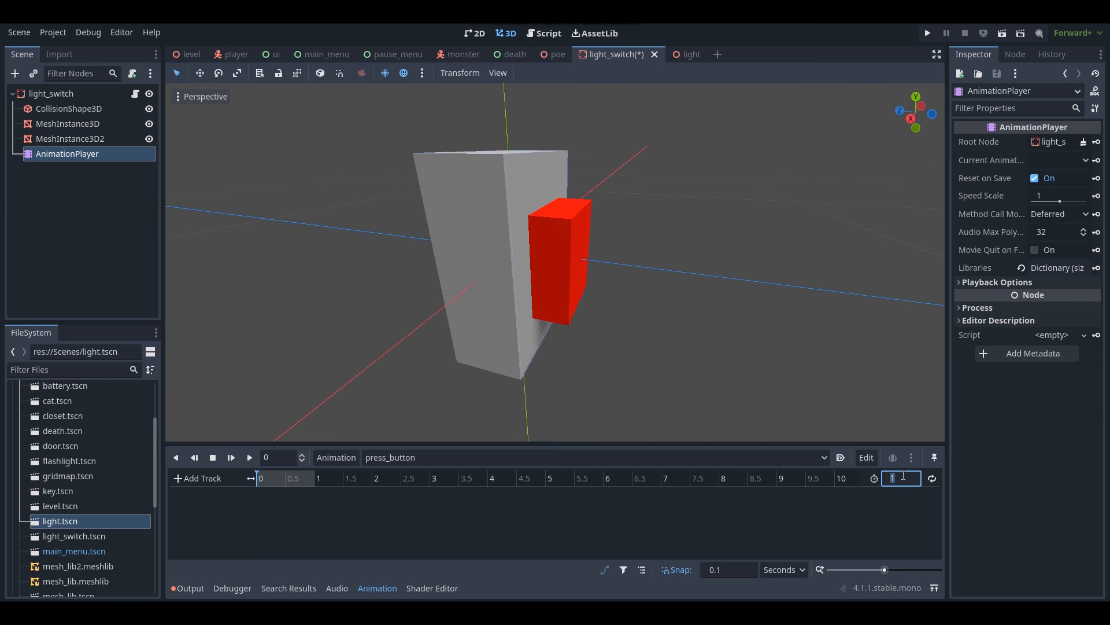
{"action": "type", "text": "0.5"}
{"action": "key", "text": "Return"}
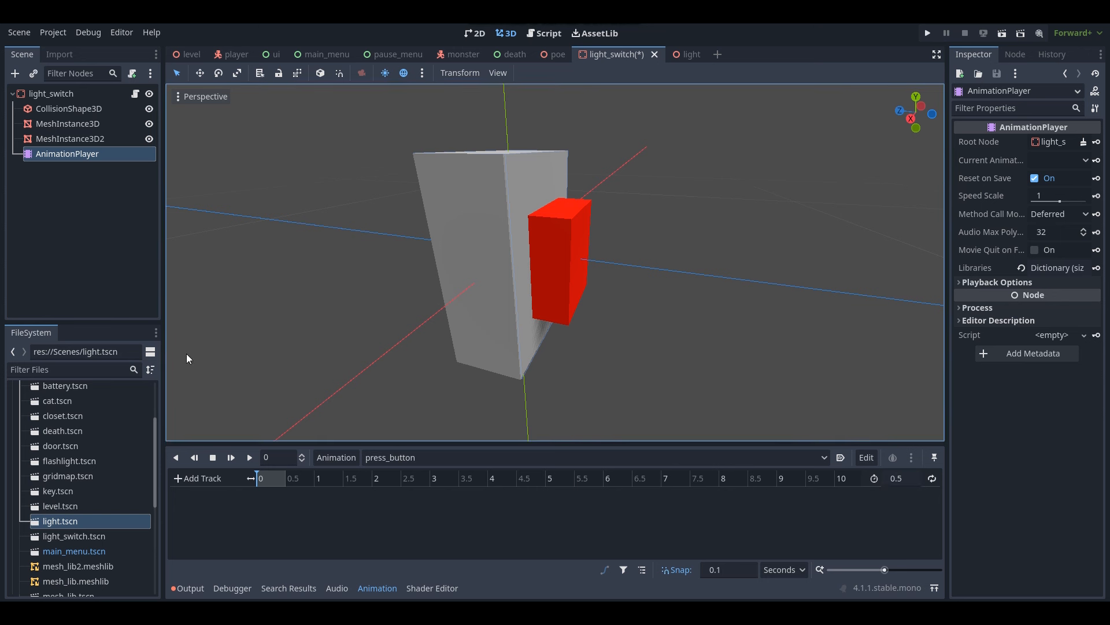
{"action": "left_click", "coordinate": [908, 479]}
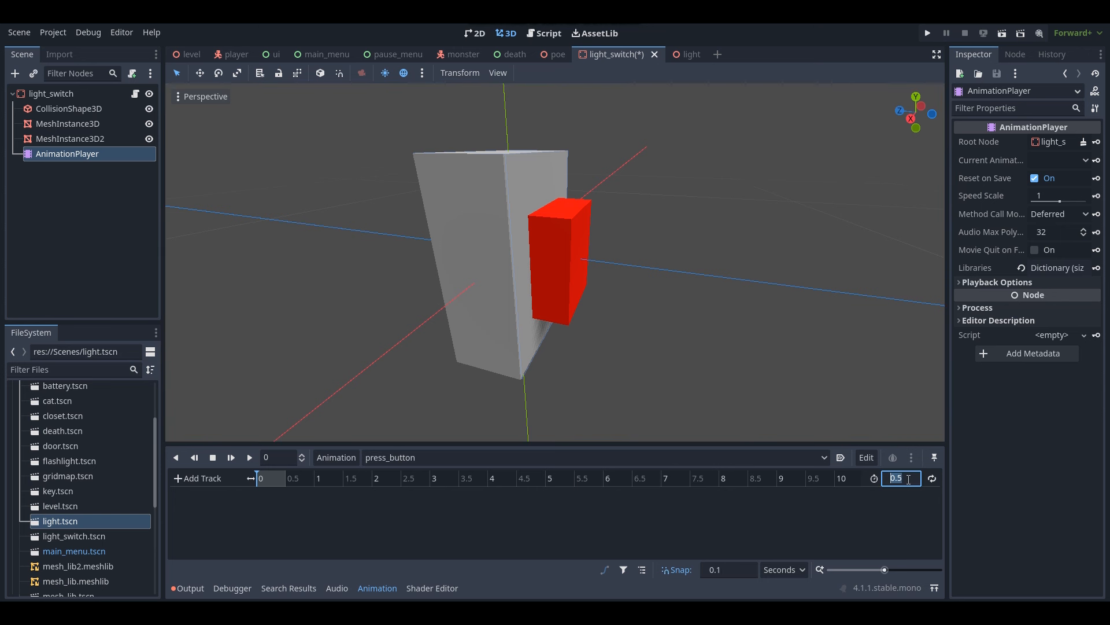
{"action": "scroll", "coordinate": [908, 479], "scroll_direction": "up", "scroll_amount": 1}
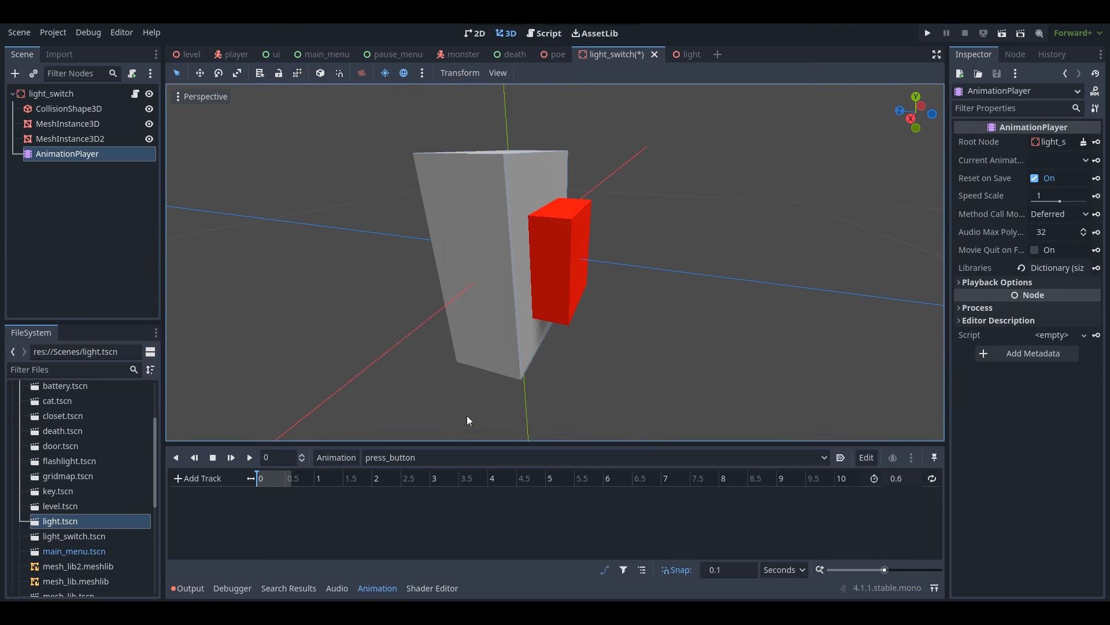
Key the red button MeshInstance3D2's position at the start of press_button, creating a new position track with a RESET track
{"action": "left_click", "coordinate": [87, 139]}
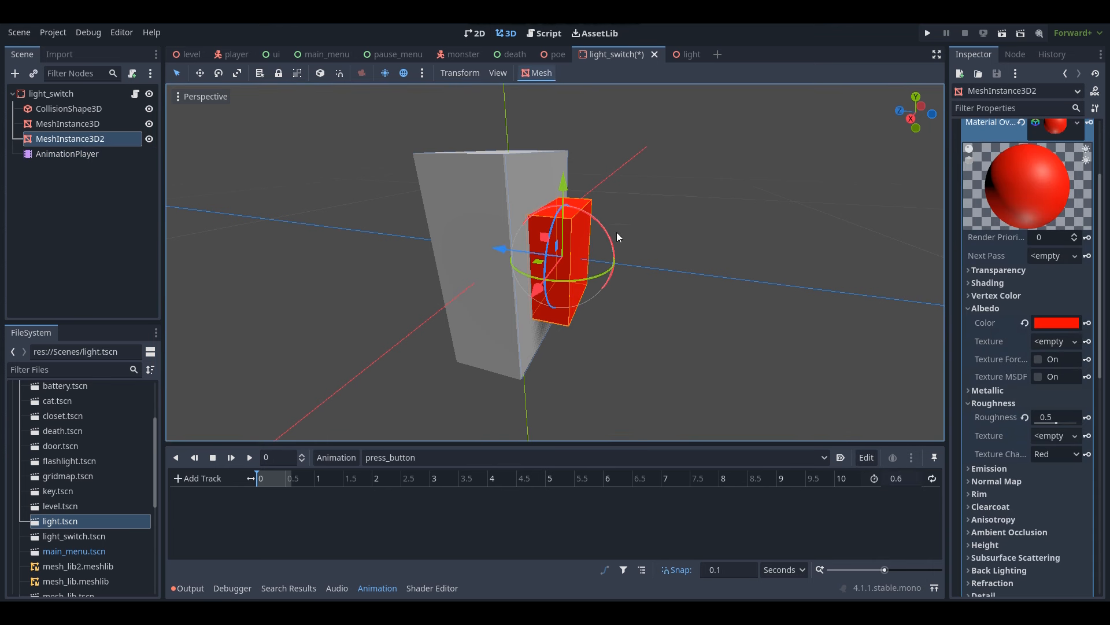
{"action": "scroll", "coordinate": [1028, 210], "scroll_direction": "down", "scroll_amount": 10}
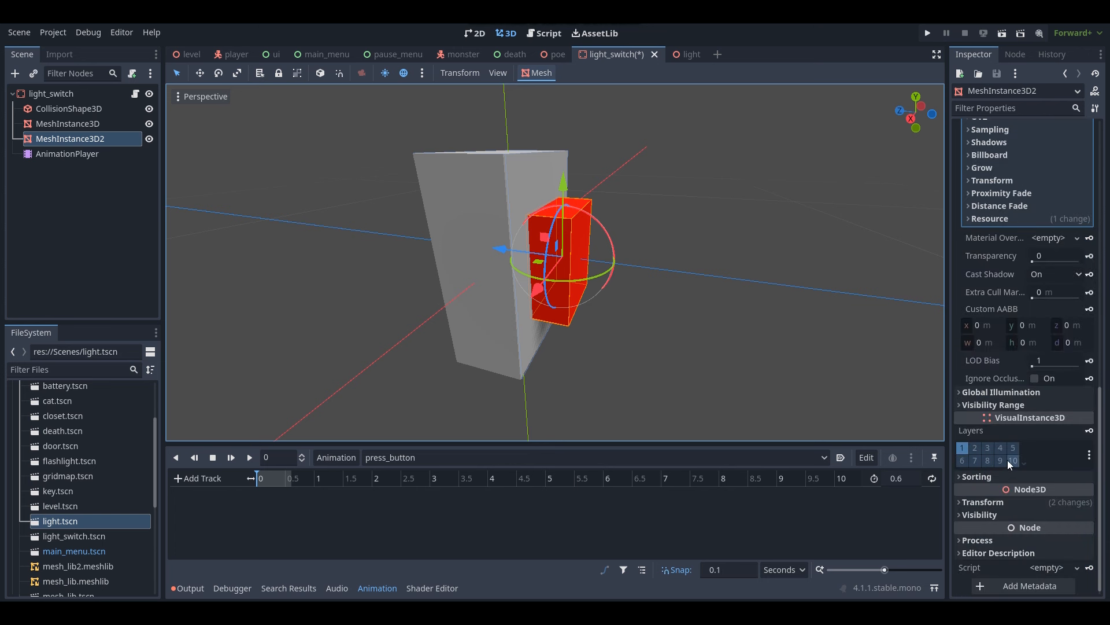
{"action": "left_click", "coordinate": [1001, 501]}
{"action": "scroll", "coordinate": [1020, 427], "scroll_direction": "down", "scroll_amount": 3}
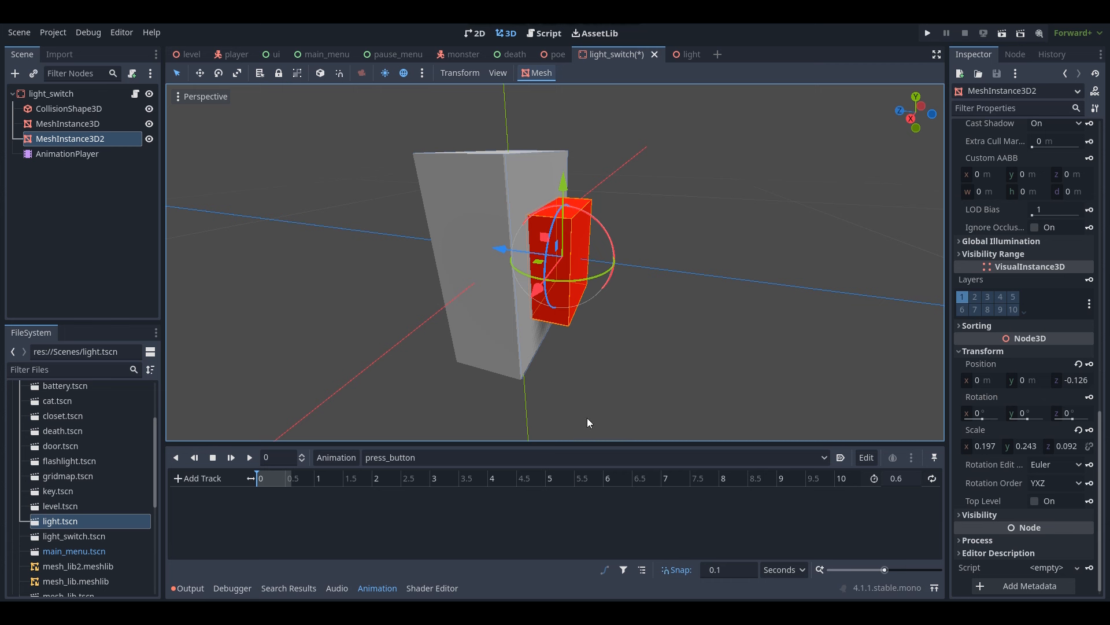
{"action": "left_click", "coordinate": [1090, 364]}
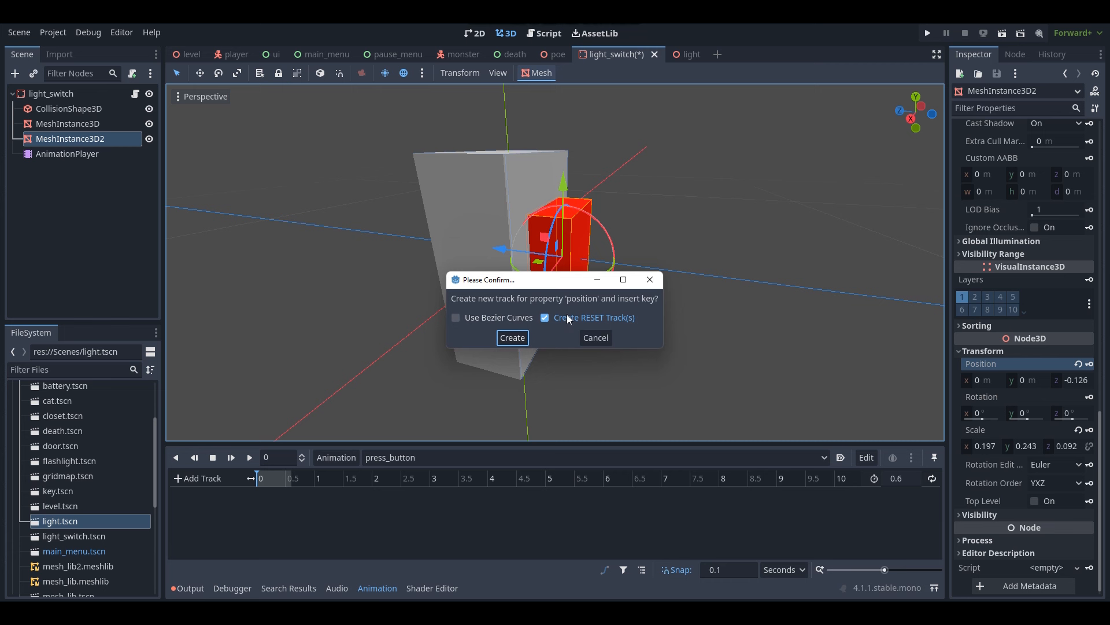
{"action": "left_click", "coordinate": [512, 338]}
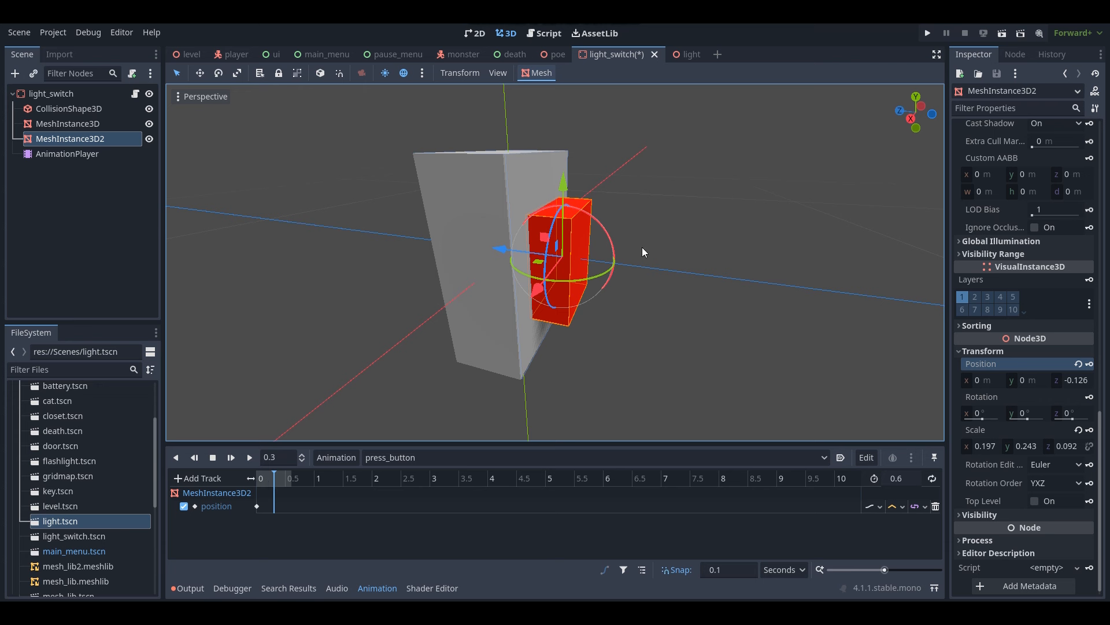
Key the red button pushed into the switch plate at z -0.051 at 0.3 s, and duplicate the starting position key at 0.6 s
{"action": "left_click_drag", "start_coordinate": [502, 248], "coordinate": [478, 250]}
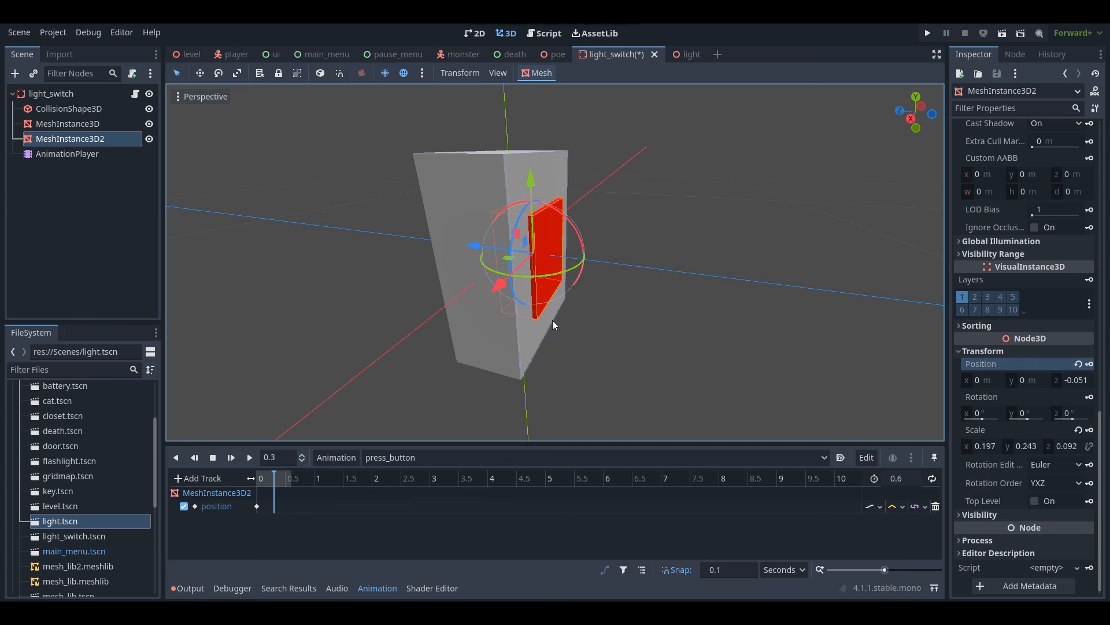
{"action": "left_click", "coordinate": [1089, 364]}
{"action": "left_click", "coordinate": [257, 506]}
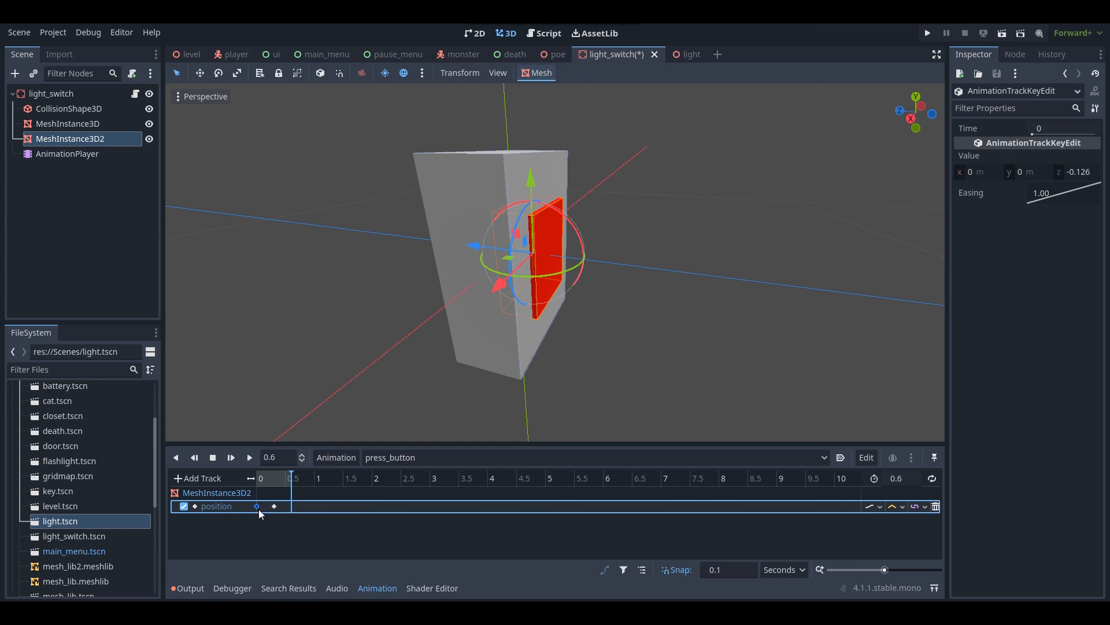
{"action": "right_click", "coordinate": [262, 514]}
{"action": "left_click", "coordinate": [283, 542]}
{"action": "left_click", "coordinate": [250, 458]}
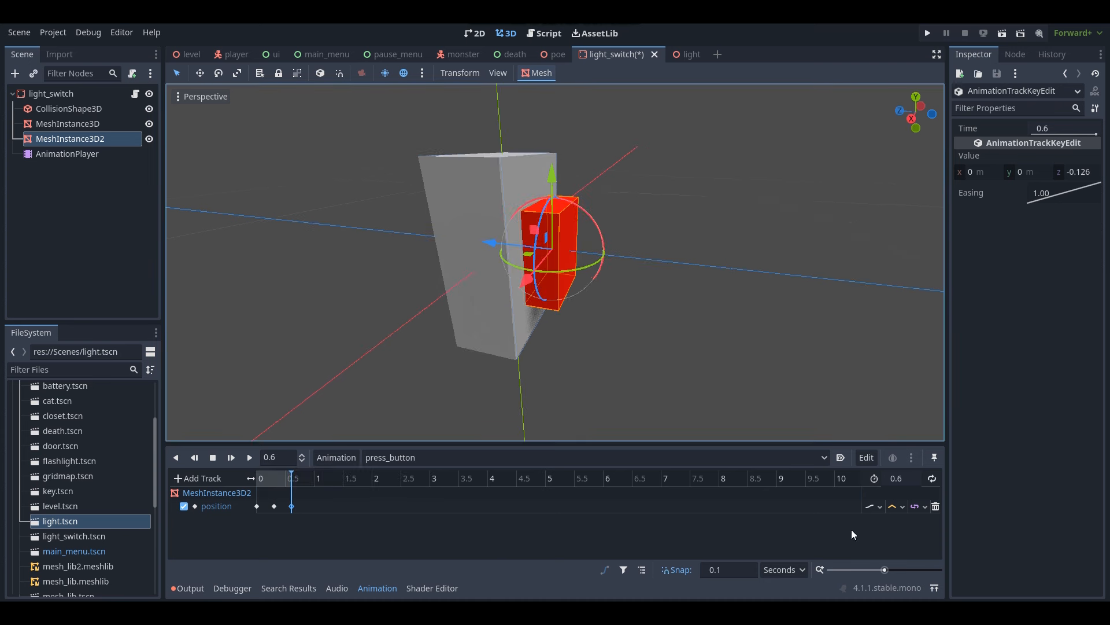
{"action": "middle_click_drag", "start_coordinate": [610, 258], "coordinate": [739, 354]}
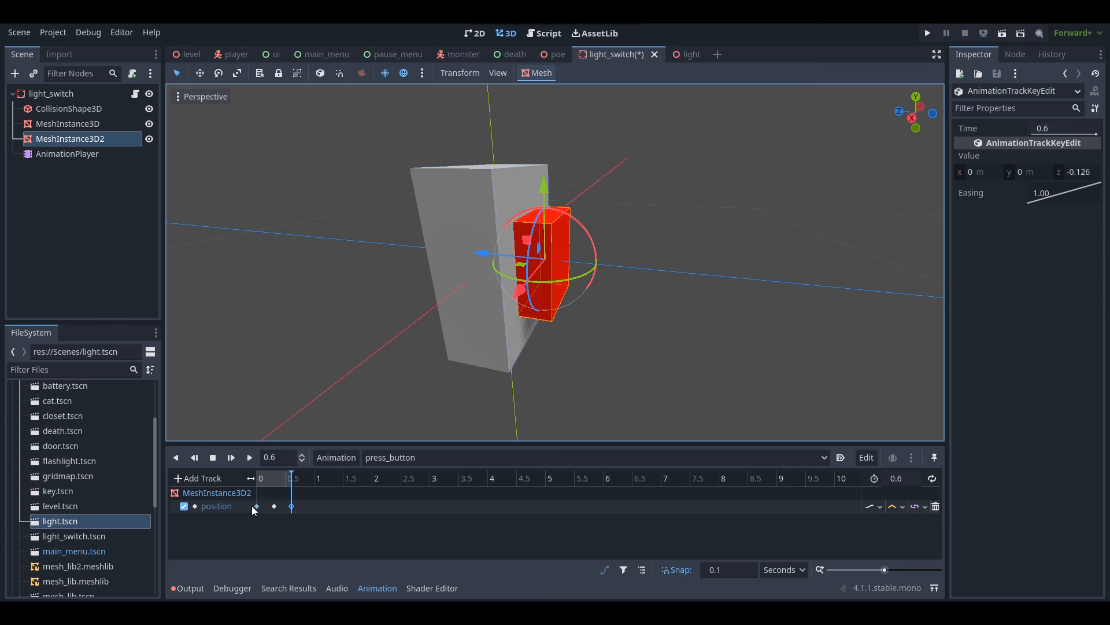
Set the position track's interpolation to Cubic and save the scene
{"action": "left_click", "coordinate": [897, 507]}
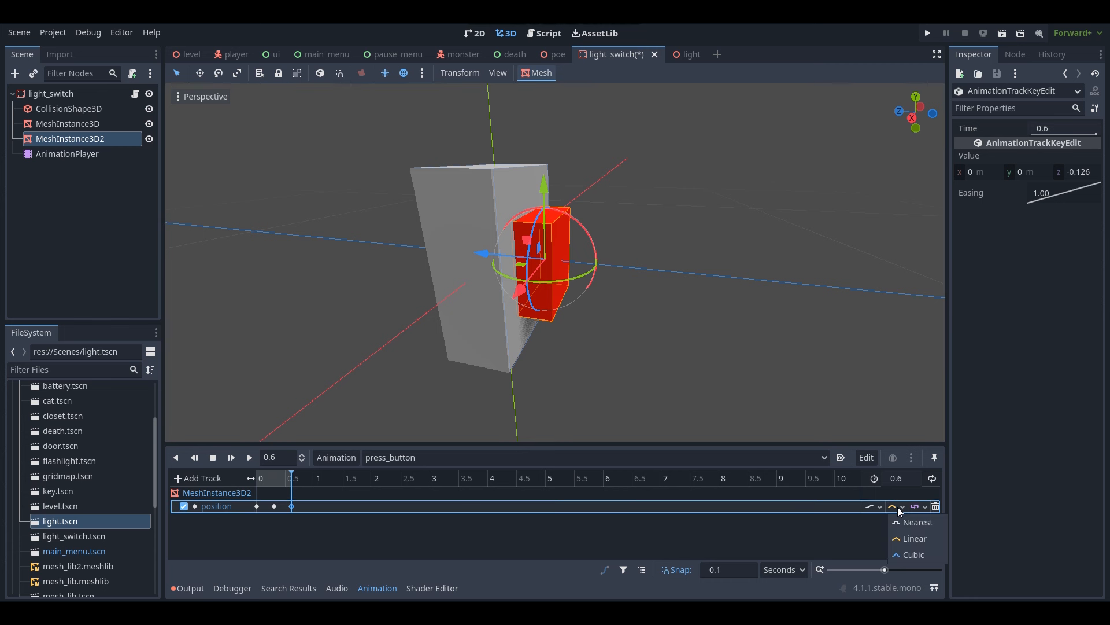
{"action": "left_click", "coordinate": [910, 554]}
{"action": "key", "text": "ctrl+s"}
Play the press_button animation several times to check the button's motion, and view the switch from the front
{"action": "left_click", "coordinate": [249, 459]}
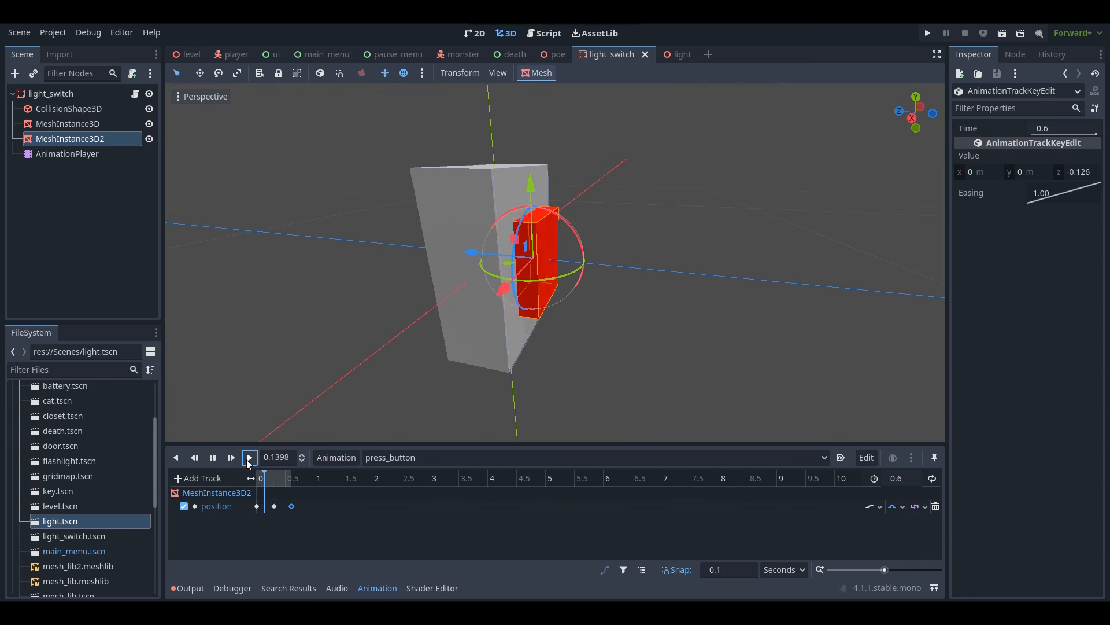
{"action": "left_click", "coordinate": [249, 458]}
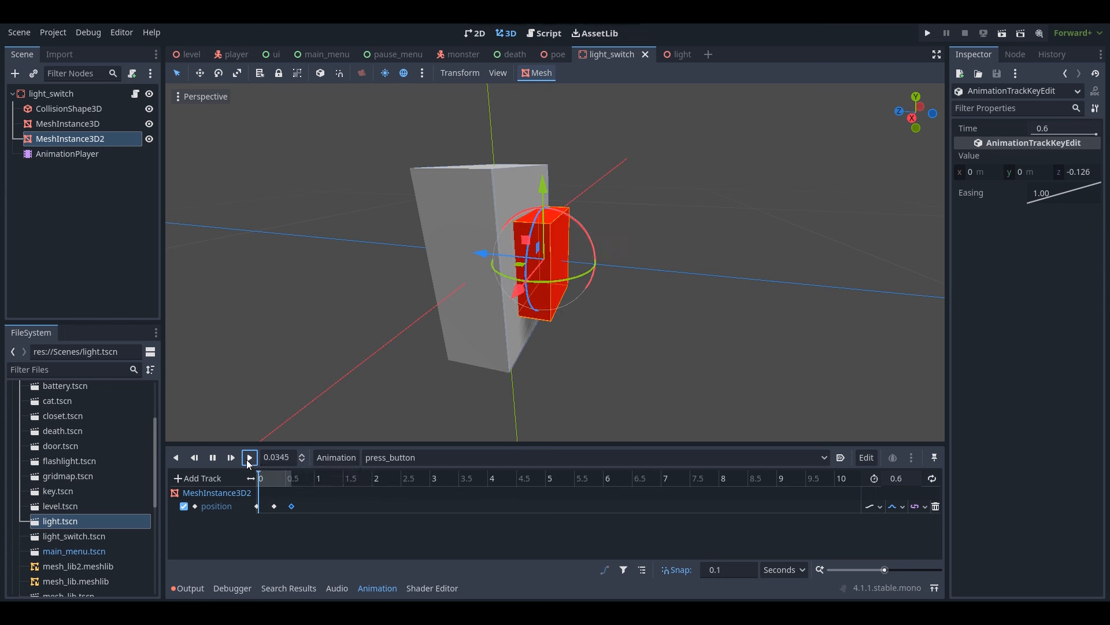
{"action": "left_click", "coordinate": [249, 457]}
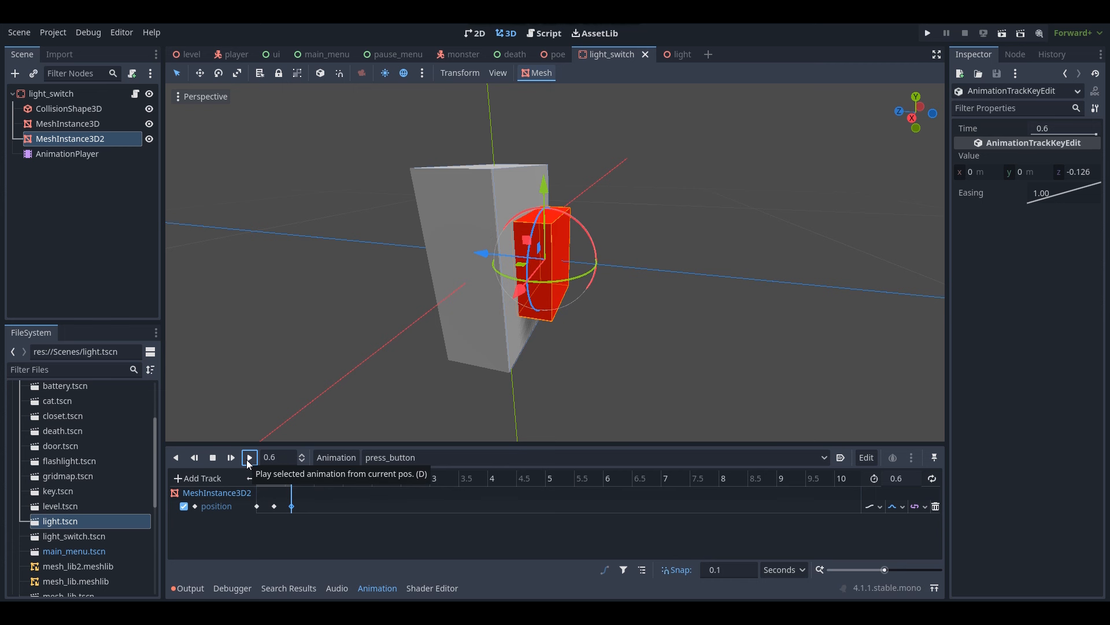
{"action": "left_click", "coordinate": [250, 458]}
{"action": "left_click", "coordinate": [249, 458]}
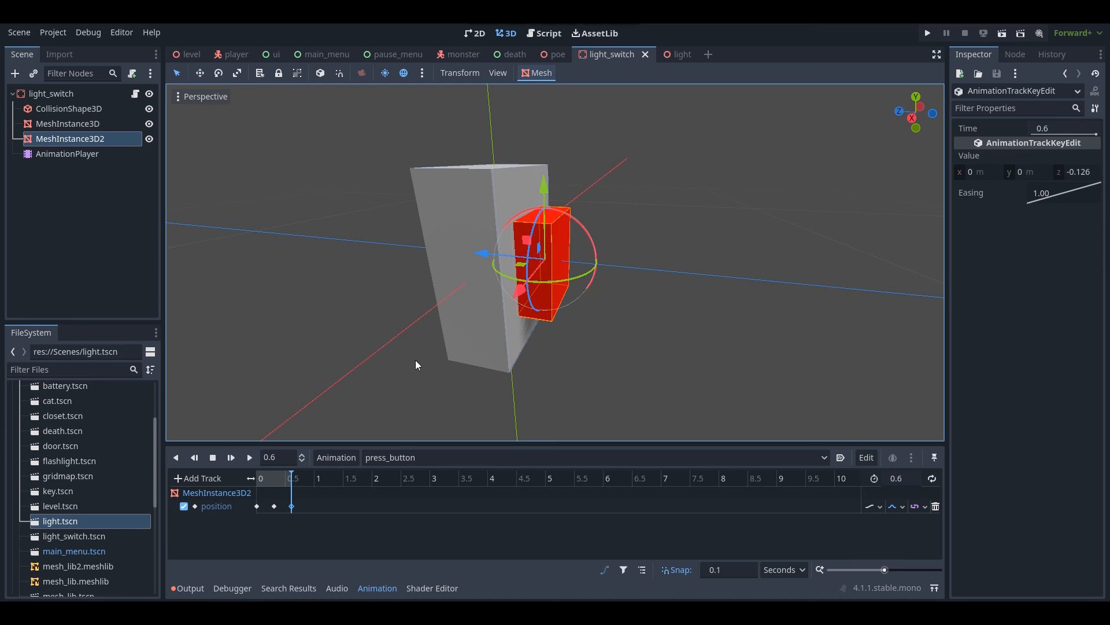
{"action": "left_click", "coordinate": [247, 463]}
{"action": "left_click", "coordinate": [249, 460]}
{"action": "middle_click_drag", "start_coordinate": [564, 277], "coordinate": [457, 278]}
{"action": "scroll", "coordinate": [457, 277], "scroll_direction": "down", "scroll_amount": 10}
{"action": "middle_click_drag", "start_coordinate": [682, 292], "coordinate": [703, 295]}
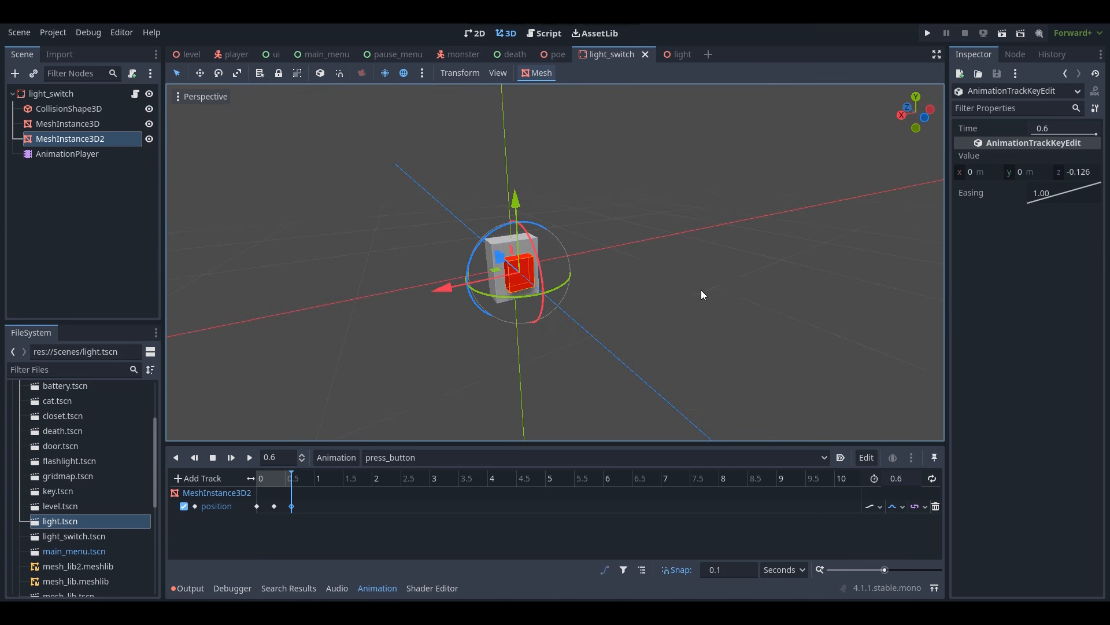
In the light_switch script, add $AnimationPlayer.play("press_button") as the first line of toggle_switch()
{"action": "left_click", "coordinate": [553, 36]}
{"action": "left_click", "coordinate": [418, 171]}
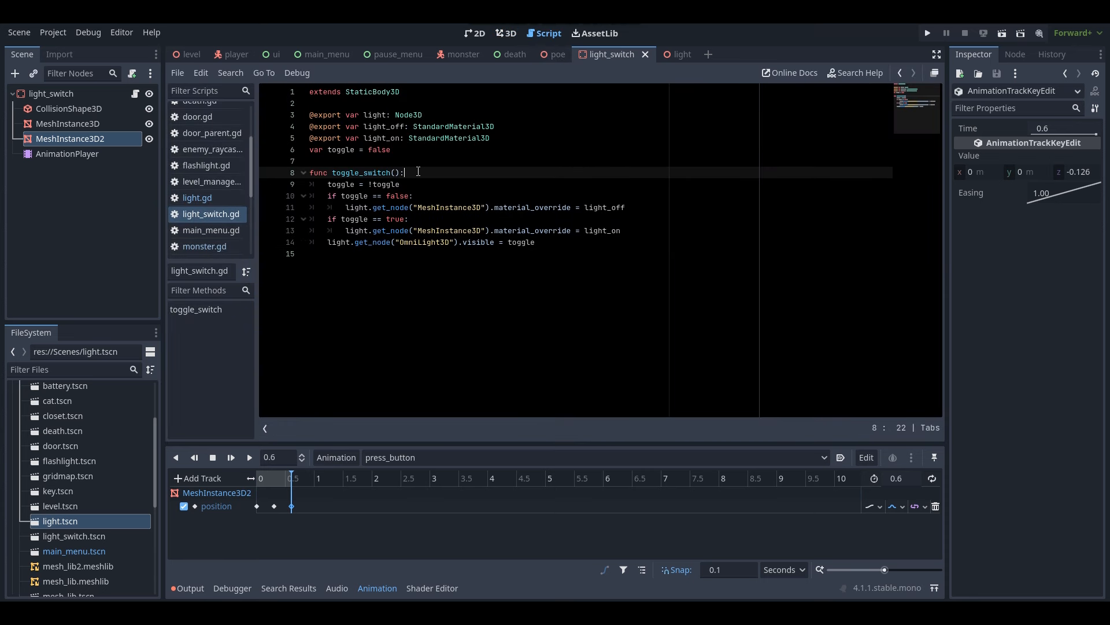
{"action": "key", "text": "Return"}
{"action": "type", "text": "$A"}
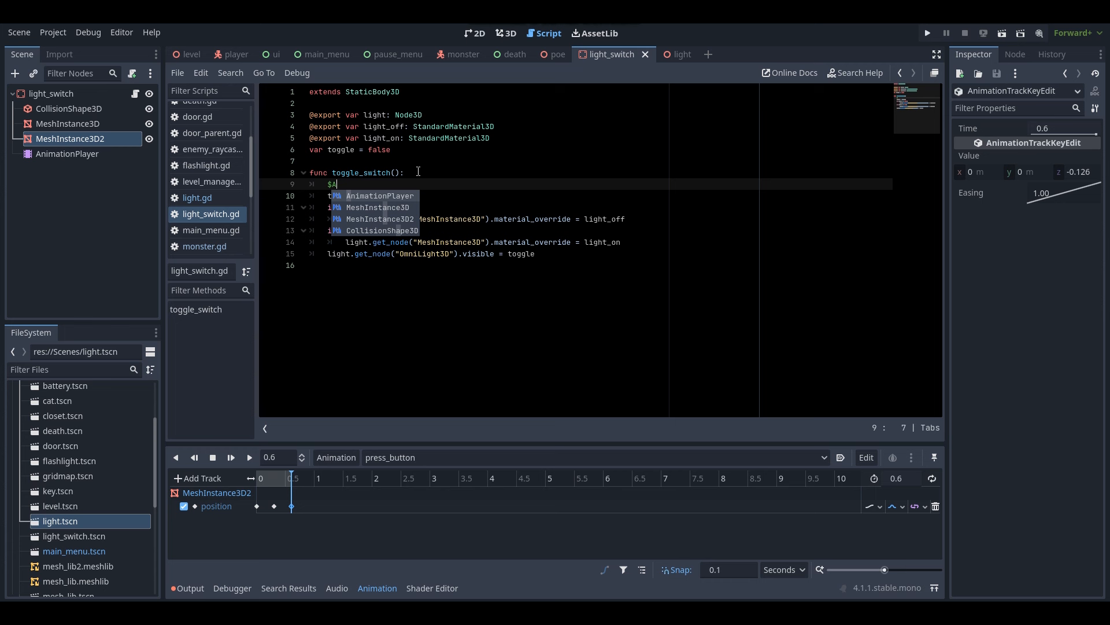
{"action": "key", "text": "Return"}
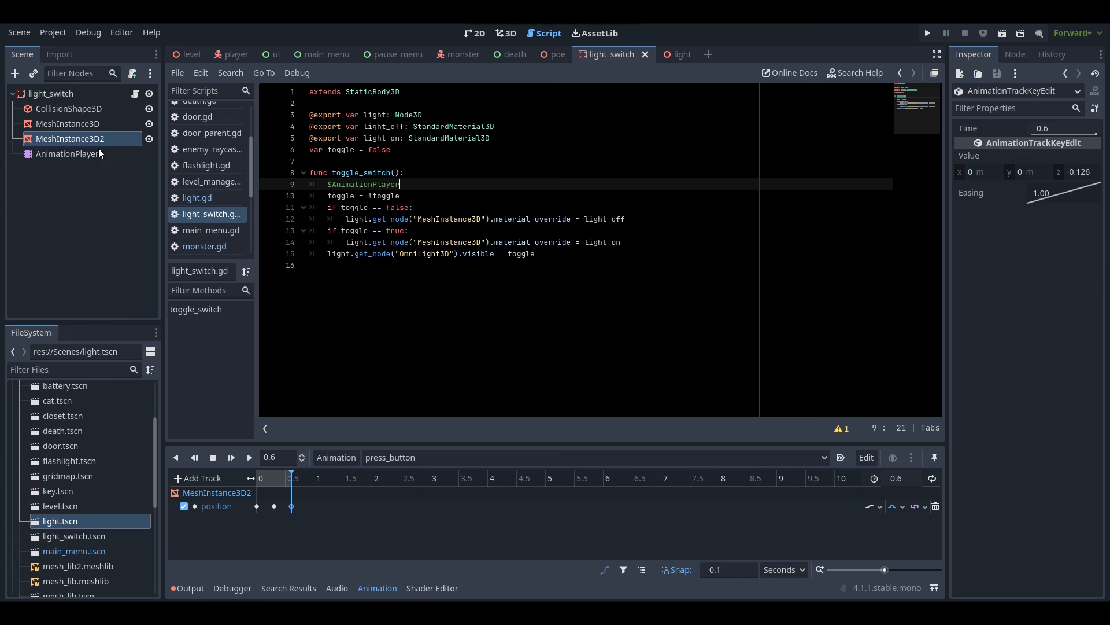
{"action": "left_click", "coordinate": [334, 184]}
{"action": "left_click", "coordinate": [411, 185]}
{"action": "type", "text": ".play(\""}
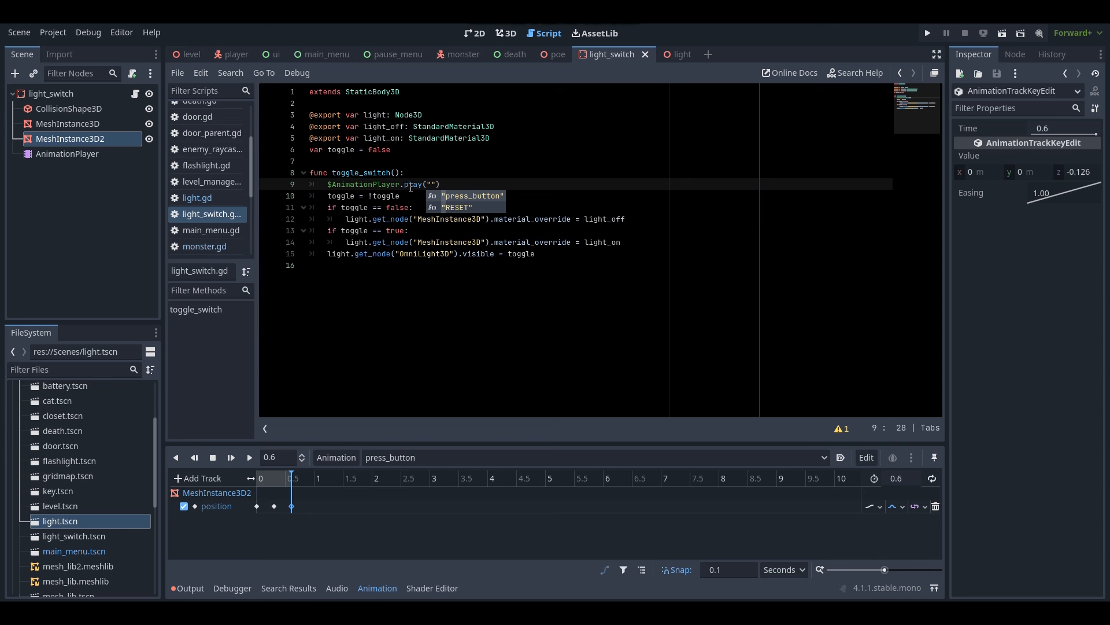
{"action": "type", "text": "press_button"}
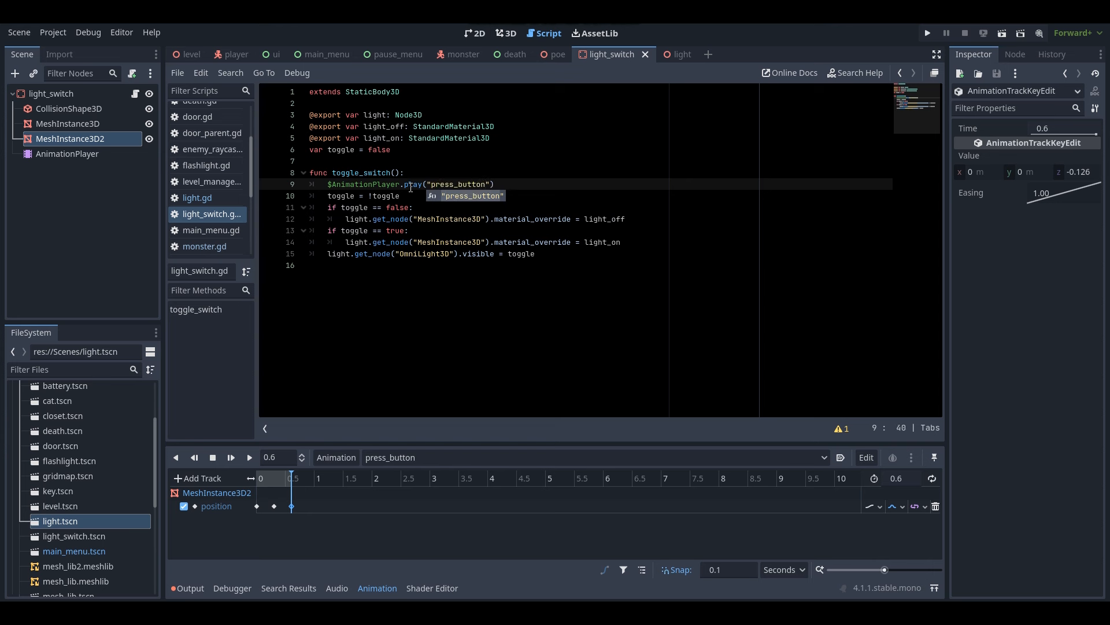
Declare var interactable = true on a new line below the toggle variable
{"action": "left_click", "coordinate": [475, 155]}
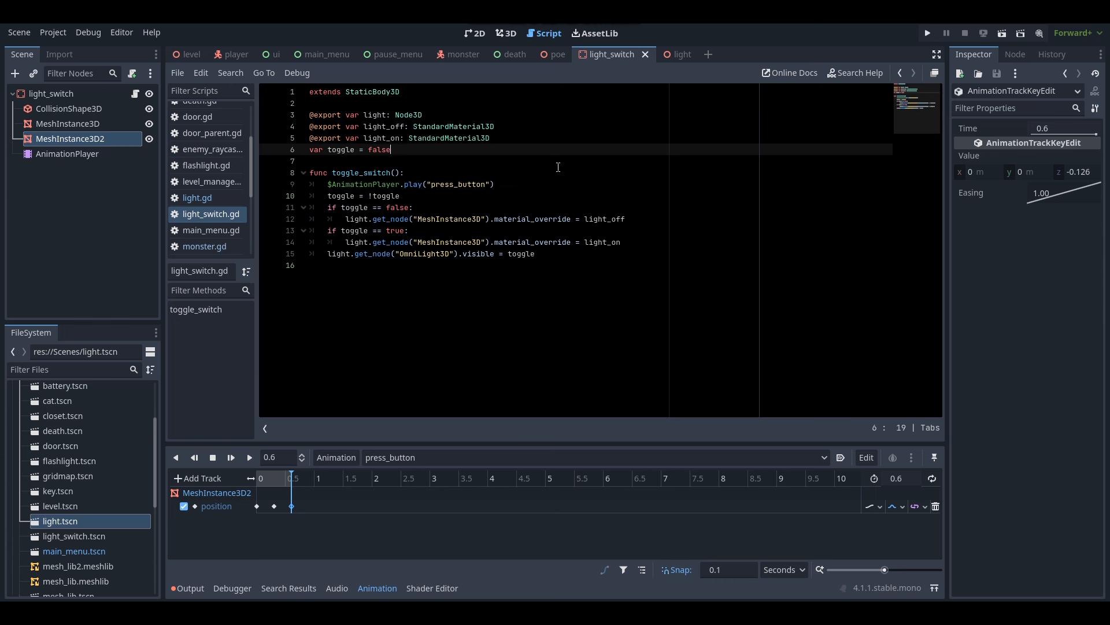
{"action": "key", "text": "Return"}
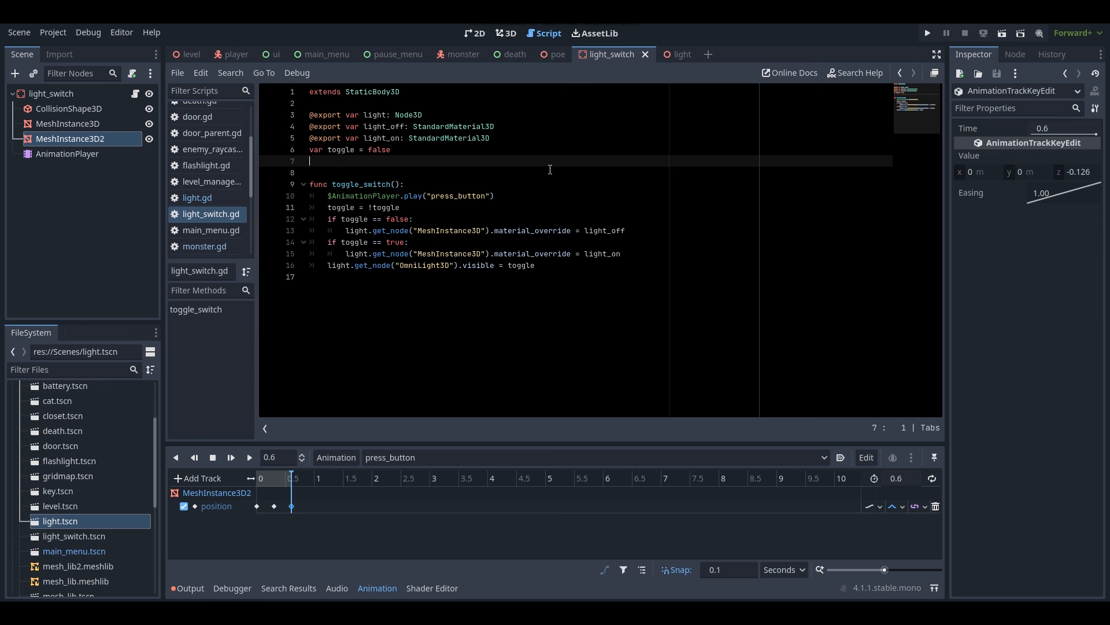
{"action": "type", "text": "var interactable = t"}
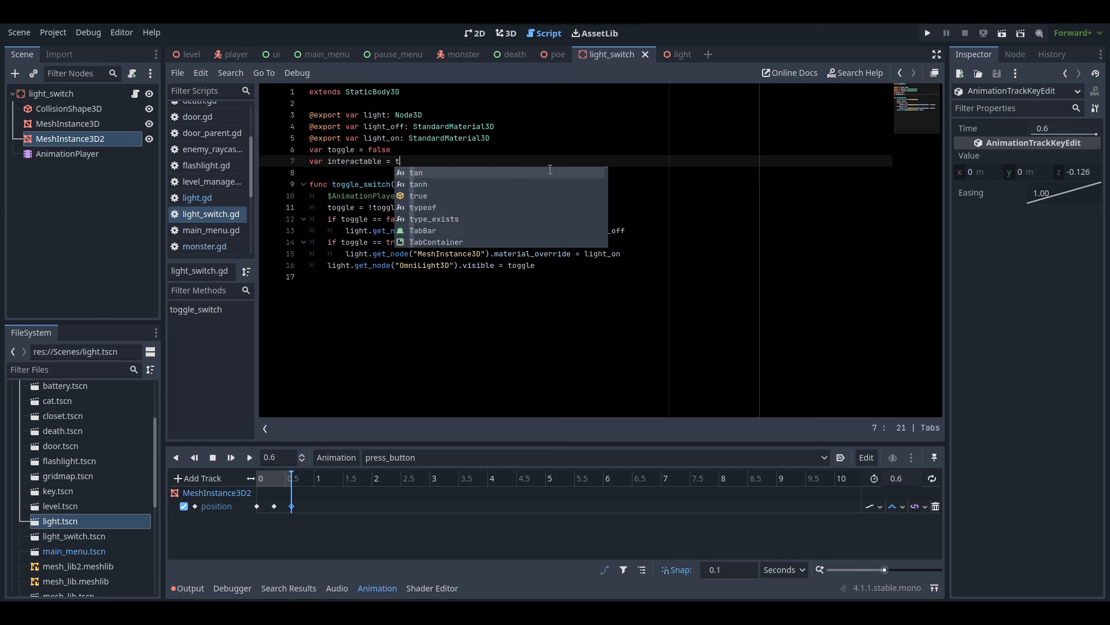
{"action": "type", "text": "rue"}
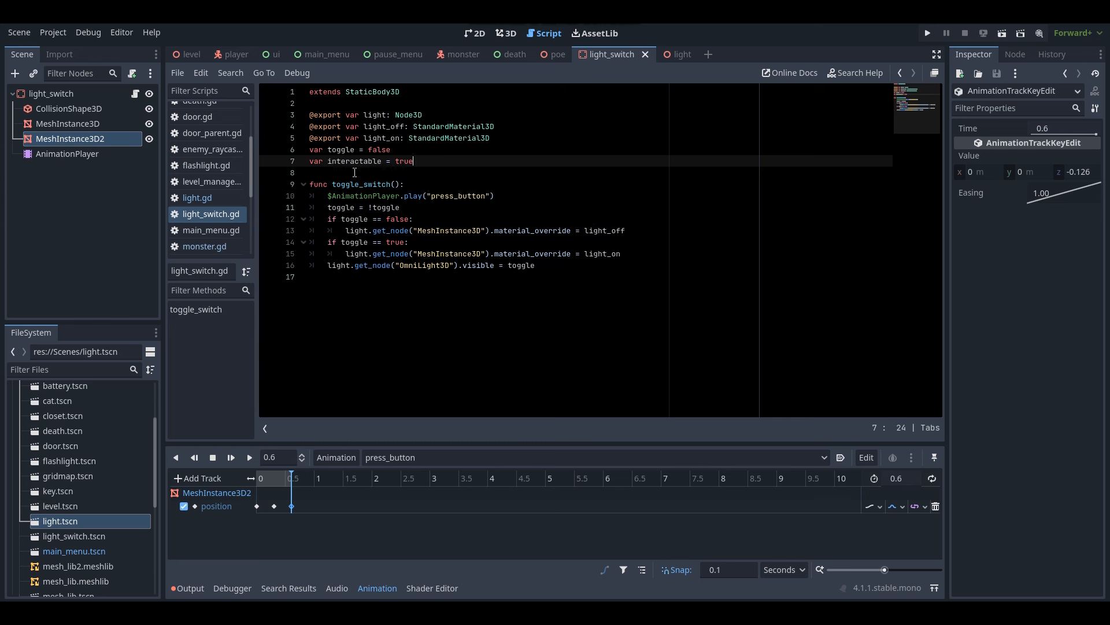
Insert if interactable: at the start of toggle_switch() and indent the rest of the function body beneath it
{"action": "left_click", "coordinate": [426, 182]}
{"action": "key", "text": "Return"}
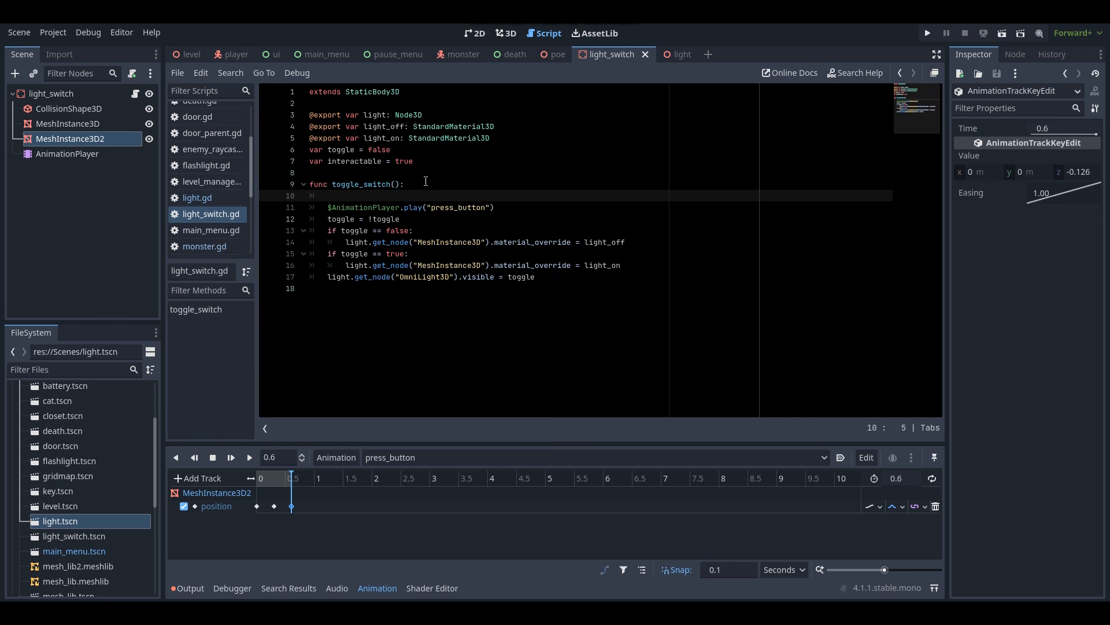
{"action": "type", "text": "if interactable:"}
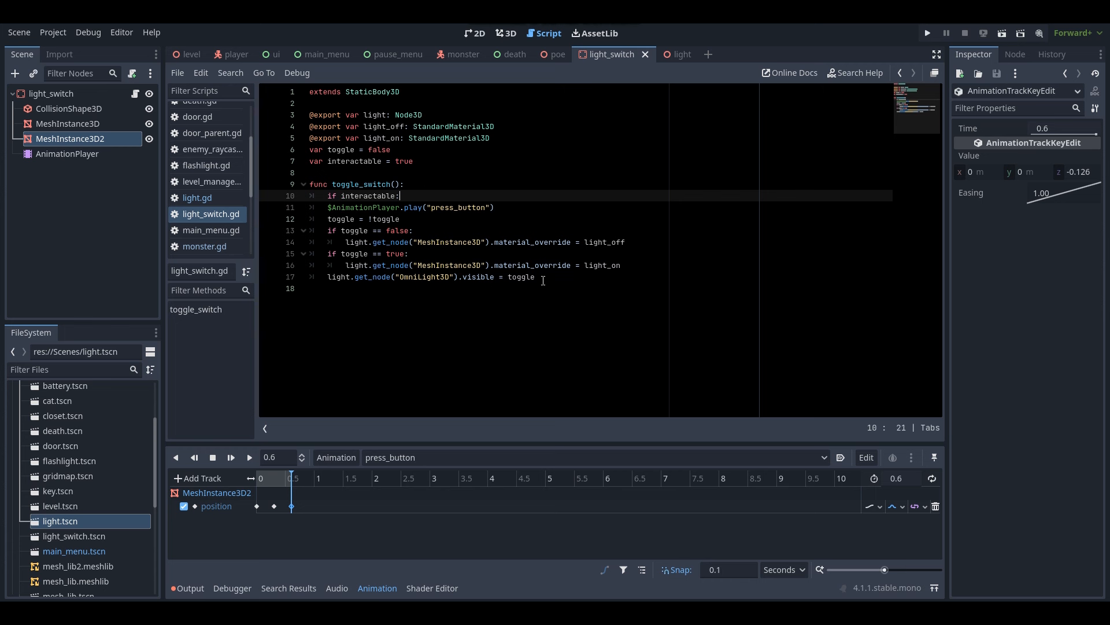
{"action": "left_click_drag", "start_coordinate": [543, 281], "coordinate": [327, 214]}
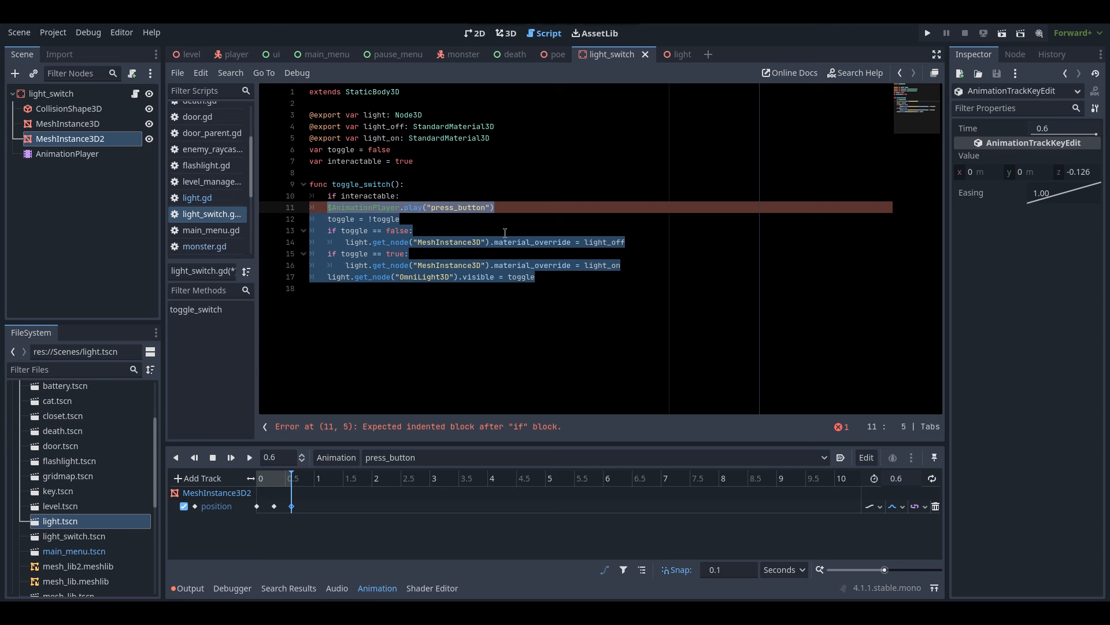
{"action": "key", "text": "Tab"}
Add interactable = false as the first line inside the if interactable block
{"action": "left_click", "coordinate": [412, 195]}
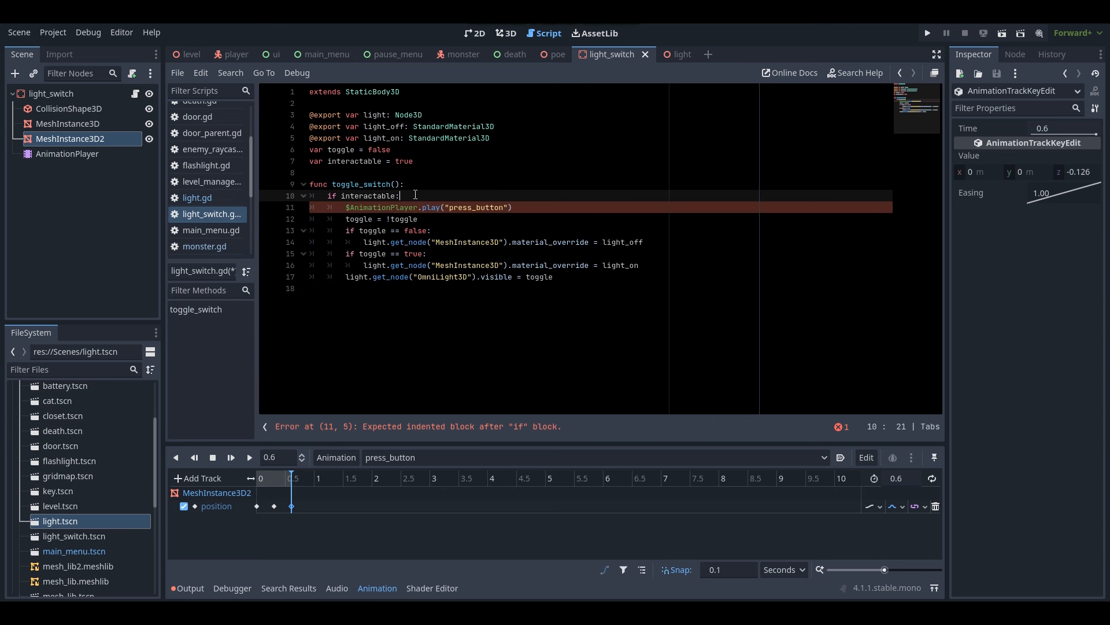
{"action": "key", "text": "Return"}
{"action": "type", "text": "int"}
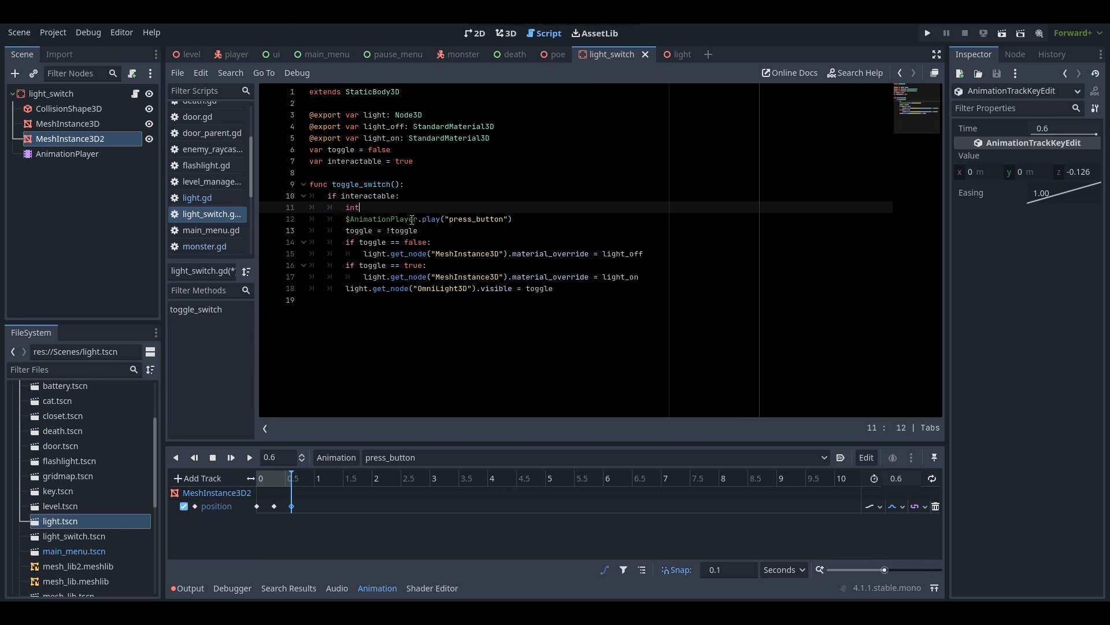
{"action": "type", "text": "eractable = false"}
Add await get_tree().create_timer(0.5, false).timeout on a new line after the OmniLight3D visibility line in toggle_switch()
{"action": "left_click", "coordinate": [564, 288]}
{"action": "key", "text": "Return"}
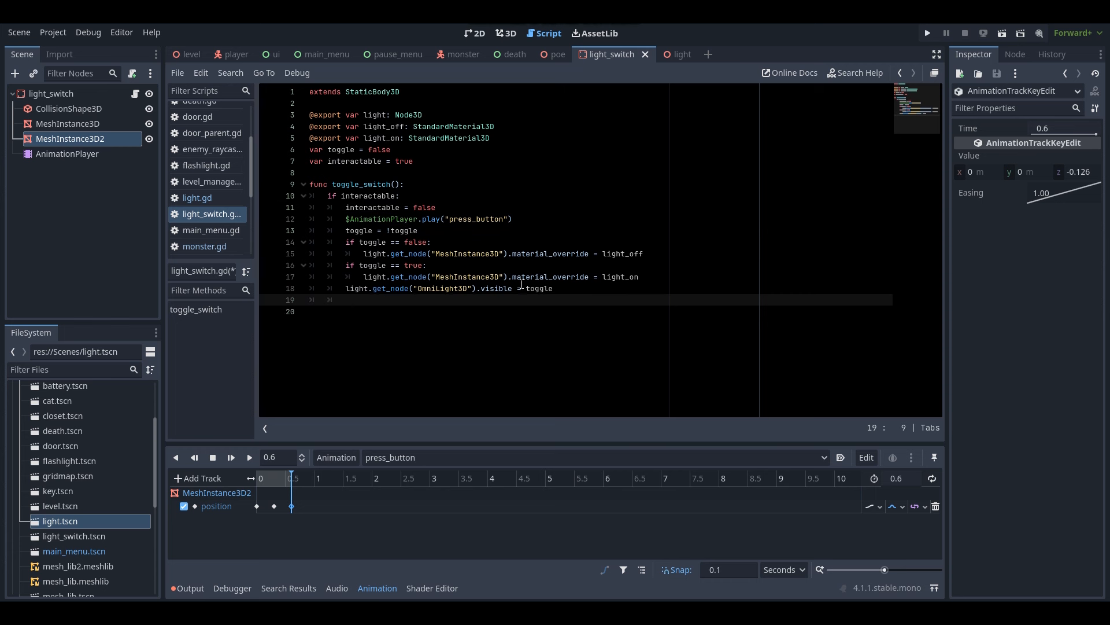
{"action": "type", "text": "await get_tr"}
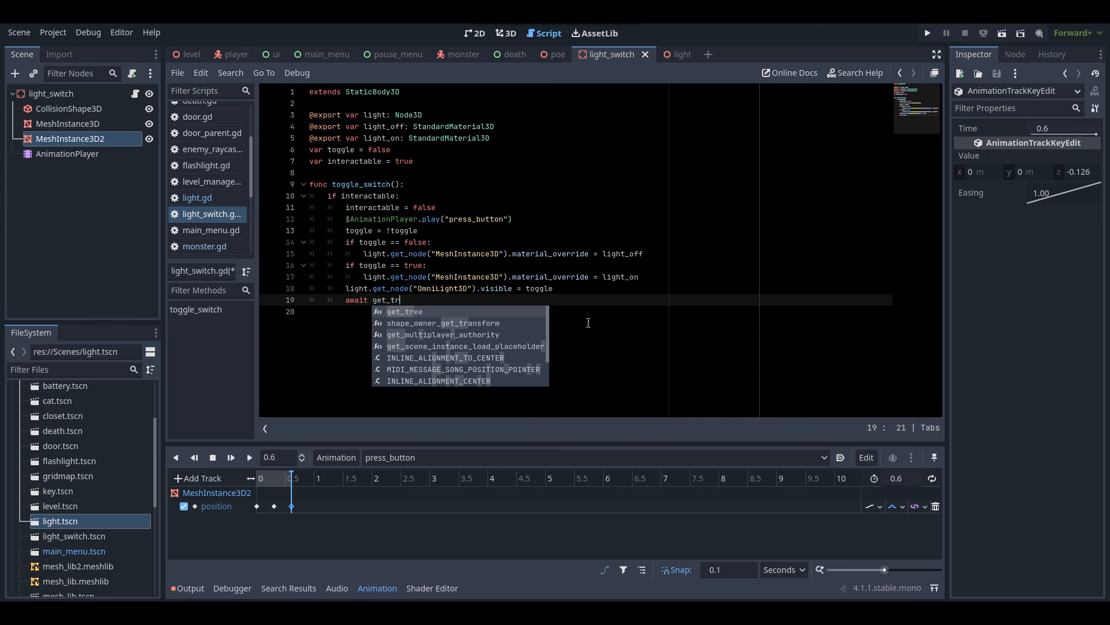
{"action": "key", "text": "Return"}
{"action": "type", "text": ".c"}
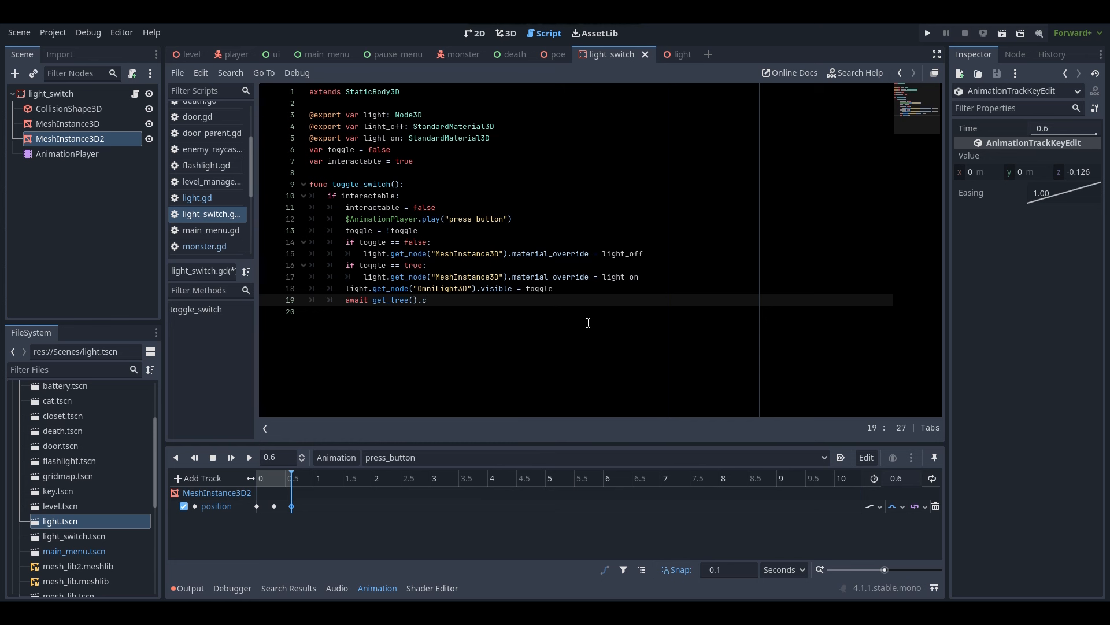
{"action": "type", "text": "reate_tim"}
{"action": "key", "text": "Return"}
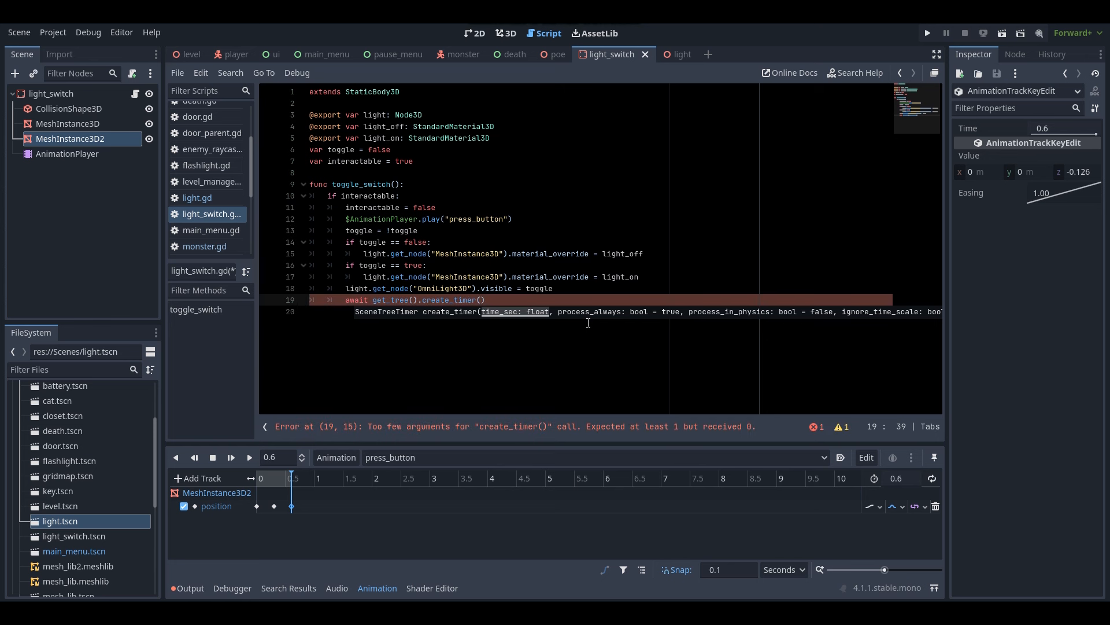
{"action": "type", "text": "0.5,"}
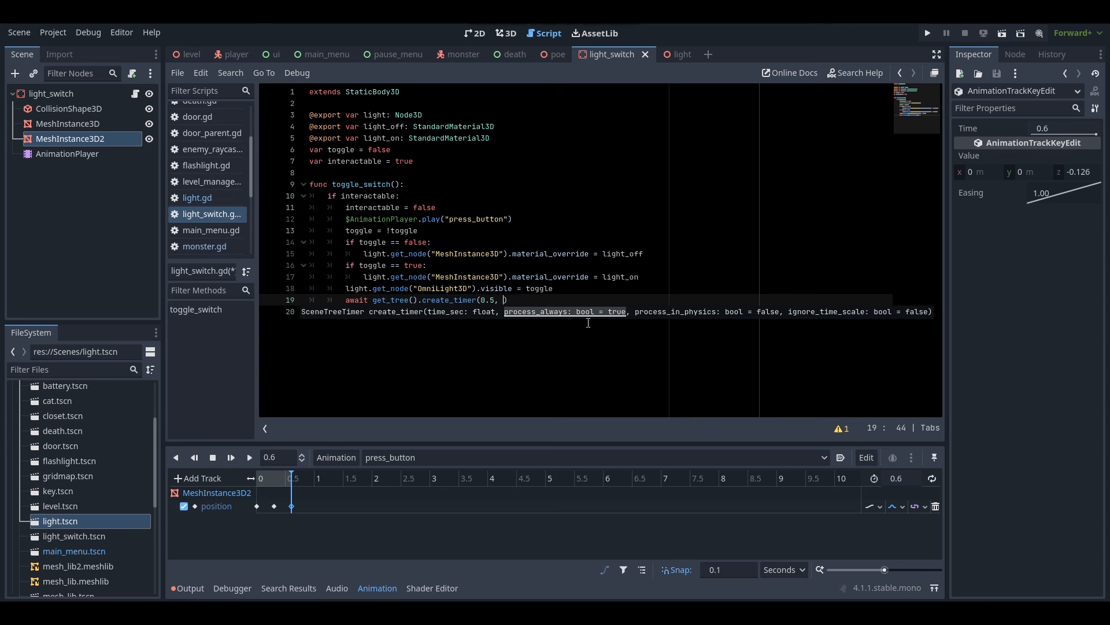
{"action": "type", "text": "false)"}
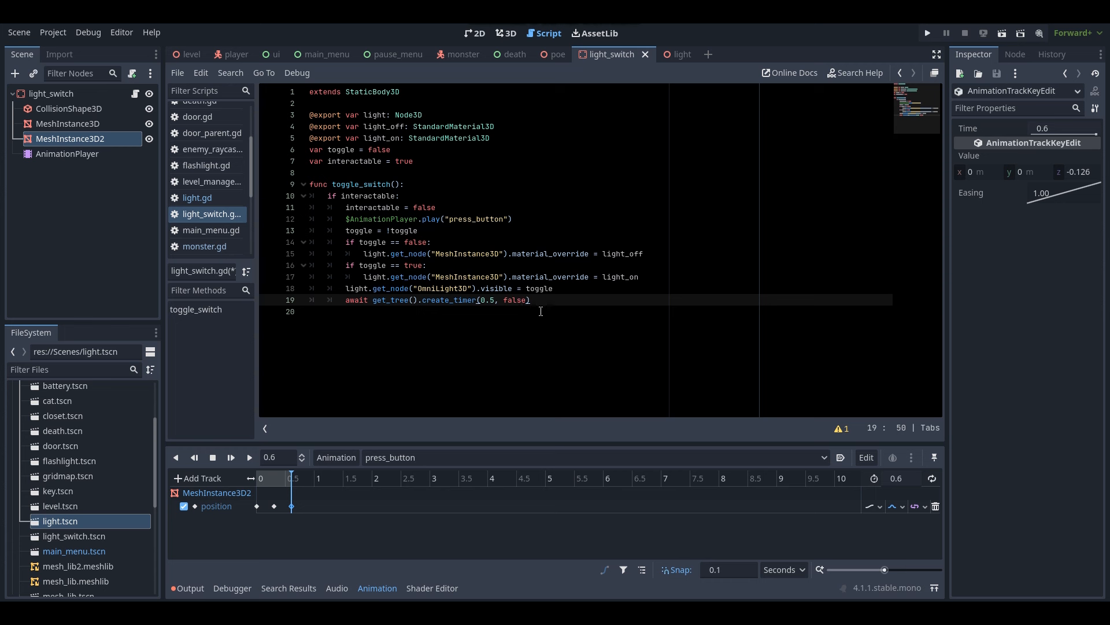
{"action": "type", "text": ".timeout"}
Add interactable = true on a new line below the await line and save the script
{"action": "key", "text": "Return"}
{"action": "type", "text": "intera"}
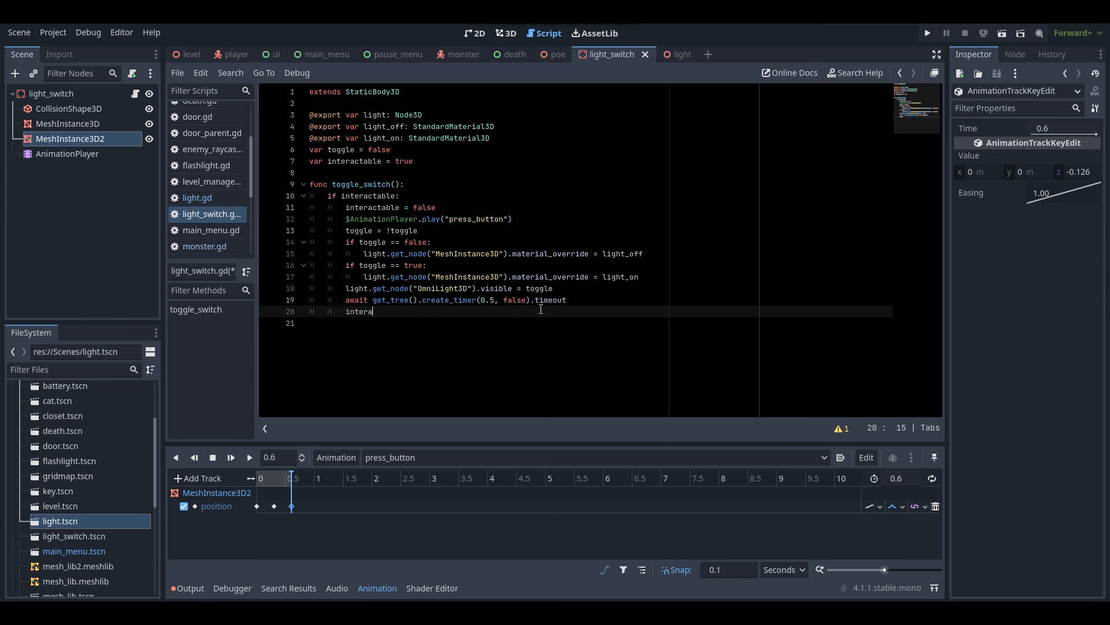
{"action": "type", "text": "ctable = true"}
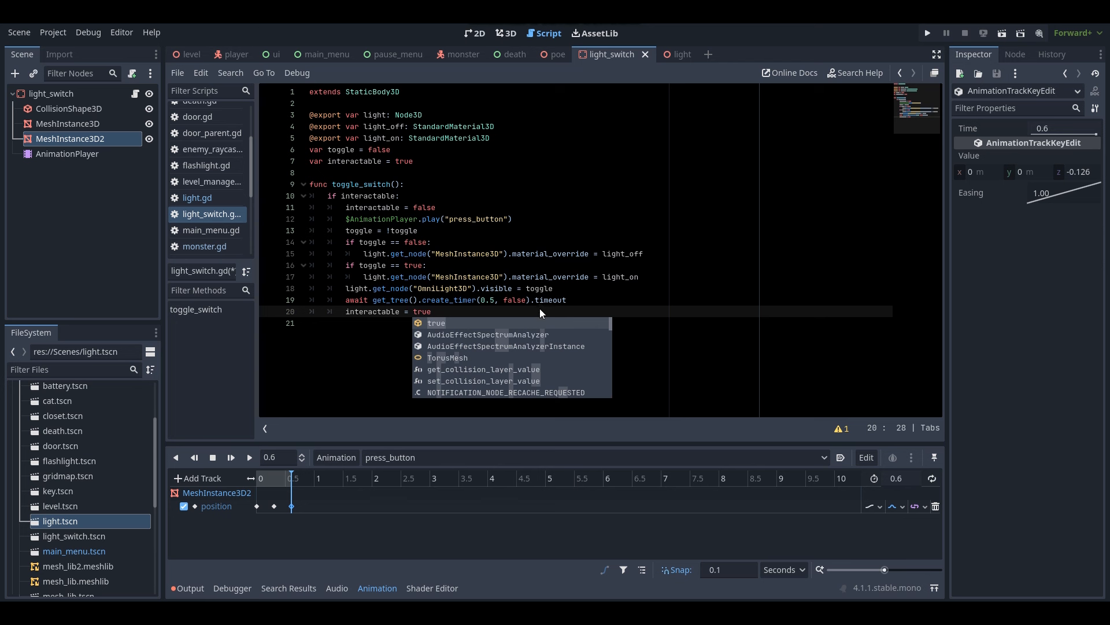
{"action": "key", "text": "ctrl+s"}
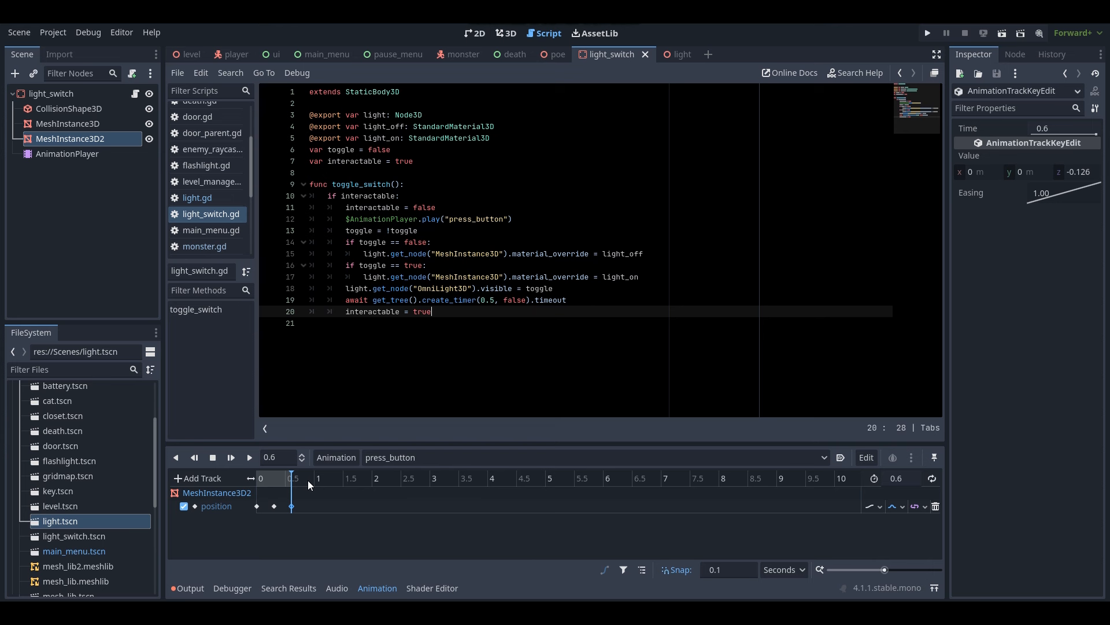
Set the create_timer duration in toggle_switch() to 0.6 seconds
{"action": "left_click", "coordinate": [496, 300]}
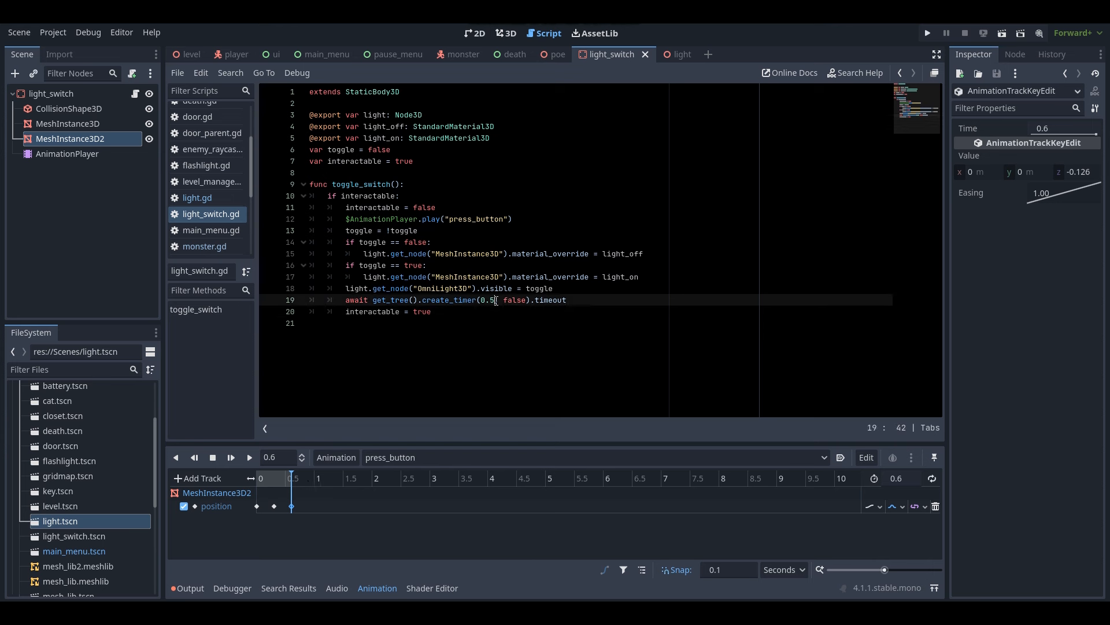
{"action": "left_click_drag", "start_coordinate": [493, 301], "coordinate": [491, 301]}
{"action": "type", "text": "6"}
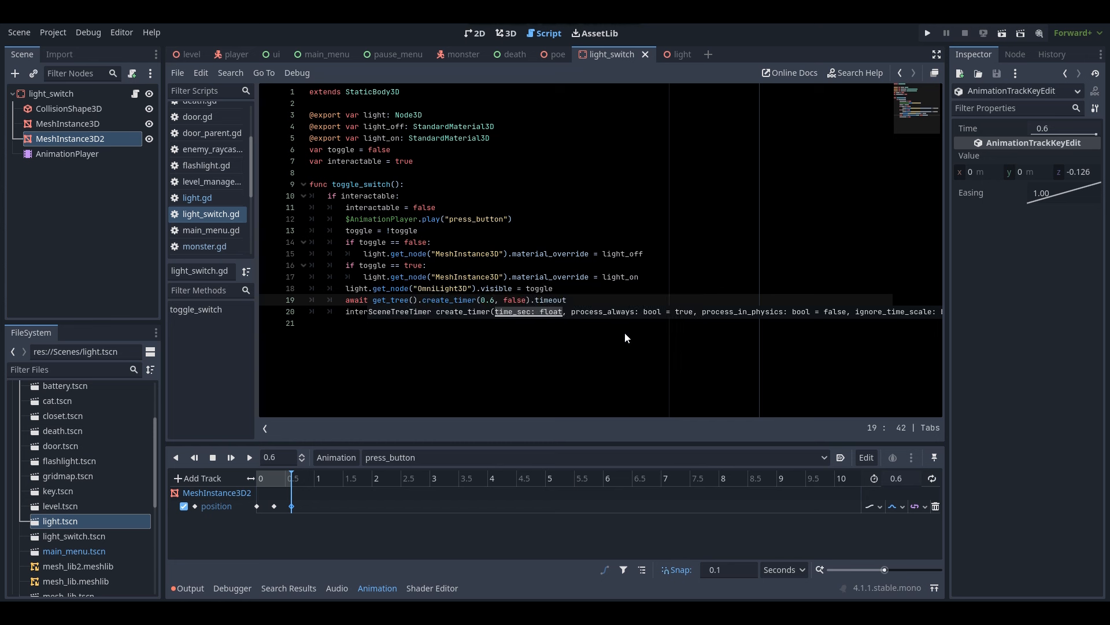
{"action": "left_click", "coordinate": [413, 289]}
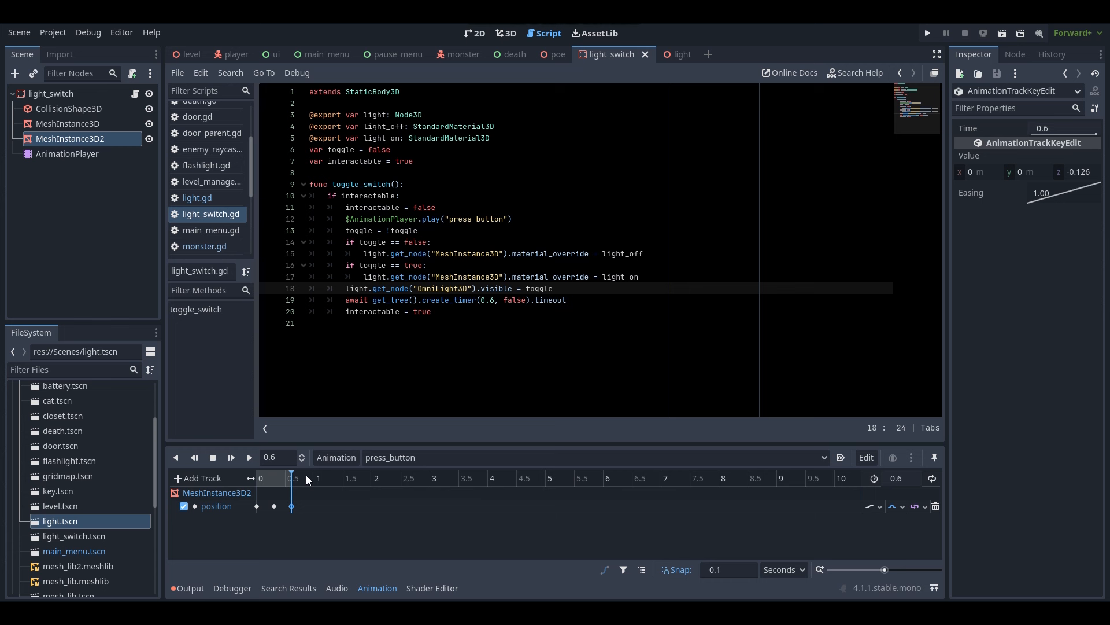
{"action": "left_click", "coordinate": [383, 277]}
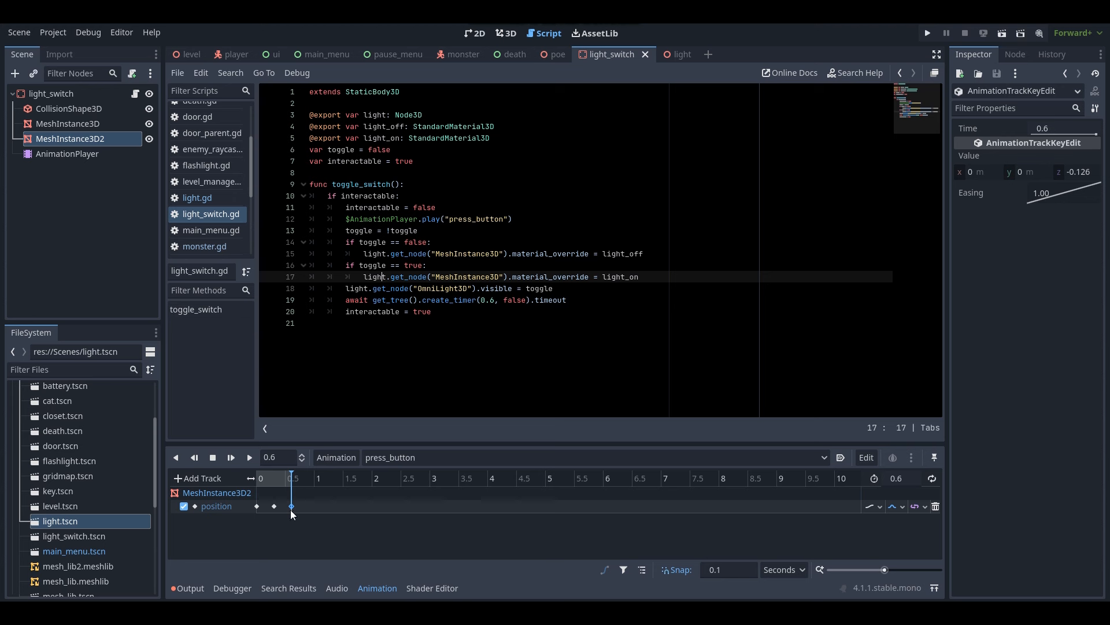
{"action": "left_click", "coordinate": [387, 311]}
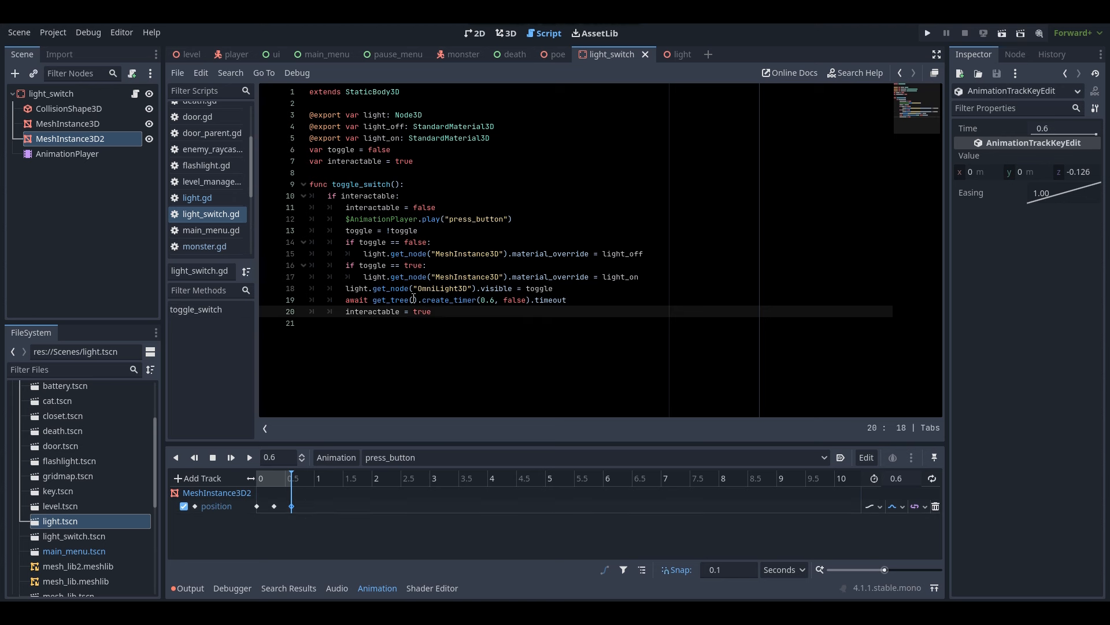
In the 3D workspace, add an AudioStreamPlayer3D node as a child of the light_switch root
{"action": "key", "text": "ctrl+F2"}
{"action": "middle_click_drag", "start_coordinate": [461, 305], "coordinate": [529, 308]}
{"action": "scroll", "coordinate": [555, 261], "scroll_direction": "down", "scroll_amount": 5}
{"action": "scroll", "coordinate": [555, 260], "scroll_direction": "up", "scroll_amount": 5}
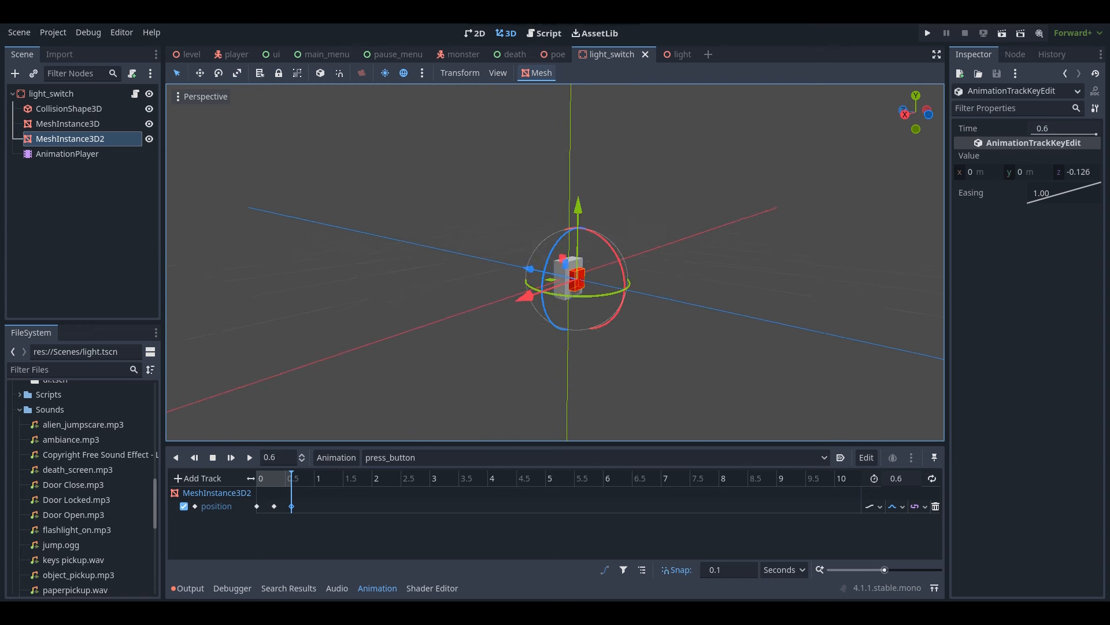
{"action": "middle_click_drag", "start_coordinate": [529, 308], "coordinate": [618, 314]}
{"action": "scroll", "coordinate": [556, 260], "scroll_direction": "down", "scroll_amount": 4}
{"action": "scroll", "coordinate": [555, 260], "scroll_direction": "up", "scroll_amount": 4}
{"action": "scroll", "coordinate": [680, 231], "scroll_direction": "down", "scroll_amount": 3}
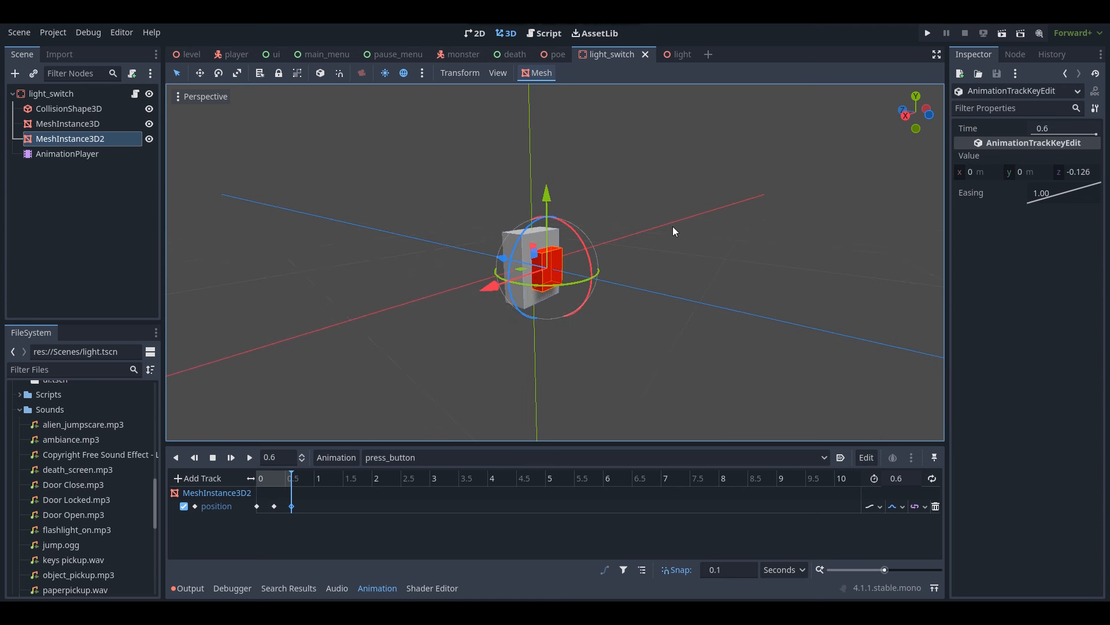
{"action": "left_click", "coordinate": [64, 93]}
{"action": "right_click", "coordinate": [66, 93]}
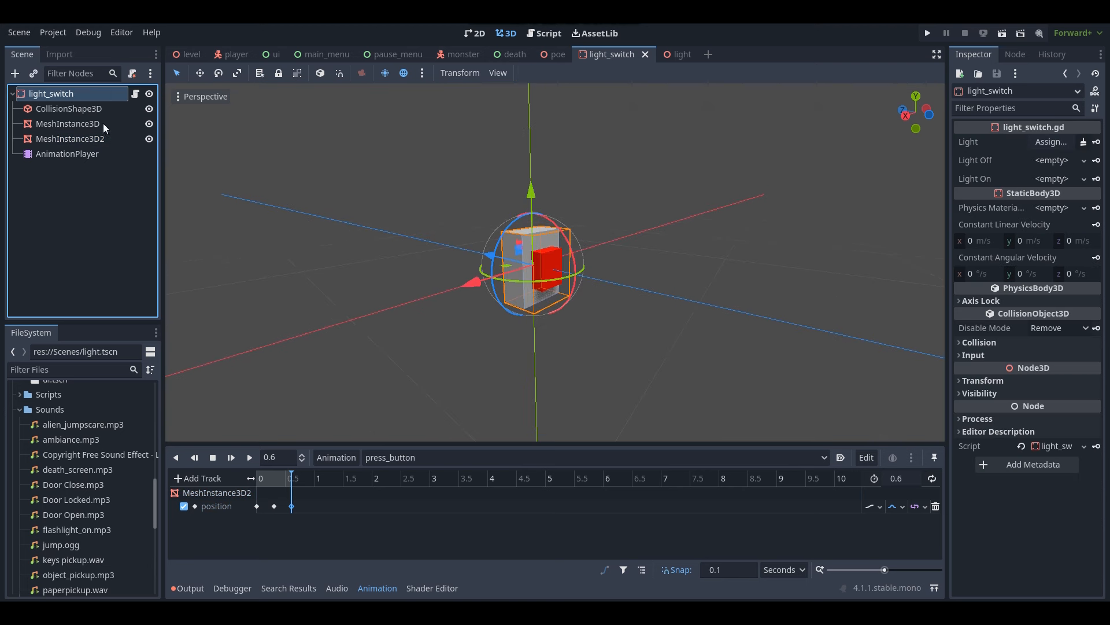
{"action": "left_click", "coordinate": [103, 123]}
{"action": "type", "text": "audio"}
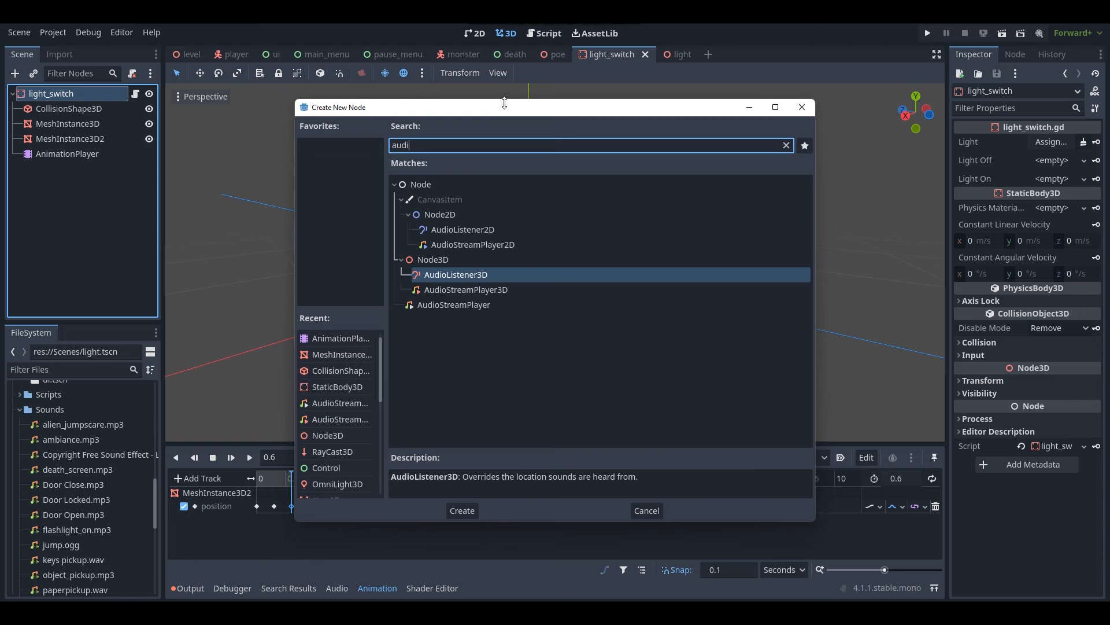
{"action": "double_click", "coordinate": [505, 290]}
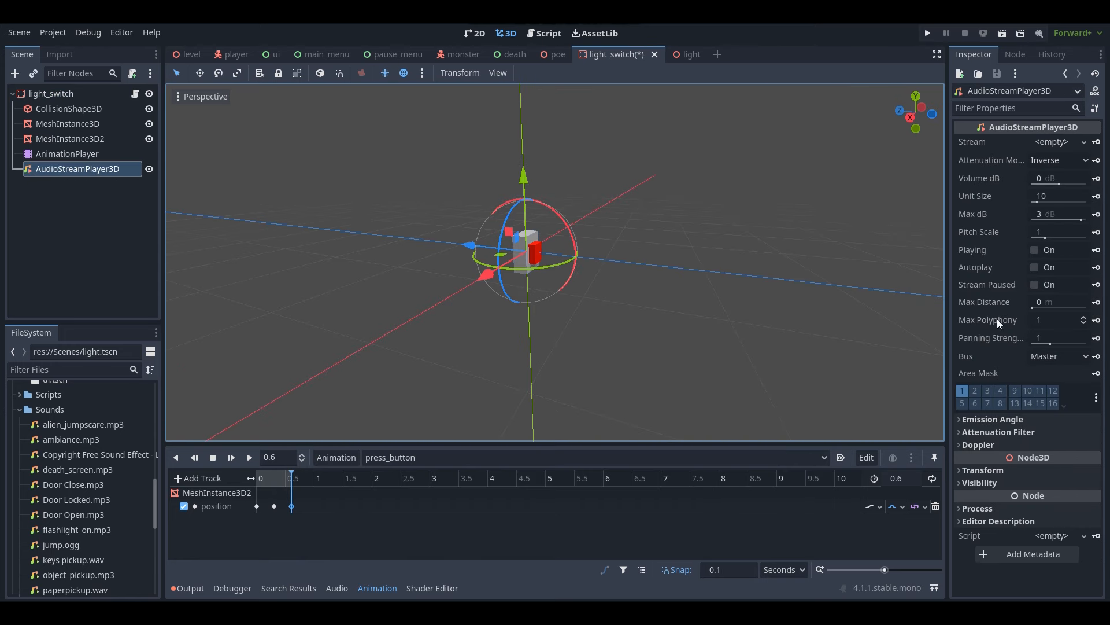
Set the AudioStreamPlayer3D's max distance to 15 m and load Sounds/object_pickup.mp3 as its stream
{"action": "left_click", "coordinate": [1048, 304]}
{"action": "type", "text": "15"}
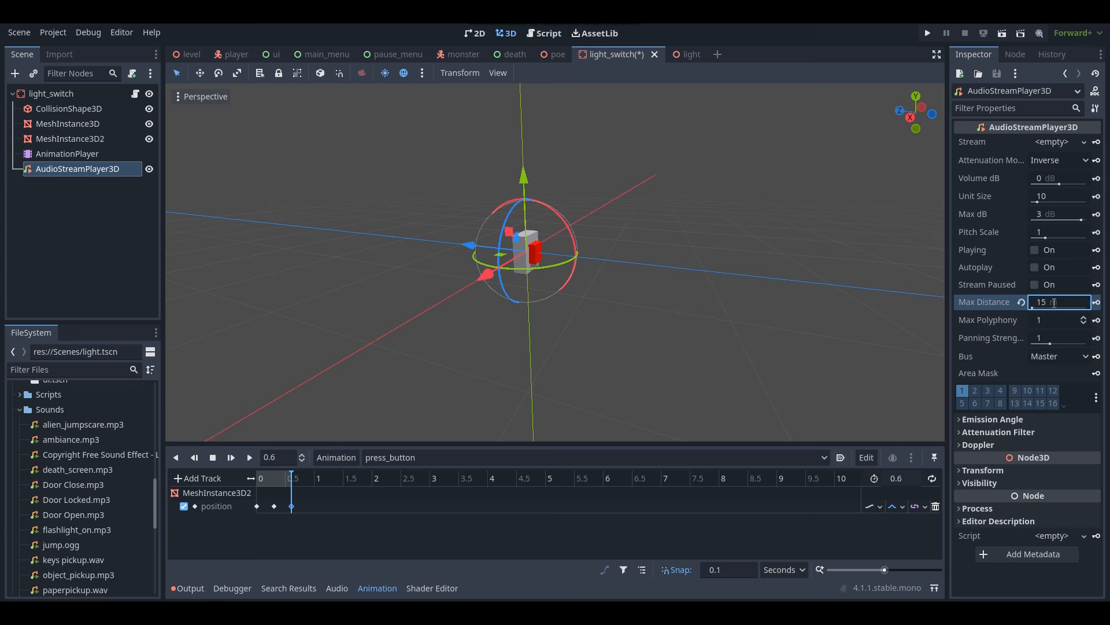
{"action": "right_click_drag", "start_coordinate": [605, 206], "coordinate": [503, 200]}
{"action": "key", "text": "s"}
{"action": "key", "text": "w"}
{"action": "key", "text": "w"}
{"action": "key", "text": "s"}
{"action": "key", "text": "w"}
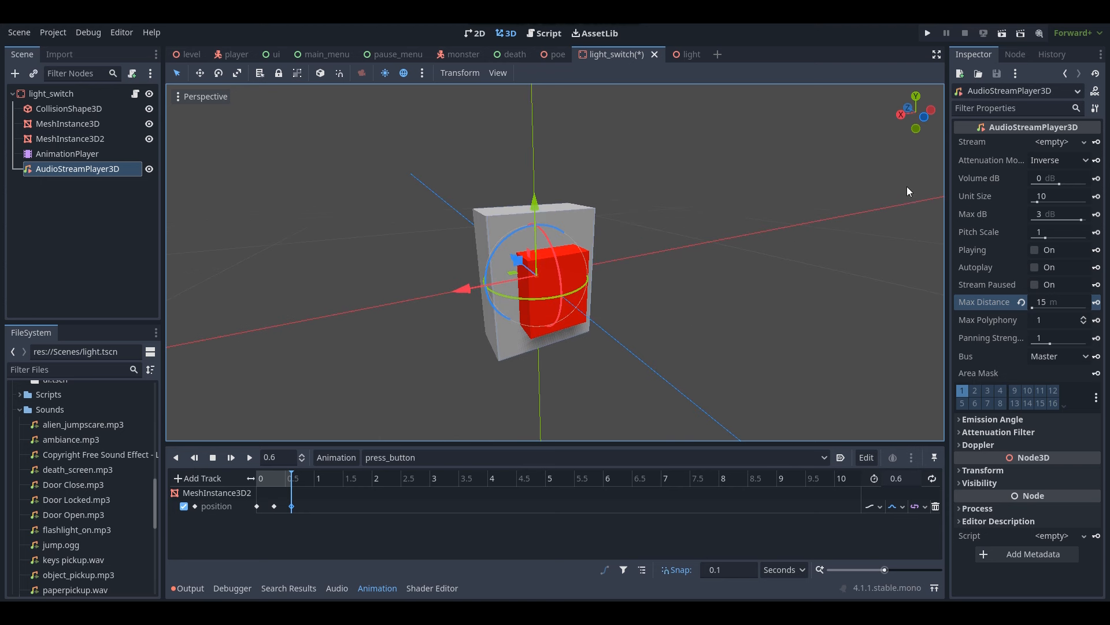
{"action": "left_click", "coordinate": [1048, 140]}
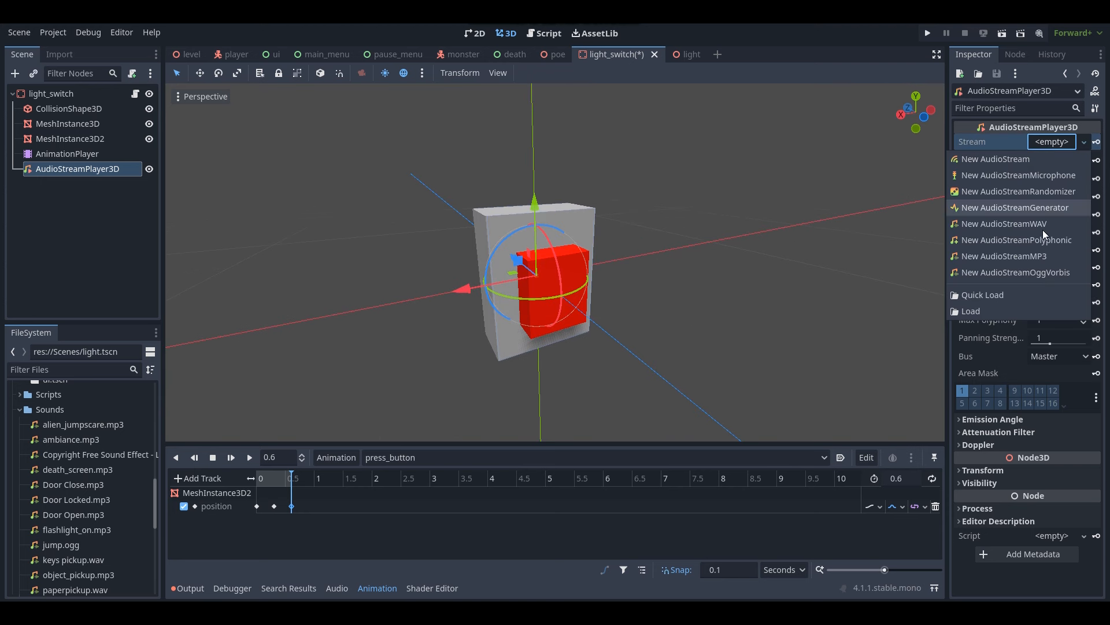
{"action": "left_click", "coordinate": [995, 292]}
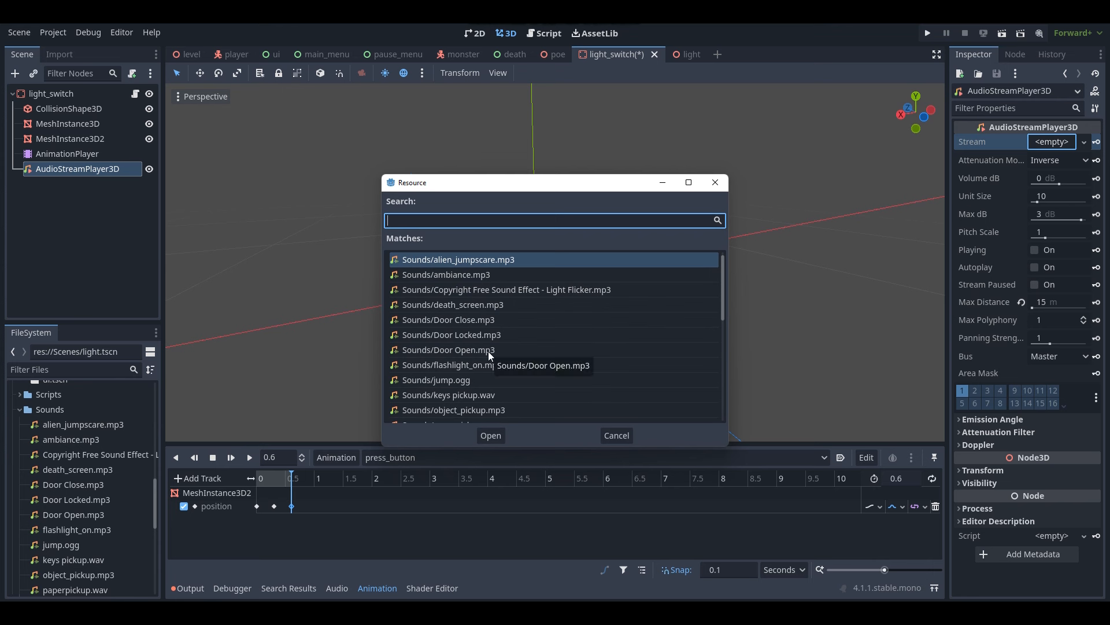
{"action": "scroll", "coordinate": [480, 379], "scroll_direction": "down", "scroll_amount": 2}
{"action": "left_click", "coordinate": [500, 371]}
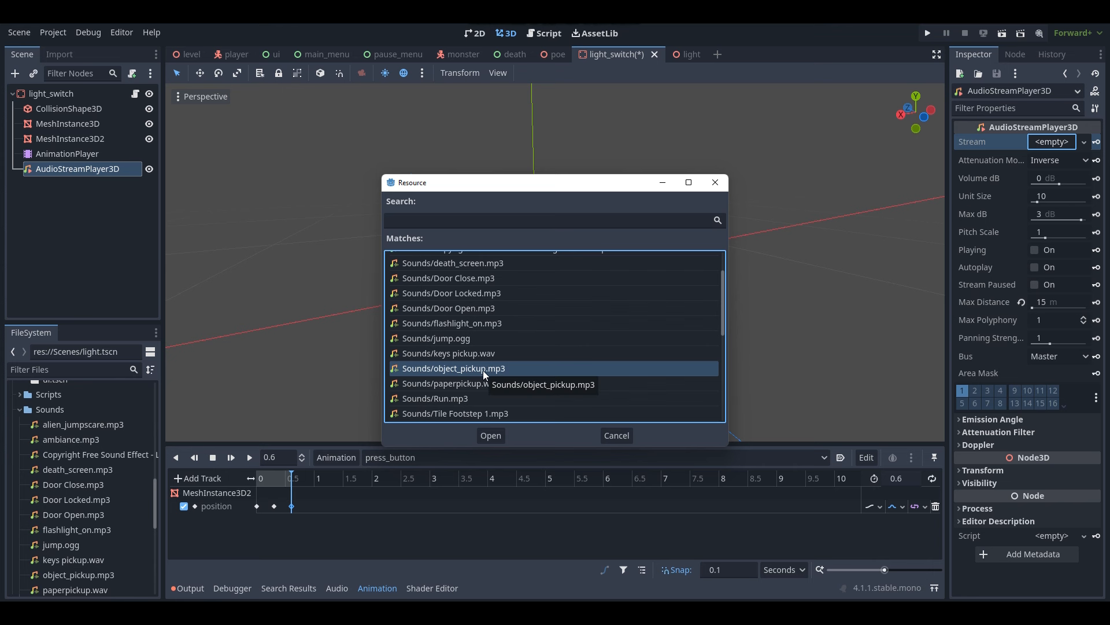
{"action": "double_click", "coordinate": [483, 371]}
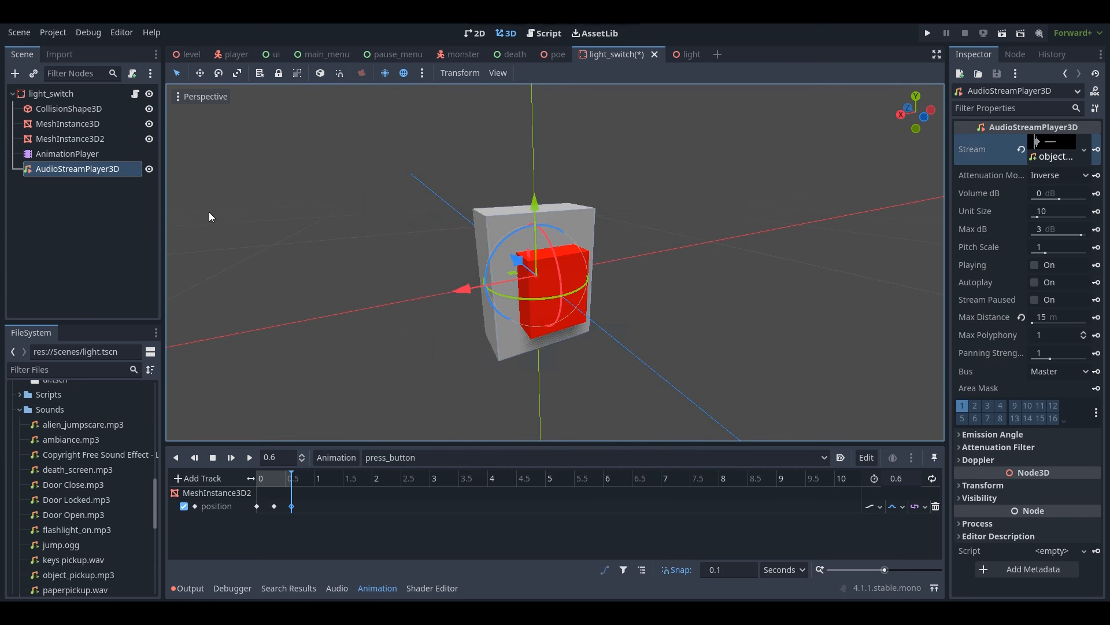
Rename the AudioStreamPlayer3D node to press and save the light_switch scene
{"action": "left_click", "coordinate": [77, 169]}
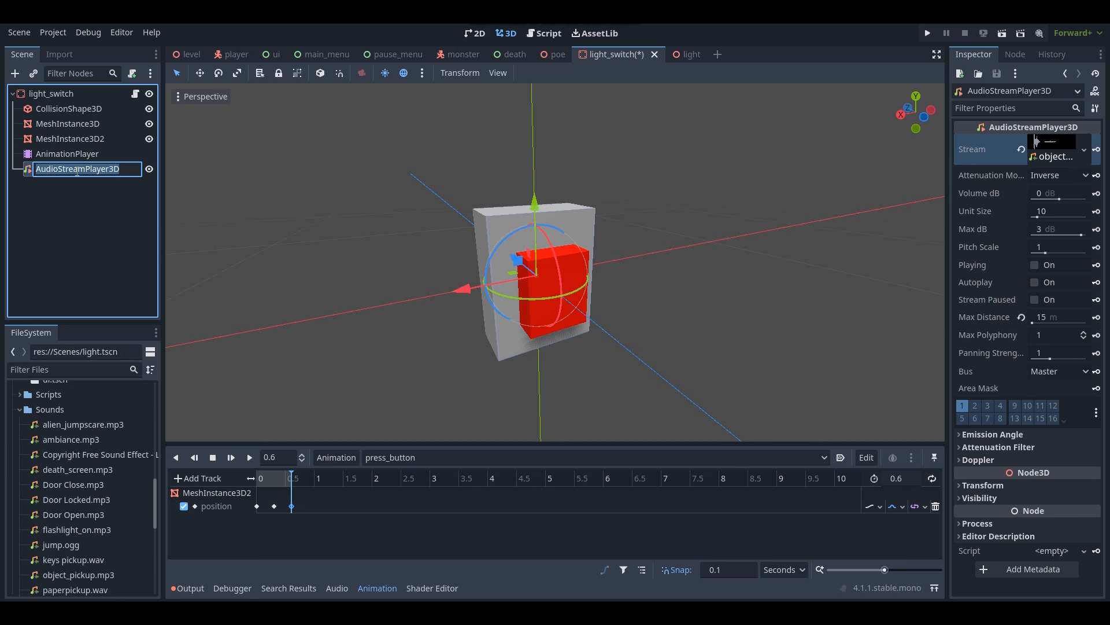
{"action": "type", "text": "press"}
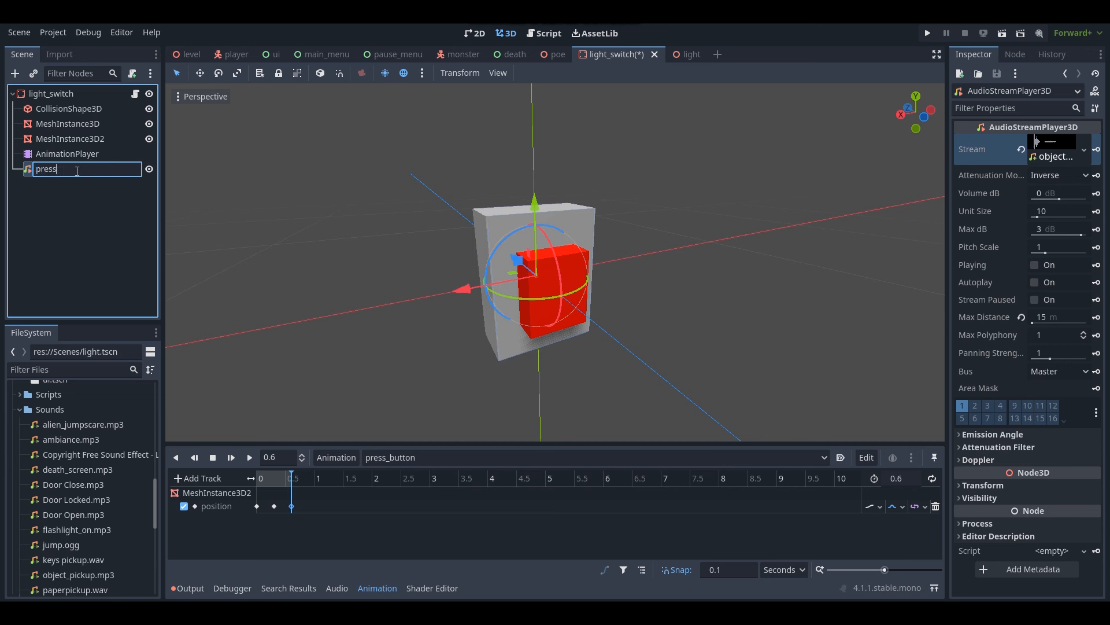
{"action": "key", "text": "Return"}
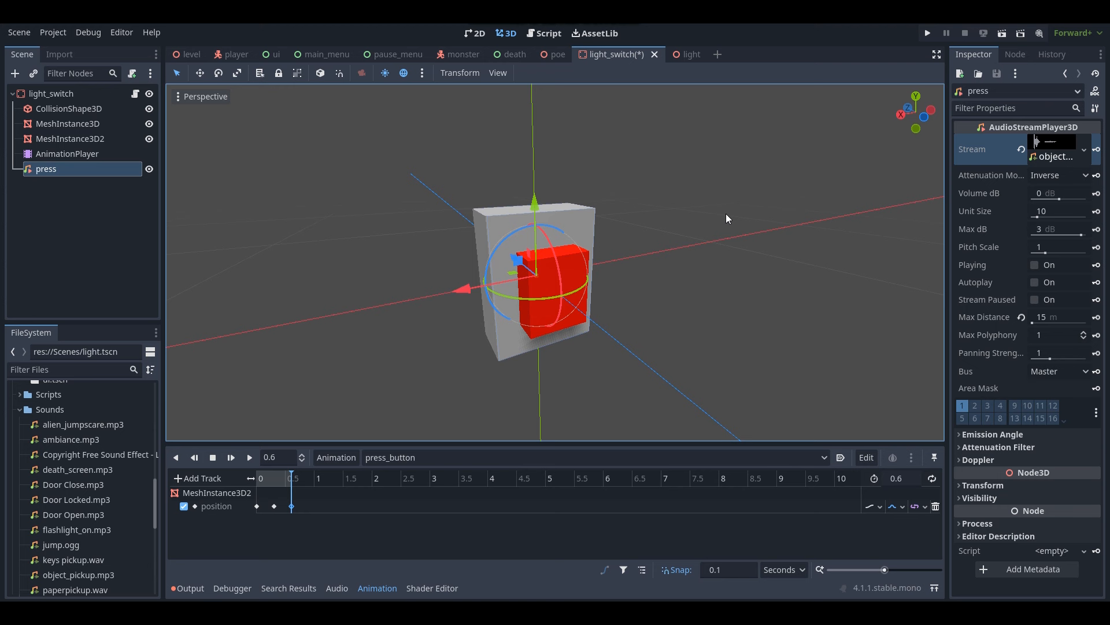
{"action": "key", "text": "ctrl+s"}
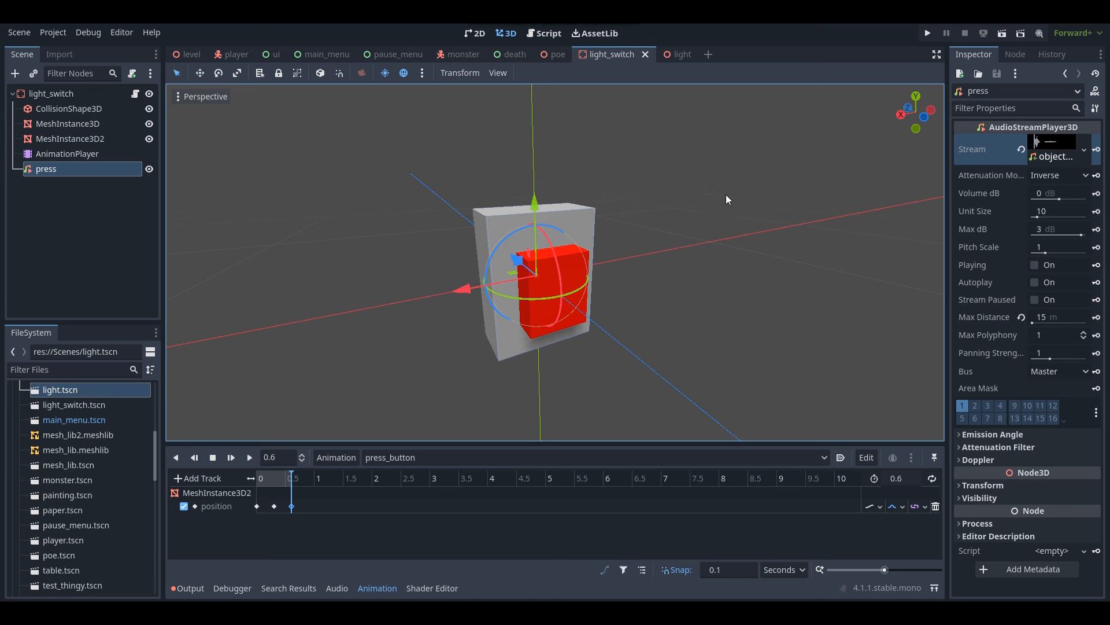
In the light_switch script, insert $press.play() below interactable = false in toggle_switch() and save
{"action": "scroll", "coordinate": [723, 195], "scroll_direction": "up", "scroll_amount": 3}
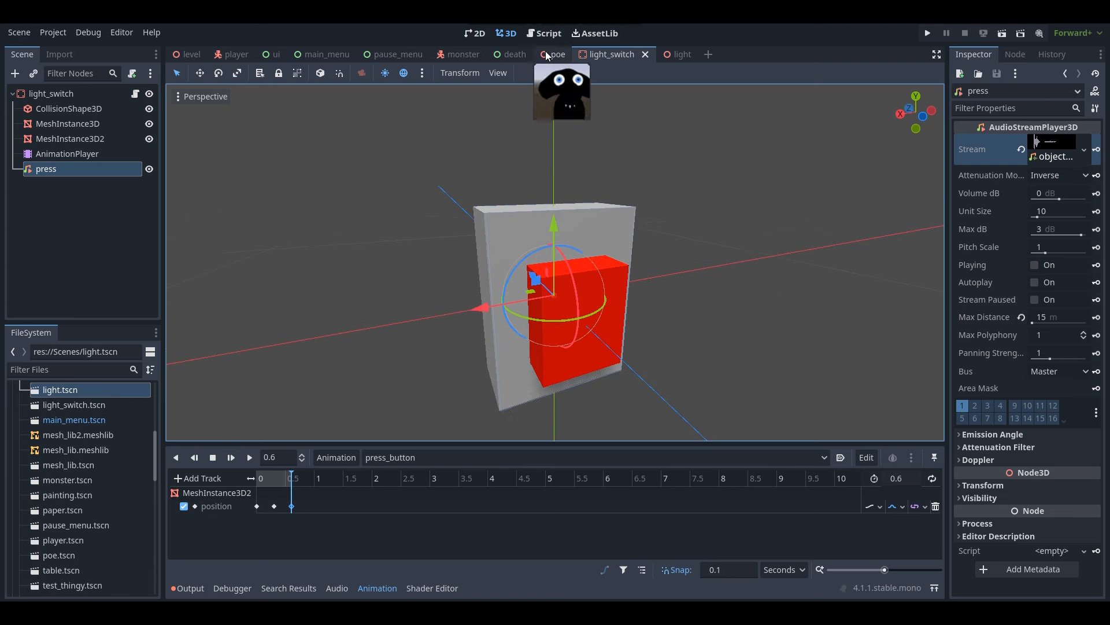
{"action": "left_click", "coordinate": [545, 34]}
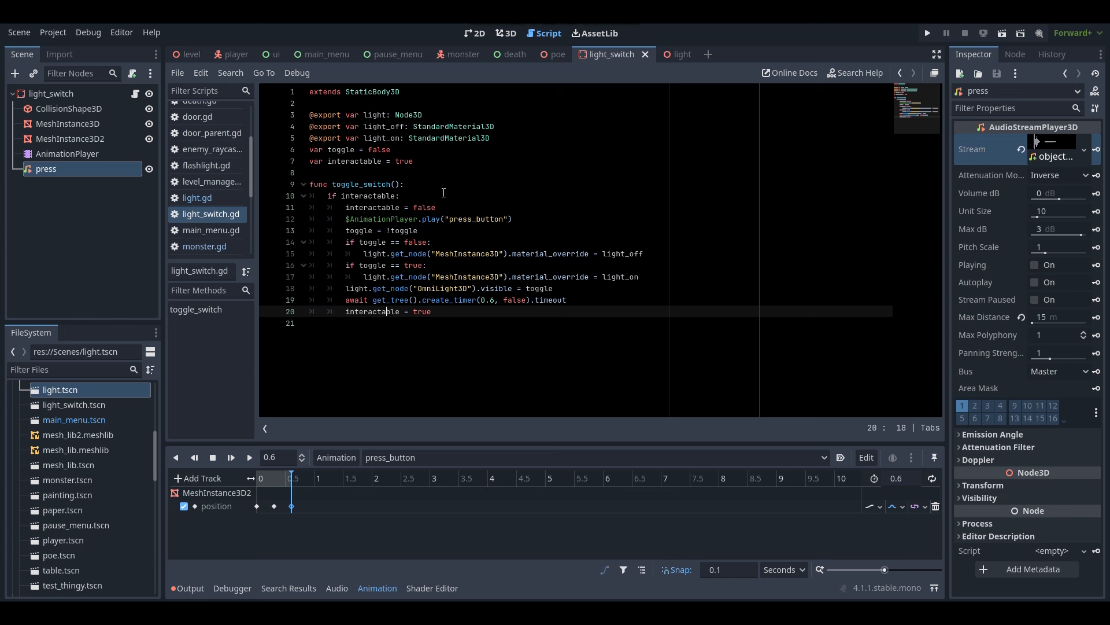
{"action": "left_click", "coordinate": [453, 208]}
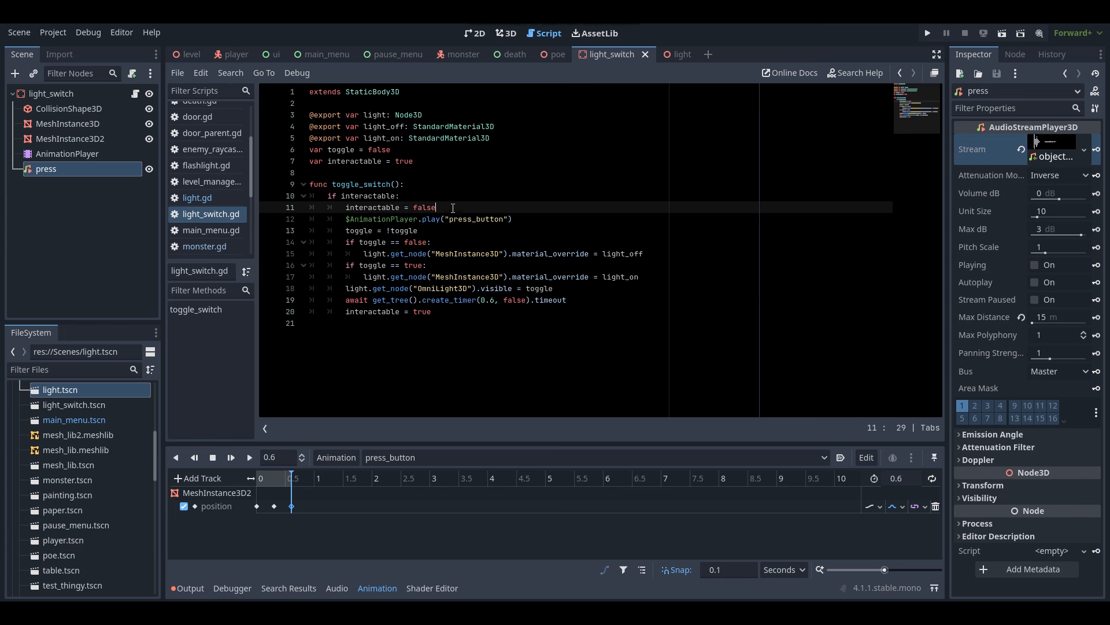
{"action": "key", "text": "Return"}
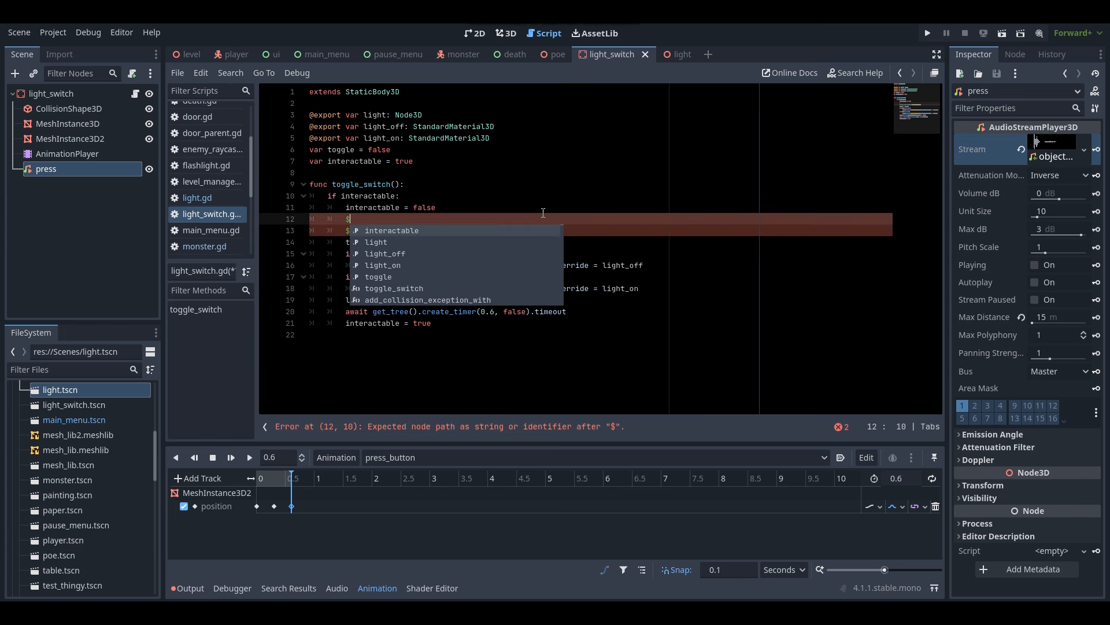
{"action": "type", "text": "press"}
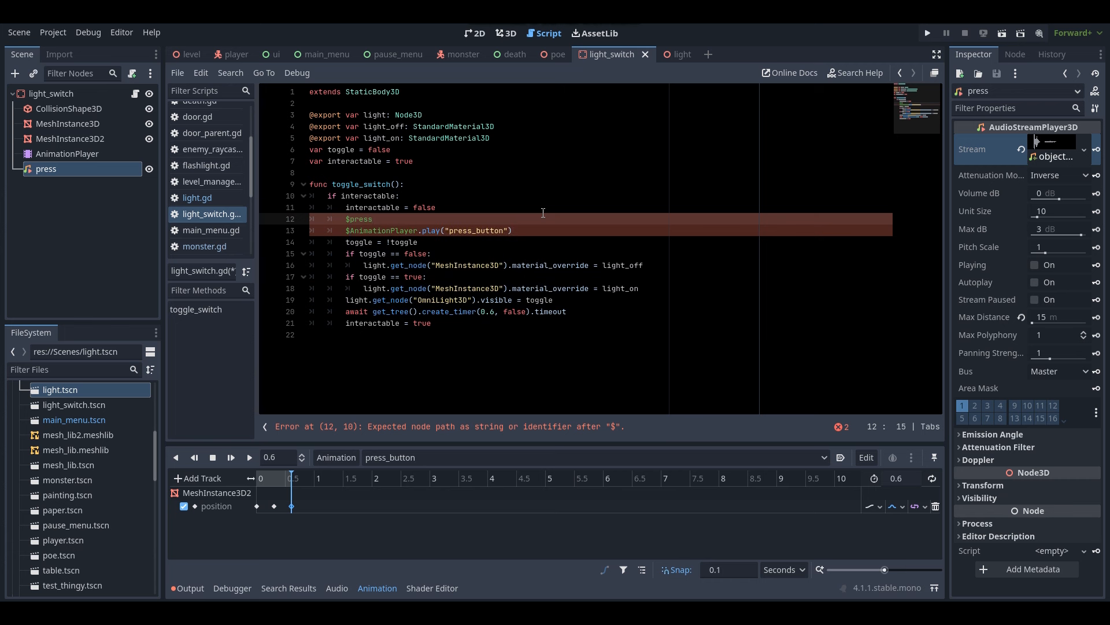
{"action": "type", "text": ".play()"}
{"action": "key", "text": "ctrl+s"}
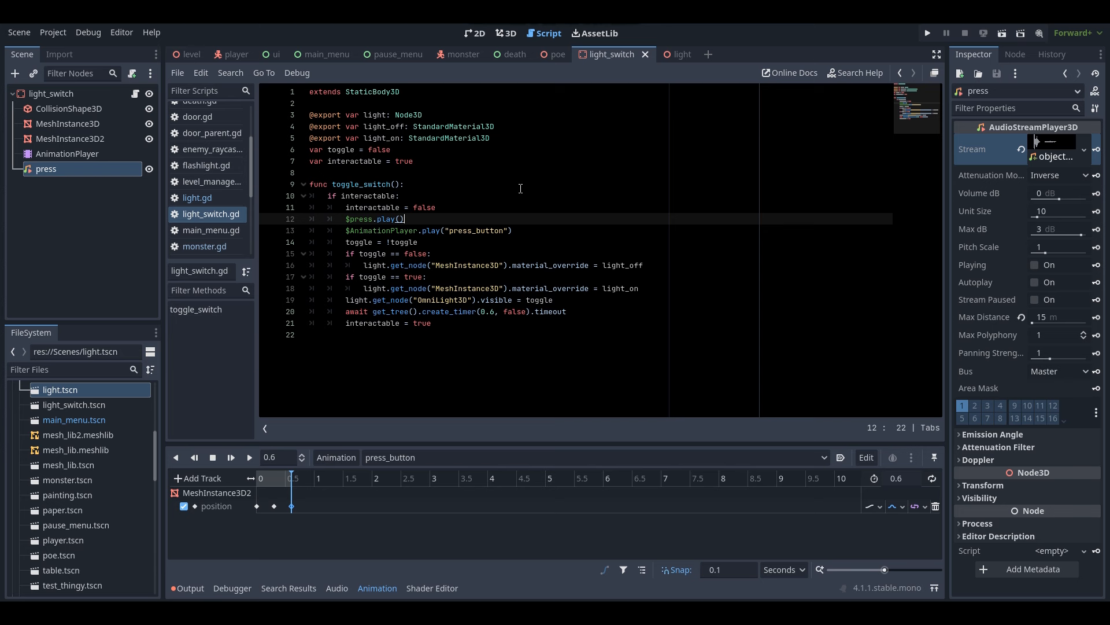
Inspect the light switch model in the 3D workspace from several angles and distances
{"action": "left_click", "coordinate": [507, 33]}
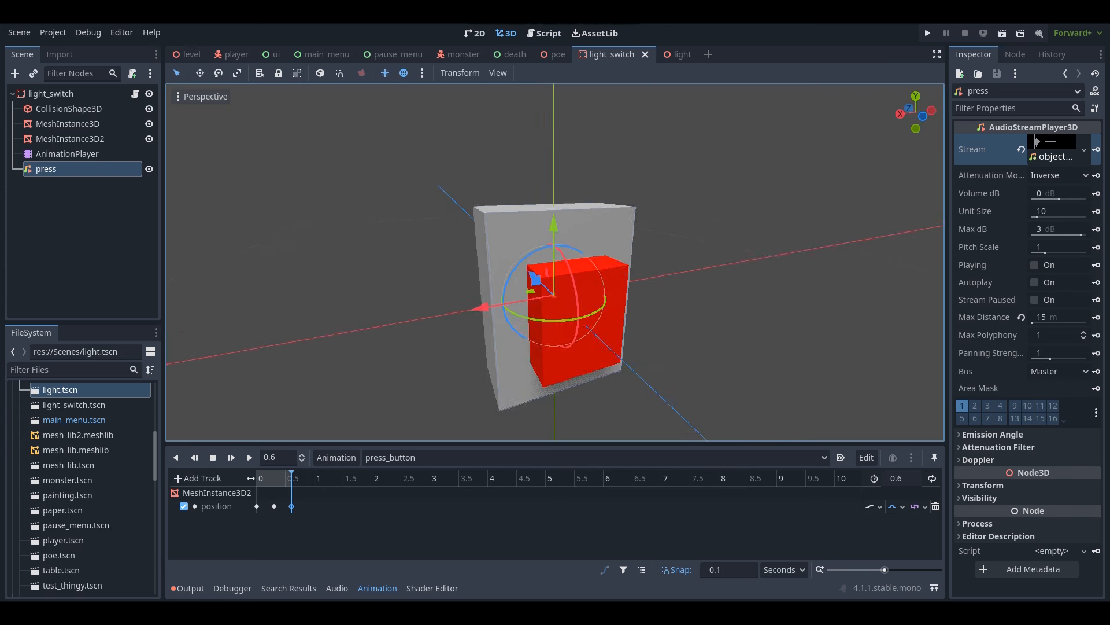
{"action": "scroll", "coordinate": [556, 262], "scroll_direction": "down", "scroll_amount": 10}
{"action": "middle_click_drag", "start_coordinate": [538, 262], "coordinate": [636, 266]}
{"action": "key", "text": "w"}
{"action": "mouse_move", "coordinate": [555, 262]}
{"action": "right_mouse_down"}
{"action": "mouse_move", "coordinate": [542, 283]}
{"action": "mouse_move", "coordinate": [570, 258]}
{"action": "right_mouse_up"}
{"action": "key", "text": "s"}
{"action": "middle_click_drag", "start_coordinate": [555, 262], "coordinate": [451, 265]}
{"action": "key", "text": "w"}
{"action": "right_click_drag", "start_coordinate": [555, 262], "coordinate": [586, 218]}
{"action": "key", "text": "s"}
{"action": "key", "text": "s"}
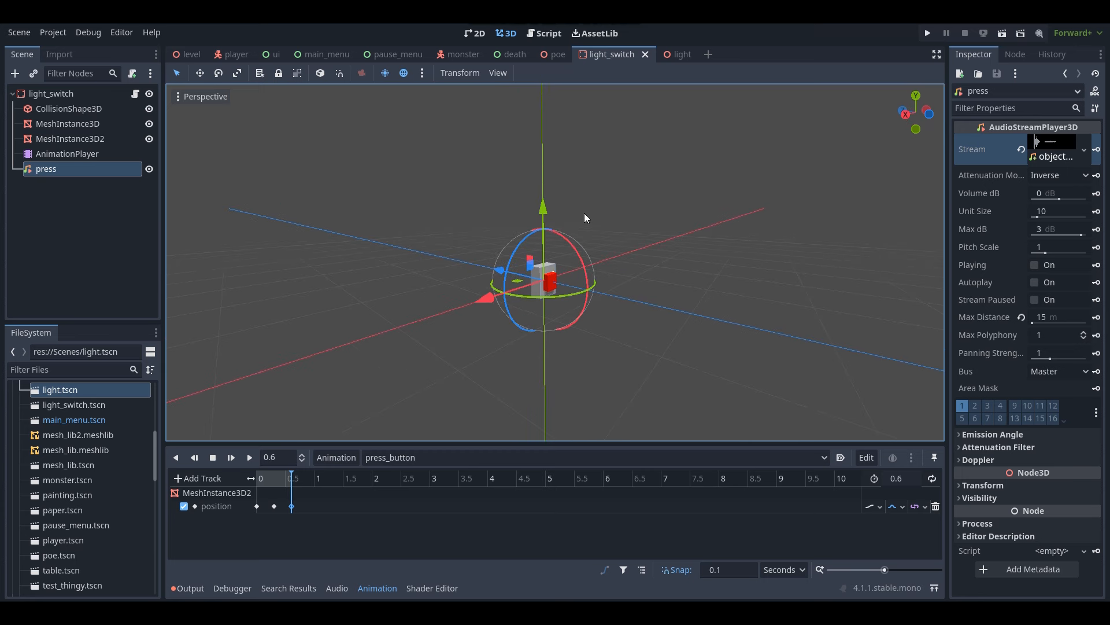
Open the level scene and place an instance of light_switch.tscn on a wall
{"action": "left_click", "coordinate": [180, 55]}
{"action": "right_click_drag", "start_coordinate": [232, 99], "coordinate": [186, 276]}
{"action": "right_click_drag", "start_coordinate": [526, 324], "coordinate": [585, 343]}
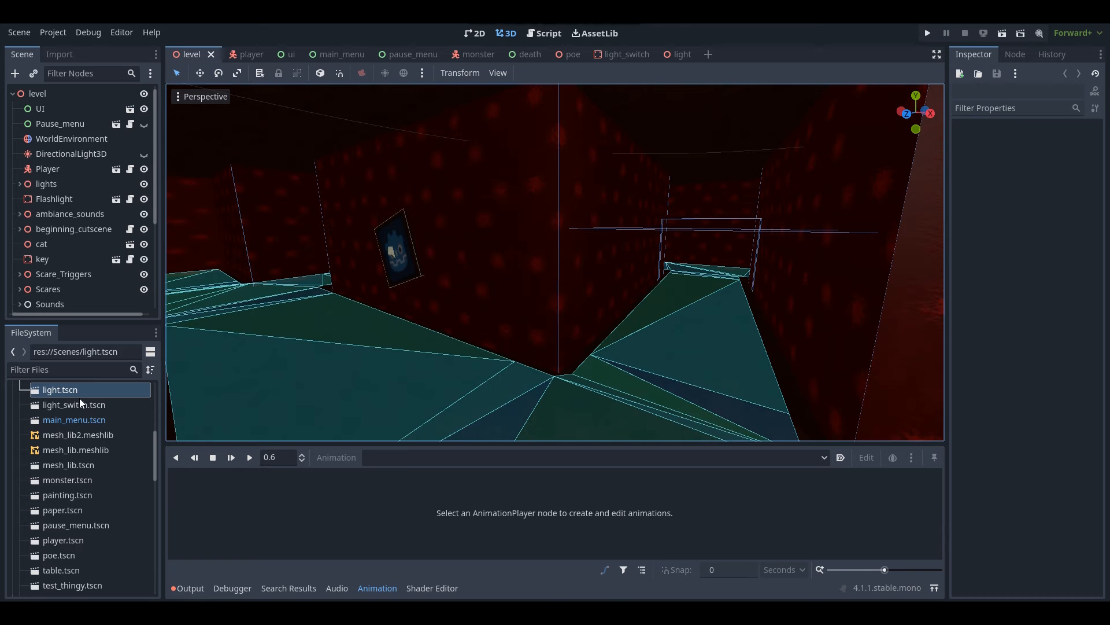
{"action": "left_click", "coordinate": [80, 407]}
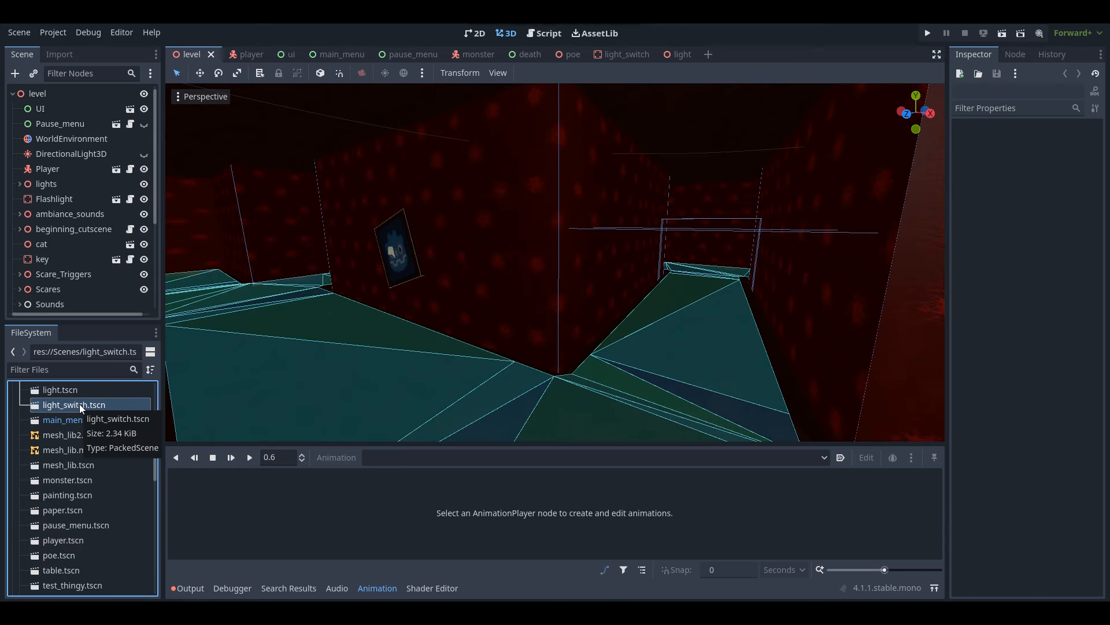
{"action": "left_click_drag", "start_coordinate": [81, 407], "coordinate": [513, 295]}
{"action": "right_click_drag", "start_coordinate": [512, 296], "coordinate": [400, 237]}
{"action": "key", "text": "w"}
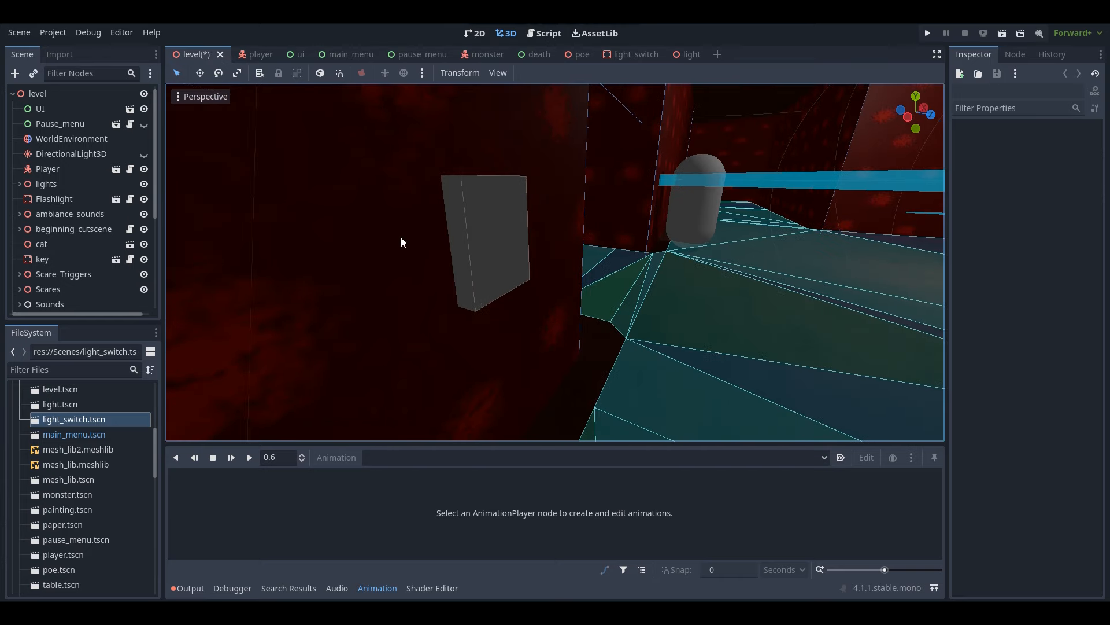
Move the light_switch instance to the wall near the door, at about (-1.797, 1.799, -18.74)
{"action": "left_click", "coordinate": [486, 241]}
{"action": "key", "text": "s"}
{"action": "right_click_drag", "start_coordinate": [487, 243], "coordinate": [657, 203]}
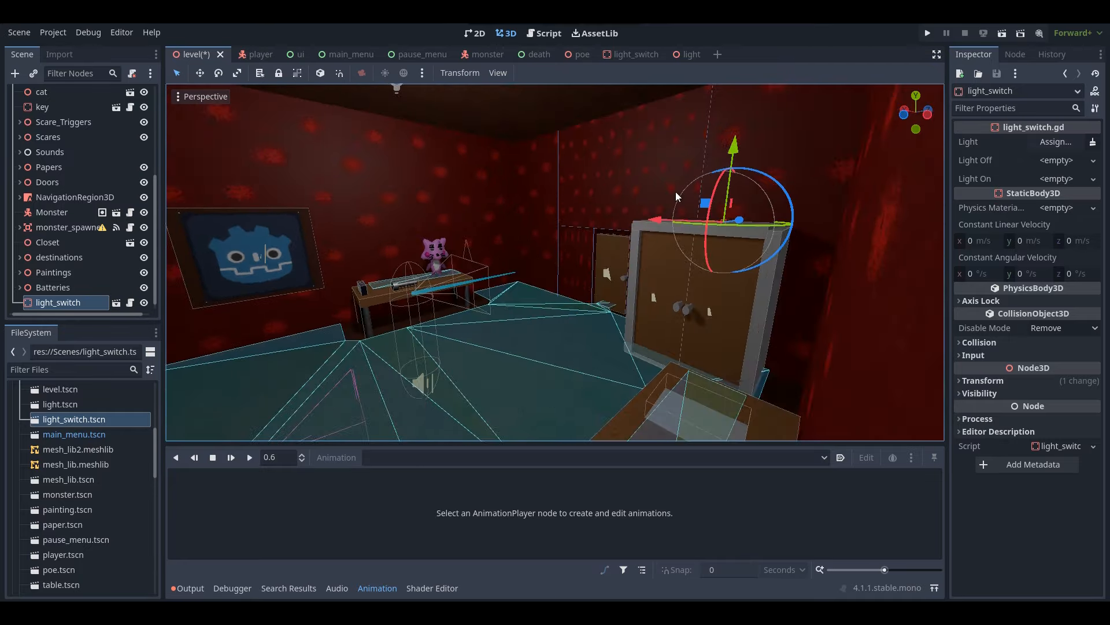
{"action": "left_click_drag", "start_coordinate": [740, 220], "coordinate": [555, 311]}
{"action": "mouse_move", "coordinate": [556, 311]}
{"action": "right_mouse_down"}
{"action": "mouse_move", "coordinate": [555, 277]}
{"action": "mouse_move", "coordinate": [550, 312]}
{"action": "mouse_move", "coordinate": [538, 303]}
{"action": "mouse_move", "coordinate": [558, 304]}
{"action": "right_mouse_up"}
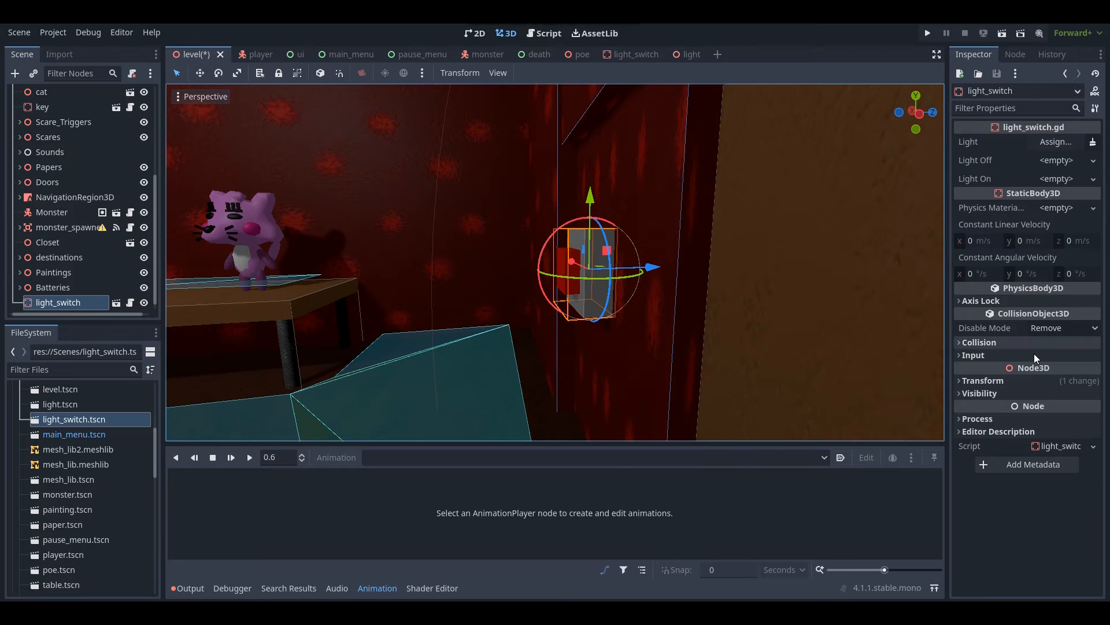
Set the light_switch instance's scale to 0.5 on all axes
{"action": "left_click", "coordinate": [992, 380]}
{"action": "left_click", "coordinate": [1057, 476]}
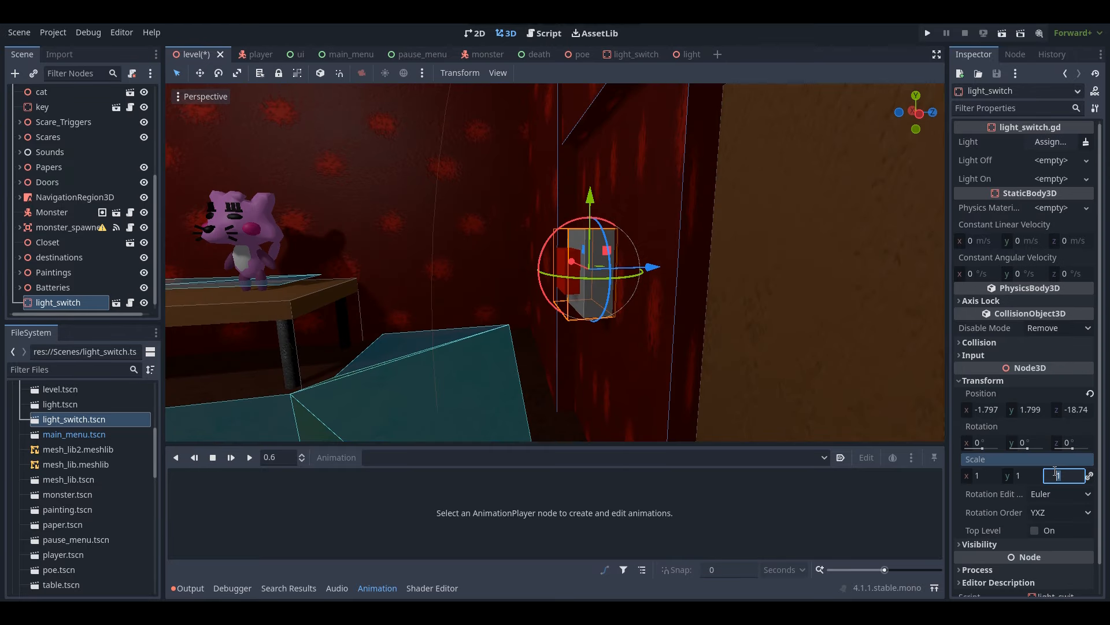
{"action": "type", "text": "0.5"}
{"action": "key", "text": "Return"}
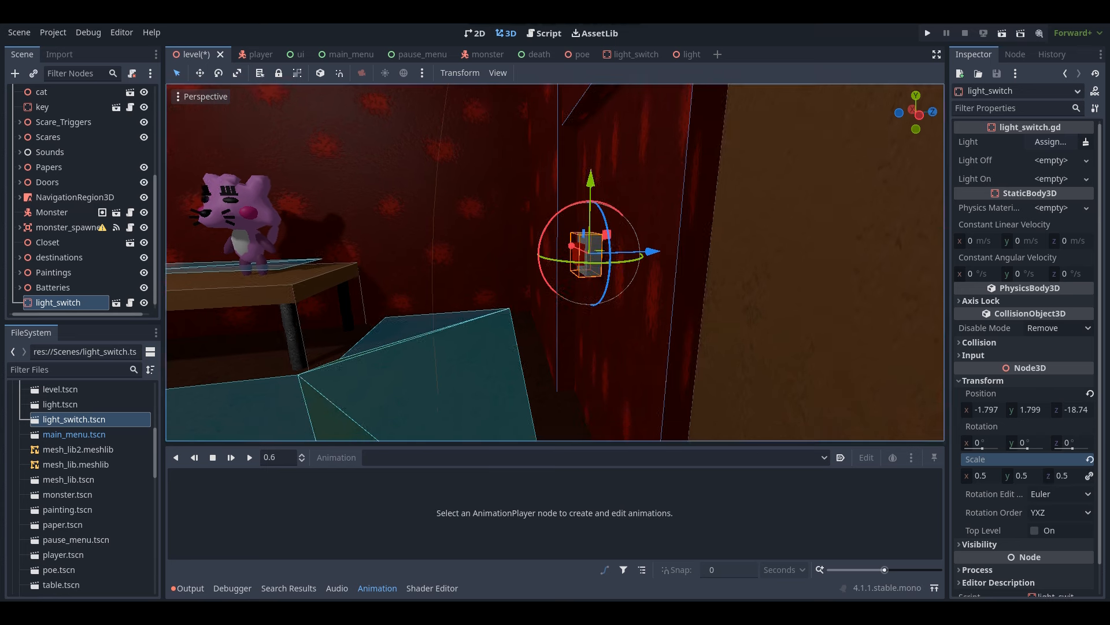
Shift the light switch about 0.04 m along Z to sit against the wall, and save the level
{"action": "key", "text": "f"}
{"action": "left_click_drag", "start_coordinate": [580, 233], "coordinate": [587, 230]}
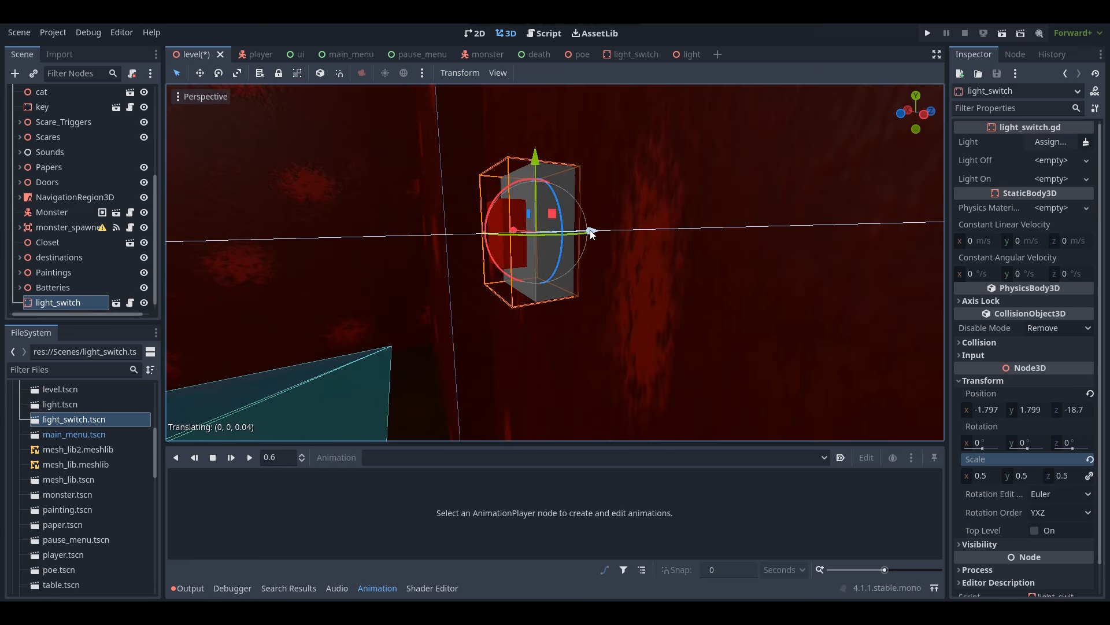
{"action": "scroll", "coordinate": [595, 241], "scroll_direction": "down", "scroll_amount": 5}
{"action": "middle_click_drag", "start_coordinate": [595, 241], "coordinate": [641, 249]}
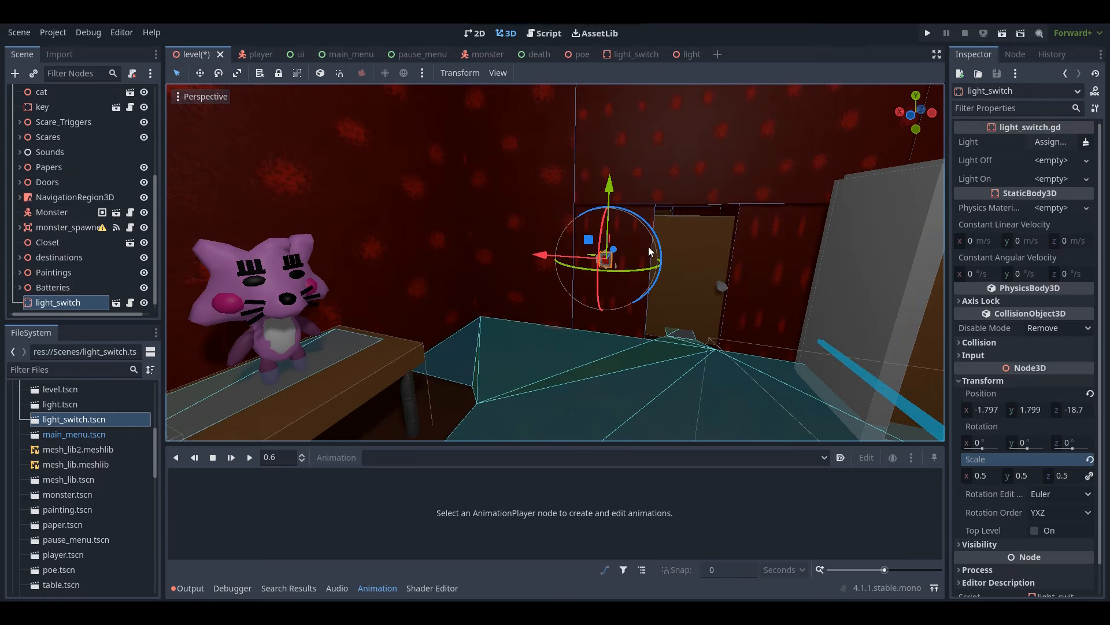
{"action": "key", "text": "ctrl+s"}
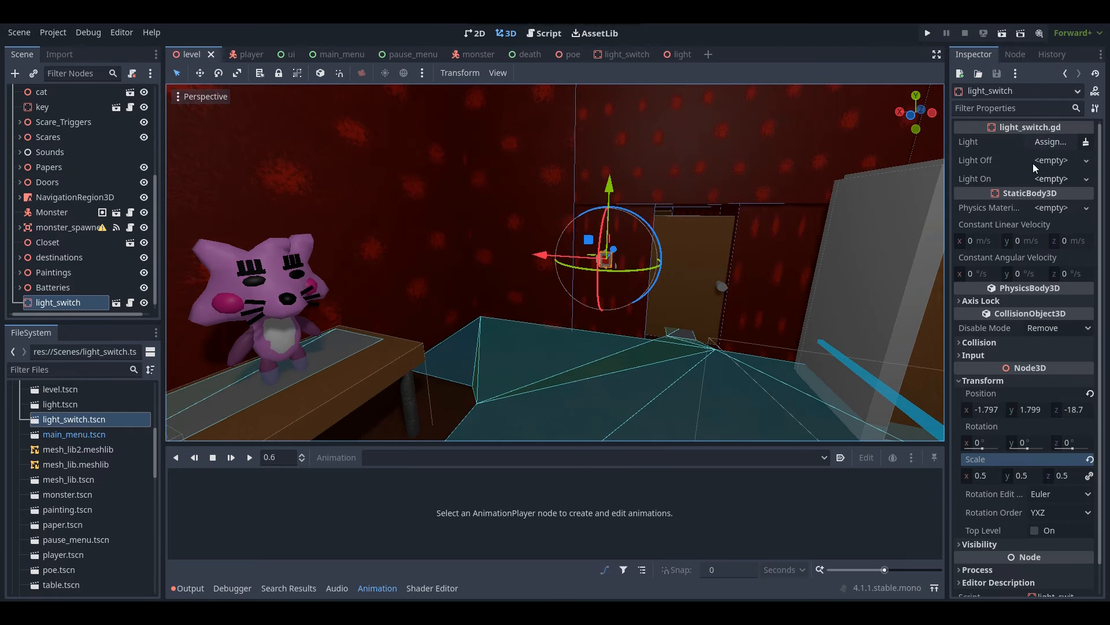
Select the room's ceiling light and locate its node in the scene tree
{"action": "scroll", "coordinate": [843, 239], "scroll_direction": "down", "scroll_amount": 8}
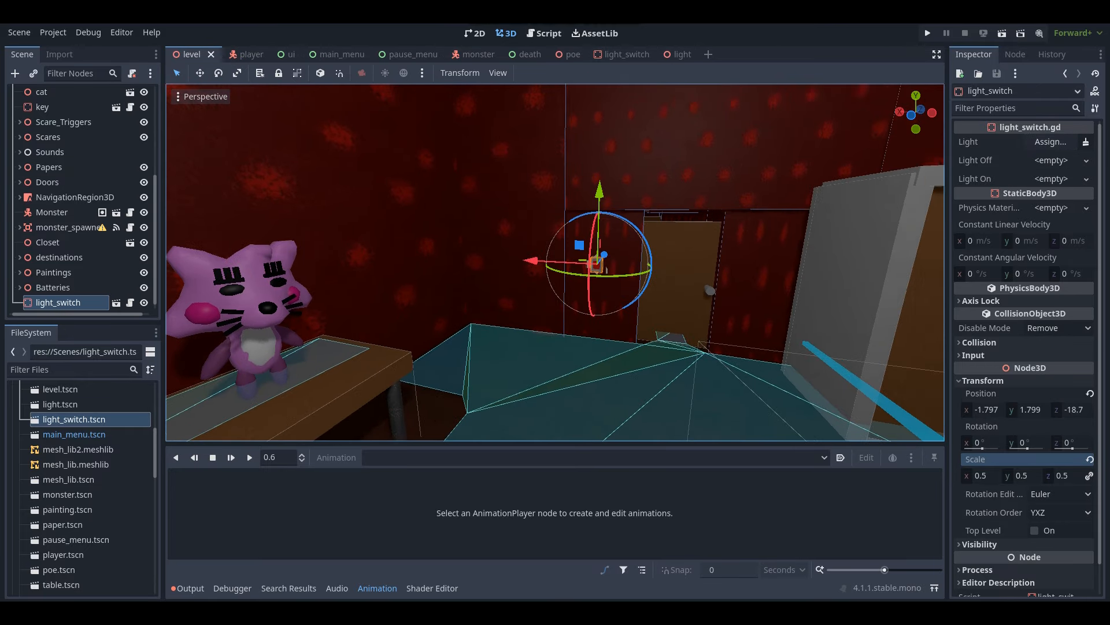
{"action": "scroll", "coordinate": [824, 210], "scroll_direction": "up", "scroll_amount": 4}
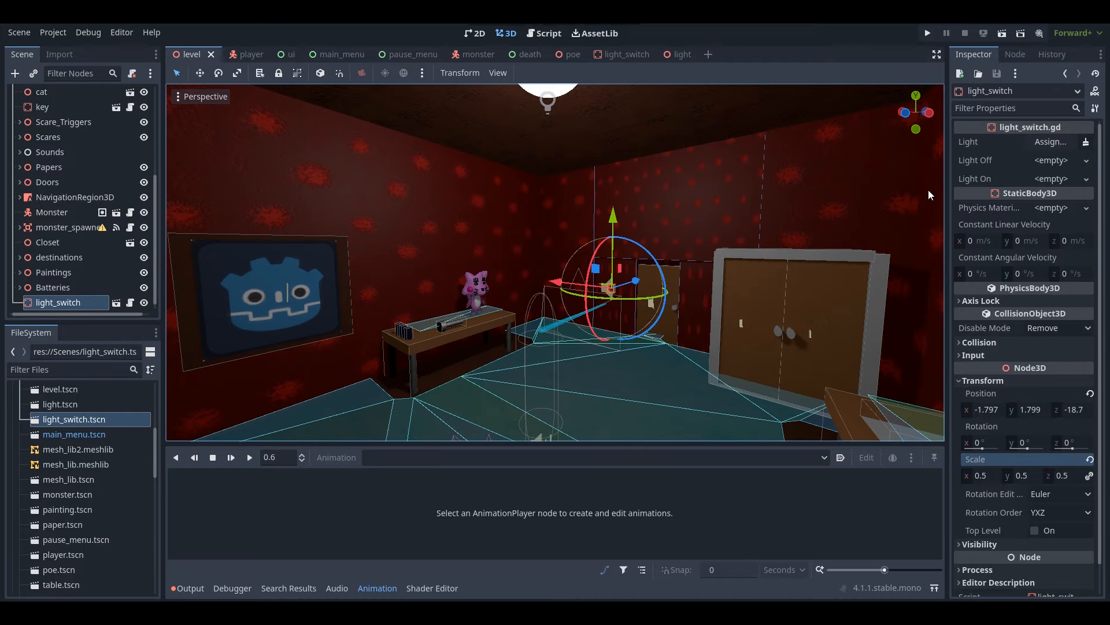
{"action": "middle_click_drag", "start_coordinate": [737, 206], "coordinate": [591, 228]}
{"action": "left_click", "coordinate": [584, 233]}
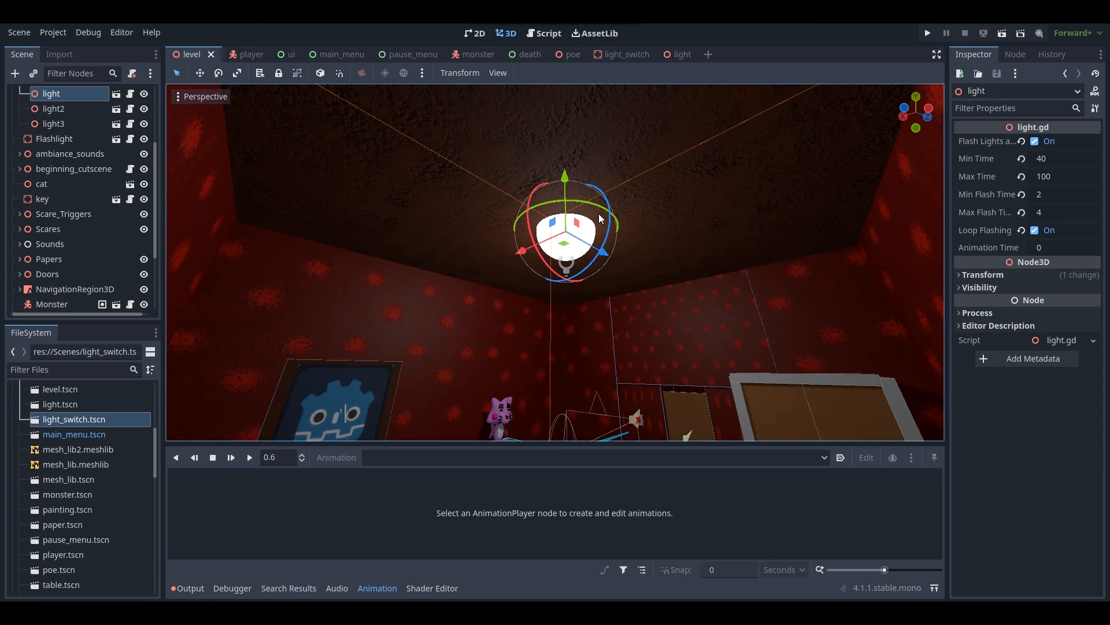
{"action": "scroll", "coordinate": [75, 180], "scroll_direction": "up", "scroll_amount": 2}
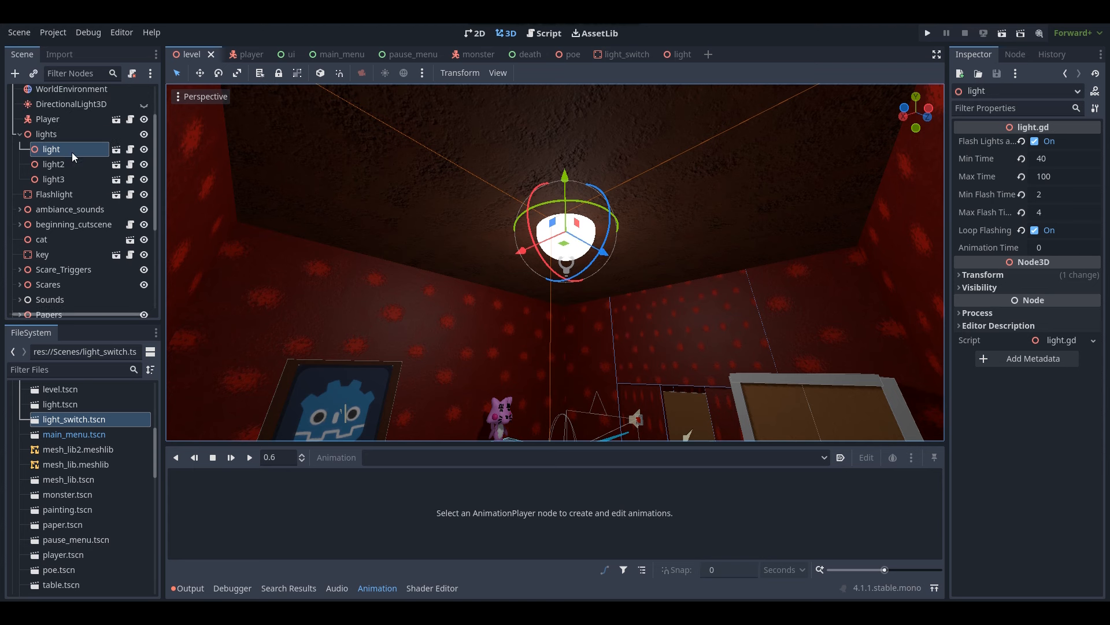
{"action": "key", "text": "w"}
{"action": "right_click_drag", "start_coordinate": [376, 155], "coordinate": [509, 228]}
Assign the light node under lights to the light_switch's Light property and save the level
{"action": "left_click", "coordinate": [553, 279]}
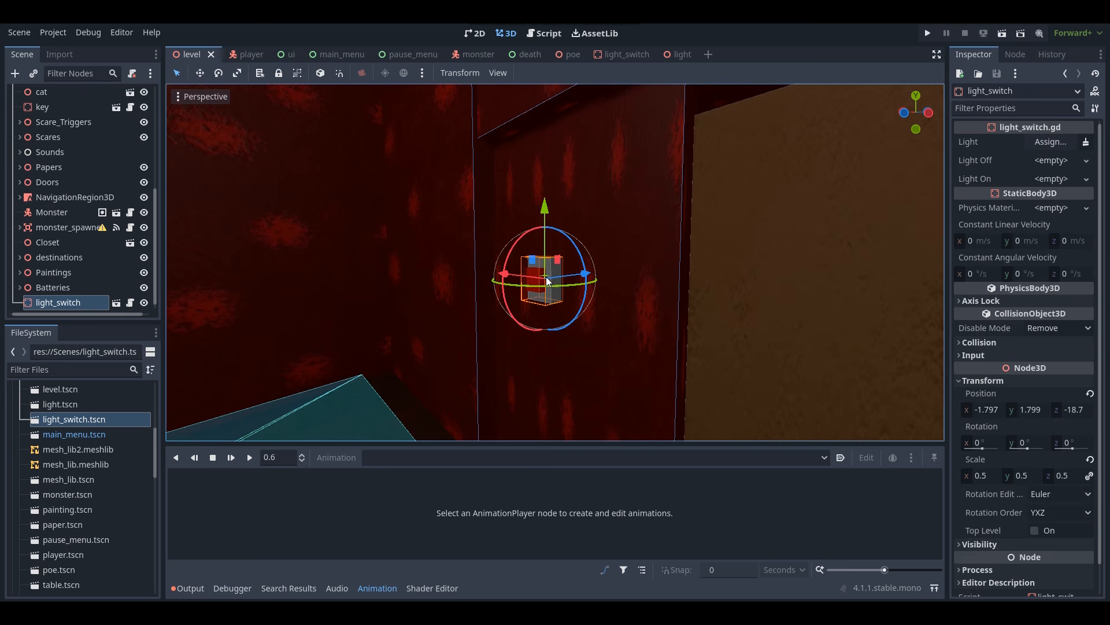
{"action": "left_click", "coordinate": [1064, 145]}
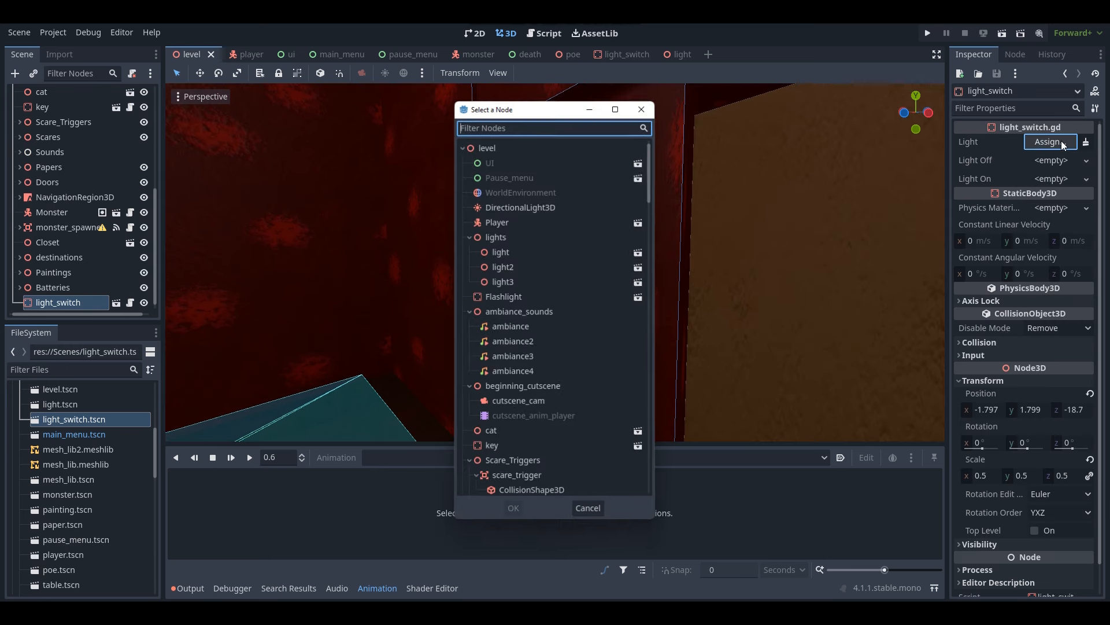
{"action": "left_click", "coordinate": [498, 253]}
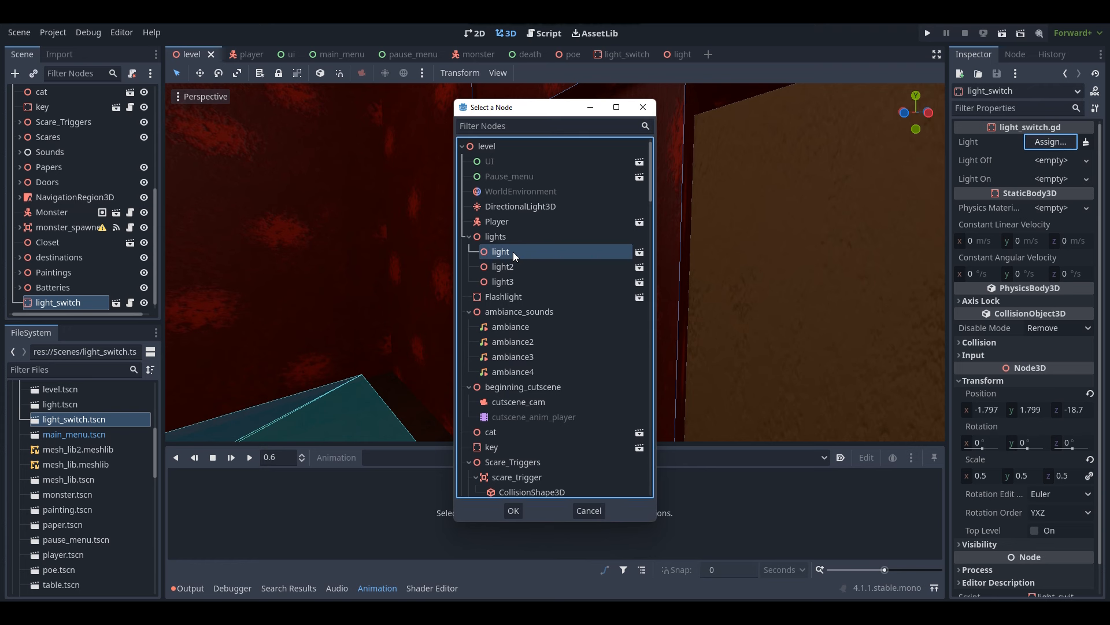
{"action": "double_click", "coordinate": [513, 251]}
{"action": "right_click_drag", "start_coordinate": [555, 262], "coordinate": [607, 263]}
{"action": "key", "text": "s"}
{"action": "key", "text": "ctrl+s"}
{"action": "key", "text": "s"}
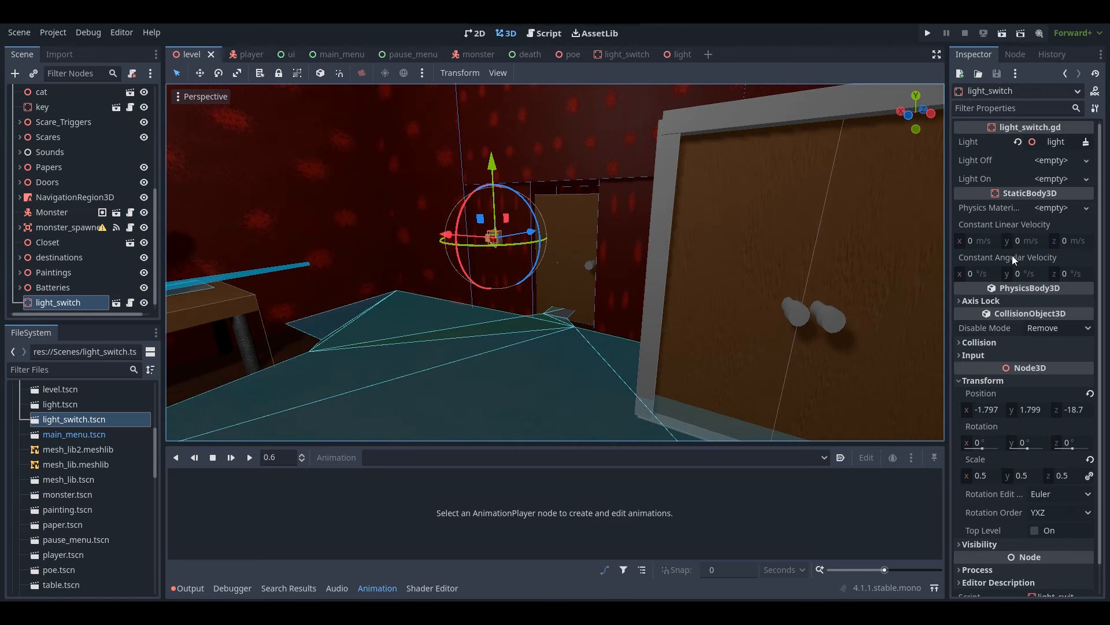
Locate the light.tres material in the project's Materials folder
{"action": "scroll", "coordinate": [84, 452], "scroll_direction": "up", "scroll_amount": 10}
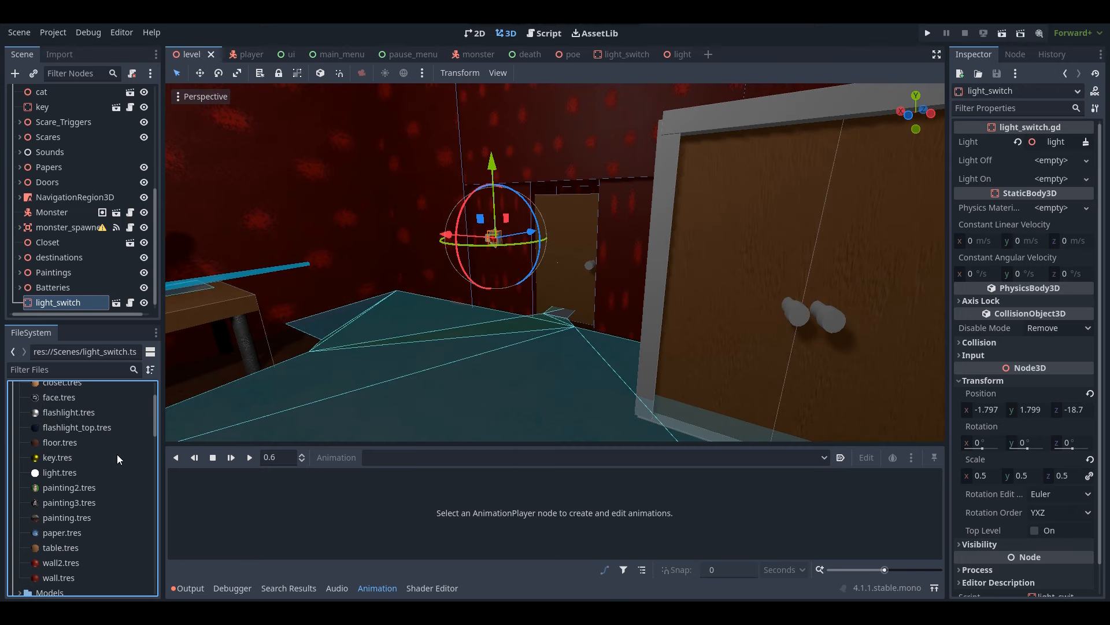
{"action": "key", "text": "s"}
{"action": "mouse_move", "coordinate": [465, 345]}
{"action": "right_mouse_down"}
{"action": "mouse_move", "coordinate": [416, 340]}
{"action": "mouse_move", "coordinate": [404, 250]}
{"action": "mouse_move", "coordinate": [399, 300]}
{"action": "mouse_move", "coordinate": [370, 286]}
{"action": "right_mouse_up"}
{"action": "key", "text": "w"}
{"action": "key", "text": "s"}
{"action": "key", "text": "s"}
{"action": "left_click", "coordinate": [61, 476]}
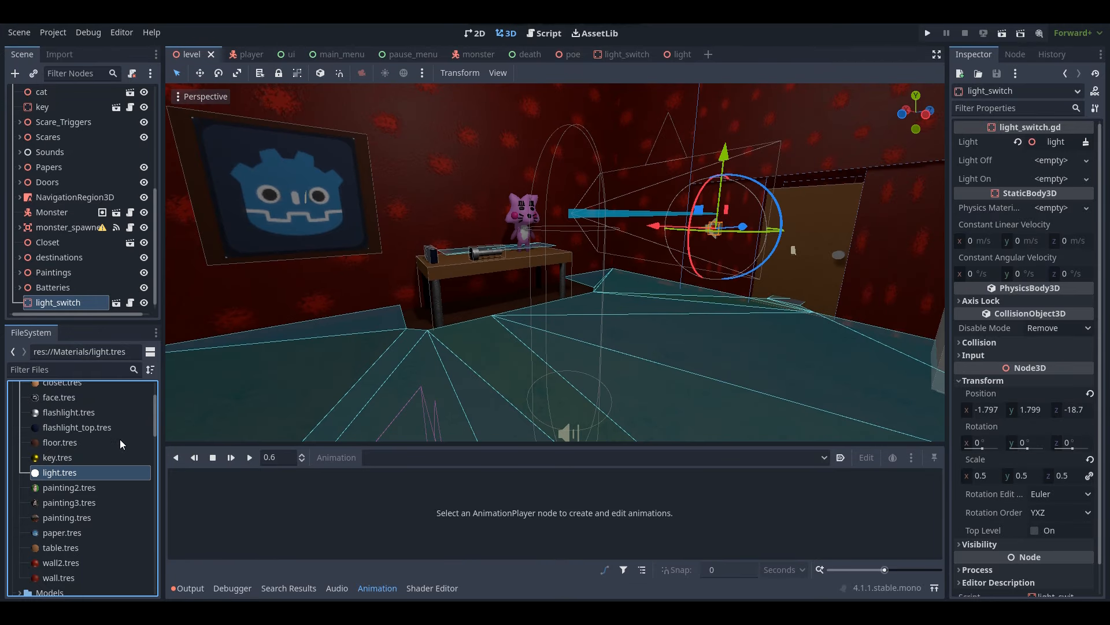
Load Materials/light.tres as the light_switch's Light On material and save the level
{"action": "left_click", "coordinate": [1053, 179]}
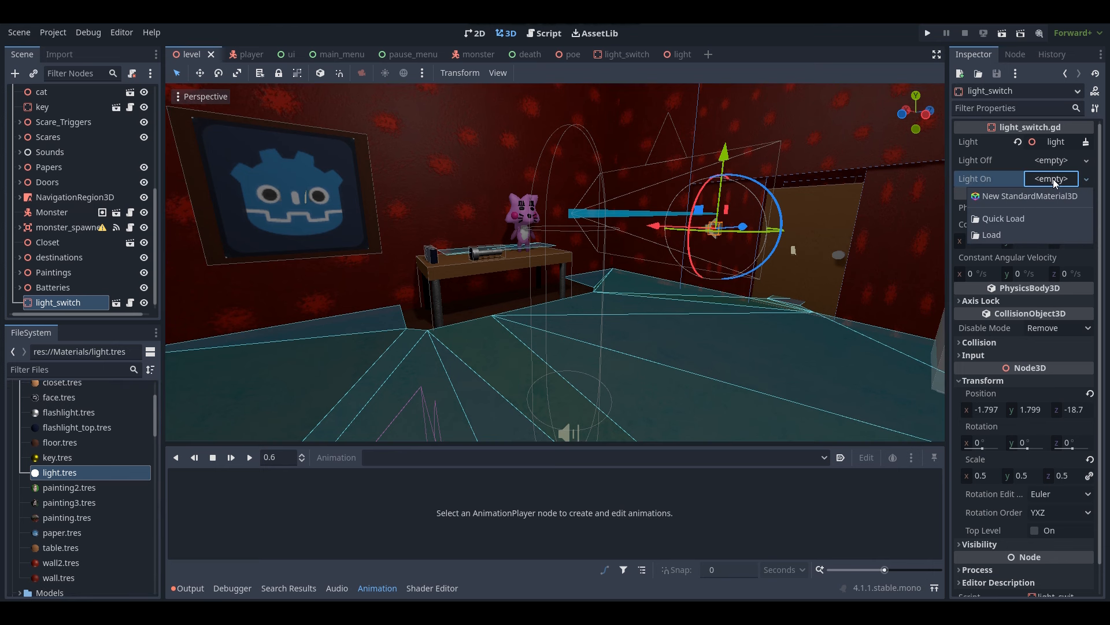
{"action": "left_click", "coordinate": [1018, 218]}
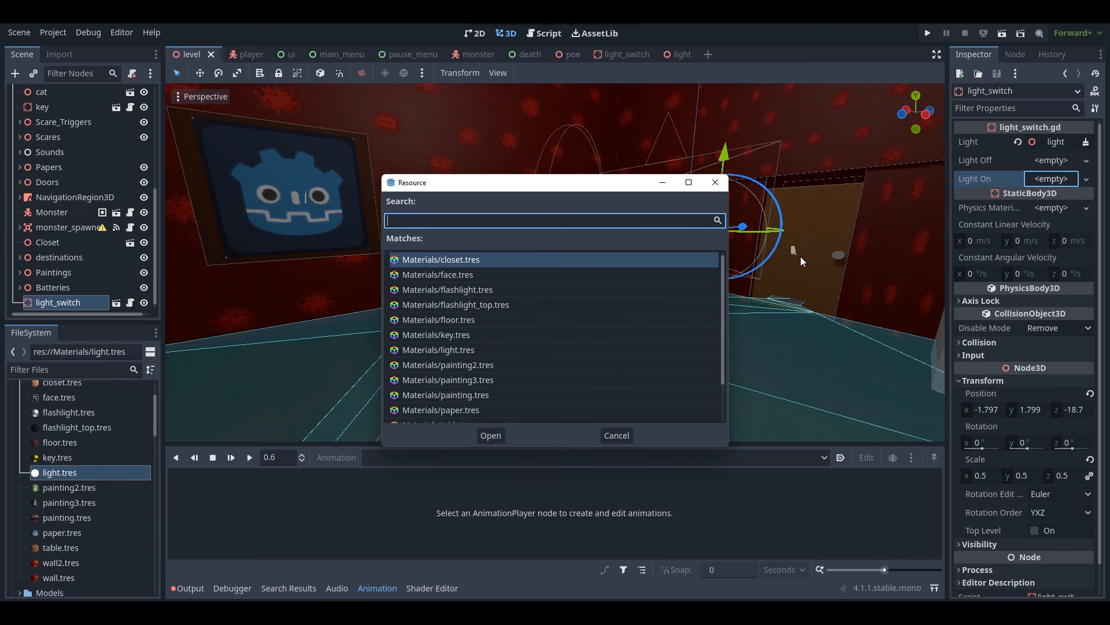
{"action": "type", "text": "light"}
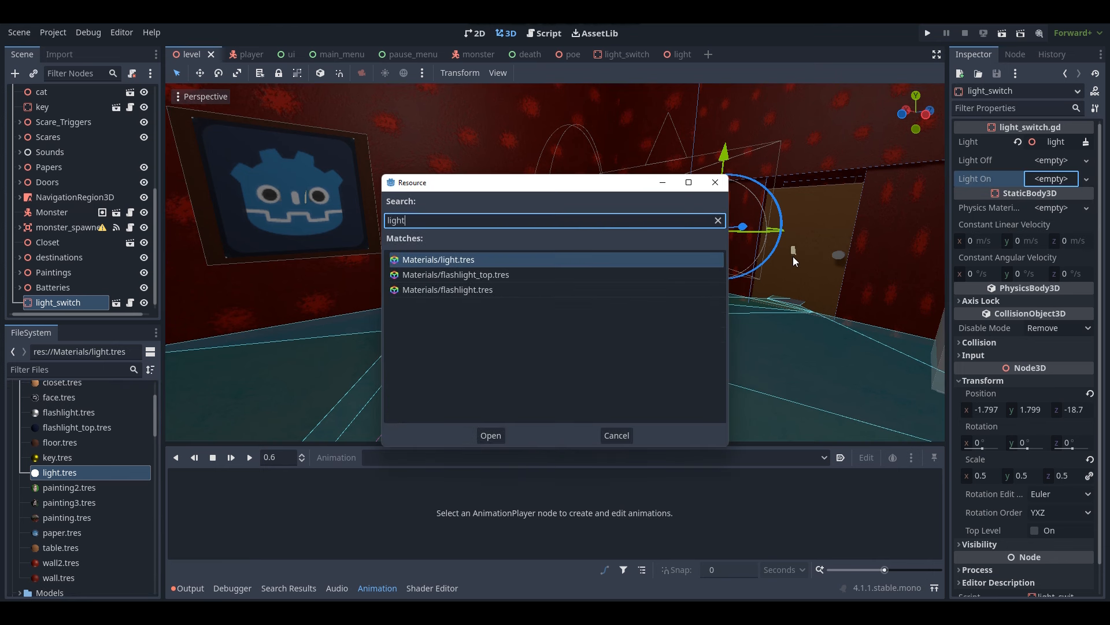
{"action": "double_click", "coordinate": [481, 259]}
{"action": "right_click_drag", "start_coordinate": [759, 311], "coordinate": [770, 317]}
{"action": "key", "text": "ctrl+s"}
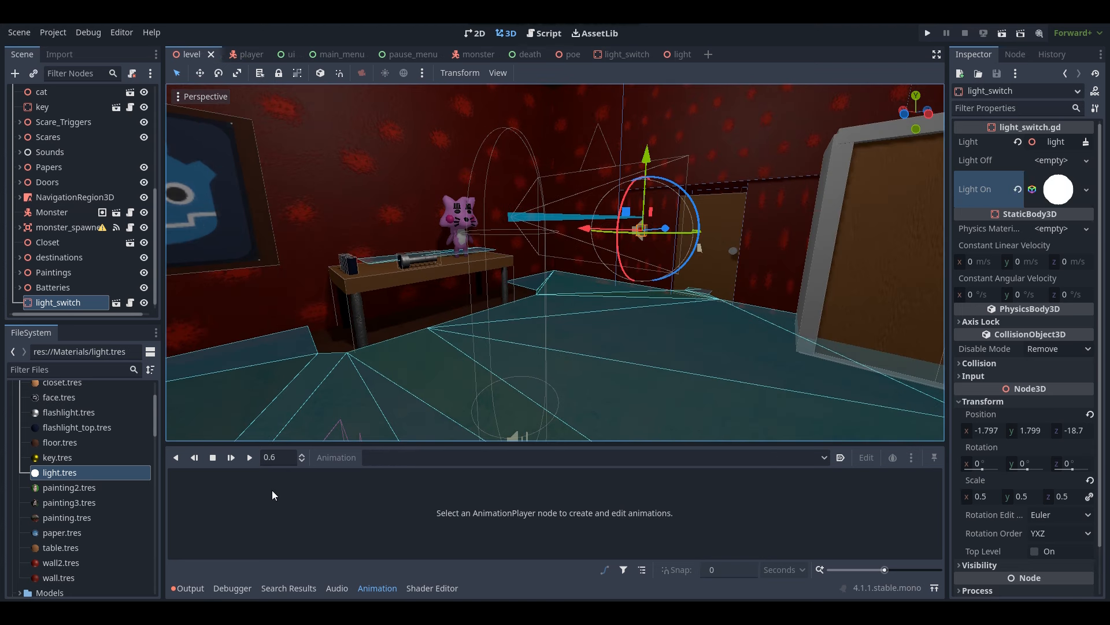
Create a new StandardMaterial3D for the light_switch's Light Off property and save the level
{"action": "scroll", "coordinate": [42, 493], "scroll_direction": "up", "scroll_amount": 3}
{"action": "scroll", "coordinate": [43, 493], "scroll_direction": "down", "scroll_amount": 2}
{"action": "left_click", "coordinate": [1052, 163]}
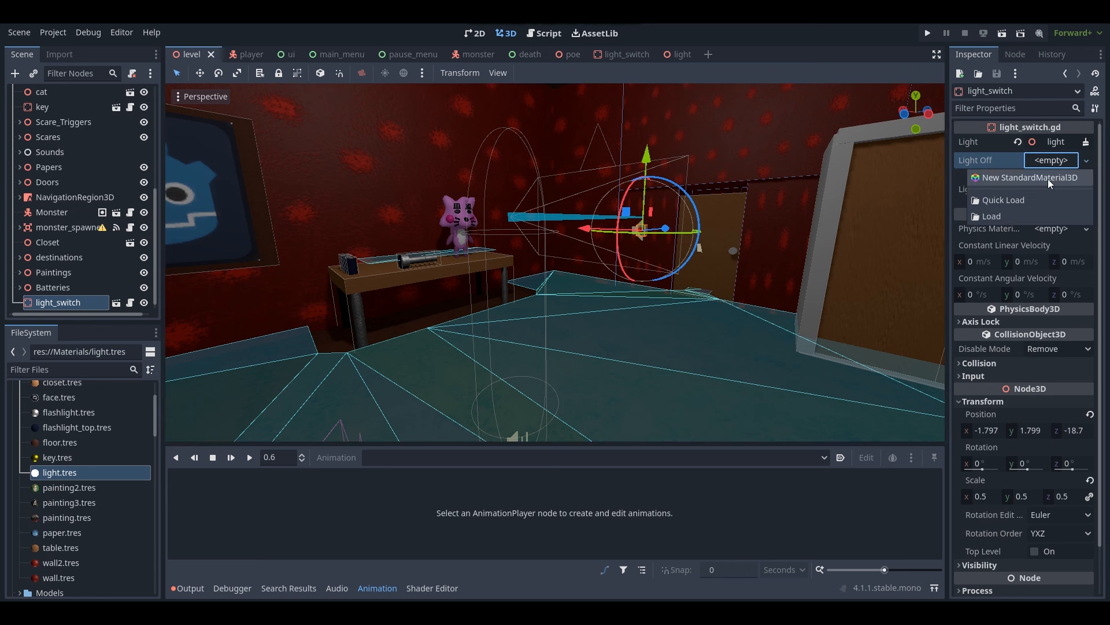
{"action": "left_click", "coordinate": [1044, 178]}
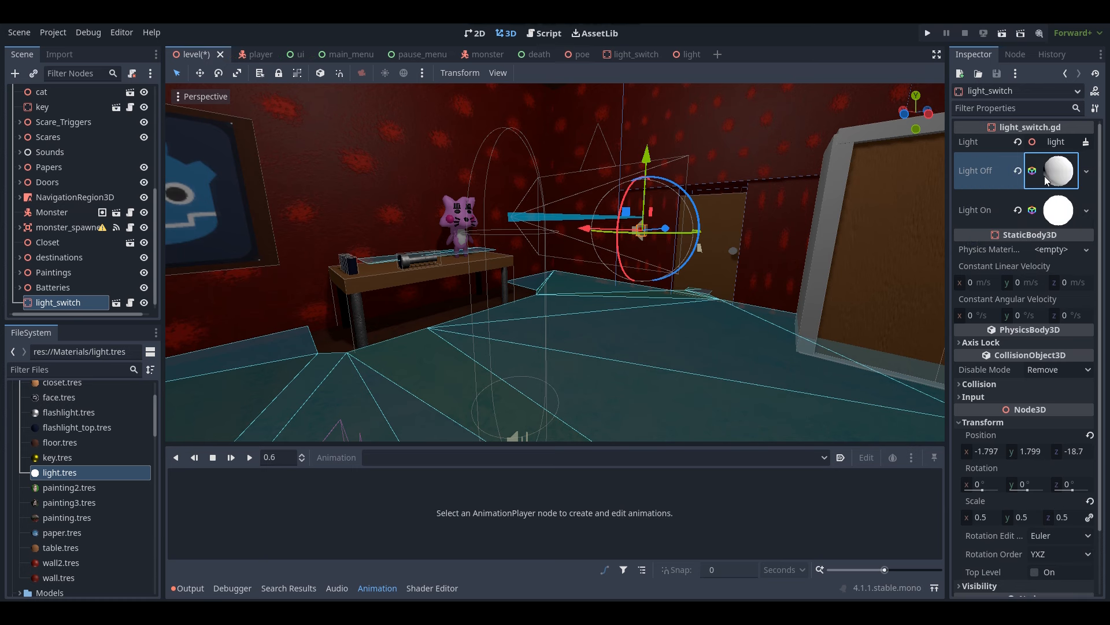
{"action": "right_click_drag", "start_coordinate": [810, 243], "coordinate": [767, 235]}
{"action": "key", "text": "w"}
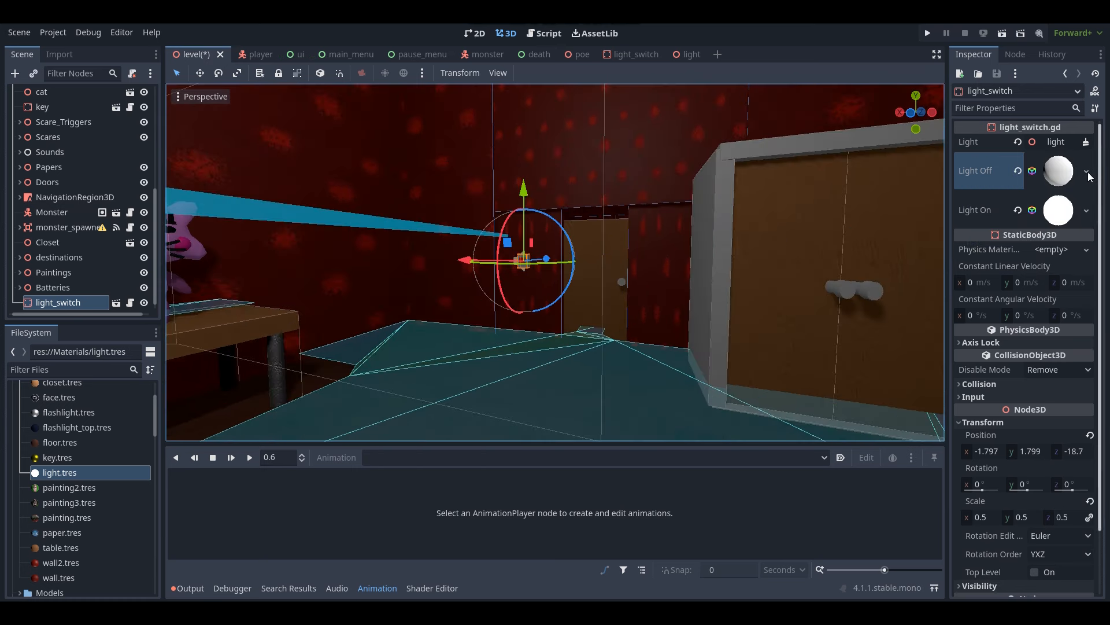
{"action": "key", "text": "ctrl+s"}
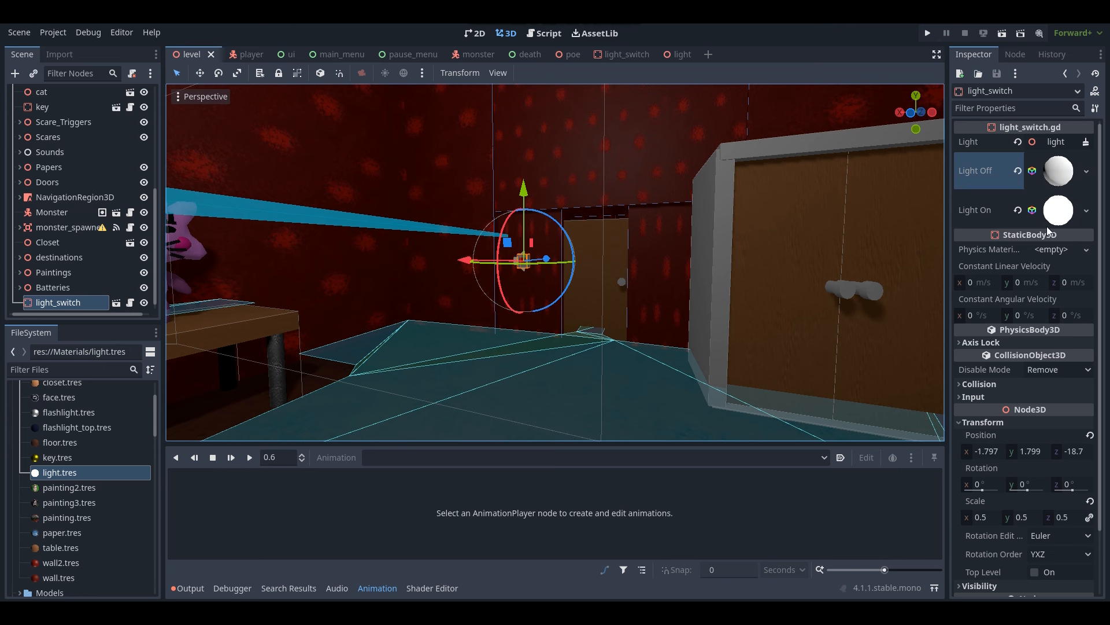
Check the shading settings of the Light On material
{"action": "left_click", "coordinate": [1063, 215]}
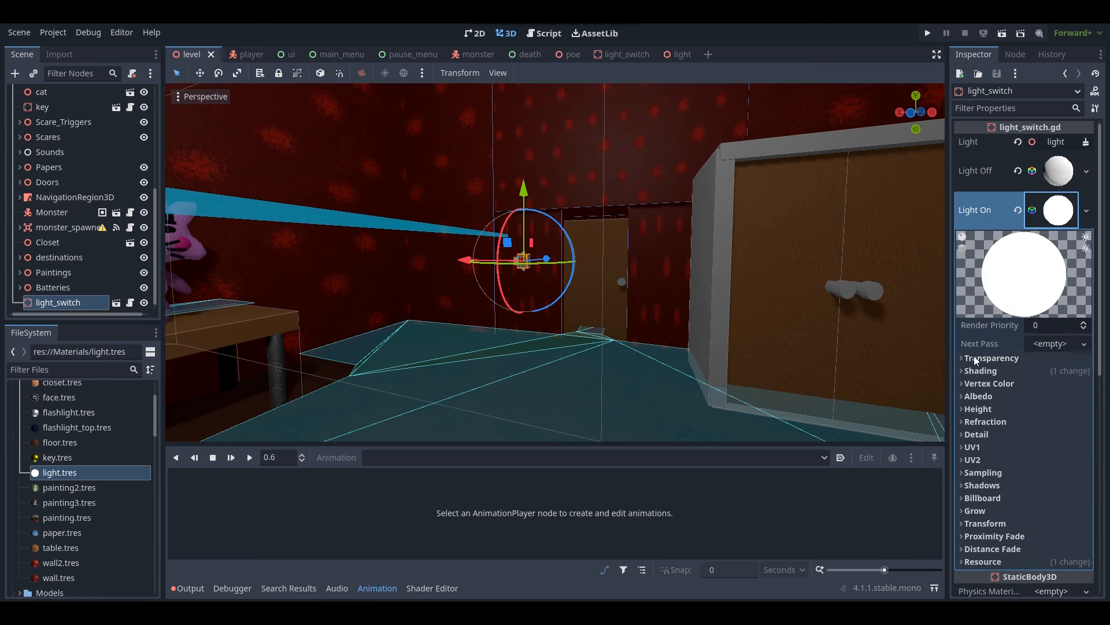
{"action": "left_click", "coordinate": [983, 370]}
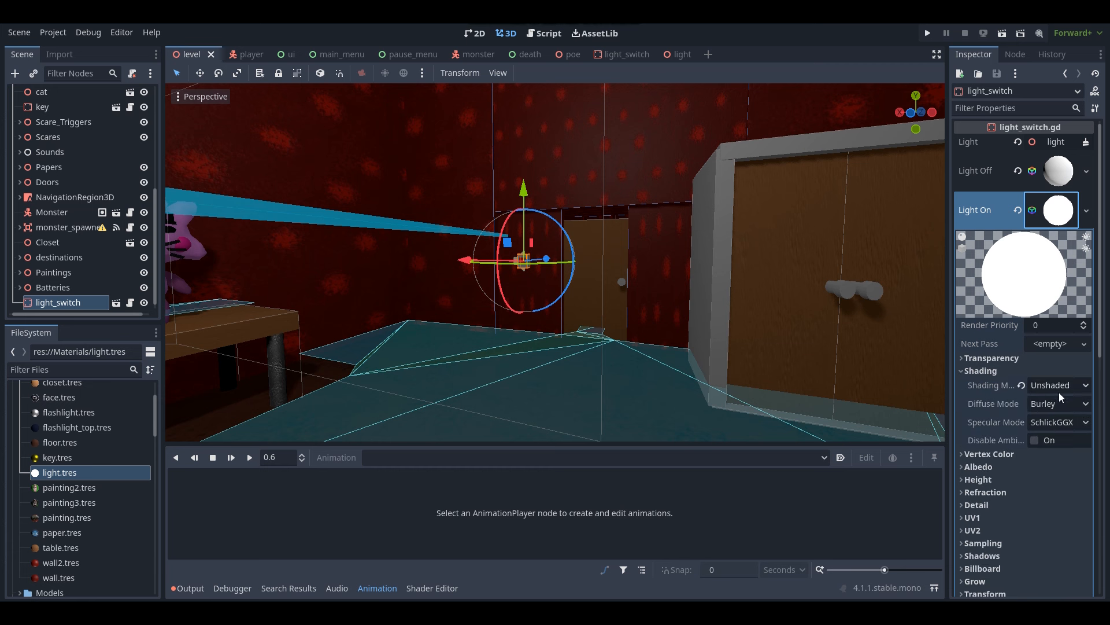
{"action": "left_click", "coordinate": [993, 371]}
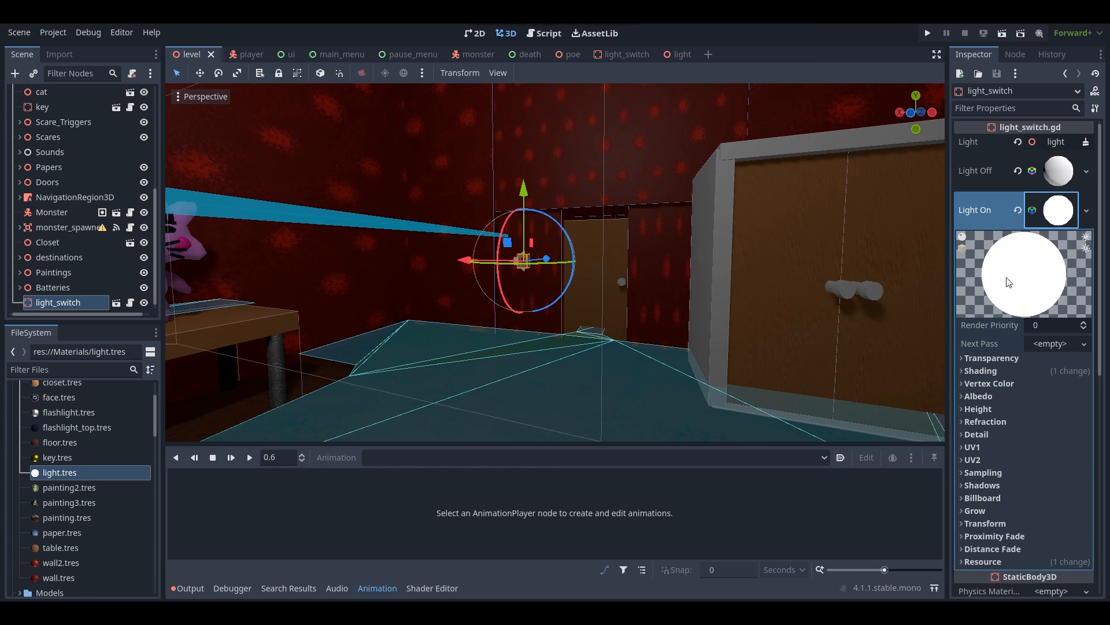
{"action": "left_click", "coordinate": [1060, 213]}
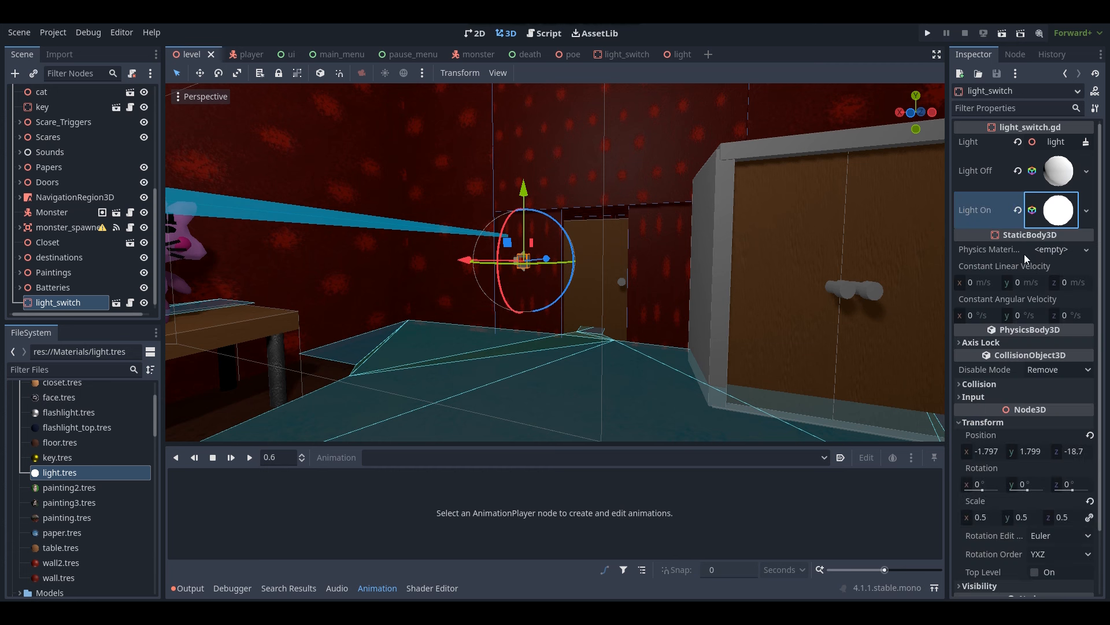
Check the albedo and shading settings of the light_switch's Light Off material
{"action": "left_click", "coordinate": [1067, 178]}
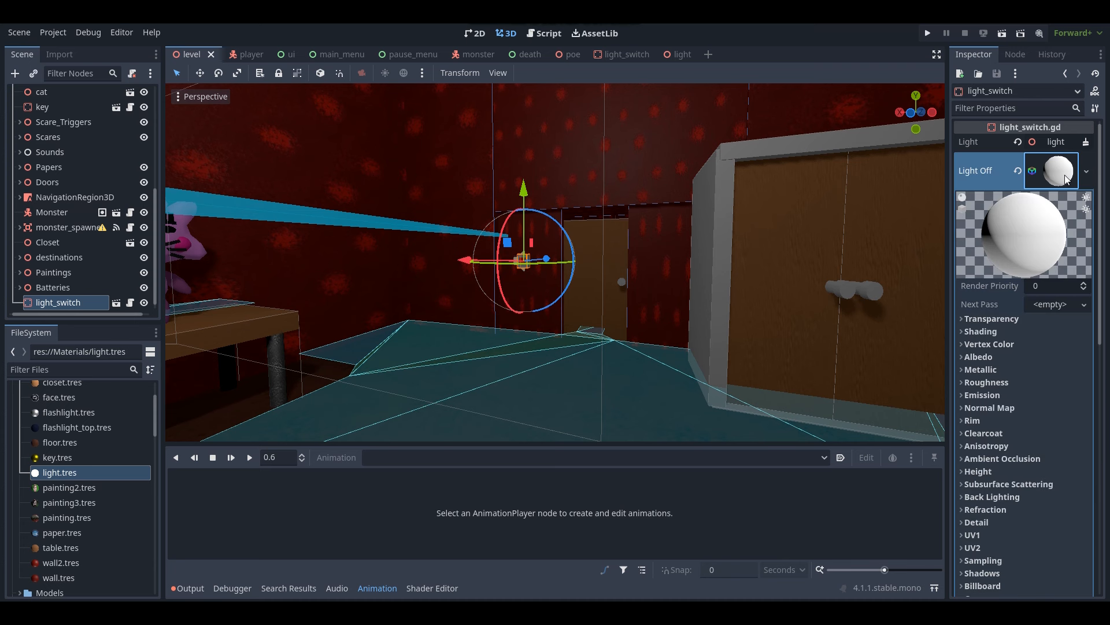
{"action": "left_click", "coordinate": [1009, 357]}
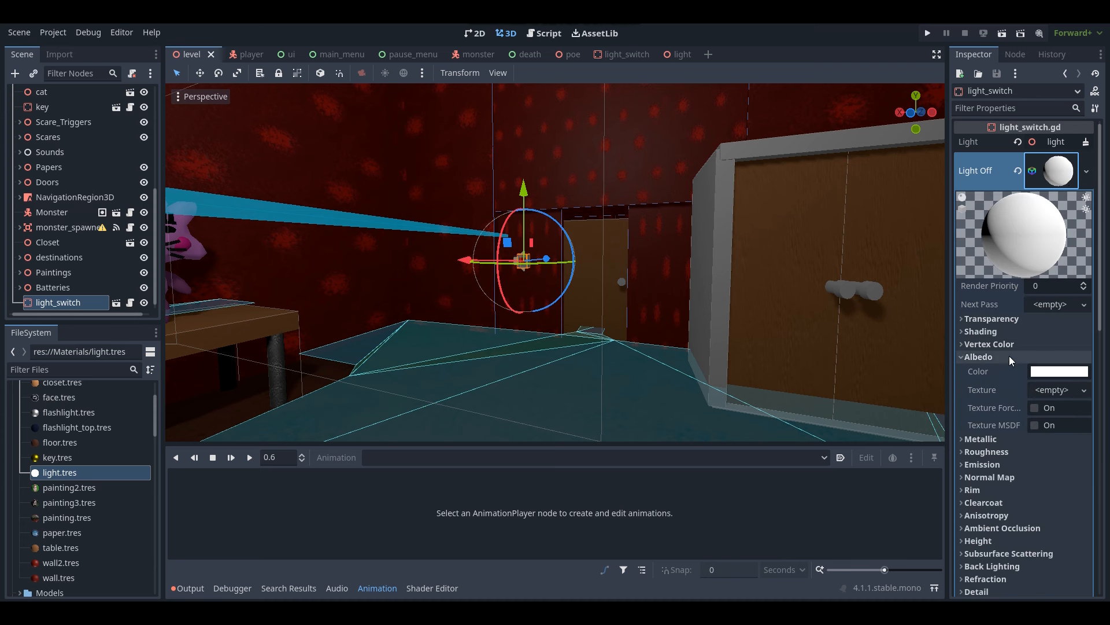
{"action": "left_click", "coordinate": [994, 357]}
{"action": "left_click", "coordinate": [999, 331]}
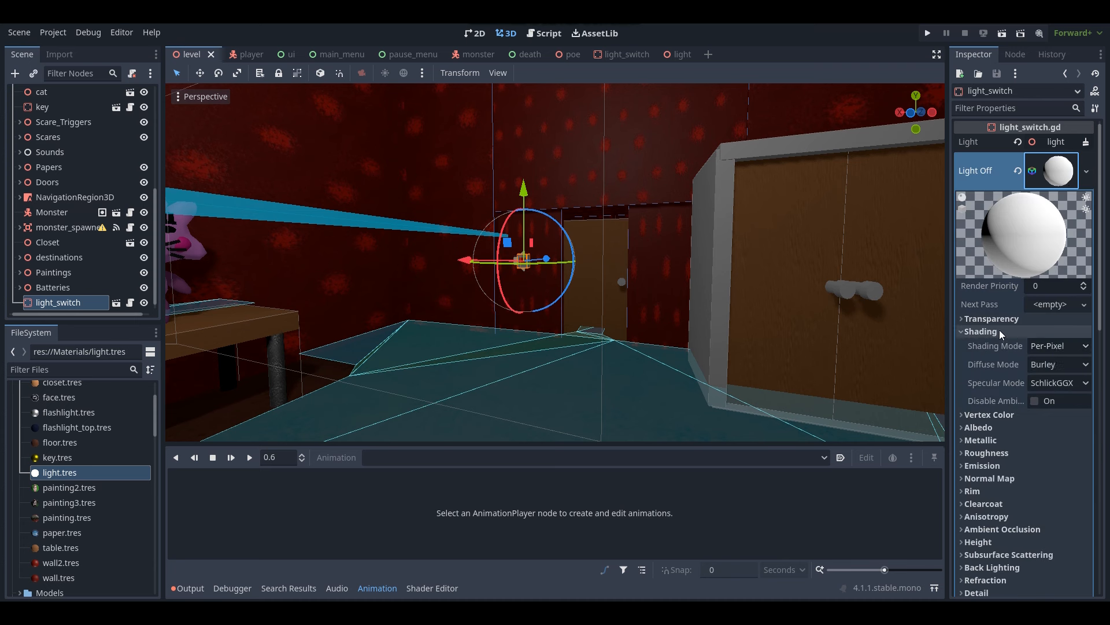
{"action": "left_click", "coordinate": [1056, 347]}
{"action": "left_click", "coordinate": [1053, 348]}
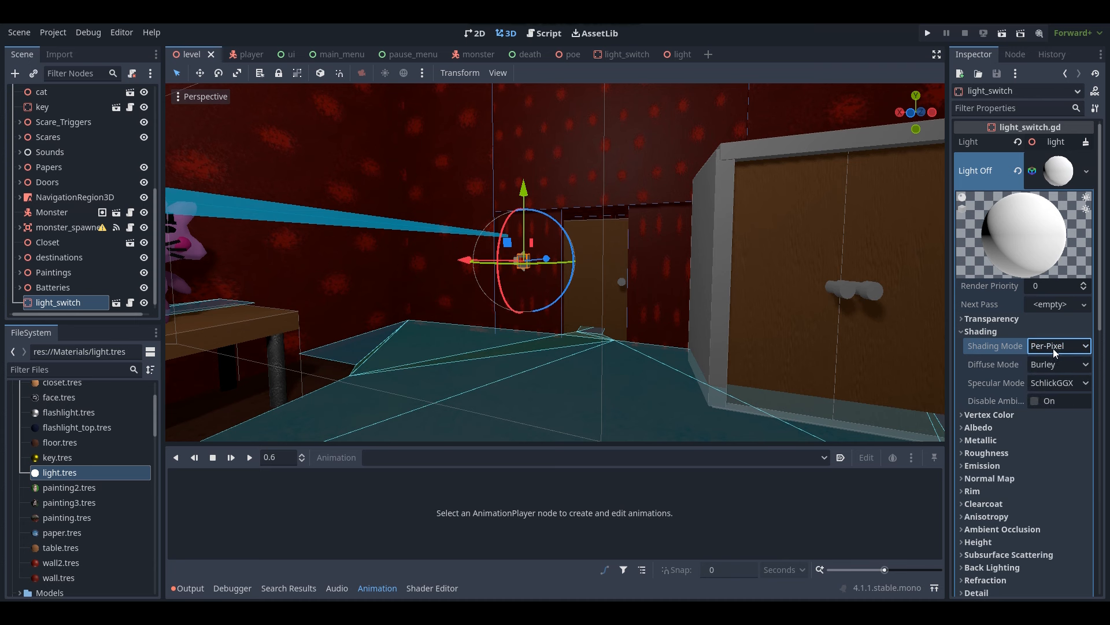
{"action": "left_click", "coordinate": [1059, 175]}
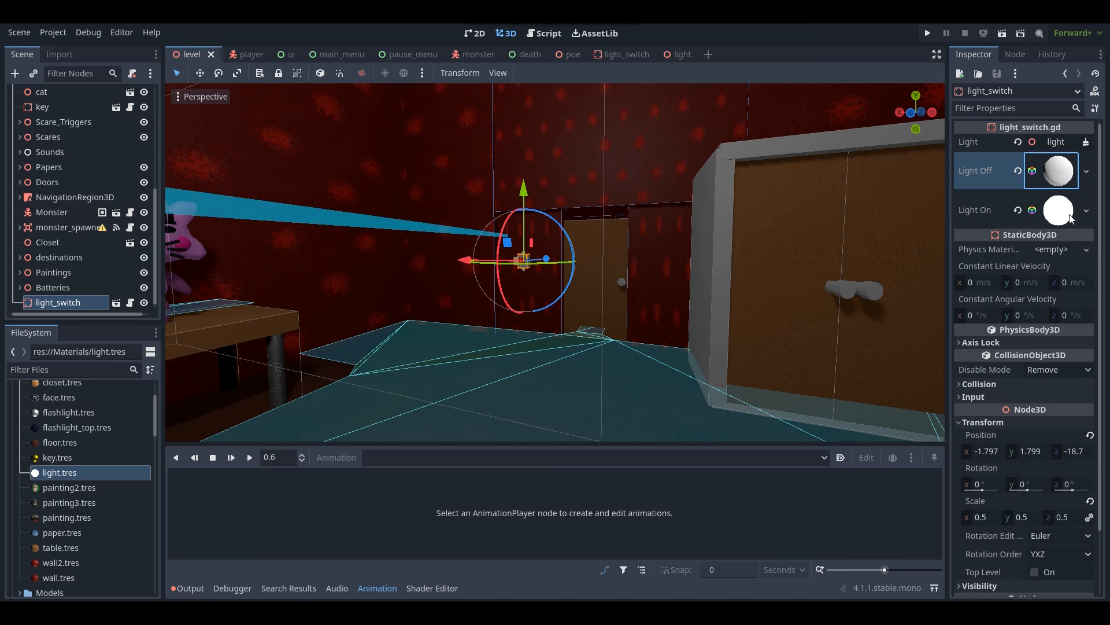
Examine the placed light_switch and its surroundings on the level's wall up close
{"action": "right_click_drag", "start_coordinate": [694, 261], "coordinate": [688, 223]}
{"action": "key", "text": "s"}
{"action": "right_click_drag", "start_coordinate": [630, 249], "coordinate": [631, 311]}
{"action": "key", "text": "w"}
{"action": "key", "text": "s"}
{"action": "right_click_drag", "start_coordinate": [527, 236], "coordinate": [521, 243]}
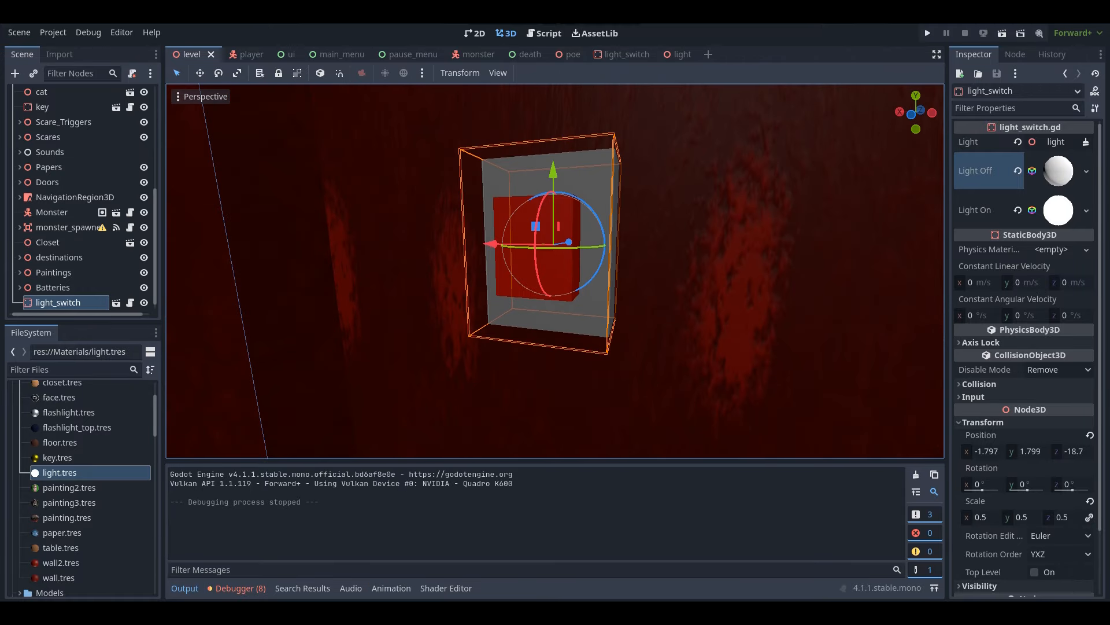
{"action": "right_click_drag", "start_coordinate": [520, 243], "coordinate": [520, 243]}
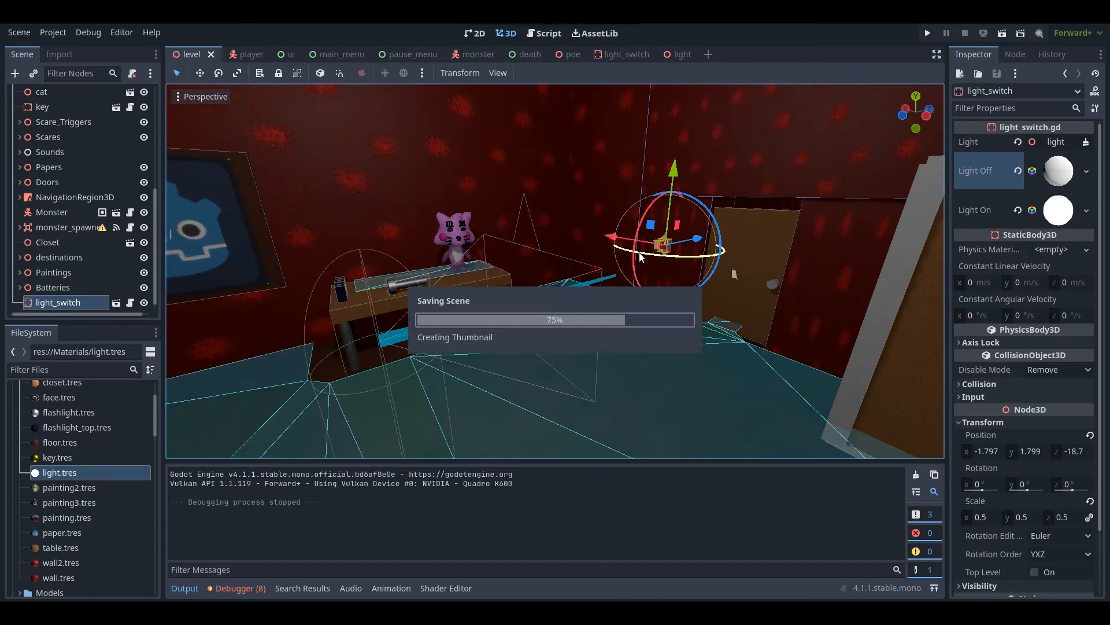
Check in raycast.gd which method the player's raycast calls on objects it hits
{"action": "left_click", "coordinate": [546, 33]}
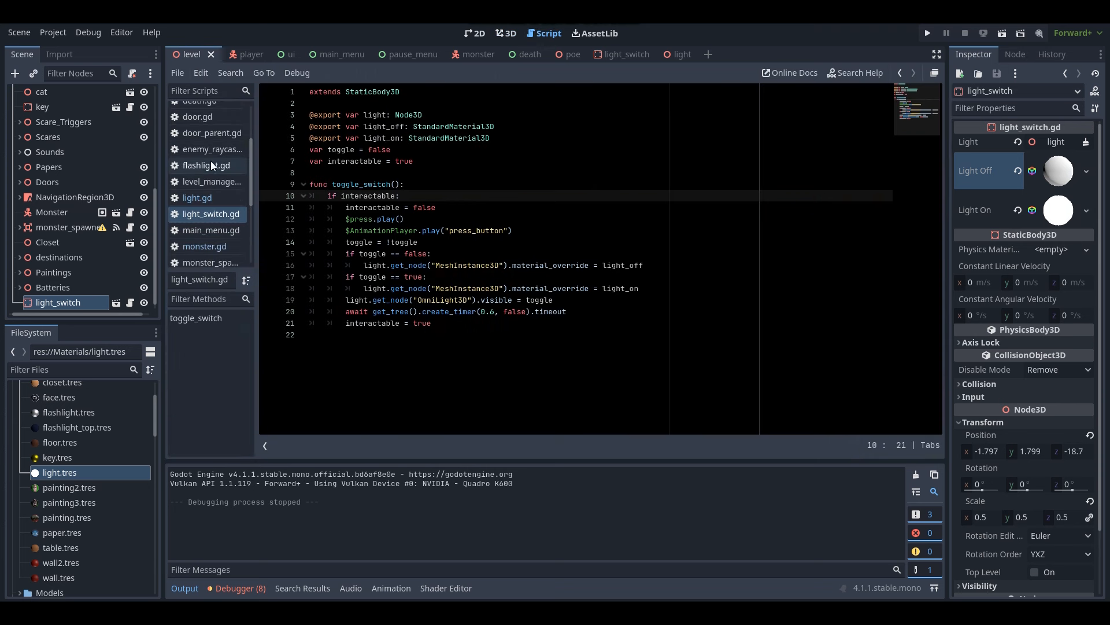
{"action": "scroll", "coordinate": [212, 247], "scroll_direction": "down", "scroll_amount": 5}
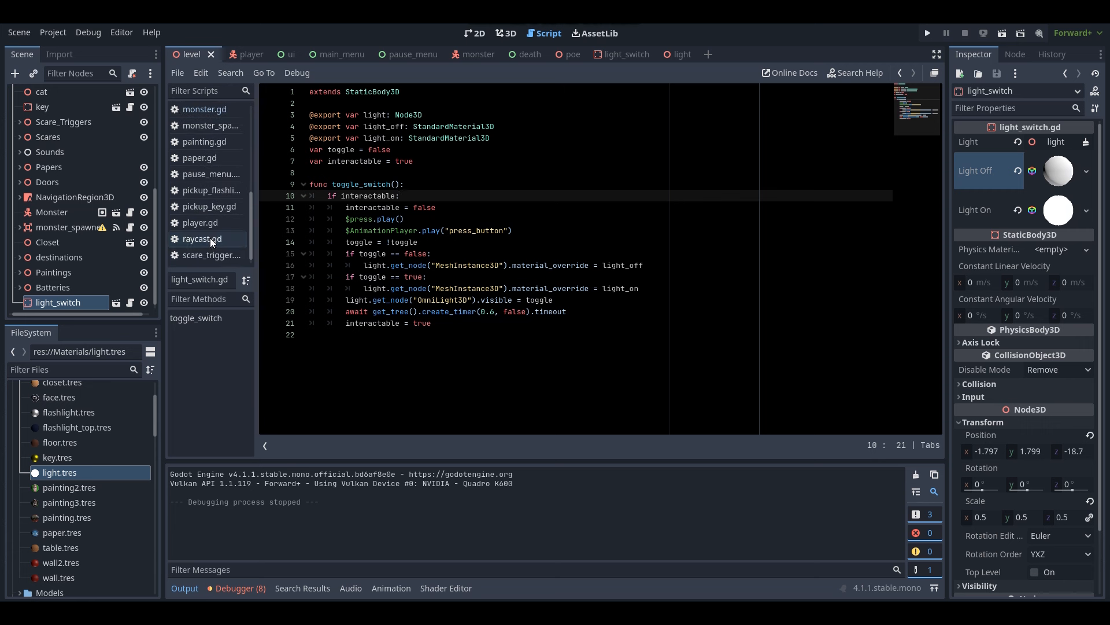
{"action": "left_click", "coordinate": [210, 238]}
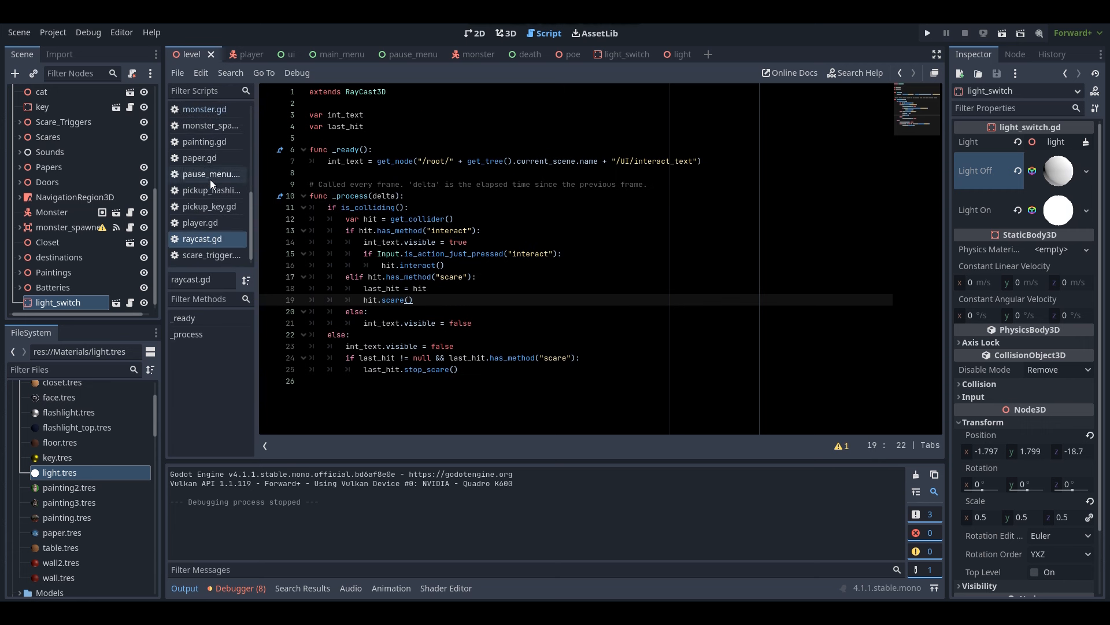
{"action": "scroll", "coordinate": [210, 180], "scroll_direction": "up", "scroll_amount": 5}
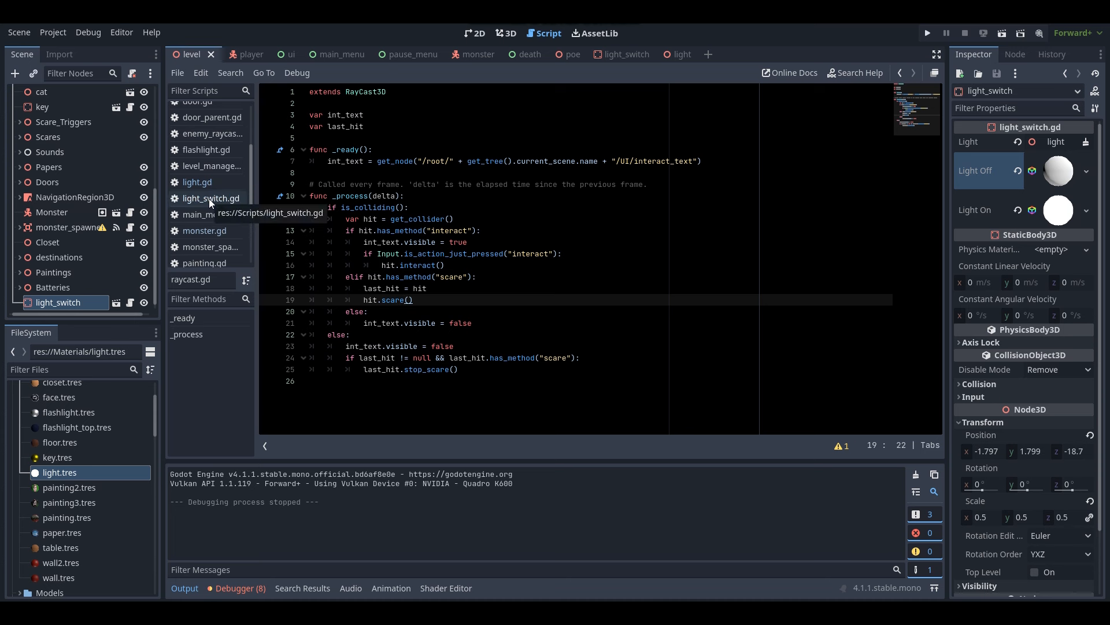
Rename the toggle_switch function in light_switch.gd to interact
{"action": "left_click", "coordinate": [209, 199]}
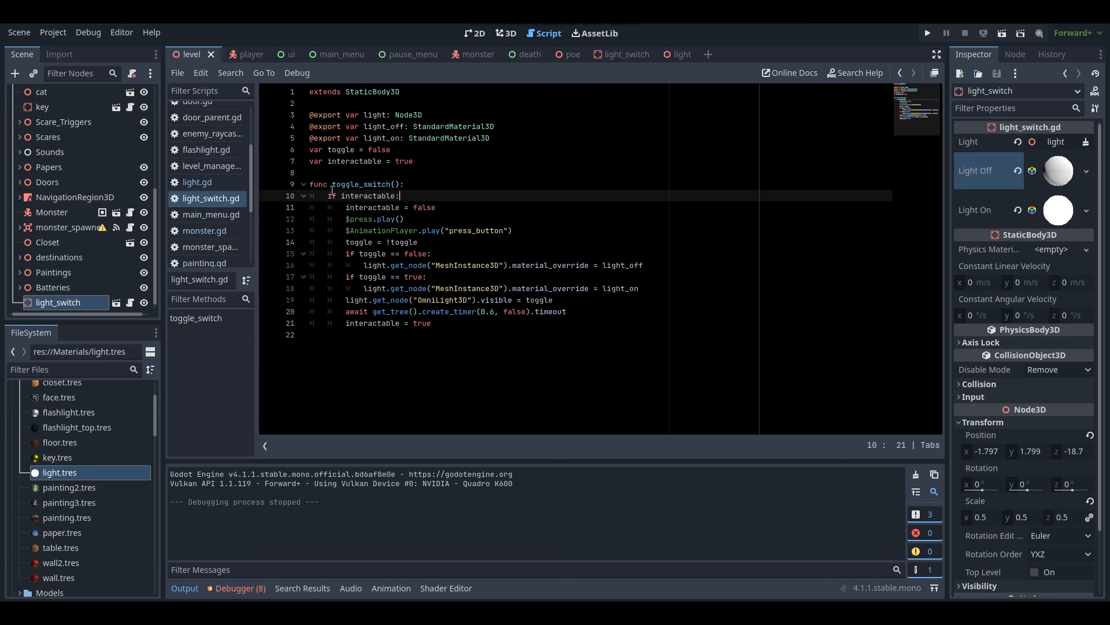
{"action": "left_click_drag", "start_coordinate": [391, 184], "coordinate": [332, 184]}
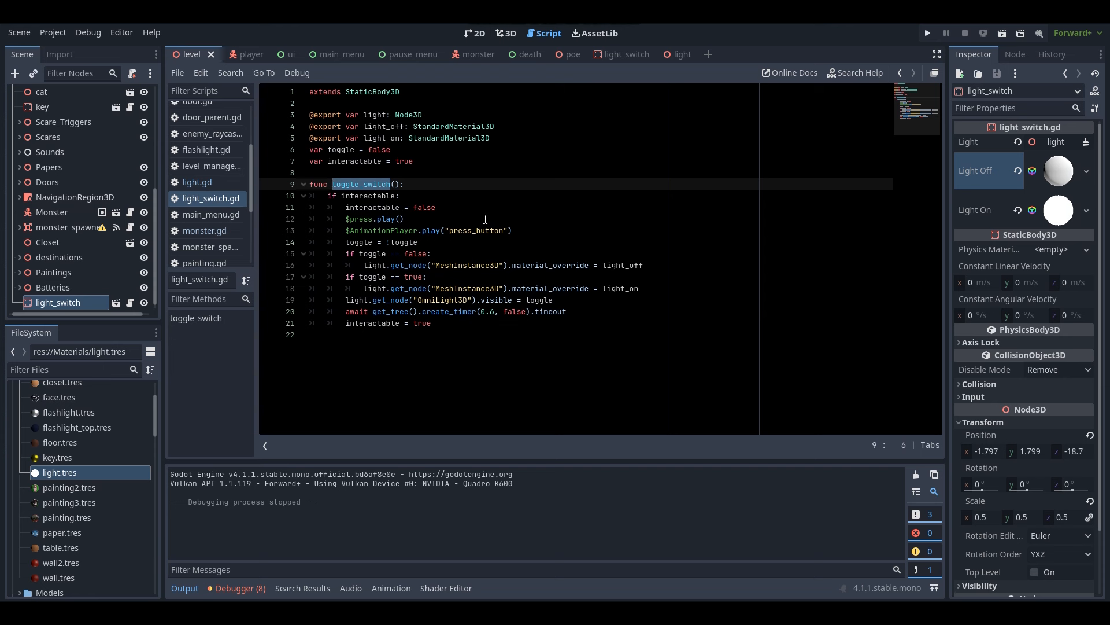
{"action": "type", "text": "interact\"):"}
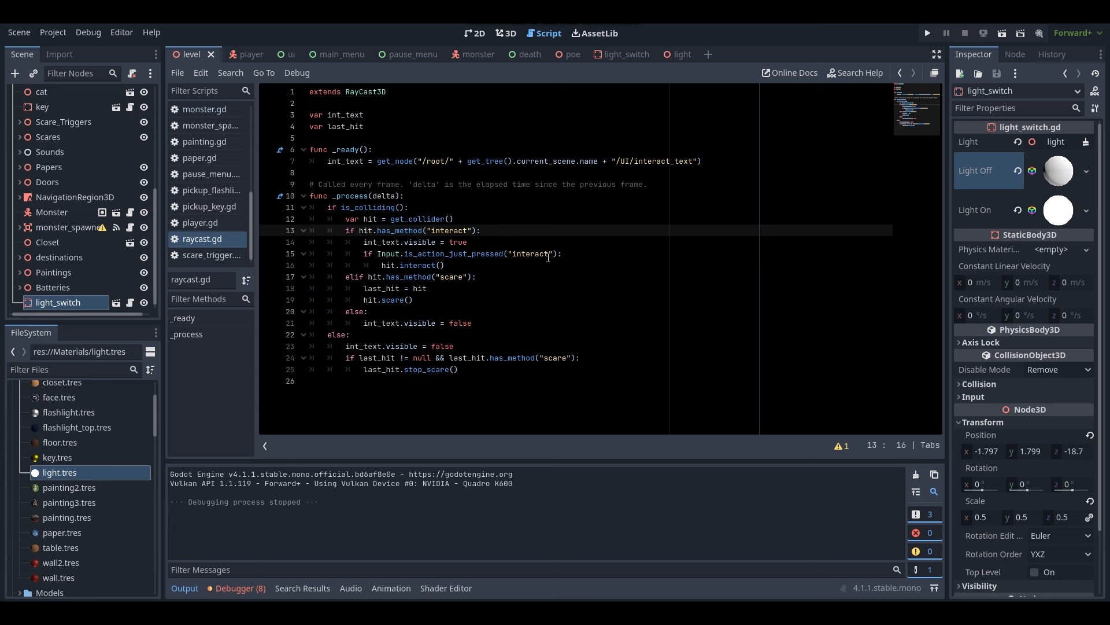
Compare the hit.interact() call in raycast.gd with the interact function in light_switch.gd
{"action": "left_click", "coordinate": [414, 265]}
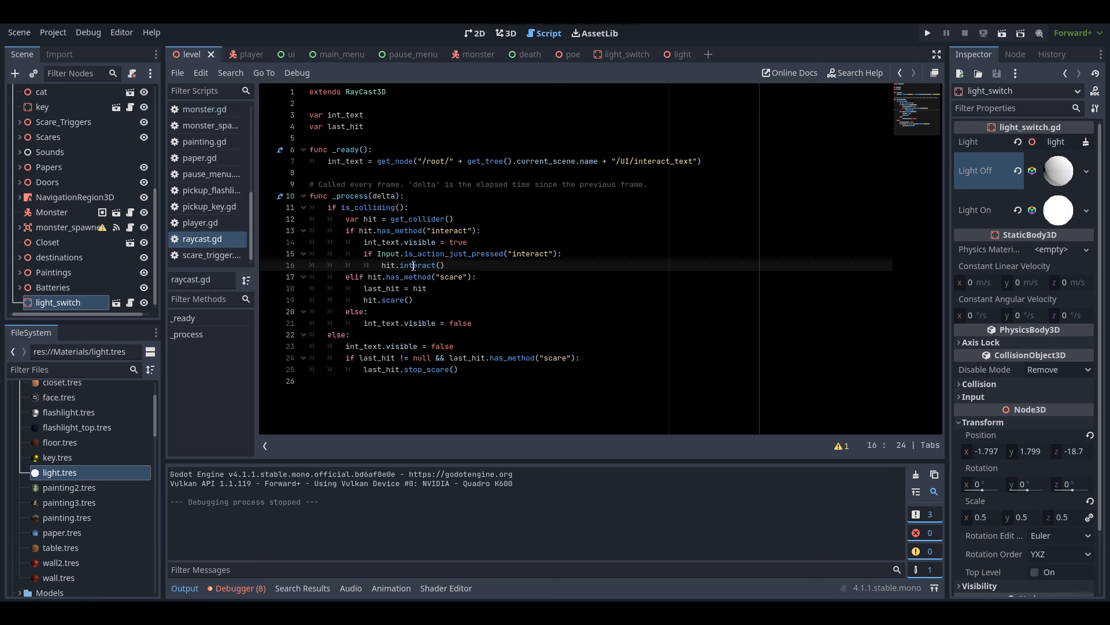
{"action": "left_click_drag", "start_coordinate": [385, 265], "coordinate": [445, 264]}
{"action": "left_click", "coordinate": [239, 242]}
{"action": "scroll", "coordinate": [207, 196], "scroll_direction": "up", "scroll_amount": 3}
{"action": "left_click", "coordinate": [199, 218]}
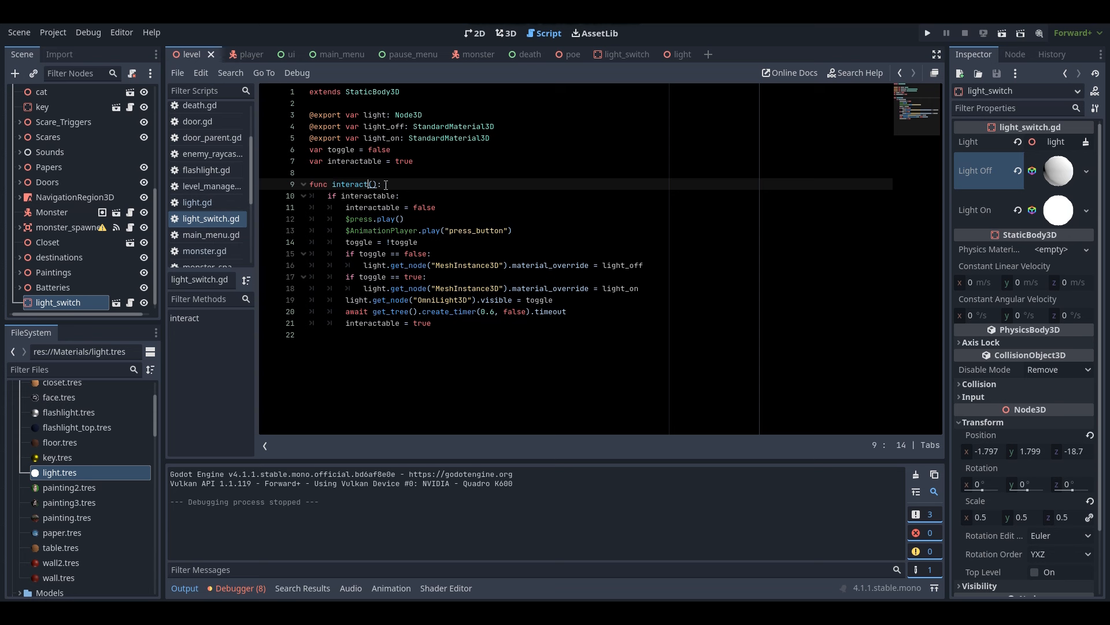
{"action": "scroll", "coordinate": [217, 207], "scroll_direction": "down", "scroll_amount": 3}
{"action": "scroll", "coordinate": [216, 215], "scroll_direction": "down", "scroll_amount": 2}
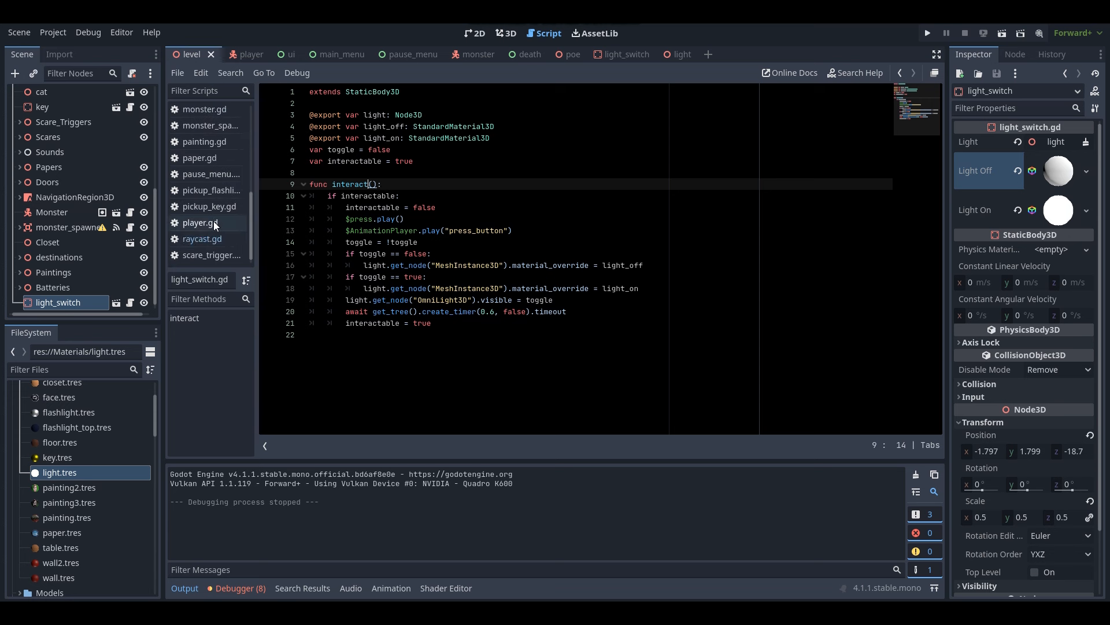
{"action": "left_click", "coordinate": [204, 238]}
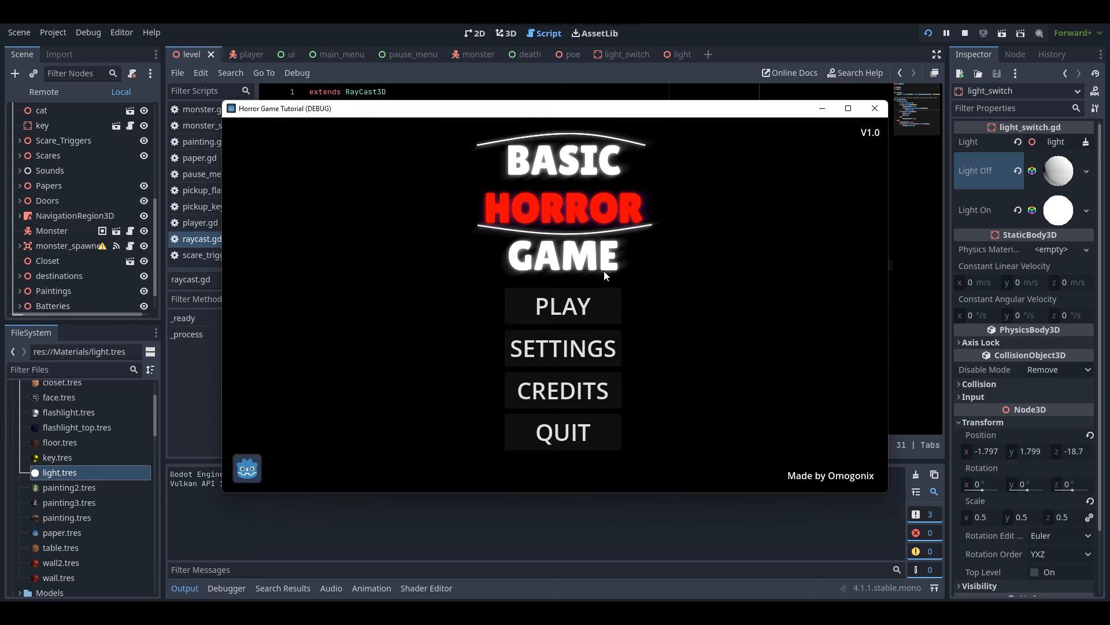
Start play in the running game and walk up to the light switch beside the door
{"action": "left_click", "coordinate": [562, 305]}
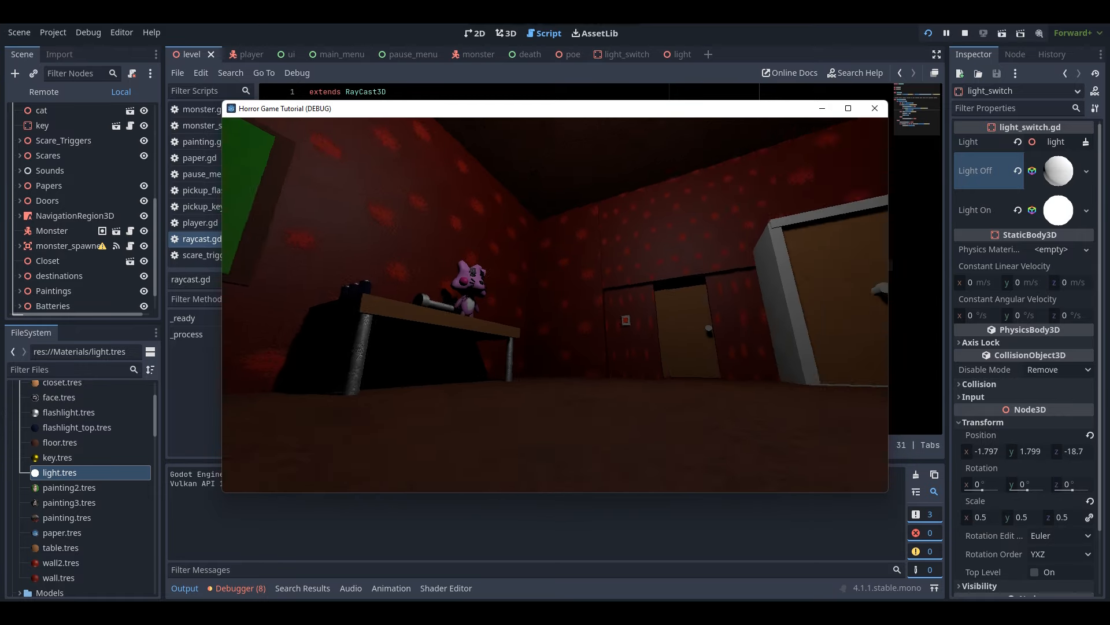
{"action": "key", "text": "w"}
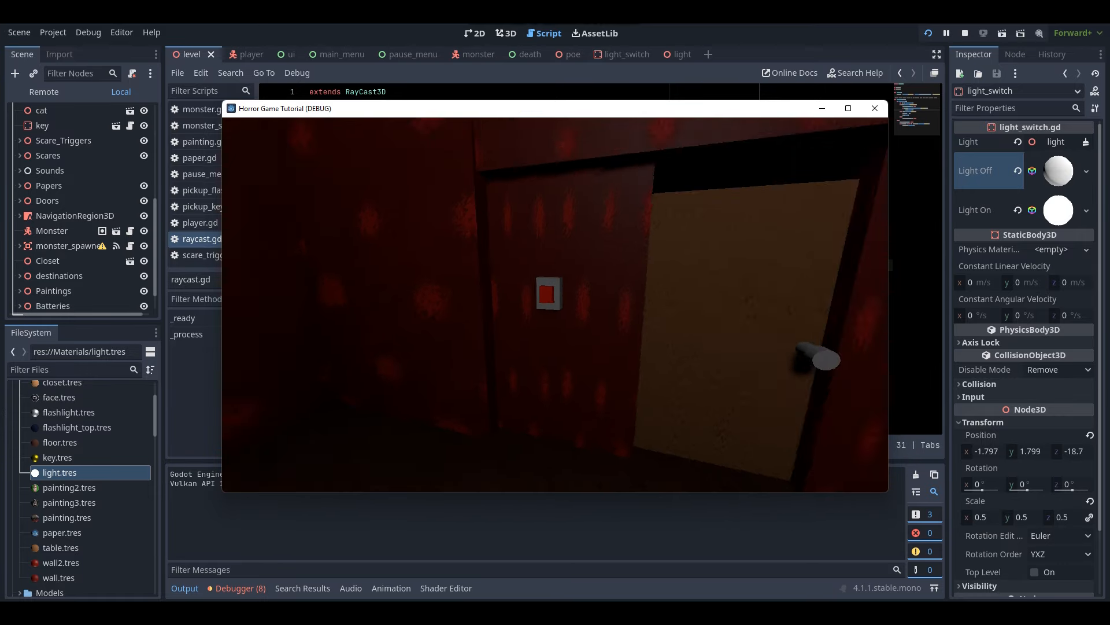
{"action": "key", "text": "s"}
{"action": "key", "text": "w"}
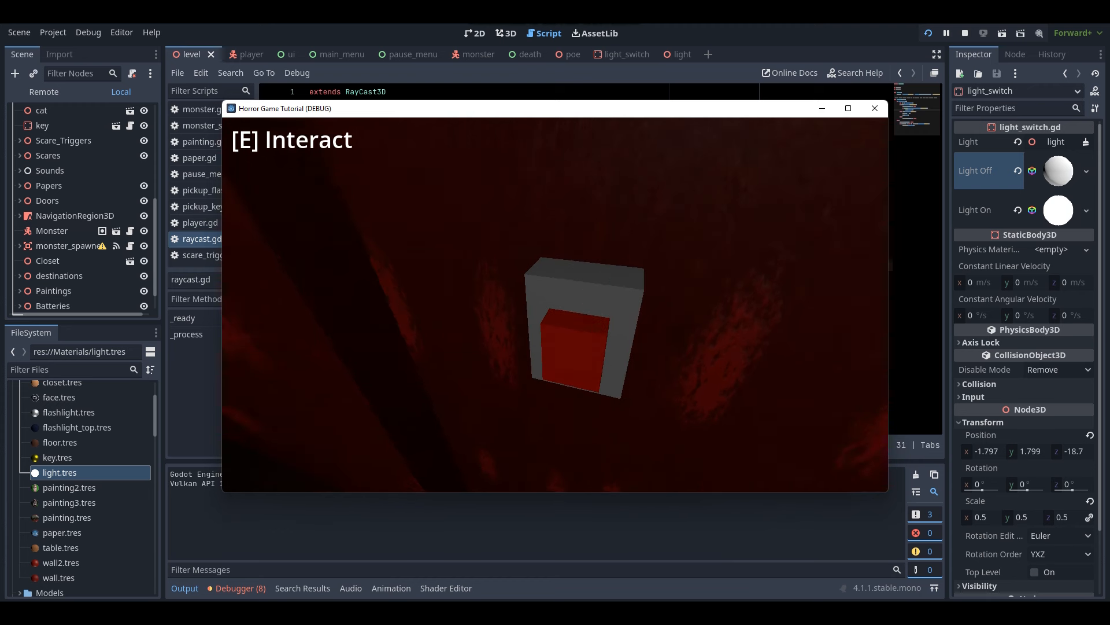
Test the light switch by toggling it repeatedly in the game, and stop the debug run
{"action": "key", "text": "e"}
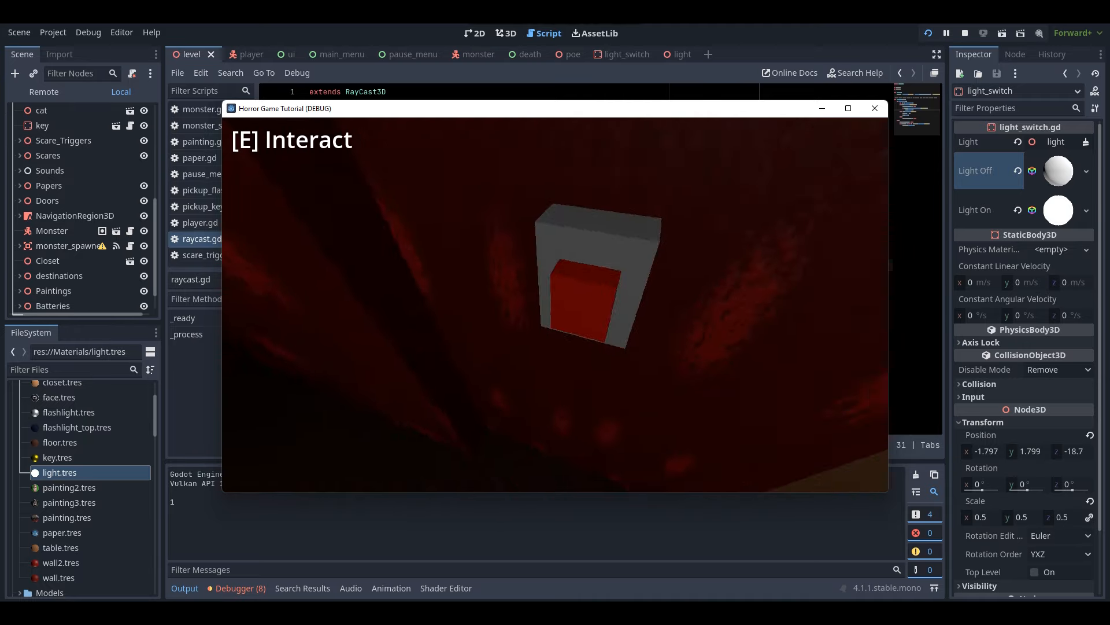
{"action": "key", "text": "e"}
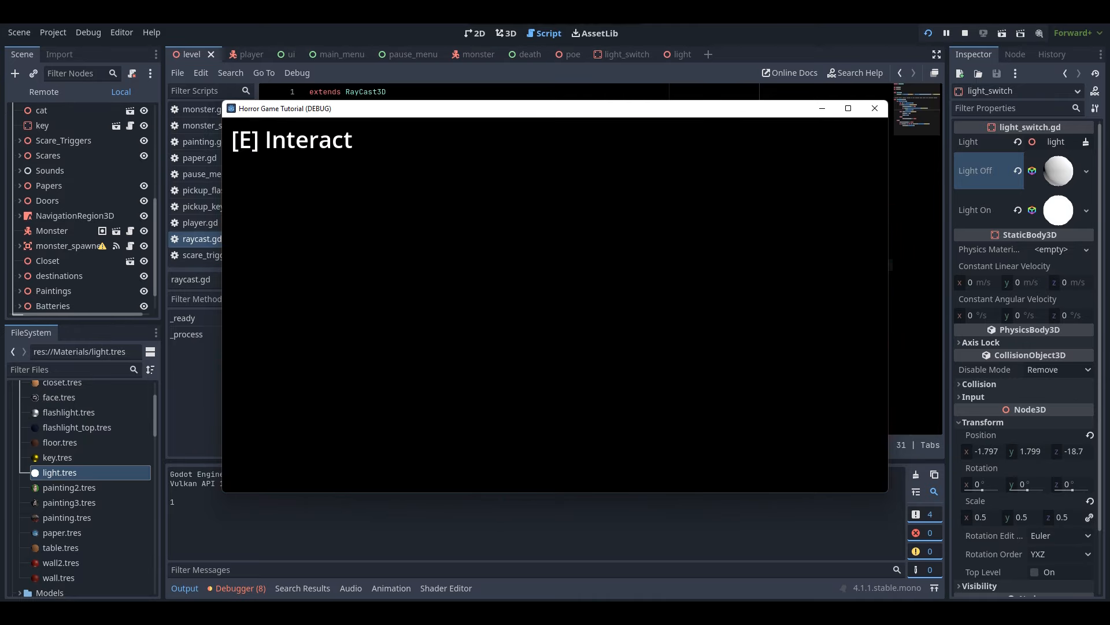
{"action": "key", "text": "e"}
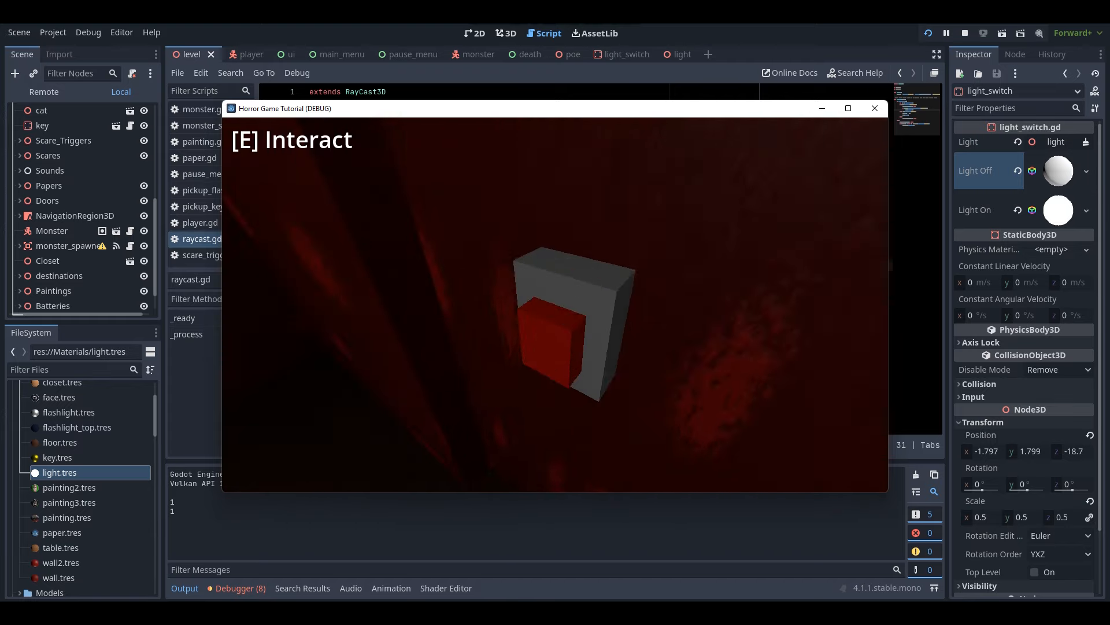
{"action": "key", "text": "e"}
{"action": "key", "text": "e"}
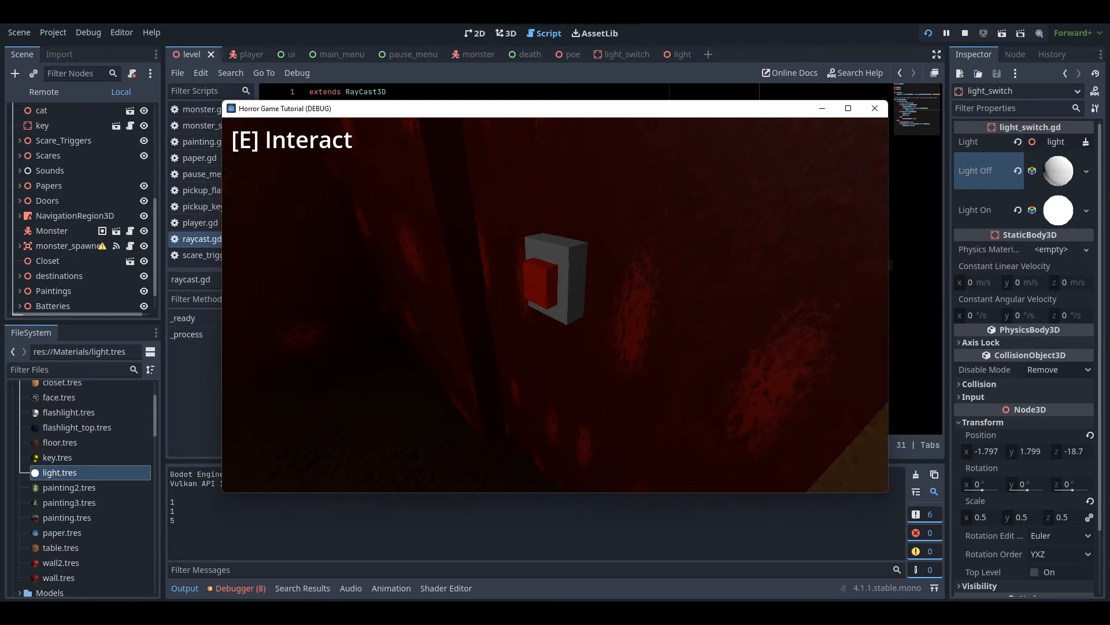
{"action": "key", "text": "e"}
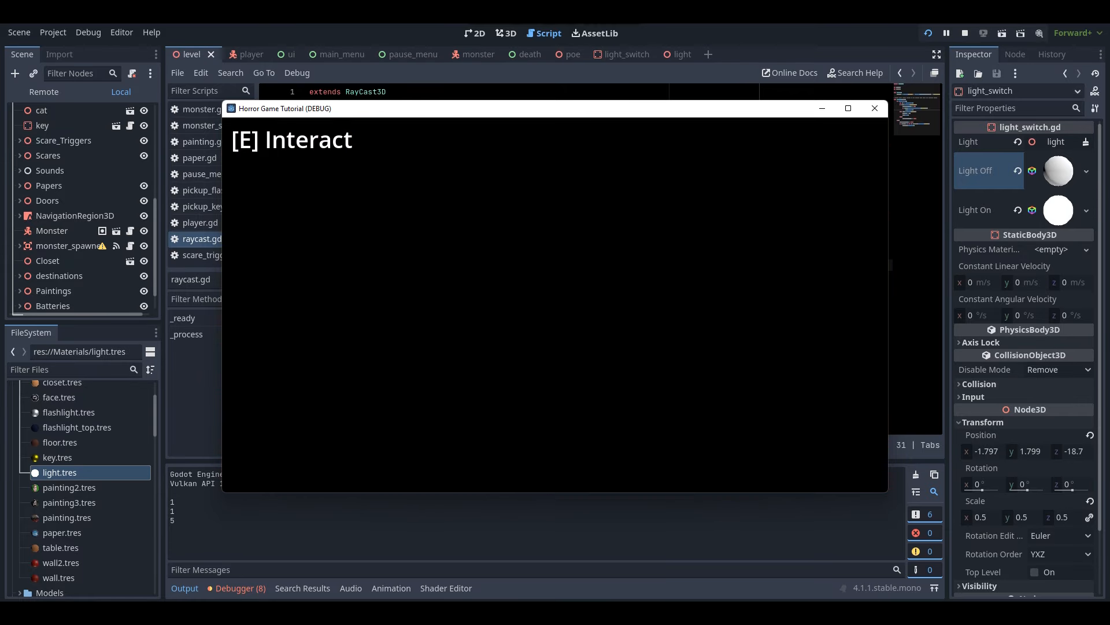
{"action": "key", "text": "e"}
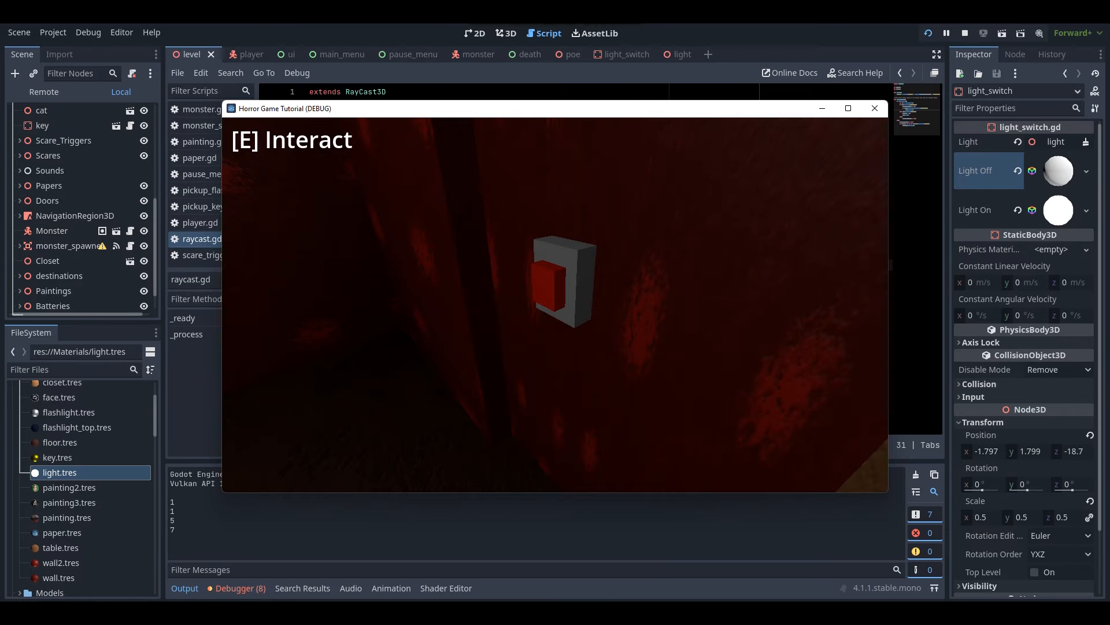
{"action": "key", "text": "e"}
{"action": "key", "text": "e"}
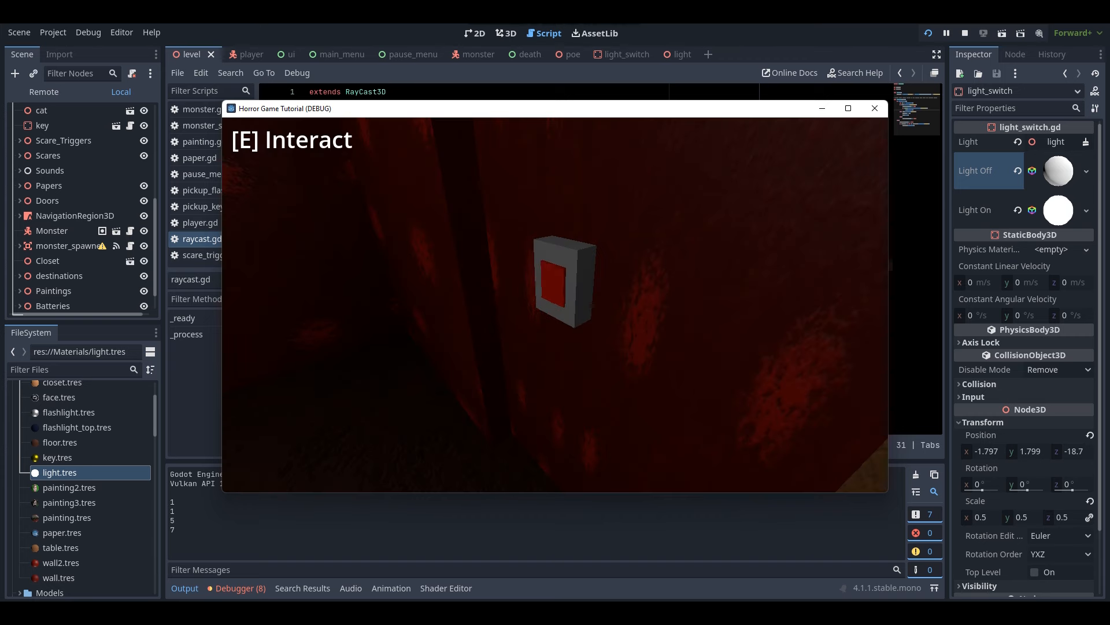
{"action": "key", "text": "e"}
{"action": "key", "text": "e"}
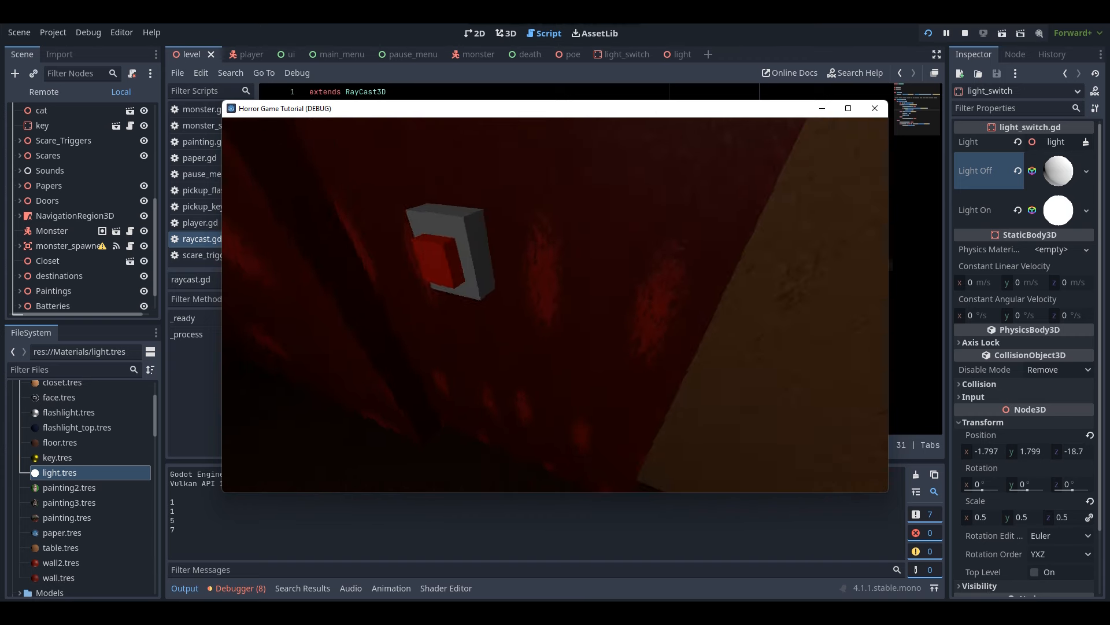
{"action": "key", "text": "F8"}
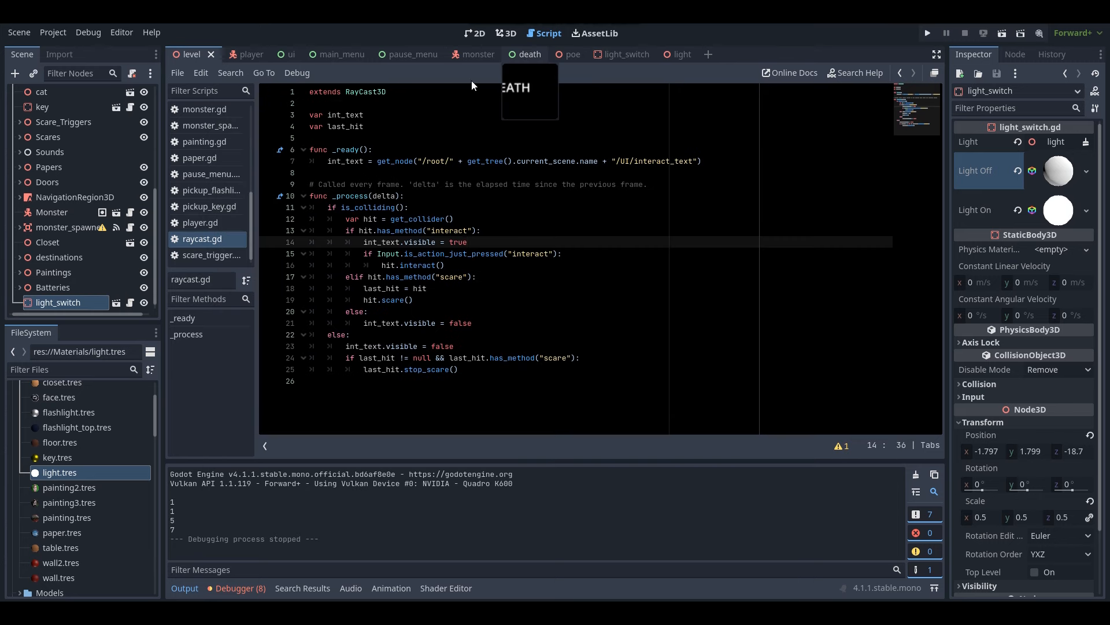
{"action": "scroll", "coordinate": [213, 151], "scroll_direction": "up", "scroll_amount": 3}
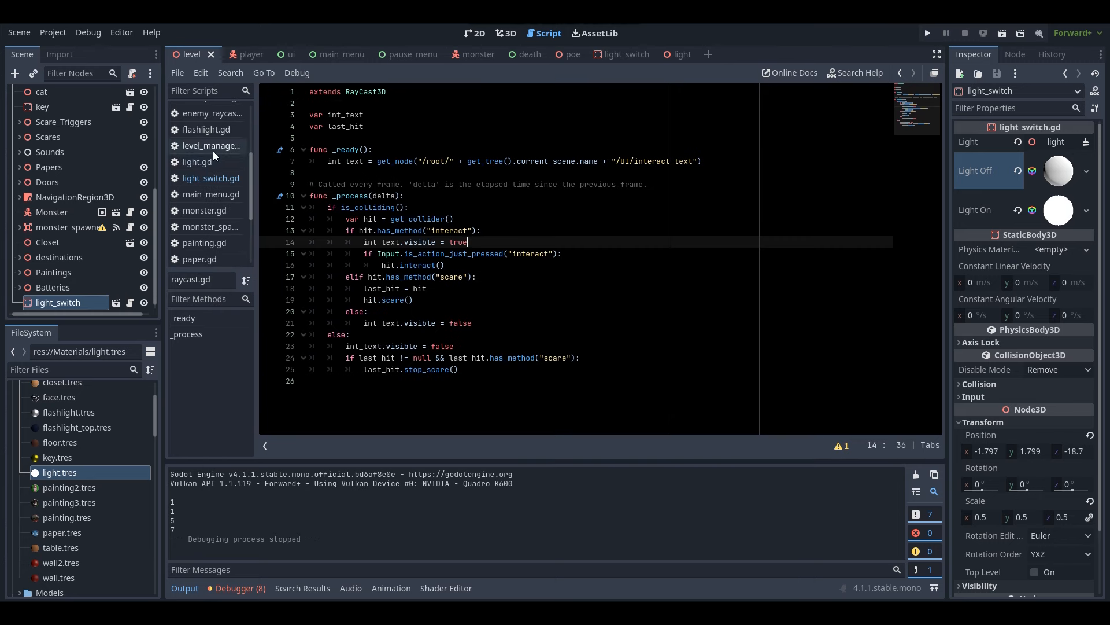
{"action": "left_click", "coordinate": [199, 178]}
{"action": "left_click", "coordinate": [311, 150]}
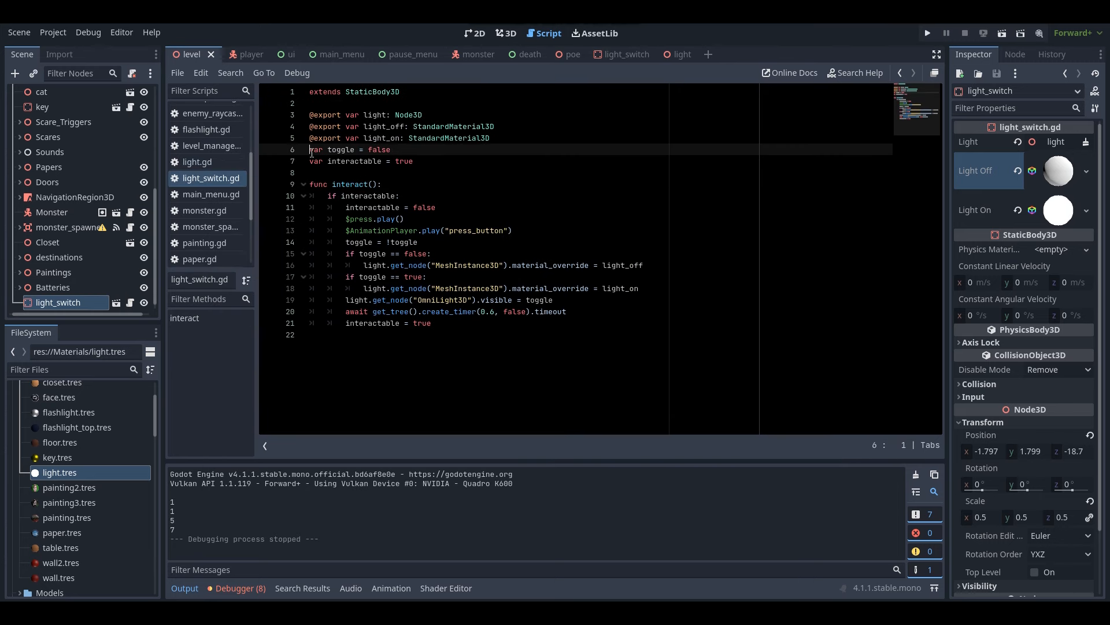
{"action": "type", "text": "@exp"}
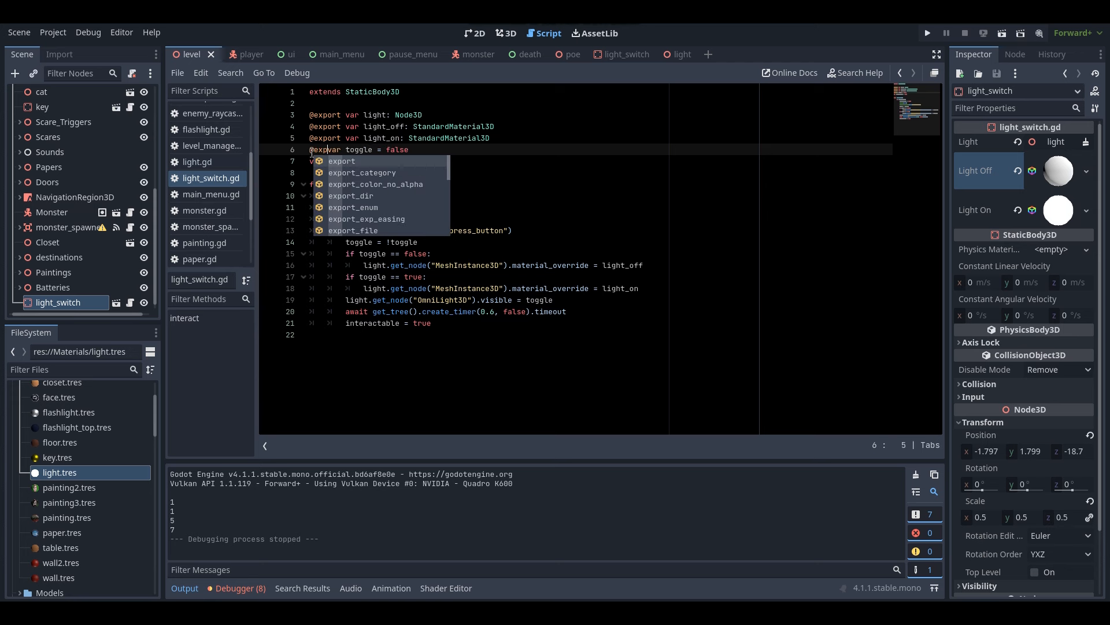
{"action": "type", "text": "ort"}
{"action": "key", "text": "Escape"}
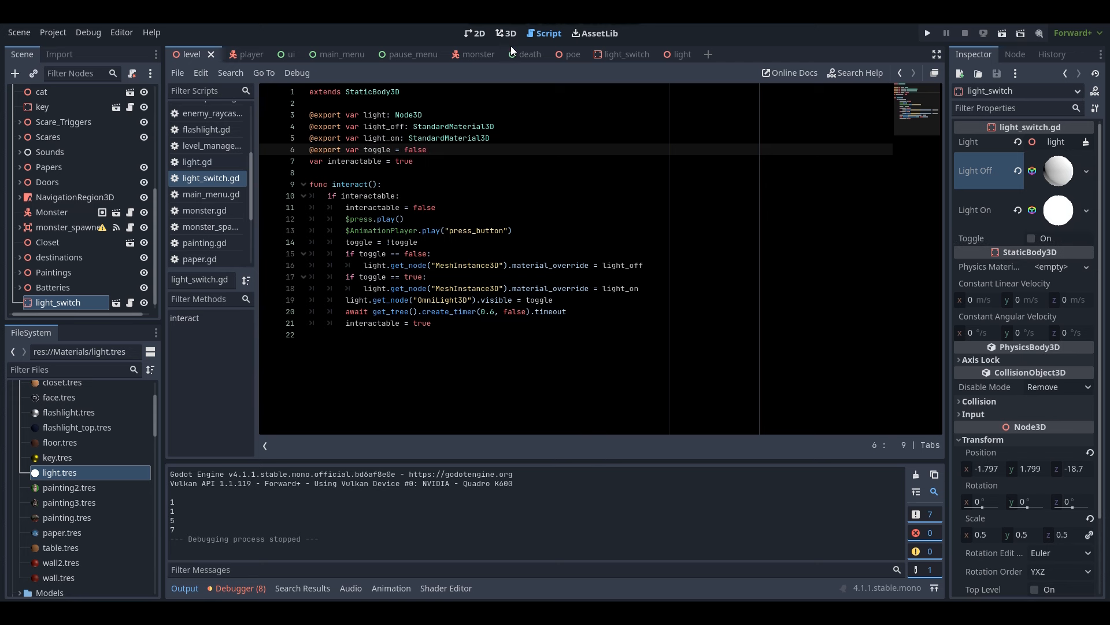
Inspect the light_switch placement on the wall beside the door in the 3D view
{"action": "left_click", "coordinate": [506, 33]}
{"action": "key", "text": "f"}
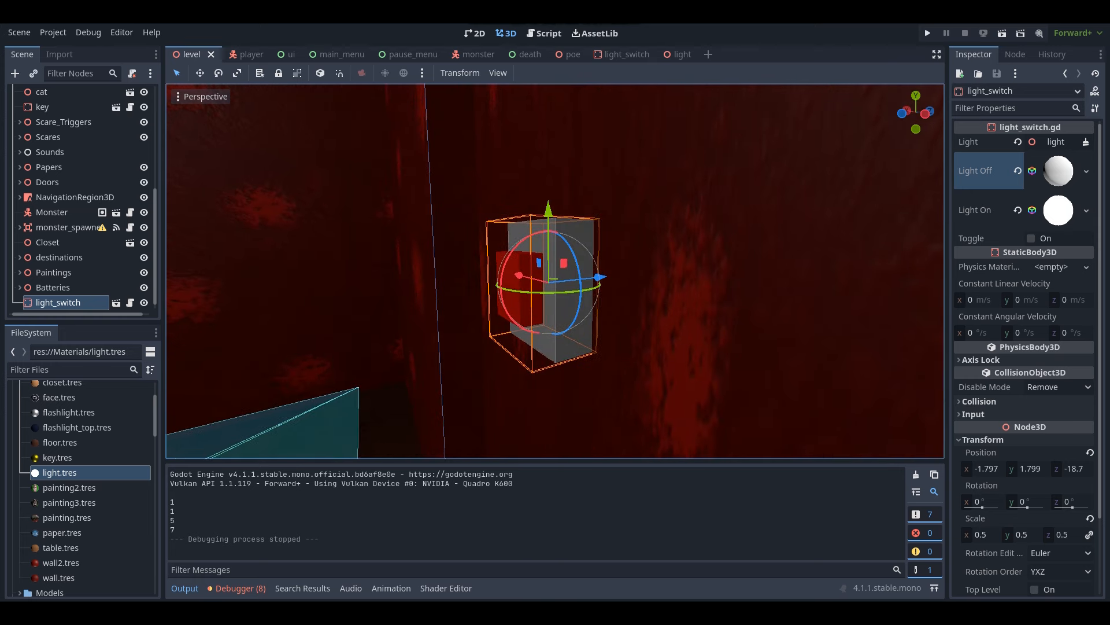
{"action": "mouse_move", "coordinate": [556, 271]}
{"action": "right_mouse_down"}
{"action": "mouse_move", "coordinate": [249, 243]}
{"action": "mouse_move", "coordinate": [462, 376]}
{"action": "mouse_move", "coordinate": [679, 347]}
{"action": "mouse_move", "coordinate": [613, 370]}
{"action": "mouse_move", "coordinate": [683, 347]}
{"action": "mouse_move", "coordinate": [584, 350]}
{"action": "mouse_move", "coordinate": [625, 365]}
{"action": "mouse_move", "coordinate": [642, 353]}
{"action": "mouse_move", "coordinate": [578, 347]}
{"action": "mouse_move", "coordinate": [665, 347]}
{"action": "mouse_move", "coordinate": [622, 239]}
{"action": "right_mouse_up"}
{"action": "key", "text": "w"}
{"action": "key", "text": "s"}
{"action": "key", "text": "w"}
{"action": "key", "text": "s"}
{"action": "key", "text": "w"}
{"action": "key", "text": "s"}
{"action": "key", "text": "w"}
{"action": "key", "text": "s"}
{"action": "key", "text": "w"}
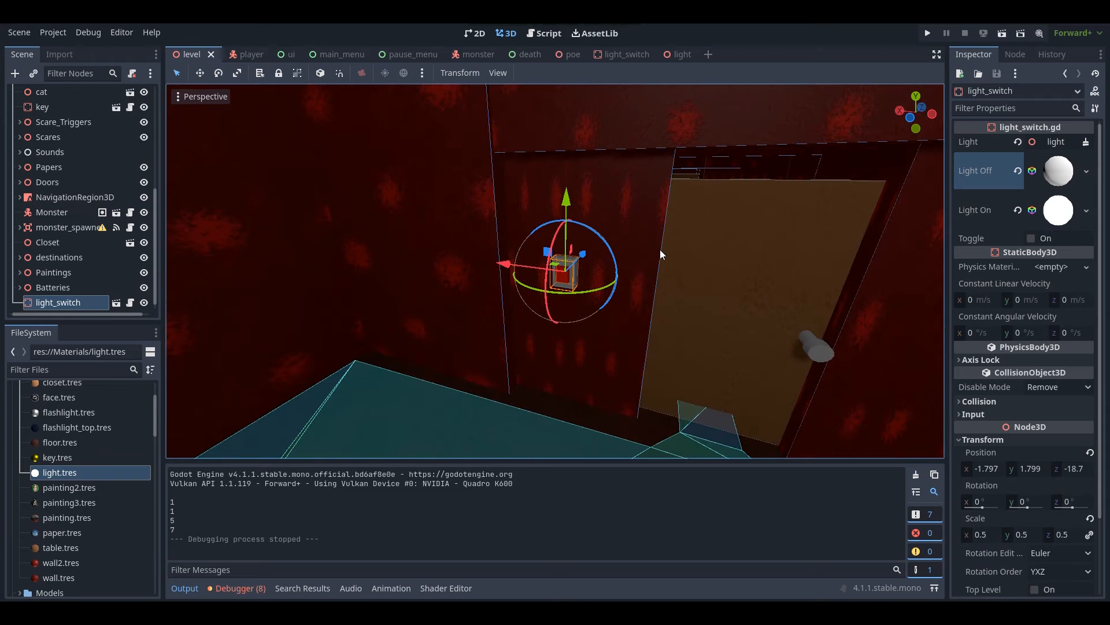
Turn on the exported Toggle property of light_switch in the level and save the scene
{"action": "left_click", "coordinate": [544, 33]}
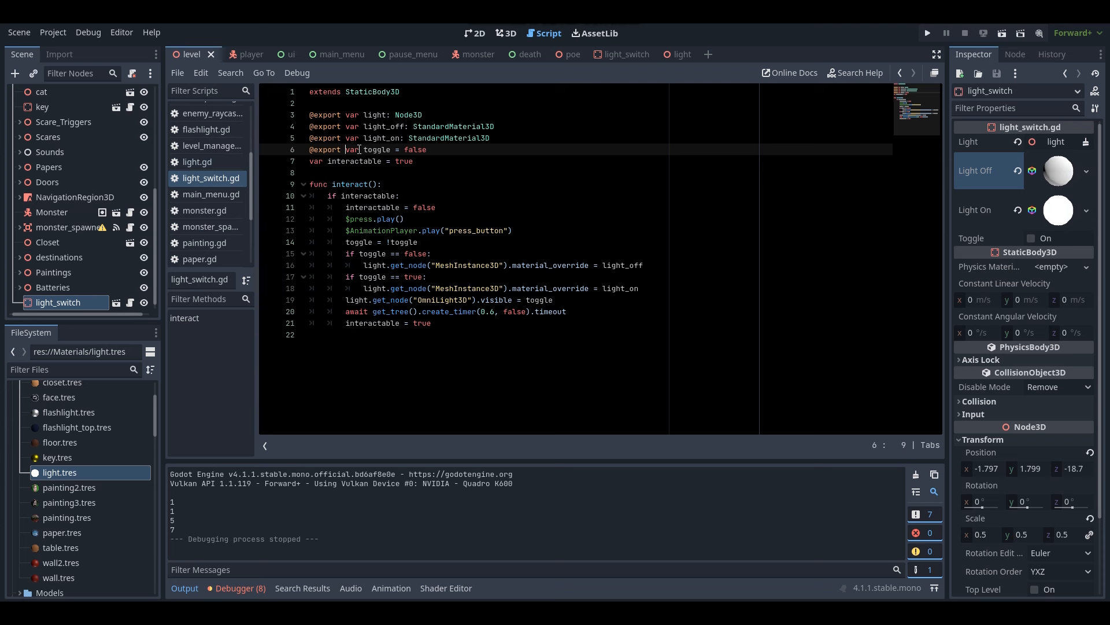
{"action": "left_click", "coordinate": [502, 35]}
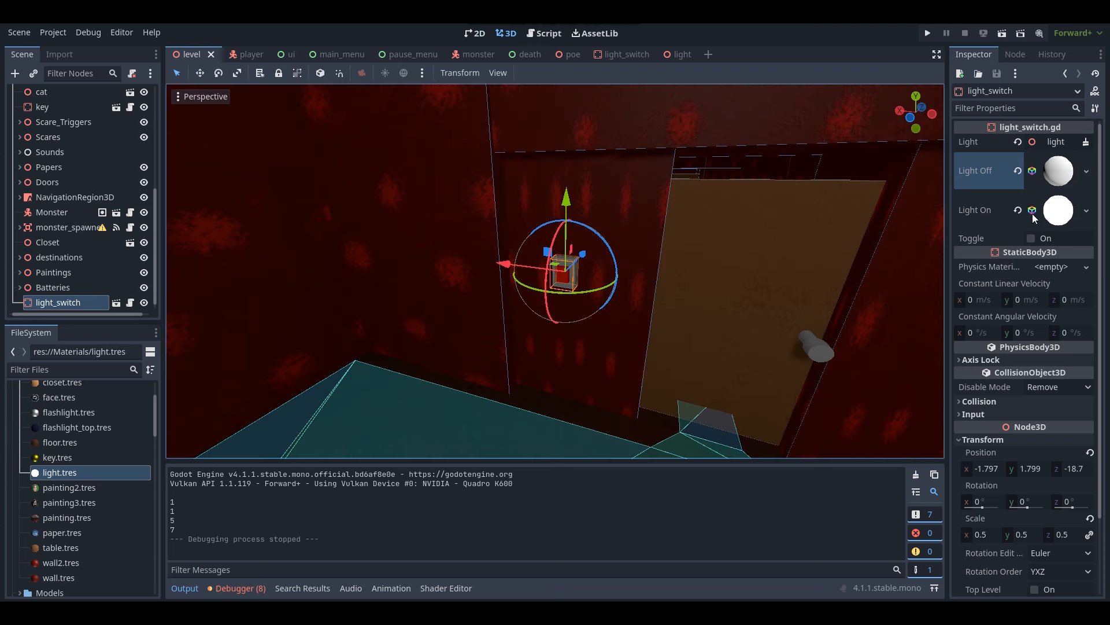
{"action": "left_click", "coordinate": [1032, 238]}
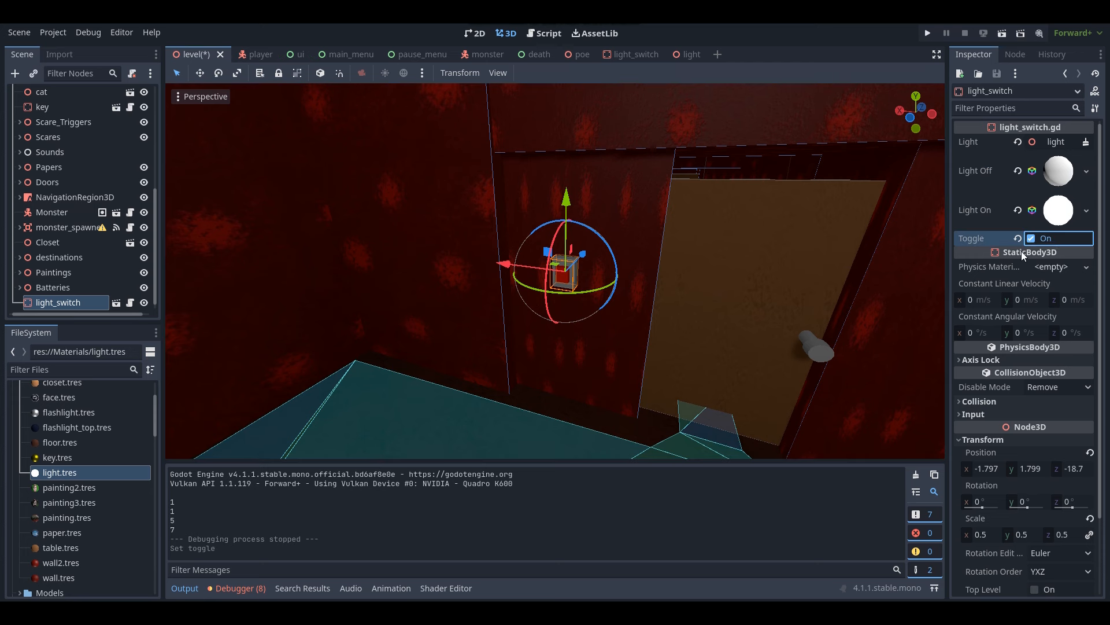
{"action": "key", "text": "ctrl+s"}
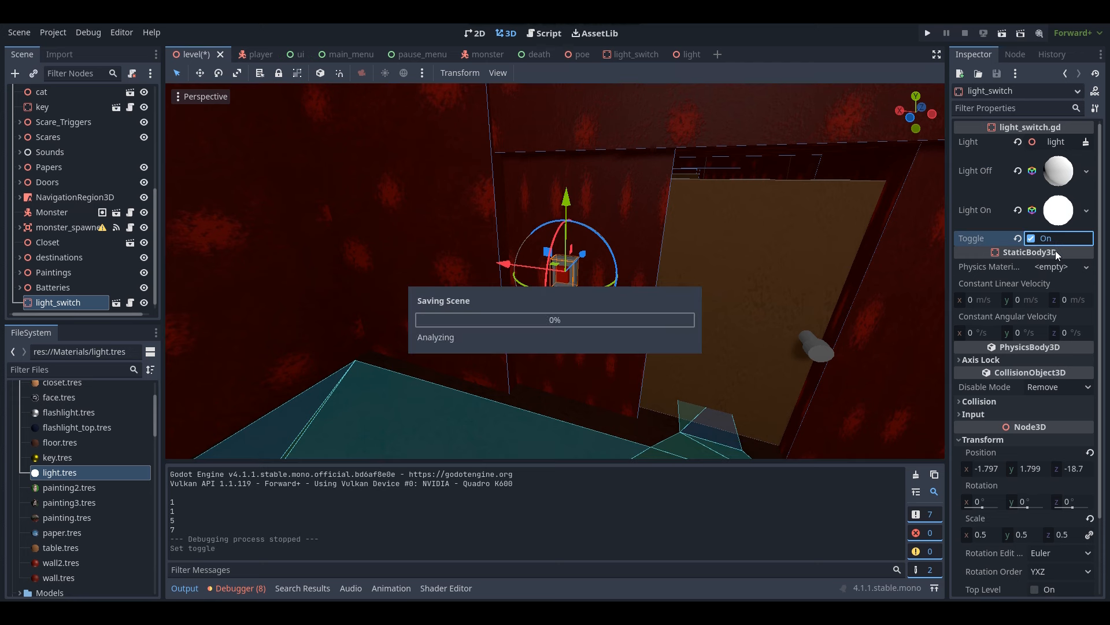
Run the game, start play and walk up to the light switch beside the door
{"action": "middle_click_drag", "start_coordinate": [669, 228], "coordinate": [581, 222]}
{"action": "left_click", "coordinate": [544, 33]}
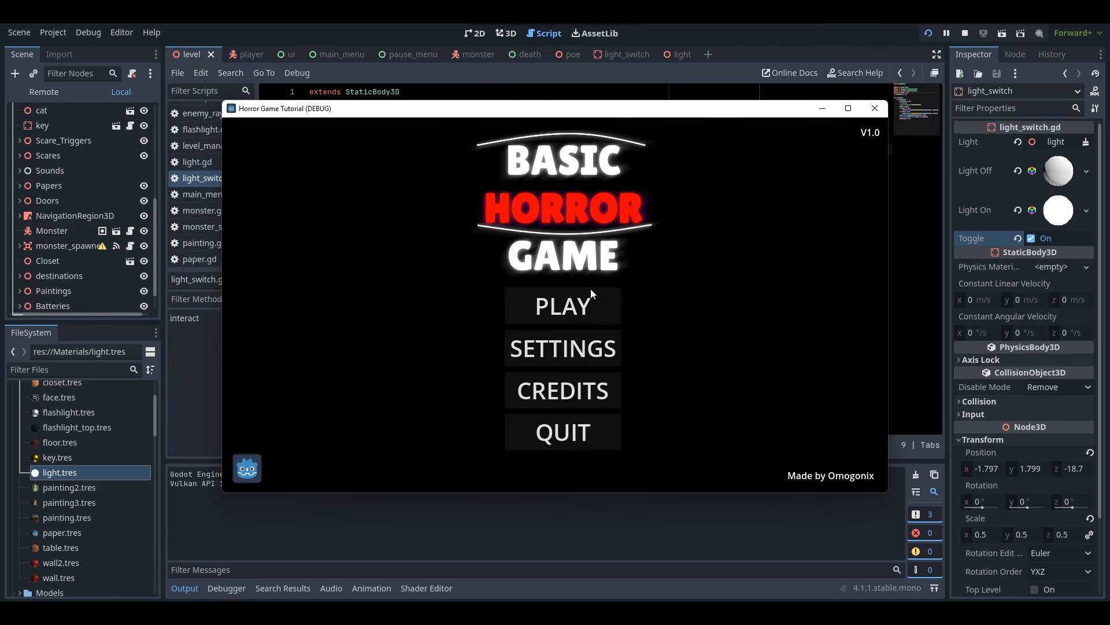
{"action": "left_click", "coordinate": [581, 308]}
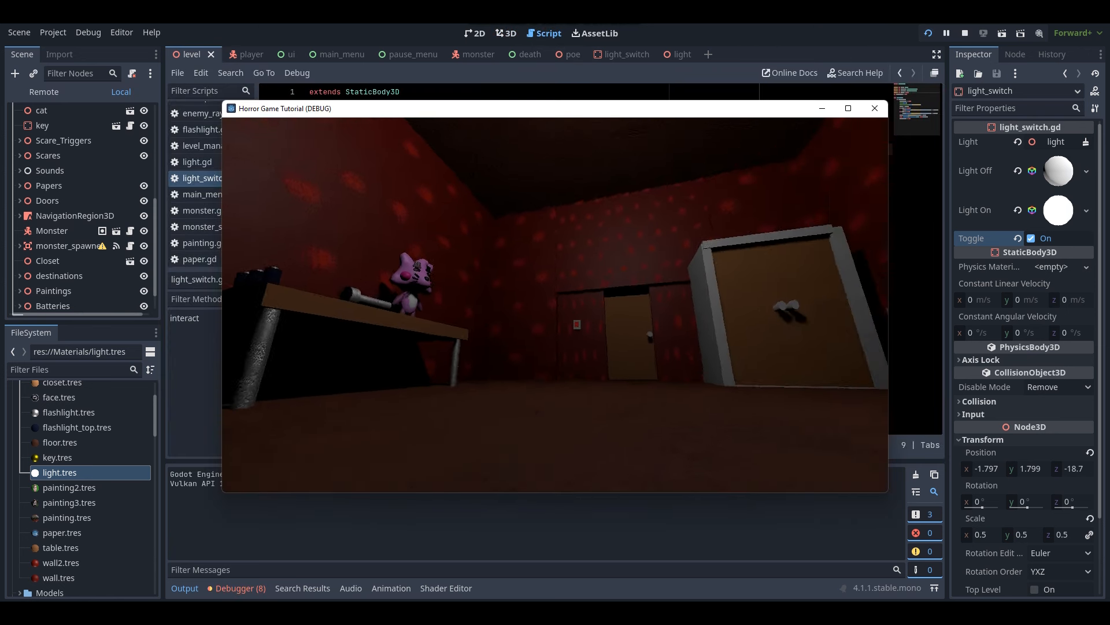
{"action": "key", "text": "w"}
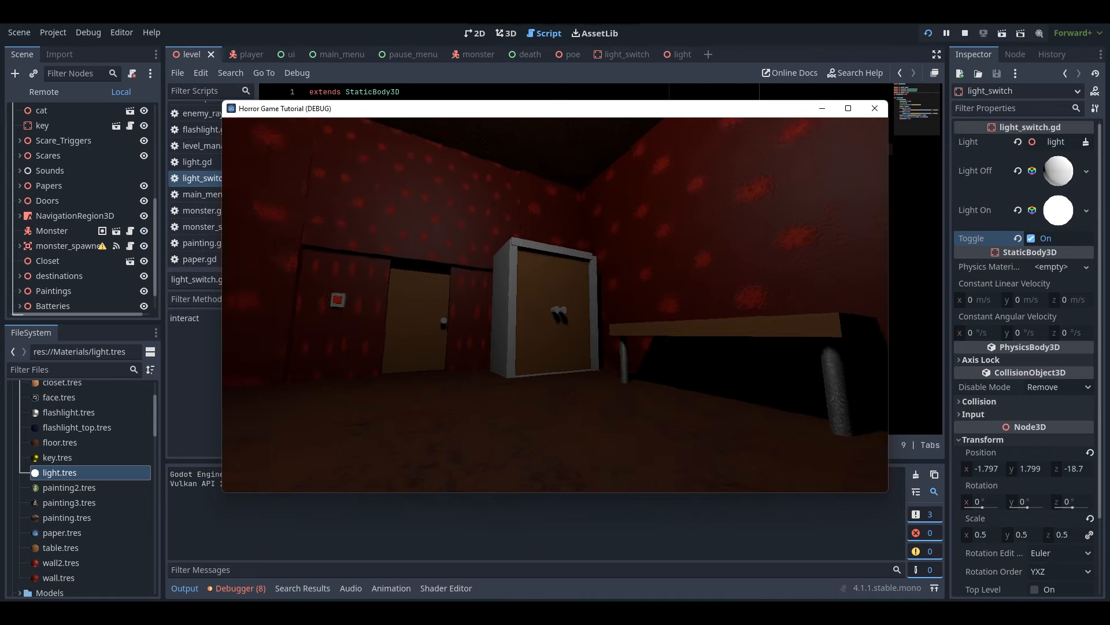
{"action": "key", "text": "w"}
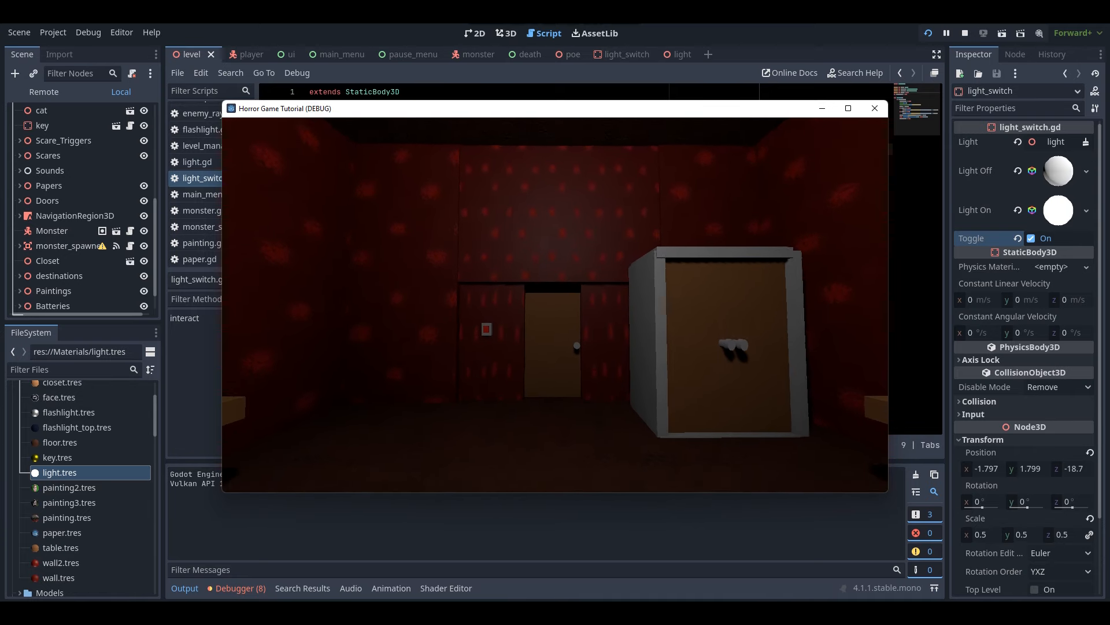
{"action": "key", "text": "w"}
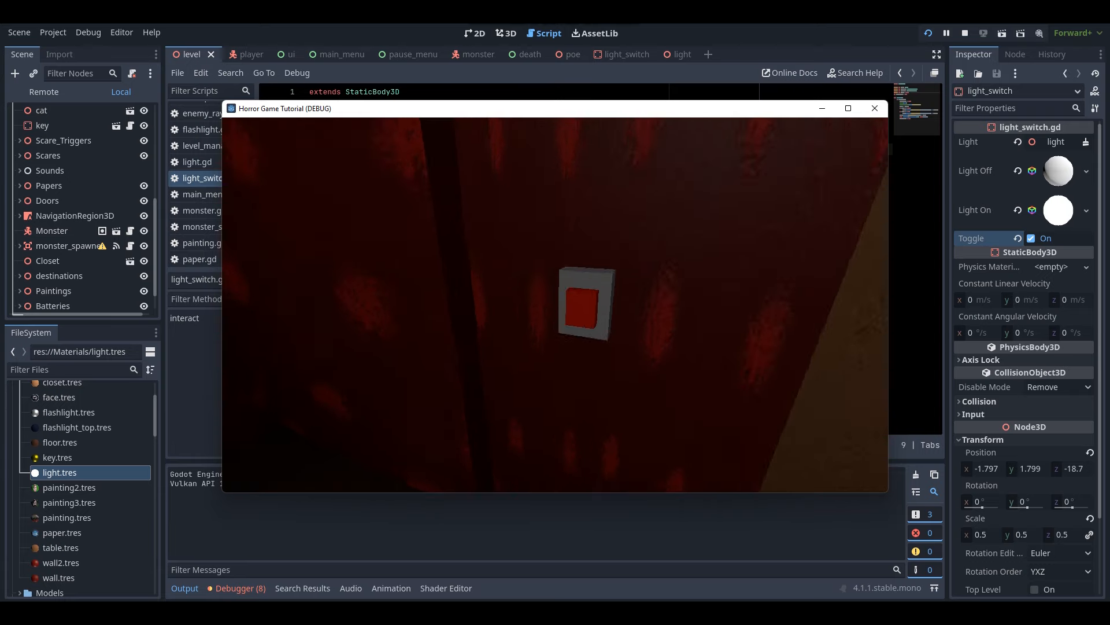
Toggle the light switch repeatedly in the game and check how the ceiling light responds
{"action": "key", "text": "e"}
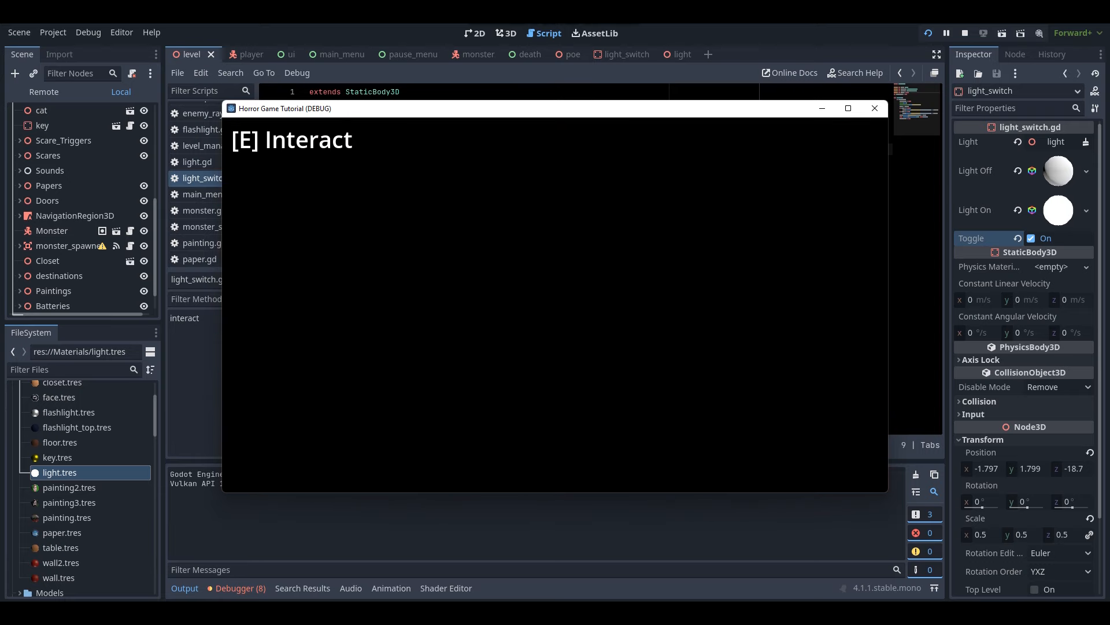
{"action": "key", "text": "e"}
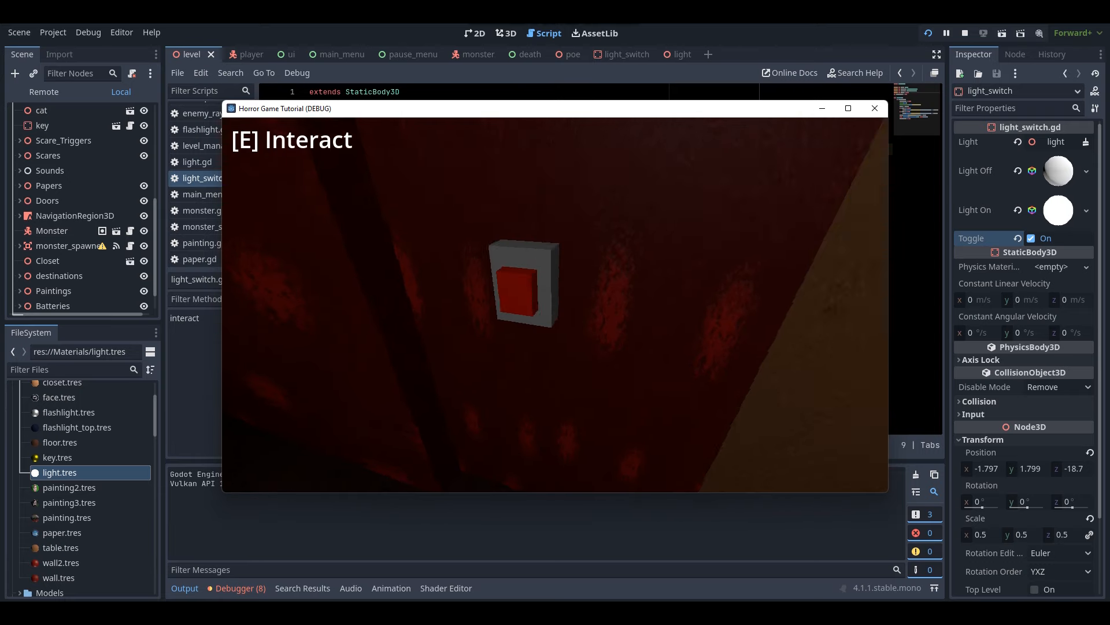
{"action": "key", "text": "s"}
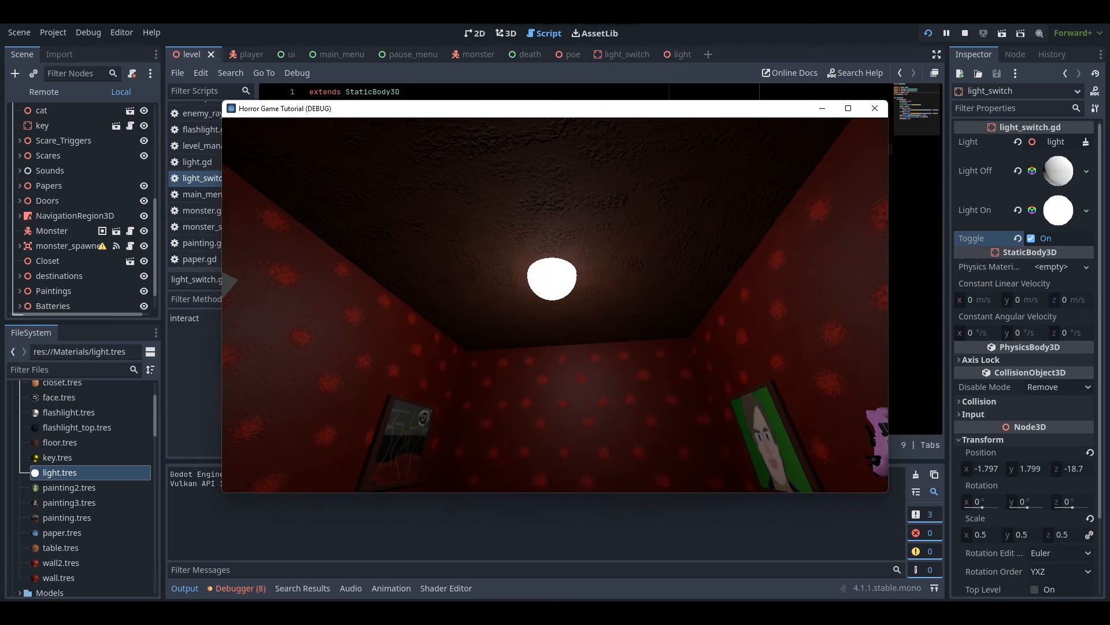
{"action": "key", "text": "w"}
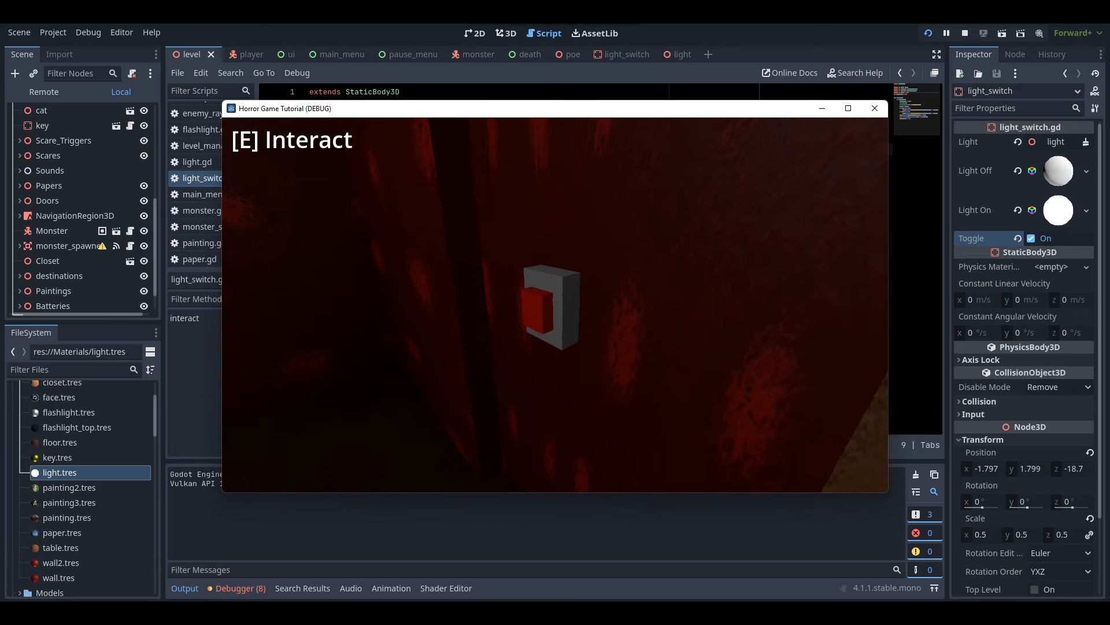
{"action": "key", "text": "e"}
{"action": "key", "text": "e"}
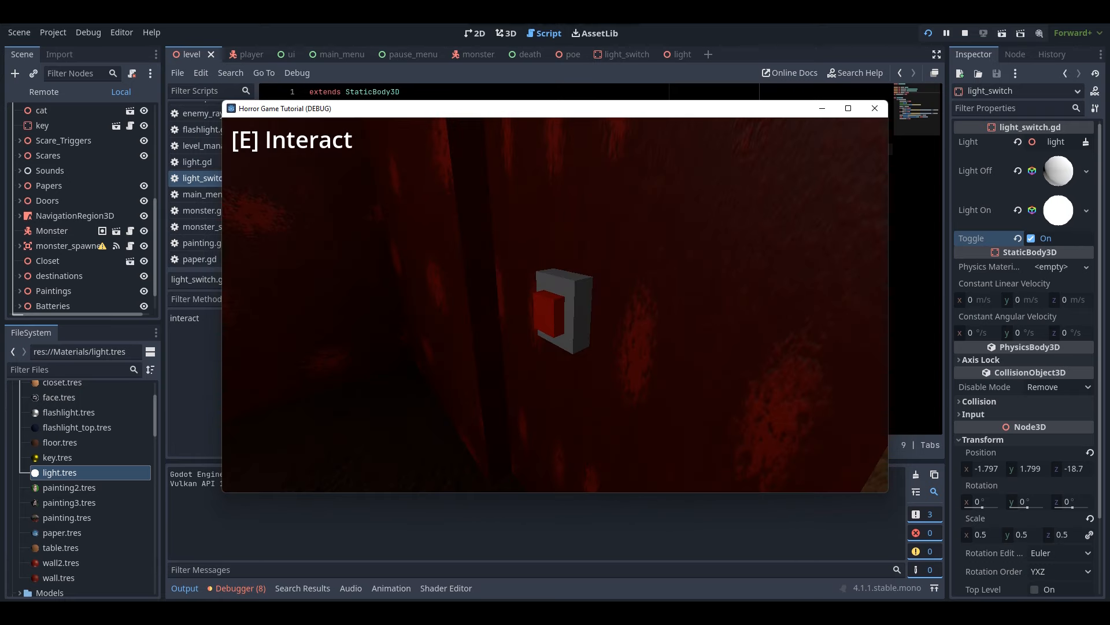
{"action": "key", "text": "e"}
{"action": "key", "text": "e"}
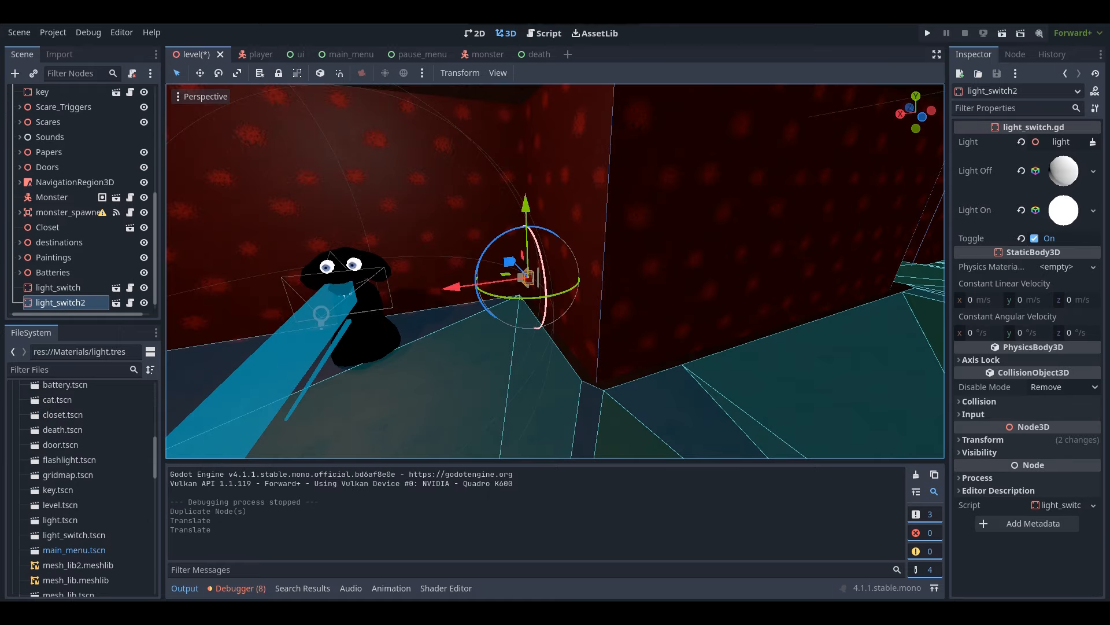
Set the Y rotation of light_switch2 to -90 degrees
{"action": "key", "text": "w"}
{"action": "mouse_move", "coordinate": [555, 271]}
{"action": "right_mouse_down"}
{"action": "mouse_move", "coordinate": [520, 270]}
{"action": "mouse_move", "coordinate": [648, 271]}
{"action": "mouse_move", "coordinate": [613, 271]}
{"action": "mouse_move", "coordinate": [613, 249]}
{"action": "mouse_move", "coordinate": [613, 272]}
{"action": "mouse_move", "coordinate": [613, 234]}
{"action": "mouse_move", "coordinate": [612, 248]}
{"action": "mouse_move", "coordinate": [581, 269]}
{"action": "mouse_move", "coordinate": [570, 249]}
{"action": "mouse_move", "coordinate": [567, 275]}
{"action": "right_mouse_up"}
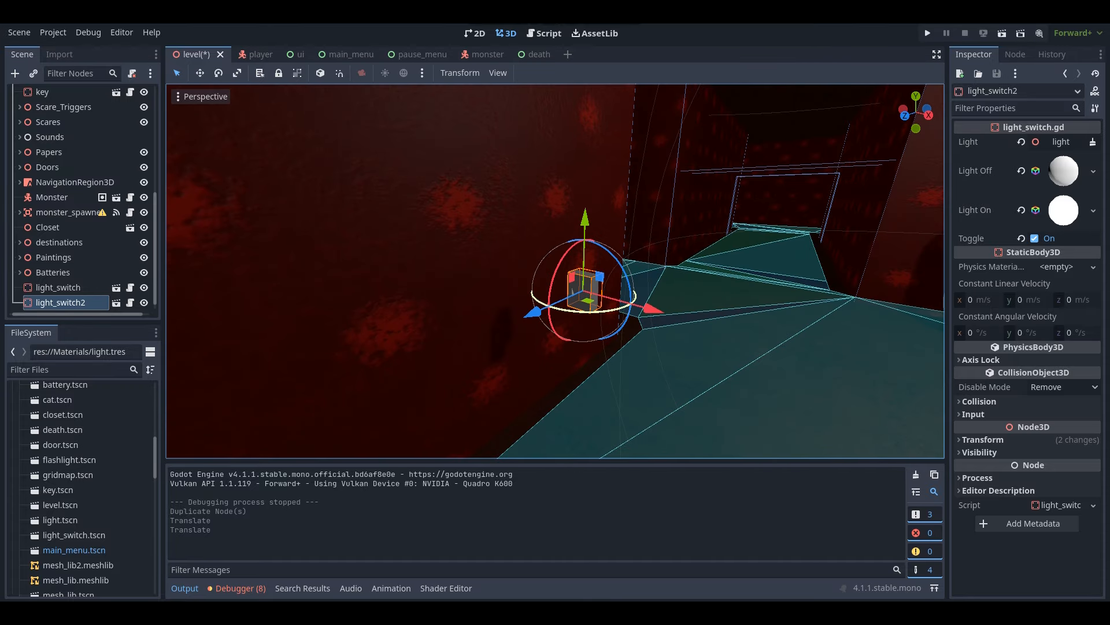
{"action": "left_click", "coordinate": [1011, 440]}
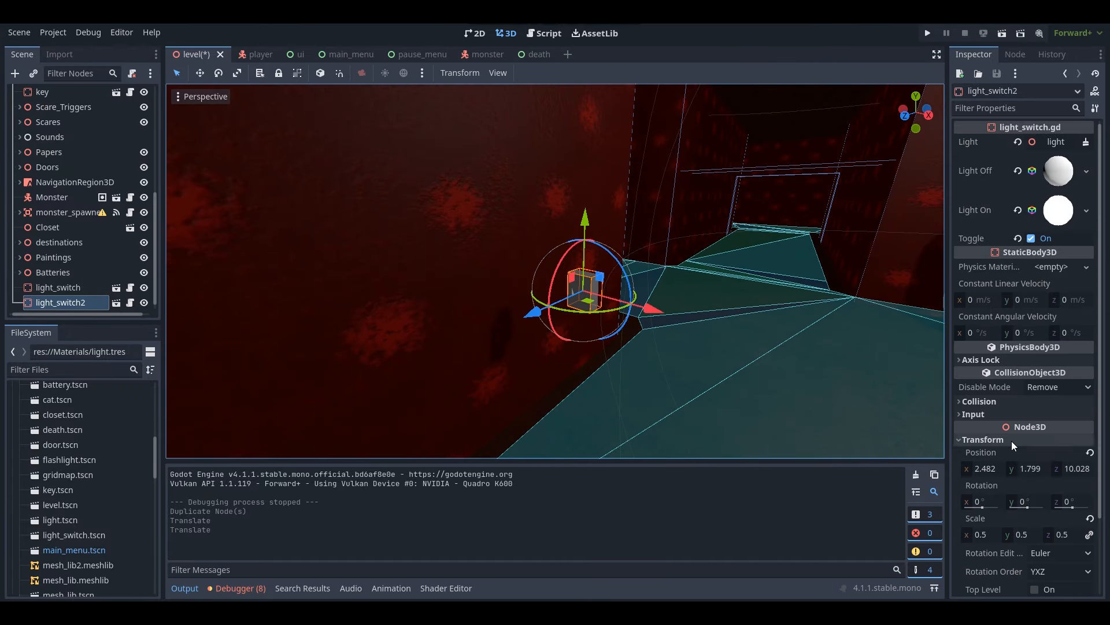
{"action": "left_click", "coordinate": [1039, 496]}
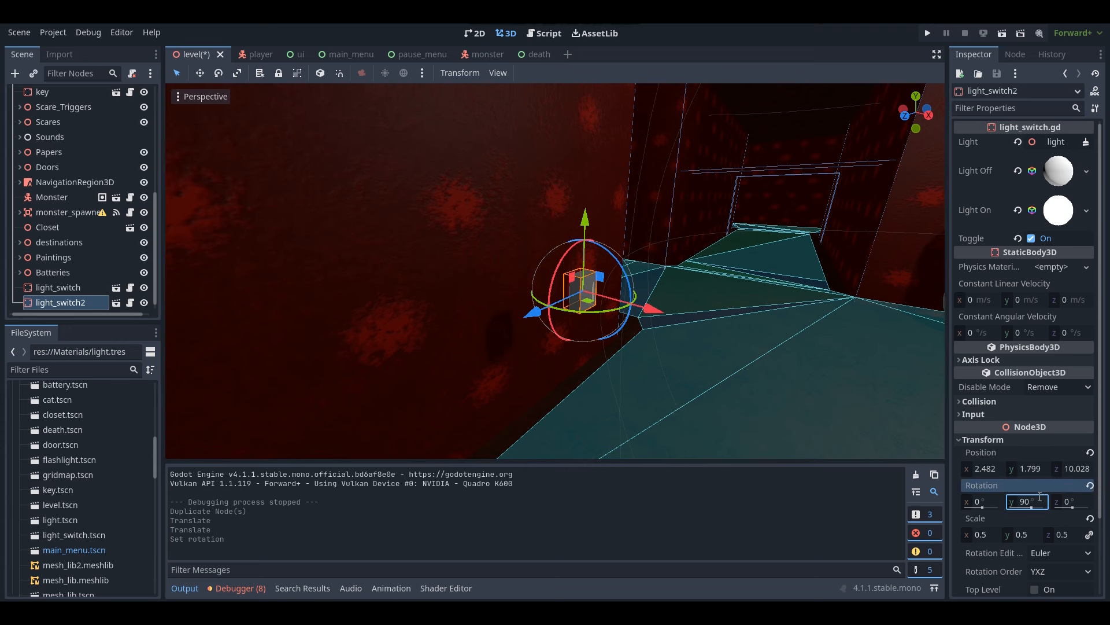
{"action": "key", "text": "Return"}
{"action": "left_click", "coordinate": [1032, 502]}
Move light_switch2 along the X axis against the wall, to about x 1.946, and save the scene
{"action": "right_click_drag", "start_coordinate": [665, 413], "coordinate": [659, 253]}
{"action": "key", "text": "a"}
{"action": "left_click_drag", "start_coordinate": [666, 256], "coordinate": [540, 253]}
{"action": "right_click_drag", "start_coordinate": [761, 321], "coordinate": [784, 322]}
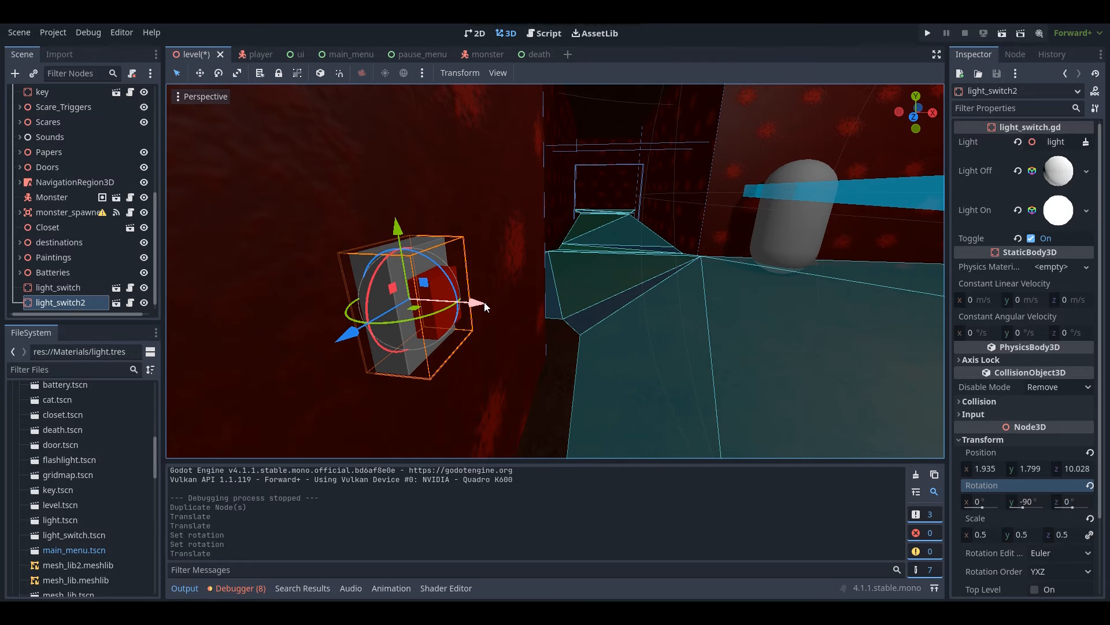
{"action": "left_click_drag", "start_coordinate": [484, 302], "coordinate": [490, 303]}
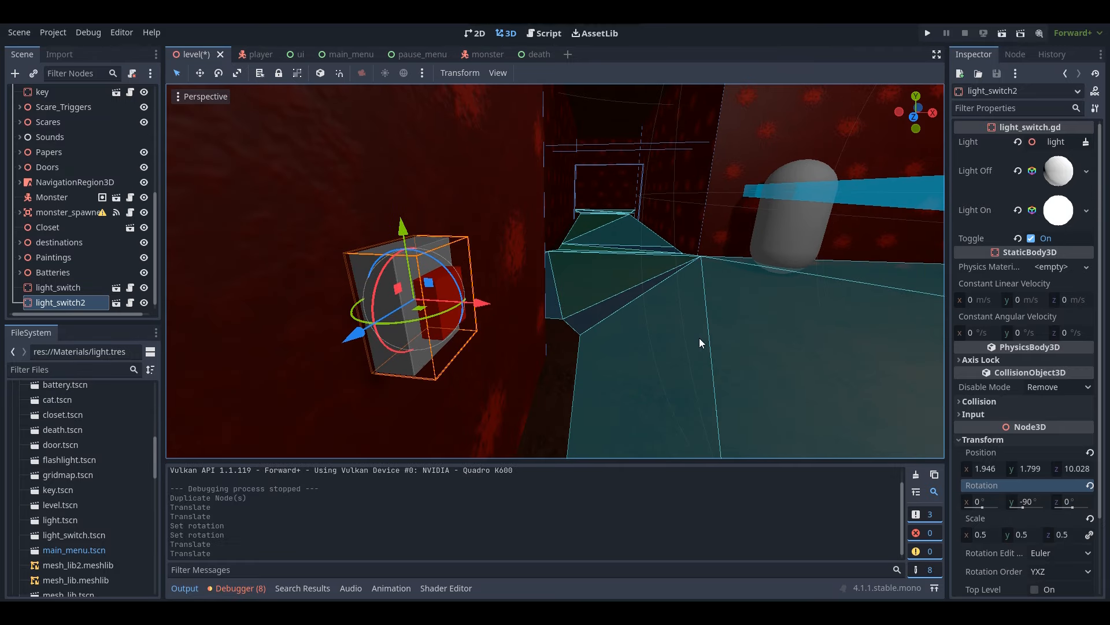
{"action": "right_click_drag", "start_coordinate": [490, 303], "coordinate": [695, 338]}
{"action": "key", "text": "ctrl+s"}
Select the ceiling light near light_switch2 to identify its node under lights in the scene tree
{"action": "right_click_drag", "start_coordinate": [595, 268], "coordinate": [580, 201]}
{"action": "key", "text": "s"}
{"action": "key", "text": "w"}
{"action": "key", "text": "s"}
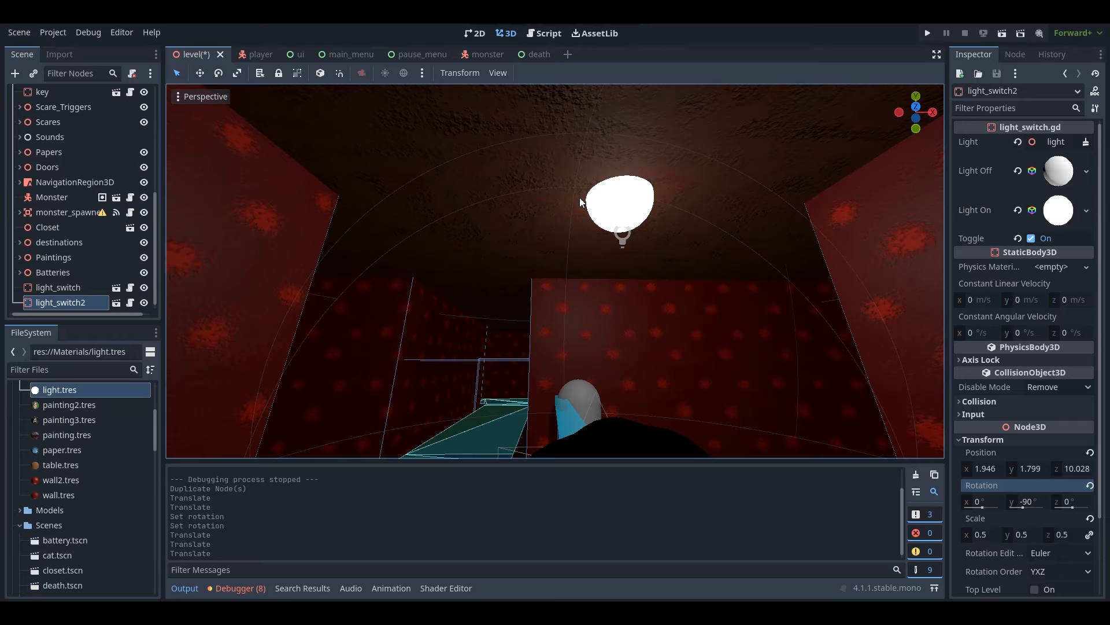
{"action": "left_click", "coordinate": [633, 205]}
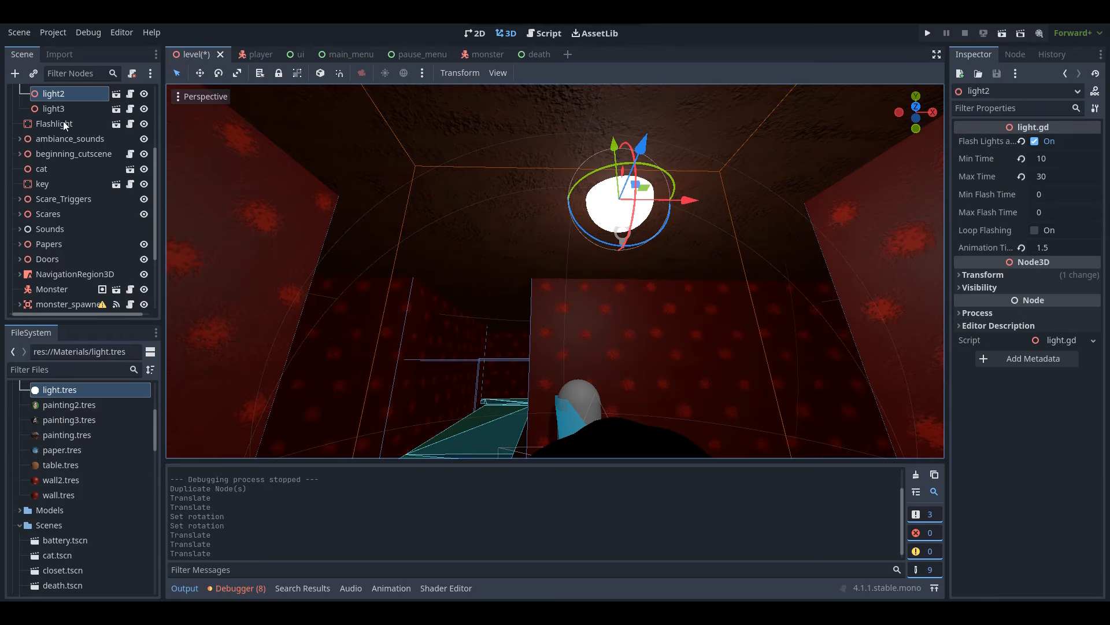
{"action": "scroll", "coordinate": [64, 125], "scroll_direction": "up", "scroll_amount": 1}
{"action": "mouse_move", "coordinate": [439, 107]}
{"action": "right_mouse_down"}
{"action": "mouse_move", "coordinate": [416, 196]}
{"action": "mouse_move", "coordinate": [439, 106]}
{"action": "right_mouse_up"}
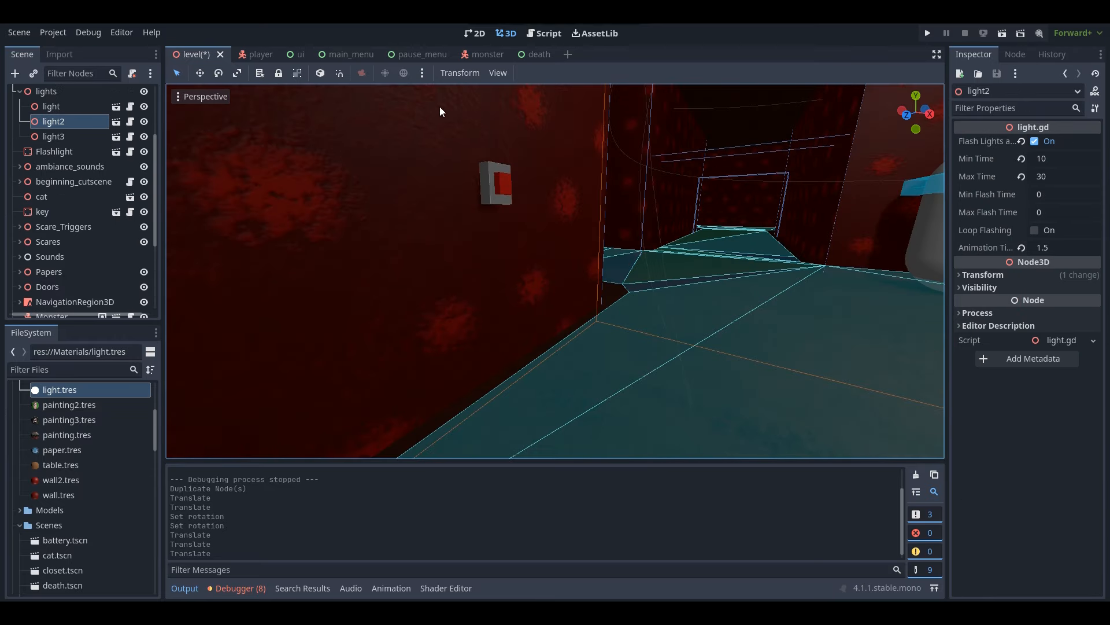
Replace the Light reference of light_switch2 with the light2 node and save the scene
{"action": "left_click", "coordinate": [485, 179]}
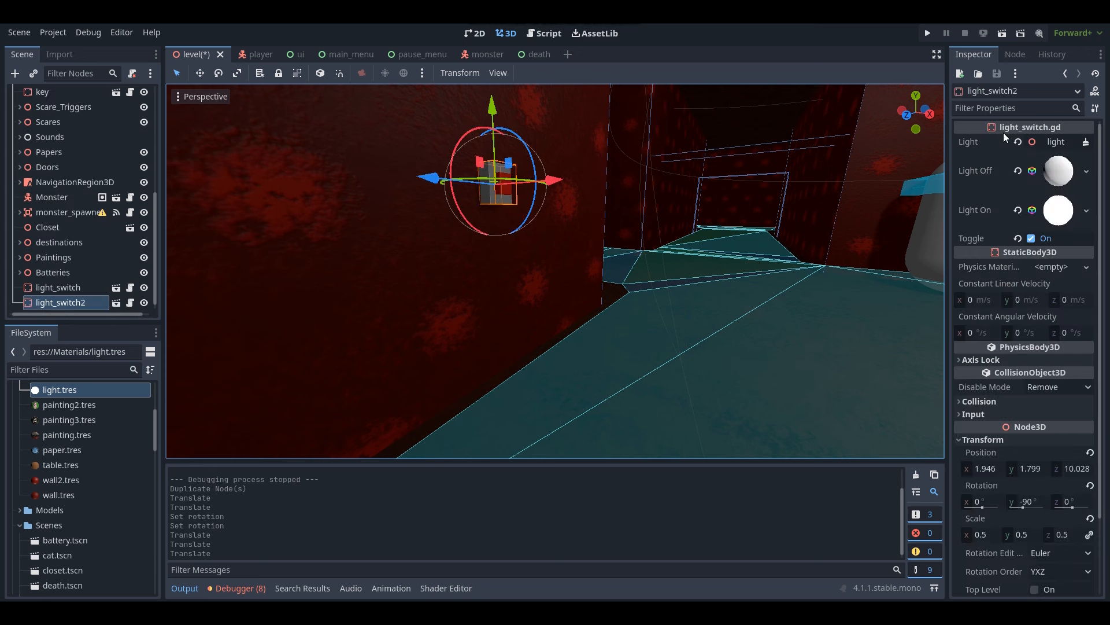
{"action": "left_click", "coordinate": [1018, 142]}
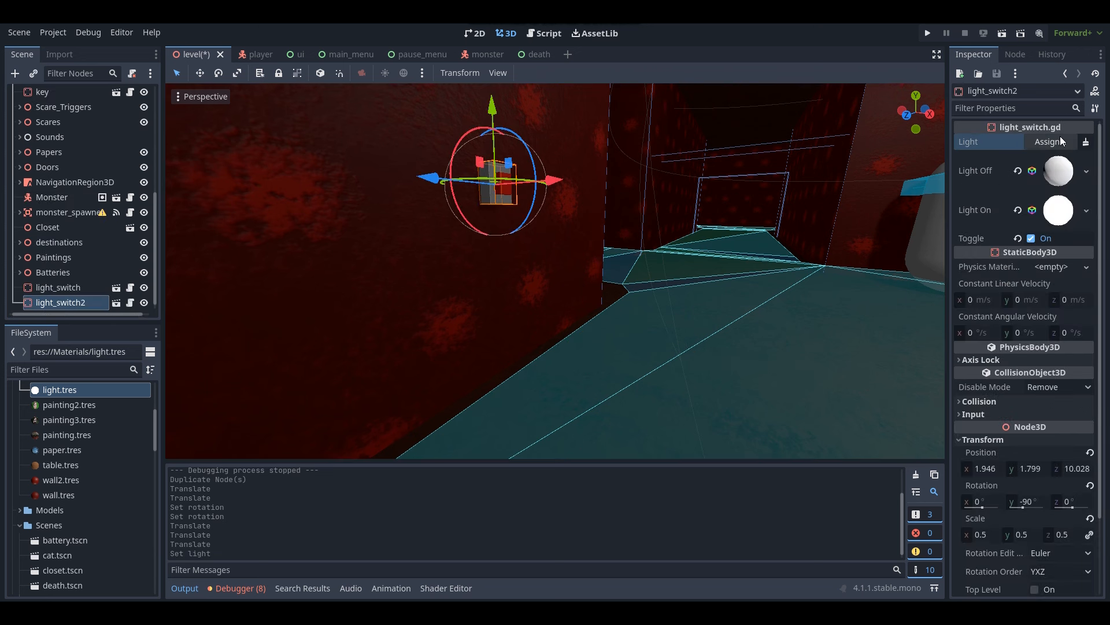
{"action": "left_click", "coordinate": [1050, 142]}
{"action": "type", "text": "light"}
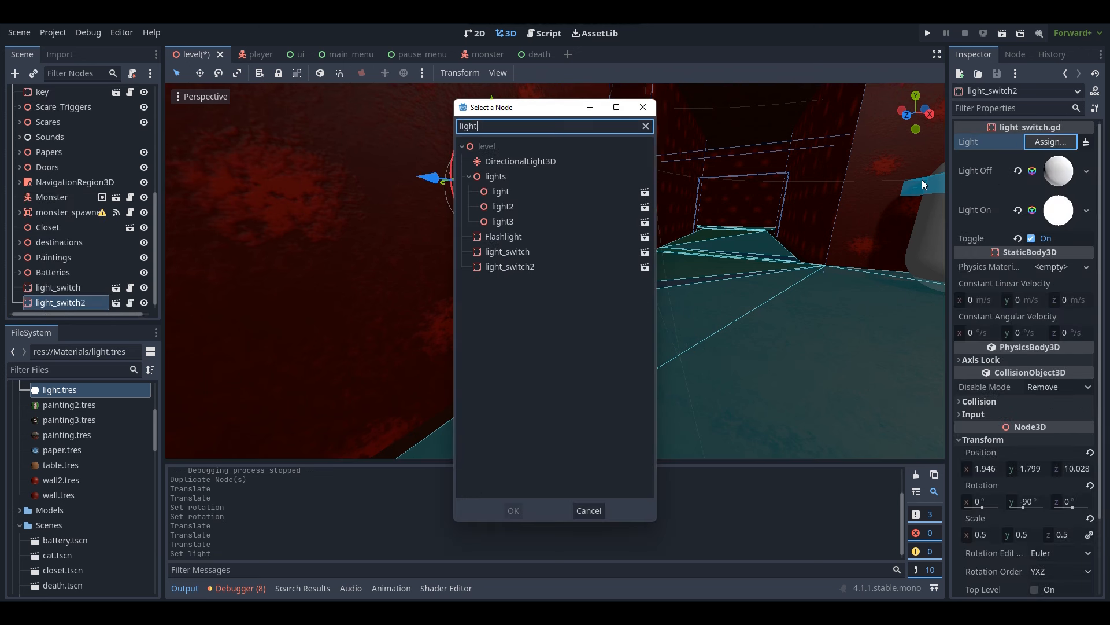
{"action": "double_click", "coordinate": [536, 205]}
{"action": "key", "text": "ctrl+s"}
Duplicate light_switch2 and move the copy to another room, at about x 6.249, z -21.06
{"action": "key", "text": "w"}
{"action": "mouse_move", "coordinate": [592, 212]}
{"action": "right_mouse_down"}
{"action": "mouse_move", "coordinate": [677, 212]}
{"action": "mouse_move", "coordinate": [579, 213]}
{"action": "right_mouse_up"}
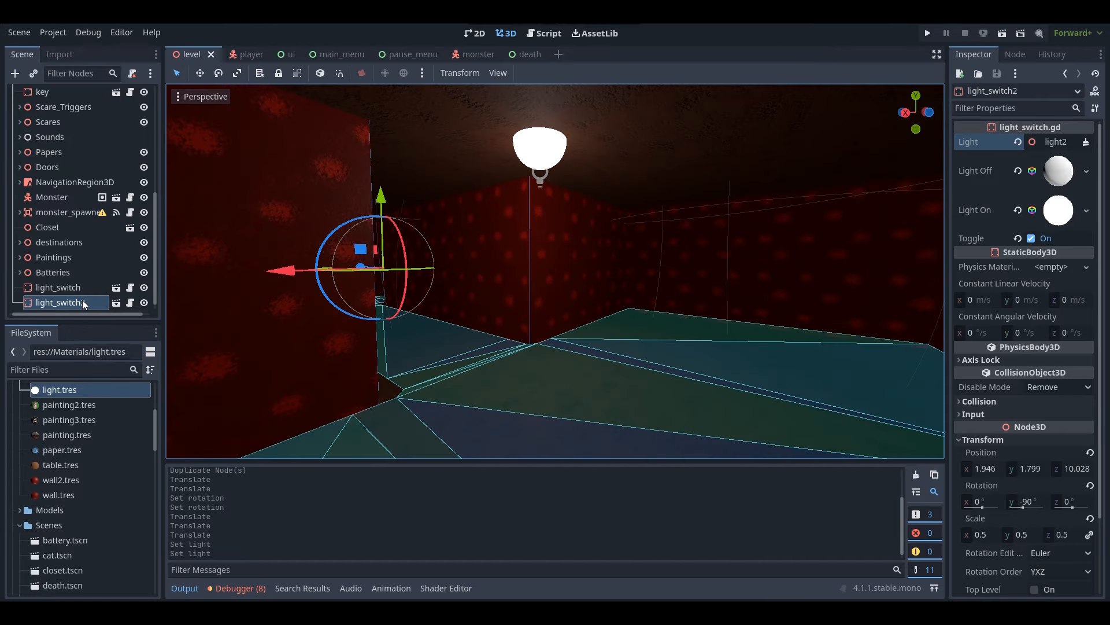
{"action": "key", "text": "ctrl+d"}
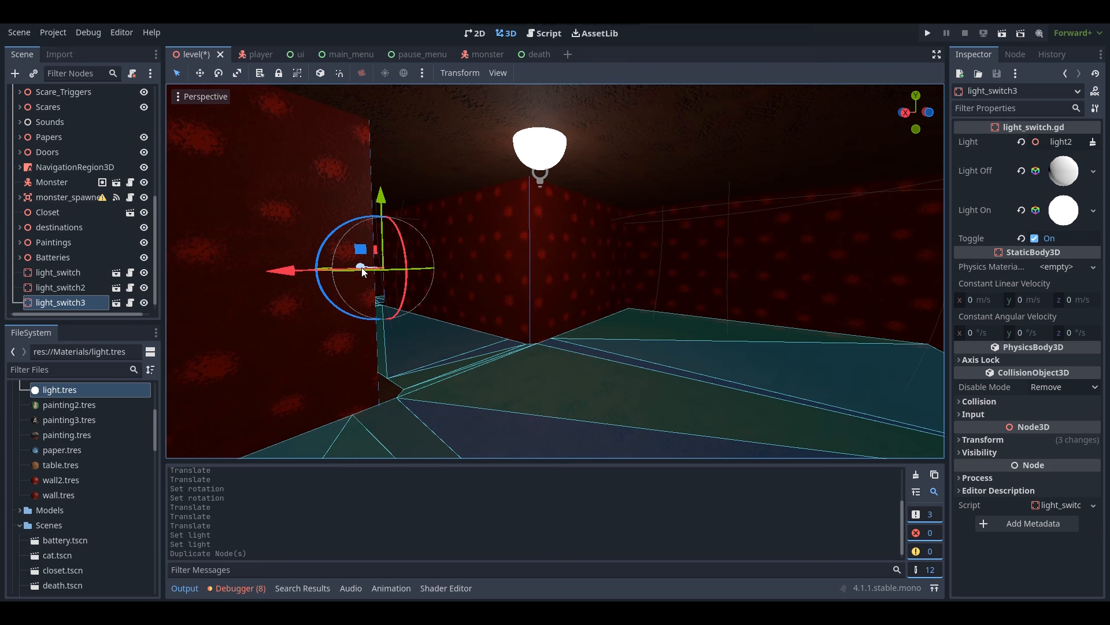
{"action": "left_click_drag", "start_coordinate": [360, 267], "coordinate": [540, 309]}
{"action": "right_click_drag", "start_coordinate": [540, 308], "coordinate": [566, 297]}
{"action": "key", "text": "w"}
{"action": "left_click_drag", "start_coordinate": [647, 257], "coordinate": [431, 285]}
Set the Y rotation of light_switch3 to 0 degrees and move it along Z to about -18.84
{"action": "left_click", "coordinate": [995, 440]}
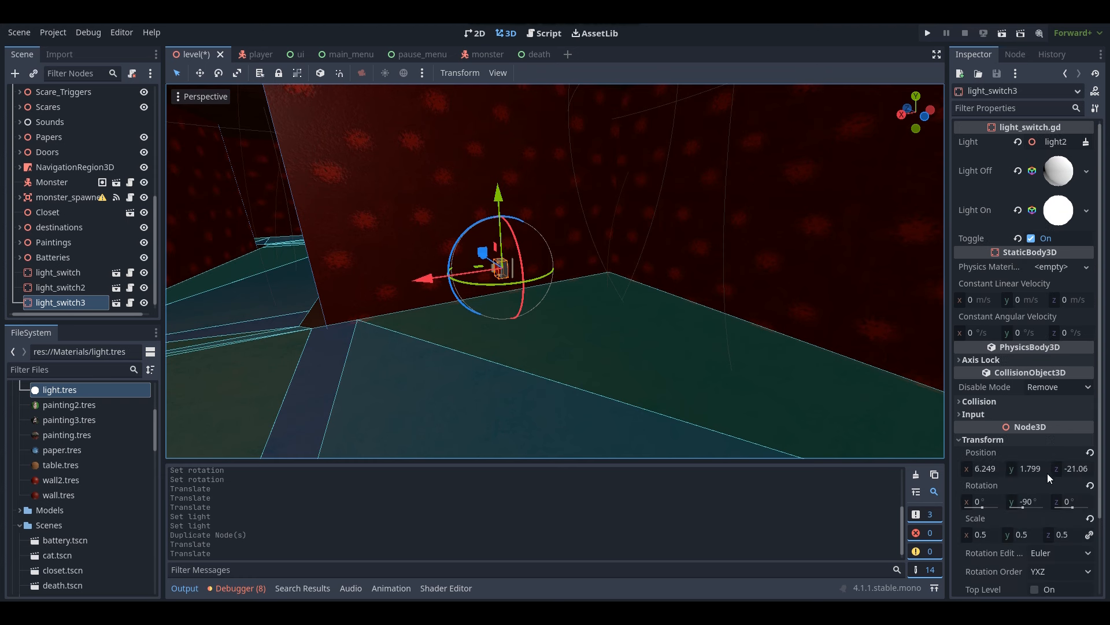
{"action": "left_click", "coordinate": [1038, 498]}
{"action": "right_click_drag", "start_coordinate": [711, 332], "coordinate": [710, 333]}
{"action": "left_click_drag", "start_coordinate": [698, 283], "coordinate": [273, 317]}
{"action": "right_click_drag", "start_coordinate": [273, 317], "coordinate": [1005, 241]}
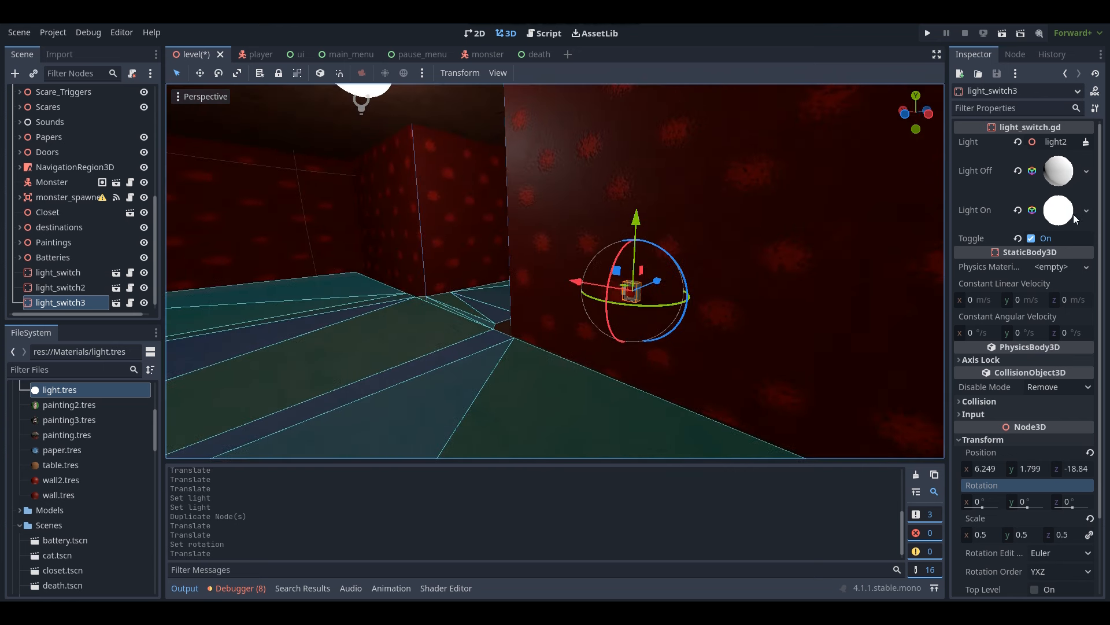
Clear the Light reference of light_switch3 and open the node selection for assigning another light
{"action": "left_click", "coordinate": [1018, 142]}
{"action": "left_click", "coordinate": [1040, 141]}
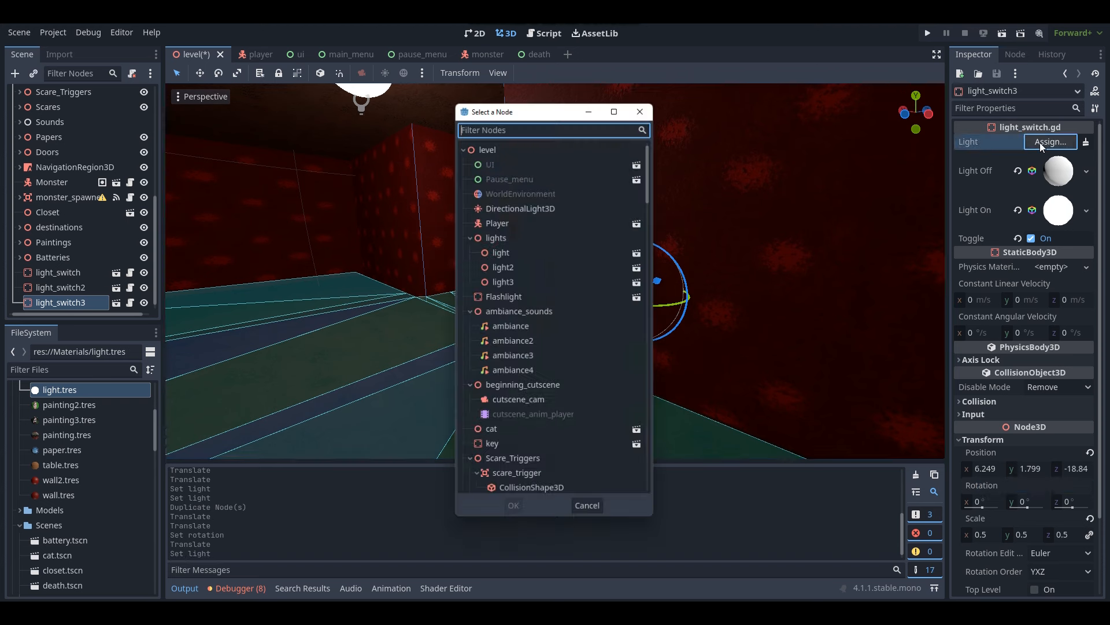
Assign the light3 node to the Light property of light_switch3 and save the level scene
{"action": "type", "text": "light"}
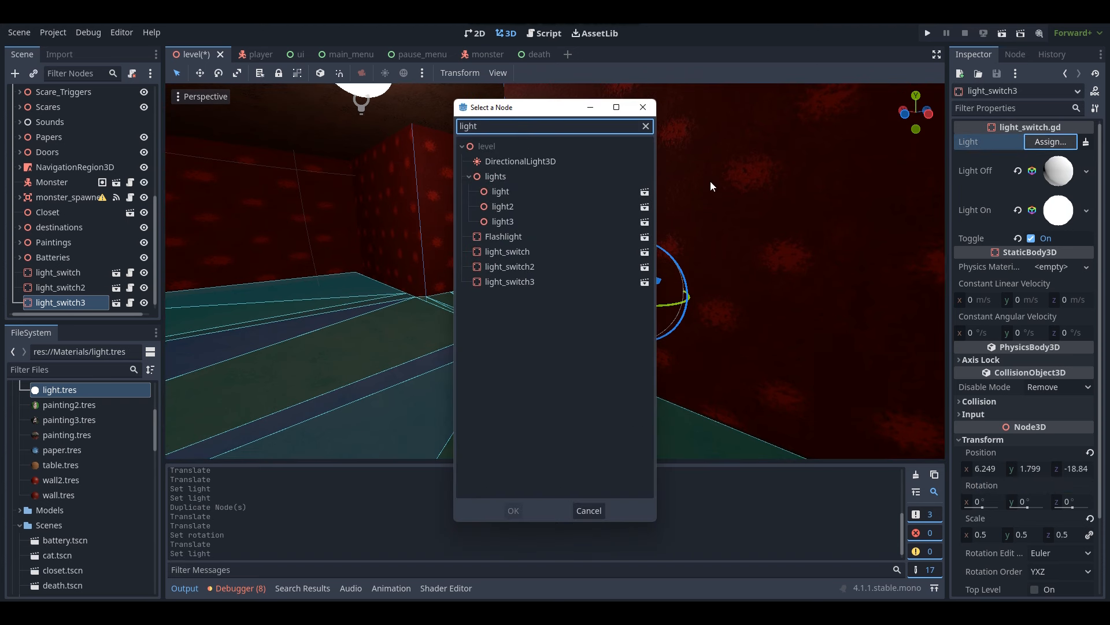
{"action": "double_click", "coordinate": [502, 221]}
{"action": "right_click_drag", "start_coordinate": [513, 219], "coordinate": [359, 287]}
{"action": "key", "text": "ctrl+s"}
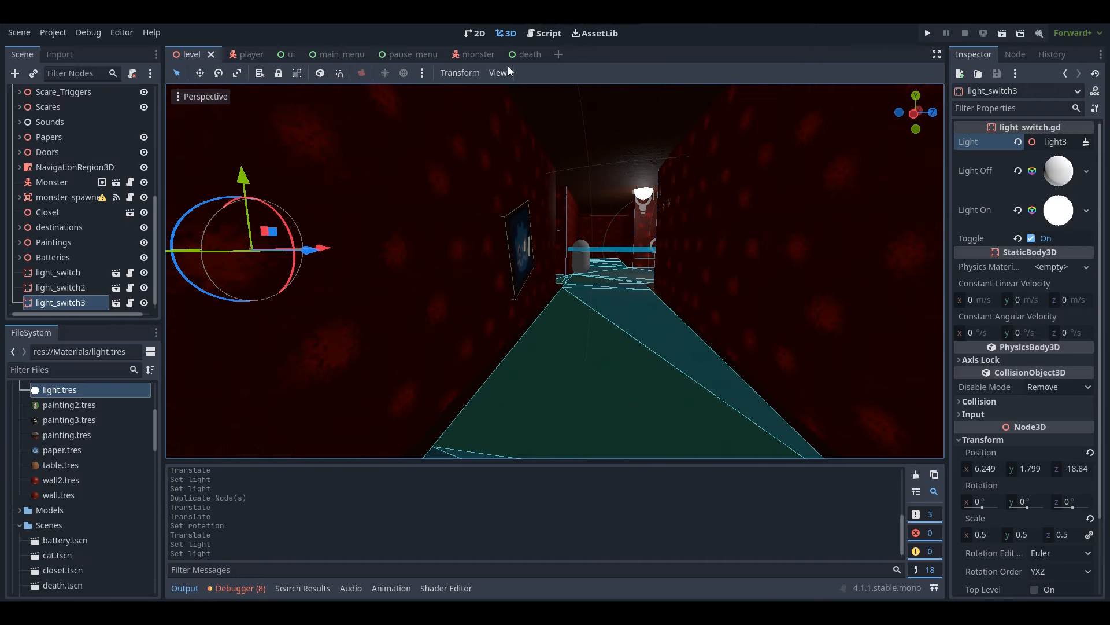
Create a new scene with a 3D root node and change the root's type to StaticBody3D
{"action": "left_click", "coordinate": [560, 56]}
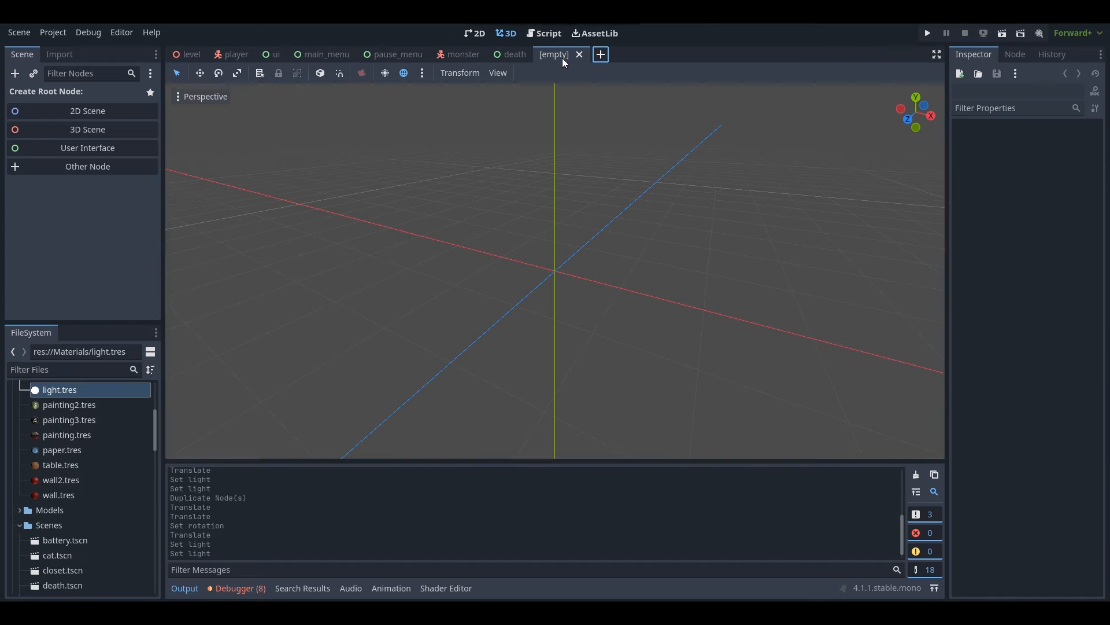
{"action": "left_click", "coordinate": [59, 129]}
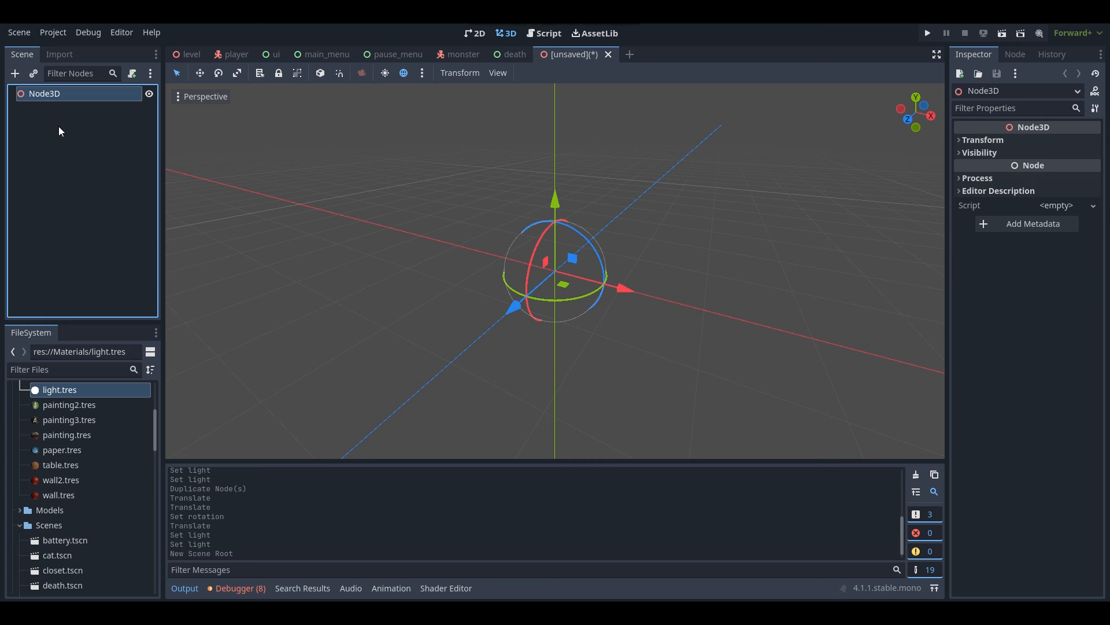
{"action": "right_click", "coordinate": [65, 94]}
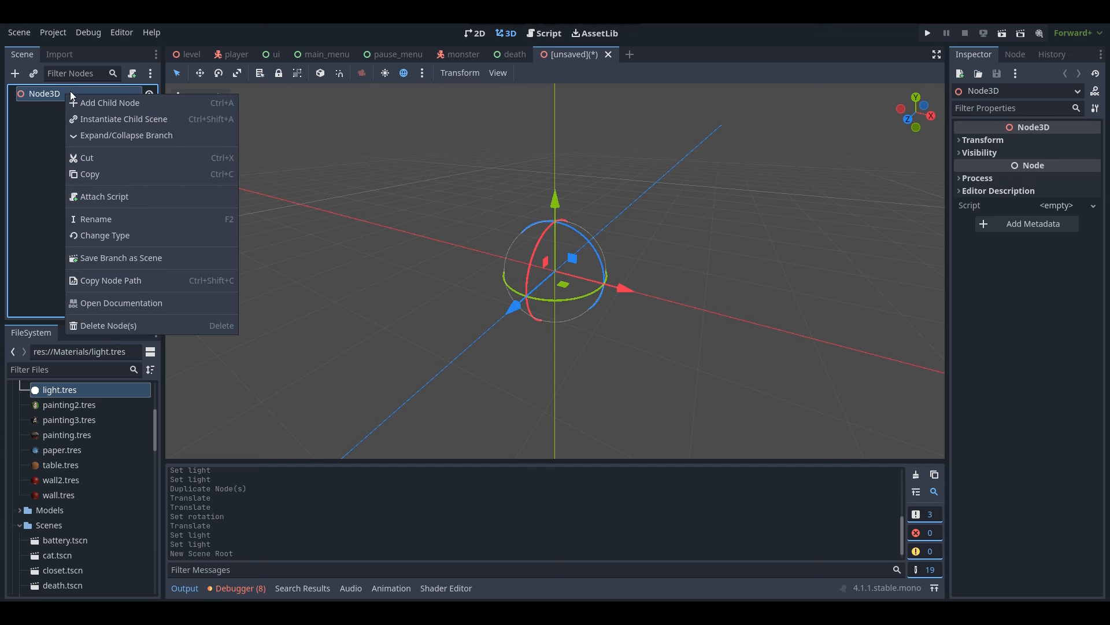
{"action": "left_click", "coordinate": [141, 237]}
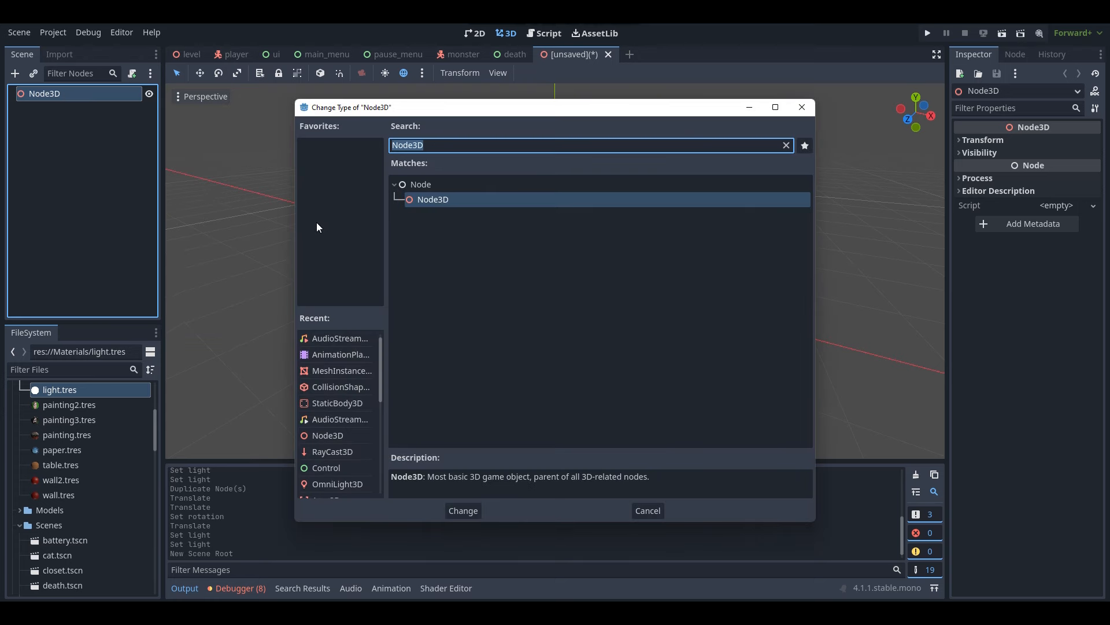
{"action": "type", "text": "stat"}
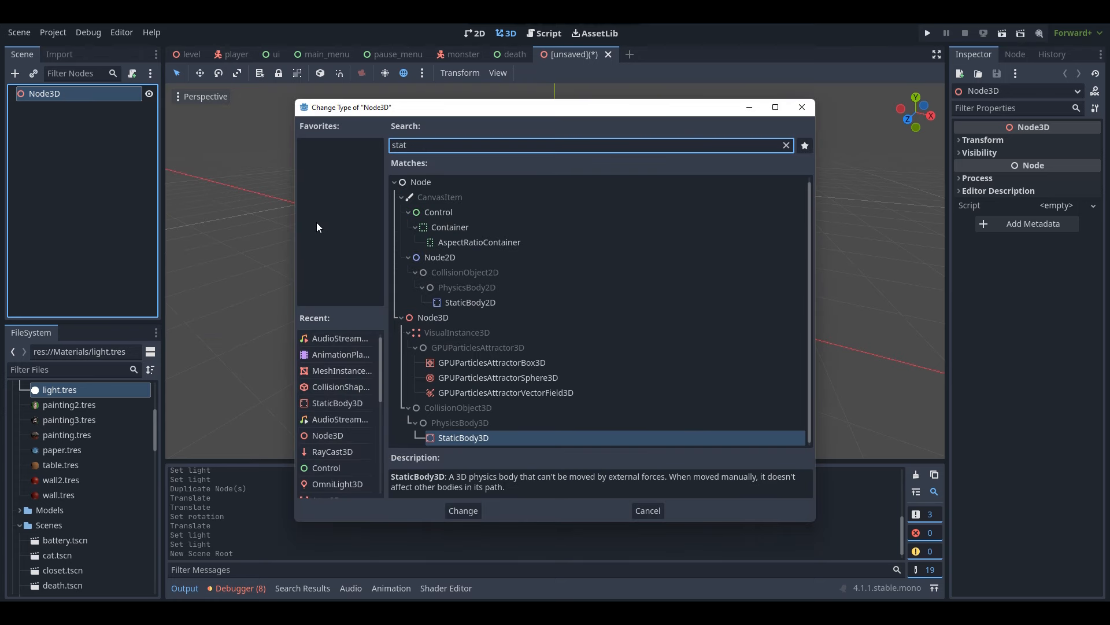
{"action": "double_click", "coordinate": [488, 437]}
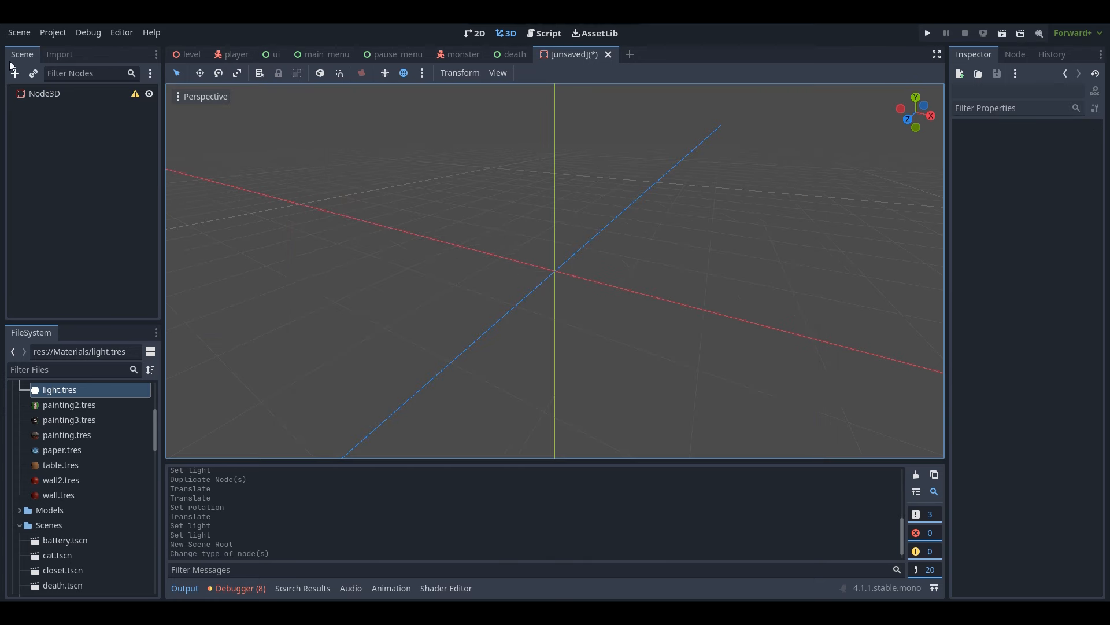
Rename the root node to Object
{"action": "left_click", "coordinate": [48, 96]}
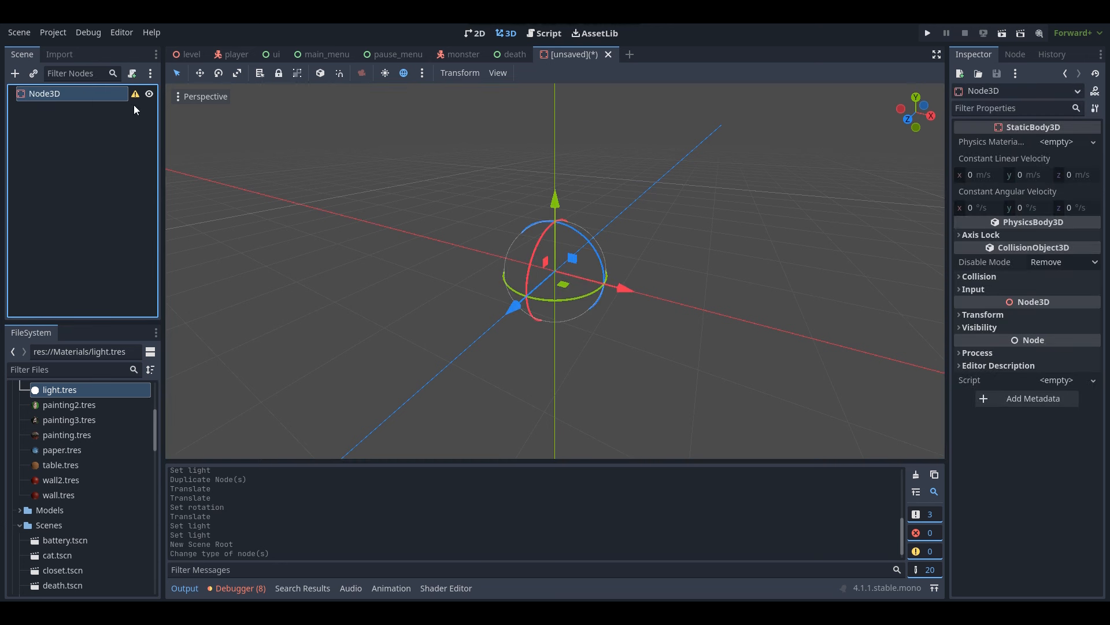
{"action": "double_click", "coordinate": [78, 93]}
{"action": "type", "text": "Objec"}
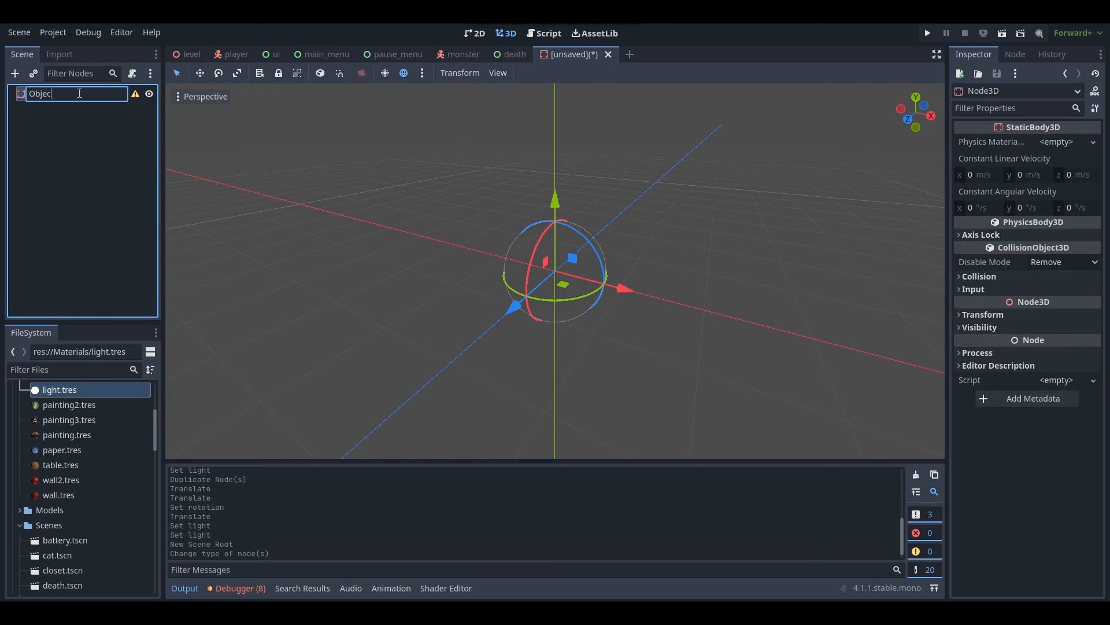
{"action": "type", "text": "t"}
{"action": "key", "text": "Return"}
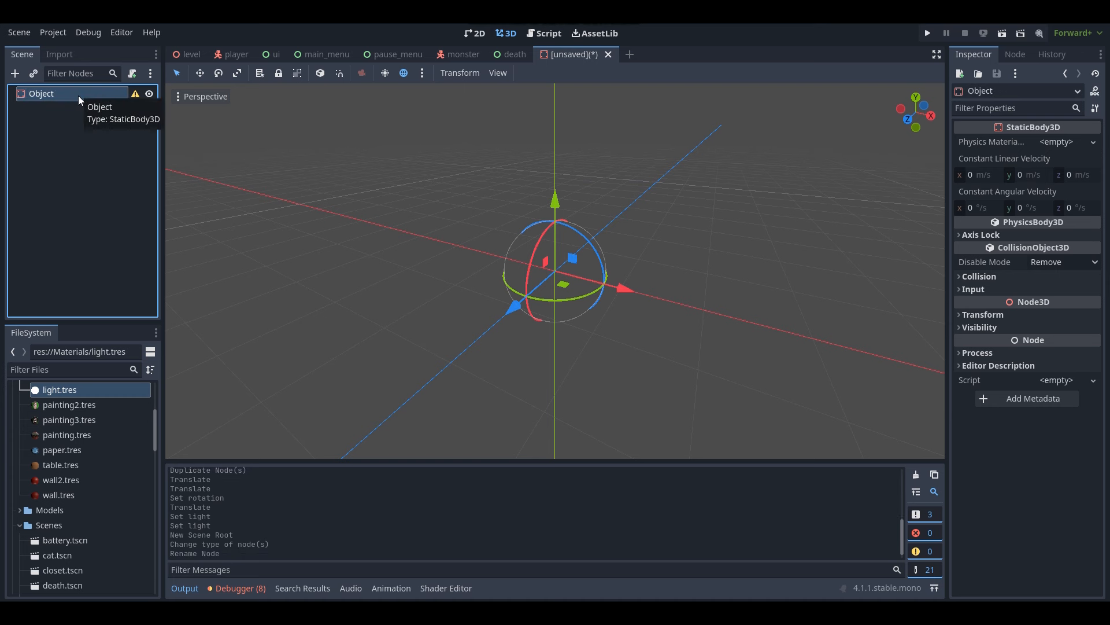
Add a CollisionShape3D child with a new BoxShape3D to Object and save the scene as object.tscn
{"action": "right_click", "coordinate": [78, 95]}
{"action": "left_click", "coordinate": [101, 106]}
{"action": "type", "text": "c"}
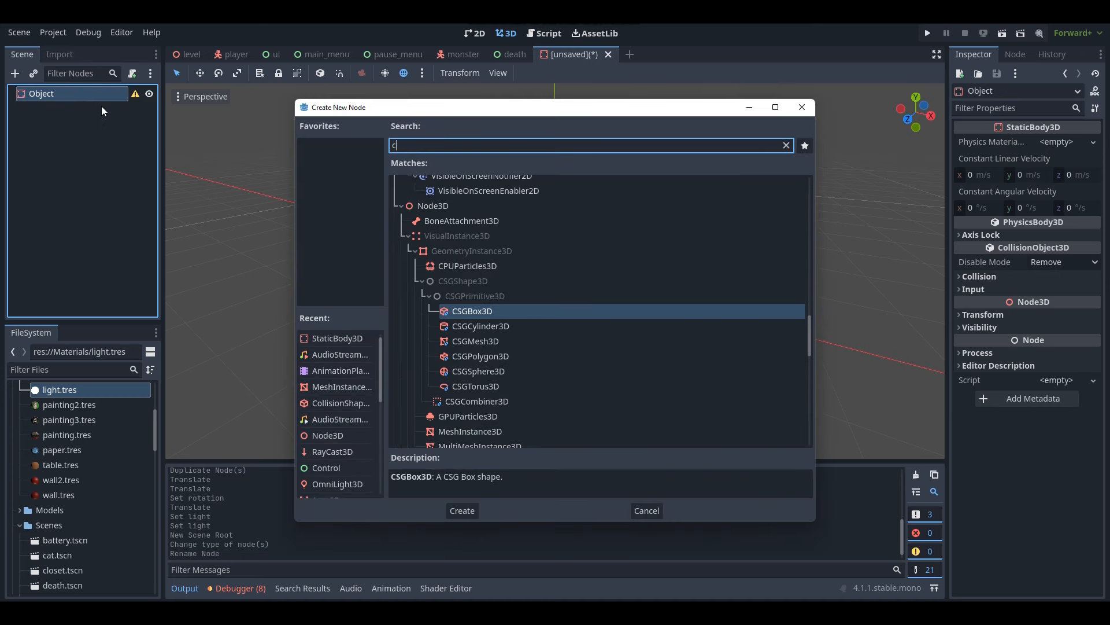
{"action": "type", "text": "oll"}
{"action": "double_click", "coordinate": [452, 311]}
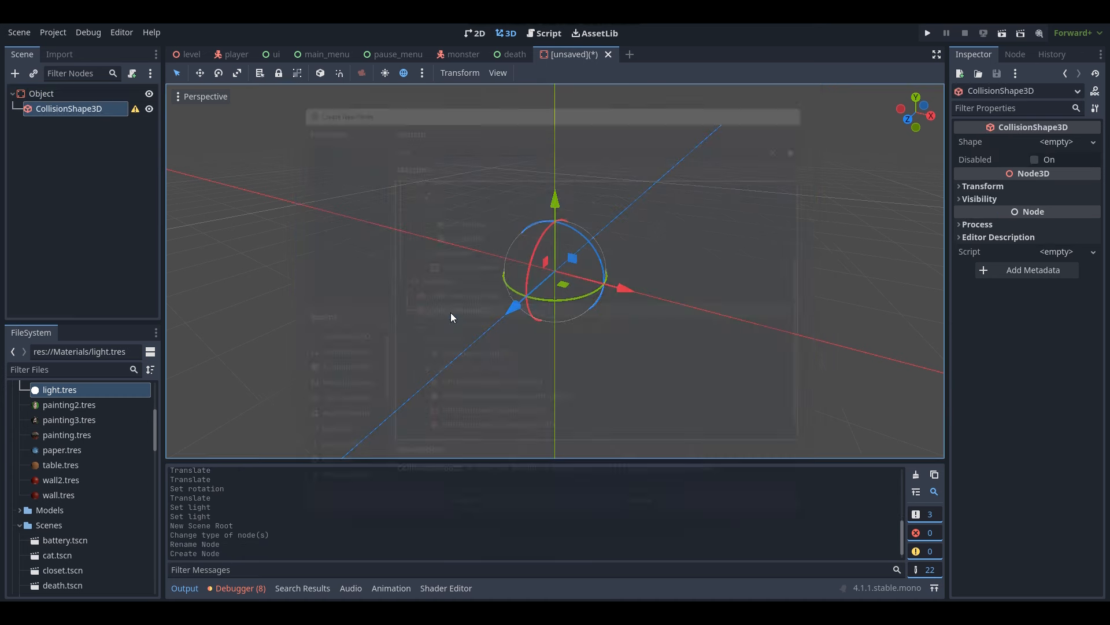
{"action": "left_click", "coordinate": [1064, 148]}
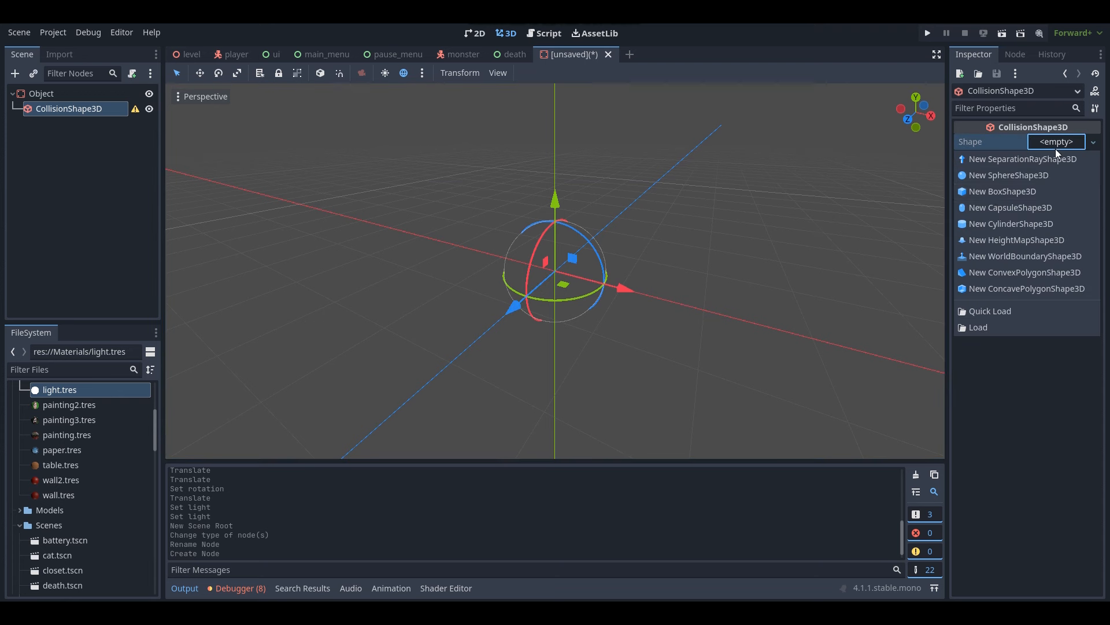
{"action": "left_click", "coordinate": [1002, 195]}
{"action": "key", "text": "ctrl+s"}
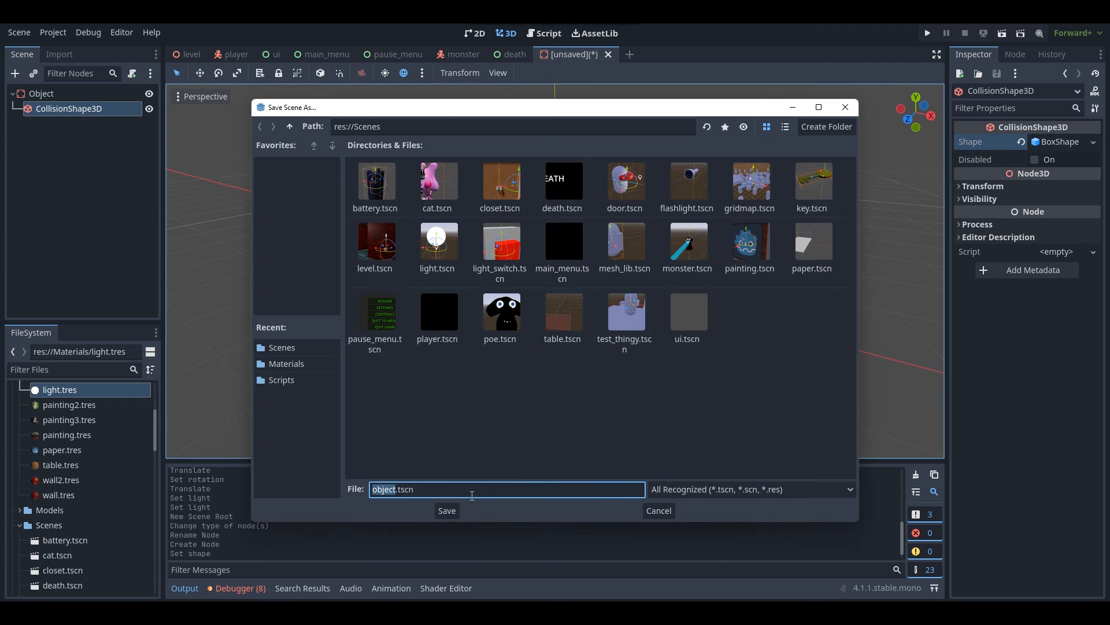
{"action": "left_click", "coordinate": [455, 514]}
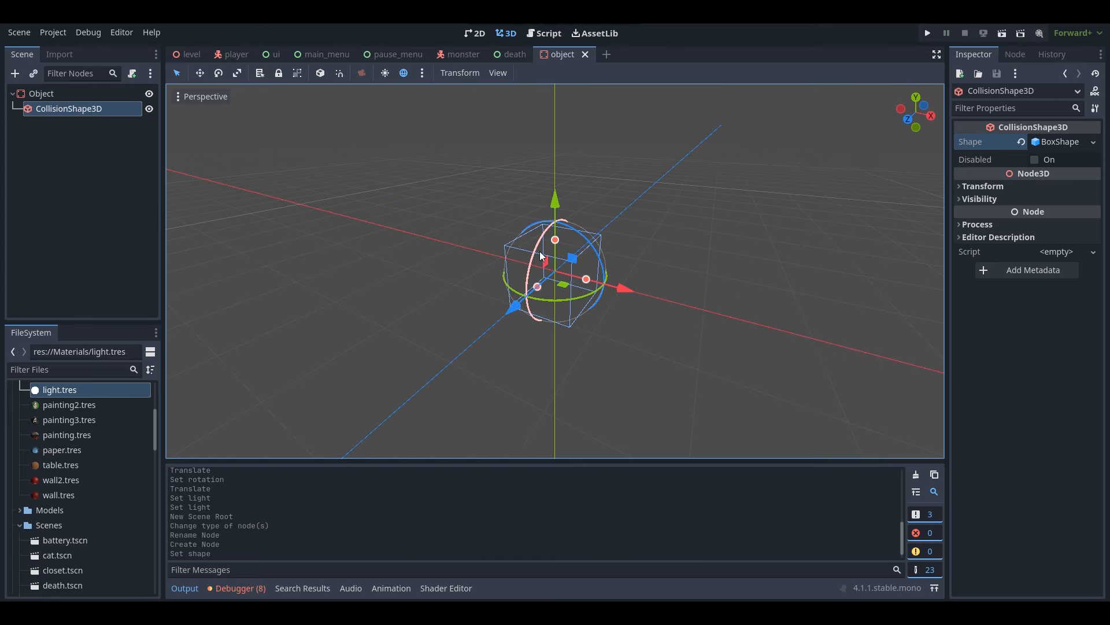
Add a MeshInstance3D child to Object and give it a new BoxMesh
{"action": "left_click", "coordinate": [84, 95]}
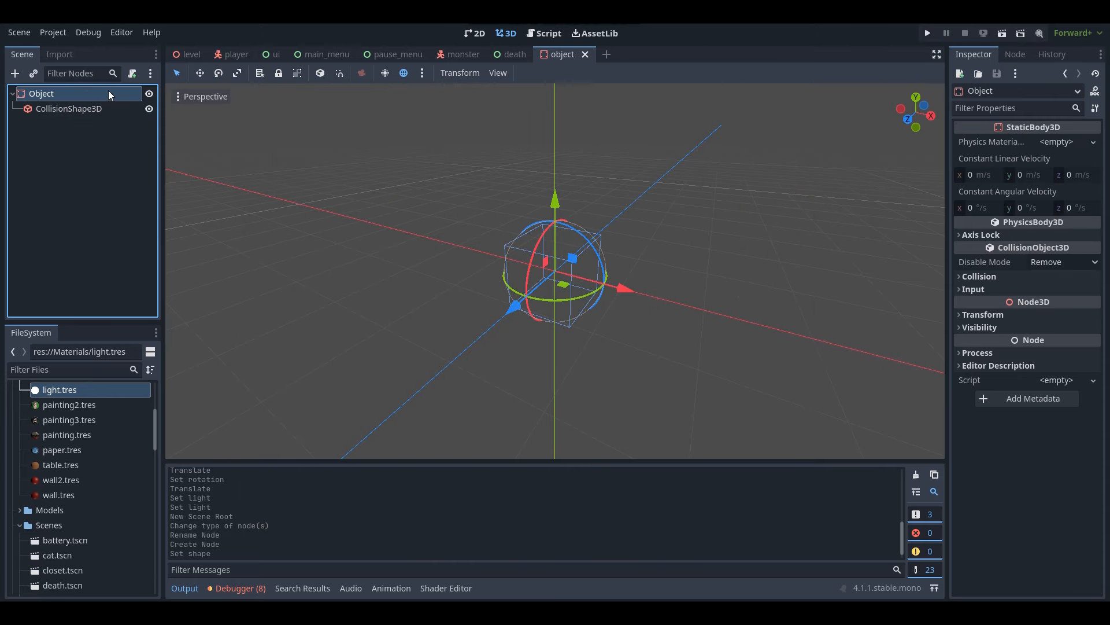
{"action": "right_click", "coordinate": [87, 95]}
{"action": "left_click", "coordinate": [132, 104]}
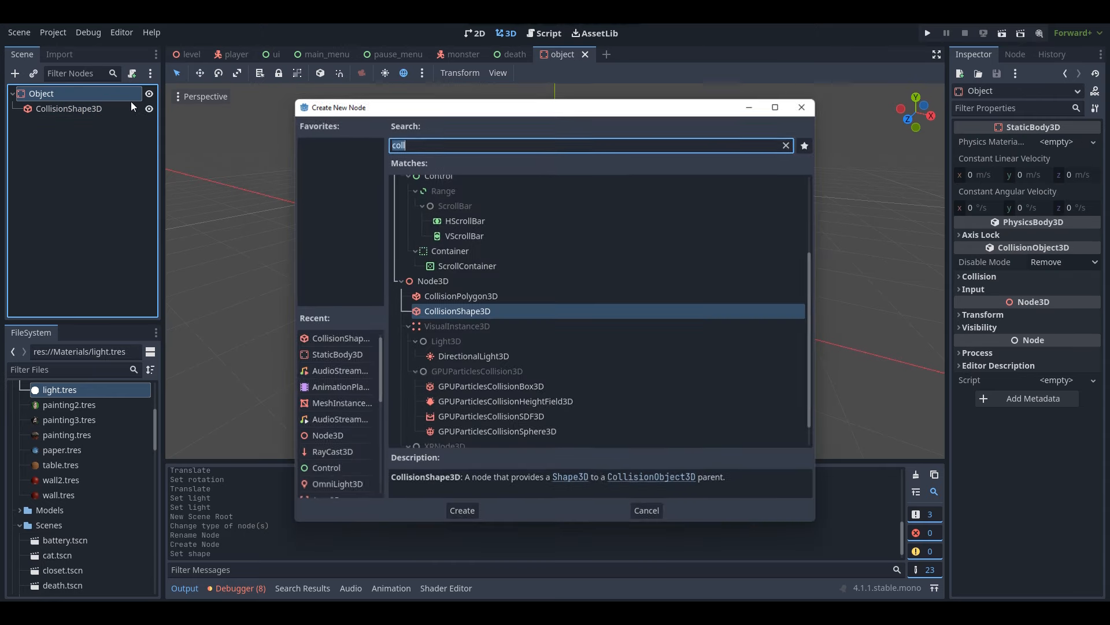
{"action": "type", "text": "mesh"}
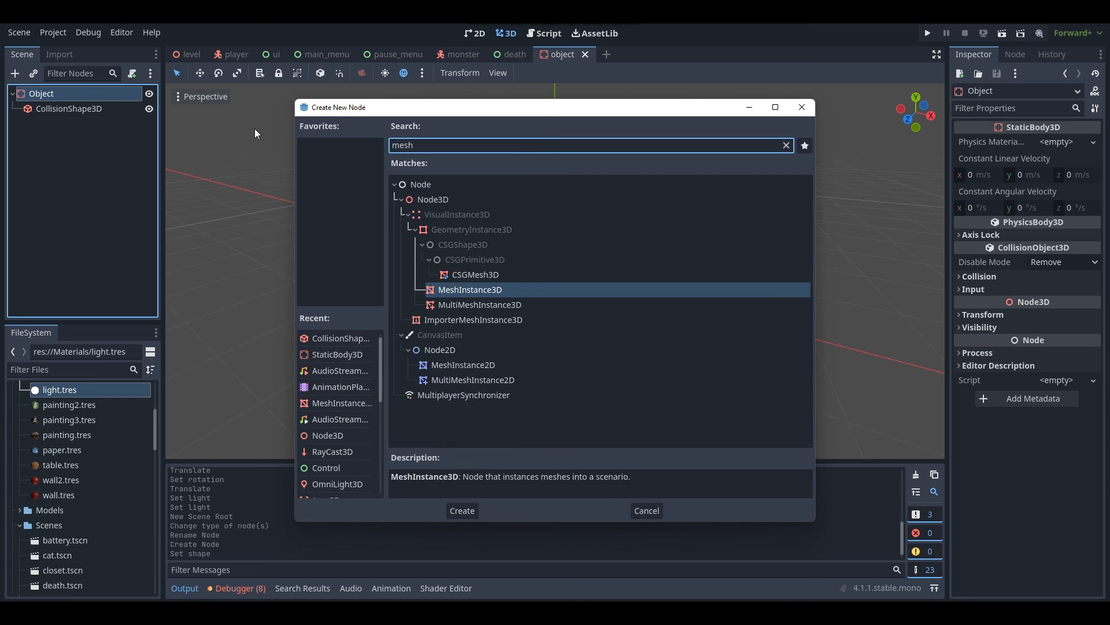
{"action": "double_click", "coordinate": [509, 288]}
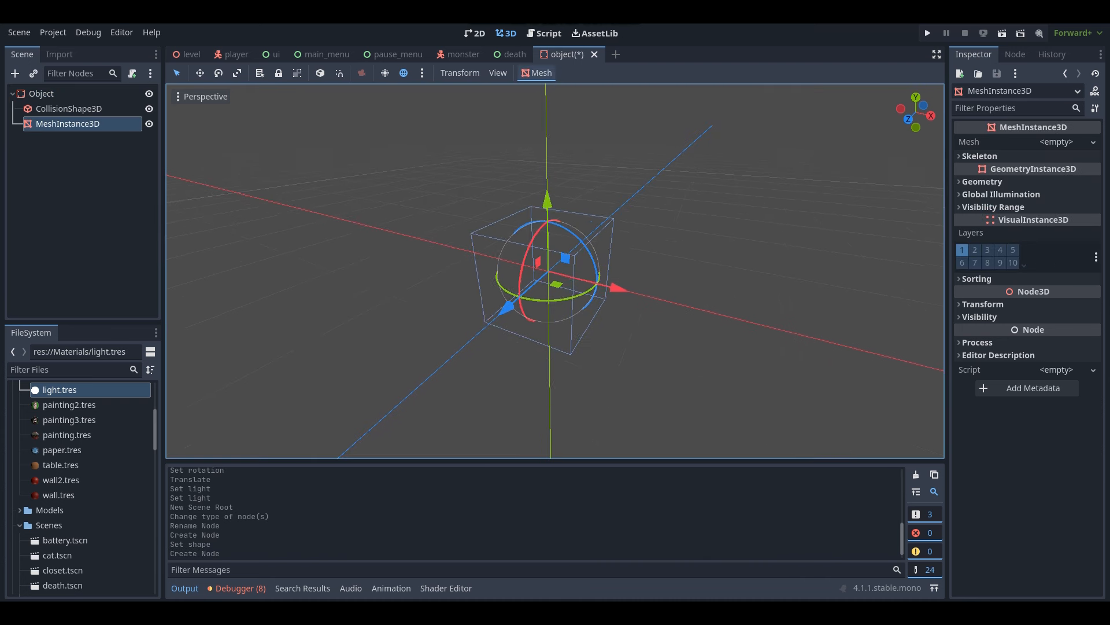
{"action": "left_click", "coordinate": [1054, 151]}
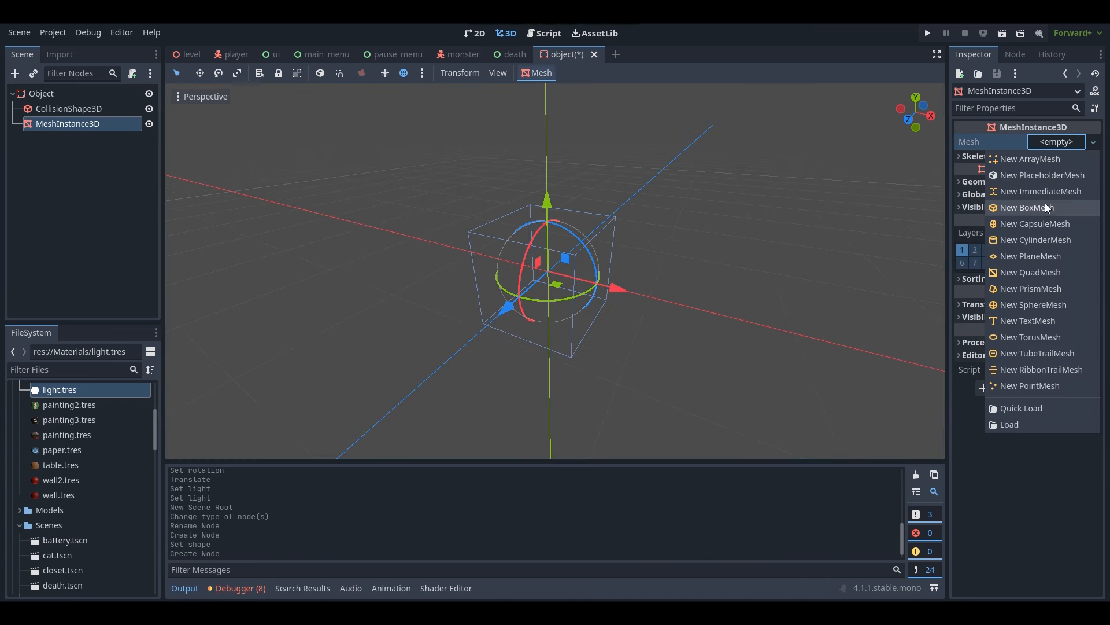
{"action": "left_click", "coordinate": [1046, 203]}
Turn on the preview sunlight and rotate the box mesh freehand to about -30°, -104° and 48° on X, Y and Z
{"action": "middle_click_drag", "start_coordinate": [578, 260], "coordinate": [595, 255]}
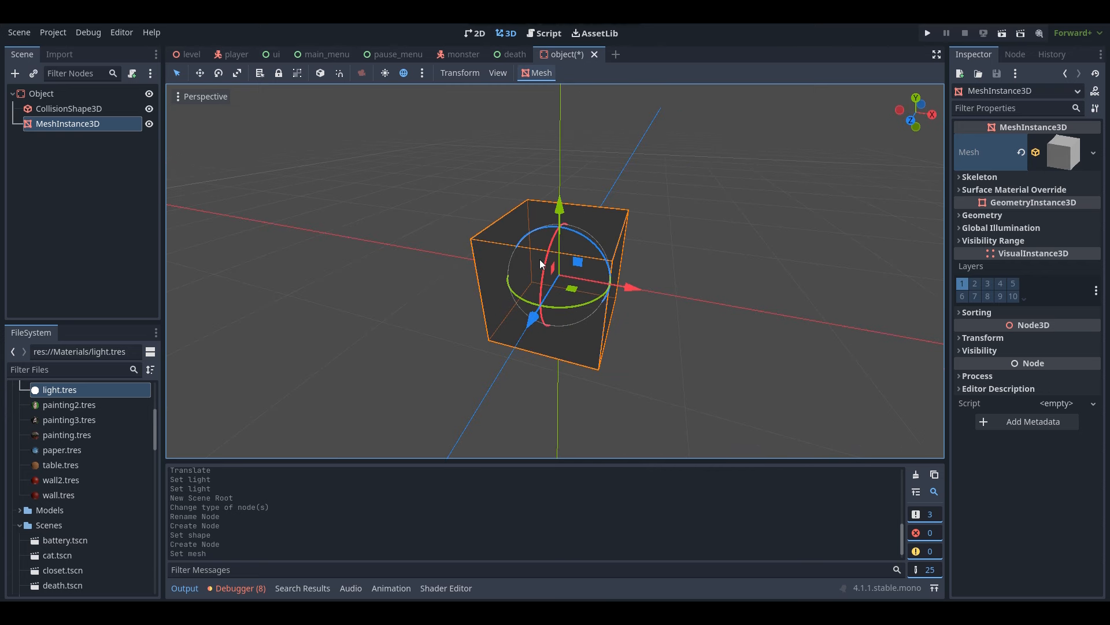
{"action": "left_click", "coordinate": [386, 73]}
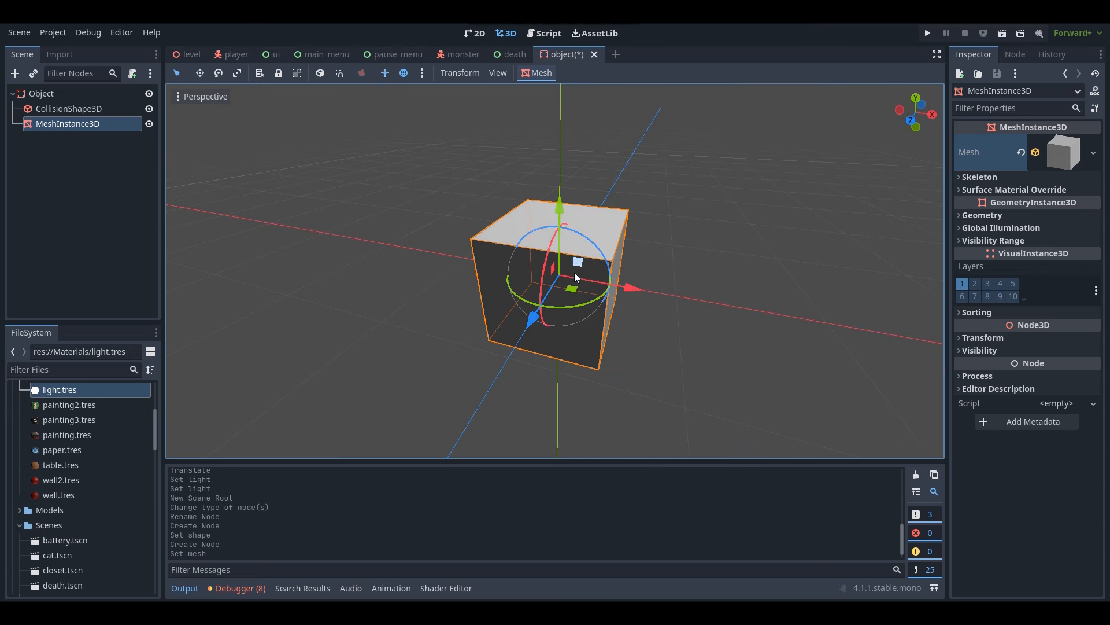
{"action": "mouse_move", "coordinate": [561, 230]}
{"action": "left_mouse_down"}
{"action": "mouse_move", "coordinate": [575, 200]}
{"action": "mouse_move", "coordinate": [586, 303]}
{"action": "mouse_move", "coordinate": [555, 284]}
{"action": "mouse_move", "coordinate": [586, 251]}
{"action": "mouse_move", "coordinate": [575, 240]}
{"action": "left_mouse_up"}
{"action": "key", "text": "d"}
{"action": "right_click_drag", "start_coordinate": [575, 240], "coordinate": [658, 246]}
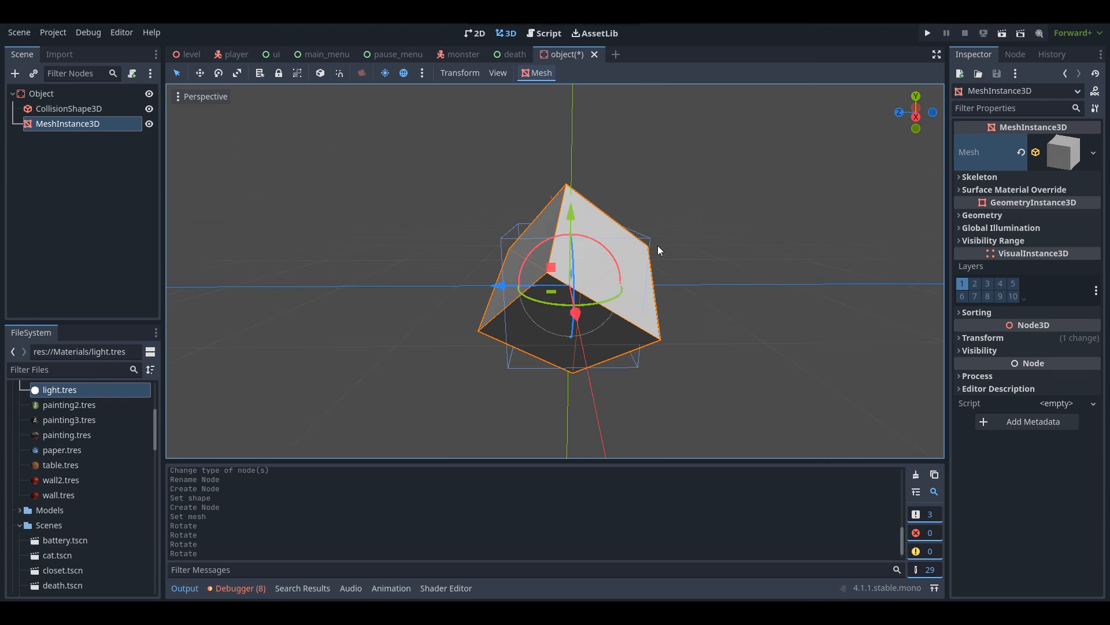
{"action": "left_click_drag", "start_coordinate": [596, 238], "coordinate": [602, 238]}
{"action": "mouse_move", "coordinate": [602, 239]}
{"action": "middle_mouse_down"}
{"action": "mouse_move", "coordinate": [590, 241]}
{"action": "mouse_move", "coordinate": [601, 243]}
{"action": "middle_mouse_up"}
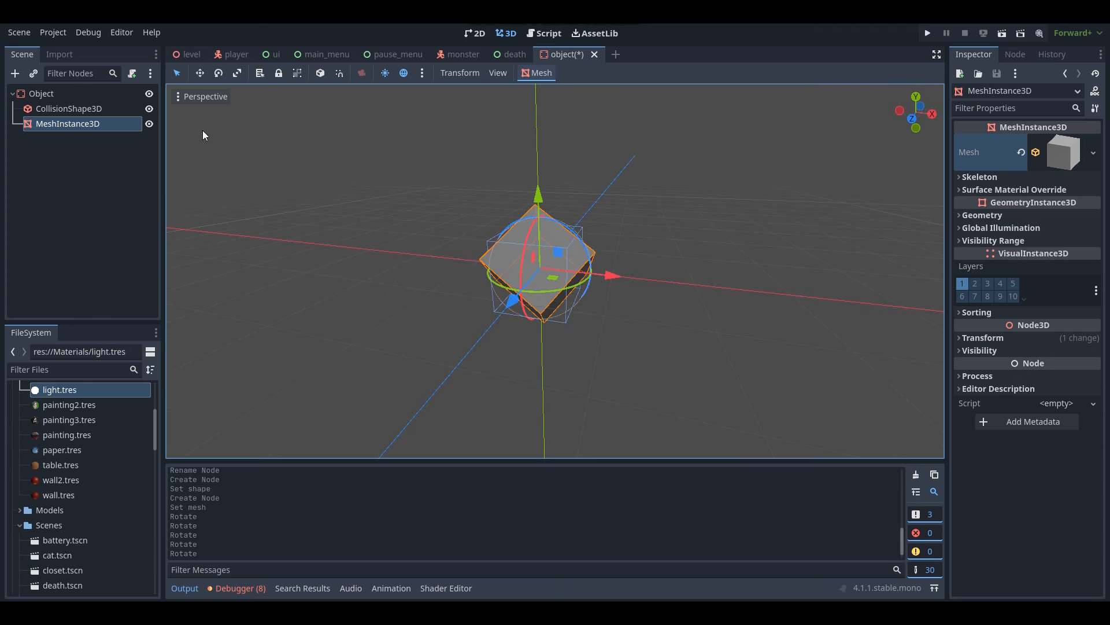
Duplicate the rotated box mesh and set the duplicate's X and Y rotation to 0
{"action": "key", "text": "ctrl+d"}
{"action": "left_click", "coordinate": [1027, 213]}
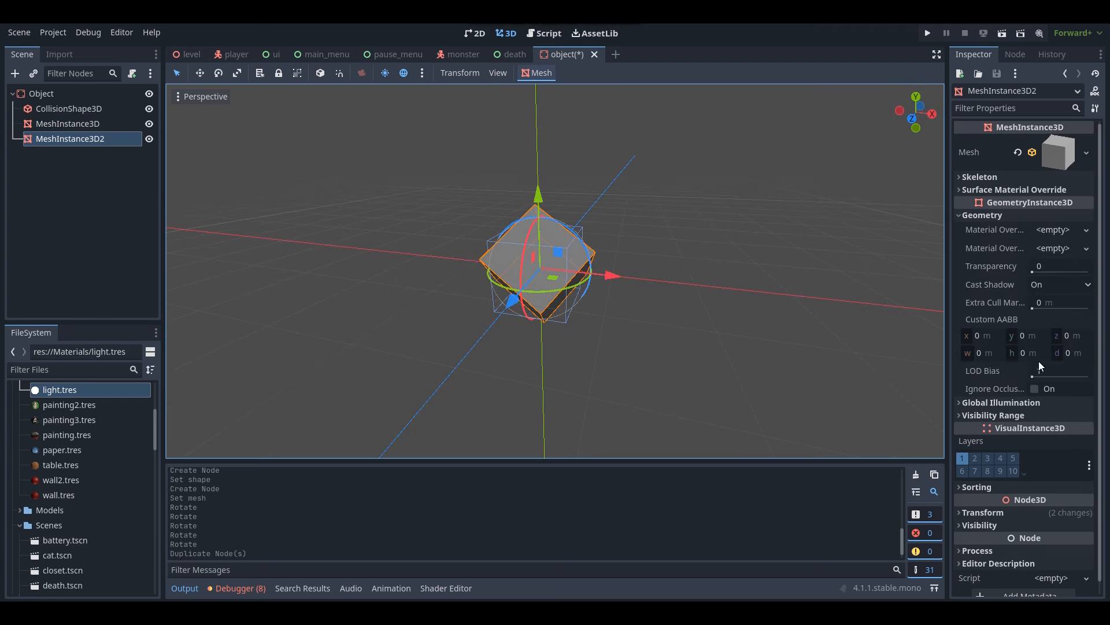
{"action": "scroll", "coordinate": [1026, 399], "scroll_direction": "down", "scroll_amount": 1}
{"action": "left_click", "coordinate": [1005, 503]}
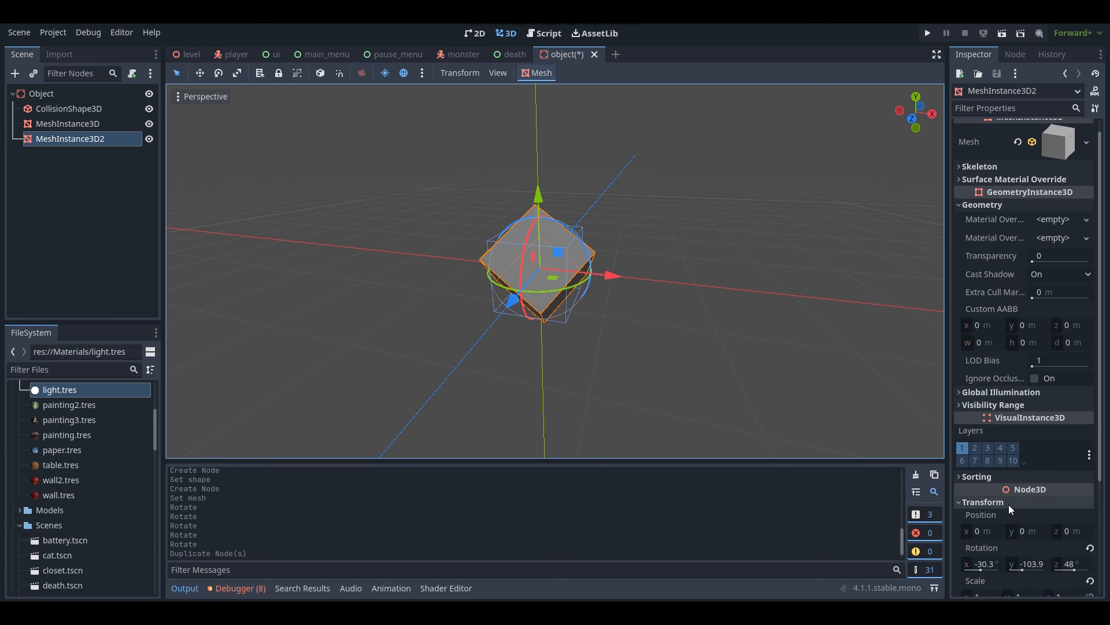
{"action": "scroll", "coordinate": [1009, 505], "scroll_direction": "down", "scroll_amount": 3}
{"action": "left_click", "coordinate": [981, 445]}
{"action": "type", "text": "0"}
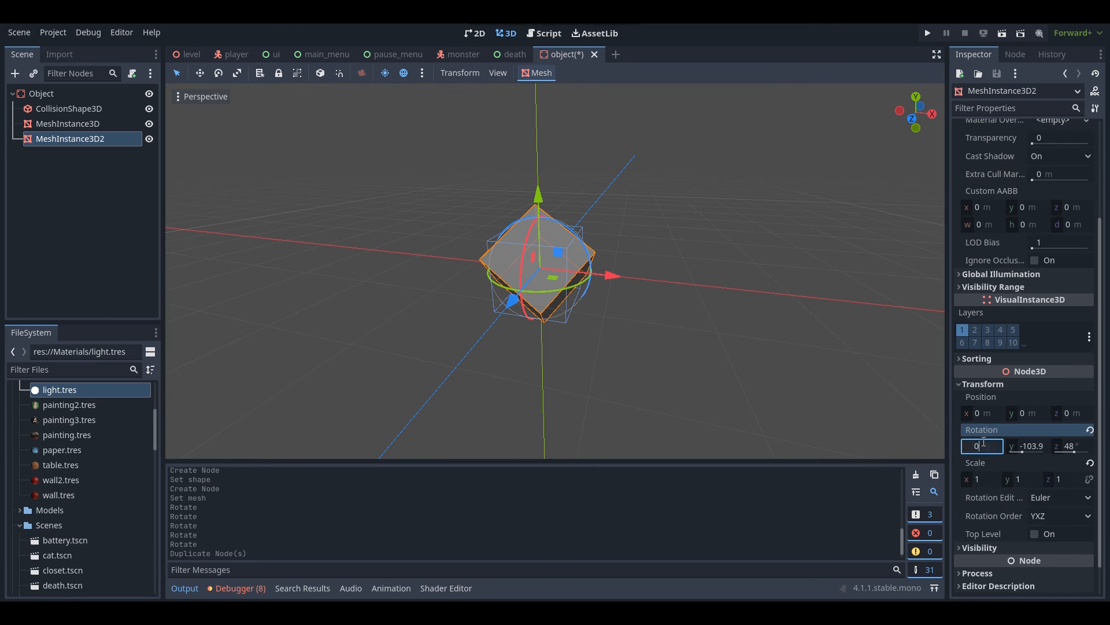
{"action": "key", "text": "Return"}
{"action": "left_click", "coordinate": [1029, 444]}
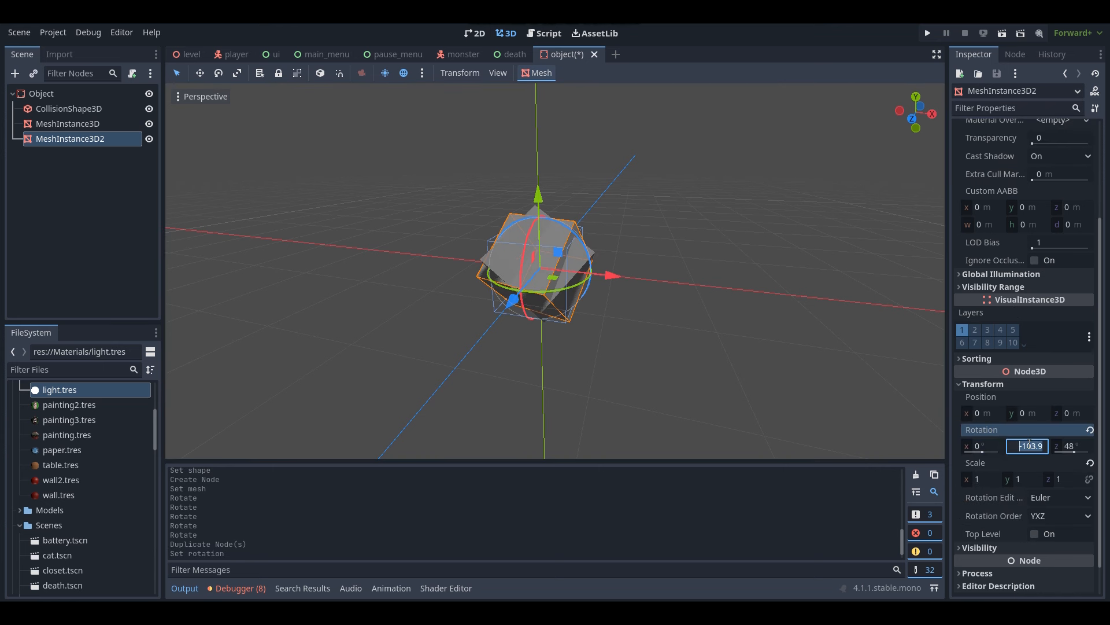
{"action": "type", "text": "0"}
{"action": "key", "text": "Return"}
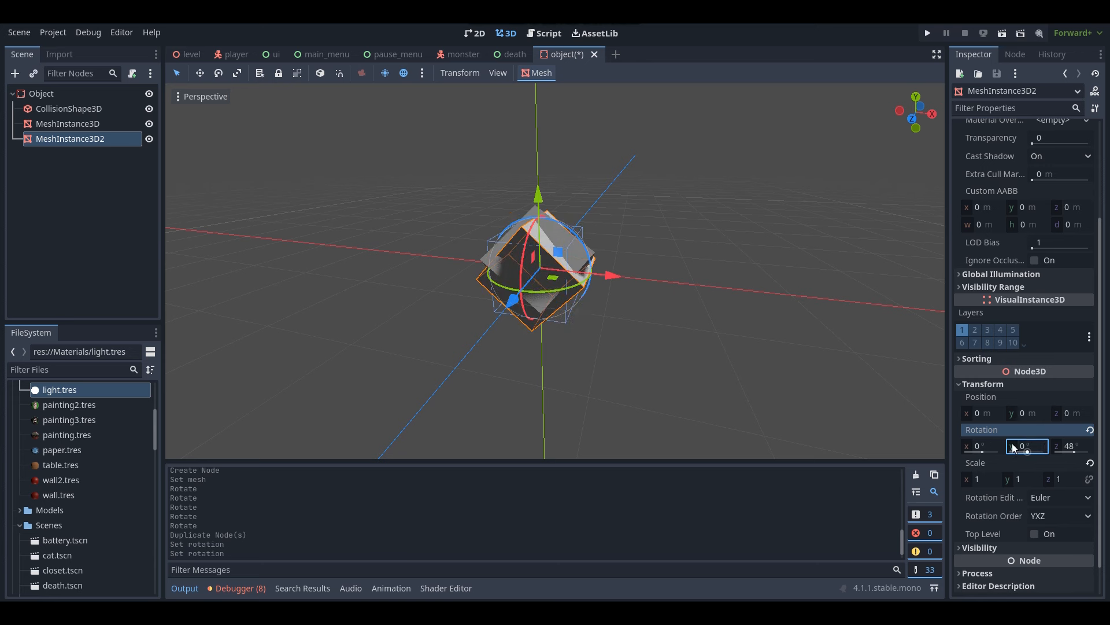
Give the original box mesh, MeshInstance3D, a new material as its geometry material override and open that material's settings
{"action": "middle_click_drag", "start_coordinate": [555, 266], "coordinate": [742, 408]}
{"action": "scroll", "coordinate": [405, 269], "scroll_direction": "up", "scroll_amount": 3}
{"action": "scroll", "coordinate": [520, 289], "scroll_direction": "down", "scroll_amount": 3}
{"action": "left_click", "coordinate": [703, 373]}
{"action": "mouse_move", "coordinate": [703, 374]}
{"action": "middle_mouse_down"}
{"action": "mouse_move", "coordinate": [555, 359]}
{"action": "mouse_move", "coordinate": [693, 373]}
{"action": "middle_mouse_up"}
{"action": "scroll", "coordinate": [693, 374], "scroll_direction": "up", "scroll_amount": 2}
{"action": "left_click", "coordinate": [602, 349]}
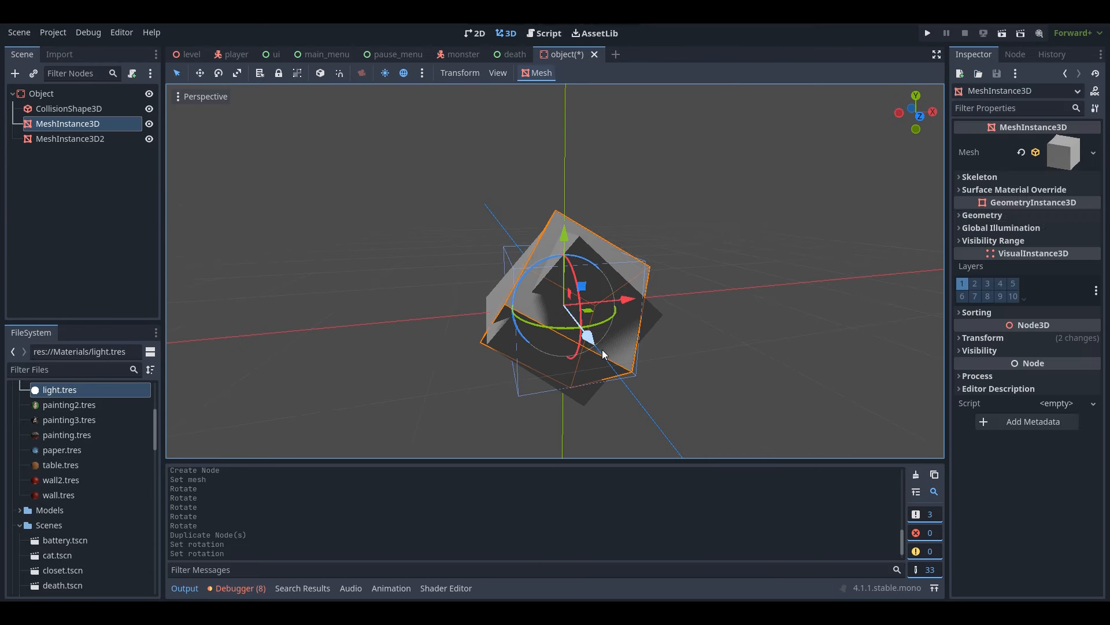
{"action": "left_click", "coordinate": [1047, 219]}
{"action": "left_click", "coordinate": [1047, 230]}
{"action": "left_click", "coordinate": [1047, 242]}
{"action": "left_click", "coordinate": [1063, 245]}
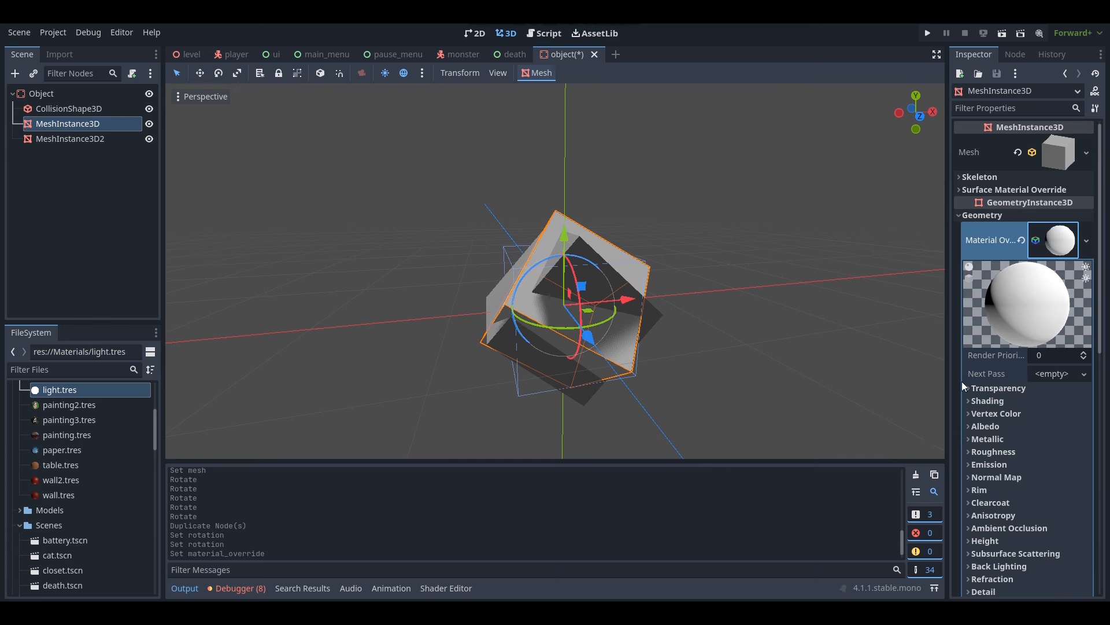
Set the override material's shading mode to Unshaded
{"action": "left_click", "coordinate": [1000, 402]}
{"action": "left_click", "coordinate": [1062, 417]}
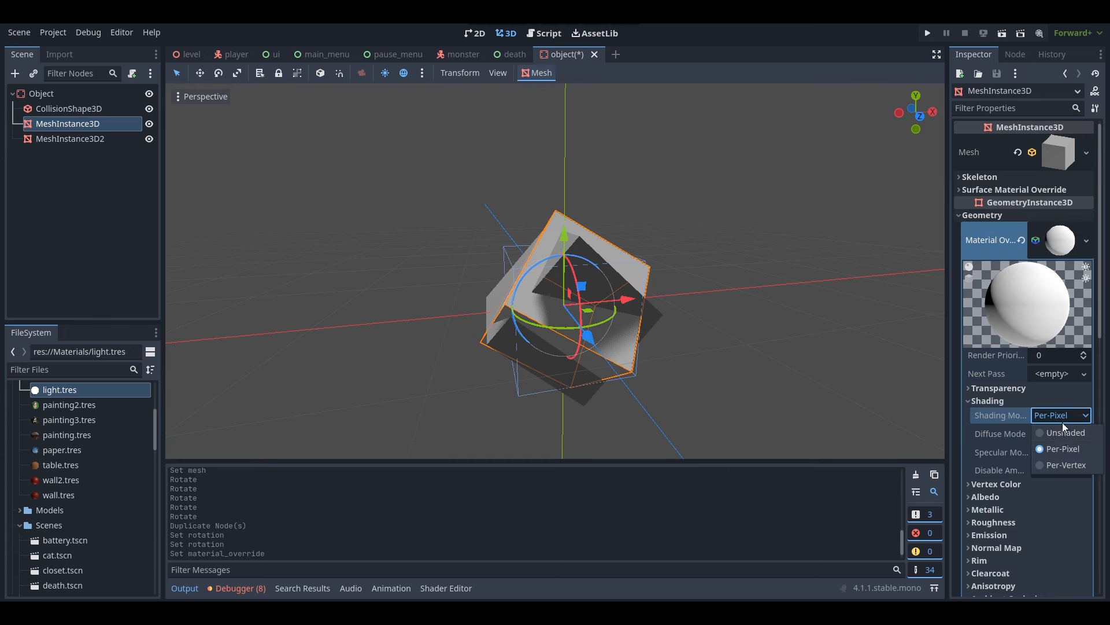
{"action": "left_click", "coordinate": [1062, 433]}
Set the albedo color of MeshInstance3D's override material to magenta, hex ff00ff
{"action": "scroll", "coordinate": [1038, 363], "scroll_direction": "down", "scroll_amount": 5}
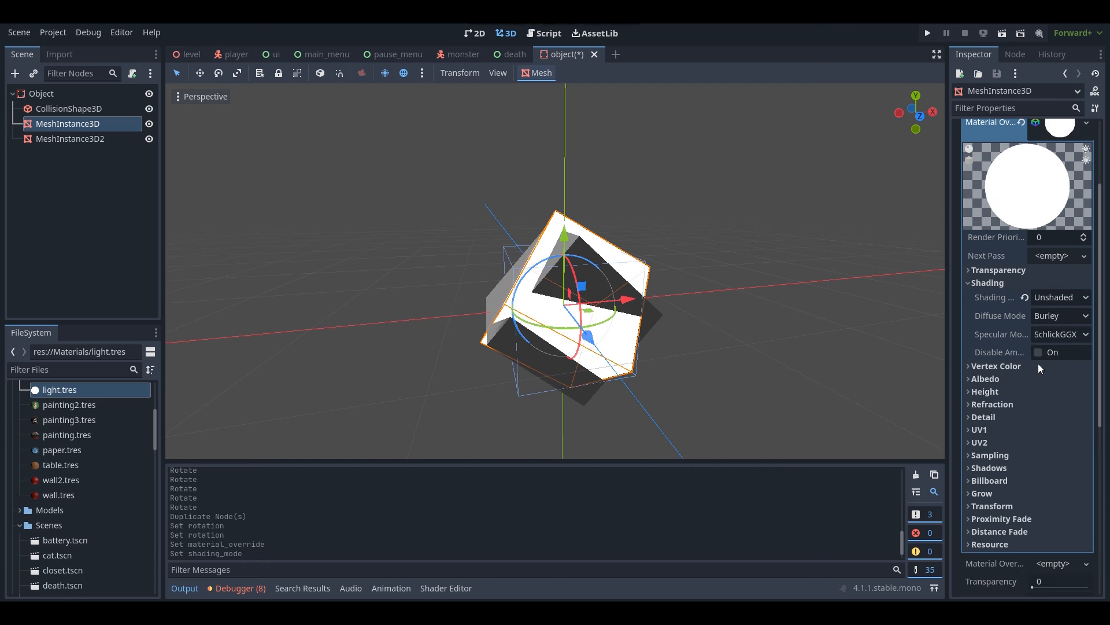
{"action": "left_click", "coordinate": [1004, 262]}
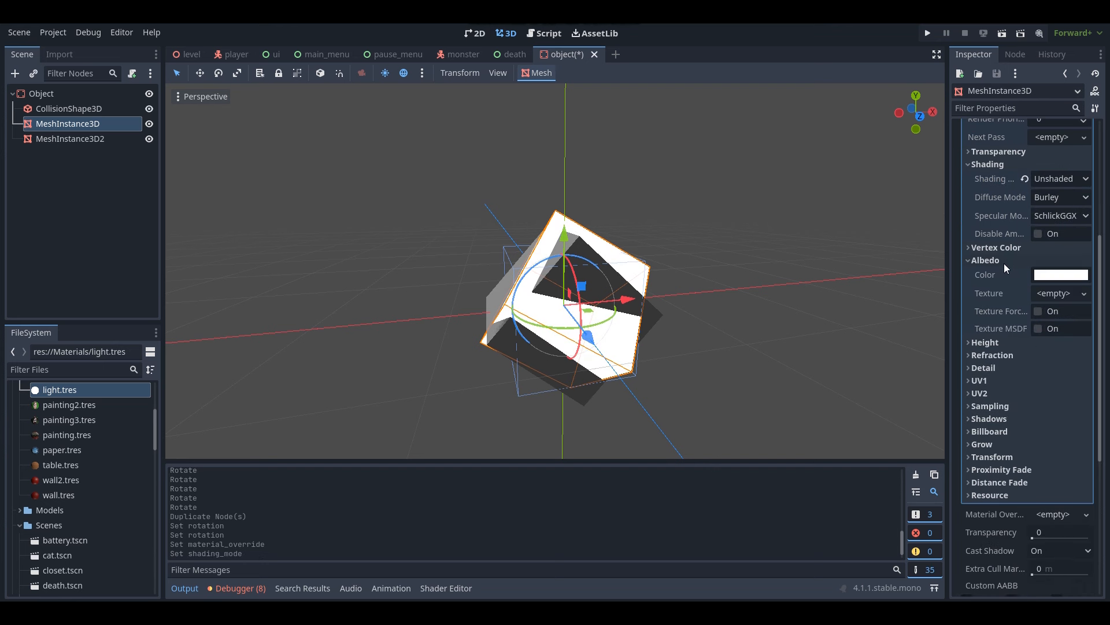
{"action": "left_click", "coordinate": [1048, 277]}
{"action": "left_click_drag", "start_coordinate": [989, 496], "coordinate": [923, 492]}
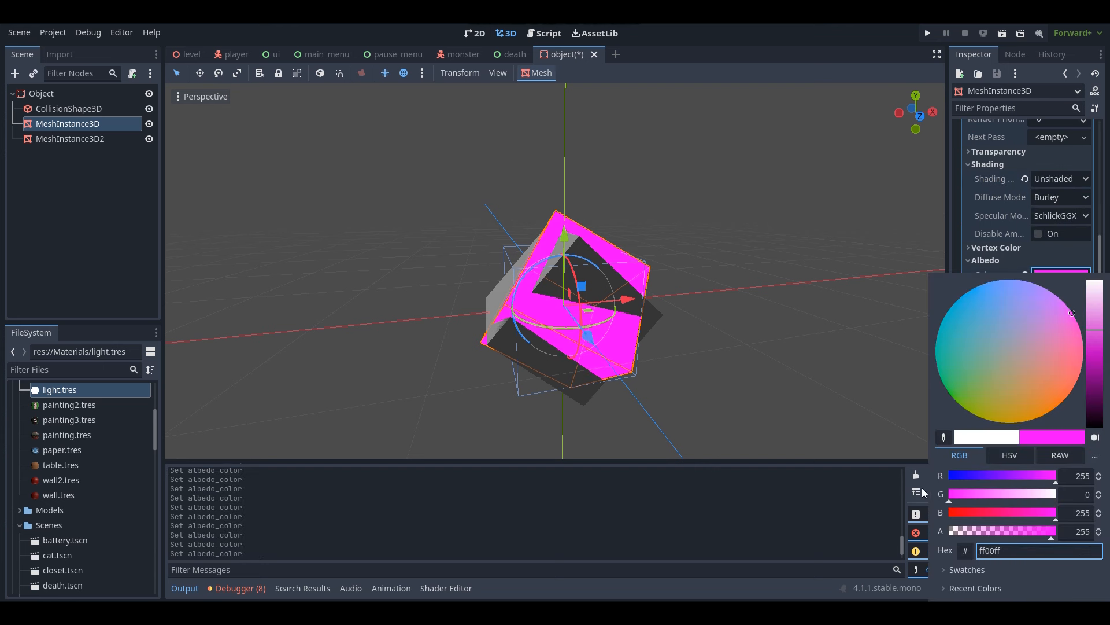
Copy MeshInstance3D's magenta material override and paste it as the geometry material override of MeshInstance3D2
{"action": "left_click", "coordinate": [52, 139]}
{"action": "left_click", "coordinate": [51, 141]}
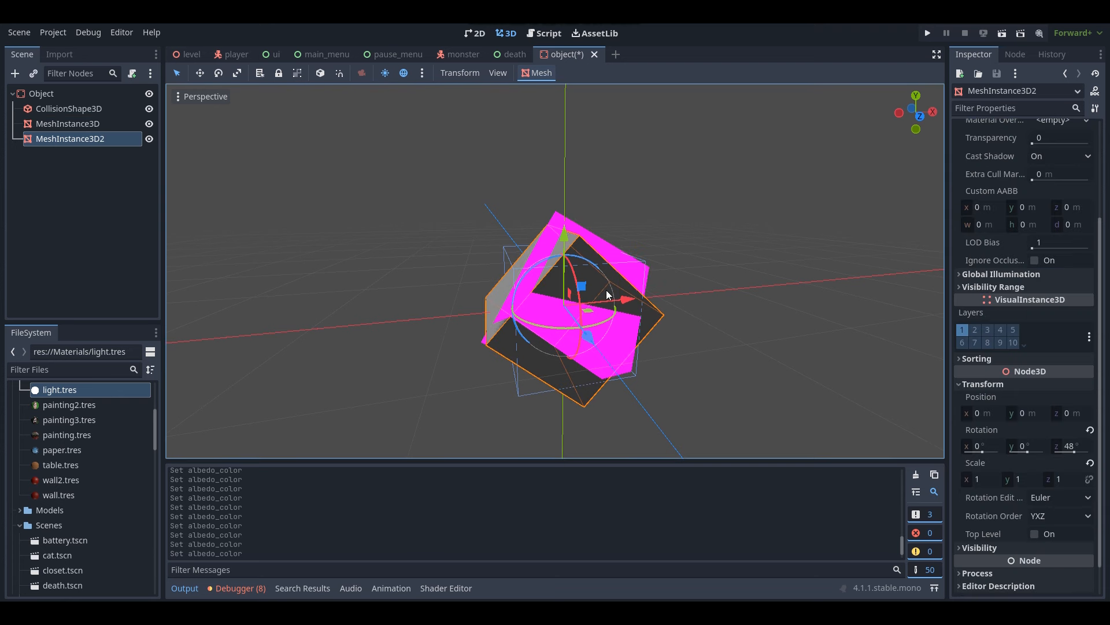
{"action": "left_click", "coordinate": [102, 123]}
{"action": "scroll", "coordinate": [996, 261], "scroll_direction": "up", "scroll_amount": 5}
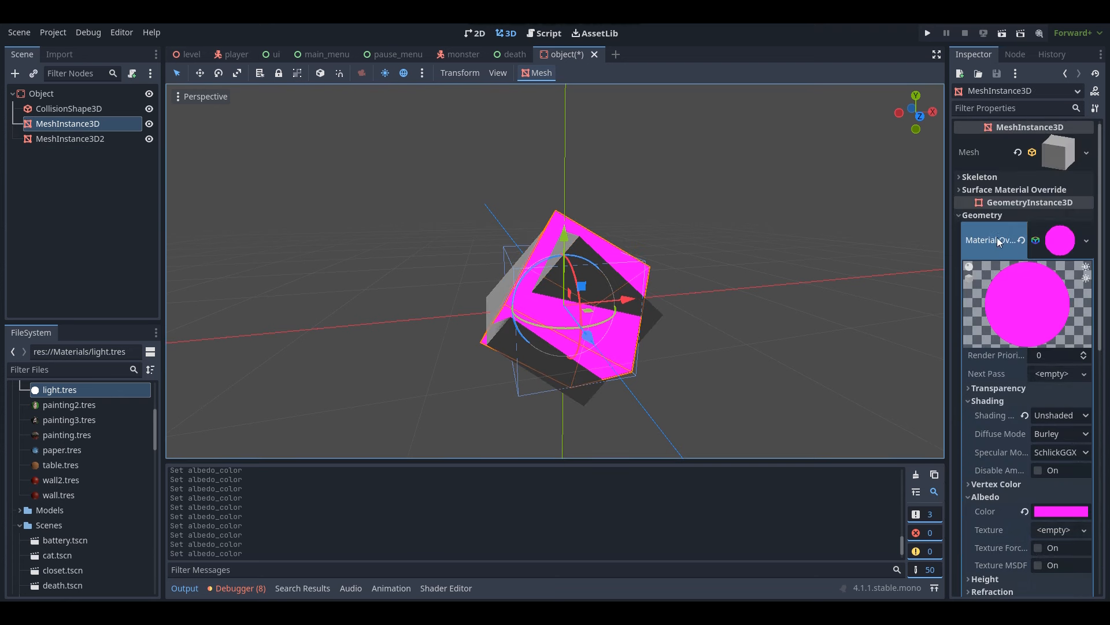
{"action": "right_click", "coordinate": [987, 233]}
{"action": "left_click", "coordinate": [987, 240]}
{"action": "left_click", "coordinate": [50, 141]}
{"action": "scroll", "coordinate": [1011, 335], "scroll_direction": "up", "scroll_amount": 3}
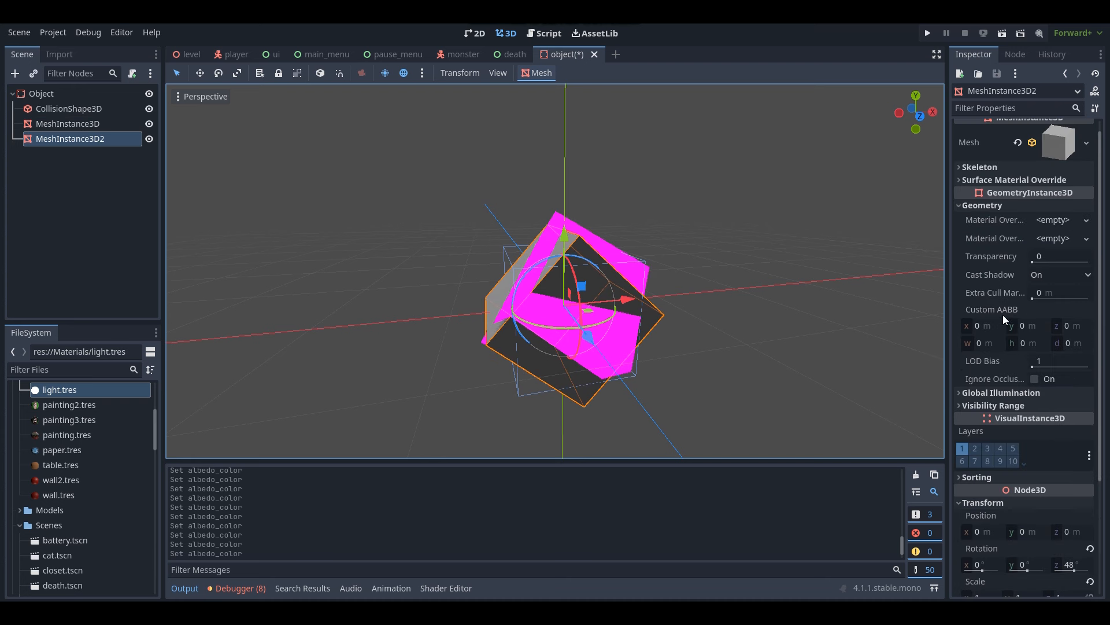
{"action": "left_click", "coordinate": [998, 246]}
Inspect the two overlapping magenta boxes from several sides and save the object scene
{"action": "left_click", "coordinate": [809, 249]}
{"action": "middle_click_drag", "start_coordinate": [810, 249], "coordinate": [579, 263]}
{"action": "key", "text": "d"}
{"action": "right_click_drag", "start_coordinate": [555, 270], "coordinate": [717, 249]}
{"action": "key", "text": "s"}
{"action": "key", "text": "w"}
{"action": "key", "text": "w"}
{"action": "key", "text": "d"}
{"action": "key", "text": "s"}
{"action": "key", "text": "w"}
{"action": "key", "text": "ctrl+s"}
{"action": "key", "text": "w"}
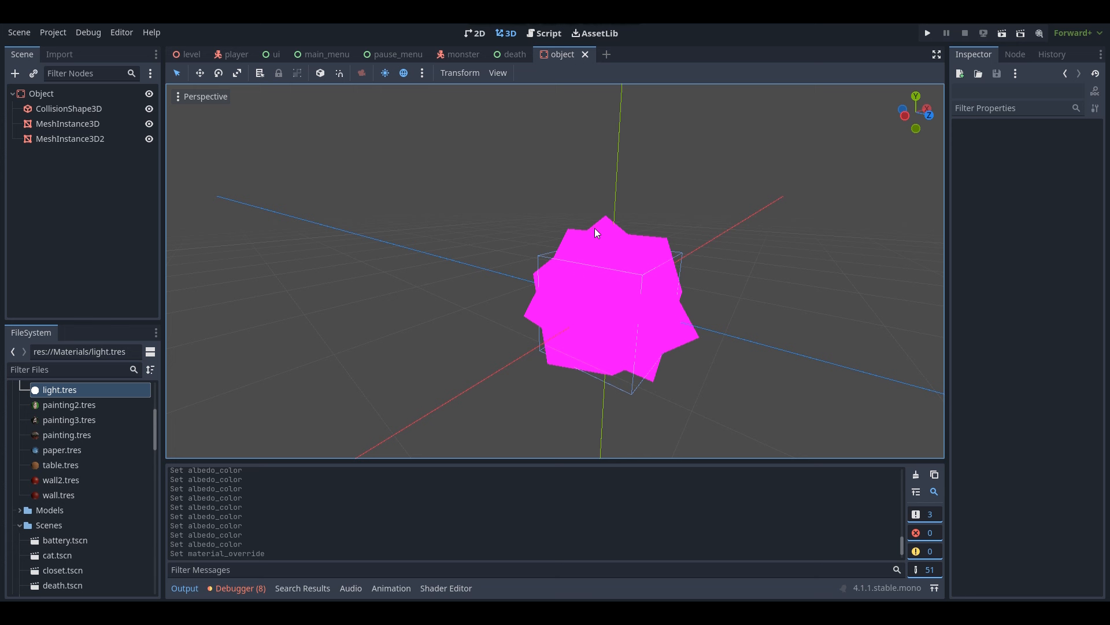
{"action": "mouse_move", "coordinate": [596, 232]}
{"action": "middle_mouse_down"}
{"action": "mouse_move", "coordinate": [520, 247]}
{"action": "mouse_move", "coordinate": [515, 237]}
{"action": "mouse_move", "coordinate": [577, 241]}
{"action": "middle_mouse_up"}
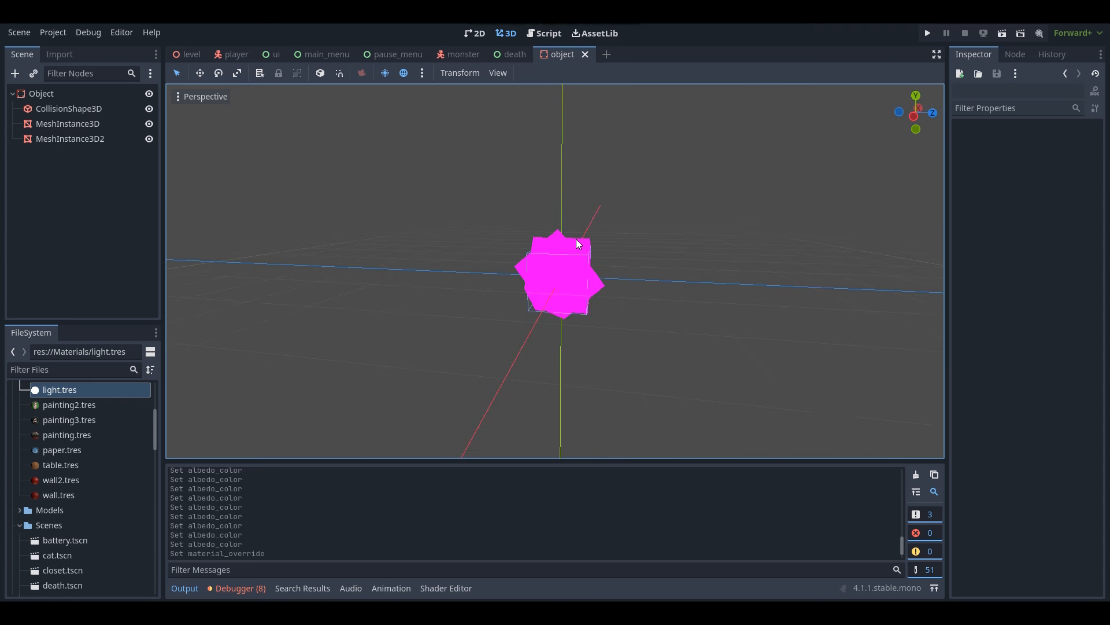
Attach a new GDScript to the Object root node with the path res://Scripts/object.gd
{"action": "left_click", "coordinate": [89, 93]}
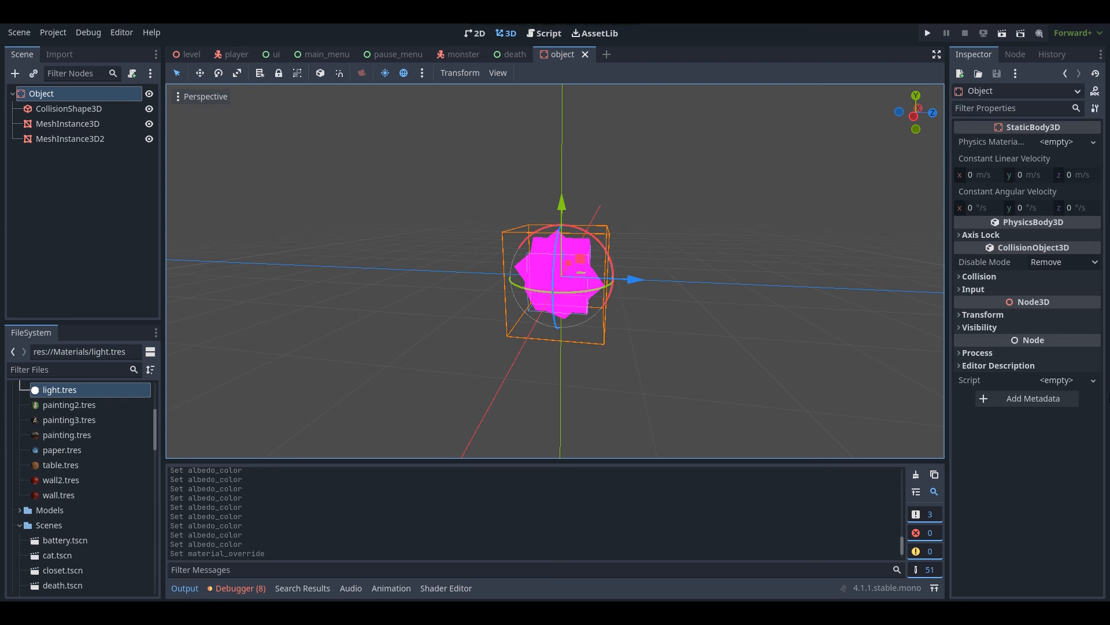
{"action": "left_click", "coordinate": [1058, 380]}
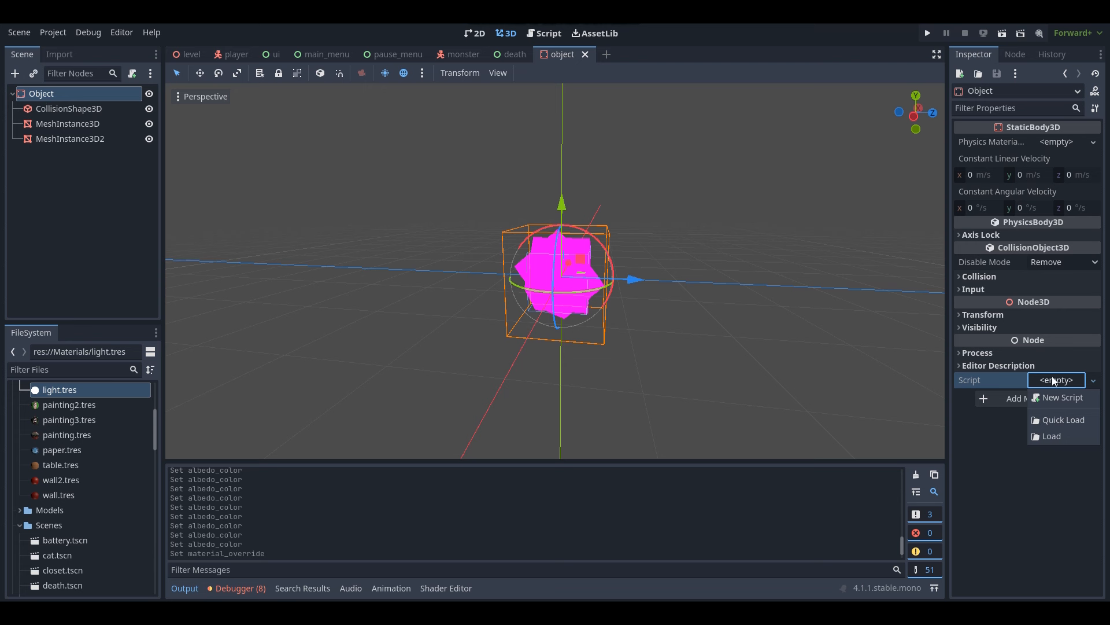
{"action": "left_click", "coordinate": [1058, 397]}
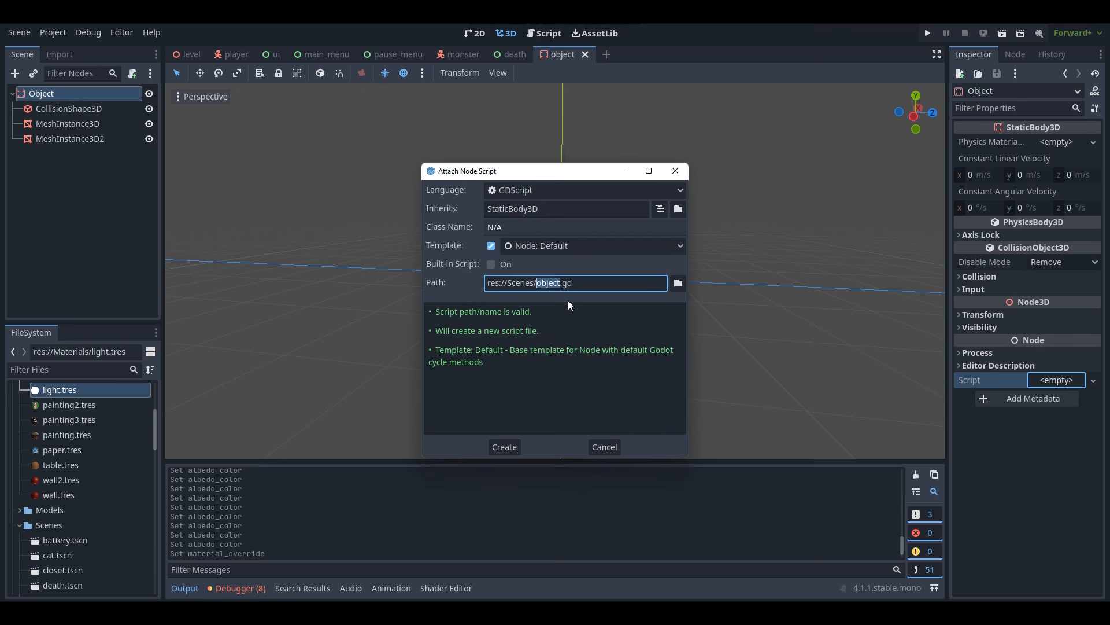
{"action": "left_click", "coordinate": [531, 285]}
{"action": "left_click_drag", "start_coordinate": [532, 285], "coordinate": [517, 281]}
{"action": "type", "text": "ripts"}
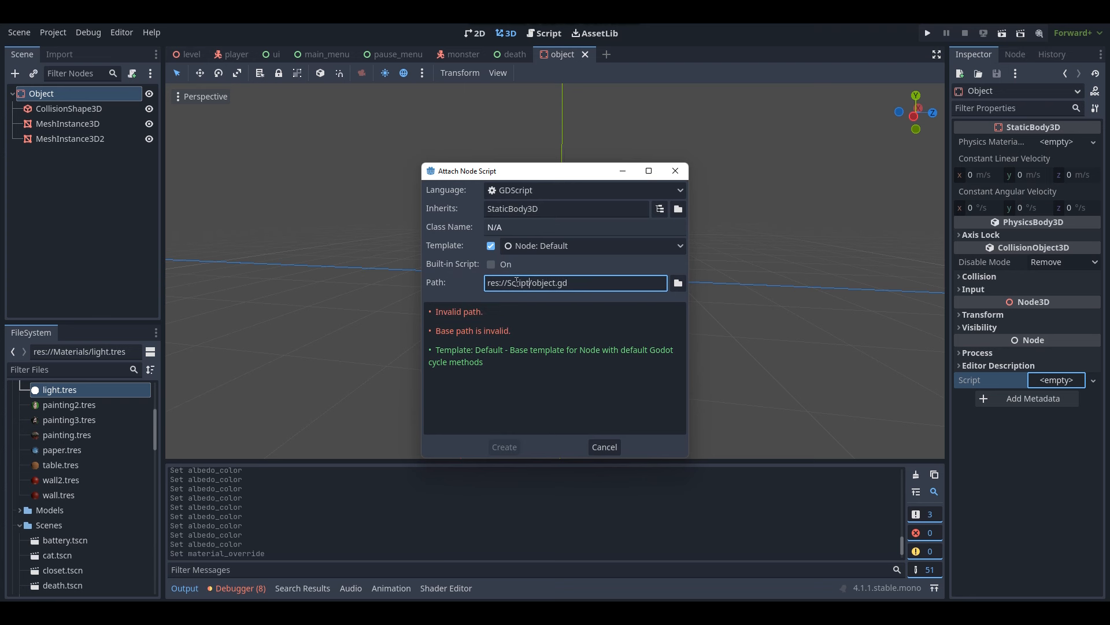
{"action": "left_click", "coordinate": [505, 446]}
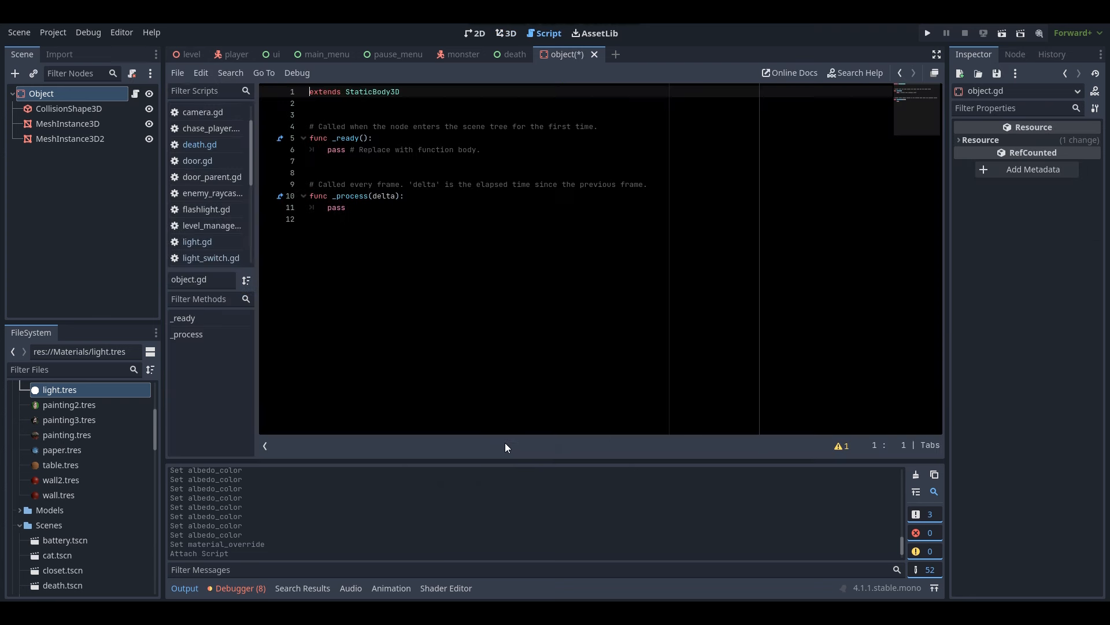
Replace the template functions in object.gd with an empty function declaration, func interact():
{"action": "left_click_drag", "start_coordinate": [347, 207], "coordinate": [305, 120]}
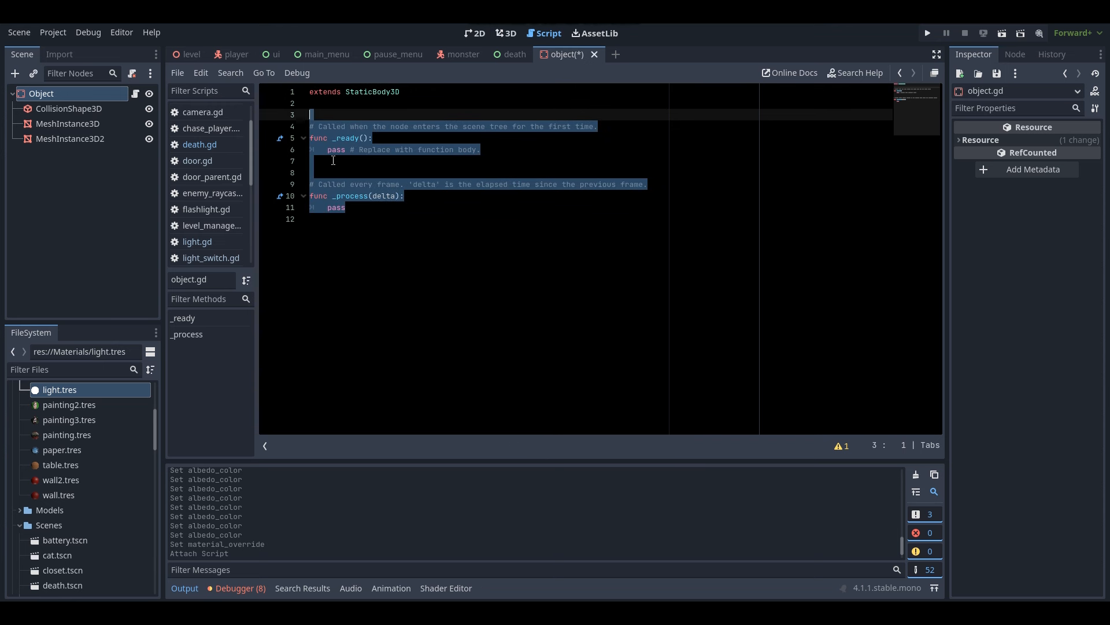
{"action": "key", "text": "BackSpace"}
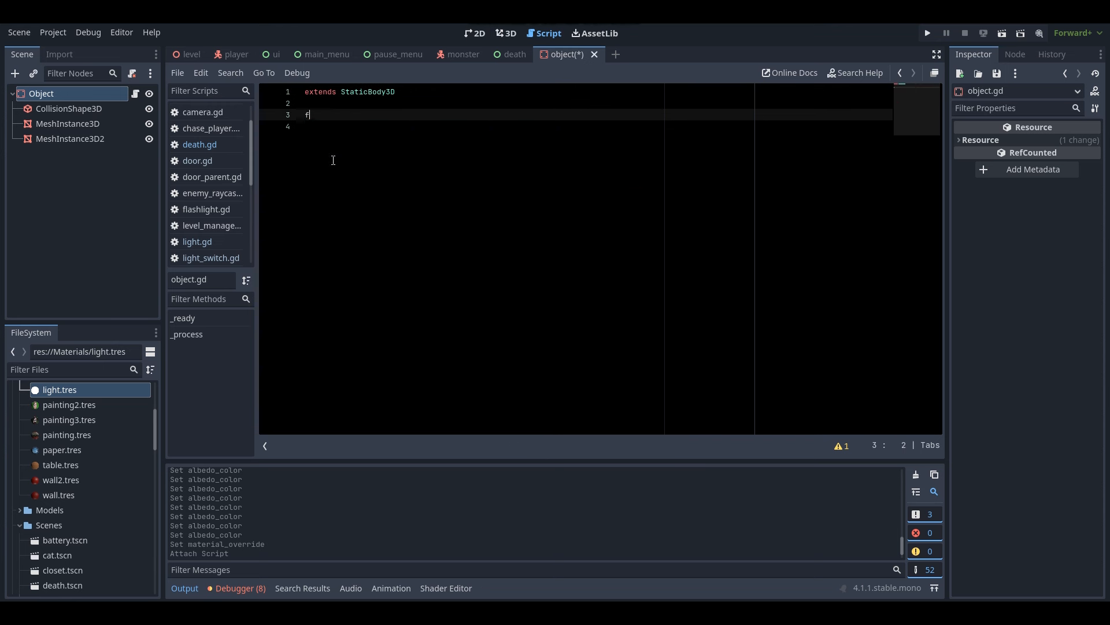
{"action": "type", "text": "func "}
{"action": "type", "text": "_int"}
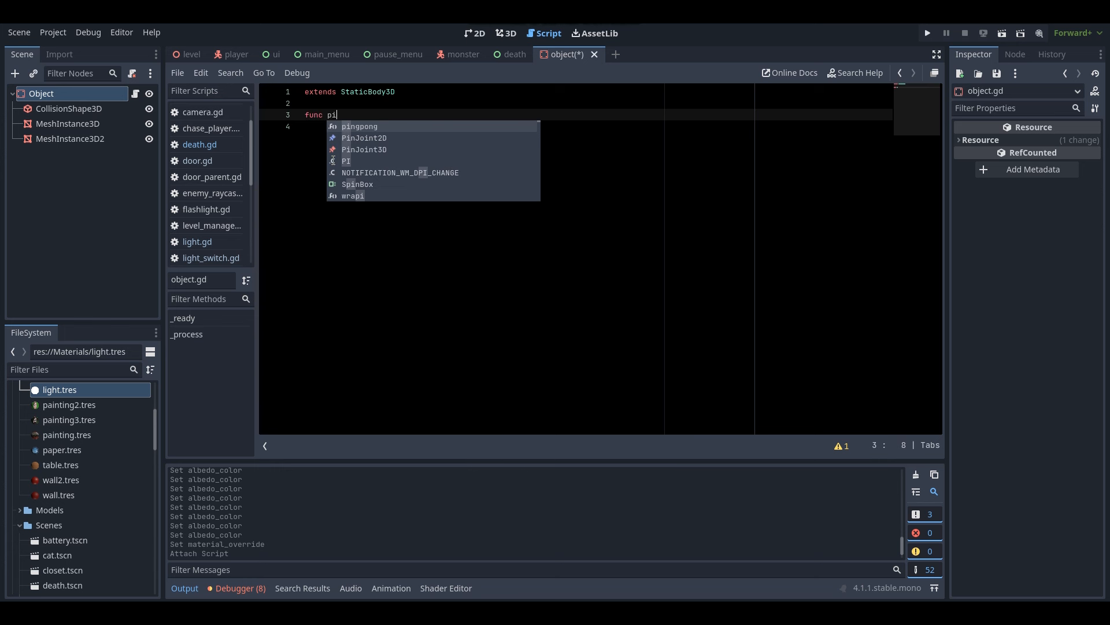
{"action": "key", "text": "BackSpace"}
{"action": "key", "text": "BackSpace"}
{"action": "key", "text": "BackSpace"}
{"action": "key", "text": "BackSpace"}
{"action": "type", "text": "interact"}
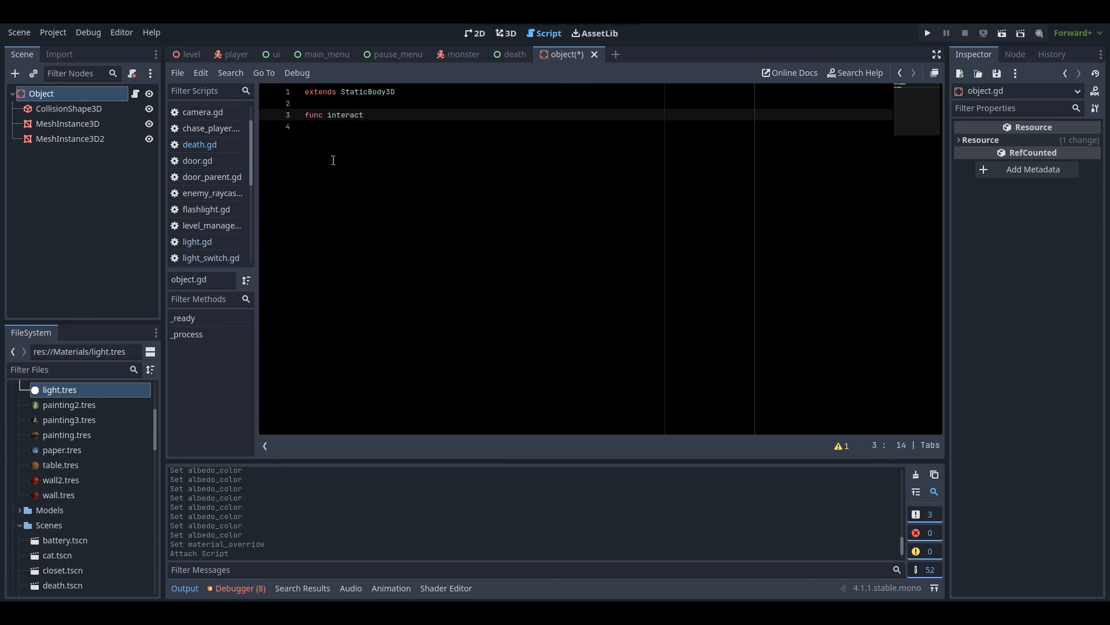
{"action": "type", "text": "():"}
{"action": "key", "text": "Return"}
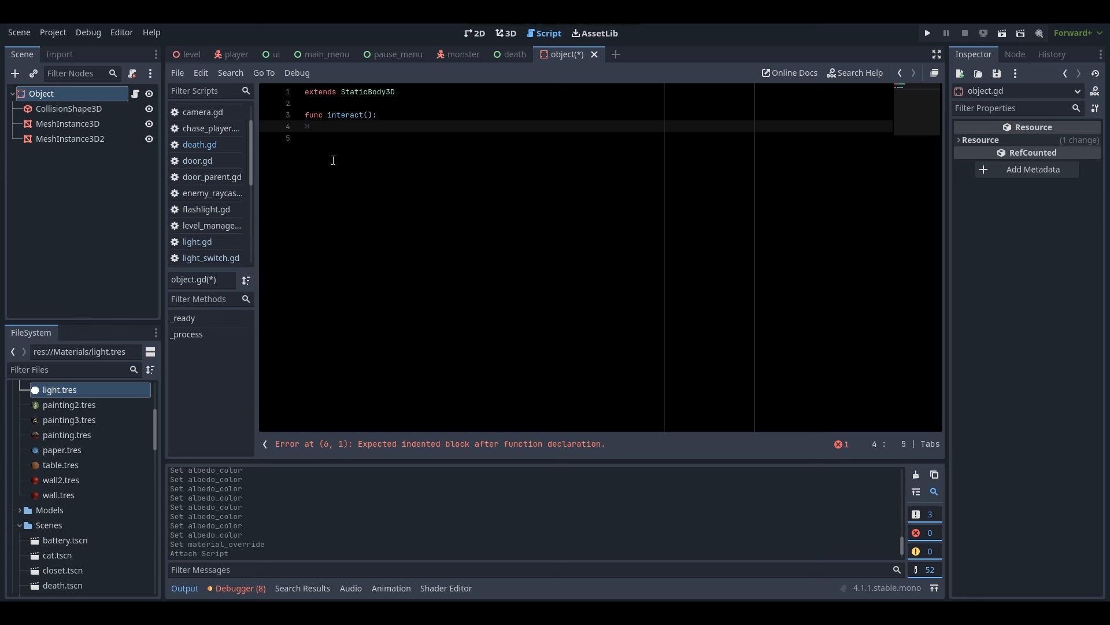
Add the line get_parent().num_of_objects += 1 inside interact() and save the script
{"action": "type", "text": "get_parent"}
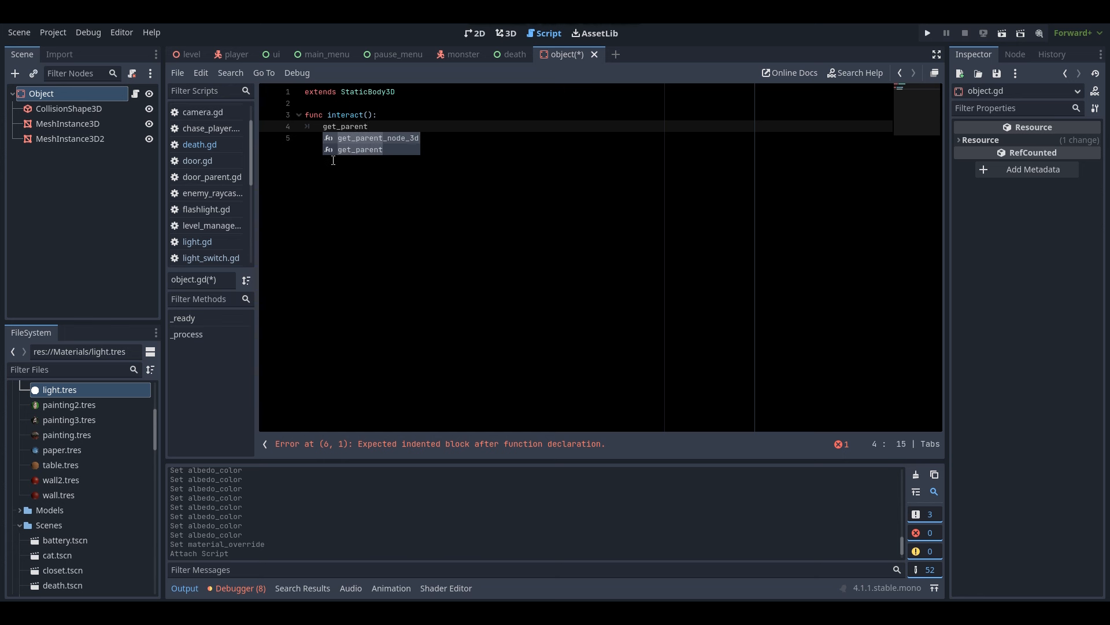
{"action": "key", "text": "Return"}
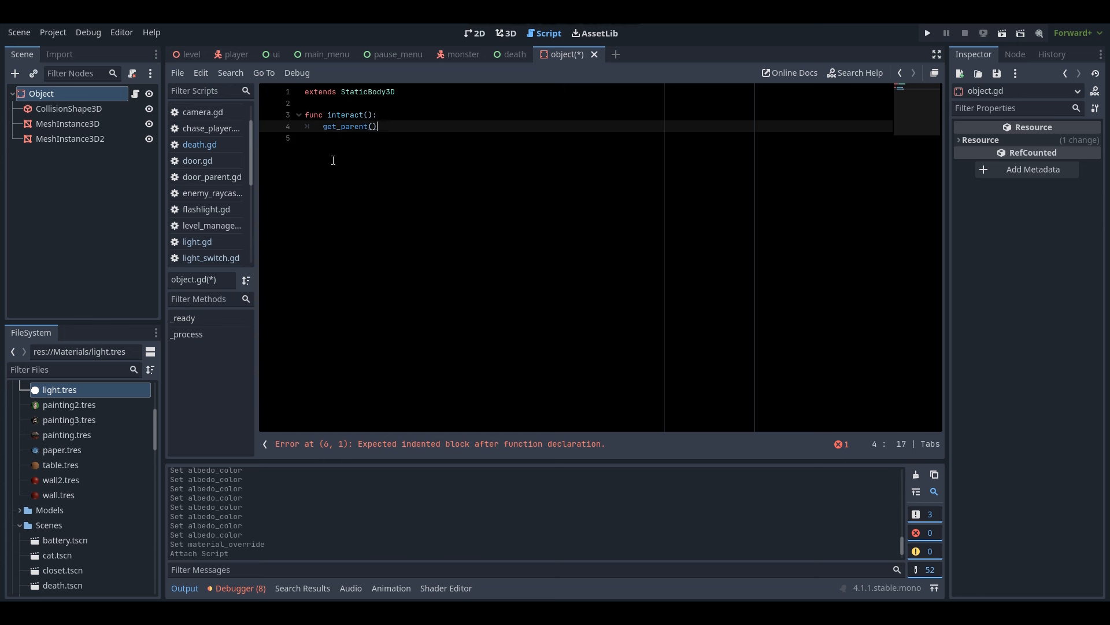
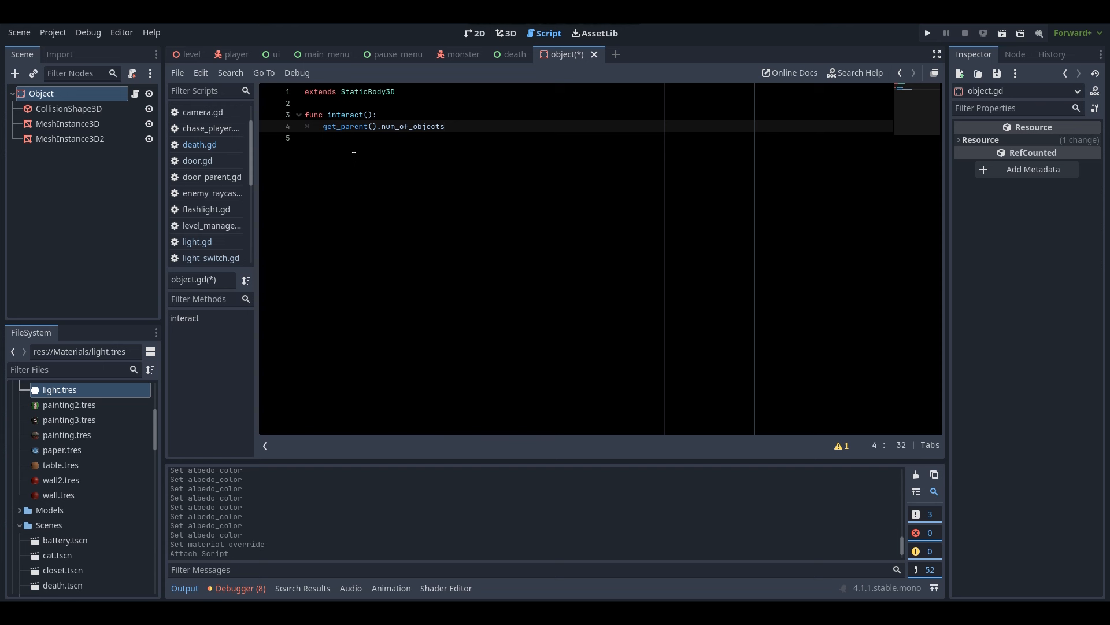
{"action": "type", "text": "+= 1"}
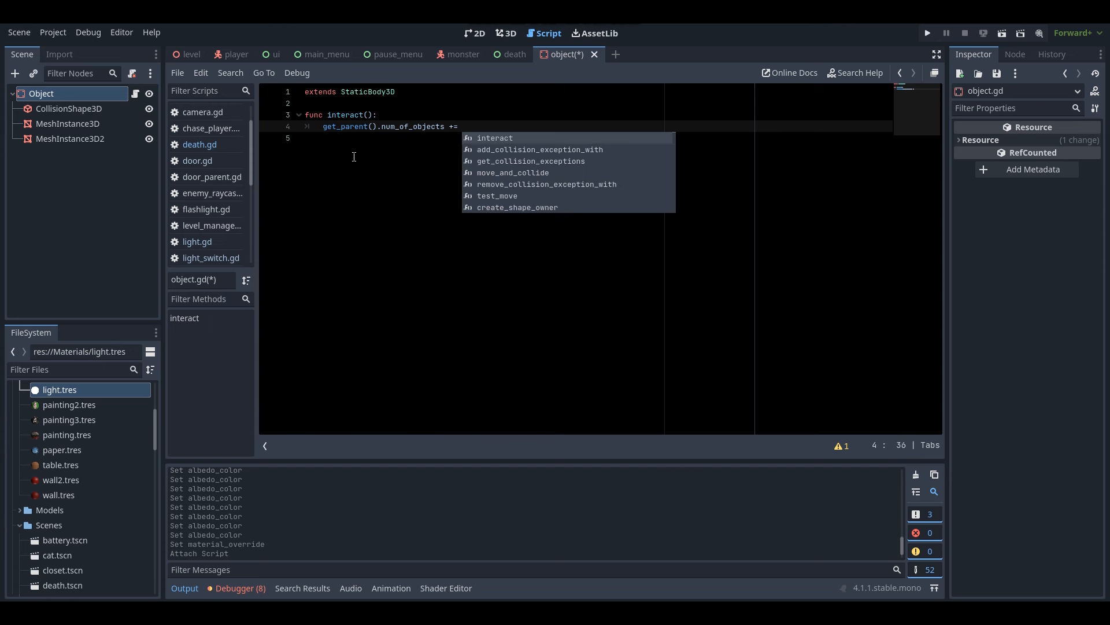
{"action": "key", "text": "ctrl+s"}
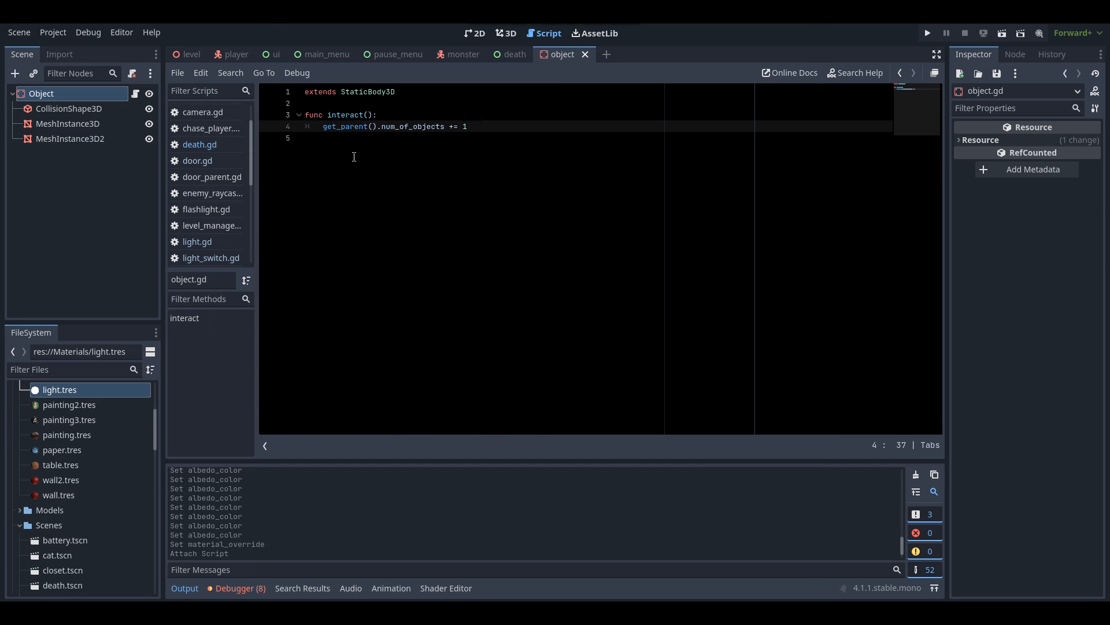
Add the condition if get_parent().num_of_objects >= 8: with pass as its body in interact(), and save
{"action": "key", "text": "Return"}
{"action": "type", "text": "if"}
{"action": "left_click_drag", "start_coordinate": [319, 126], "coordinate": [445, 127]}
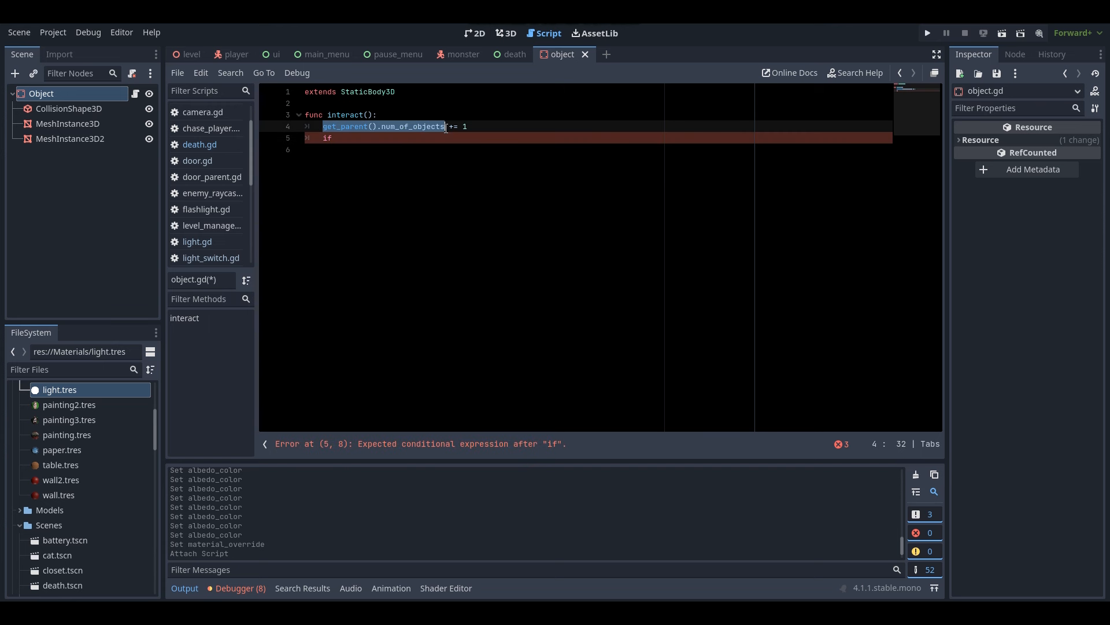
{"action": "key", "text": "ctrl+c"}
{"action": "left_click", "coordinate": [398, 143]}
{"action": "key", "text": "ctrl+v"}
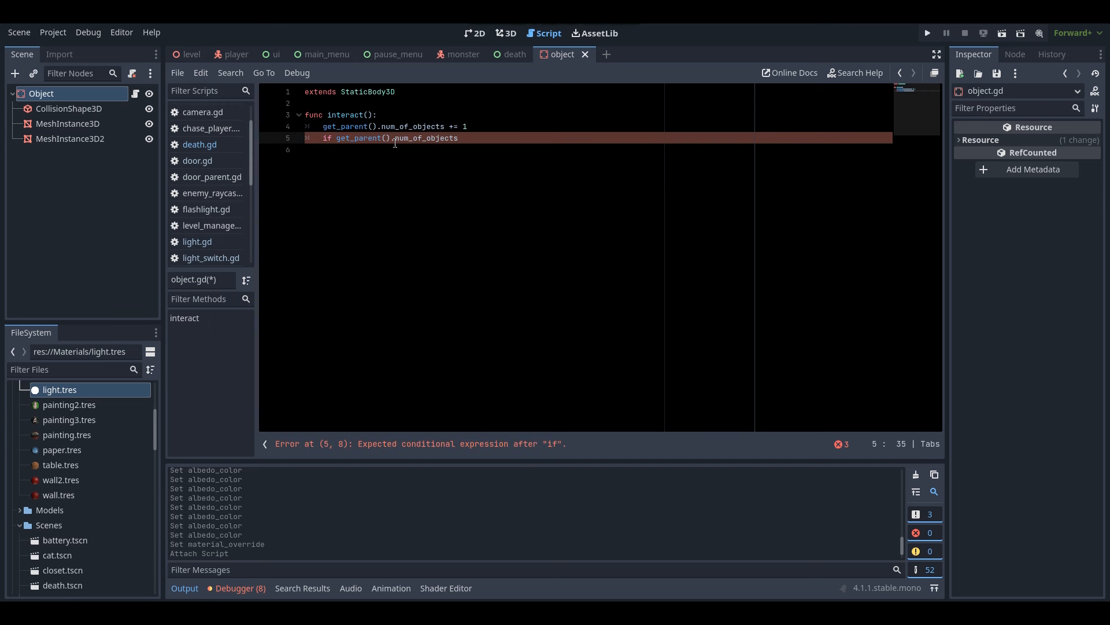
{"action": "type", "text": ">="}
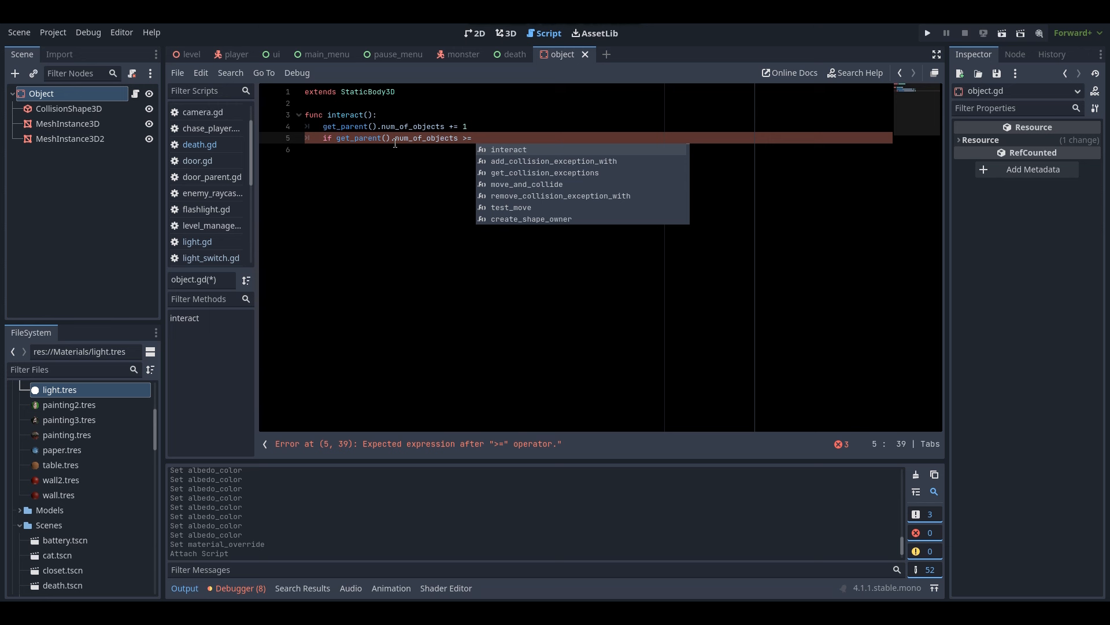
{"action": "type", "text": "8"}
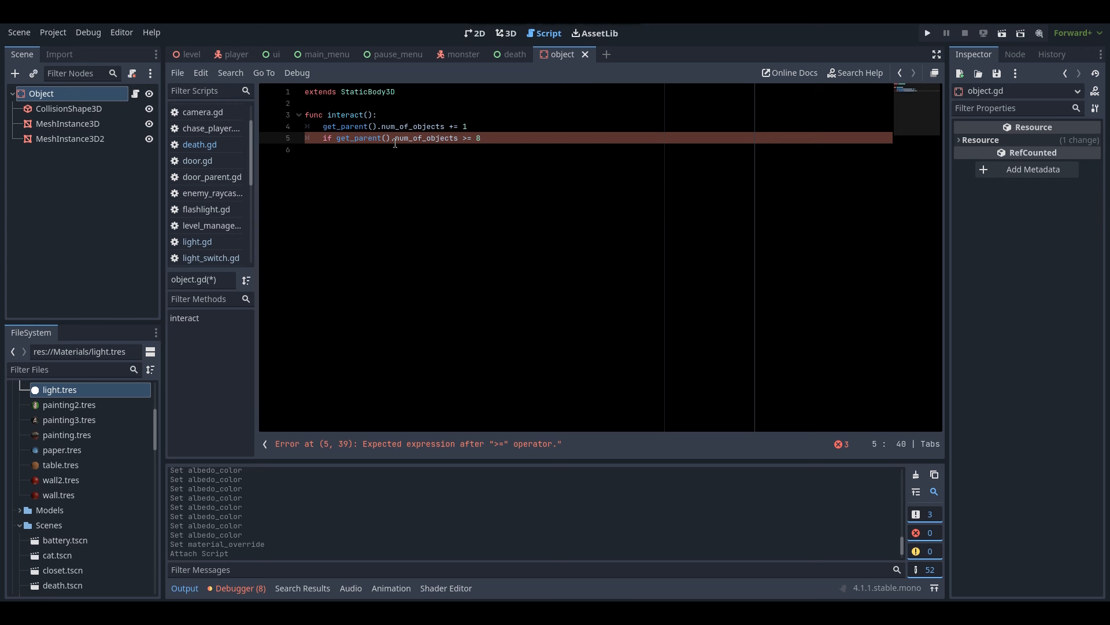
{"action": "type", "text": ":"}
{"action": "key", "text": "Return"}
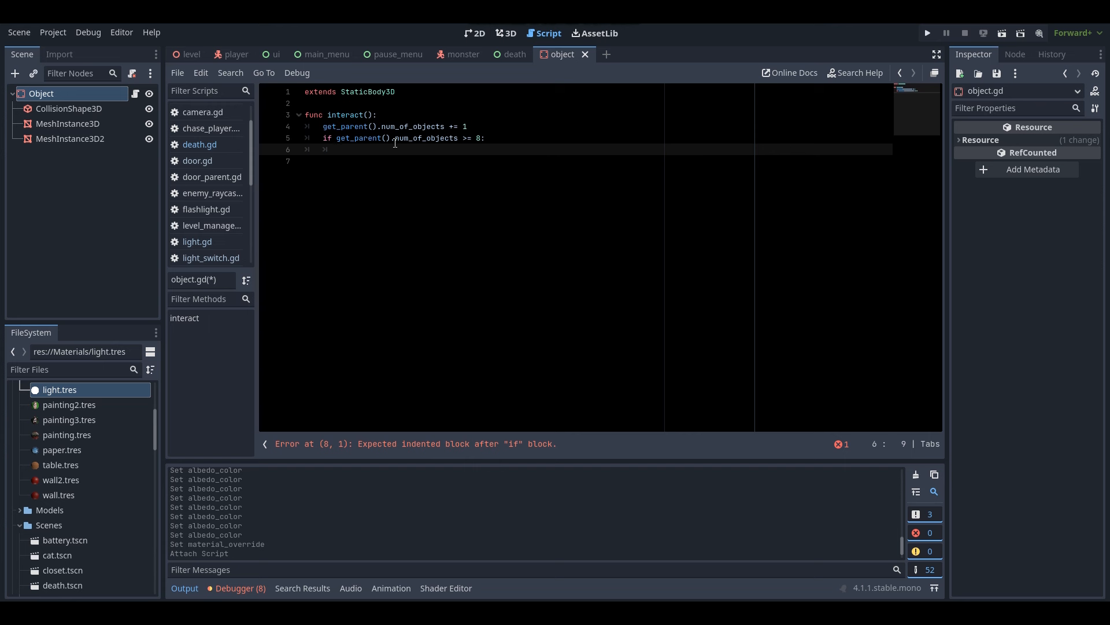
{"action": "type", "text": "ass"}
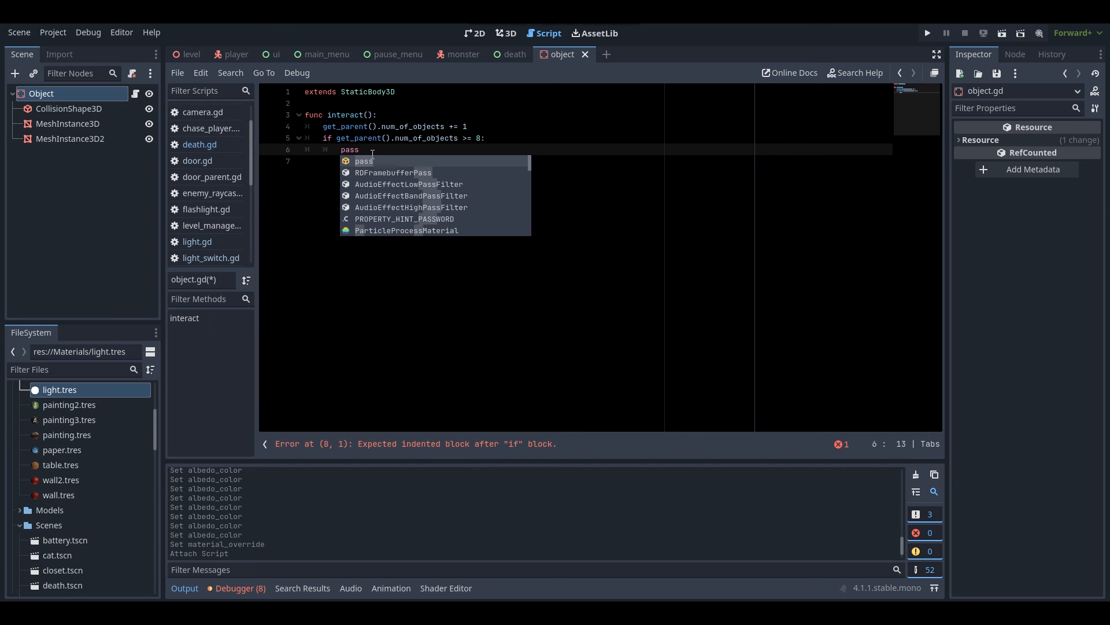
{"action": "key", "text": "Escape"}
{"action": "key", "text": "ctrl+s"}
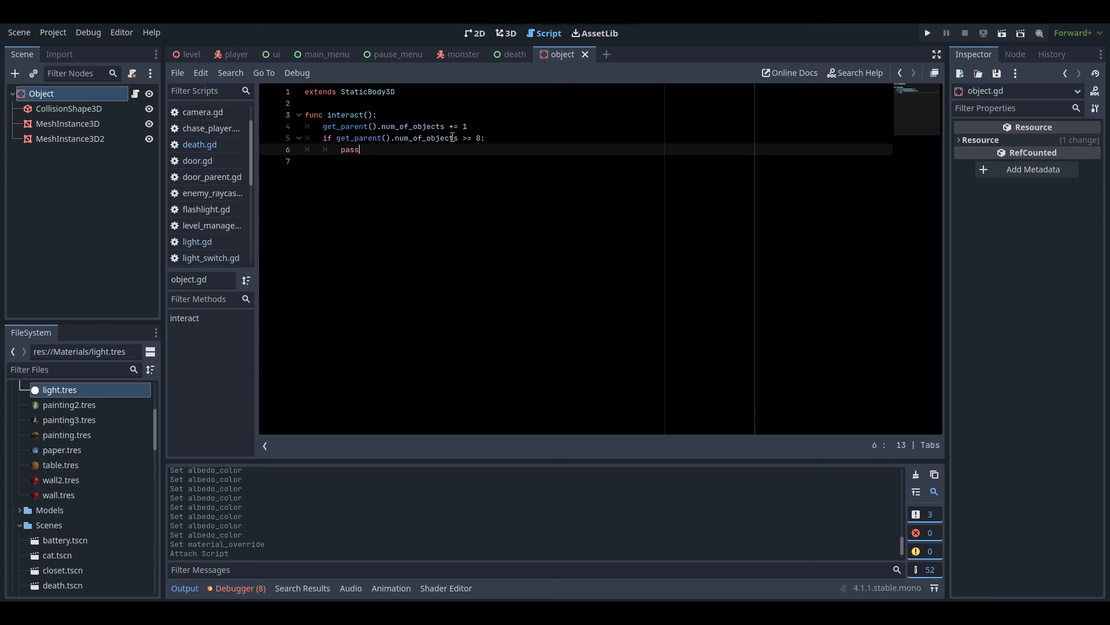
Add a queue_free() call after the if block at the end of interact() and save the script
{"action": "key", "text": "Return"}
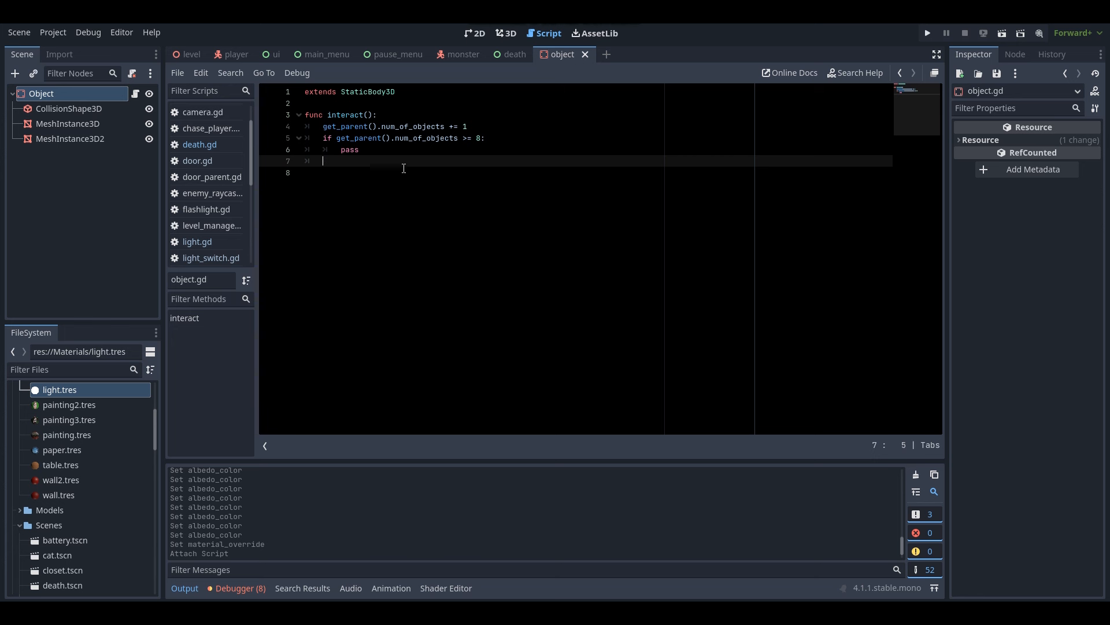
{"action": "type", "text": "queue_"}
{"action": "key", "text": "Return"}
{"action": "key", "text": "ctrl+s"}
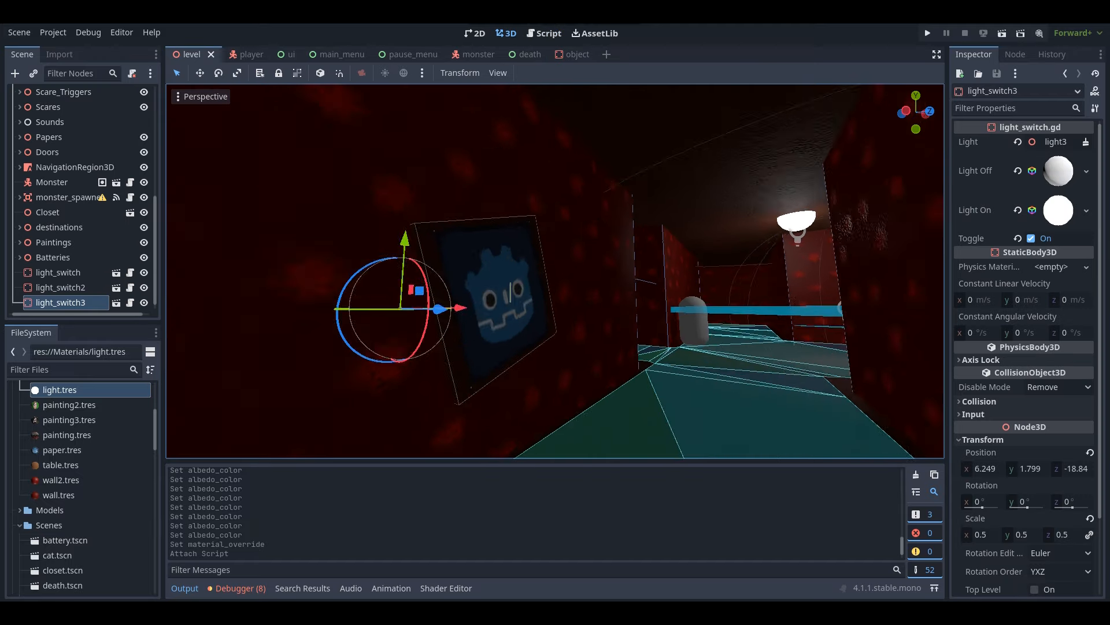
Place an instance of object.tscn on the corridor floor in the level scene
{"action": "right_click_drag", "start_coordinate": [539, 217], "coordinate": [483, 247]}
{"action": "scroll", "coordinate": [50, 443], "scroll_direction": "down", "scroll_amount": 5}
{"action": "scroll", "coordinate": [58, 439], "scroll_direction": "down", "scroll_amount": 2}
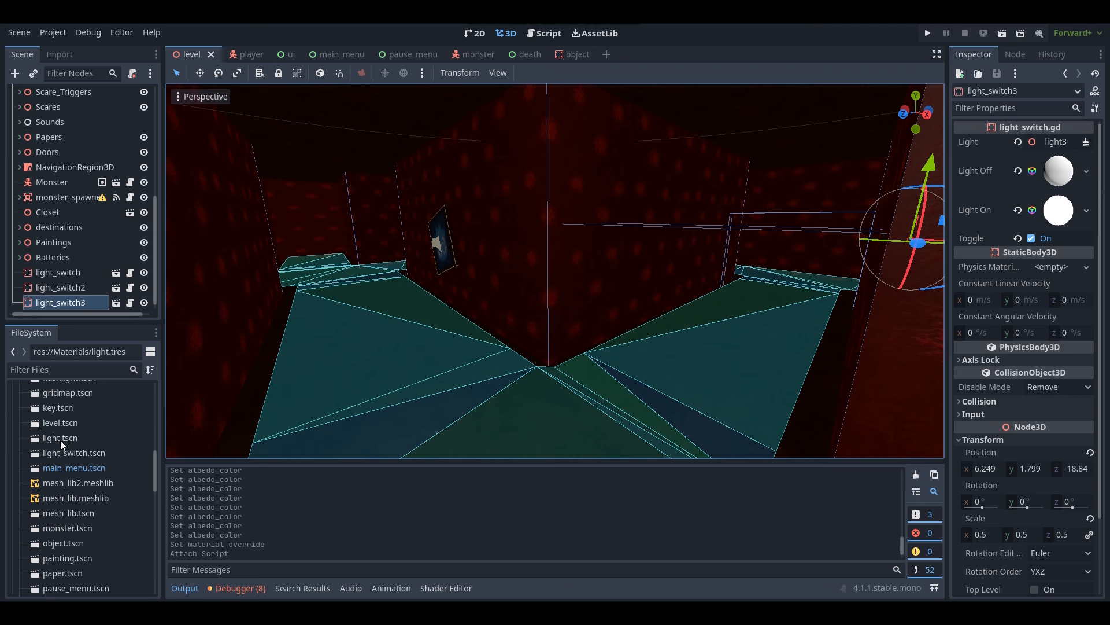
{"action": "left_click_drag", "start_coordinate": [60, 543], "coordinate": [421, 370]}
Select the new Object instance in the level and raise it freehand along its vertical axis
{"action": "scroll", "coordinate": [75, 269], "scroll_direction": "down", "scroll_amount": 1}
{"action": "left_click", "coordinate": [65, 299]}
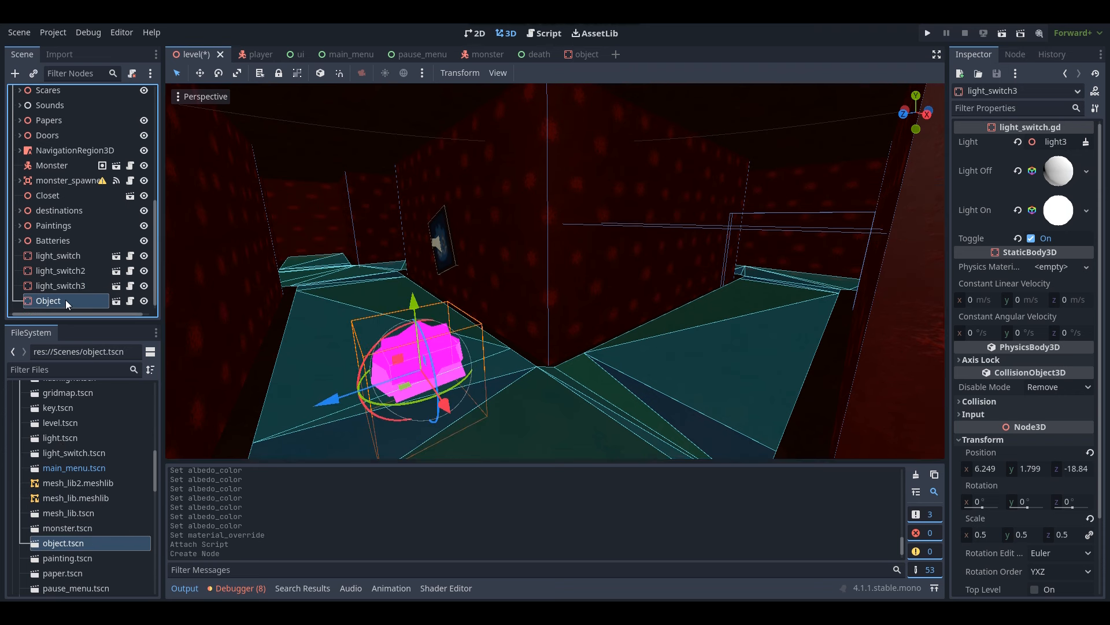
{"action": "left_click_drag", "start_coordinate": [419, 303], "coordinate": [401, 258]}
{"action": "right_click_drag", "start_coordinate": [401, 258], "coordinate": [498, 332]}
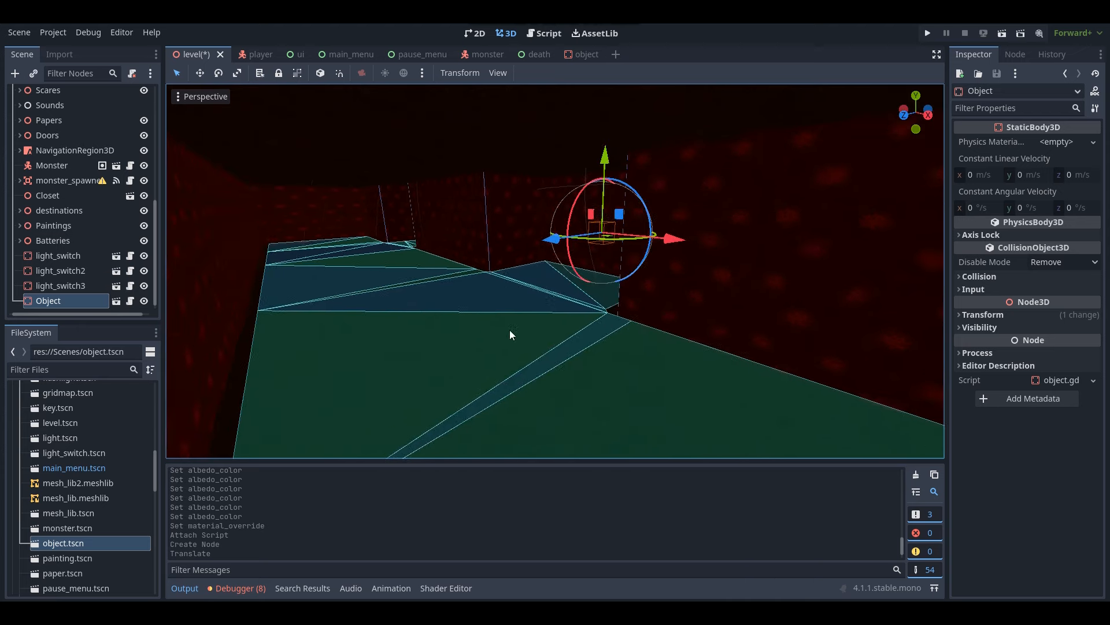
Duplicate the Object instance four times, up to Object5, and spread the copies freehand through the level's corridors
{"action": "left_click_drag", "start_coordinate": [552, 244], "coordinate": [199, 338]}
{"action": "left_click_drag", "start_coordinate": [435, 276], "coordinate": [921, 497]}
{"action": "right_click_drag", "start_coordinate": [520, 273], "coordinate": [520, 273]}
{"action": "left_click_drag", "start_coordinate": [521, 273], "coordinate": [619, 318]}
{"action": "middle_click_drag", "start_coordinate": [619, 318], "coordinate": [503, 315]}
{"action": "left_click_drag", "start_coordinate": [463, 264], "coordinate": [524, 274]}
{"action": "right_click_drag", "start_coordinate": [523, 274], "coordinate": [524, 274]}
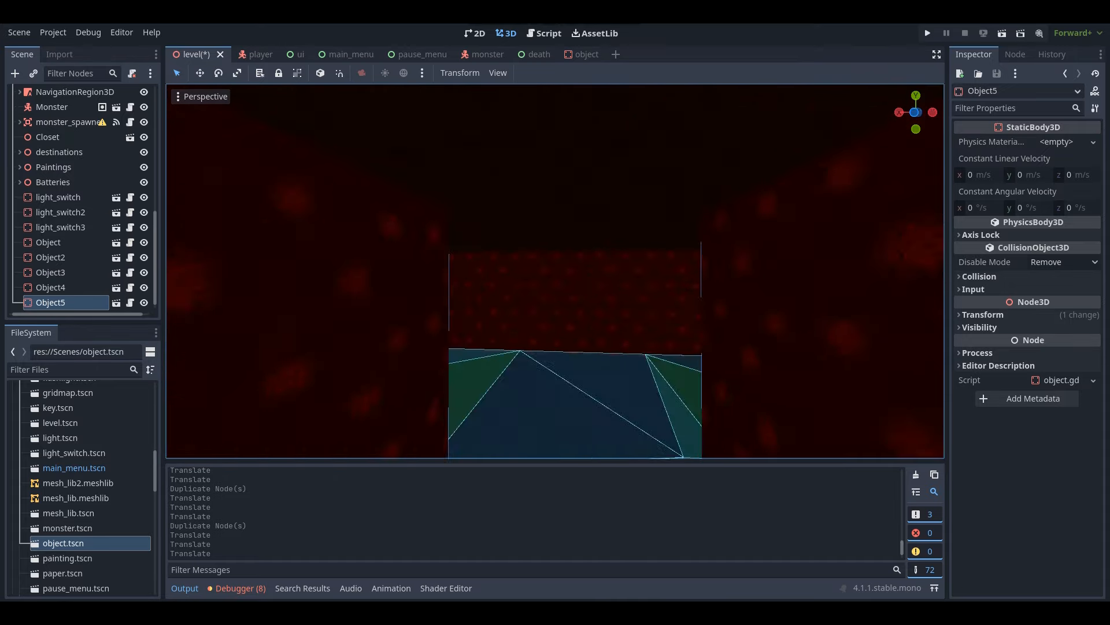
{"action": "right_click_drag", "start_coordinate": [556, 271], "coordinate": [555, 272]}
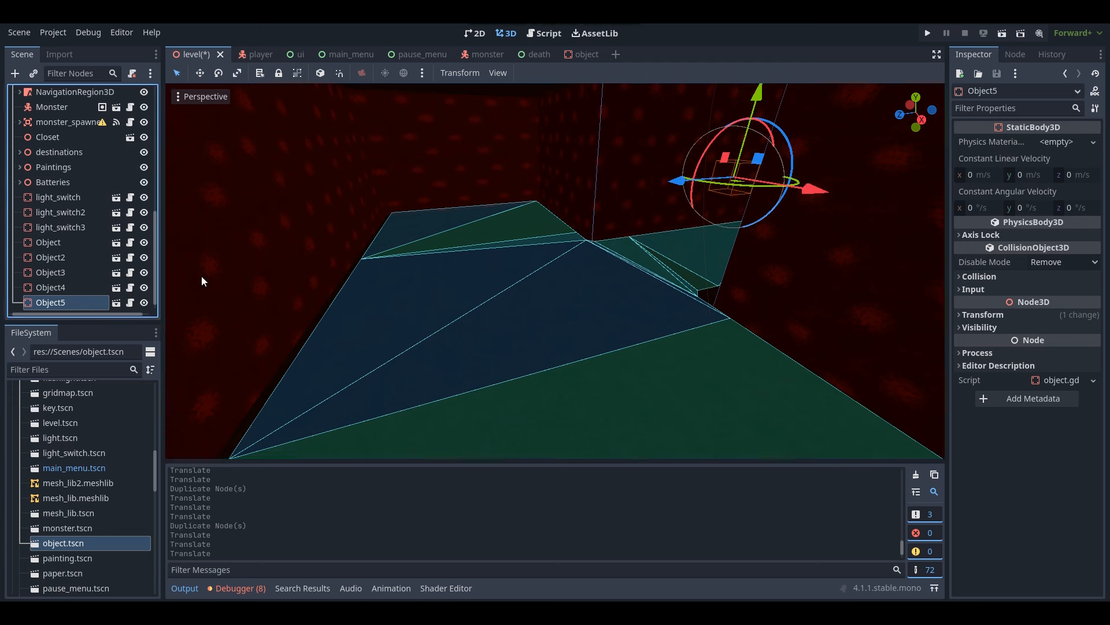
Duplicate Object5 onward to create Object6, Object7 and Object8, place them freehand around the level, and save the scene
{"action": "key", "text": "ctrl+d"}
{"action": "left_click_drag", "start_coordinate": [716, 185], "coordinate": [368, 203]}
{"action": "right_click_drag", "start_coordinate": [368, 203], "coordinate": [368, 202]}
{"action": "right_click_drag", "start_coordinate": [467, 223], "coordinate": [467, 224]}
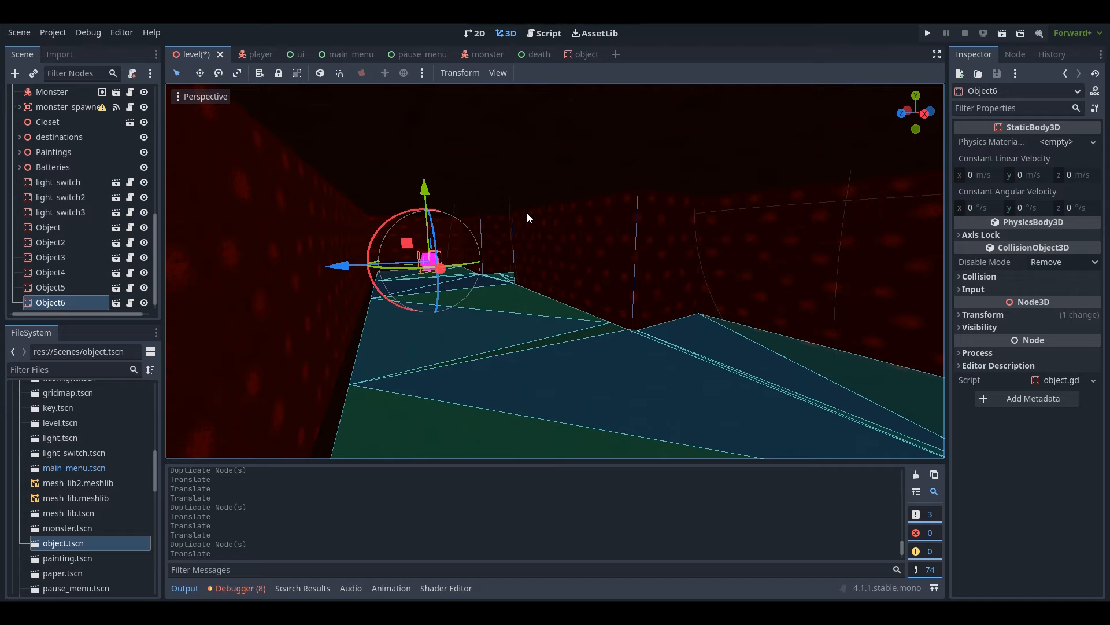
{"action": "key", "text": "w"}
{"action": "right_click_drag", "start_coordinate": [545, 228], "coordinate": [605, 246]}
{"action": "key", "text": "s"}
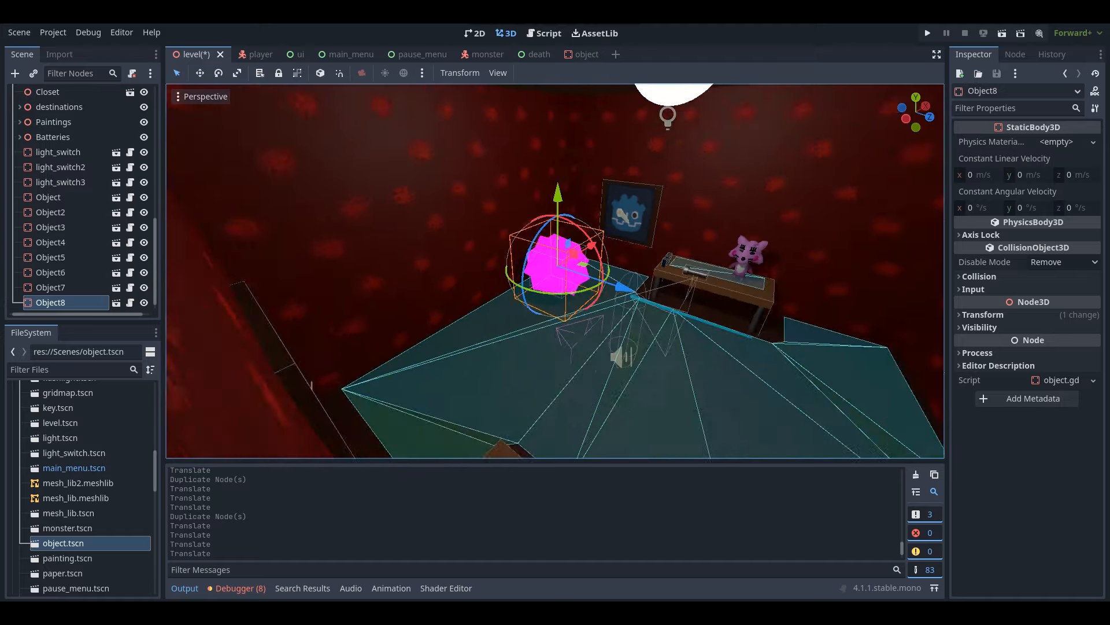
{"action": "right_click_drag", "start_coordinate": [555, 271], "coordinate": [555, 270]}
{"action": "right_click_drag", "start_coordinate": [678, 262], "coordinate": [671, 269]}
{"action": "key", "text": "ctrl+s"}
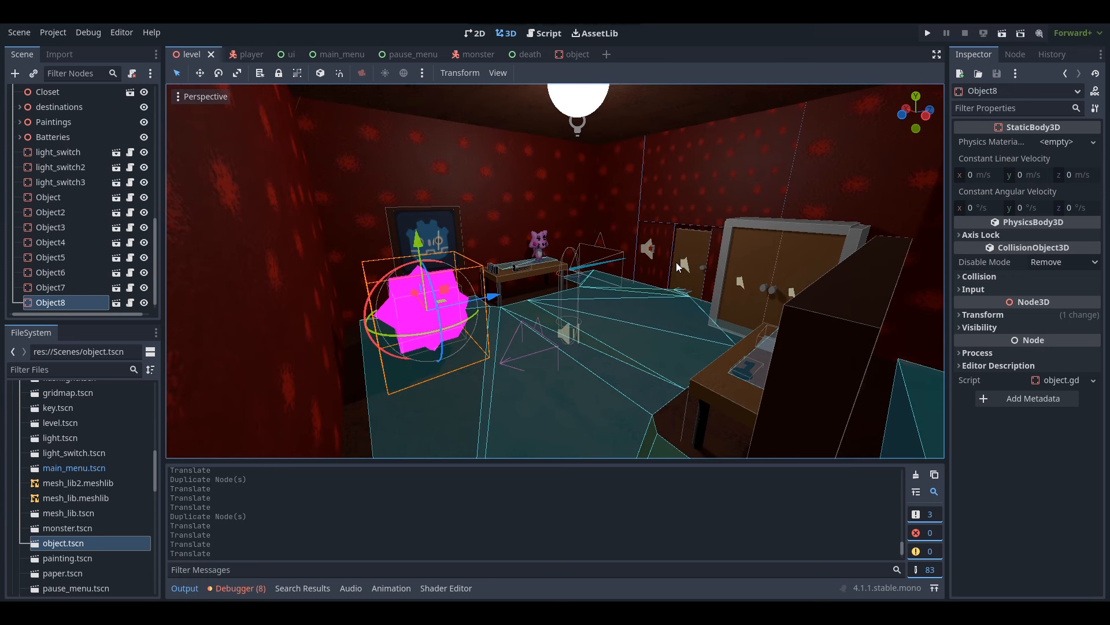
Reparent all eight instances, Object through Object8, to a new Node3D
{"action": "left_click", "coordinate": [72, 199]}
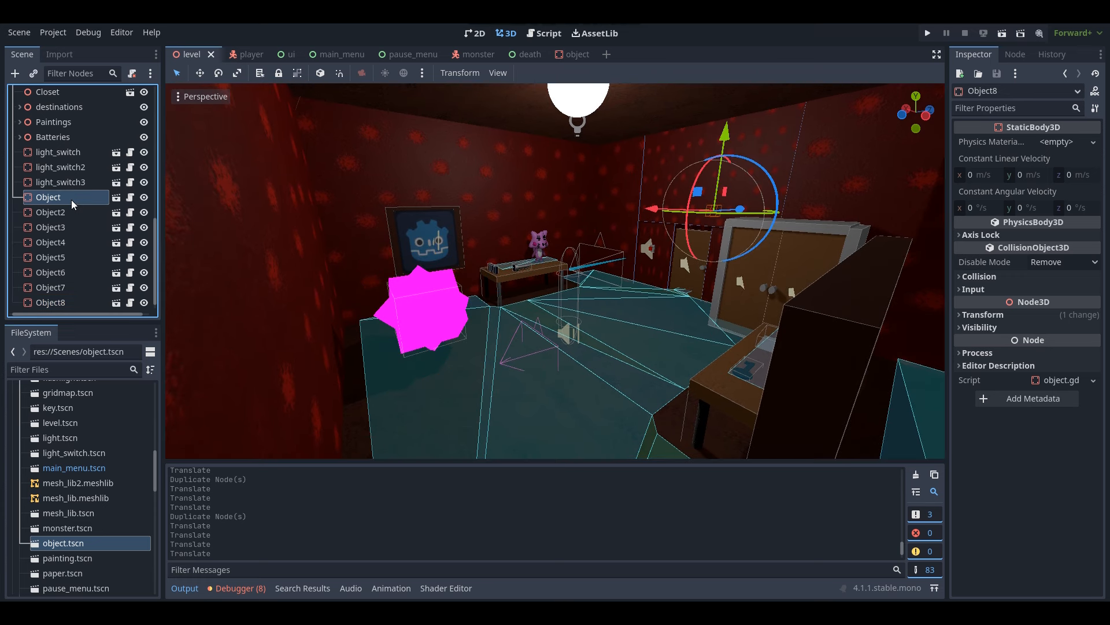
{"action": "left_click", "coordinate": [57, 303], "text": "shift"}
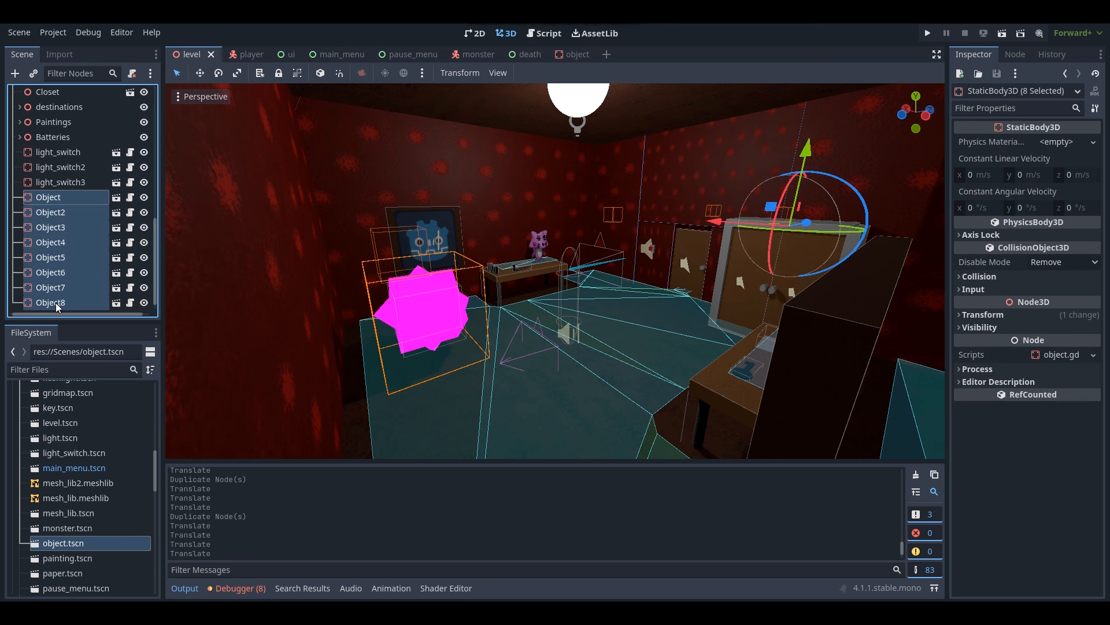
{"action": "right_click", "coordinate": [75, 252]}
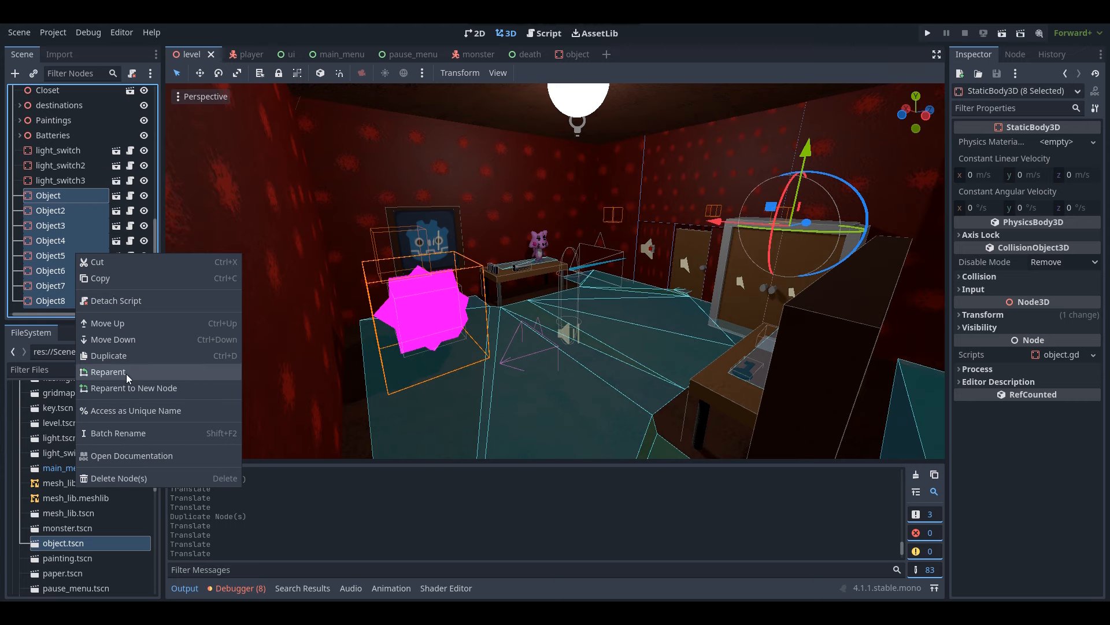
{"action": "left_click", "coordinate": [114, 386]}
{"action": "double_click", "coordinate": [441, 203]}
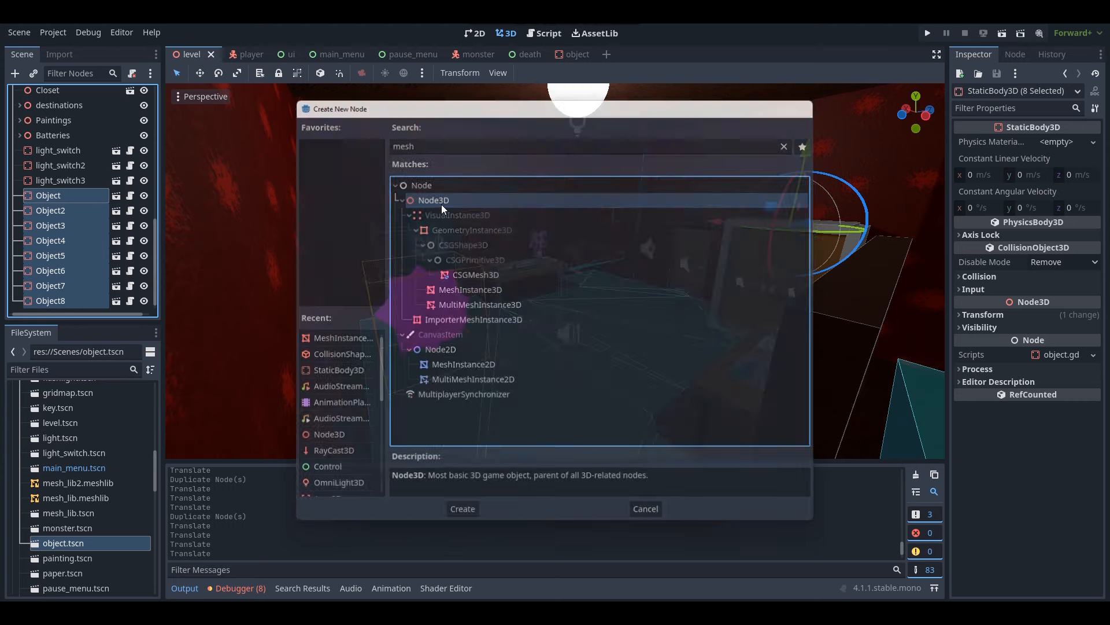
Rename the Node3D that groups the objects to Important_objects and save the level scene
{"action": "double_click", "coordinate": [76, 183]}
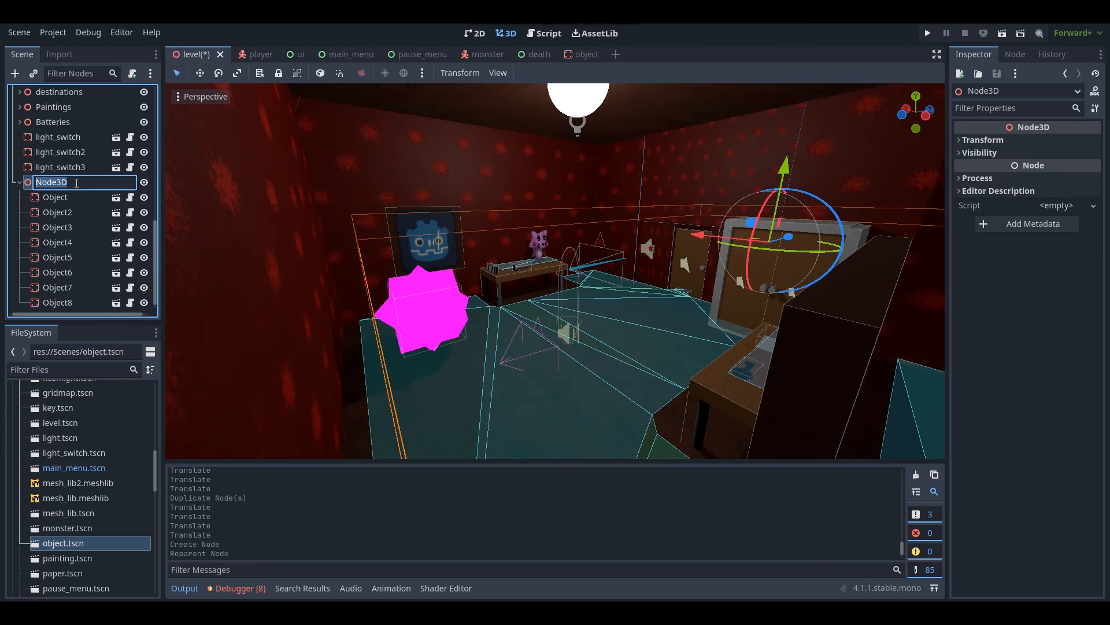
{"action": "type", "text": "Object"}
{"action": "key", "text": "BackSpace"}
{"action": "key", "text": "BackSpace"}
{"action": "key", "text": "BackSpace"}
{"action": "key", "text": "BackSpace"}
{"action": "key", "text": "BackSpace"}
{"action": "key", "text": "BackSpace"}
{"action": "type", "text": "ImportantObjects"}
{"action": "key", "text": "Return"}
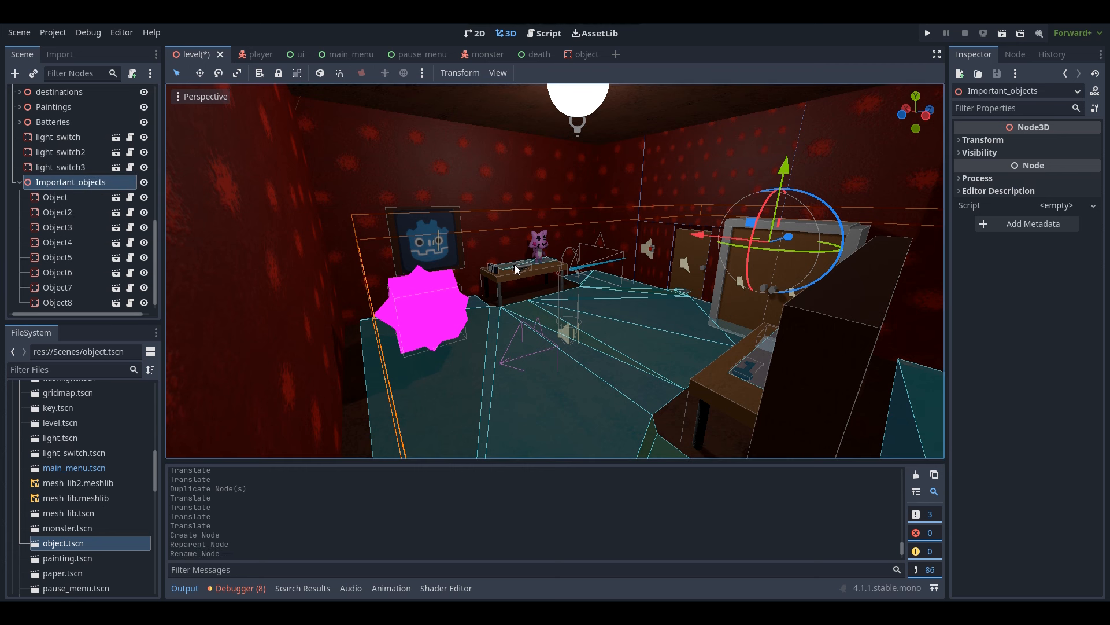
{"action": "key", "text": "ctrl+s"}
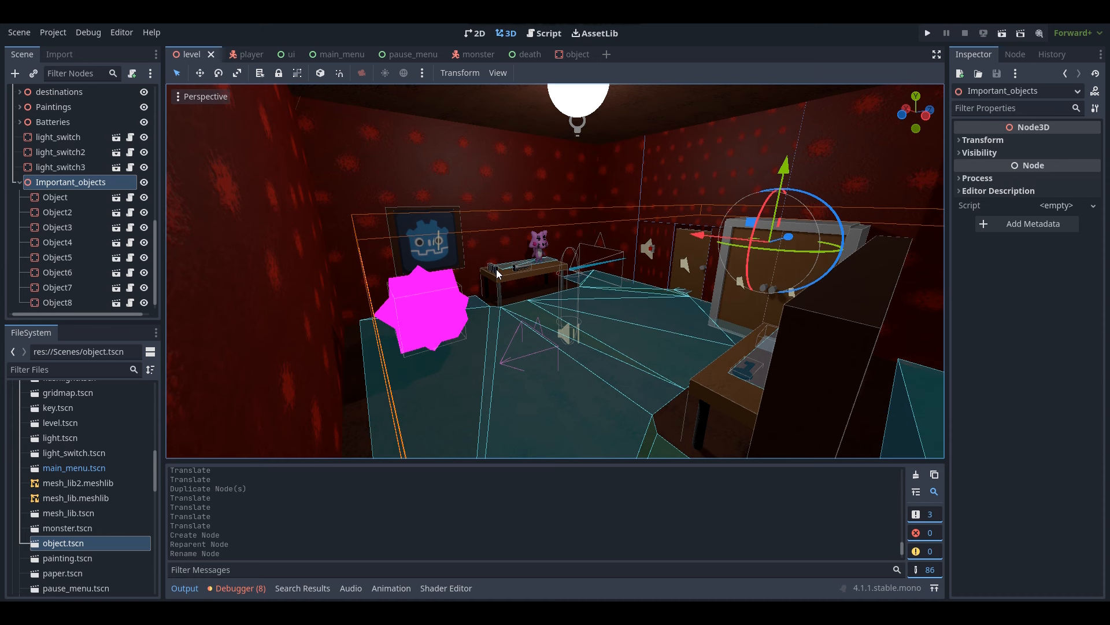
Attach a new GDScript to Important_objects at res://Scripts/Object_counter.gd
{"action": "right_click_drag", "start_coordinate": [431, 285], "coordinate": [462, 286]}
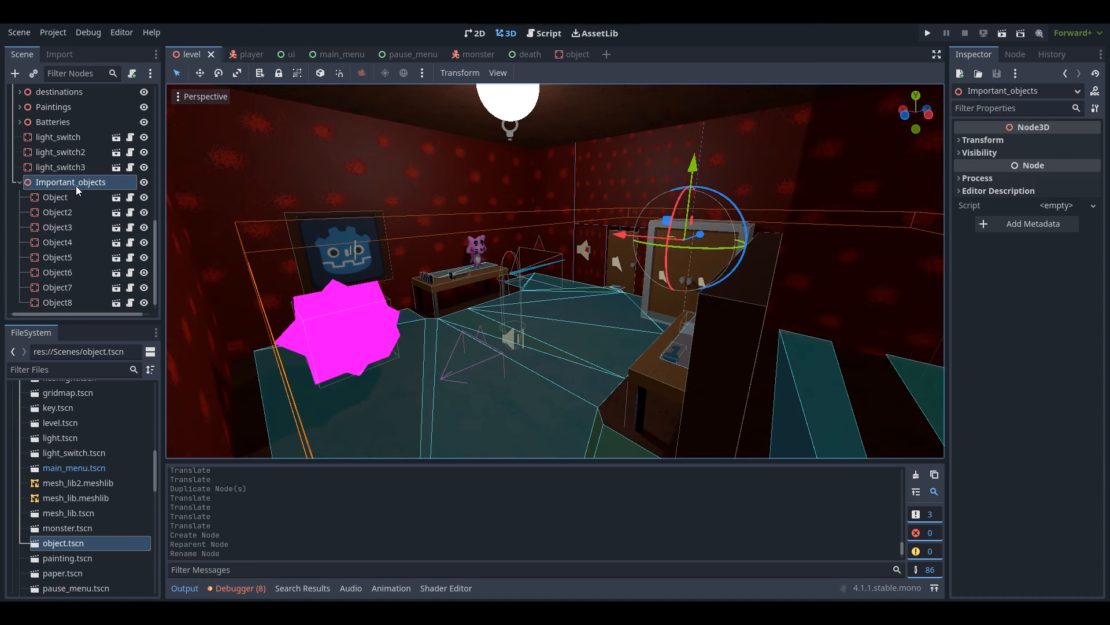
{"action": "left_click", "coordinate": [1053, 206]}
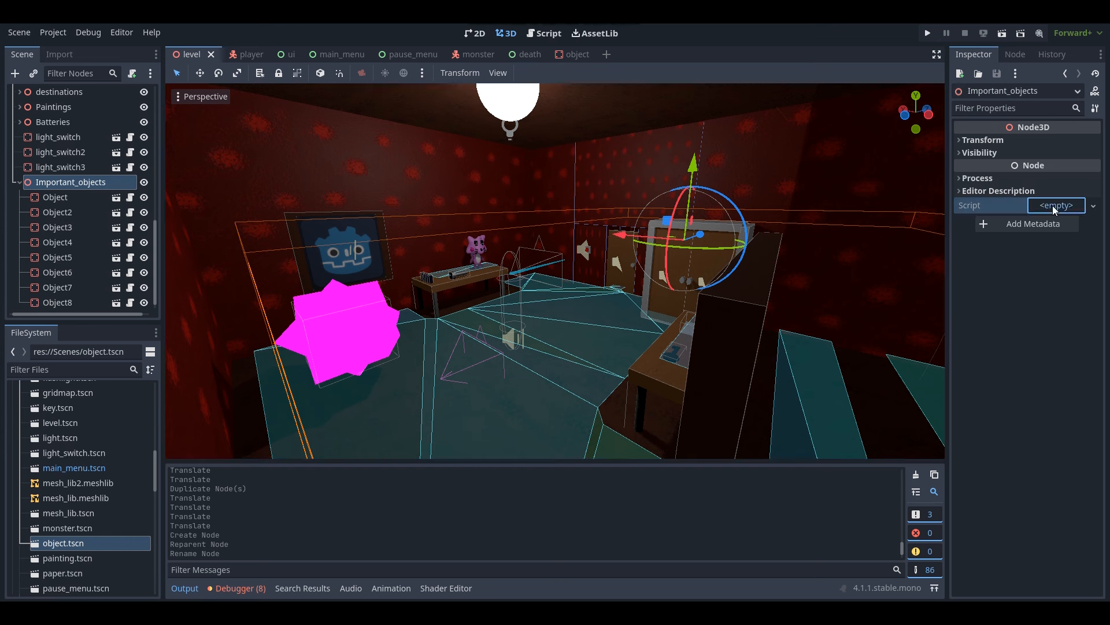
{"action": "left_click", "coordinate": [1057, 224]}
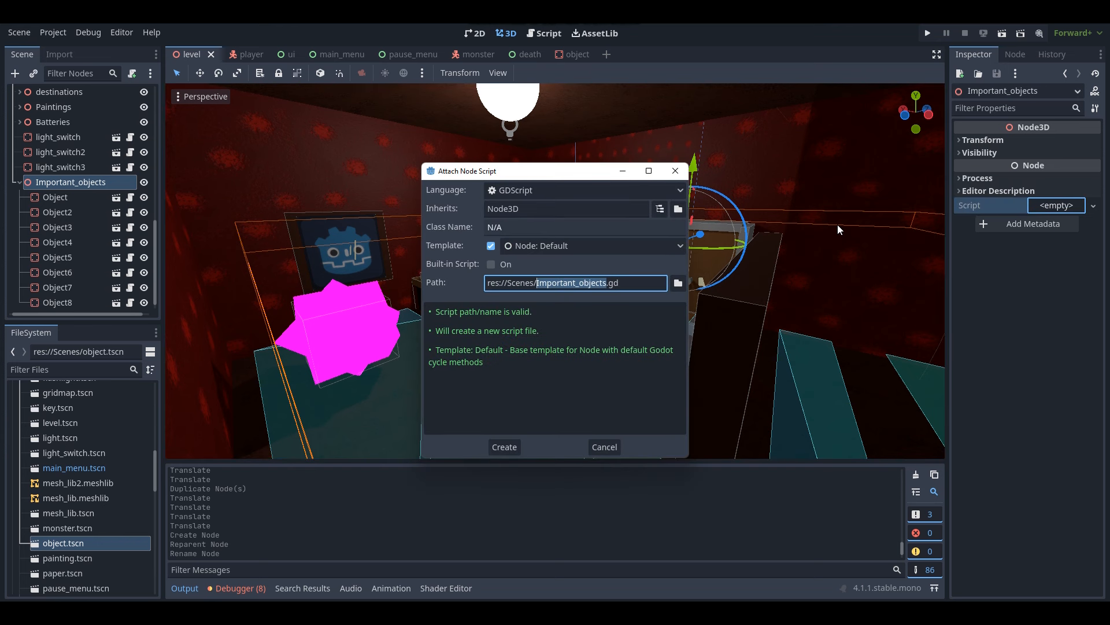
{"action": "type", "text": "Object_co"}
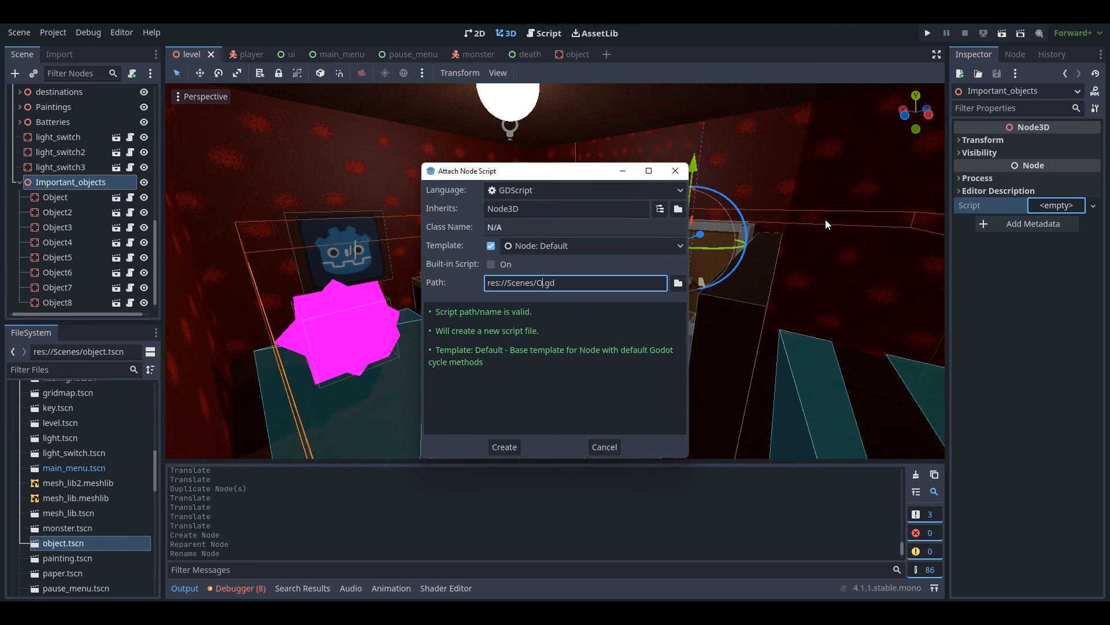
{"action": "type", "text": "unter"}
{"action": "left_click_drag", "start_coordinate": [534, 282], "coordinate": [515, 282]}
{"action": "type", "text": "ripts"}
{"action": "left_click", "coordinate": [502, 445]}
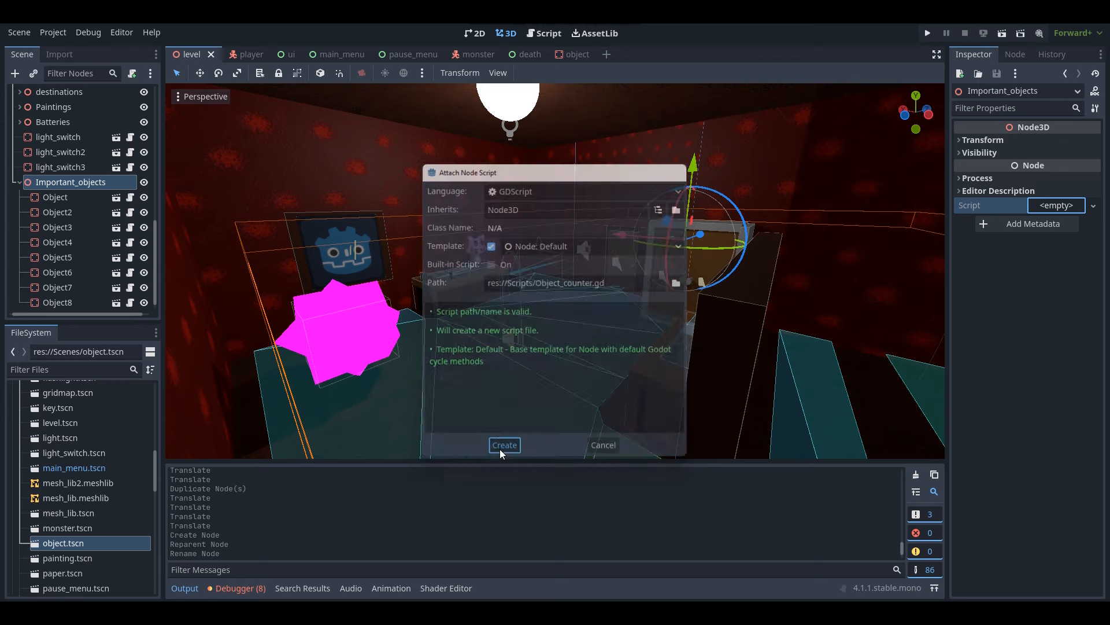
Replace the template functions in Object_counter.gd with the declaration var num_of_objects = 0
{"action": "left_click_drag", "start_coordinate": [355, 207], "coordinate": [311, 116]}
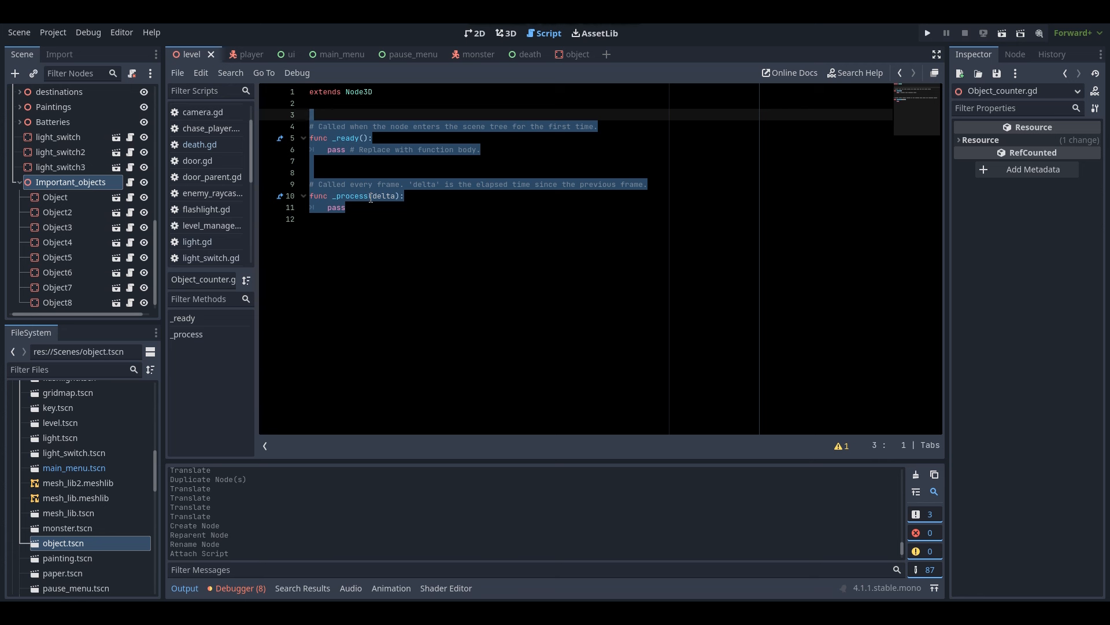
{"action": "key", "text": "BackSpace"}
{"action": "type", "text": "var"}
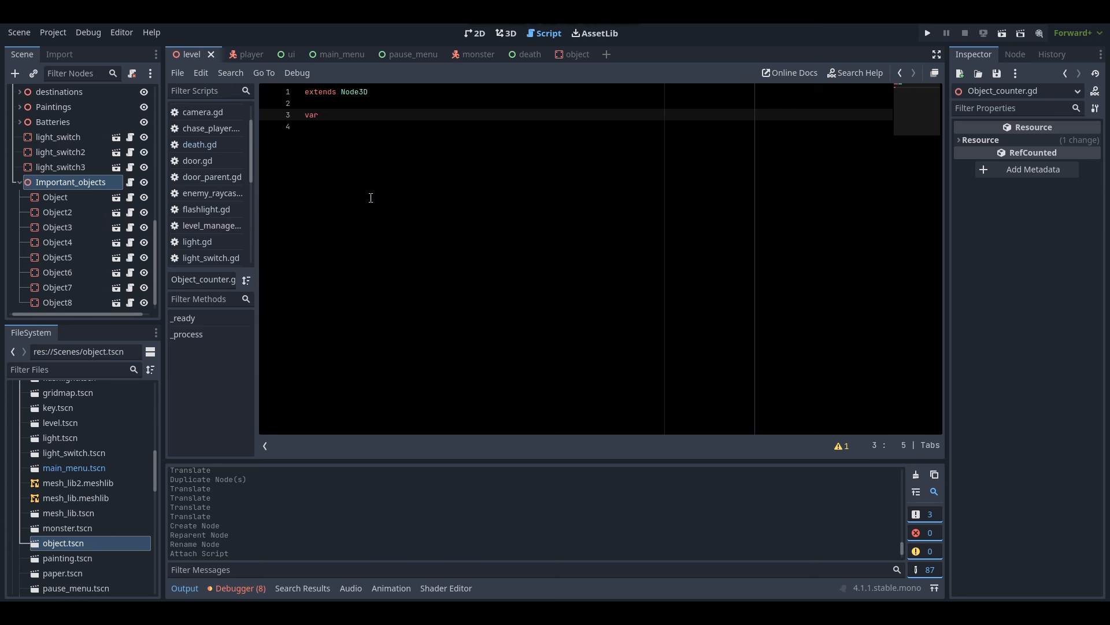
{"action": "type", "text": " num_of_objects = 0"}
Compare how object.gd uses num_of_objects with the variable declared in Object_counter.gd
{"action": "scroll", "coordinate": [212, 175], "scroll_direction": "down", "scroll_amount": 5}
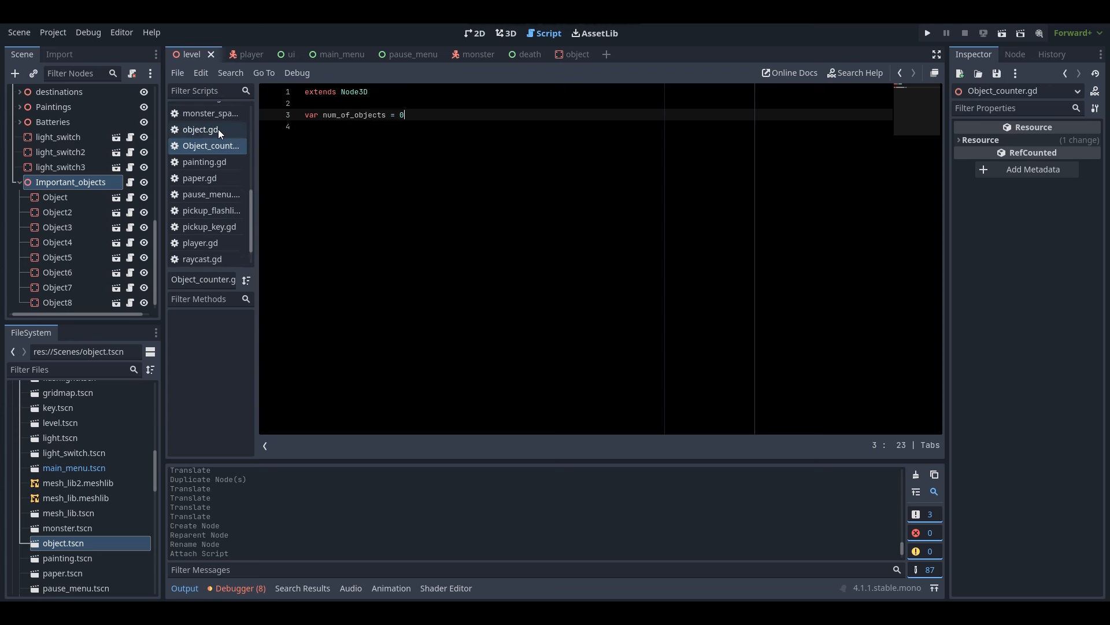
{"action": "left_click", "coordinate": [217, 129]}
{"action": "left_click_drag", "start_coordinate": [395, 139], "coordinate": [455, 140]}
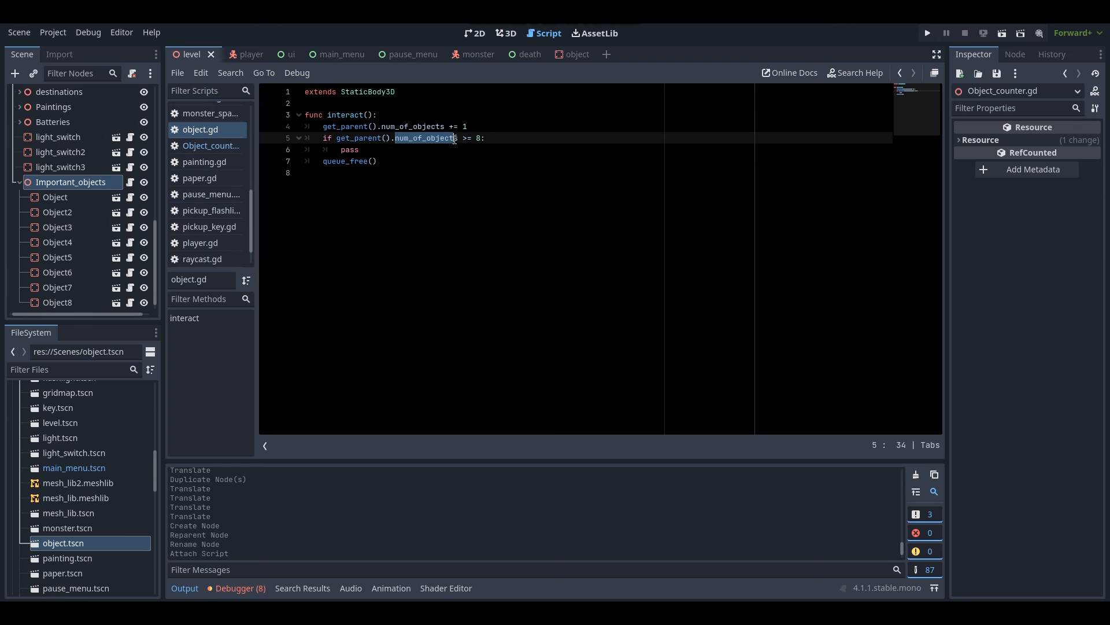
{"action": "left_click", "coordinate": [199, 145]}
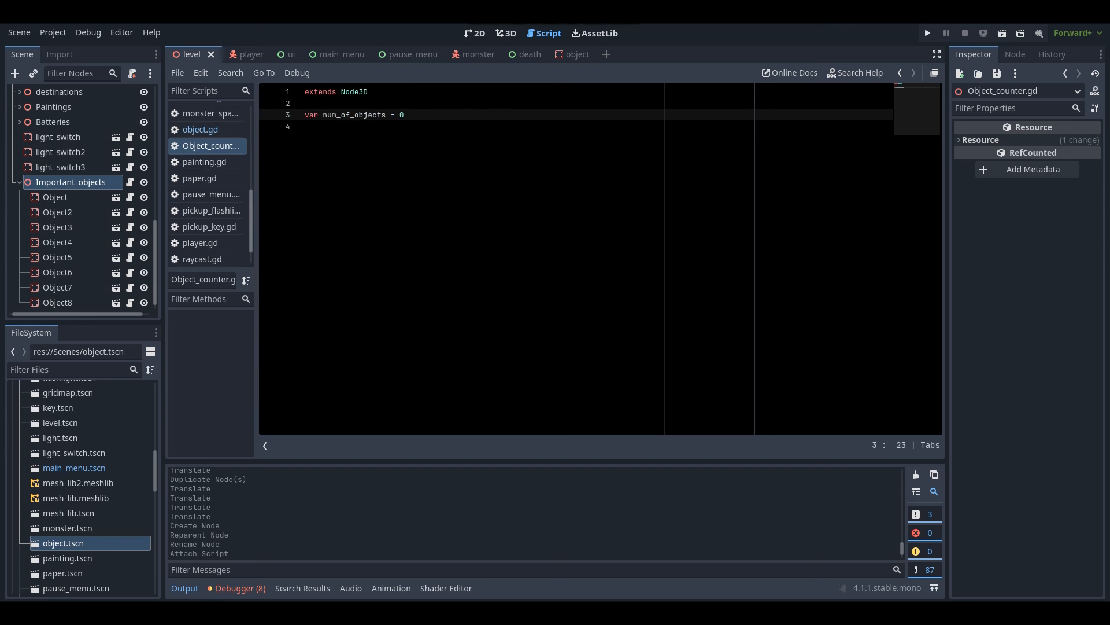
{"action": "left_click", "coordinate": [200, 129]}
{"action": "left_click", "coordinate": [570, 148]}
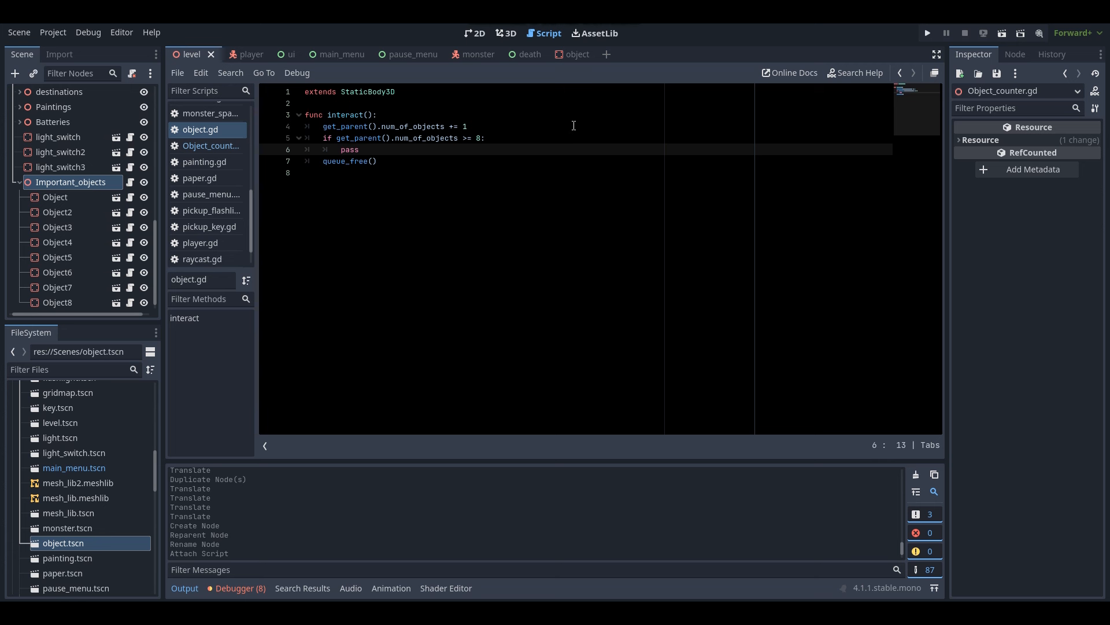
Open the ui scene in the 2D workspace and select the interact_text label
{"action": "left_click", "coordinate": [280, 55]}
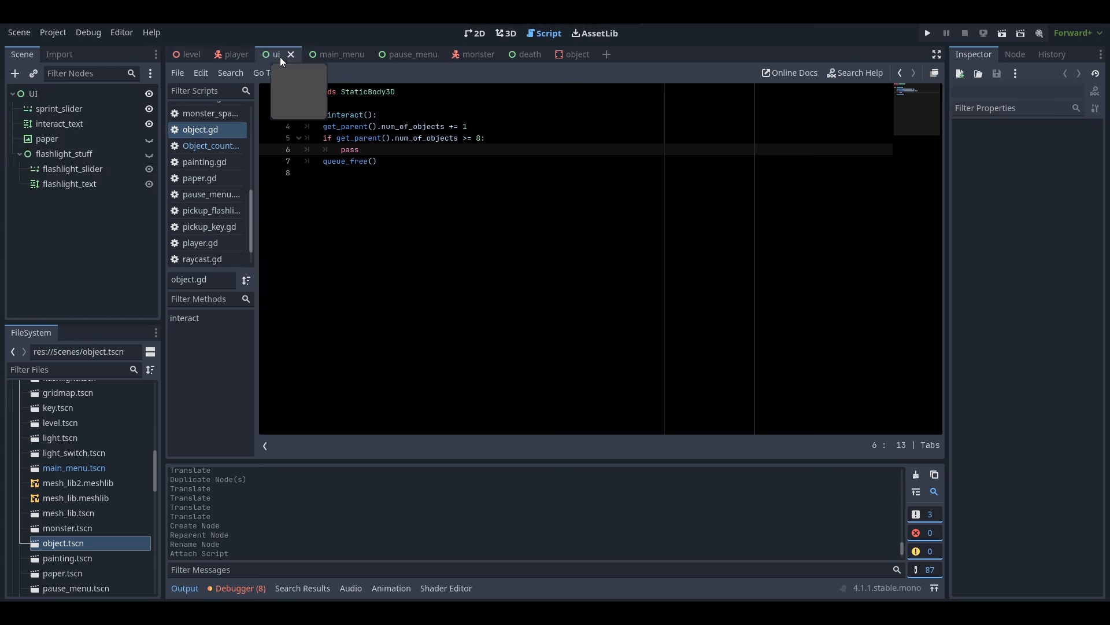
{"action": "left_click", "coordinate": [477, 34]}
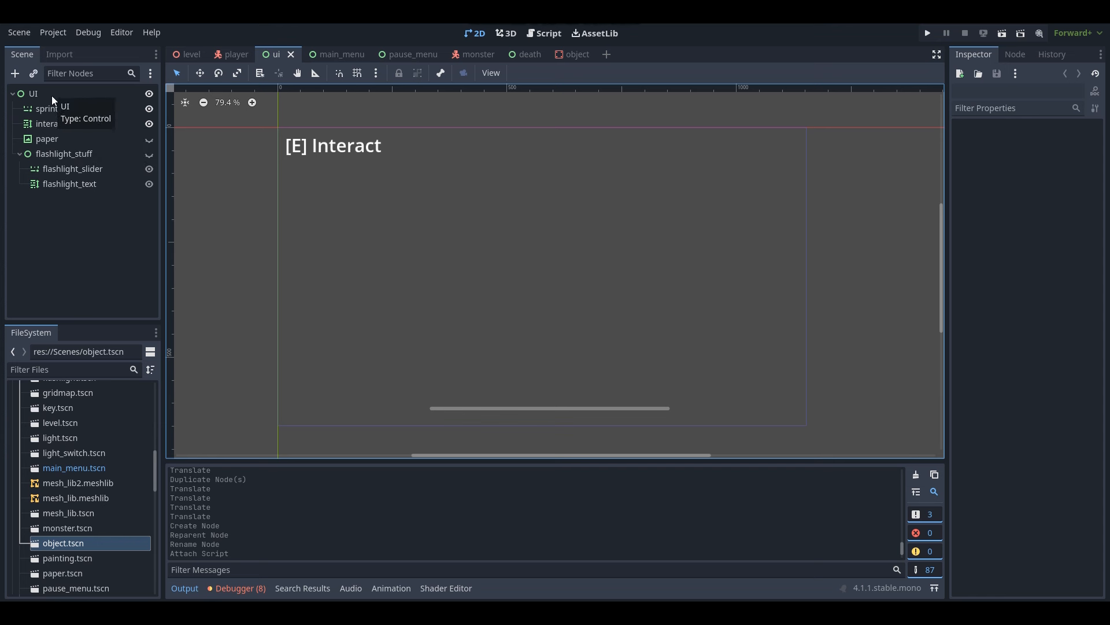
{"action": "left_click", "coordinate": [56, 122]}
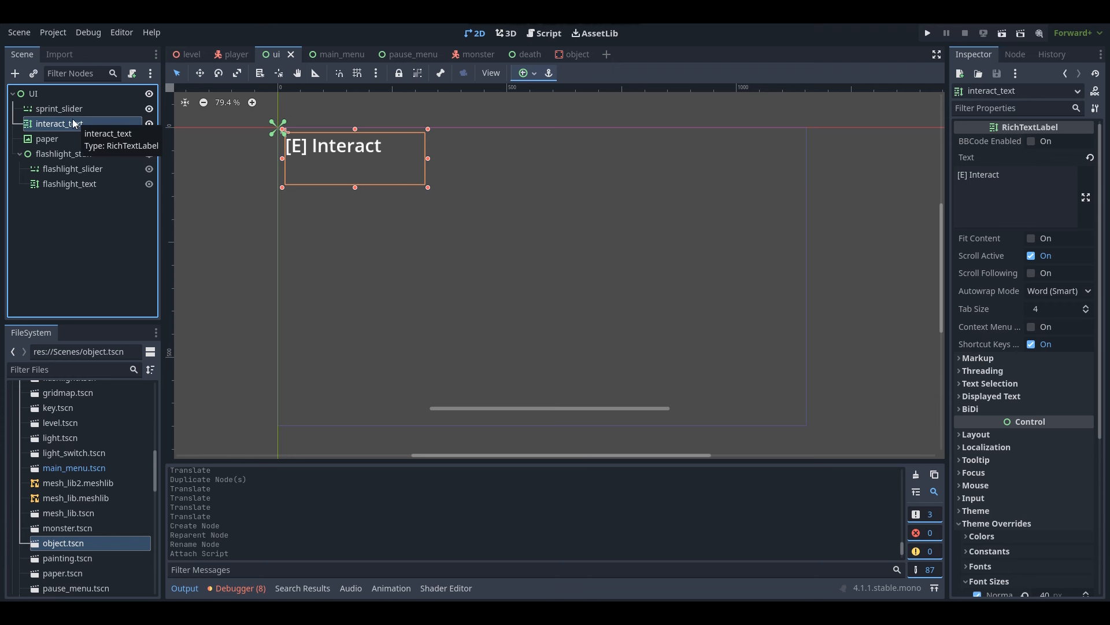
{"action": "left_click", "coordinate": [53, 95]}
{"action": "right_click", "coordinate": [65, 98]}
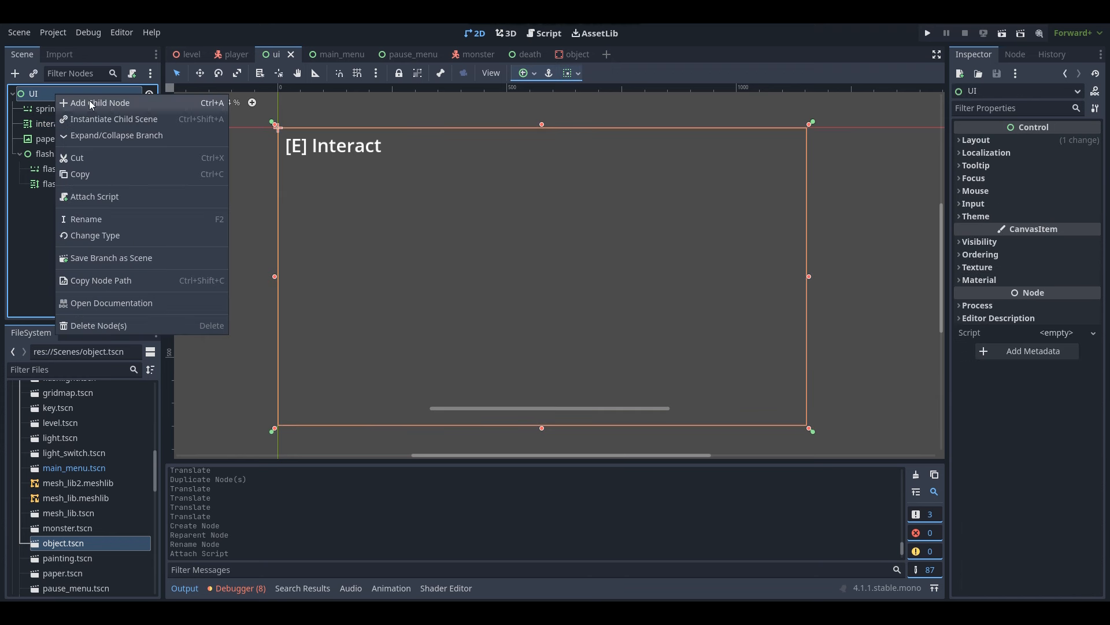
{"action": "left_click", "coordinate": [92, 103]}
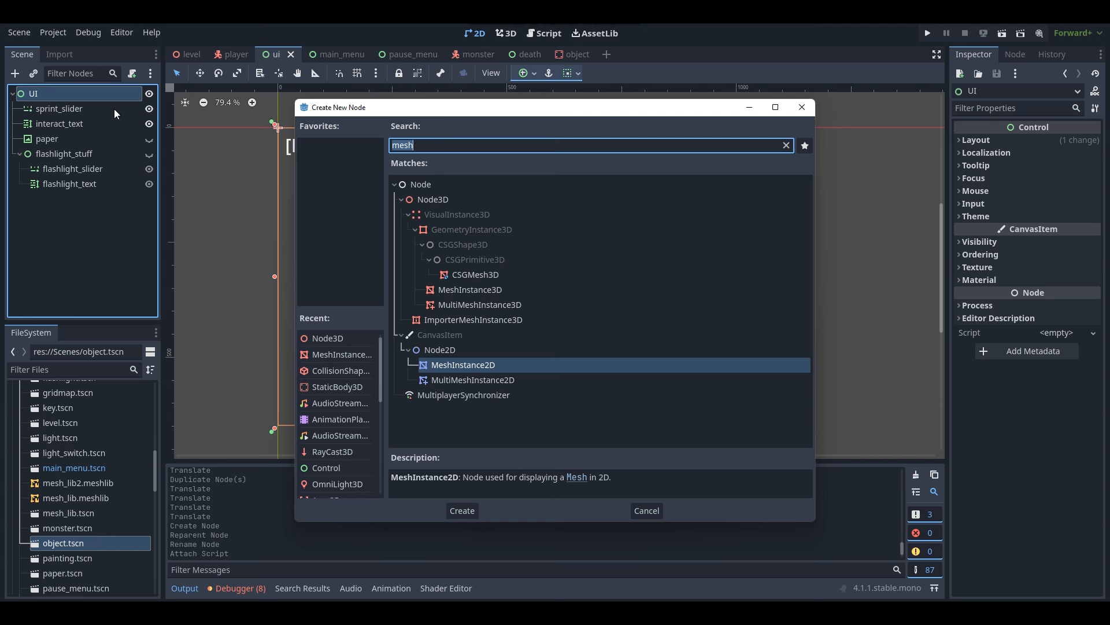
{"action": "type", "text": "rich"}
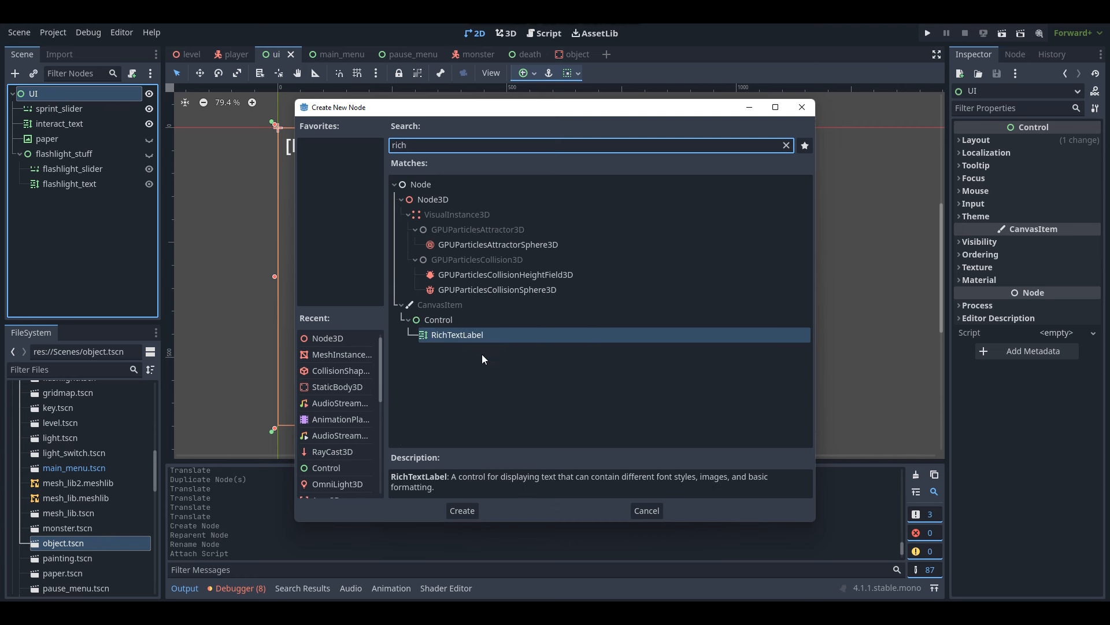
{"action": "left_click", "coordinate": [658, 514]}
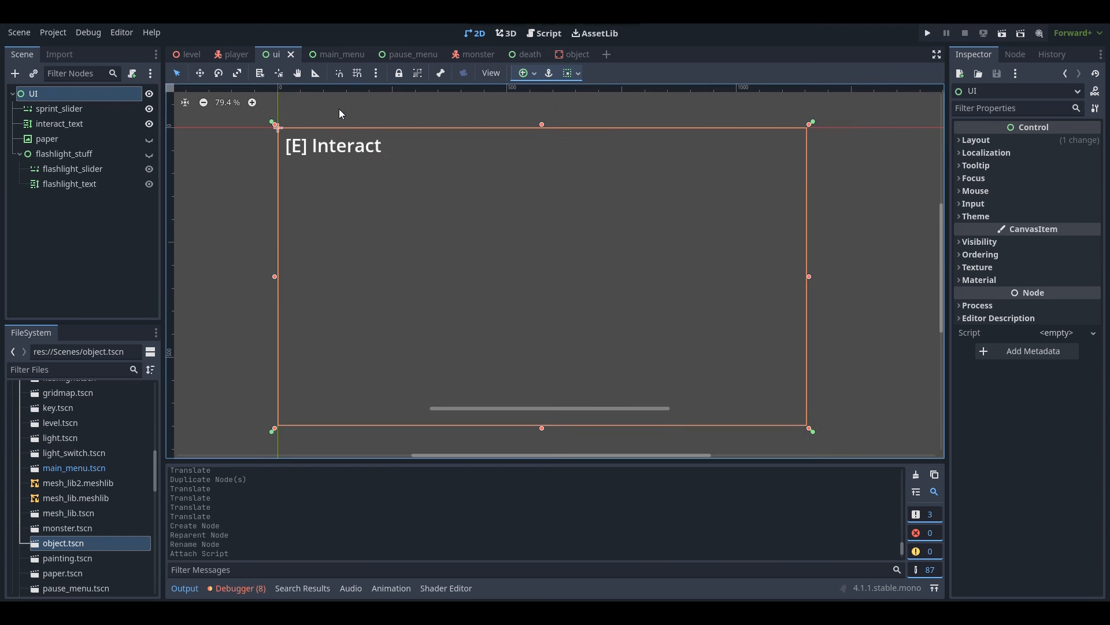
Duplicate the interact_text label and rename the copy object_counter
{"action": "left_click", "coordinate": [331, 146]}
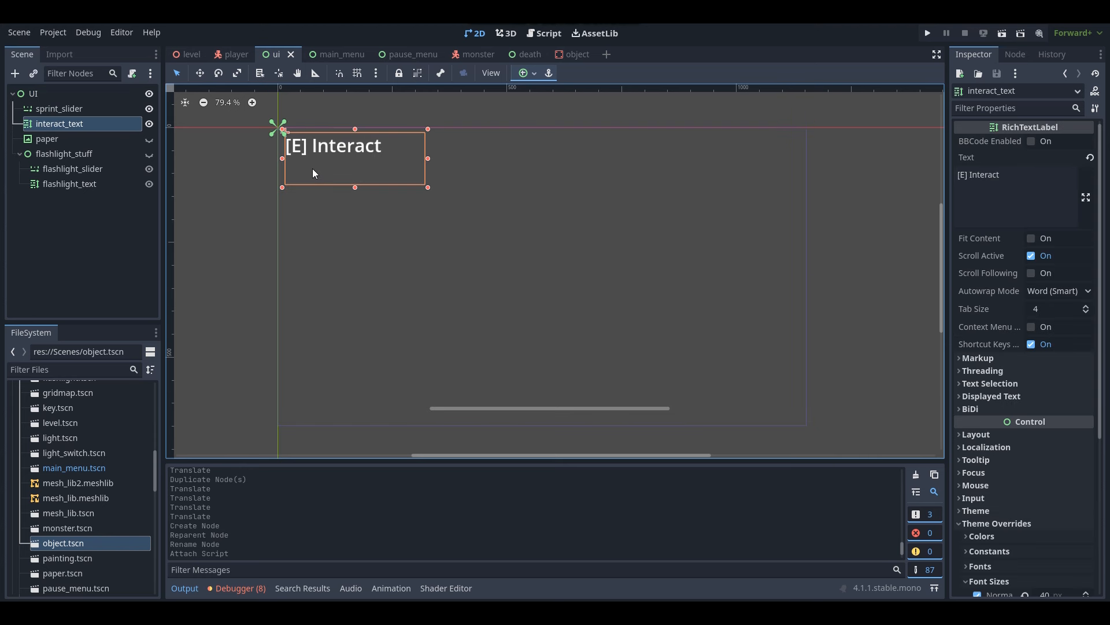
{"action": "key", "text": "ctrl+d"}
{"action": "left_click", "coordinate": [101, 144]}
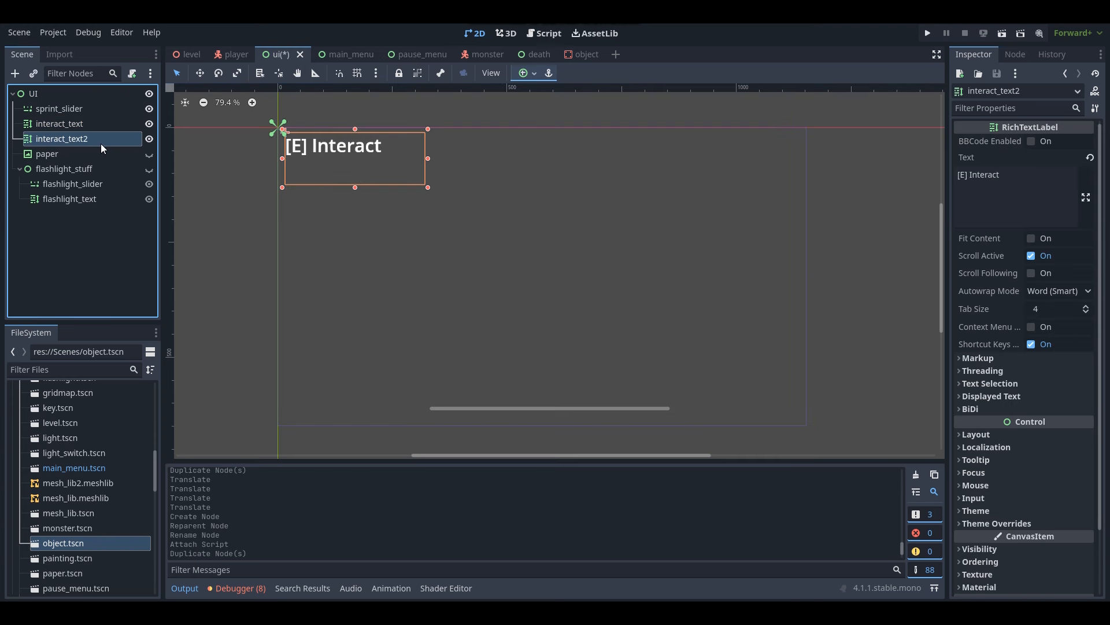
{"action": "double_click", "coordinate": [101, 143]}
{"action": "type", "text": "ob"}
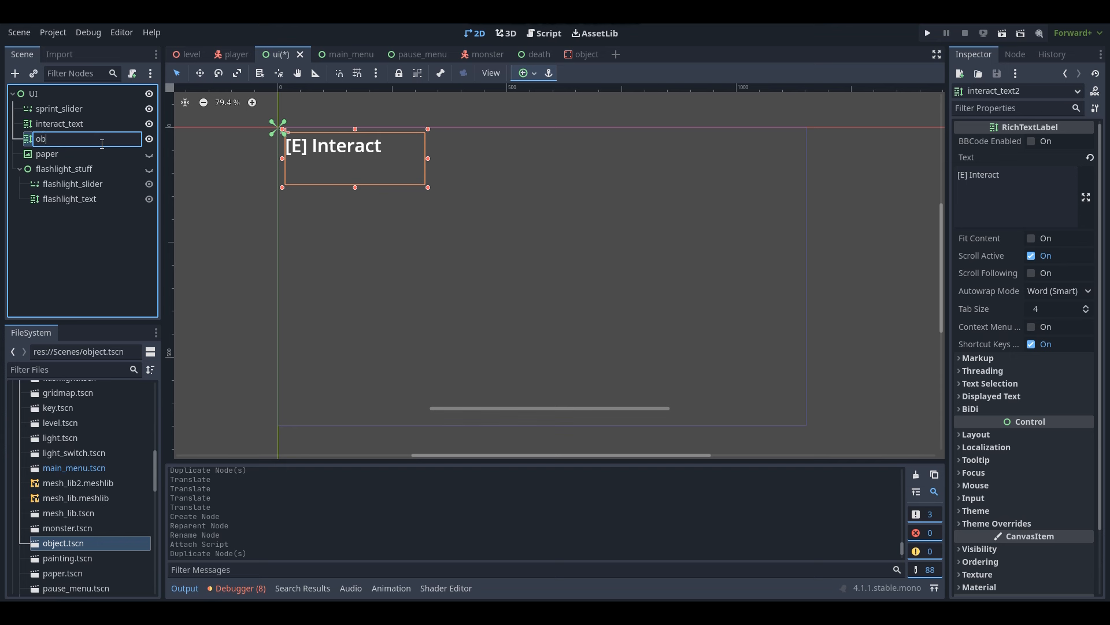
{"action": "type", "text": "ject_counter"}
{"action": "key", "text": "Return"}
Move the object_counter label to the canvas's upper-right corner, at about (911, 9), and set its text to 0/8
{"action": "left_click_drag", "start_coordinate": [361, 174], "coordinate": [769, 165]}
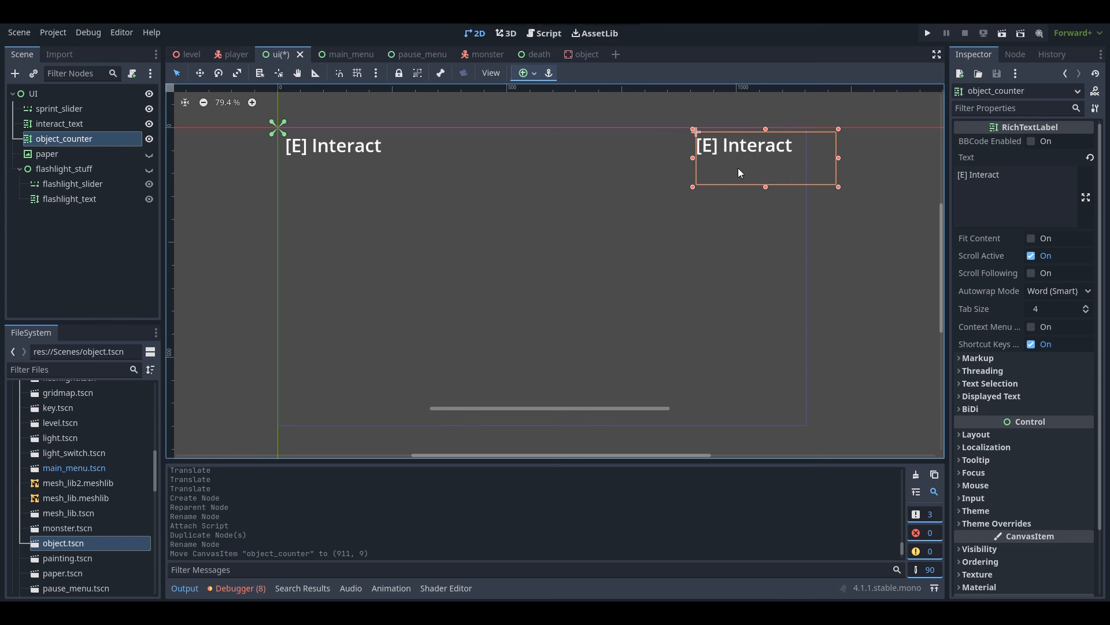
{"action": "key", "text": "Tab"}
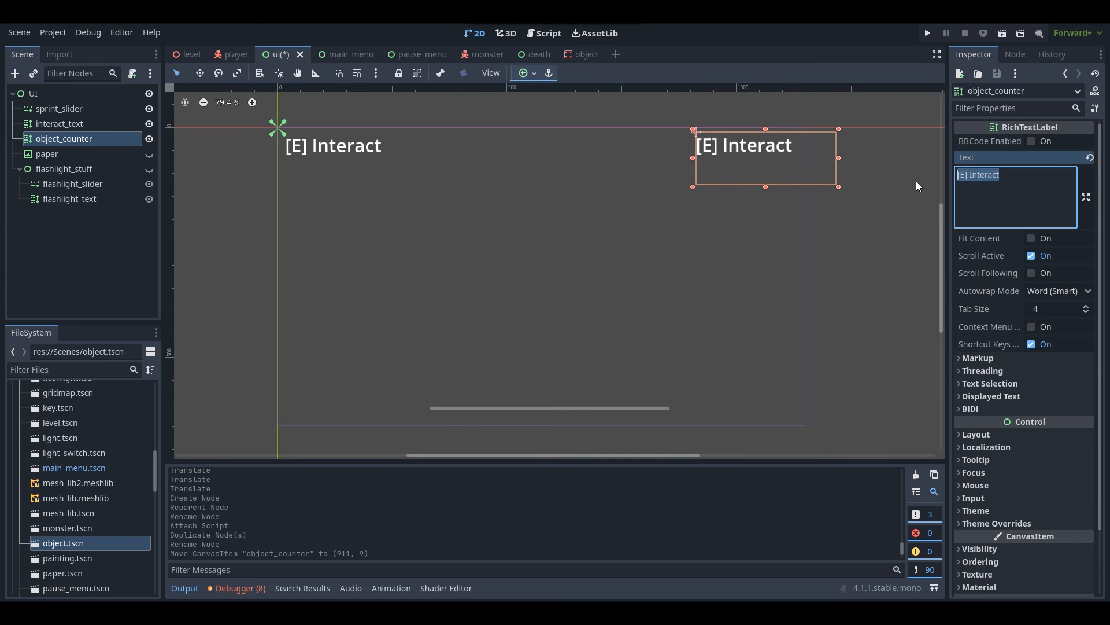
{"action": "type", "text": "0/8"}
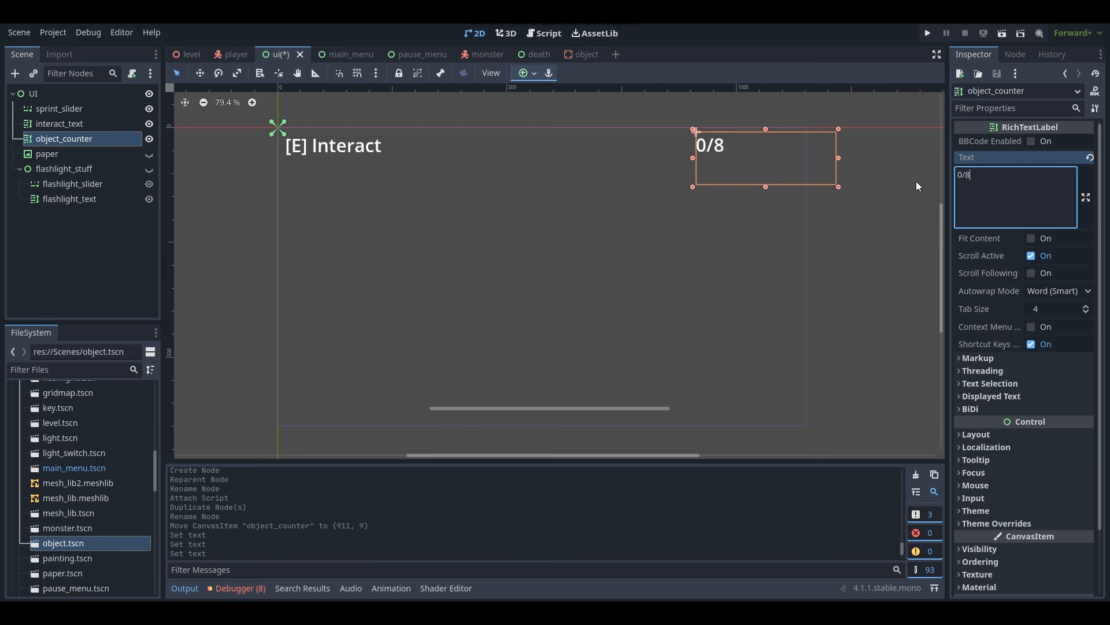
Narrow the object_counter label from its left edge to about 144 by 114, then hide it and save the scene
{"action": "left_click_drag", "start_coordinate": [694, 159], "coordinate": [765, 171]}
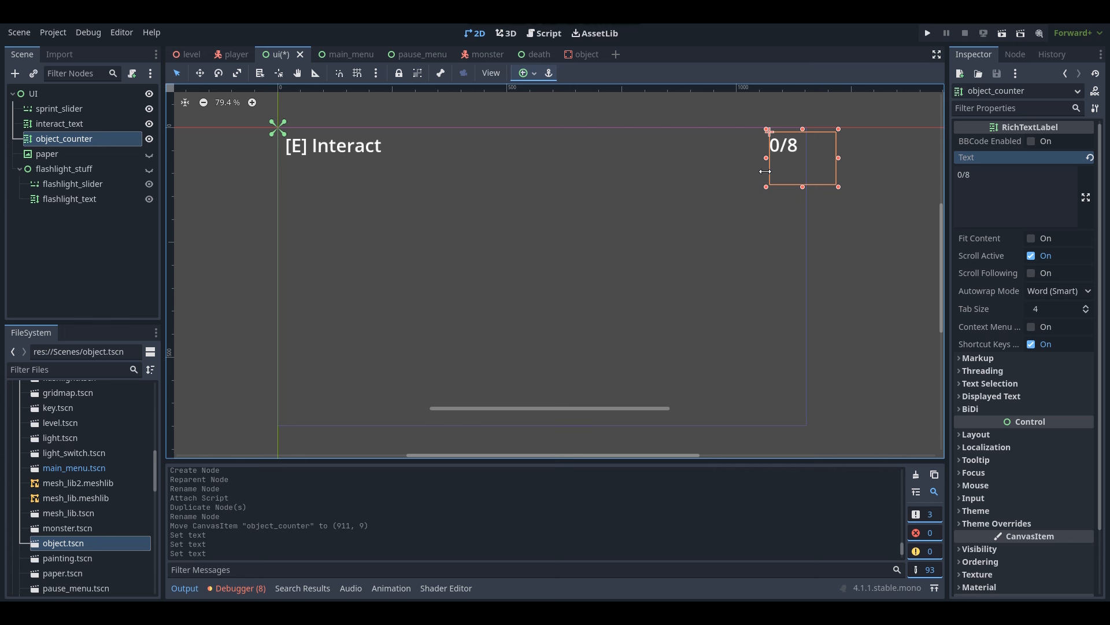
{"action": "left_click_drag", "start_coordinate": [765, 171], "coordinate": [767, 172]}
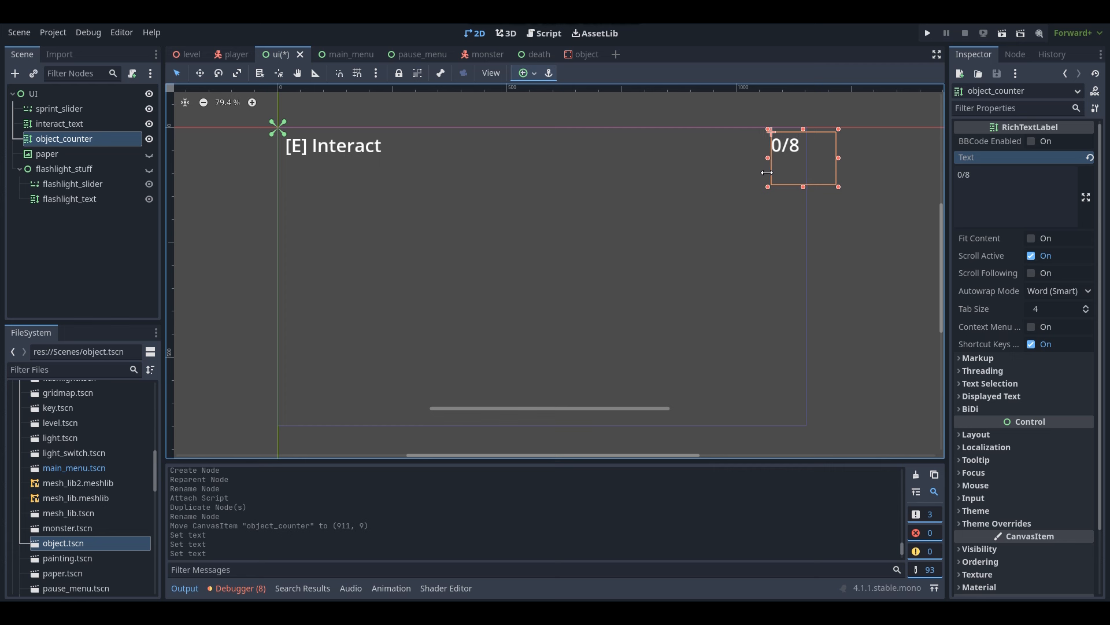
{"action": "left_click_drag", "start_coordinate": [767, 173], "coordinate": [766, 173]}
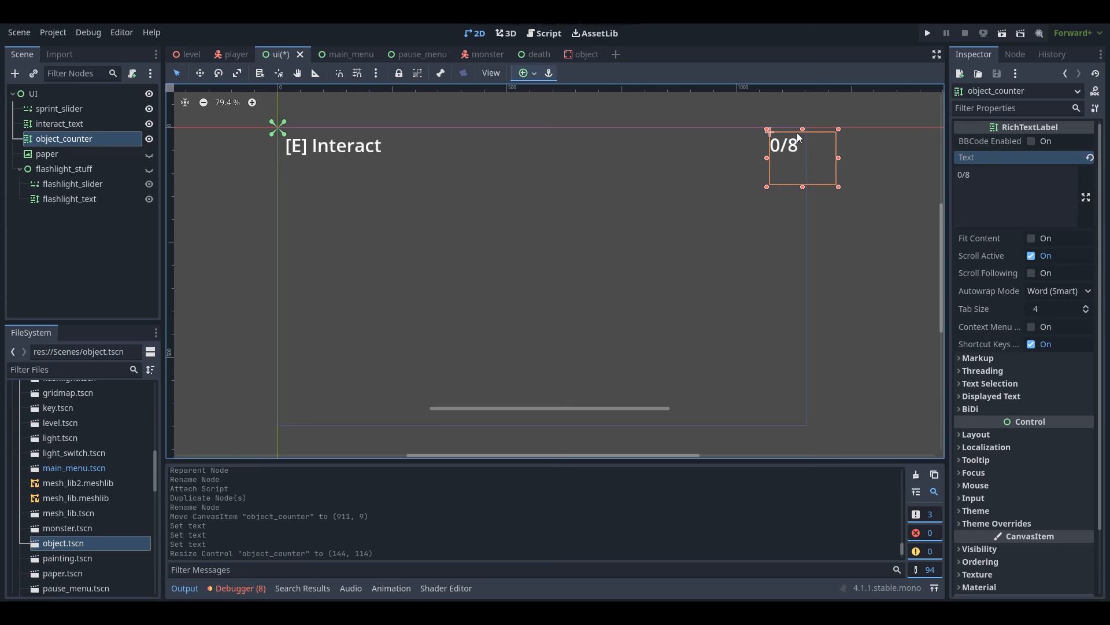
{"action": "left_click", "coordinate": [149, 139]}
{"action": "key", "text": "ctrl+s"}
Declare var object_counter above the interact() function in object.gd
{"action": "left_click", "coordinate": [543, 33]}
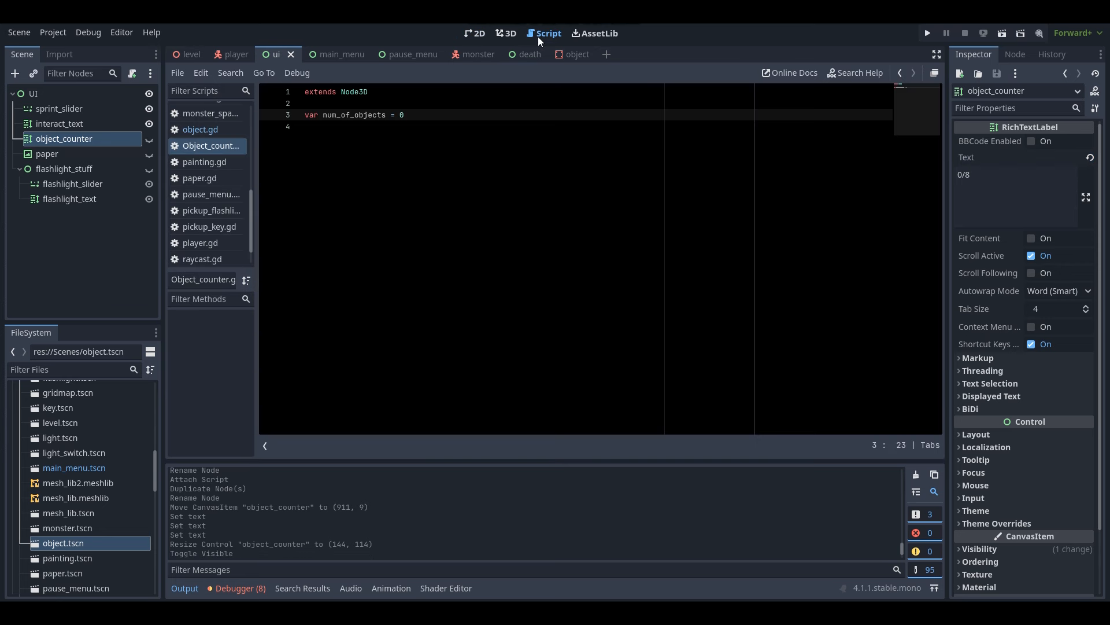
{"action": "left_click", "coordinate": [214, 134]}
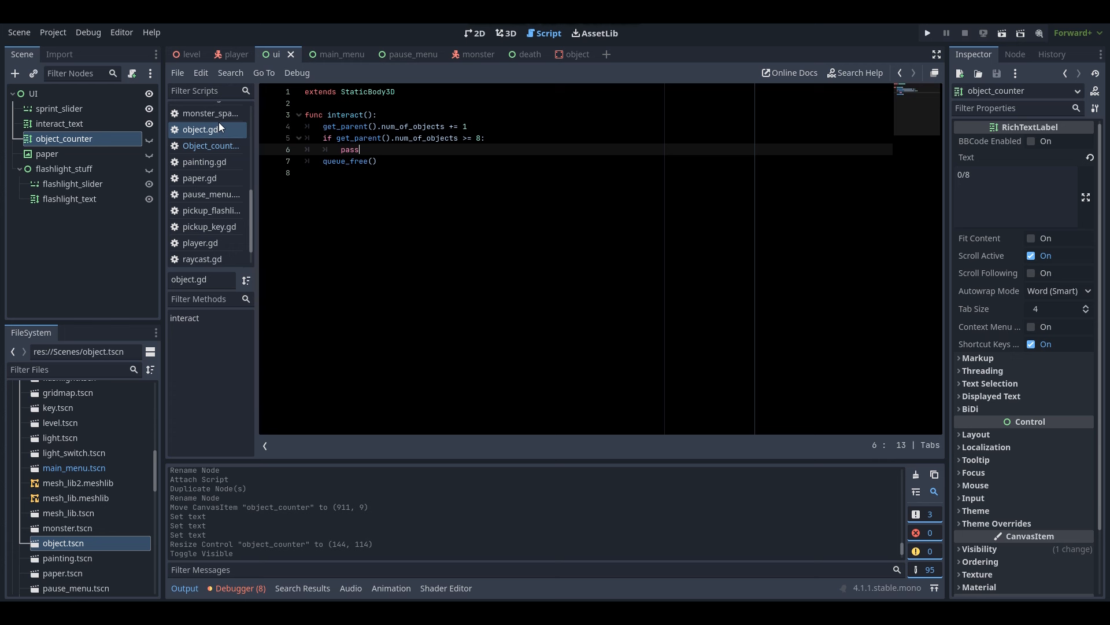
{"action": "left_click", "coordinate": [342, 102]}
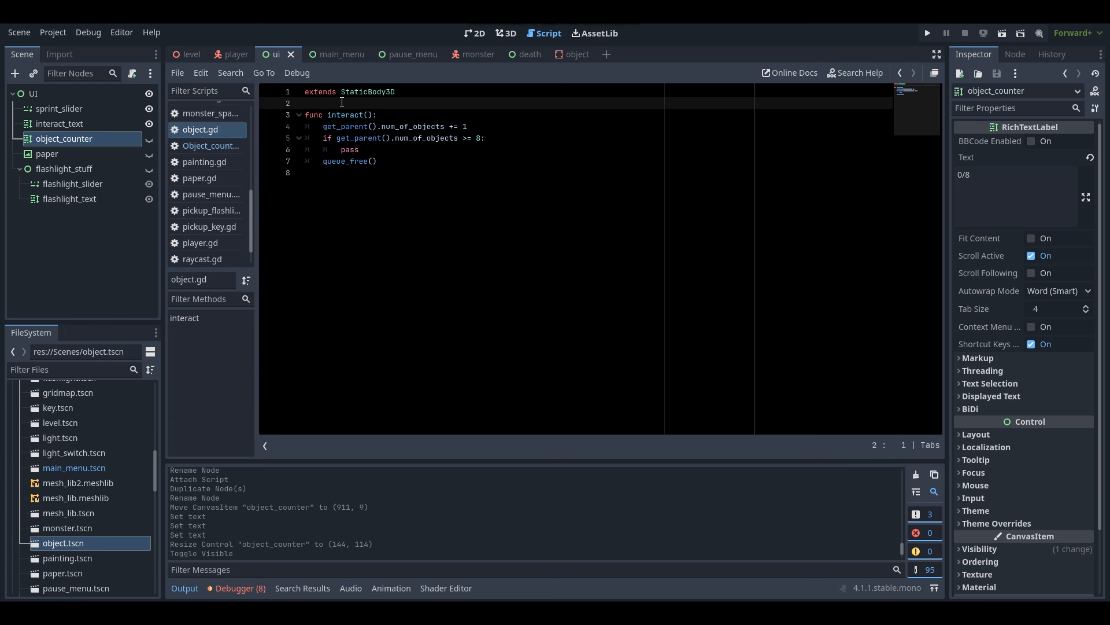
{"action": "key", "text": "Return"}
{"action": "key", "text": "Return"}
{"action": "left_click", "coordinate": [393, 116]}
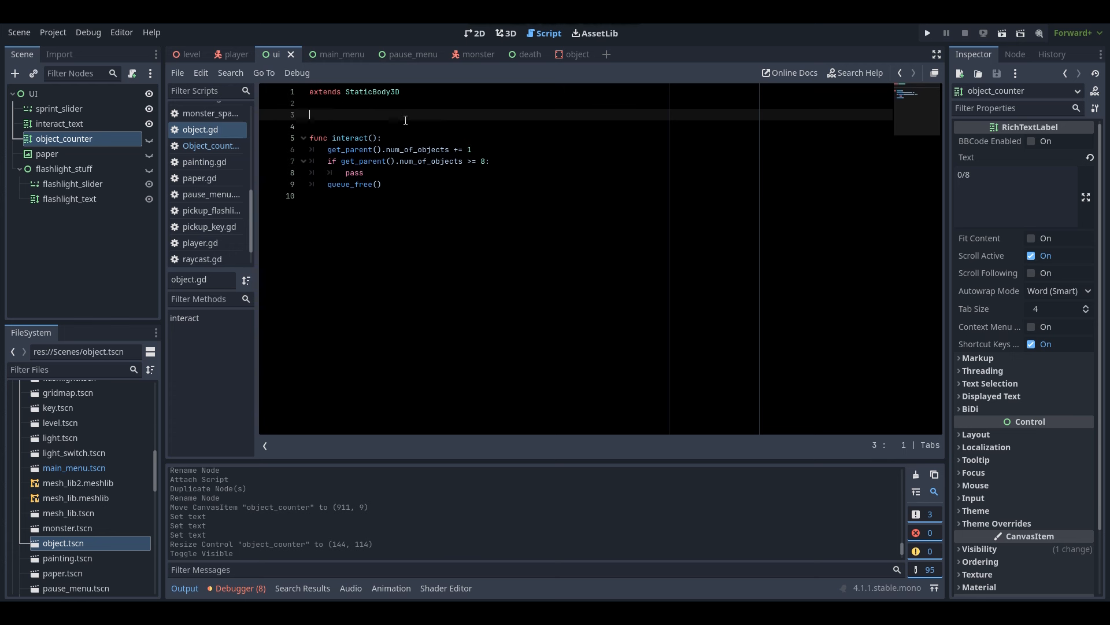
{"action": "type", "text": "var obje"}
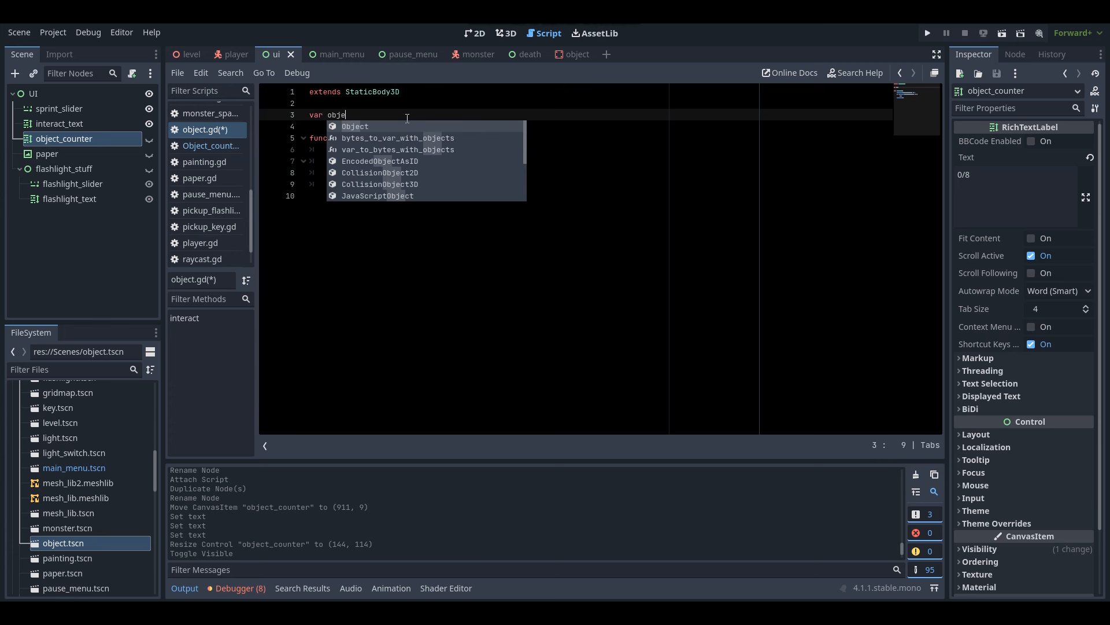
{"action": "type", "text": "ct_counte"}
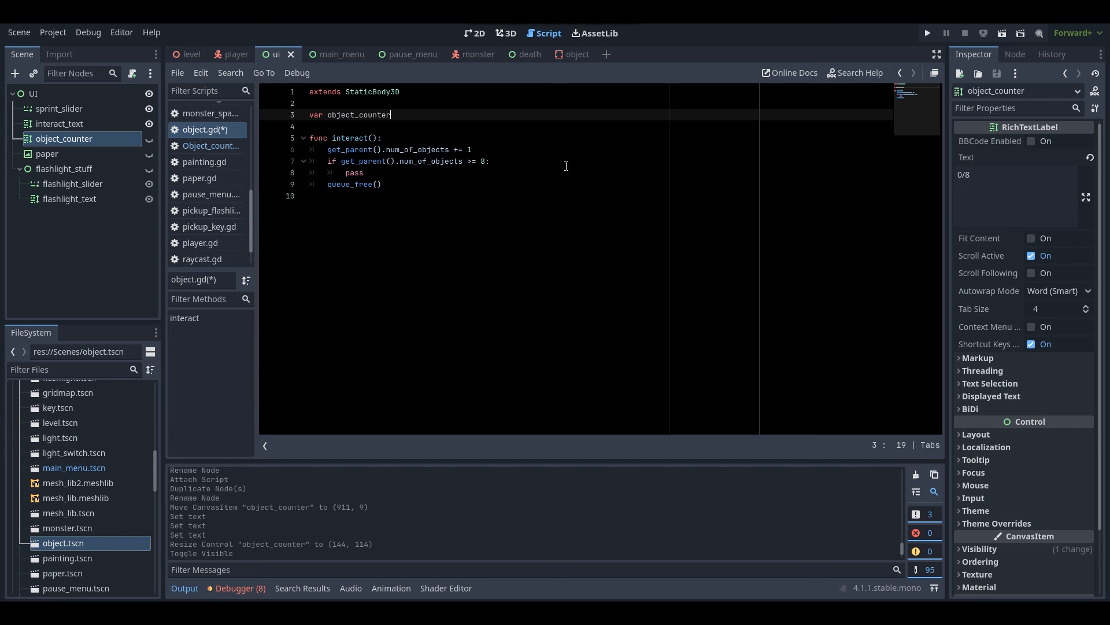
{"action": "type", "text": "r"}
Start a func _ready(): block between the object_counter declaration and interact() in object.gd
{"action": "key", "text": "Return"}
{"action": "key", "text": "Return"}
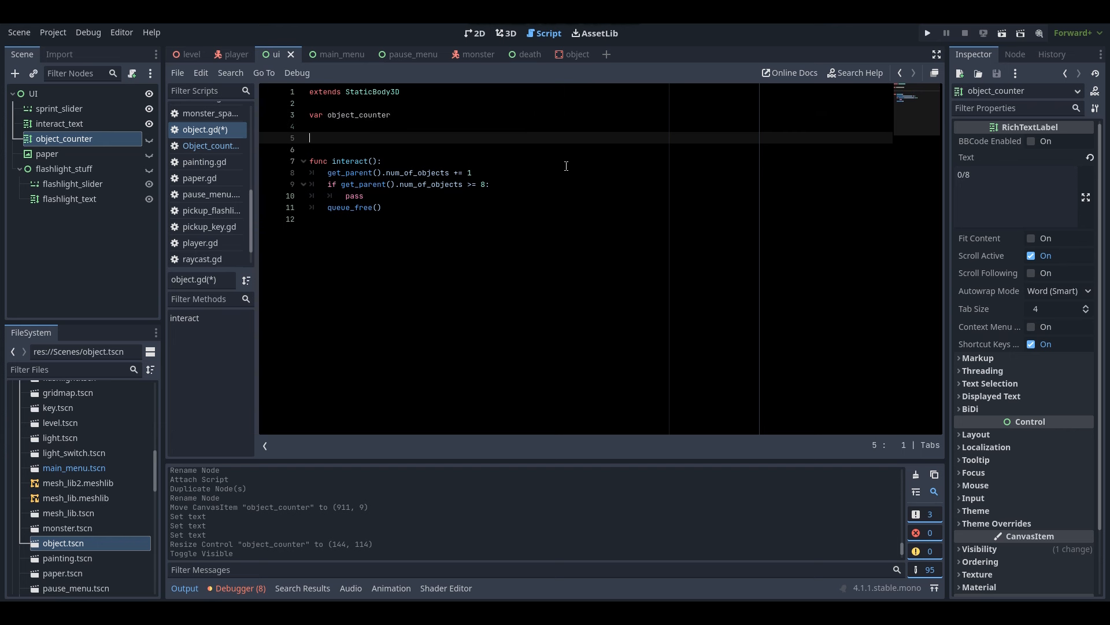
{"action": "type", "text": "func _ready():"}
{"action": "key", "text": "Return"}
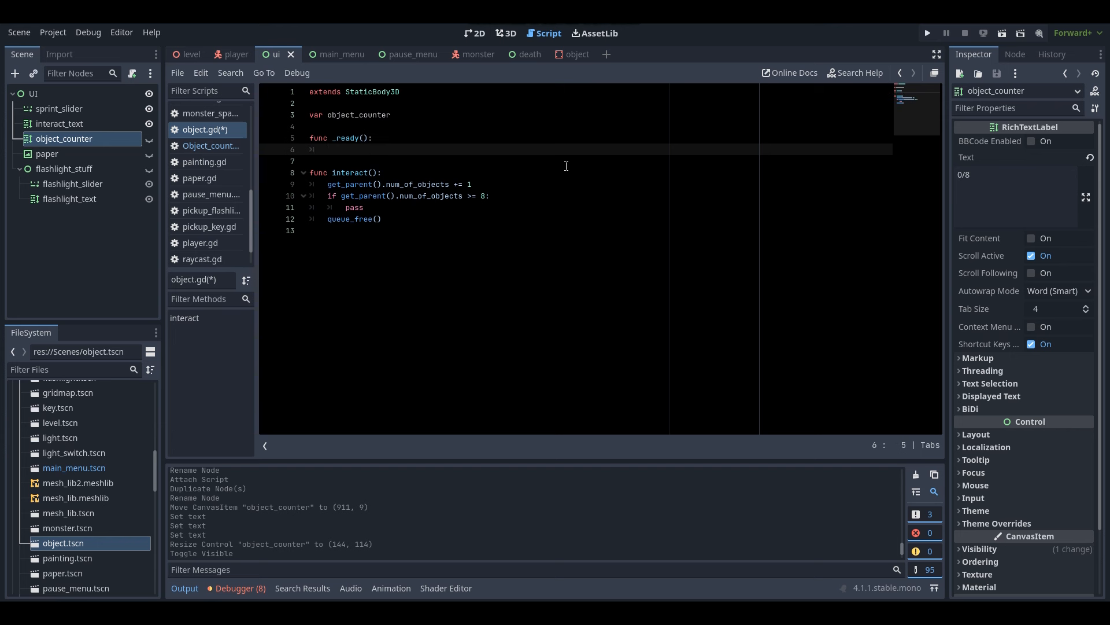
Inside _ready(), add object_counter = get_tree().current_scene.get_node("UI") and save the script
{"action": "type", "text": "object_"}
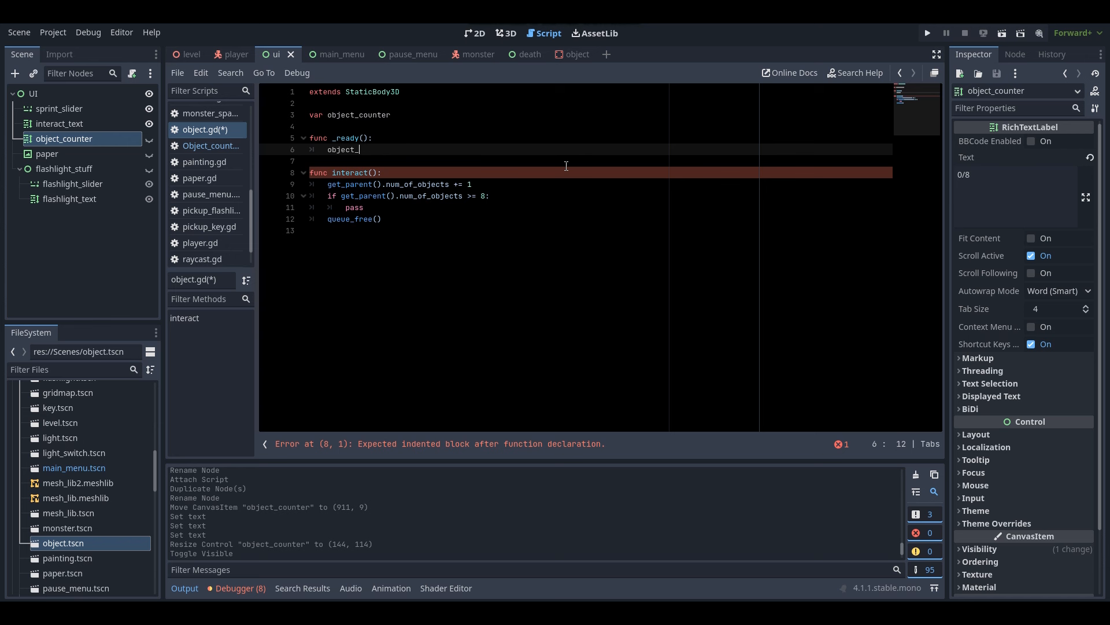
{"action": "type", "text": "counter = ge"}
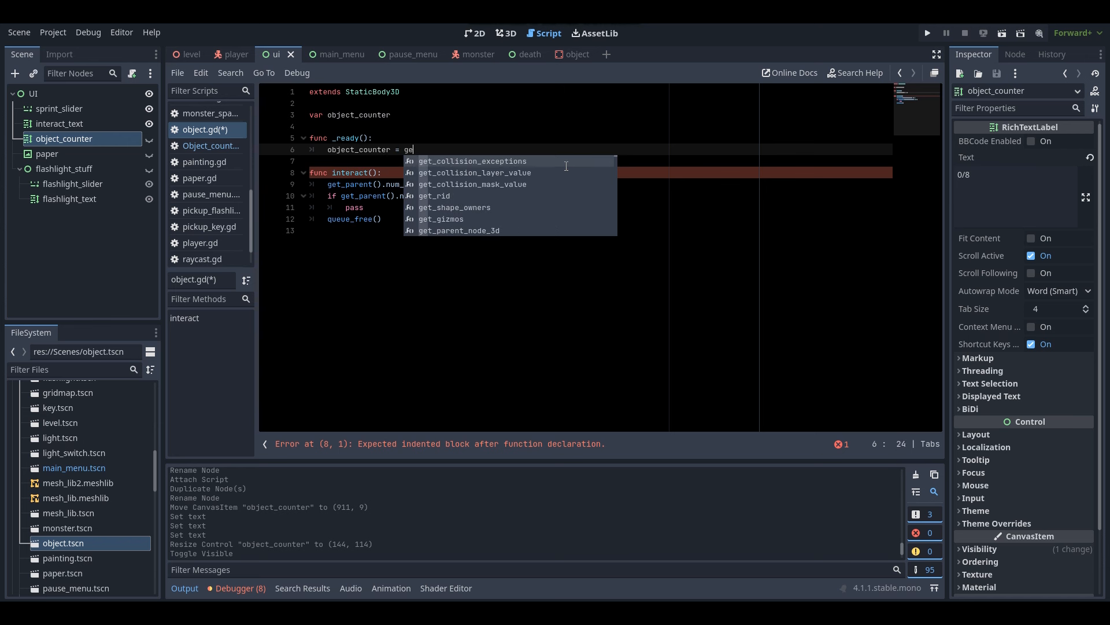
{"action": "type", "text": "t_tree().current"}
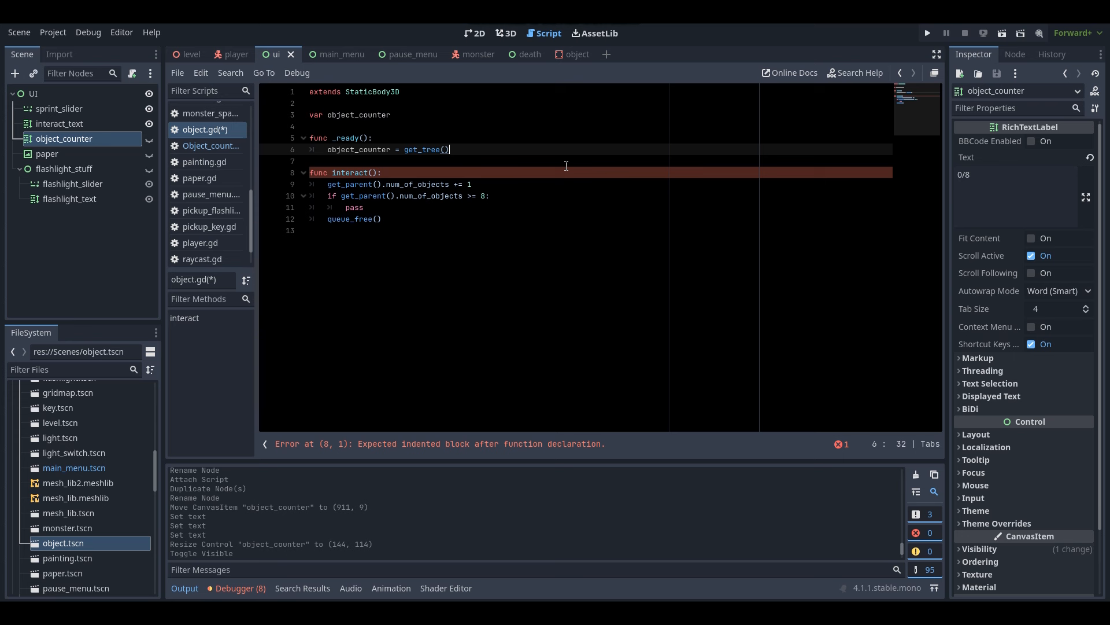
{"action": "type", "text": "_s"}
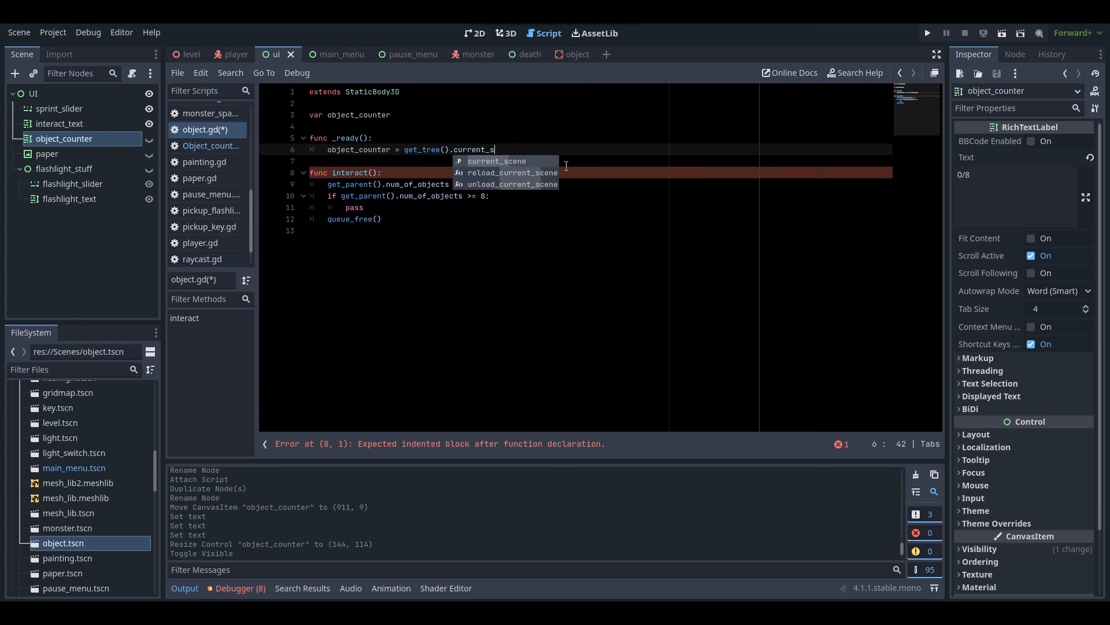
{"action": "type", "text": "cene.get"}
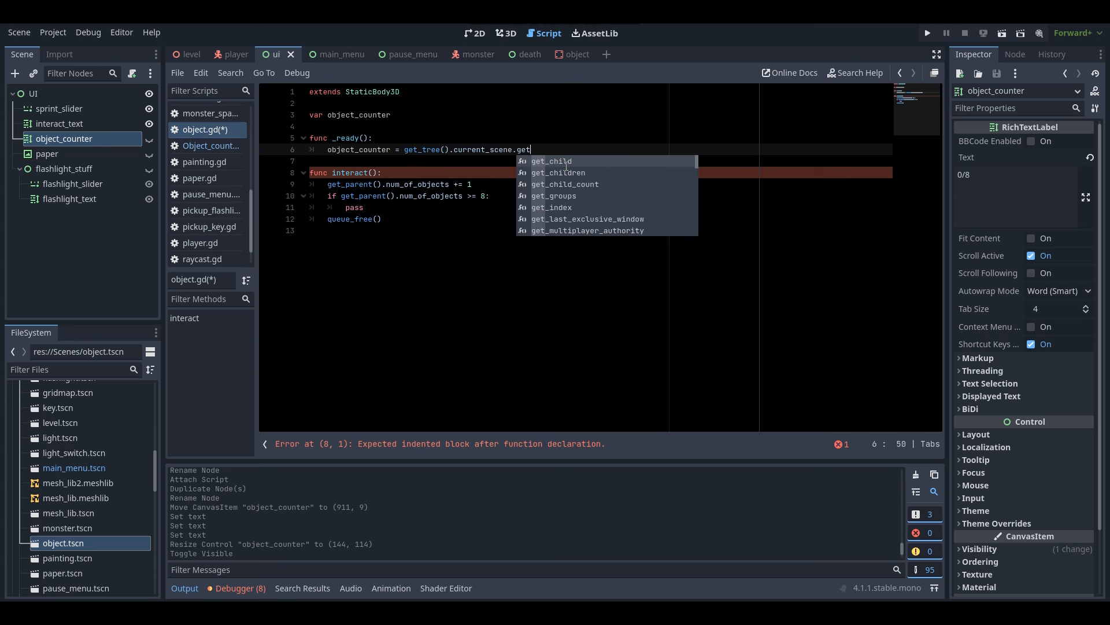
{"action": "type", "text": "_node(\""}
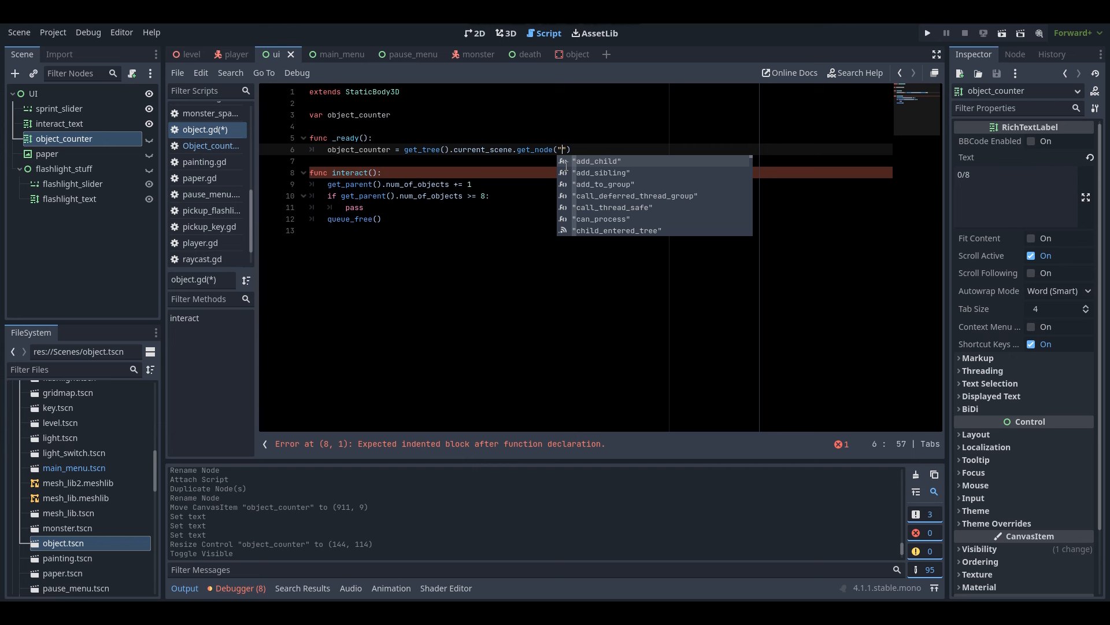
{"action": "type", "text": "UI"}
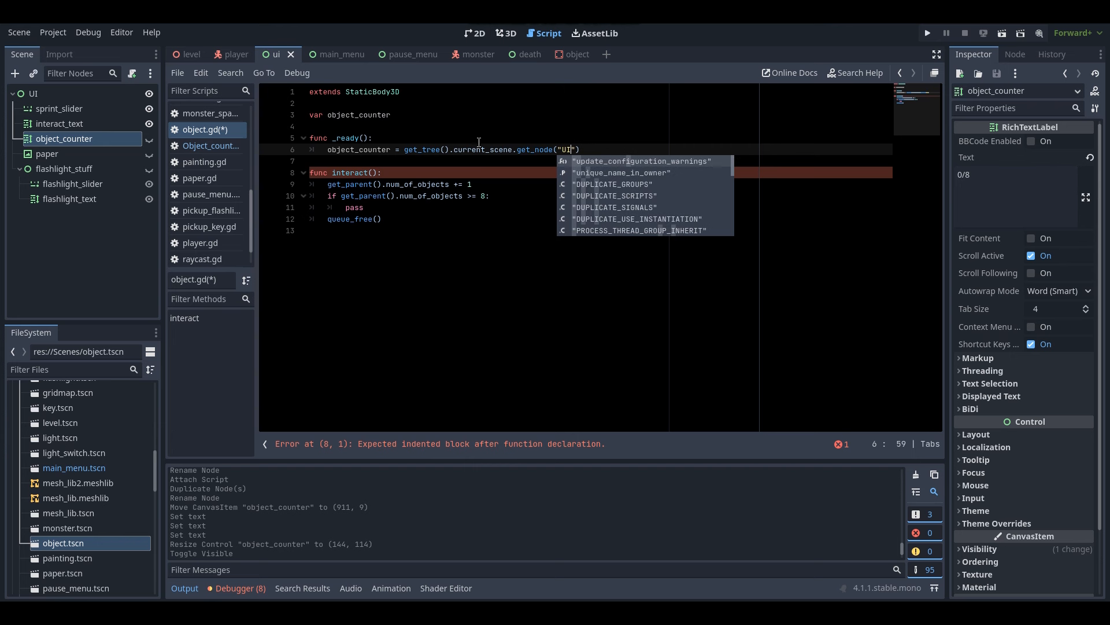
{"action": "left_click", "coordinate": [466, 161]}
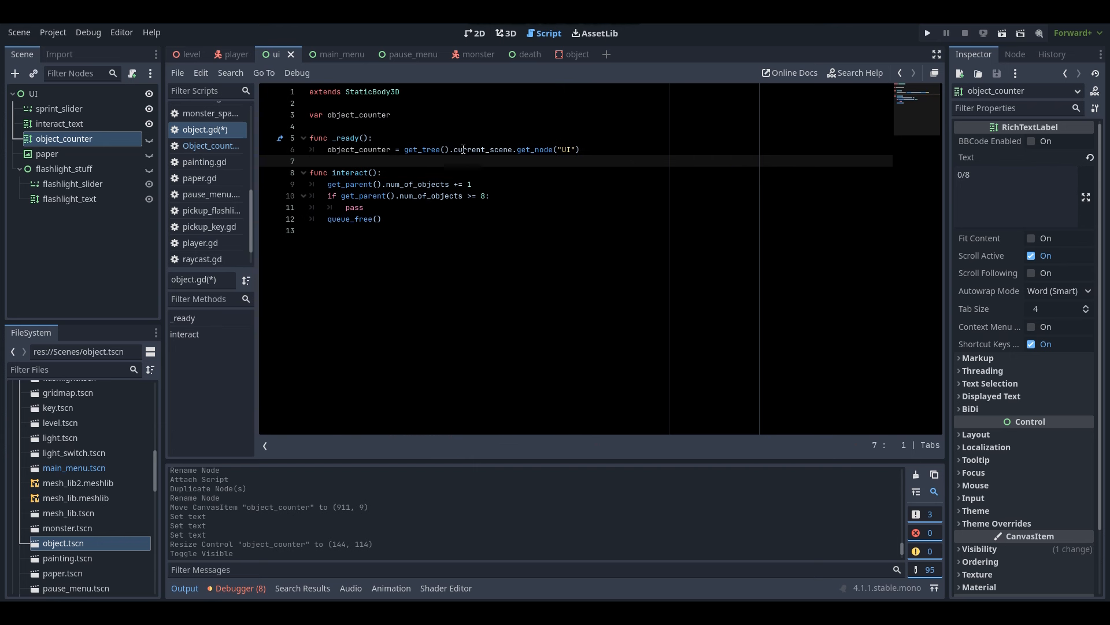
{"action": "left_click", "coordinate": [516, 151]}
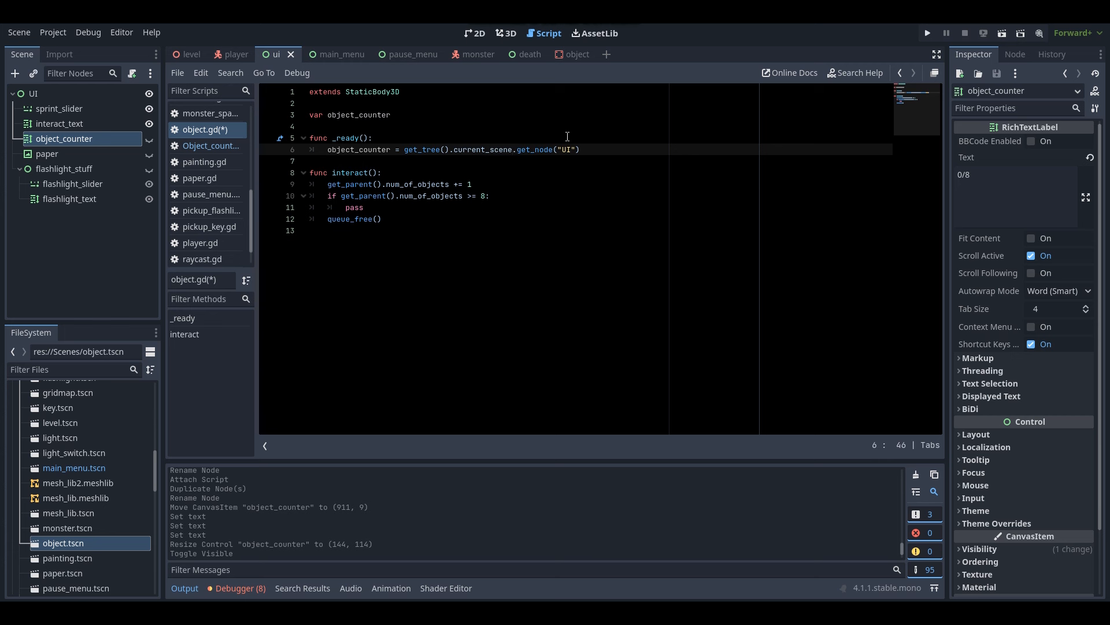
{"action": "key", "text": "ctrl+s"}
Check the UI node's place under the level root and extend the get_node path in _ready() to "UI/object_counter"
{"action": "left_click", "coordinate": [185, 51]}
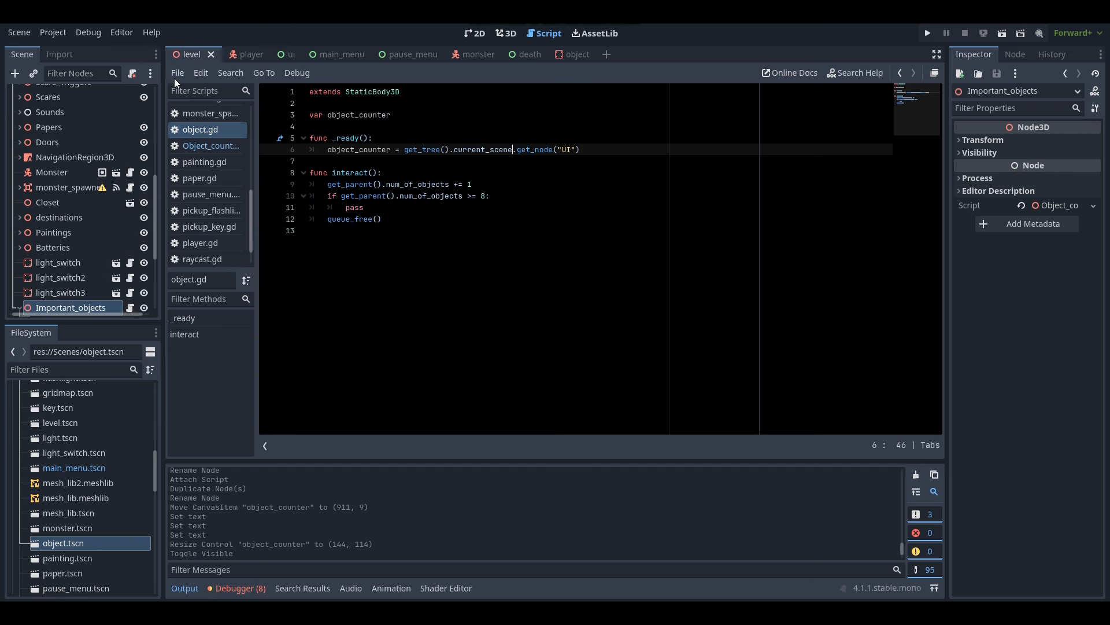
{"action": "scroll", "coordinate": [88, 129], "scroll_direction": "up", "scroll_amount": 3}
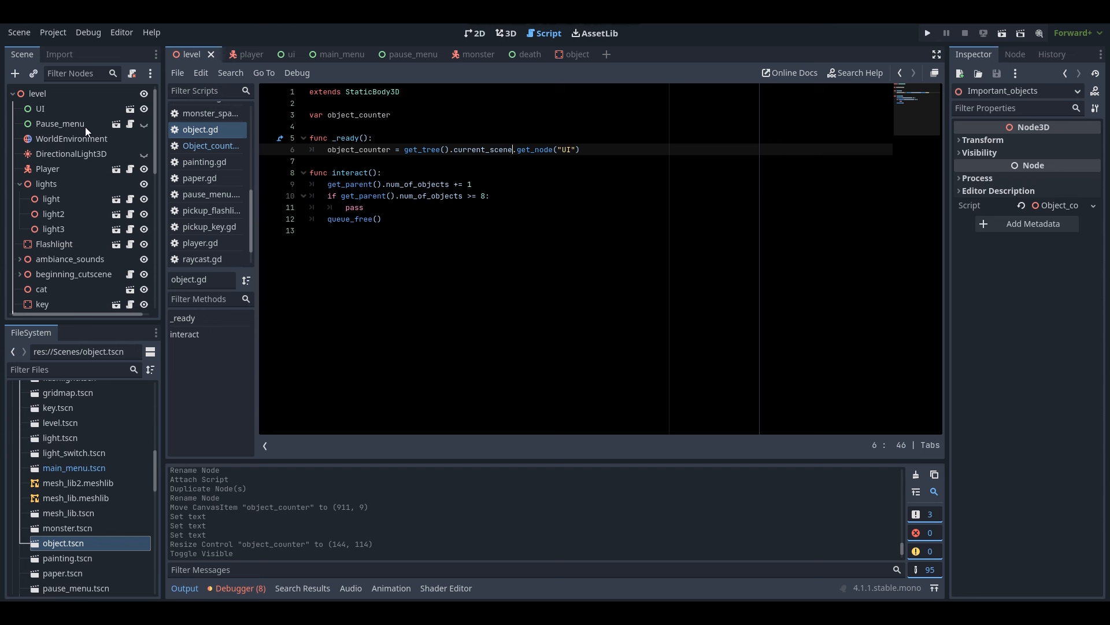
{"action": "left_click", "coordinate": [43, 110]}
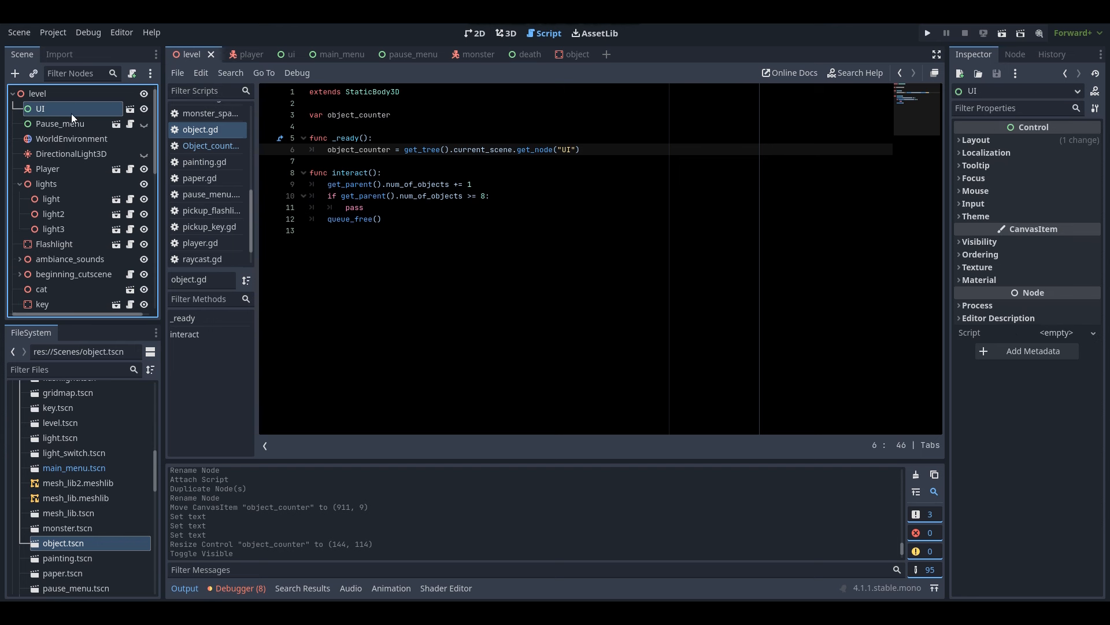
{"action": "left_click", "coordinate": [47, 93]}
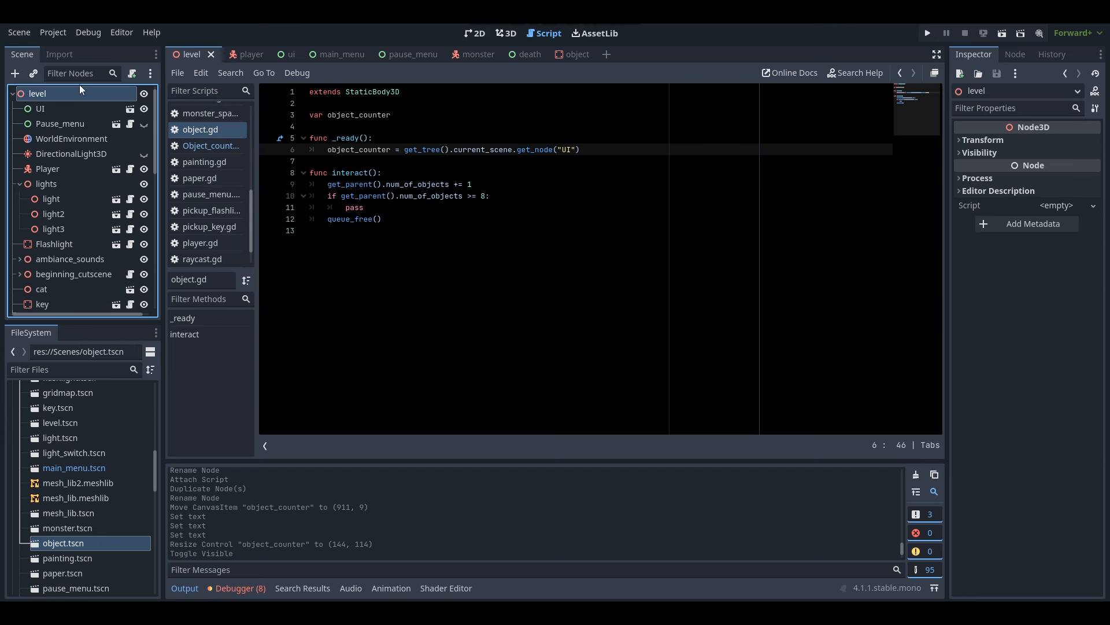
{"action": "left_click", "coordinate": [280, 56]}
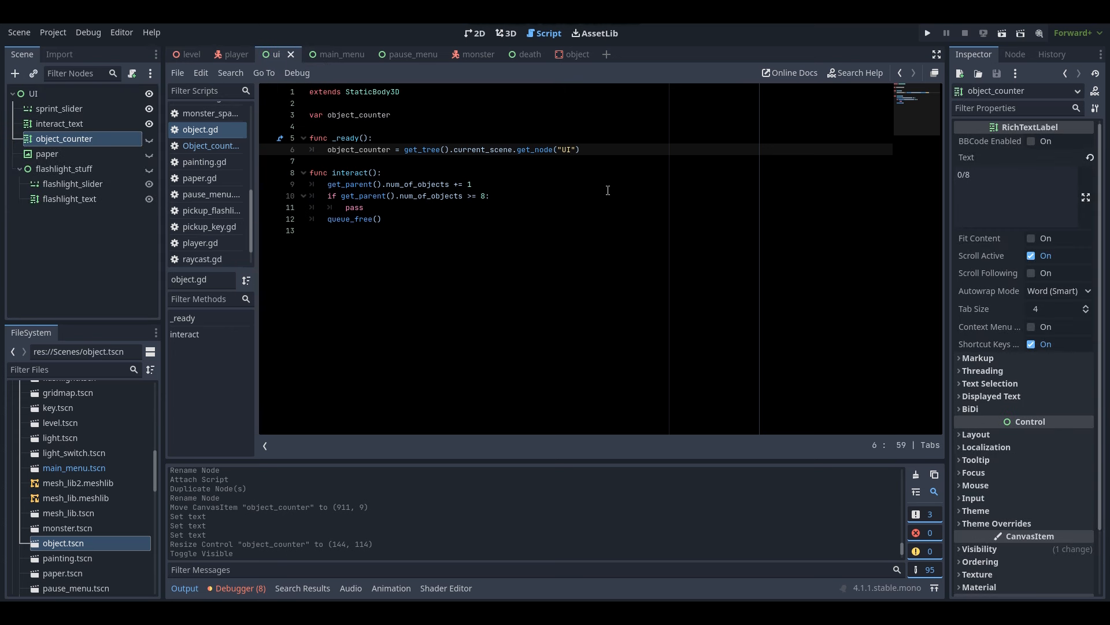
{"action": "type", "text": "/obje"}
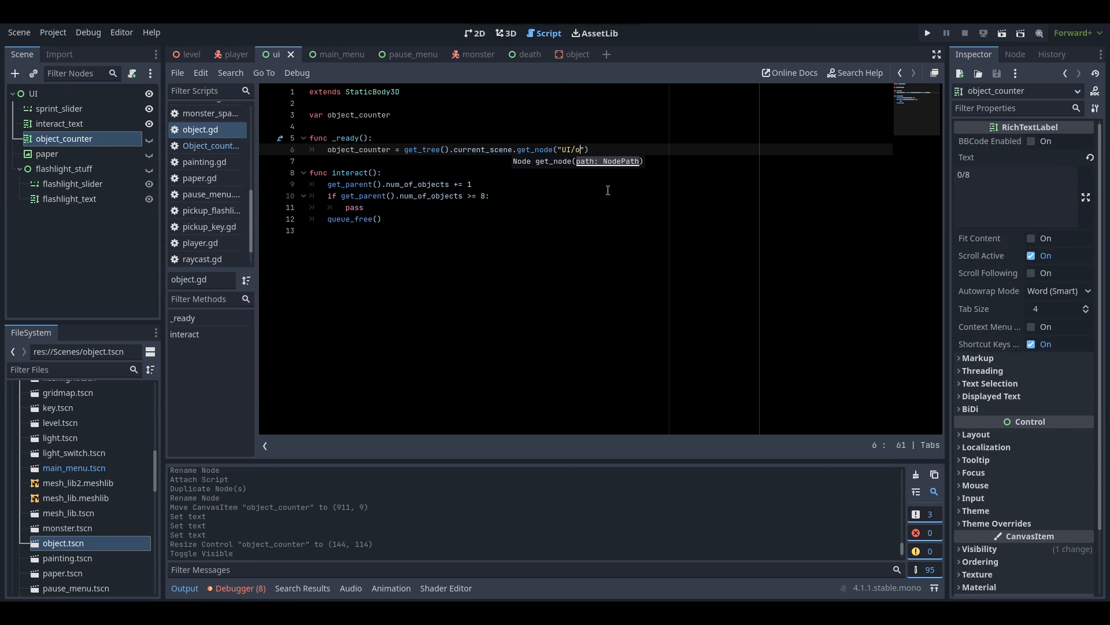
{"action": "type", "text": "ct_counter"}
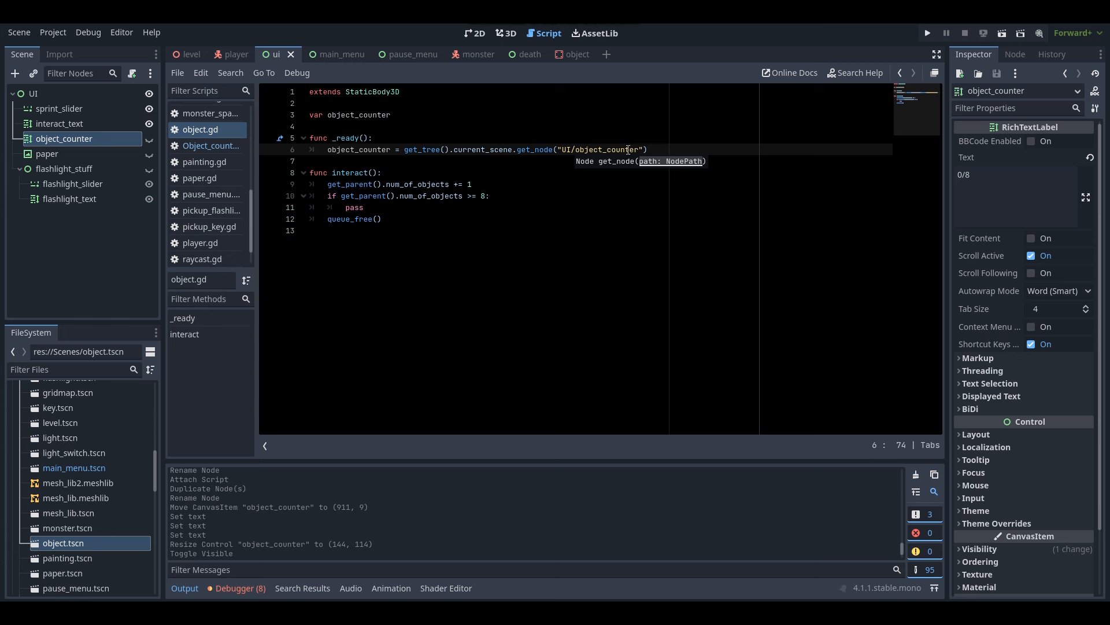
Below the num_of_objects increment in interact(), start the line object_counter.text = str()
{"action": "left_click", "coordinate": [481, 184]}
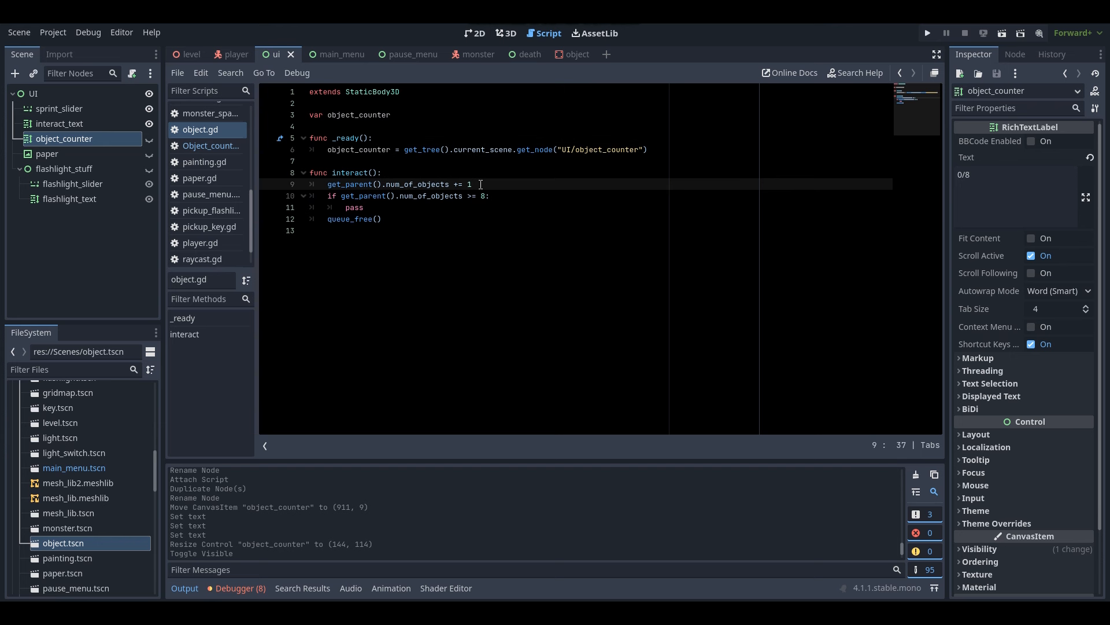
{"action": "key", "text": "Return"}
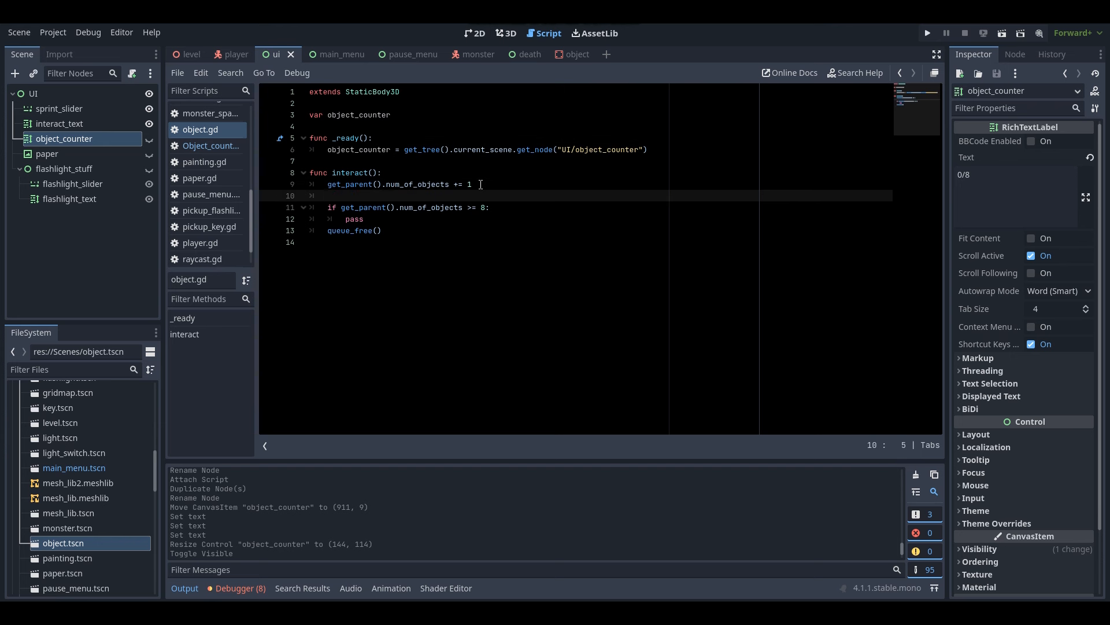
{"action": "type", "text": "object_counter.text = str"}
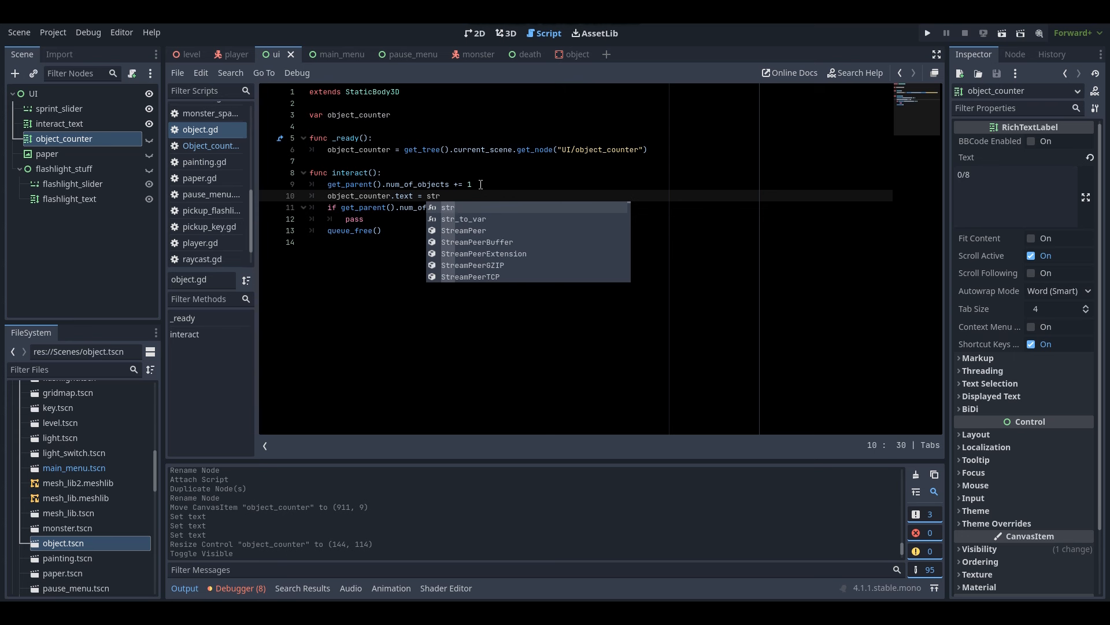
{"action": "type", "text": "("}
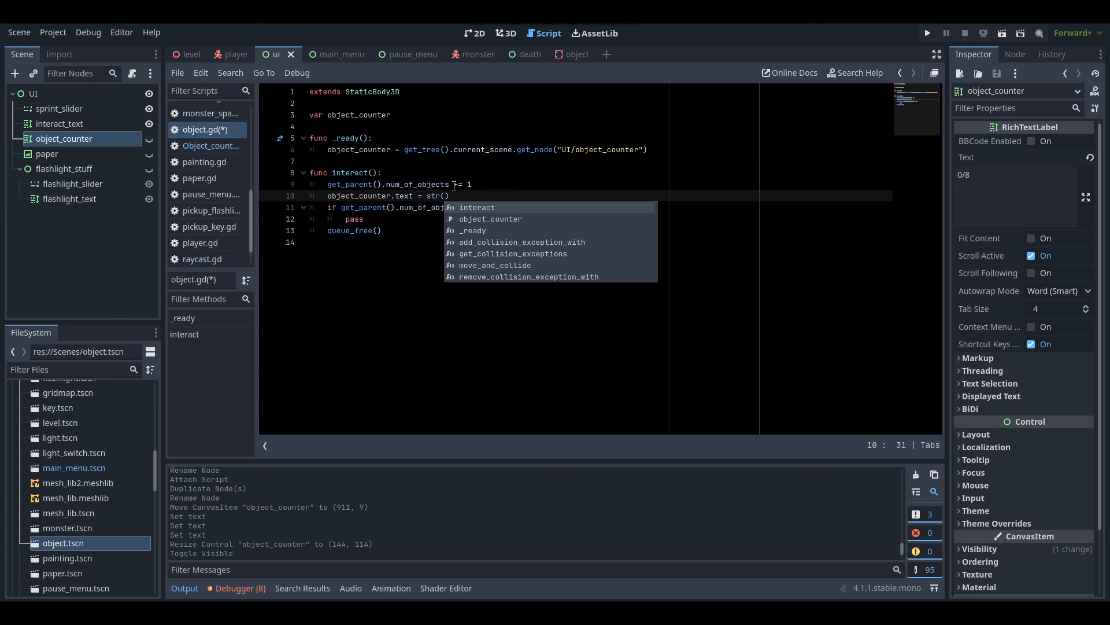
Reuse get_parent().num_of_objects inside the str() parentheses, append + "/8" to it, and save object.gd
{"action": "left_click_drag", "start_coordinate": [451, 184], "coordinate": [327, 184]}
{"action": "key", "text": "ctrl+c"}
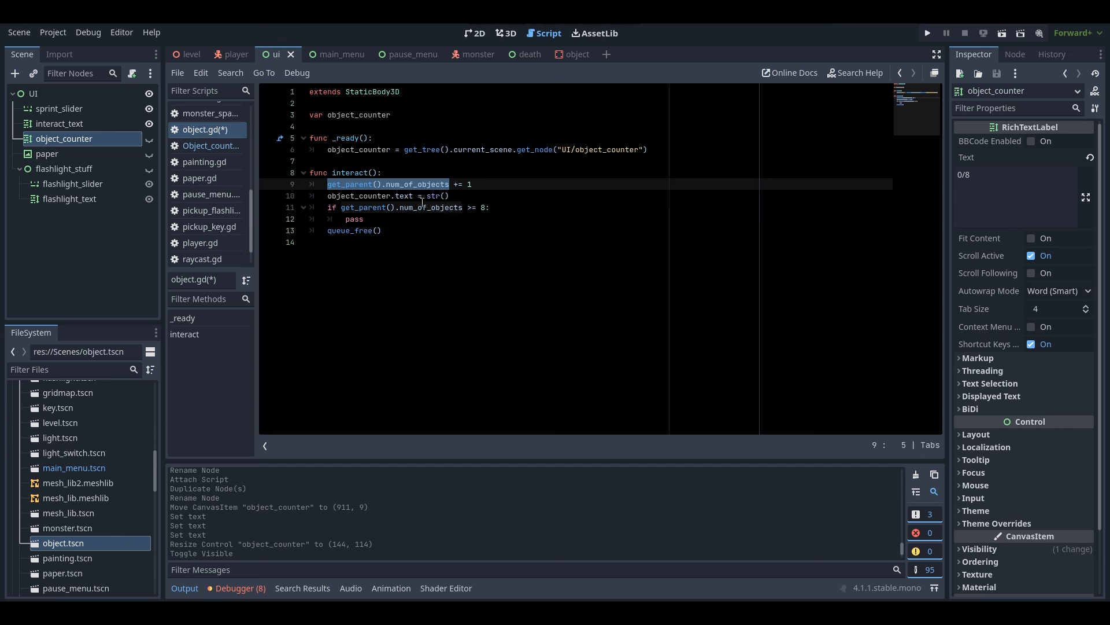
{"action": "left_click", "coordinate": [445, 198]}
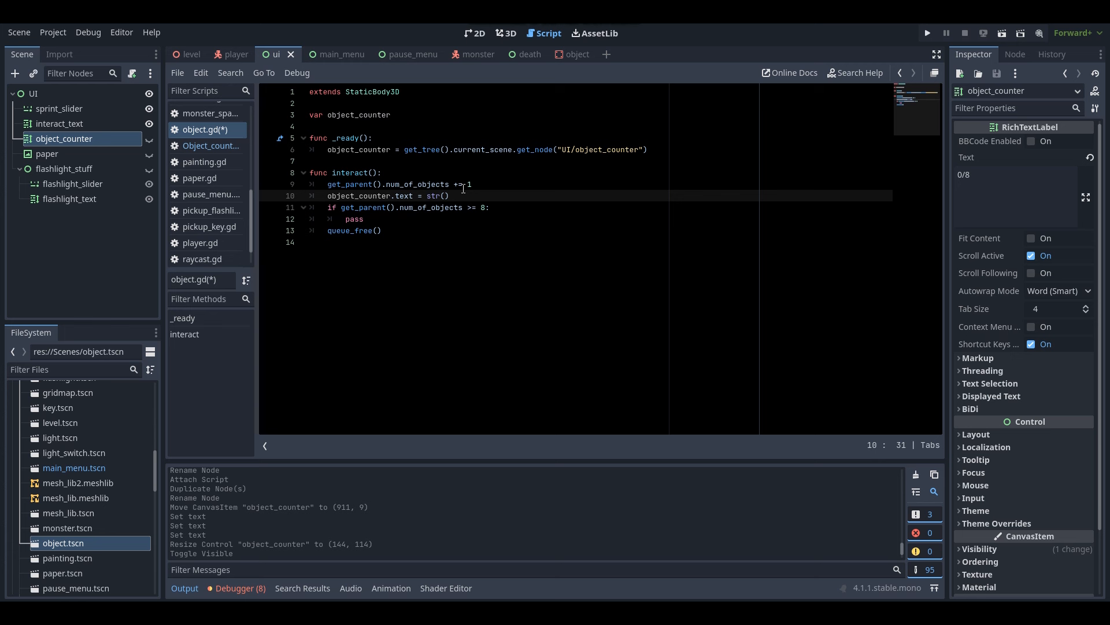
{"action": "key", "text": "ctrl+v"}
{"action": "type", "text": "+ \""}
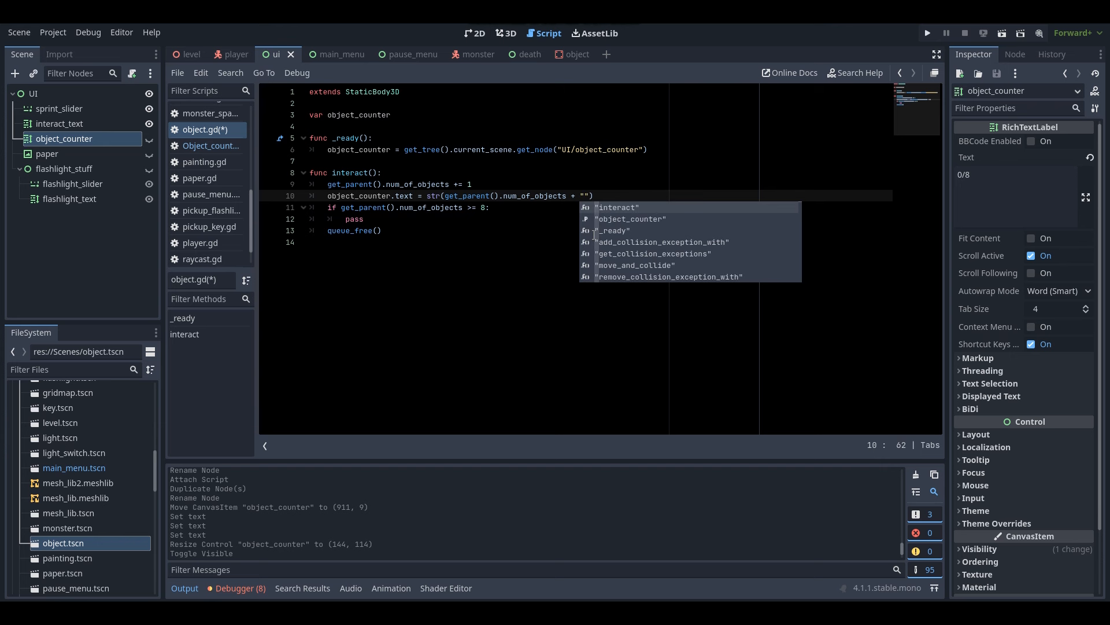
{"action": "type", "text": "/"}
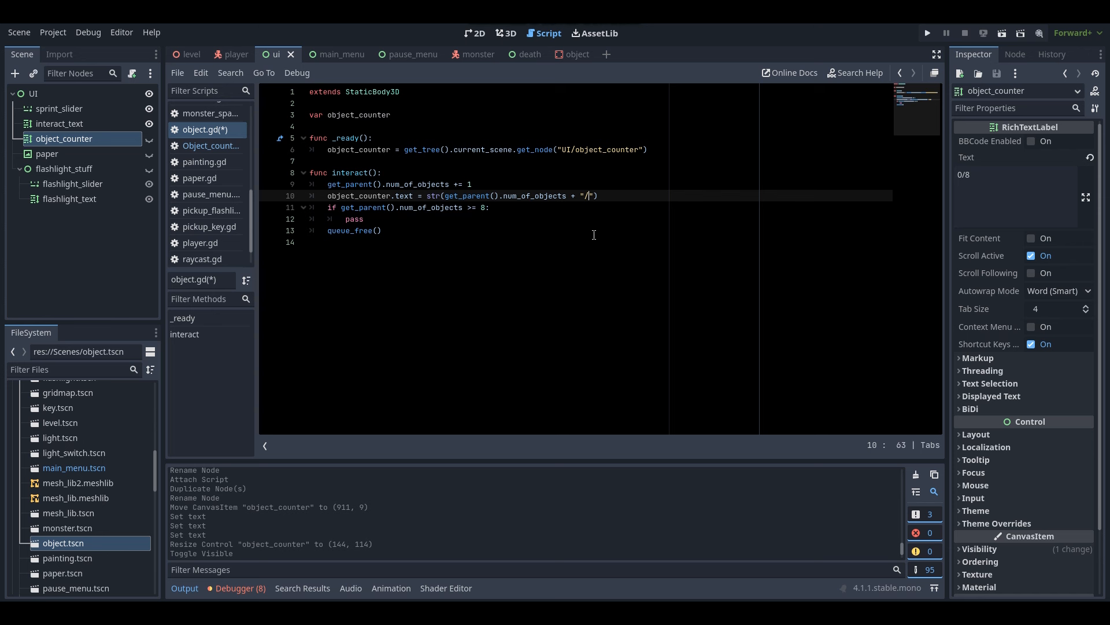
{"action": "type", "text": "8"}
{"action": "key", "text": "ctrl+s"}
Close the str() call right after num_of_objects so that + "/8" sits outside it, and save object.gd
{"action": "left_click", "coordinate": [567, 196]}
{"action": "type", "text": ")"}
{"action": "left_click", "coordinate": [606, 197]}
{"action": "key", "text": "ctrl+s"}
{"action": "mouse_move", "coordinate": [573, 196]}
{"action": "left_mouse_down"}
{"action": "mouse_move", "coordinate": [509, 196]}
{"action": "mouse_move", "coordinate": [566, 196]}
{"action": "left_mouse_up"}
{"action": "left_click", "coordinate": [567, 195]}
{"action": "left_click_drag", "start_coordinate": [593, 195], "coordinate": [599, 195]}
{"action": "left_click", "coordinate": [604, 196]}
{"action": "left_click", "coordinate": [373, 220]}
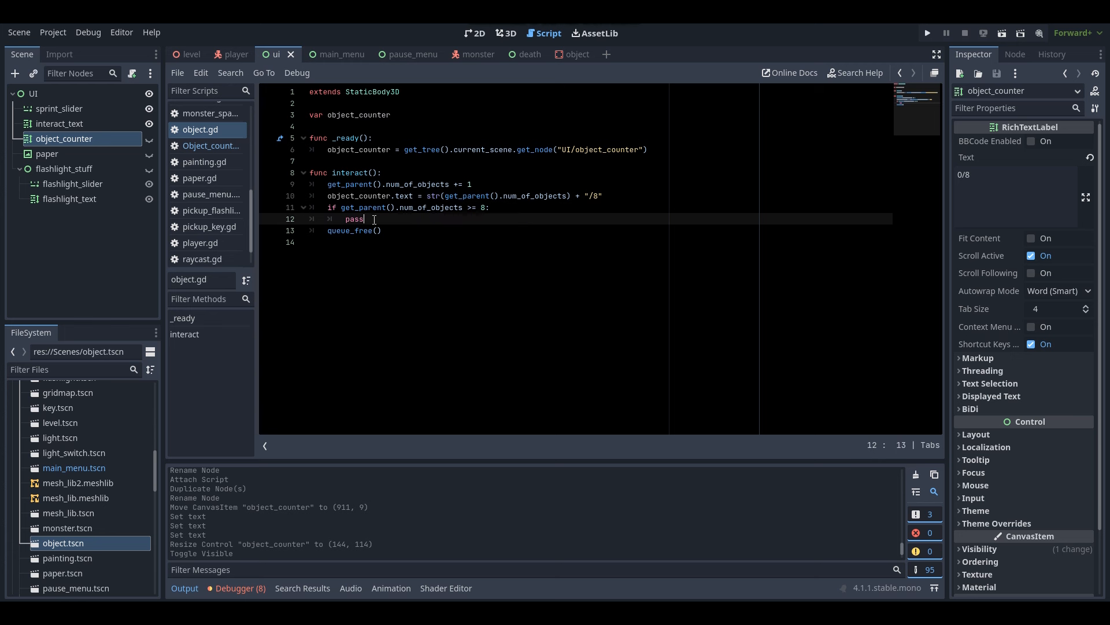
{"action": "key", "text": "ctrl+z"}
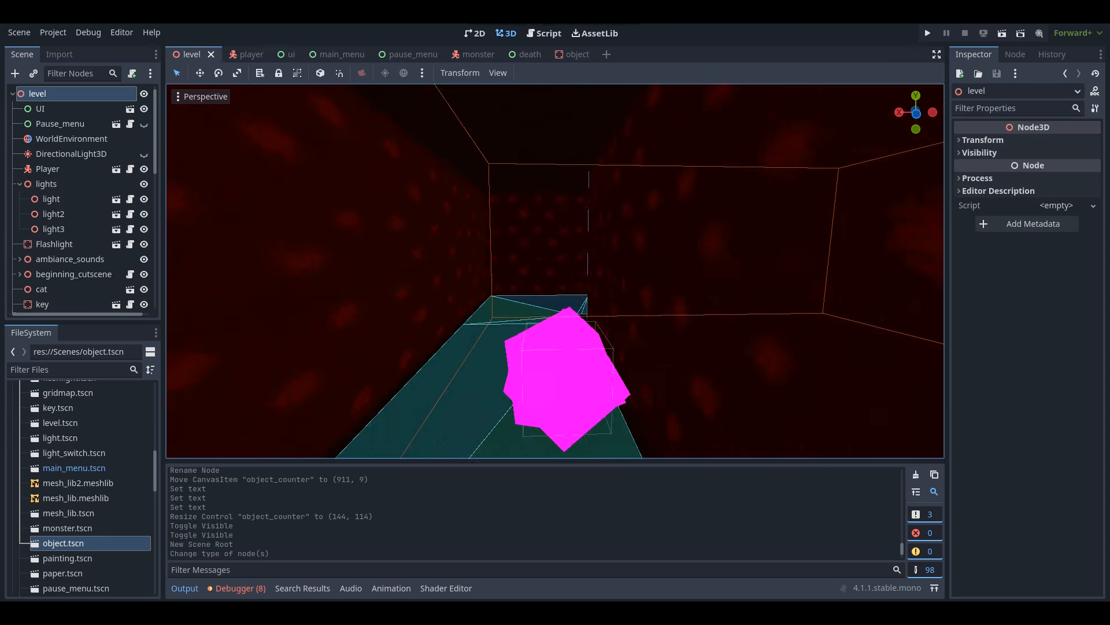
Select the wall8 body in the level near the pink object and scale it down along its length
{"action": "key", "text": "s"}
{"action": "key", "text": "a"}
{"action": "key", "text": "w"}
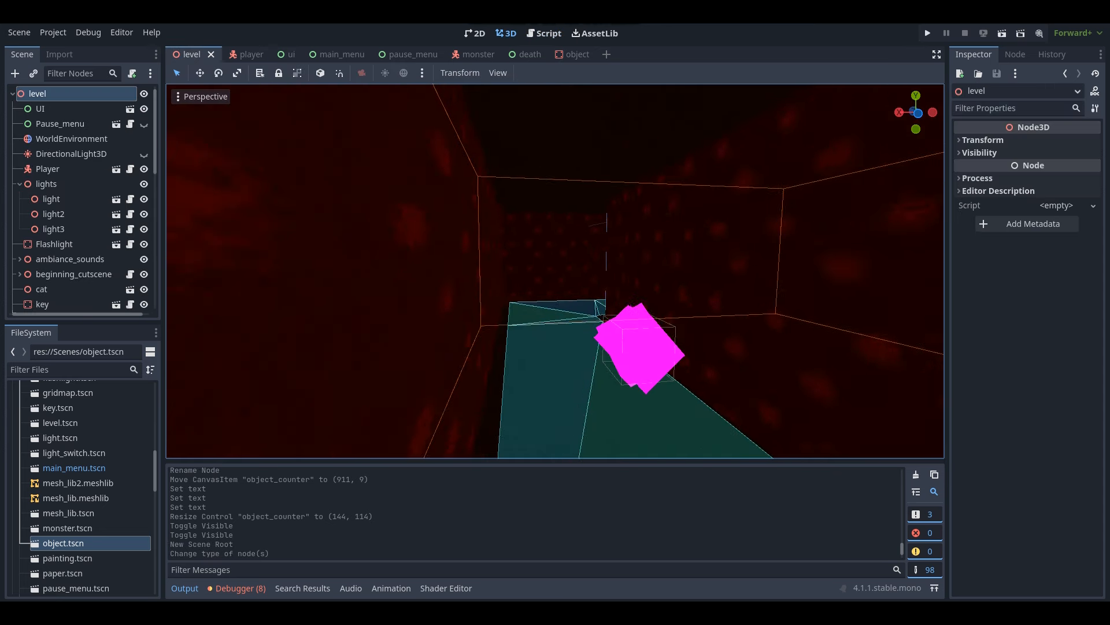
{"action": "key", "text": "w"}
{"action": "right_click_drag", "start_coordinate": [555, 271], "coordinate": [1103, 283]}
{"action": "key", "text": "w"}
{"action": "key", "text": "s"}
{"action": "right_click_drag", "start_coordinate": [616, 235], "coordinate": [616, 235]}
{"action": "left_click", "coordinate": [617, 234]}
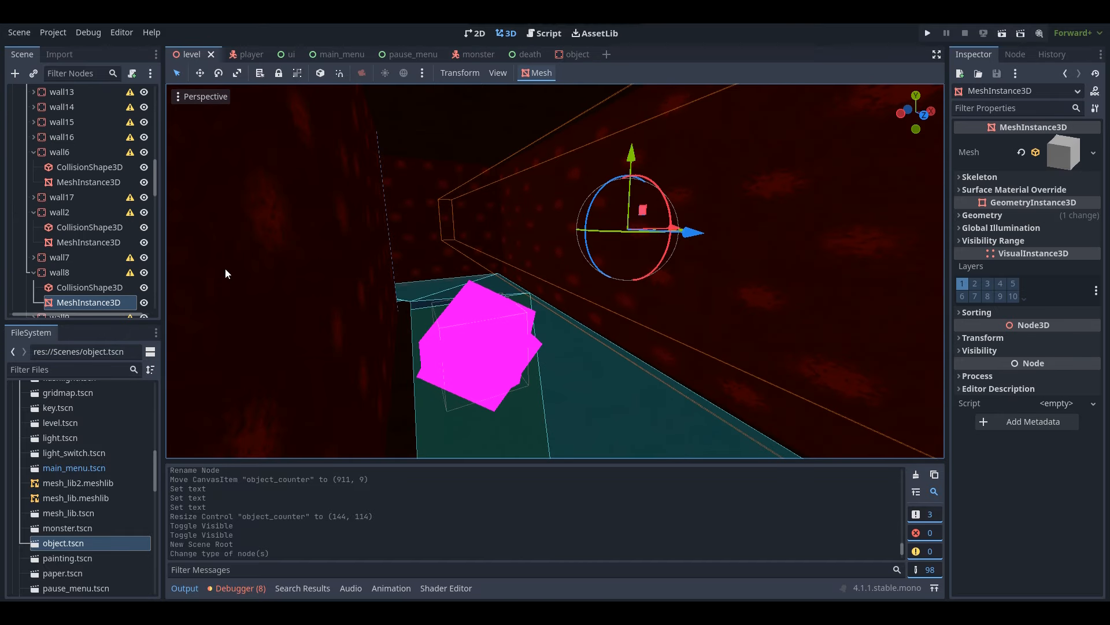
{"action": "left_click", "coordinate": [77, 272]}
{"action": "key", "text": "f"}
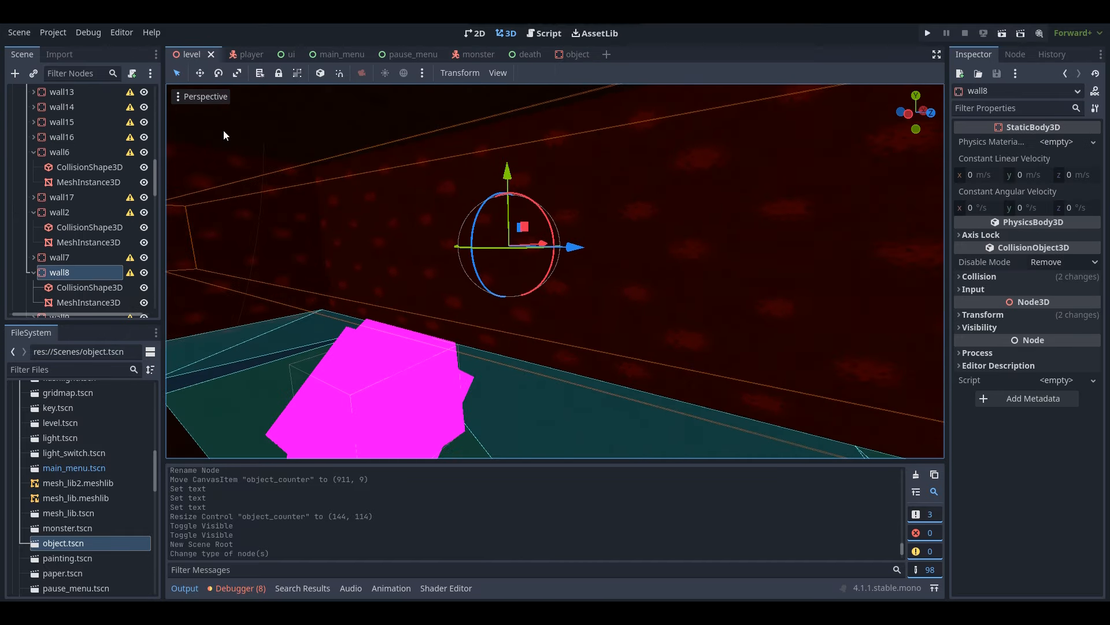
{"action": "left_click", "coordinate": [237, 73]}
{"action": "left_click_drag", "start_coordinate": [574, 248], "coordinate": [540, 240]}
Move the shortened wall8 along the wall line to leave a gap for an opening
{"action": "right_click_drag", "start_coordinate": [540, 240], "coordinate": [475, 240]}
{"action": "key", "text": "s"}
{"action": "left_click", "coordinate": [177, 73]}
{"action": "right_click_drag", "start_coordinate": [567, 259], "coordinate": [704, 216]}
{"action": "left_click_drag", "start_coordinate": [671, 226], "coordinate": [599, 234]}
{"action": "right_click_drag", "start_coordinate": [599, 234], "coordinate": [624, 235]}
{"action": "left_click_drag", "start_coordinate": [369, 213], "coordinate": [362, 216]}
{"action": "right_click_drag", "start_coordinate": [362, 216], "coordinate": [373, 219]}
Duplicate wall8, move the copy along the wall line to the far side of the opening, and save the level scene
{"action": "key", "text": "ctrl+d"}
{"action": "left_click_drag", "start_coordinate": [307, 200], "coordinate": [751, 234]}
{"action": "right_click_drag", "start_coordinate": [751, 233], "coordinate": [715, 237]}
{"action": "left_click_drag", "start_coordinate": [395, 232], "coordinate": [674, 254]}
{"action": "right_click_drag", "start_coordinate": [674, 255], "coordinate": [856, 249]}
{"action": "left_click_drag", "start_coordinate": [924, 258], "coordinate": [963, 266]}
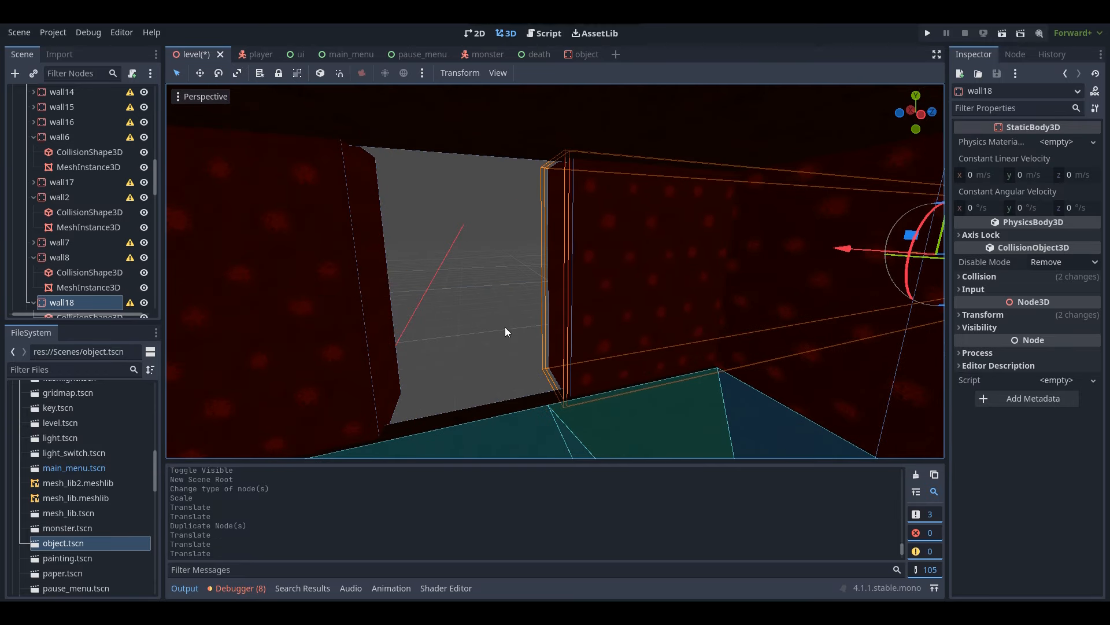
{"action": "left_click", "coordinate": [505, 327]}
{"action": "right_click_drag", "start_coordinate": [505, 327], "coordinate": [559, 315]}
{"action": "key", "text": "ctrl+s"}
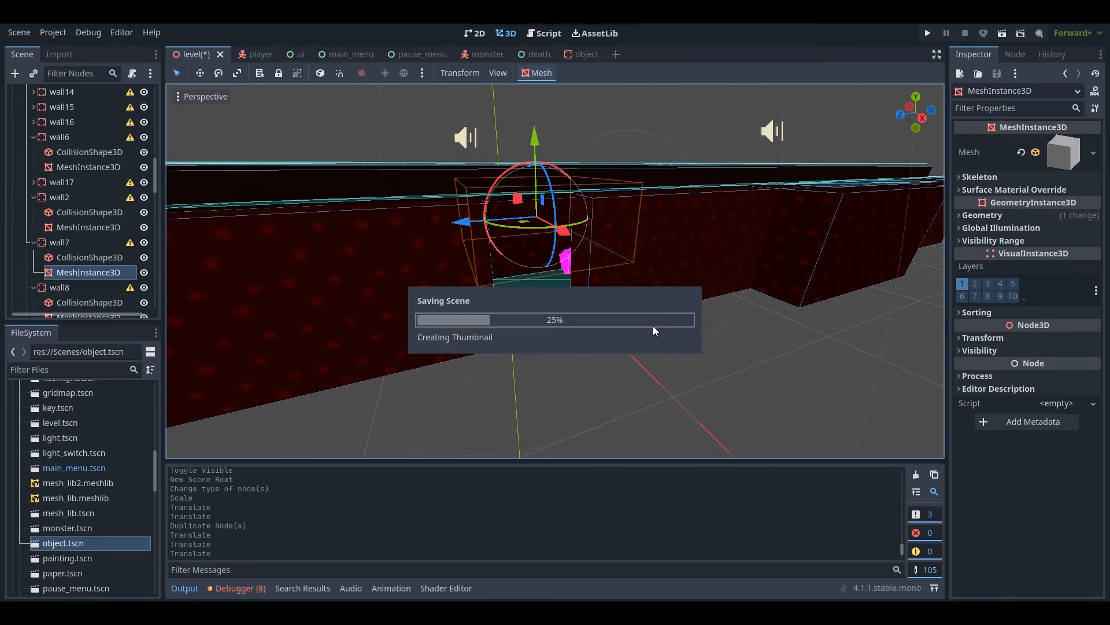
Duplicate the floor body and move the copy outside the level beyond the new wall opening
{"action": "left_click", "coordinate": [399, 318]}
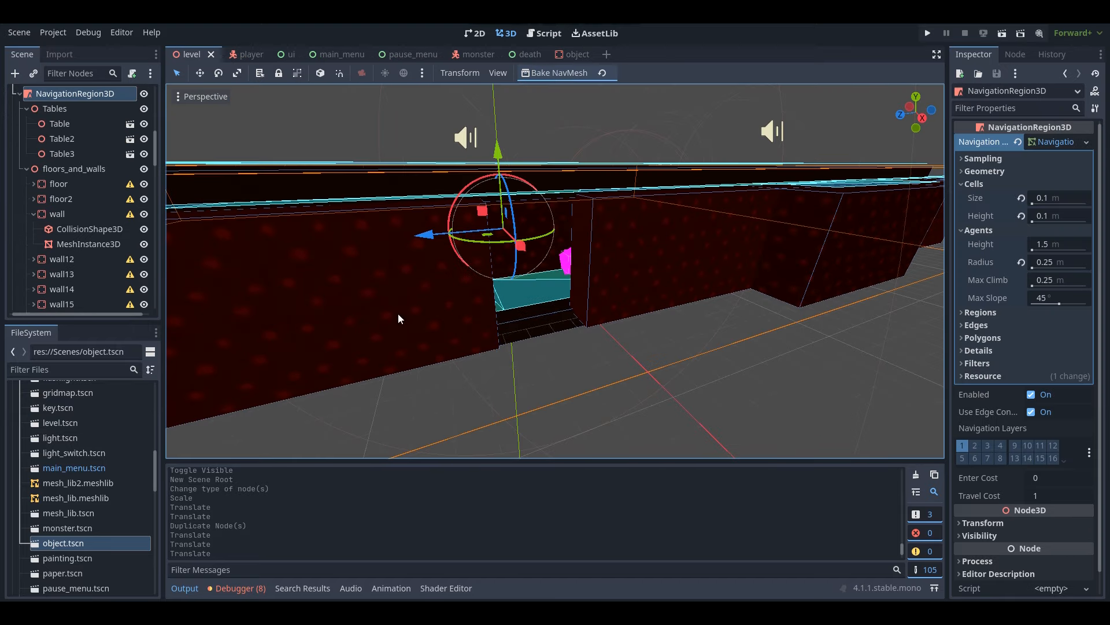
{"action": "left_click", "coordinate": [529, 322]}
{"action": "left_click", "coordinate": [58, 183]}
{"action": "mouse_move", "coordinate": [555, 290]}
{"action": "right_mouse_down"}
{"action": "mouse_move", "coordinate": [523, 315]}
{"action": "mouse_move", "coordinate": [527, 288]}
{"action": "mouse_move", "coordinate": [564, 287]}
{"action": "right_mouse_up"}
{"action": "key", "text": "w"}
{"action": "key", "text": "s"}
{"action": "key", "text": "ctrl+d"}
{"action": "left_click_drag", "start_coordinate": [442, 226], "coordinate": [834, 348]}
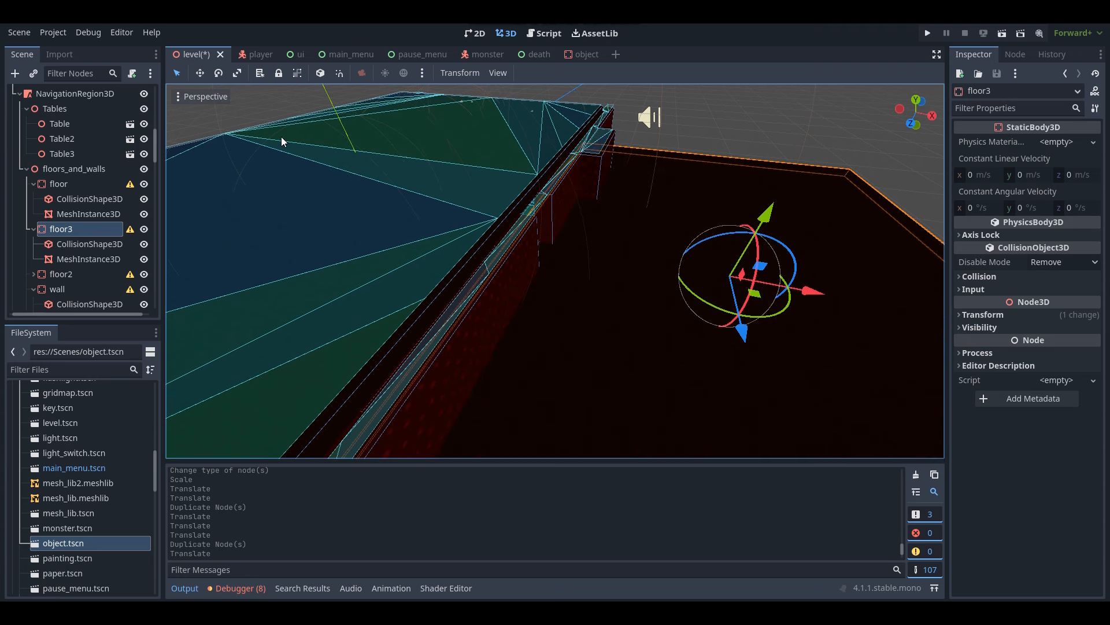
Scale floor3 down along its Z and X axes to form a narrow corridor floor at the opening
{"action": "right_click_drag", "start_coordinate": [509, 191], "coordinate": [520, 196]}
{"action": "left_click_drag", "start_coordinate": [588, 277], "coordinate": [616, 233]}
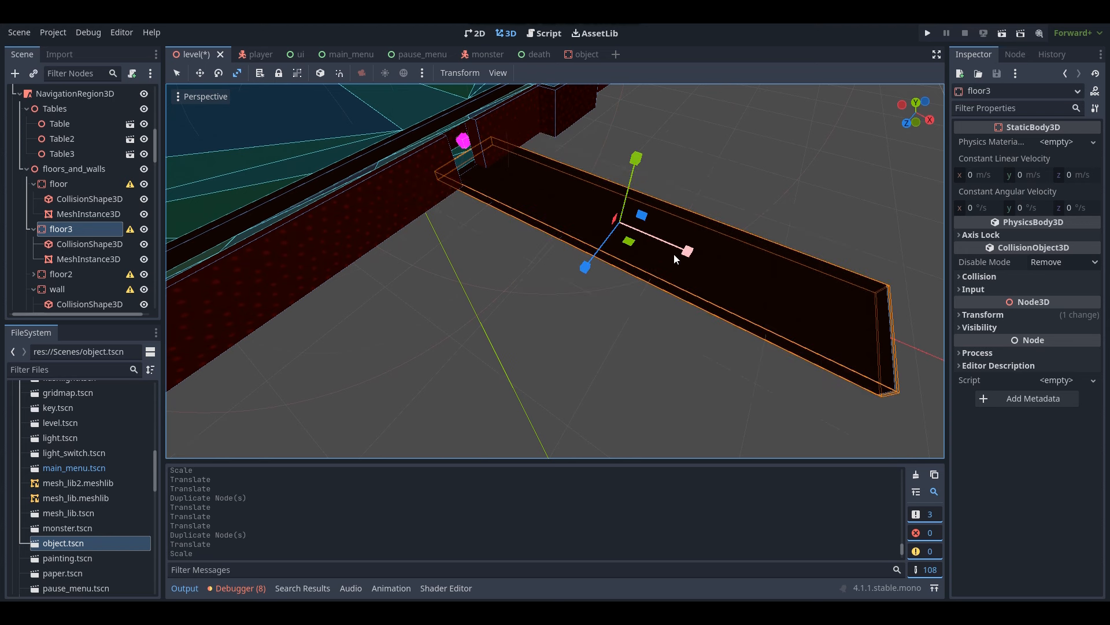
{"action": "left_click_drag", "start_coordinate": [684, 251], "coordinate": [671, 250]}
Move wall19 onto one long edge of the corridor floor, at about X 36.68 and Z 7.66
{"action": "mouse_move", "coordinate": [665, 246]}
{"action": "right_mouse_down"}
{"action": "mouse_move", "coordinate": [683, 214]}
{"action": "mouse_move", "coordinate": [735, 188]}
{"action": "mouse_move", "coordinate": [665, 243]}
{"action": "right_mouse_up"}
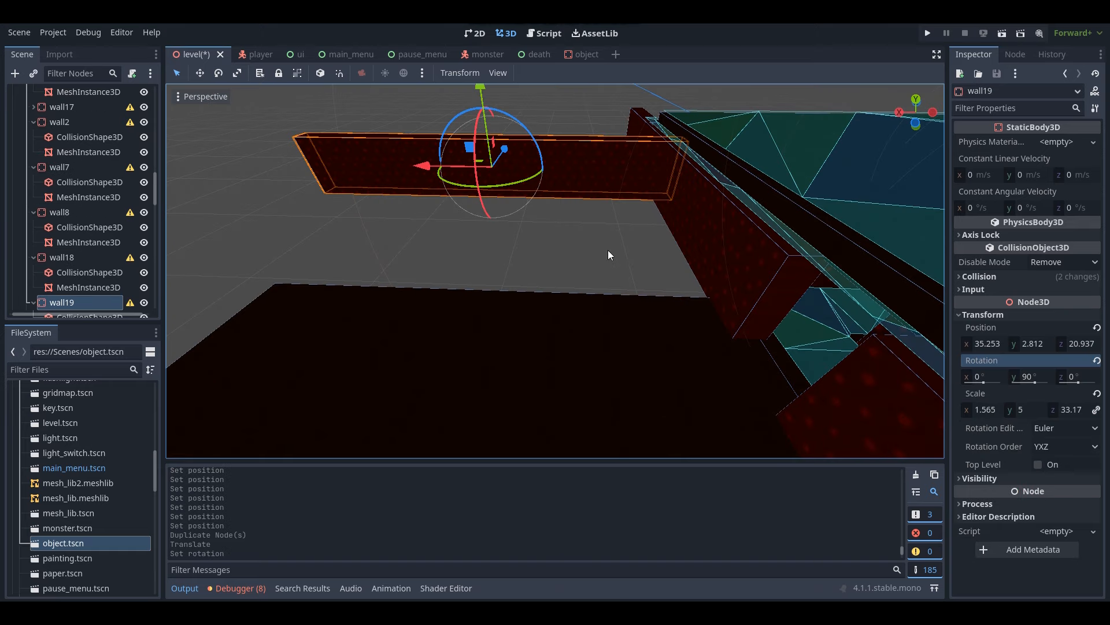
{"action": "right_click_drag", "start_coordinate": [608, 250], "coordinate": [585, 255]}
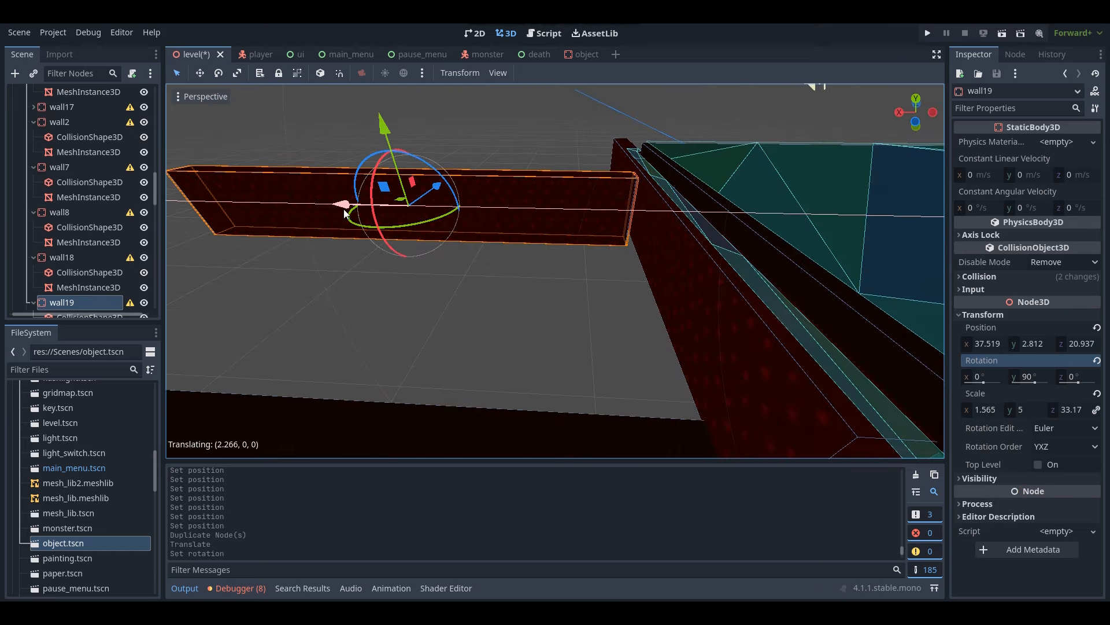
{"action": "right_click_drag", "start_coordinate": [585, 257], "coordinate": [587, 256]}
{"action": "left_click_drag", "start_coordinate": [756, 122], "coordinate": [612, 155]}
{"action": "right_click_drag", "start_coordinate": [612, 155], "coordinate": [484, 207]}
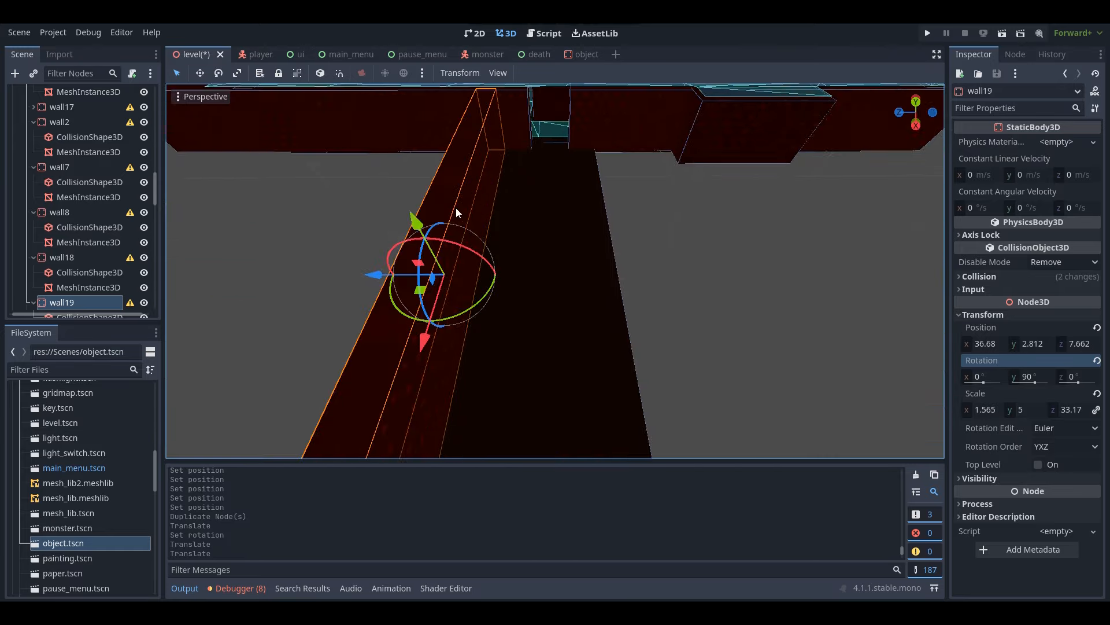
Duplicate wall19 and move the copy along Z to the opposite long edge of the corridor floor
{"action": "key", "text": "ctrl+d"}
{"action": "left_click_drag", "start_coordinate": [370, 280], "coordinate": [570, 281]}
{"action": "right_click_drag", "start_coordinate": [570, 281], "coordinate": [570, 281]}
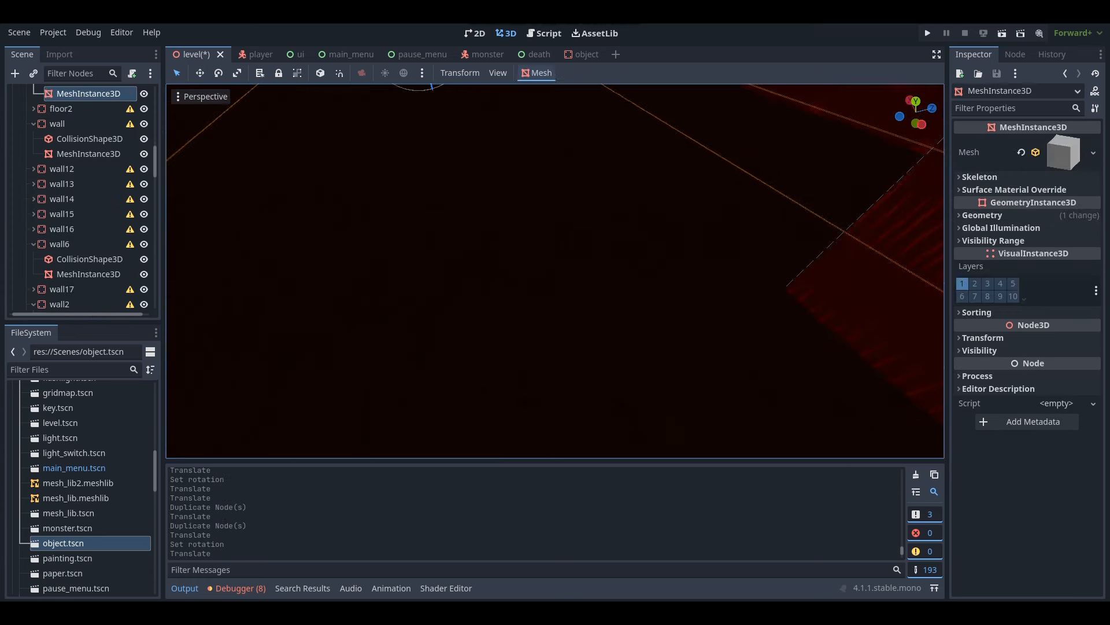
Select light4, move it into place along the new corridor's ceiling, and save the level scene
{"action": "right_click_drag", "start_coordinate": [555, 272], "coordinate": [555, 272]}
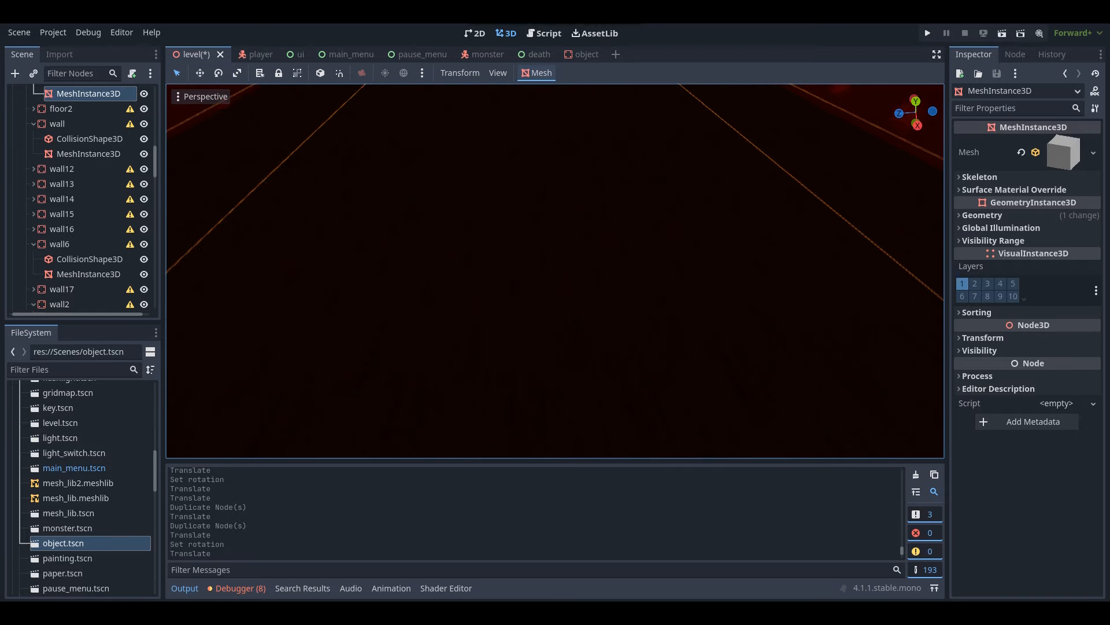
{"action": "right_click_drag", "start_coordinate": [555, 271], "coordinate": [555, 271]}
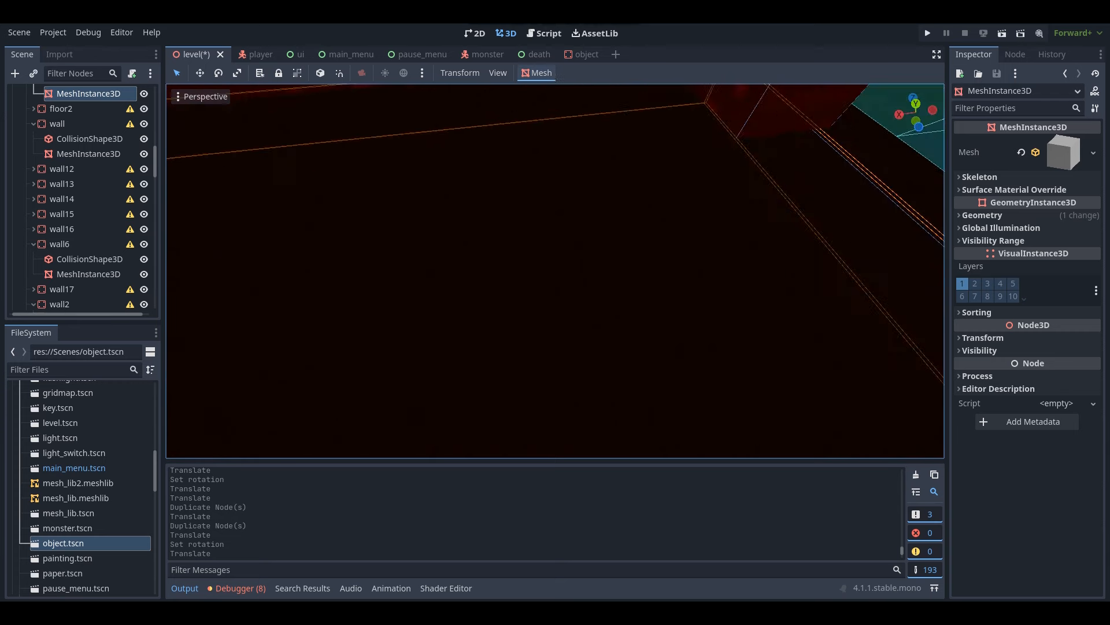
{"action": "right_click_drag", "start_coordinate": [555, 272], "coordinate": [555, 271]}
{"action": "scroll", "coordinate": [85, 157], "scroll_direction": "up", "scroll_amount": 3}
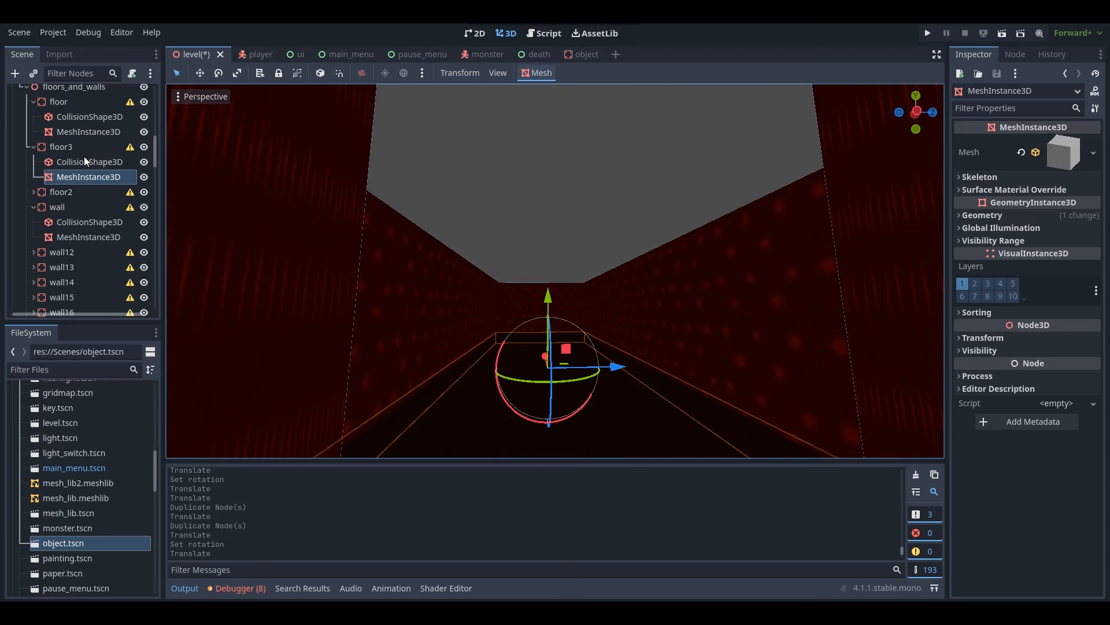
{"action": "scroll", "coordinate": [70, 147], "scroll_direction": "down", "scroll_amount": 5}
{"action": "double_click", "coordinate": [53, 108]}
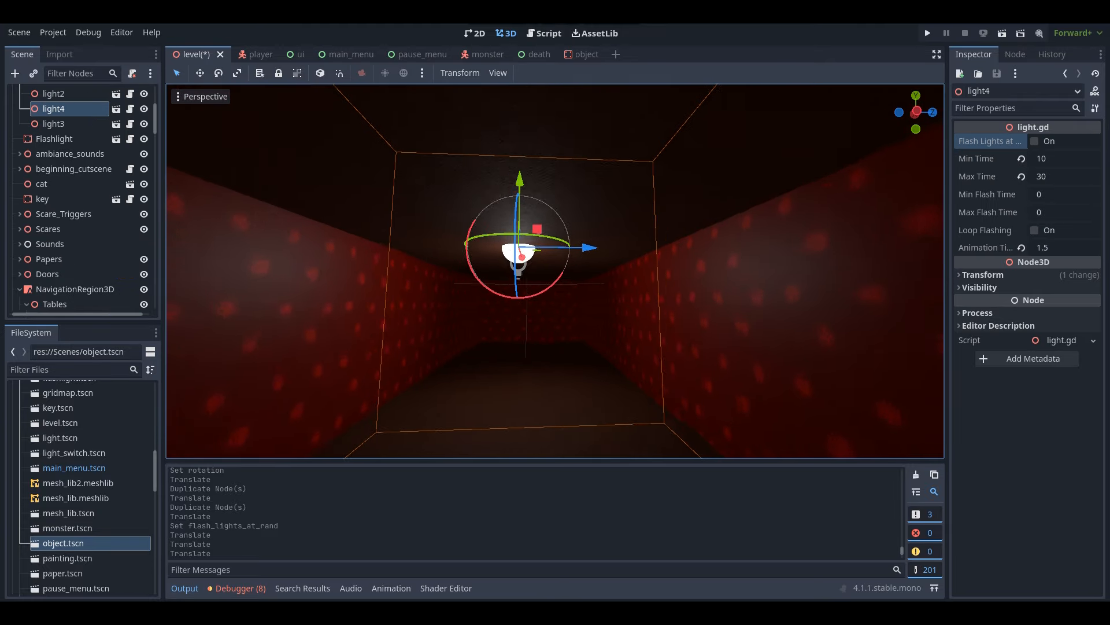
{"action": "left_click_drag", "start_coordinate": [622, 262], "coordinate": [630, 259]}
{"action": "right_click_drag", "start_coordinate": [631, 258], "coordinate": [497, 218]}
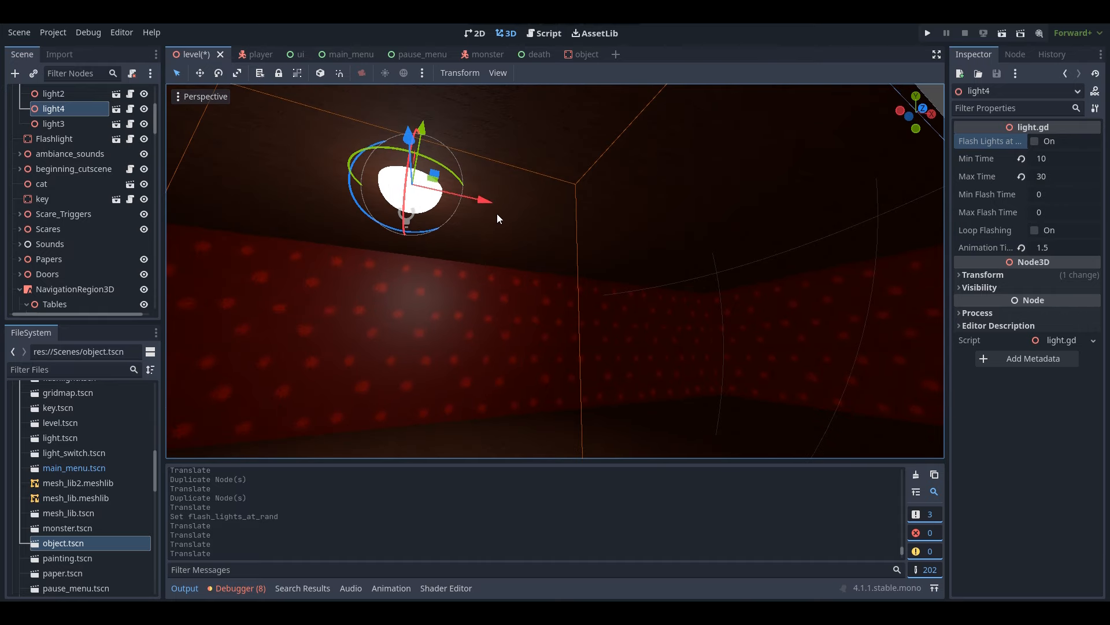
{"action": "left_click_drag", "start_coordinate": [508, 204], "coordinate": [833, 243]}
{"action": "right_click_drag", "start_coordinate": [753, 268], "coordinate": [708, 276]}
{"action": "key", "text": "ctrl+s"}
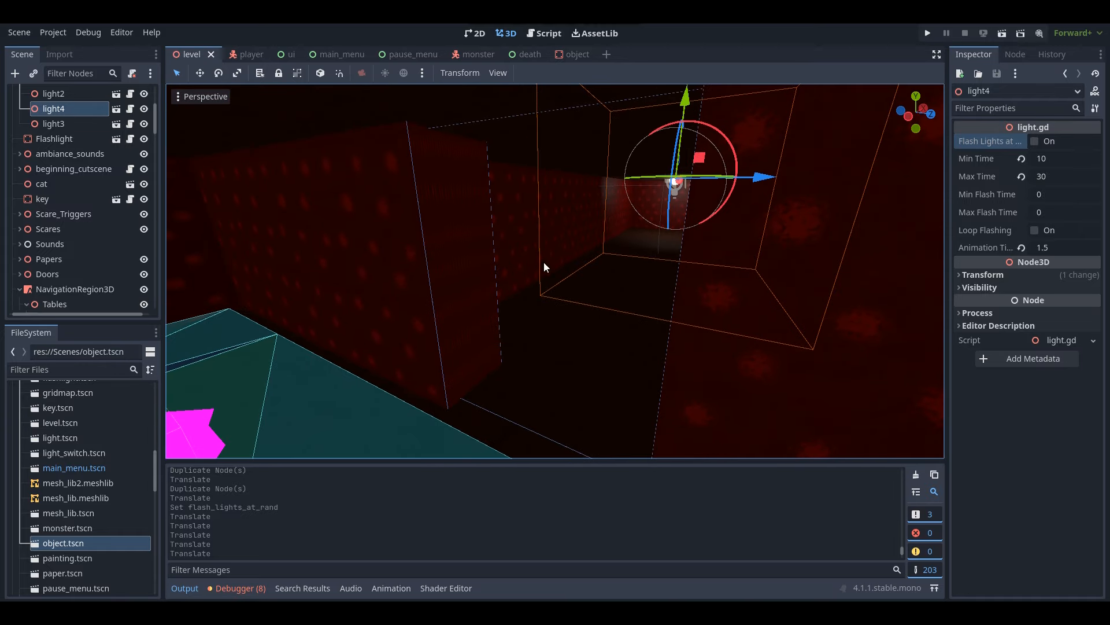
Duplicate wall8 beside the corridor opening and rename the copy to door
{"action": "left_click", "coordinate": [485, 307]}
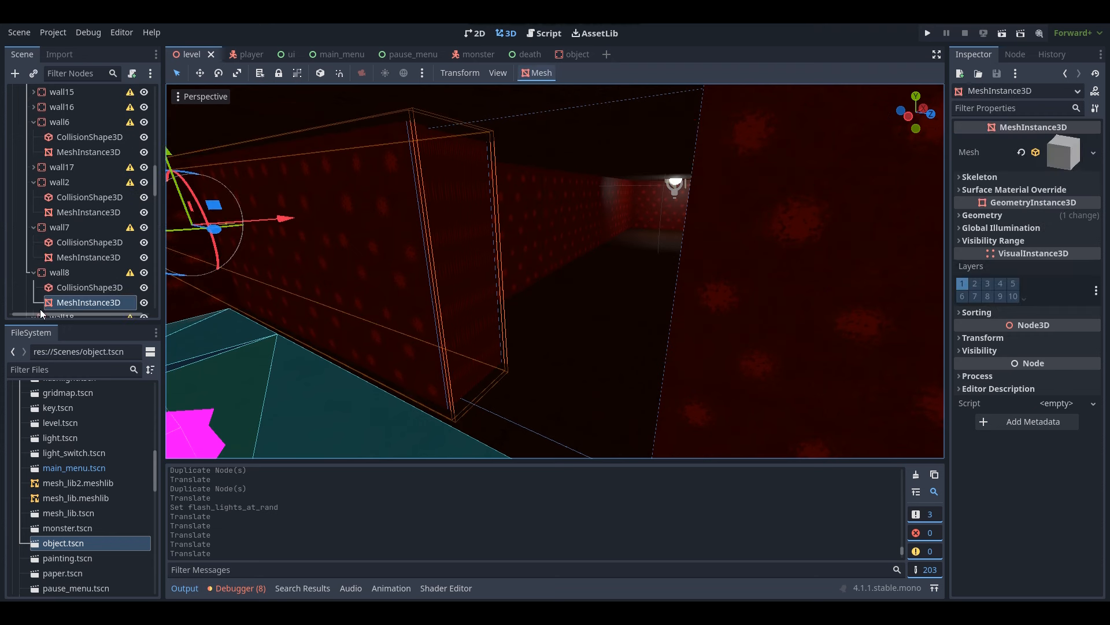
{"action": "left_click", "coordinate": [66, 278]}
{"action": "key", "text": "ctrl+d"}
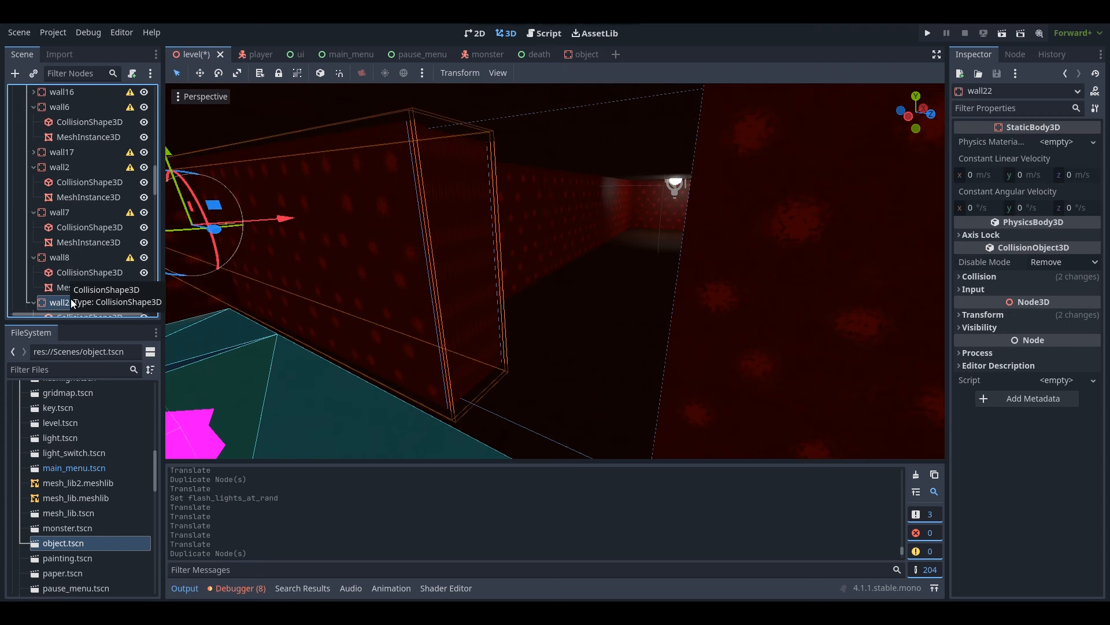
{"action": "scroll", "coordinate": [70, 289], "scroll_direction": "down", "scroll_amount": 2}
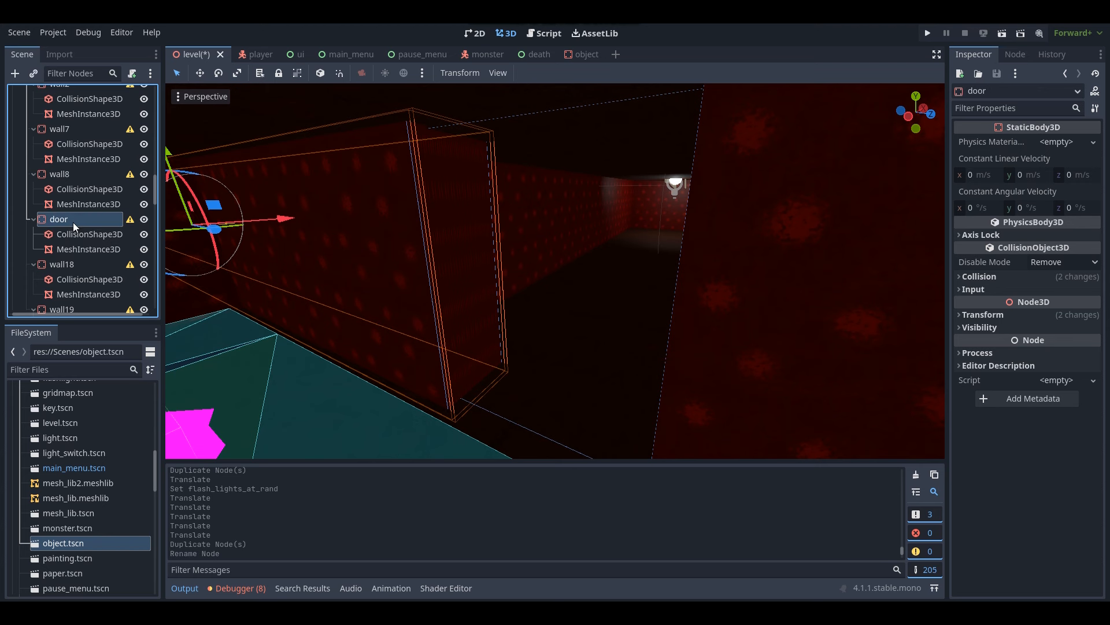
Scale the door thinner along X and shorter along Z, and move it into the corridor opening
{"action": "left_click", "coordinate": [238, 73]}
{"action": "middle_click_drag", "start_coordinate": [347, 242], "coordinate": [359, 234]}
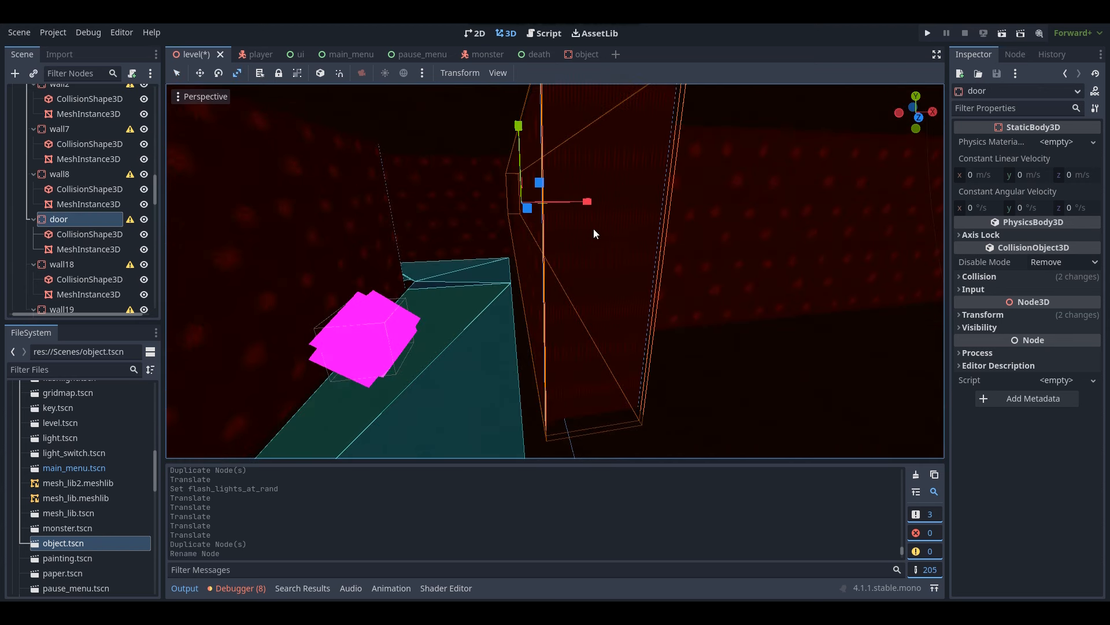
{"action": "left_click_drag", "start_coordinate": [588, 203], "coordinate": [542, 208]}
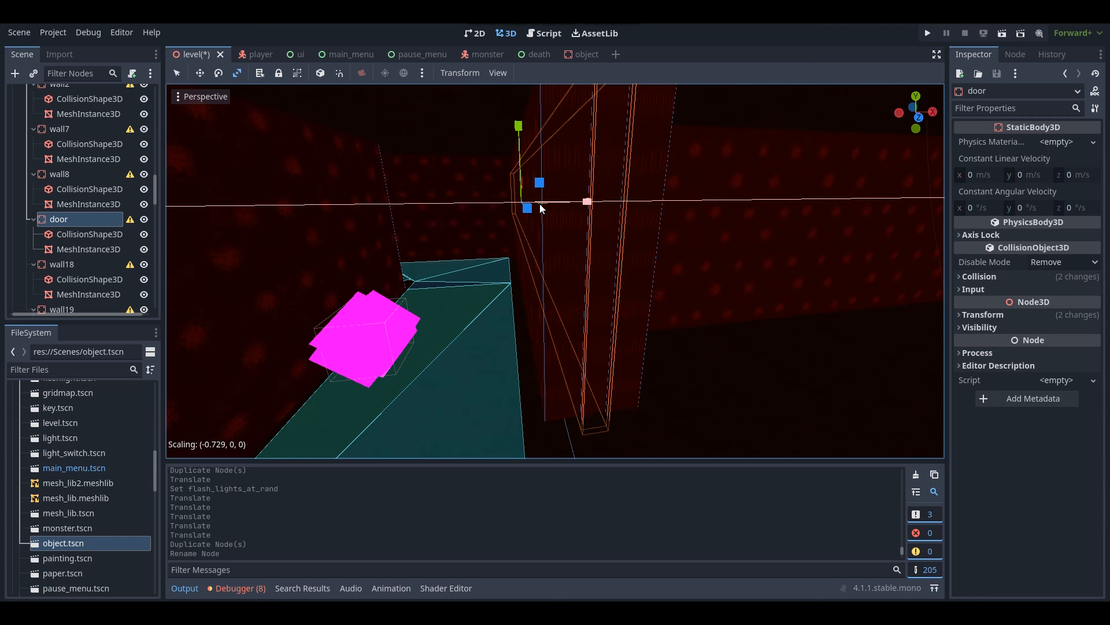
{"action": "right_click_drag", "start_coordinate": [271, 200], "coordinate": [306, 201]}
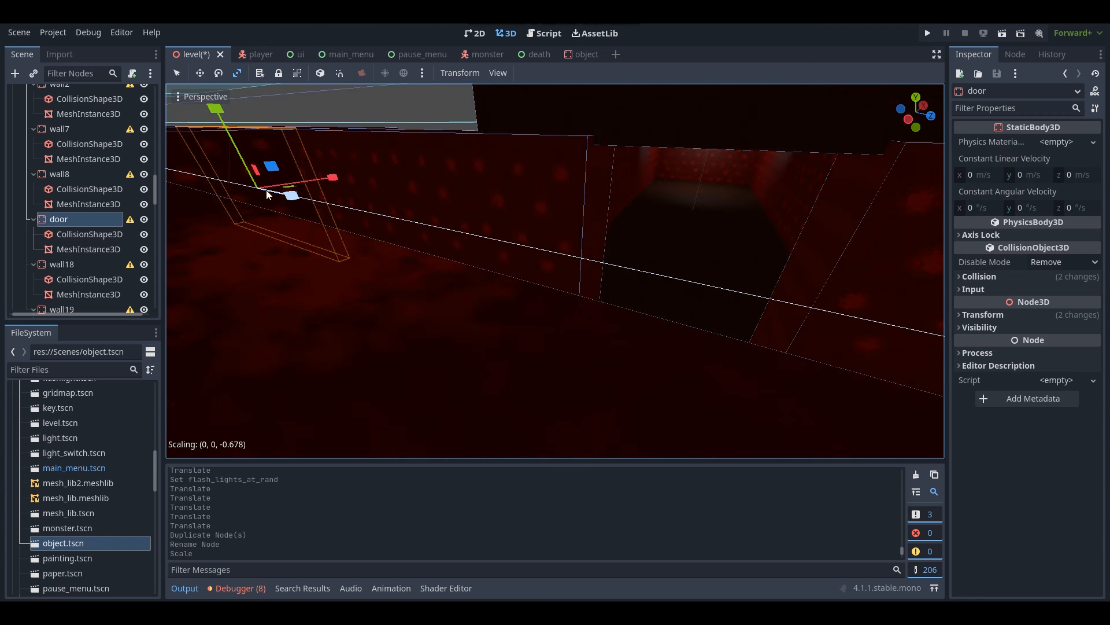
{"action": "left_click", "coordinate": [179, 77]}
{"action": "left_click_drag", "start_coordinate": [318, 199], "coordinate": [833, 375]}
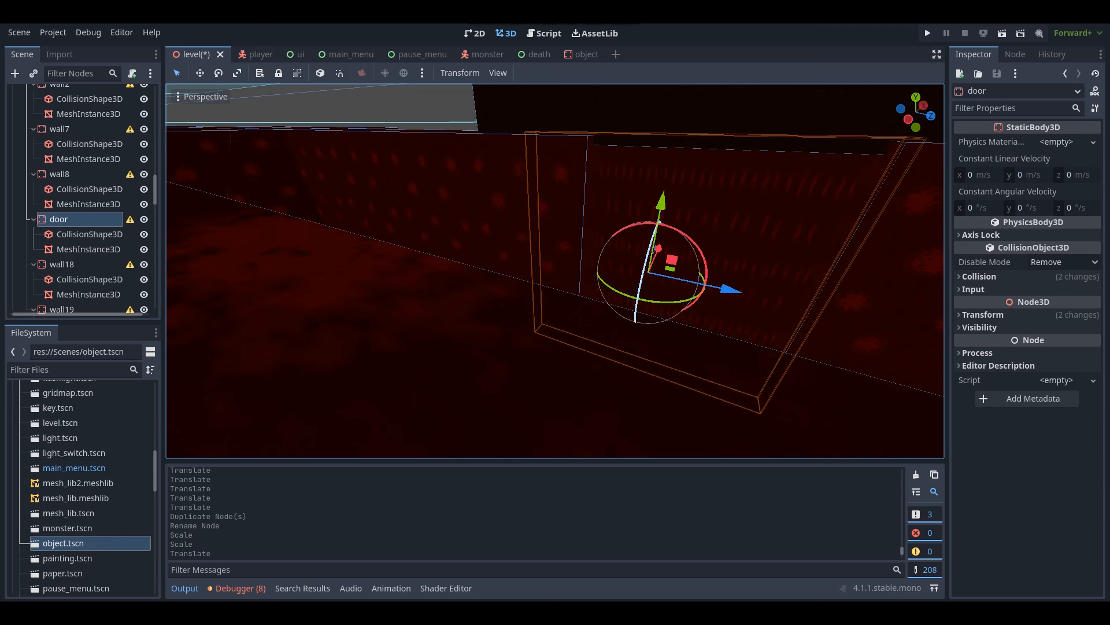
Adjust the door's position in the corridor opening, apply the flashlight.tres material to it, and save the level scene
{"action": "key", "text": "f"}
{"action": "left_click_drag", "start_coordinate": [601, 247], "coordinate": [637, 339]}
{"action": "right_click_drag", "start_coordinate": [637, 339], "coordinate": [596, 354]}
{"action": "scroll", "coordinate": [72, 466], "scroll_direction": "up", "scroll_amount": 10}
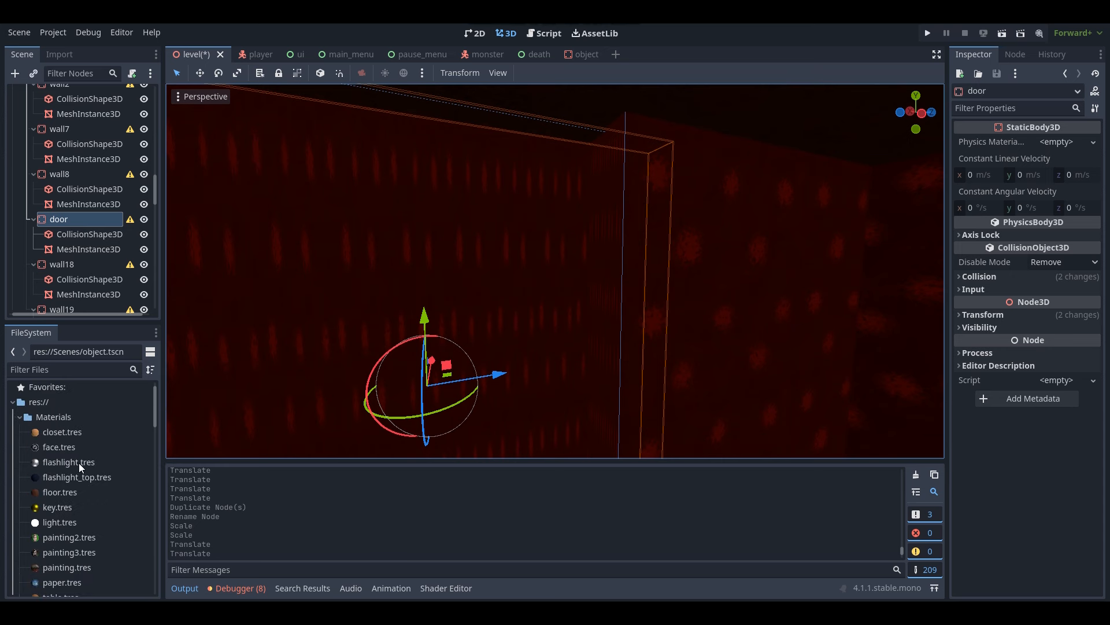
{"action": "left_click_drag", "start_coordinate": [83, 461], "coordinate": [214, 427]}
{"action": "right_click_drag", "start_coordinate": [213, 427], "coordinate": [275, 400]}
{"action": "key", "text": "ctrl+s"}
Add an AnimationPlayer as a child of door and create a new animation named open
{"action": "right_click", "coordinate": [63, 220]}
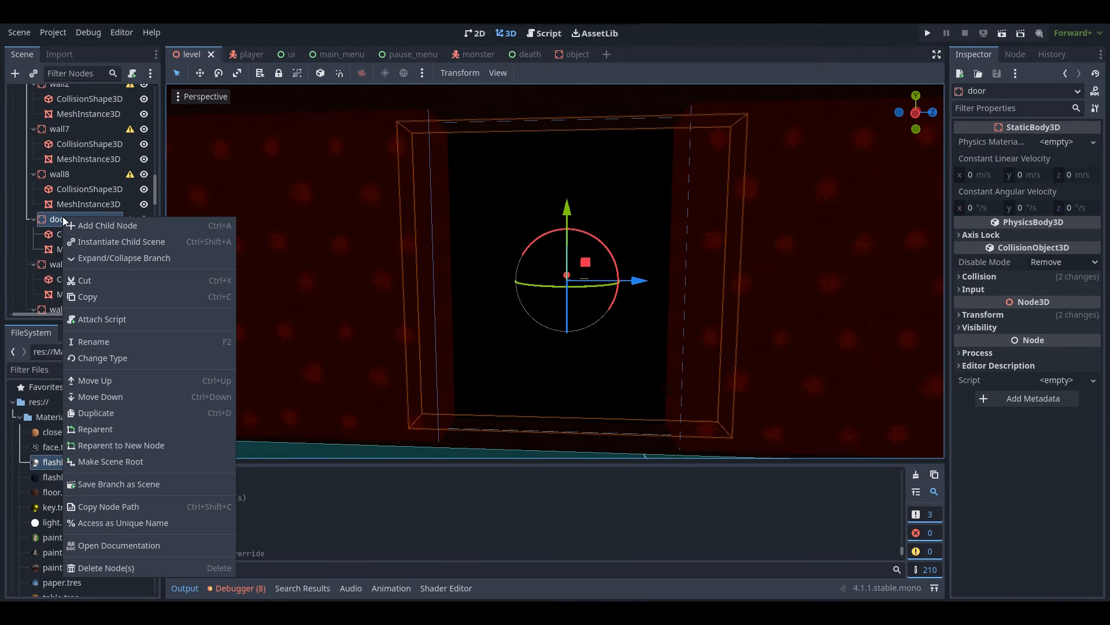
{"action": "left_click", "coordinate": [91, 231]}
{"action": "type", "text": "anim"}
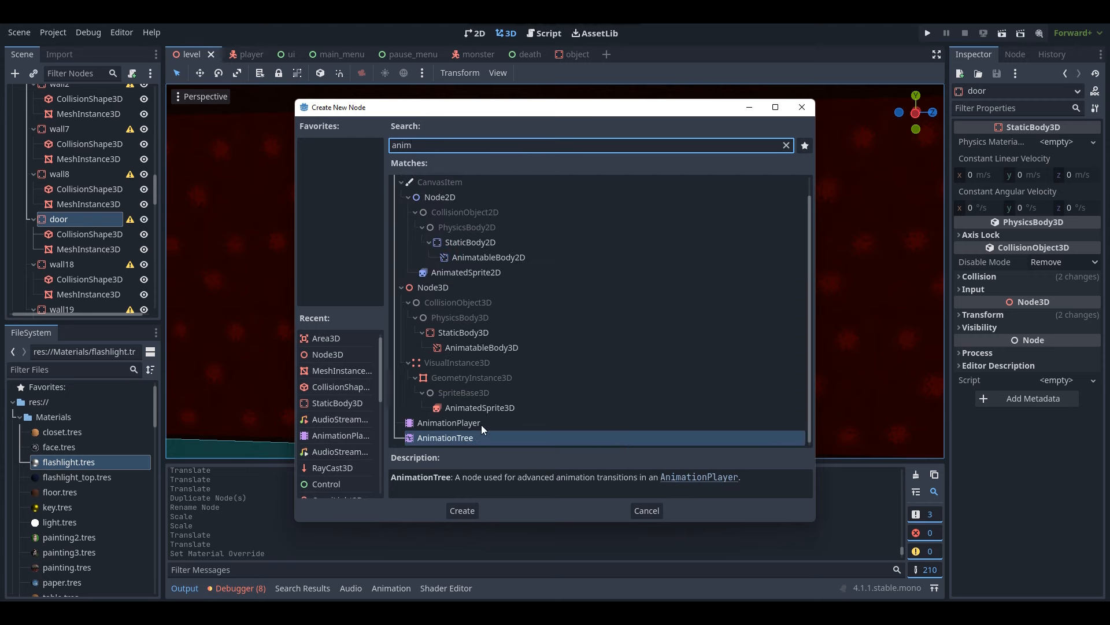
{"action": "double_click", "coordinate": [481, 423]}
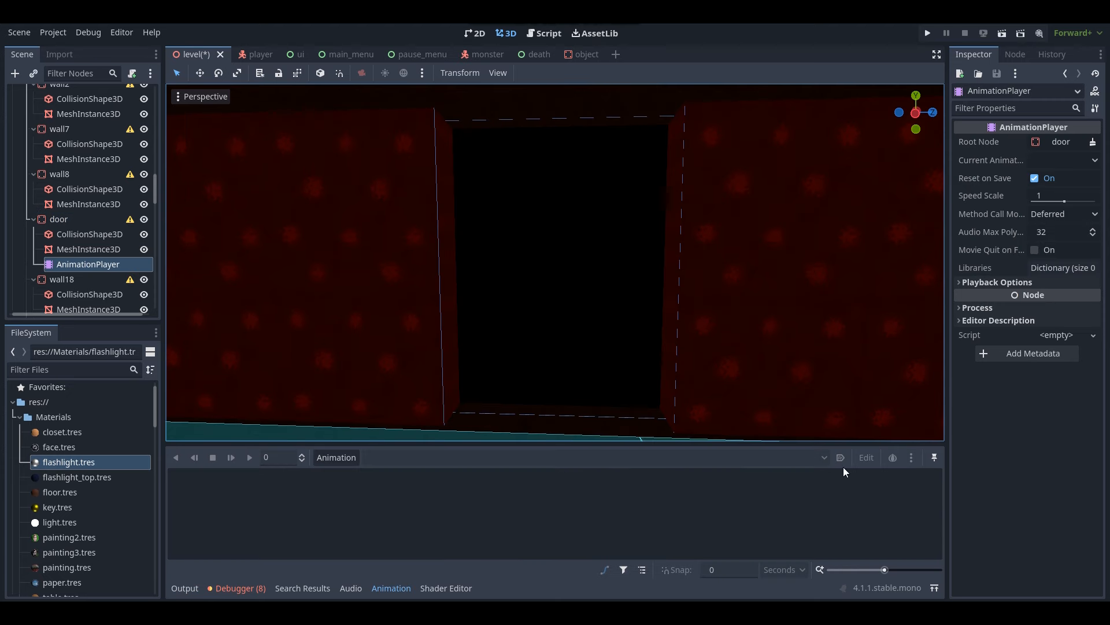
{"action": "left_click", "coordinate": [344, 458]}
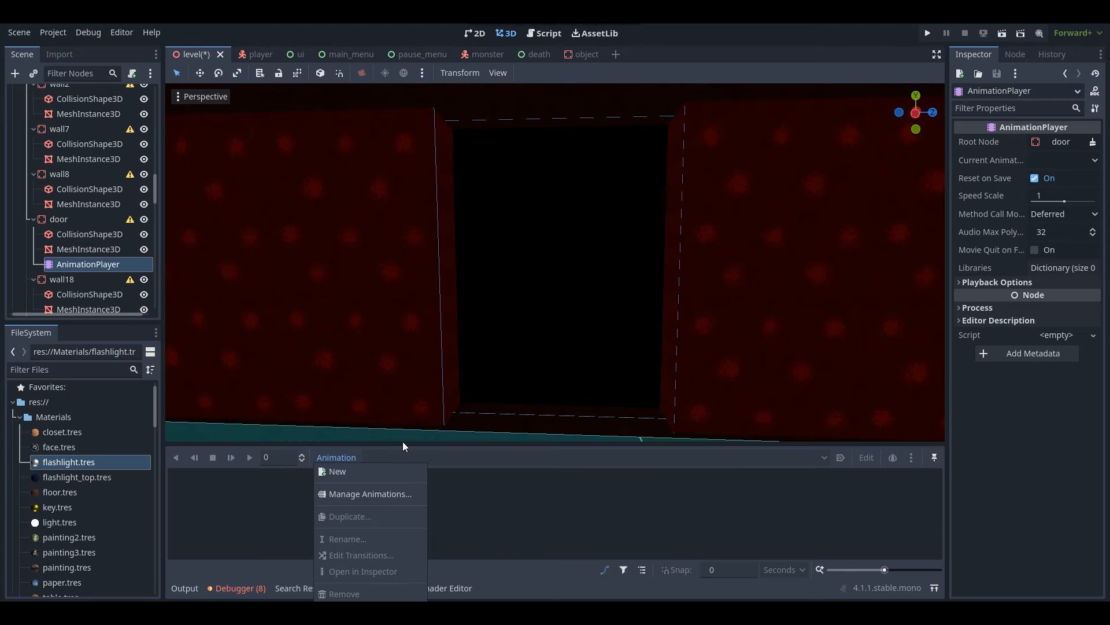
{"action": "left_click", "coordinate": [349, 471]}
{"action": "type", "text": "open"}
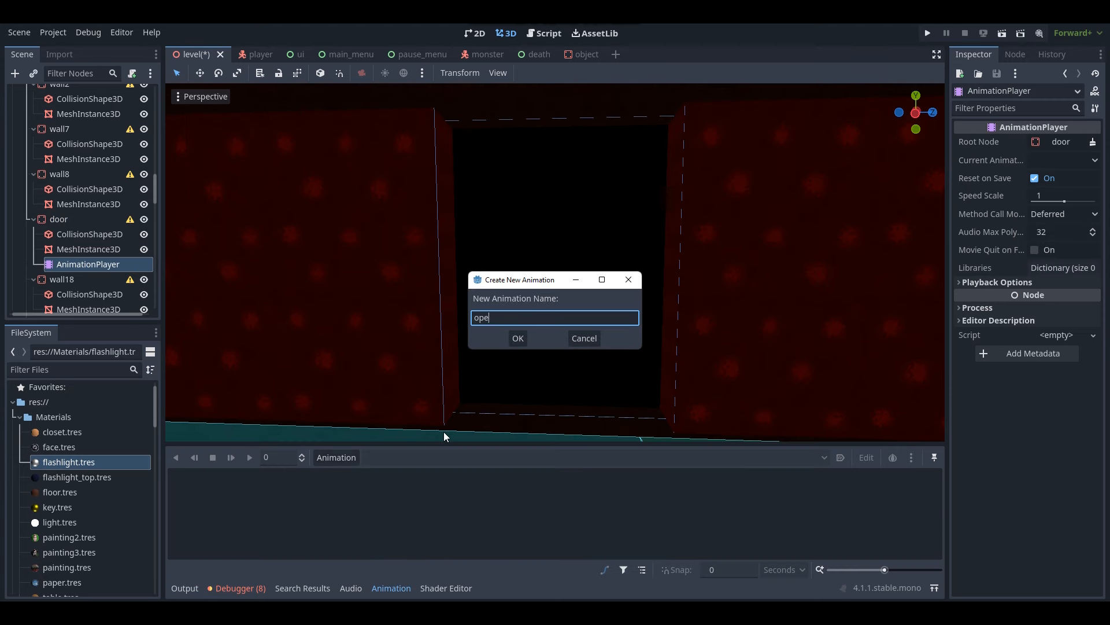
{"action": "left_click", "coordinate": [519, 340]}
Insert a position key for door at 0 s in a new track, with a RESET track created
{"action": "left_click", "coordinate": [113, 222]}
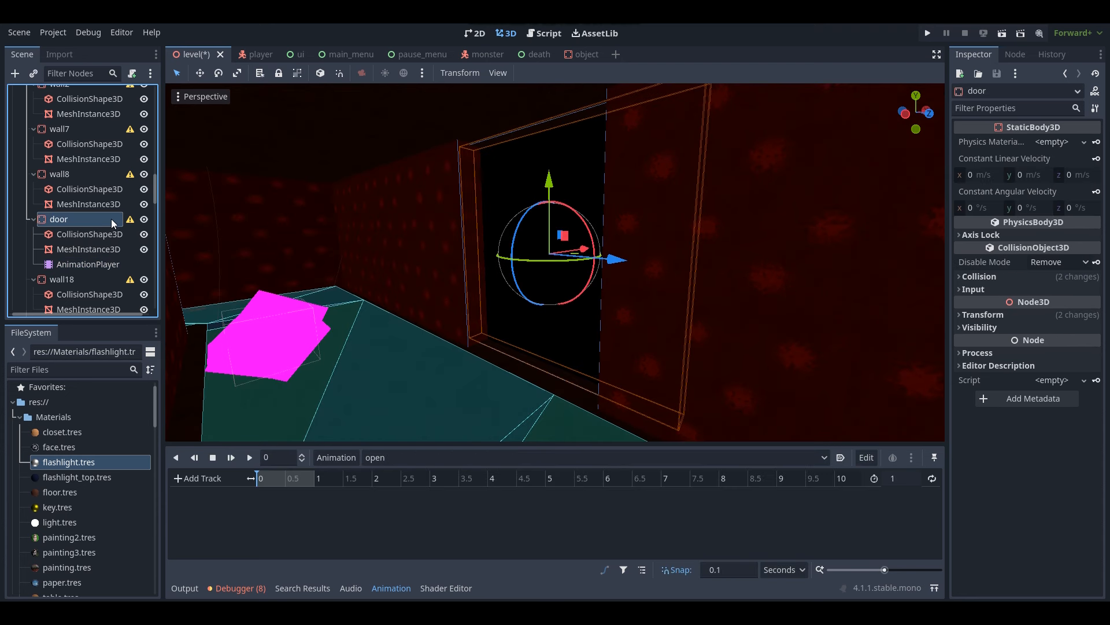
{"action": "left_click", "coordinate": [1012, 315]}
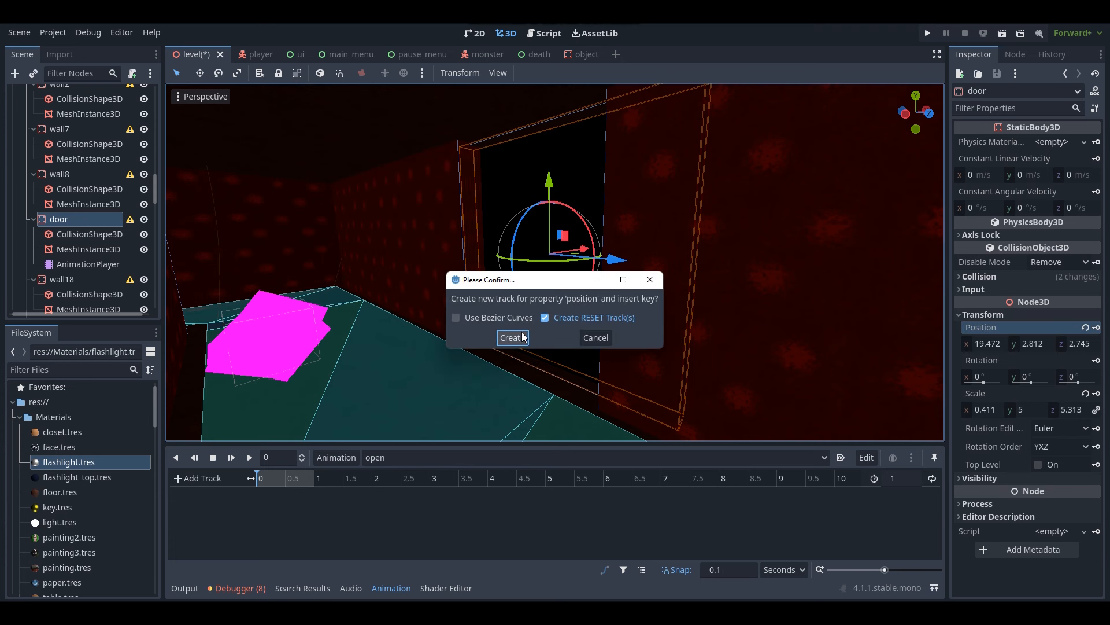
{"action": "left_click", "coordinate": [513, 337]}
At 1 s, slide the door sideways along Z to -1.675 to clear the corridor opening, and key its position
{"action": "left_click", "coordinate": [292, 479]}
{"action": "scroll", "coordinate": [643, 360], "scroll_direction": "down", "scroll_amount": 5}
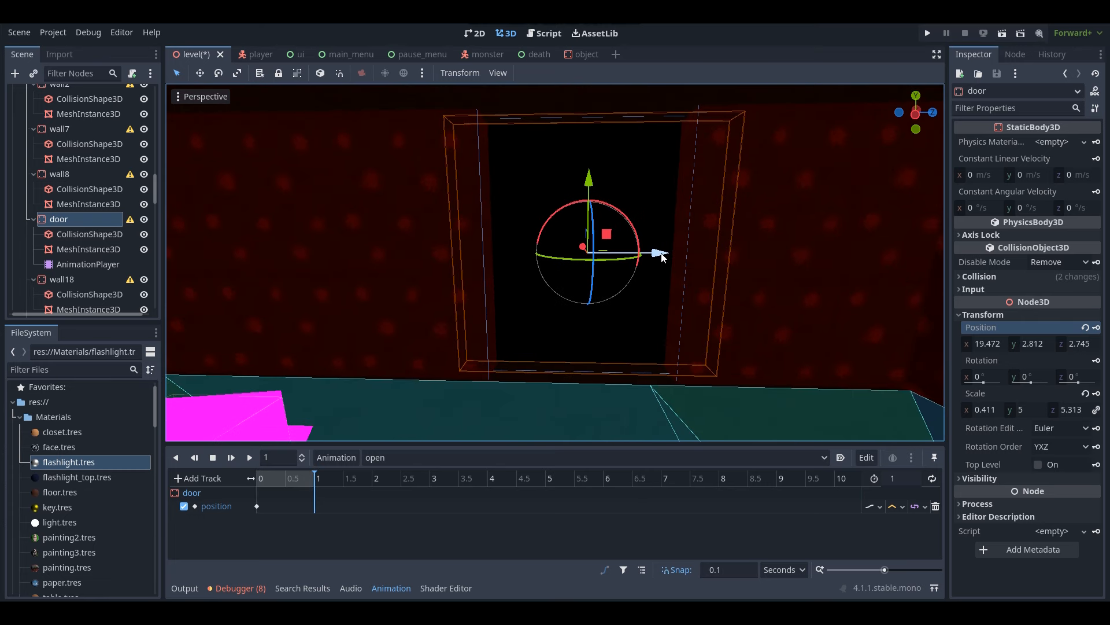
{"action": "left_click_drag", "start_coordinate": [659, 256], "coordinate": [443, 286]}
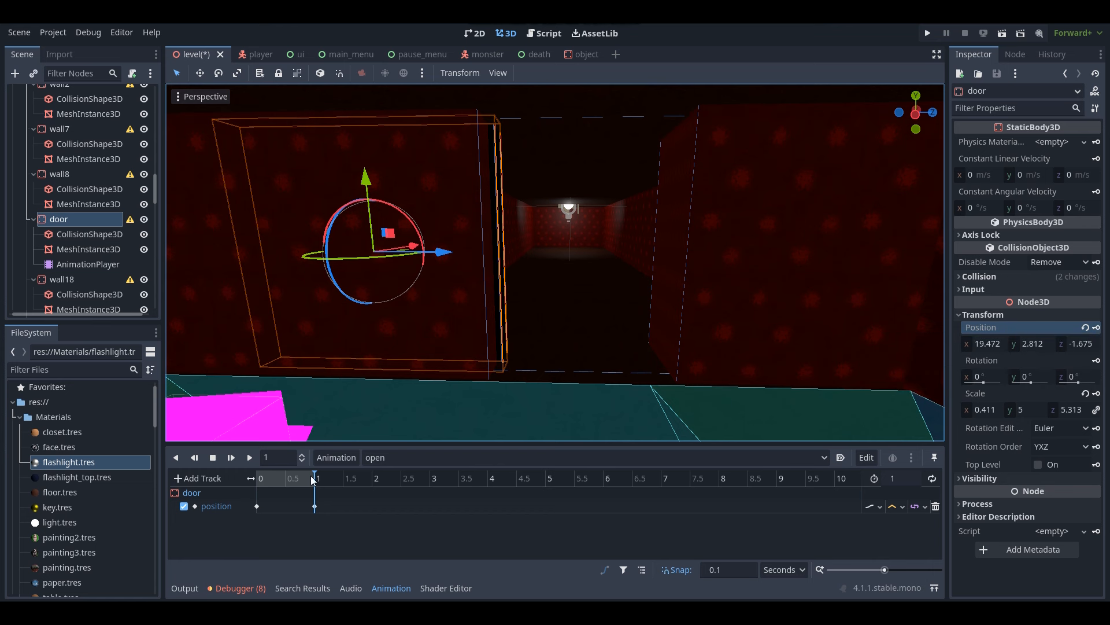
Change the door position track's interpolation mode, play the open animation from the start to preview it, and save the scene
{"action": "left_click_drag", "start_coordinate": [312, 479], "coordinate": [258, 477]}
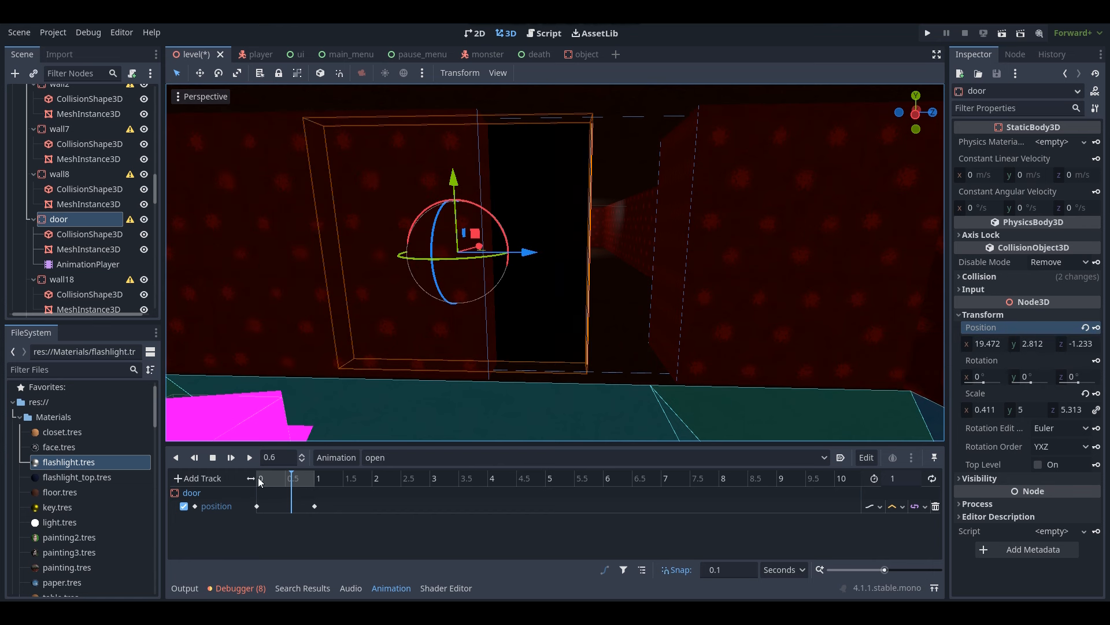
{"action": "left_click", "coordinate": [893, 509]}
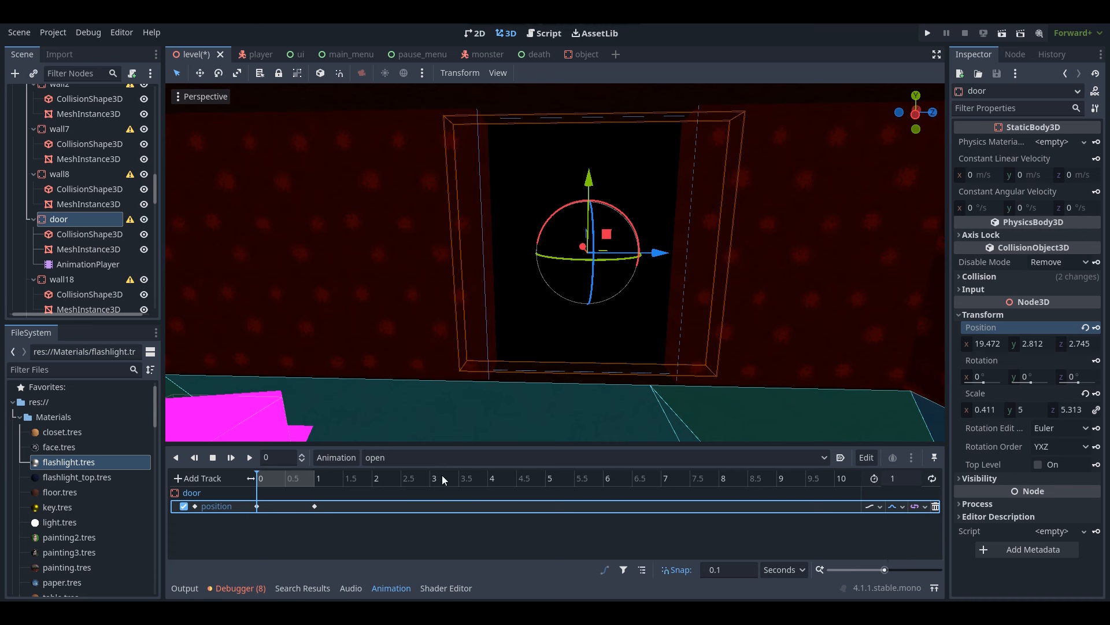
{"action": "left_click", "coordinate": [250, 458]}
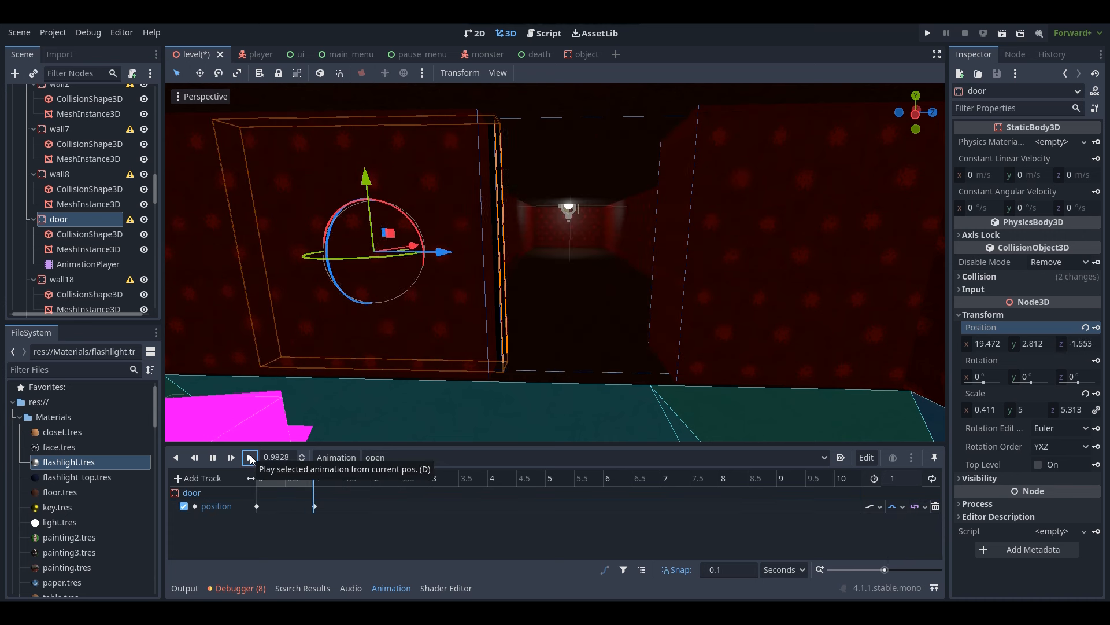
{"action": "left_click_drag", "start_coordinate": [310, 489], "coordinate": [258, 480]}
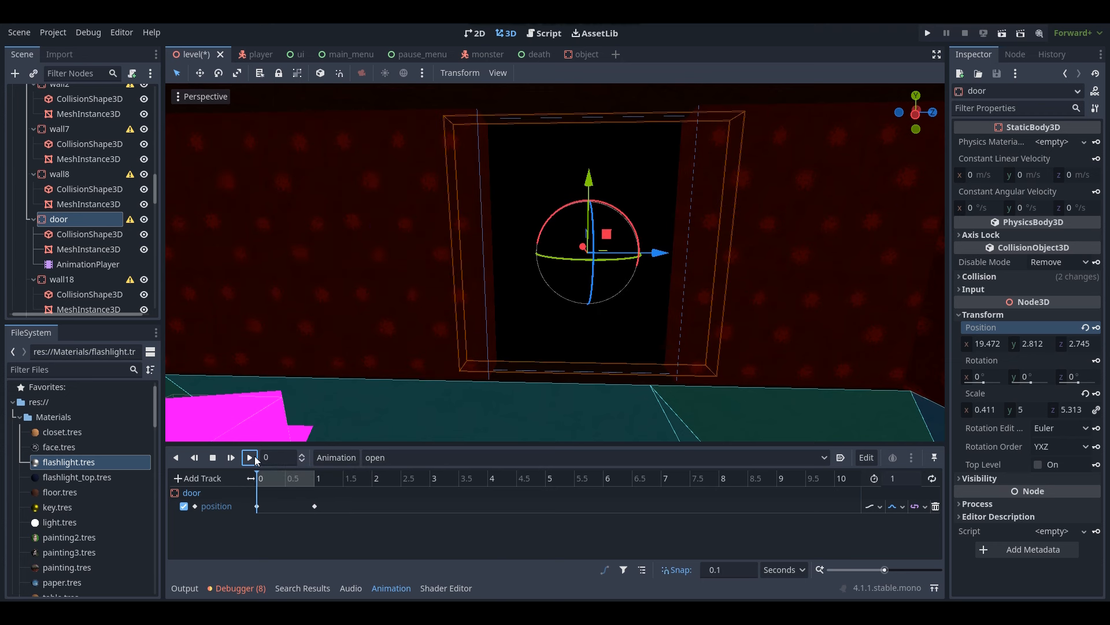
{"action": "left_click_drag", "start_coordinate": [316, 497], "coordinate": [247, 480]}
{"action": "left_click", "coordinate": [249, 457]}
{"action": "middle_click_drag", "start_coordinate": [578, 347], "coordinate": [472, 260]}
{"action": "key", "text": "ctrl+s"}
Move the door node out of NavigationRegion3D to just below Doors in the level's scene tree, and collapse both branches
{"action": "right_click_drag", "start_coordinate": [555, 262], "coordinate": [498, 263]}
{"action": "key", "text": "s"}
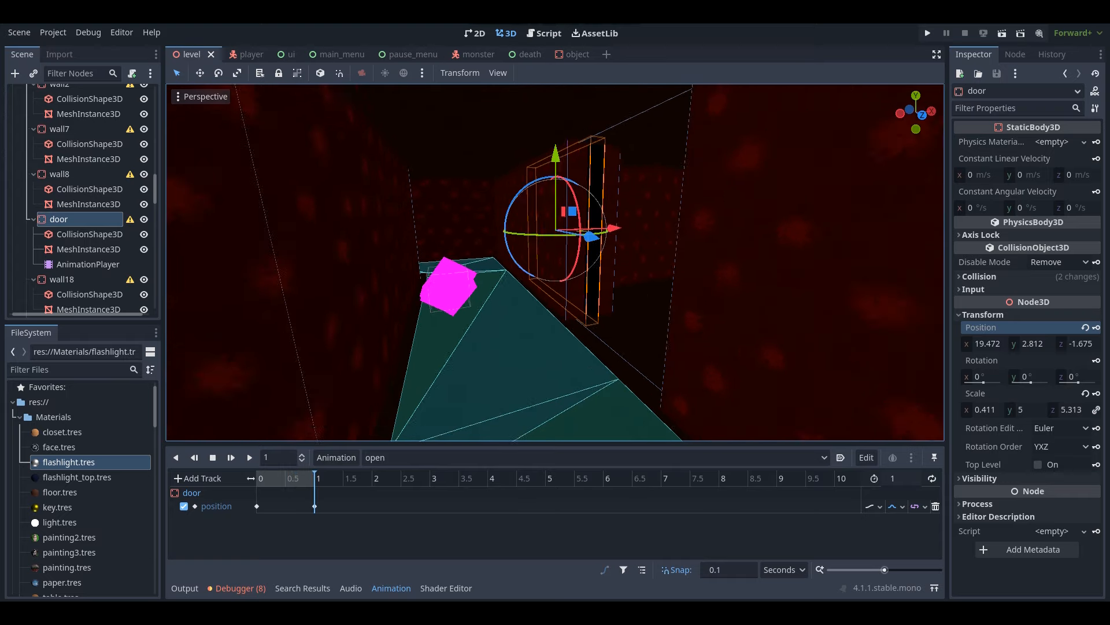
{"action": "scroll", "coordinate": [43, 165], "scroll_direction": "up", "scroll_amount": 1}
{"action": "left_click", "coordinate": [59, 249]}
{"action": "left_click_drag", "start_coordinate": [58, 248], "coordinate": [54, 168]}
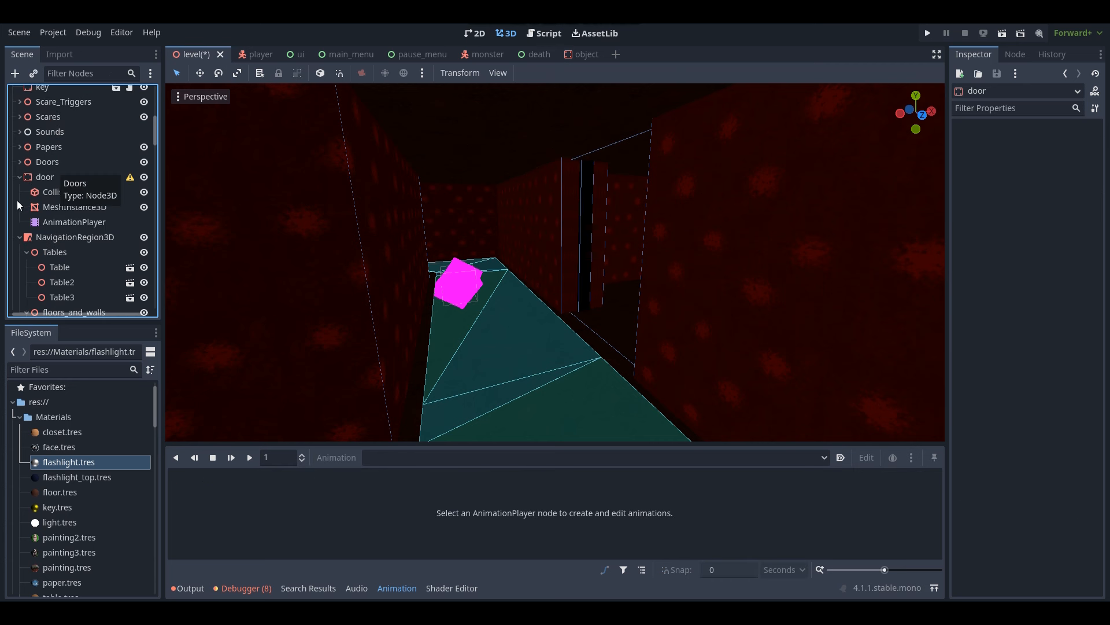
{"action": "left_click", "coordinate": [16, 177]}
{"action": "left_click", "coordinate": [19, 177]}
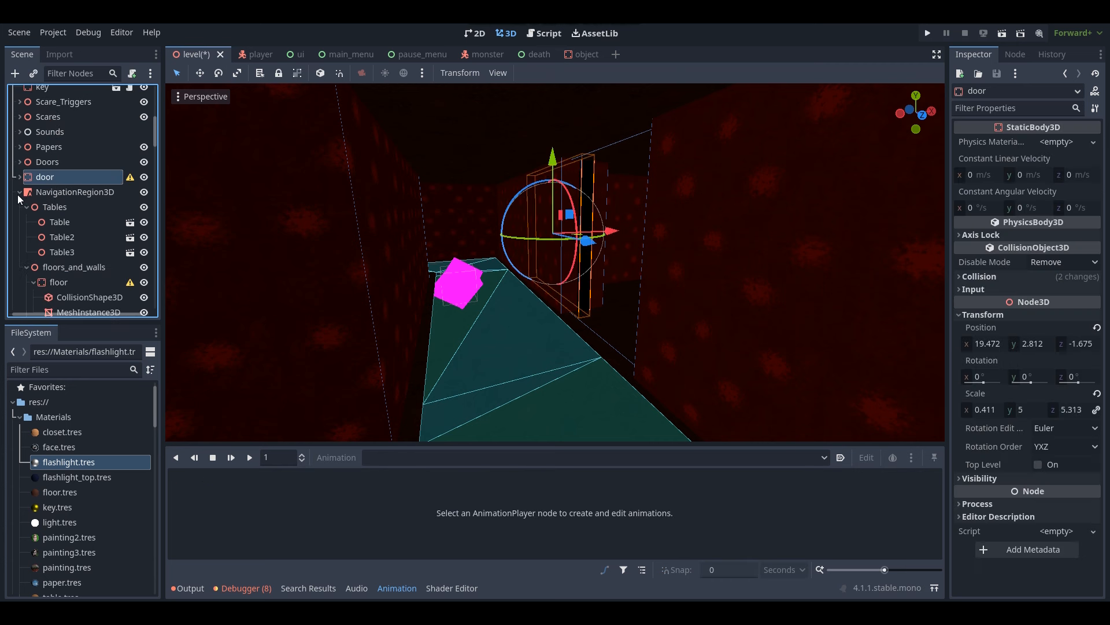
{"action": "left_click", "coordinate": [19, 193]}
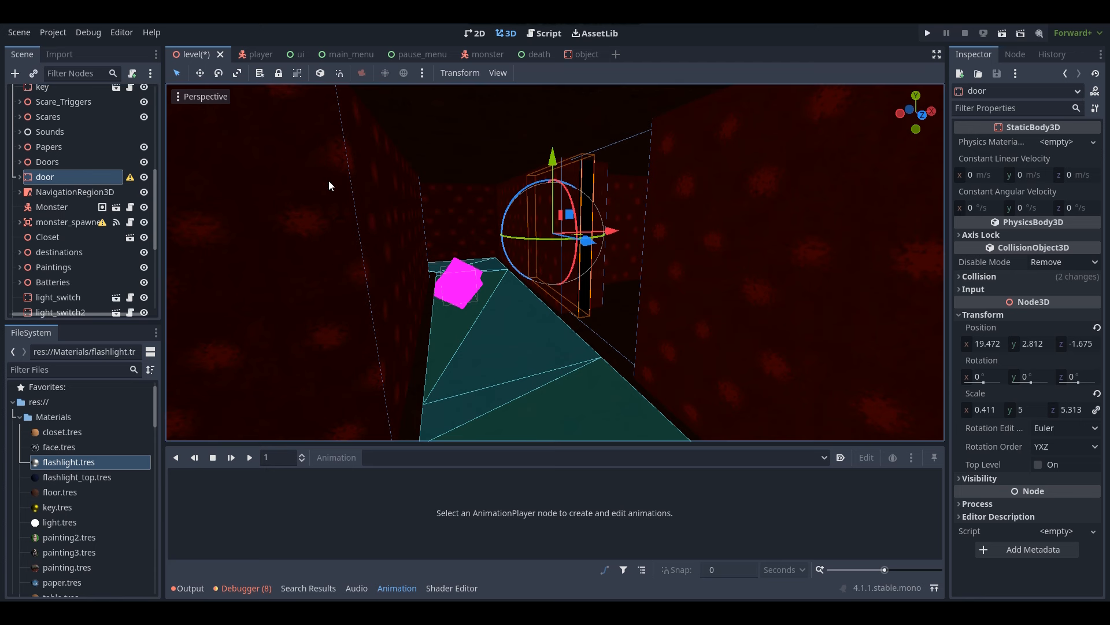
Bake the navigation mesh of NavigationRegion3D with the corridor open, and save the level scene
{"action": "right_click_drag", "start_coordinate": [395, 185], "coordinate": [340, 209]}
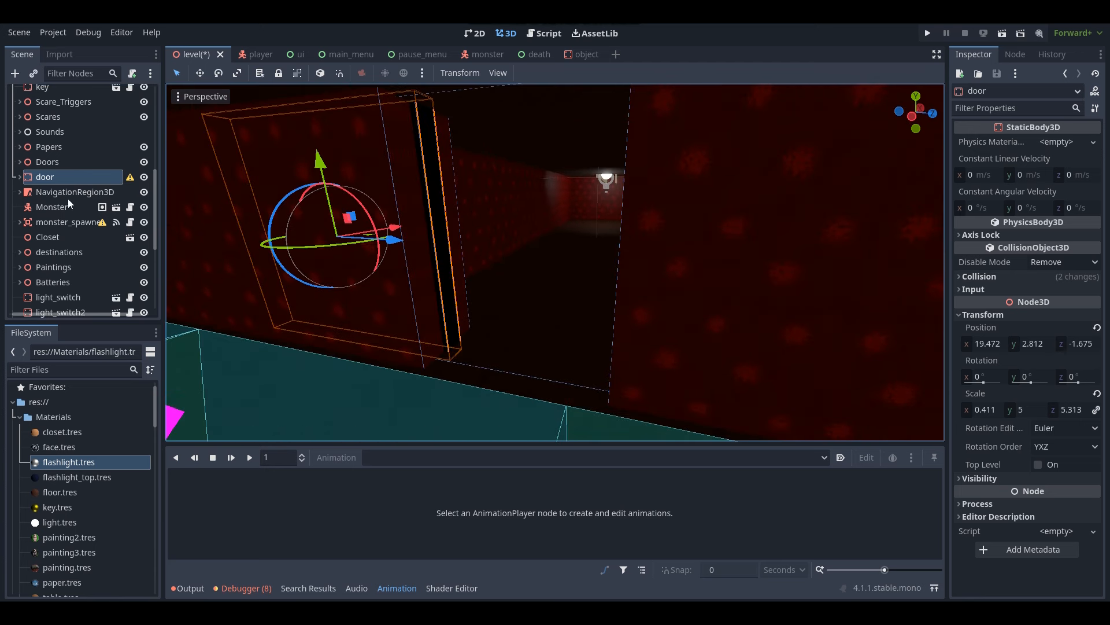
{"action": "middle_click_drag", "start_coordinate": [523, 214], "coordinate": [543, 219]}
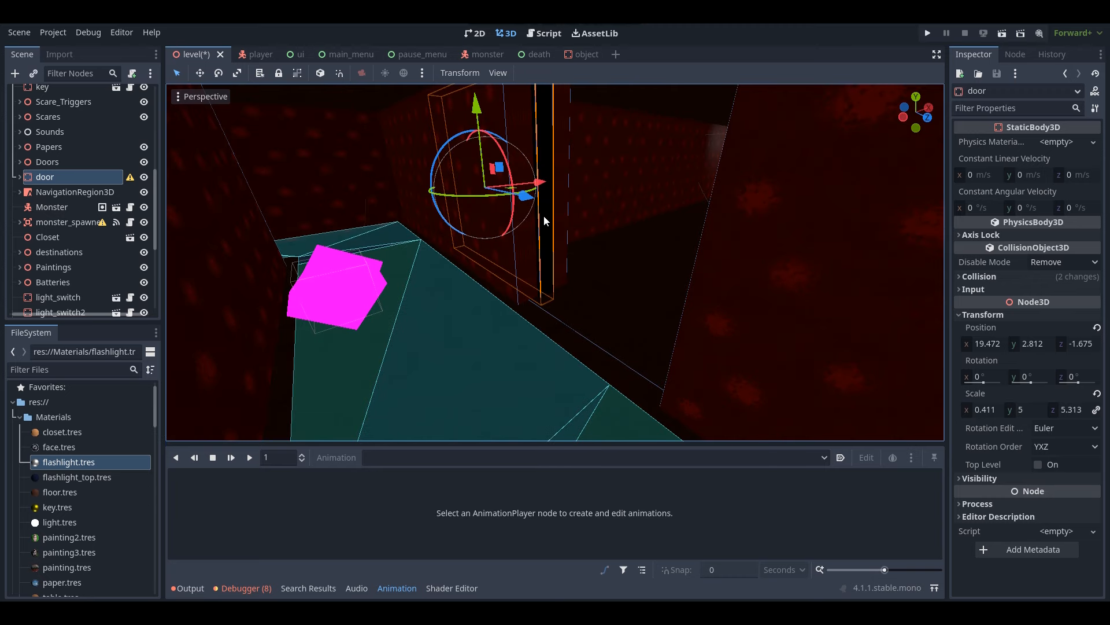
{"action": "left_click", "coordinate": [50, 190]}
{"action": "left_click", "coordinate": [560, 76]}
{"action": "right_click_drag", "start_coordinate": [612, 251], "coordinate": [220, 148]}
{"action": "key", "text": "ctrl+s"}
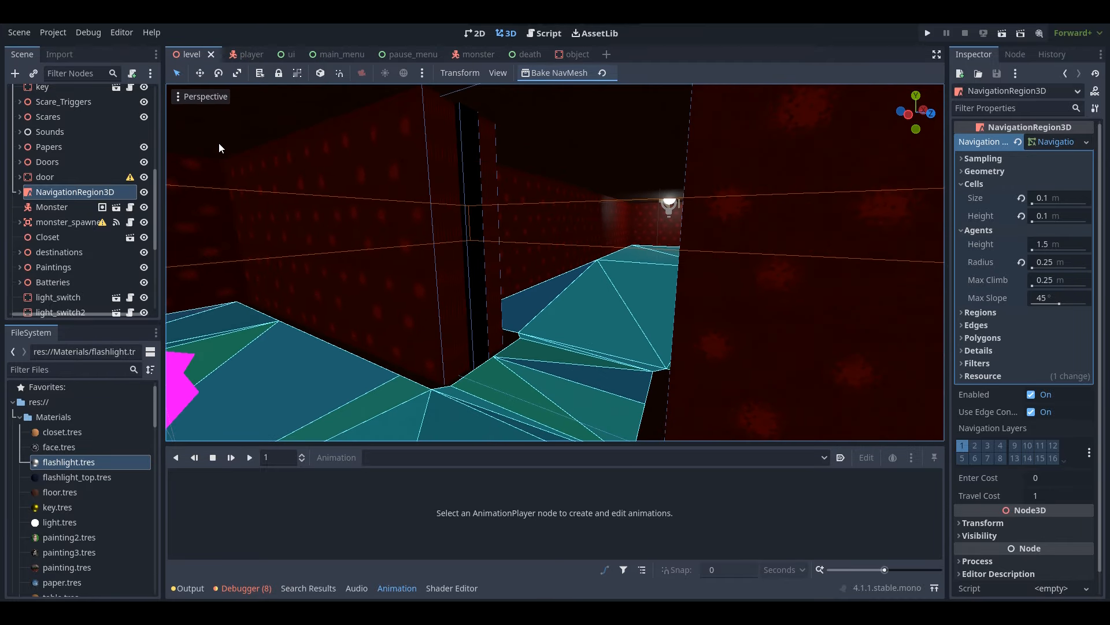
In object.gd, replace pass under the 8-object check with get_tree().current_scene.get_node("door/AnimationPlayer")
{"action": "left_click", "coordinate": [533, 36]}
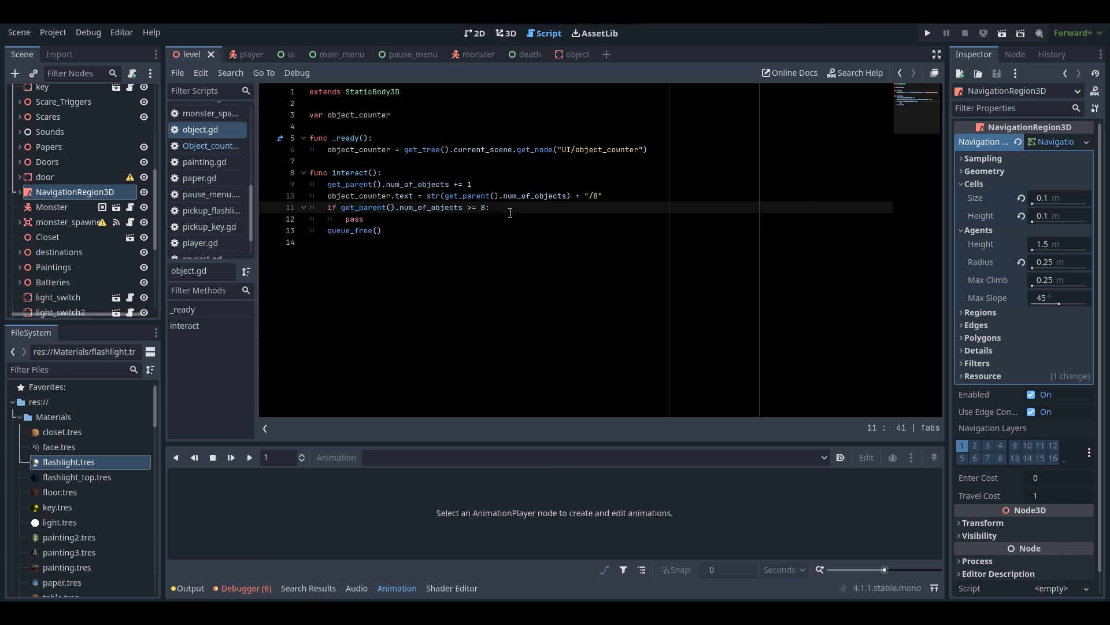
{"action": "left_click_drag", "start_coordinate": [364, 219], "coordinate": [346, 219]}
{"action": "key", "text": "BackSpace"}
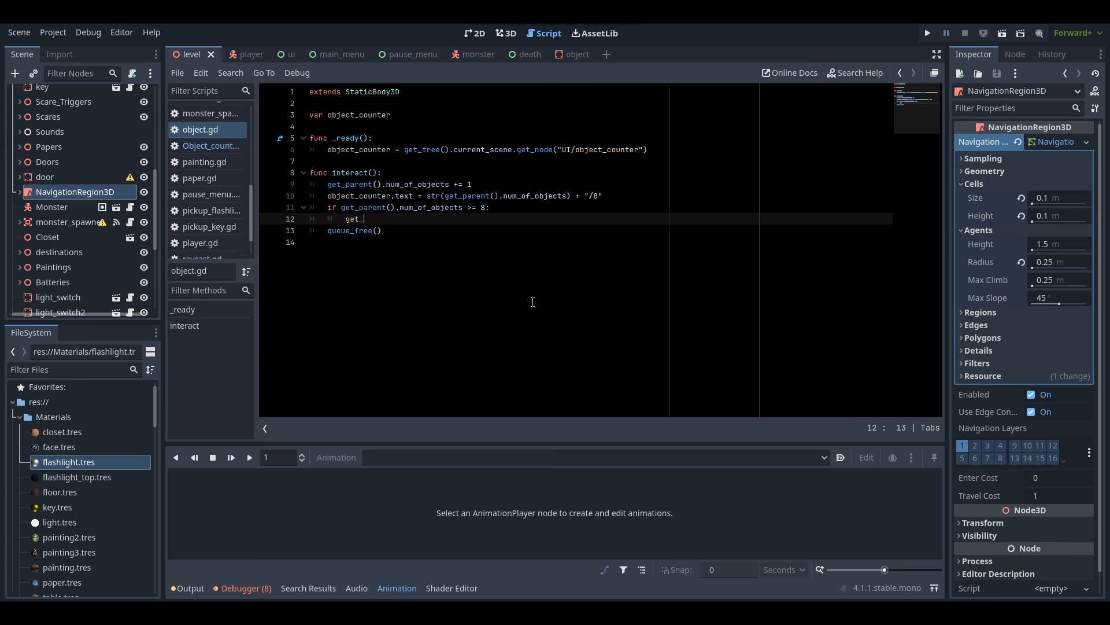
{"action": "type", "text": "get_tree().current_scene.get_node(\""}
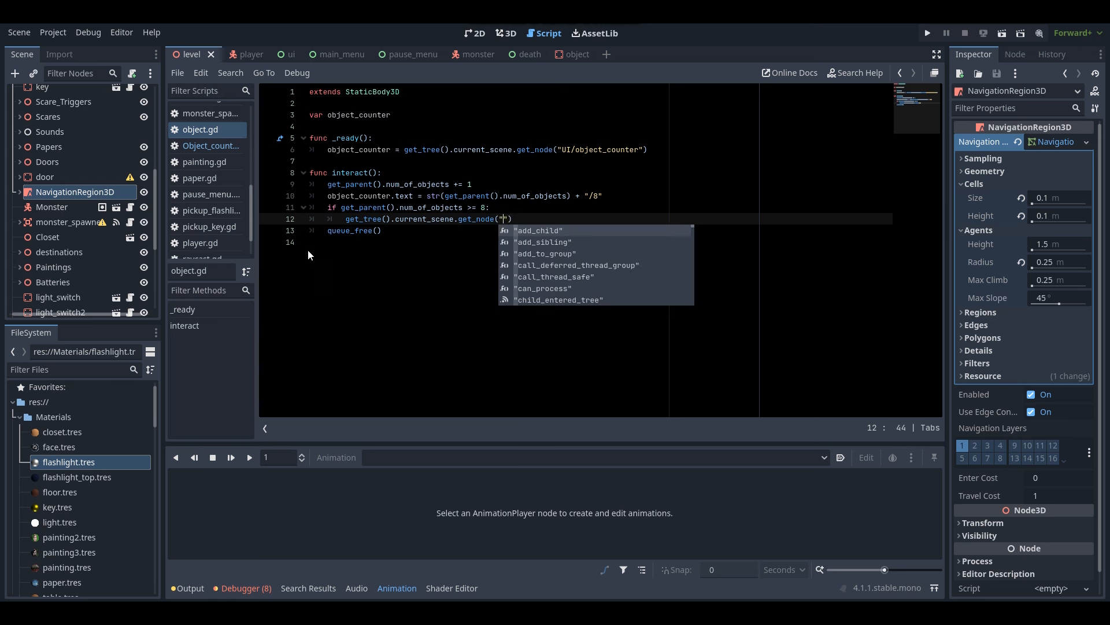
{"action": "type", "text": "door"}
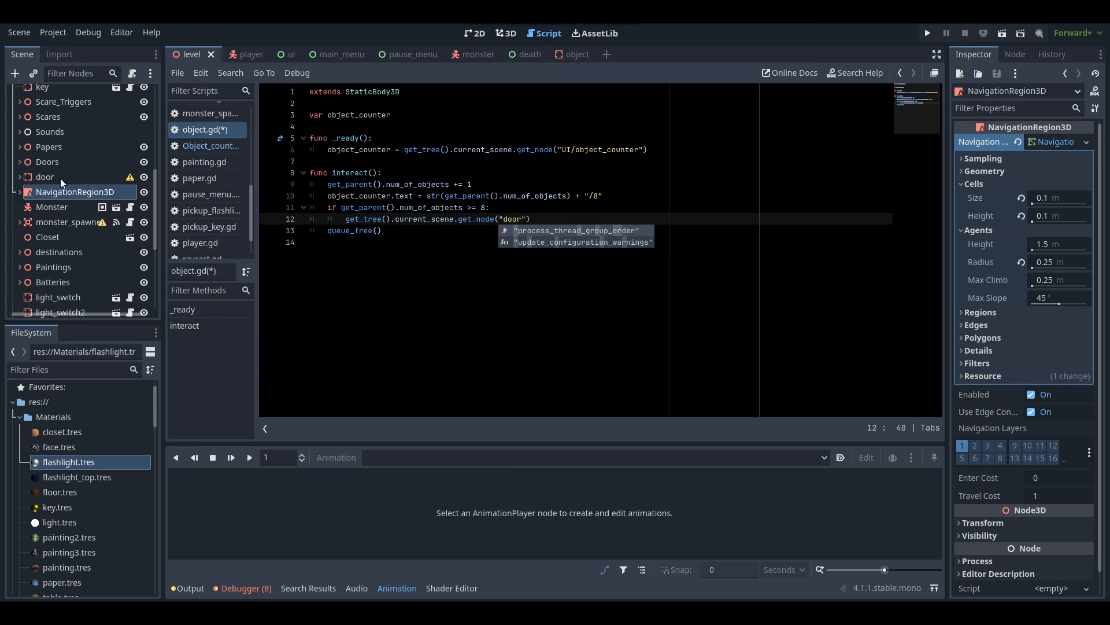
{"action": "left_click", "coordinate": [578, 218]}
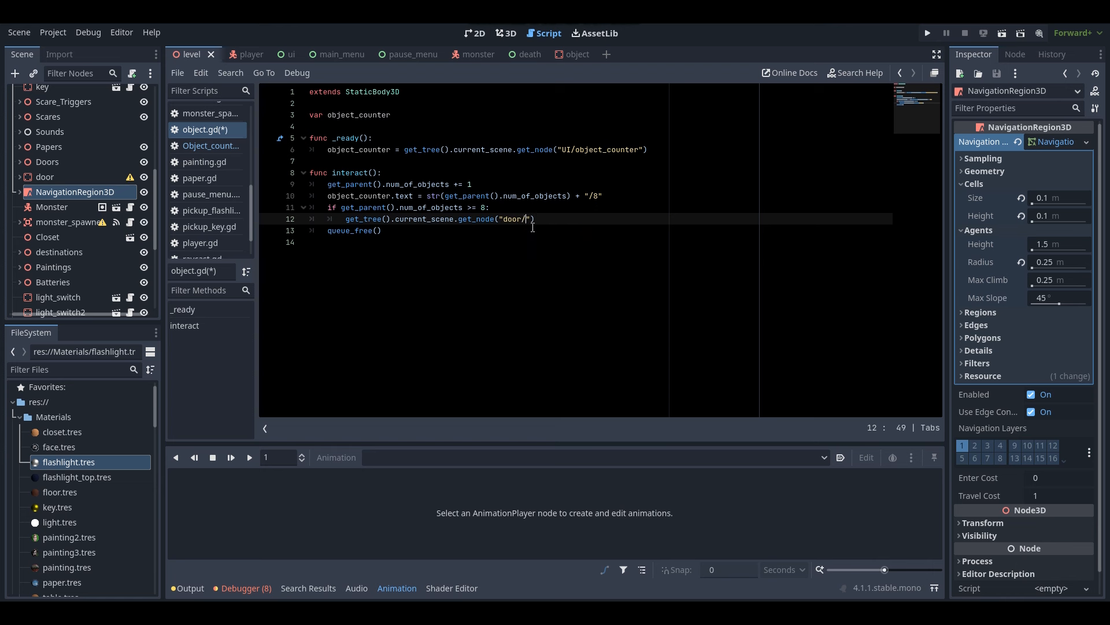
{"action": "left_click", "coordinate": [19, 177]}
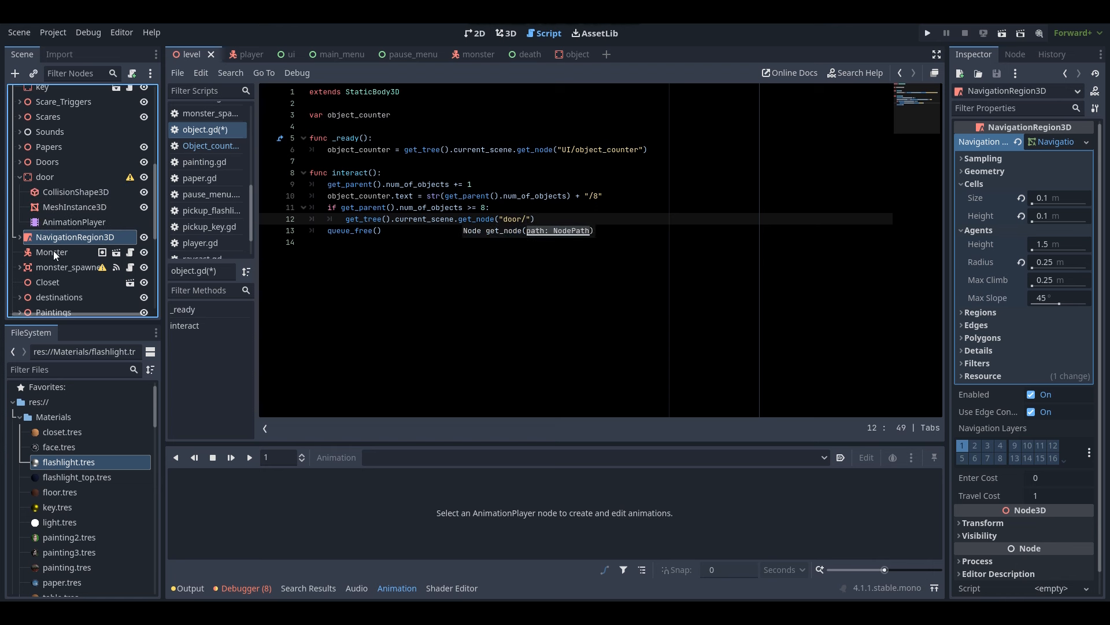
{"action": "left_click", "coordinate": [528, 222]}
{"action": "type", "text": "Animatio"}
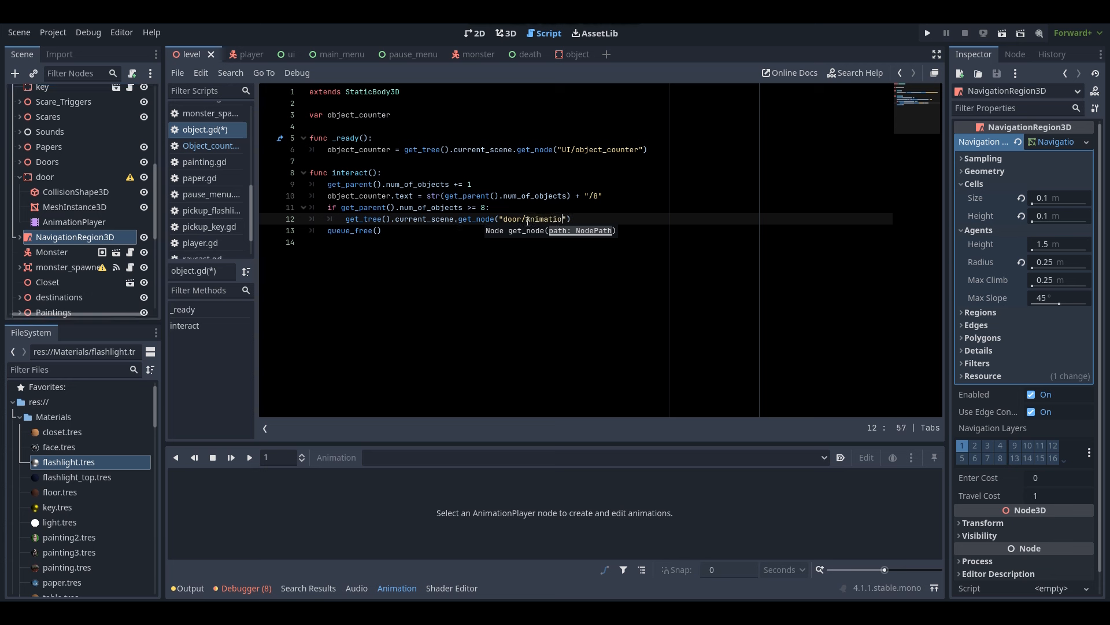
{"action": "type", "text": "nPlayer"}
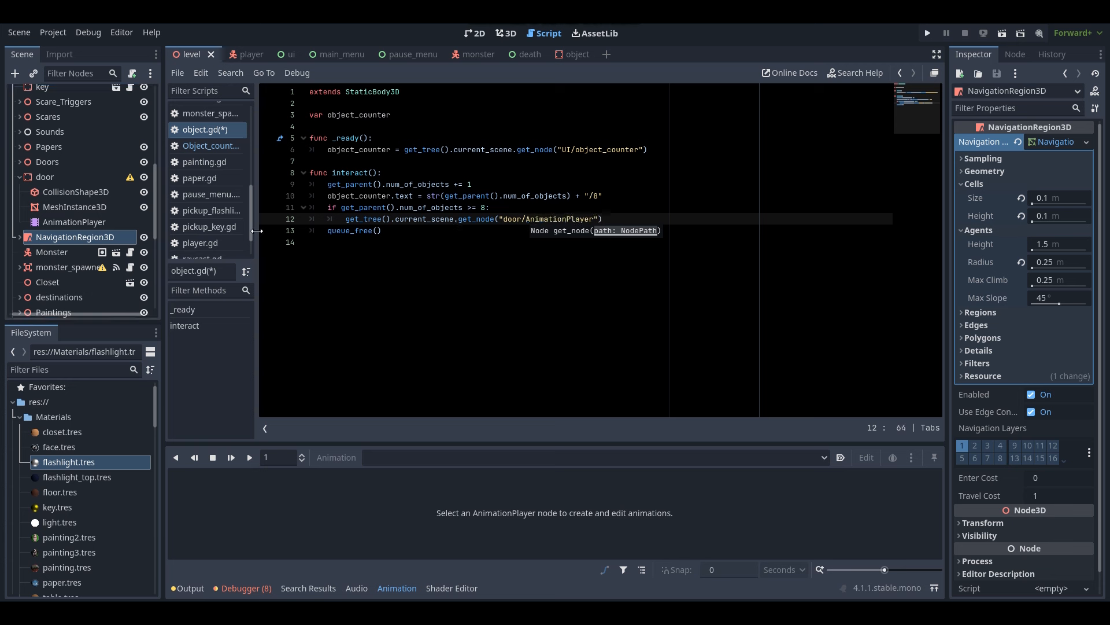
Append .play("open") to the door's AnimationPlayer call in object.gd and save the script
{"action": "left_click", "coordinate": [122, 224]}
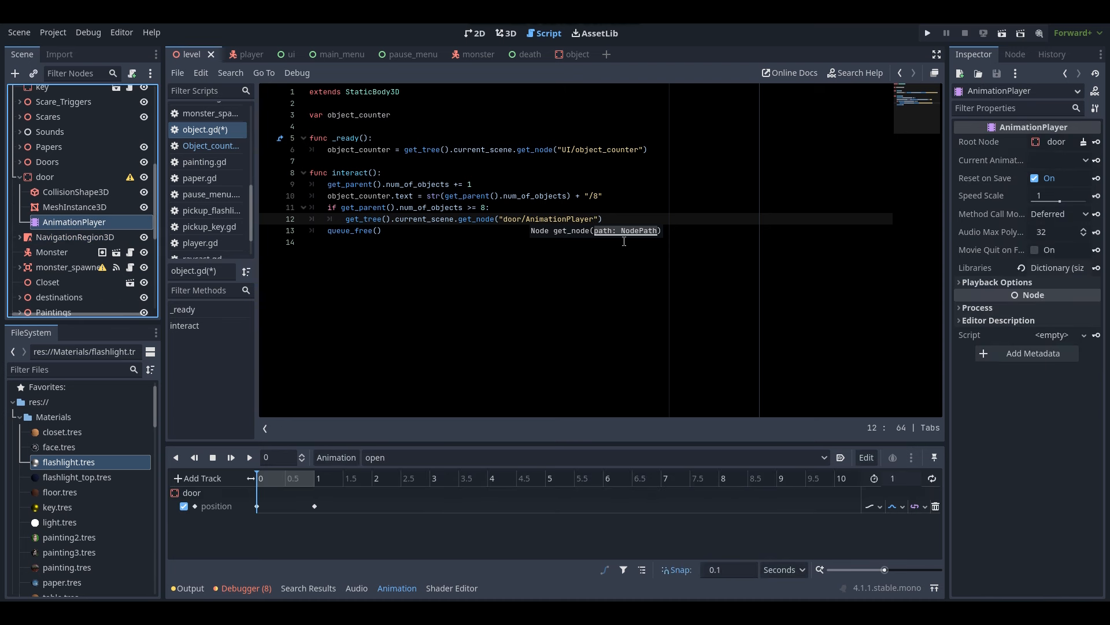
{"action": "left_click", "coordinate": [615, 217]}
{"action": "type", "text": ".play("}
{"action": "type", "text": "\"open"}
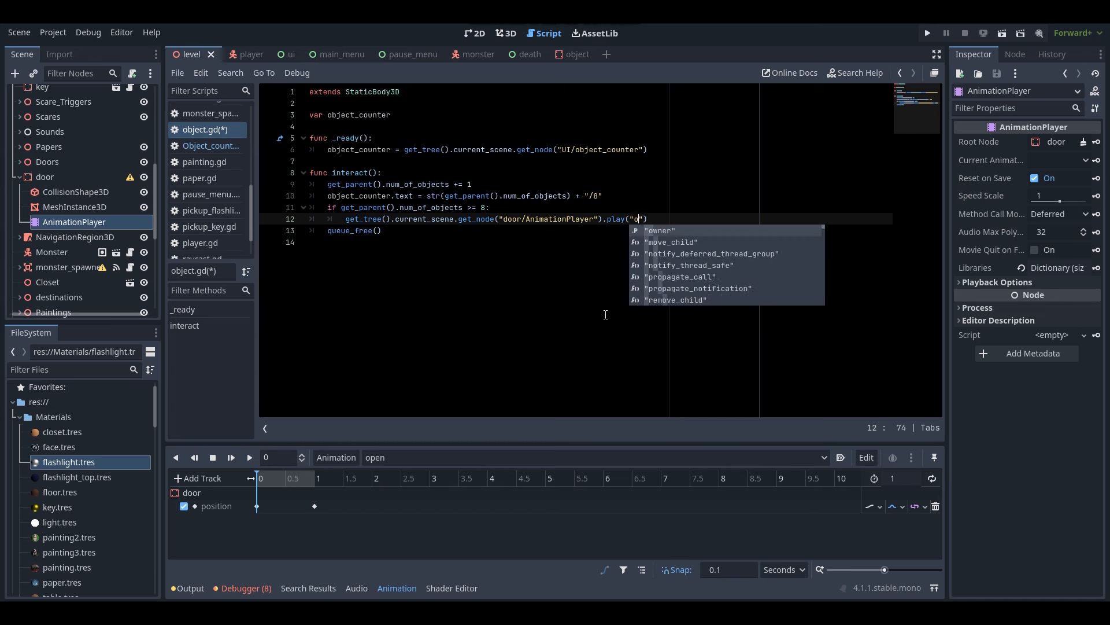
{"action": "key", "text": "ctrl+s"}
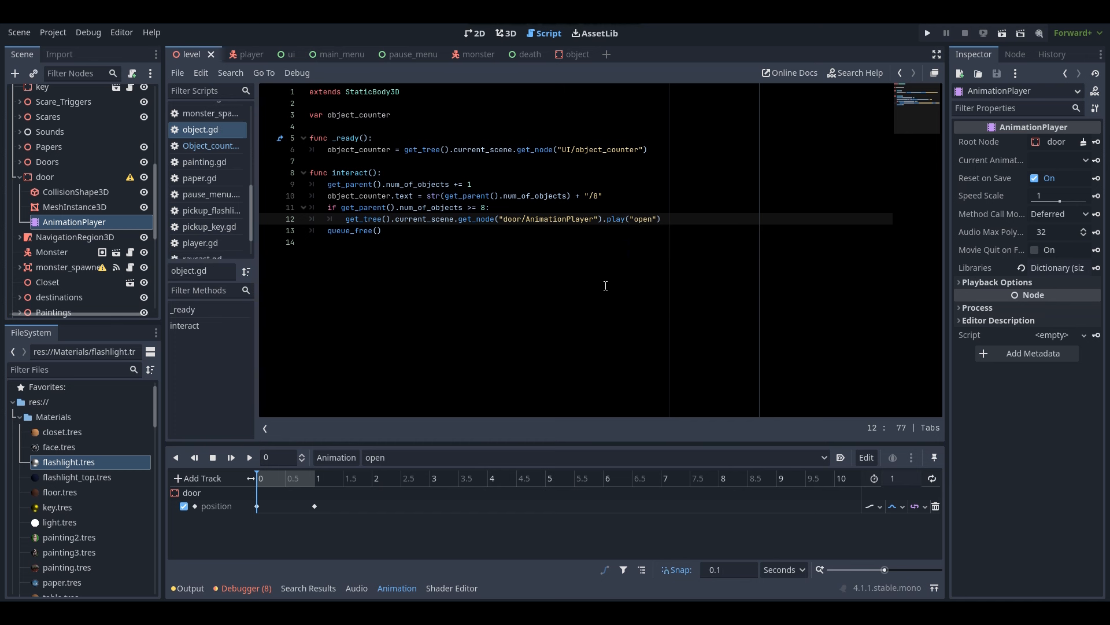
Create a new scene with a 3D root node and change the root's type to Area3D
{"action": "left_click", "coordinate": [503, 33]}
{"action": "right_click_drag", "start_coordinate": [556, 263], "coordinate": [596, 291]}
{"action": "left_click", "coordinate": [612, 53]}
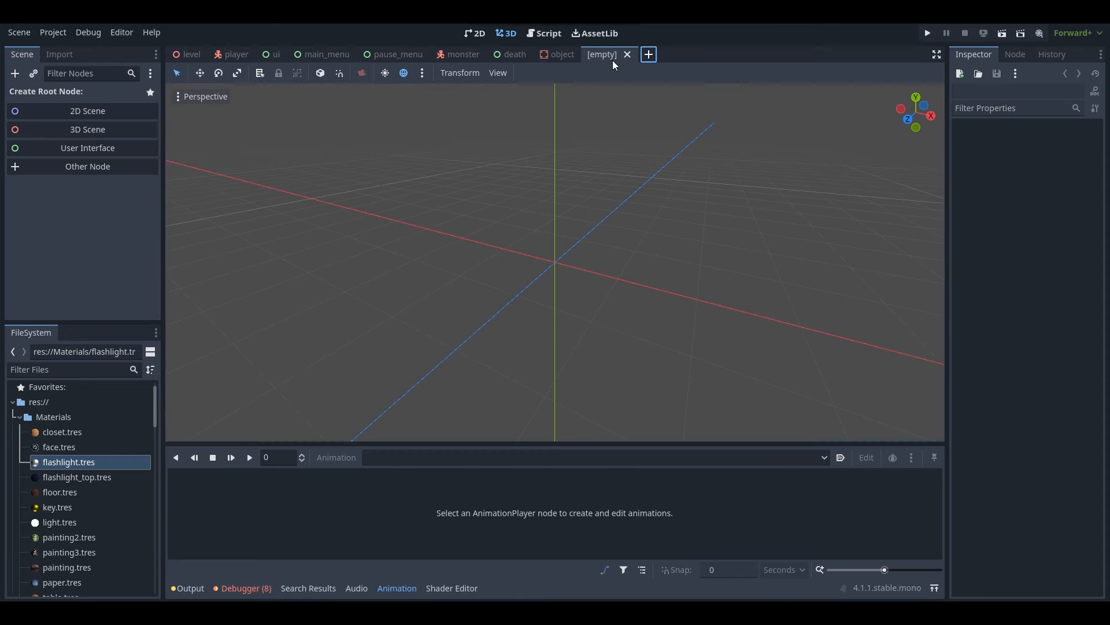
{"action": "left_click", "coordinate": [108, 128]}
{"action": "right_click", "coordinate": [78, 94]}
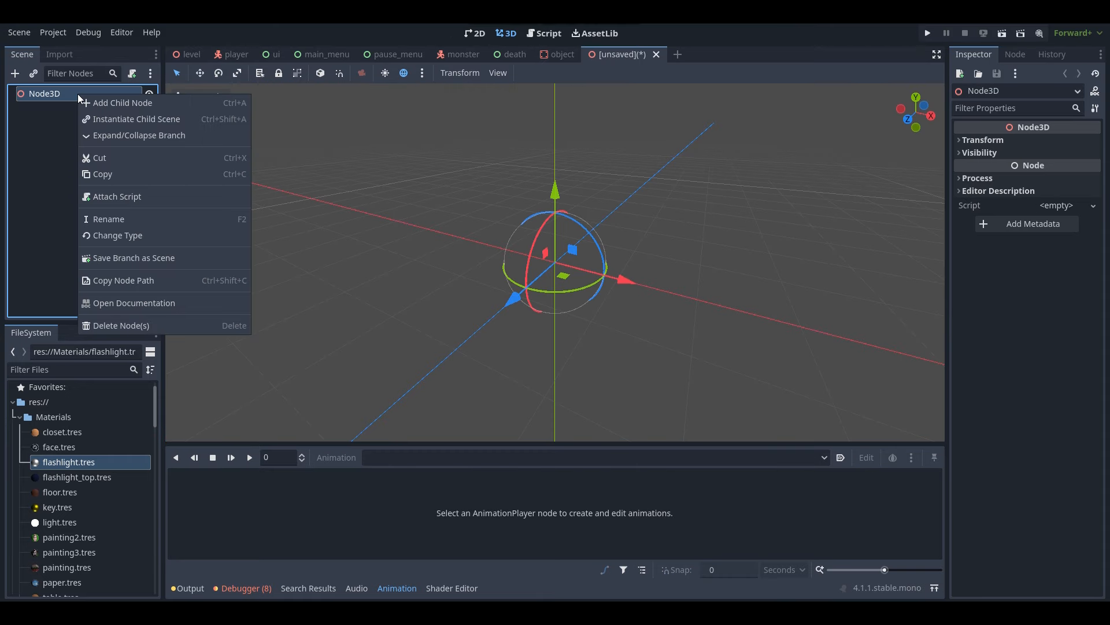
{"action": "left_click", "coordinate": [106, 235]}
{"action": "type", "text": "area3d"}
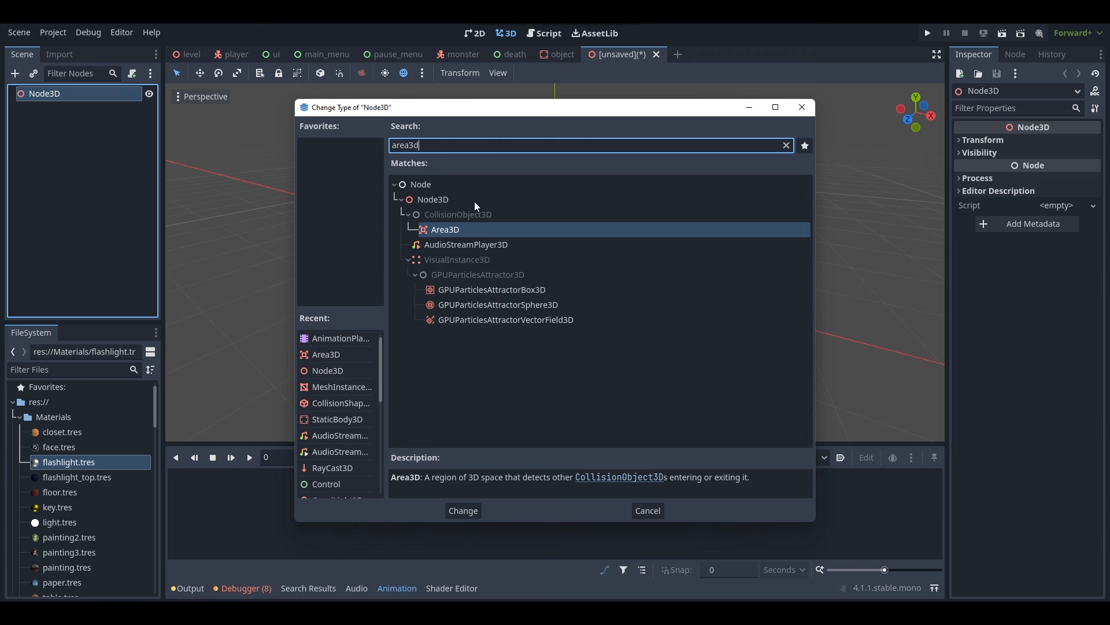
{"action": "double_click", "coordinate": [455, 230]}
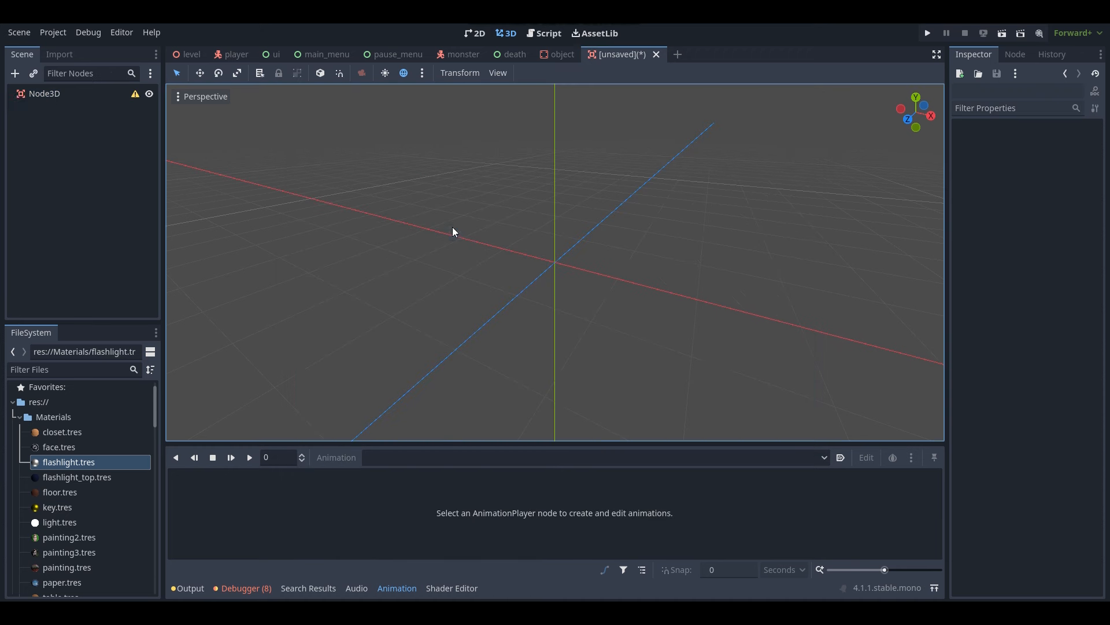
Rename the Area3D root node to Exit_portal
{"action": "left_click", "coordinate": [67, 97]}
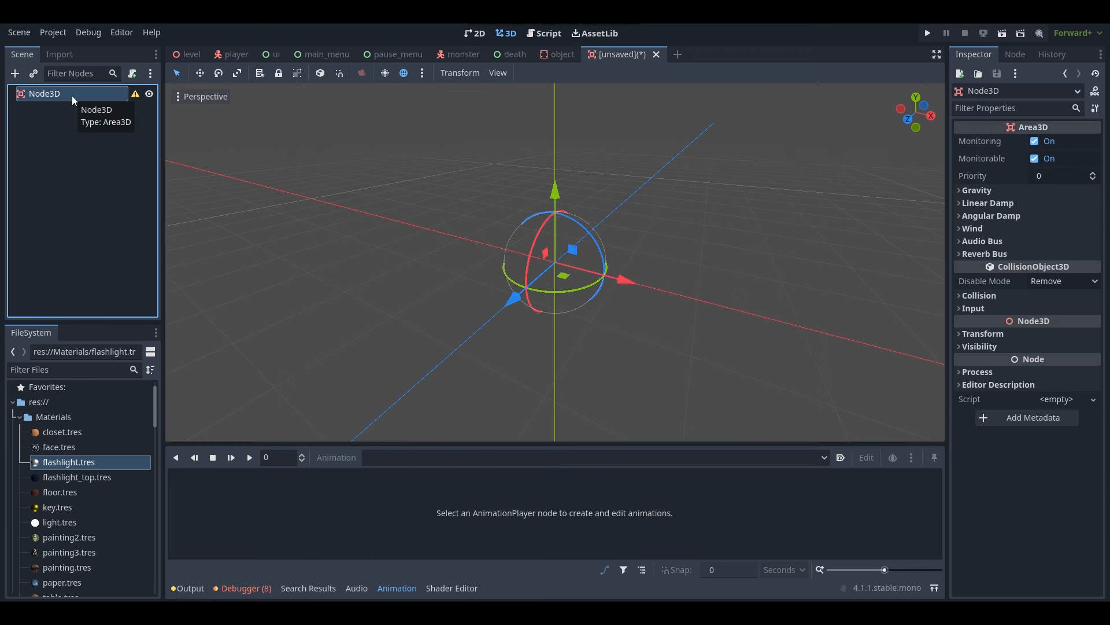
{"action": "left_click", "coordinate": [72, 96]}
{"action": "type", "text": "Exit_port"}
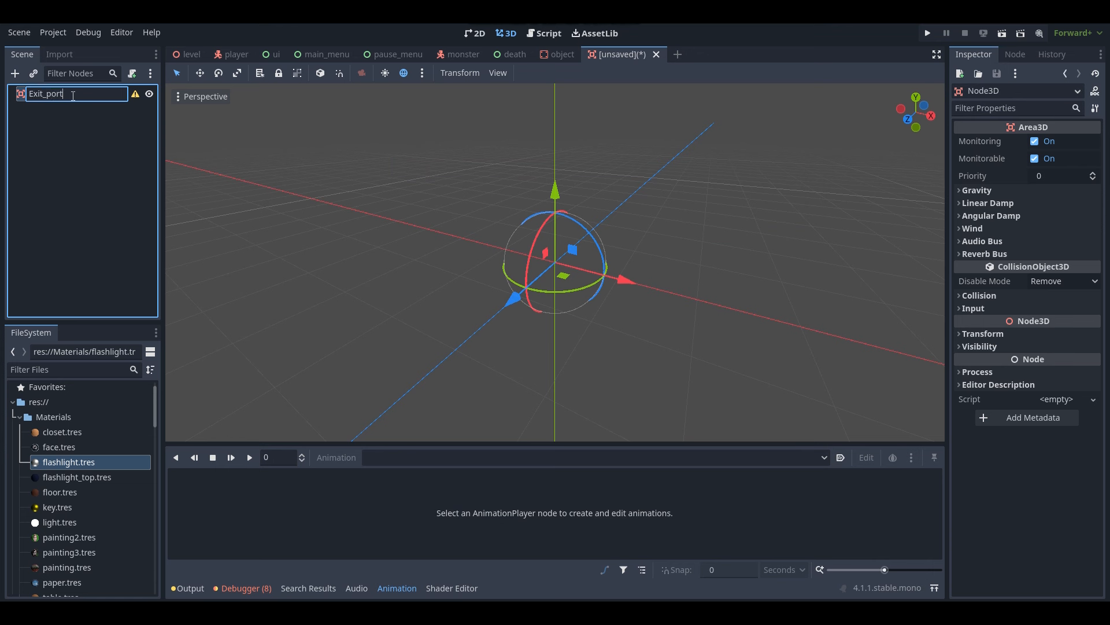
{"action": "key", "text": "Return"}
Add a MeshInstance3D child under Exit_portal and give it a box mesh
{"action": "right_click", "coordinate": [72, 96]}
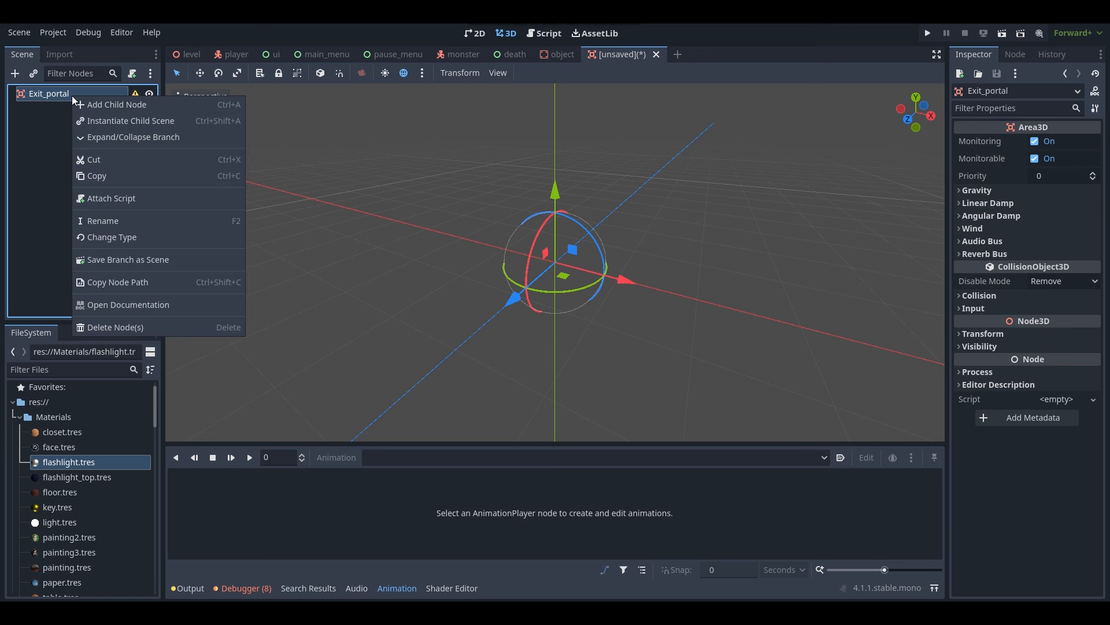
{"action": "left_click", "coordinate": [105, 106]}
{"action": "type", "text": "mesh"}
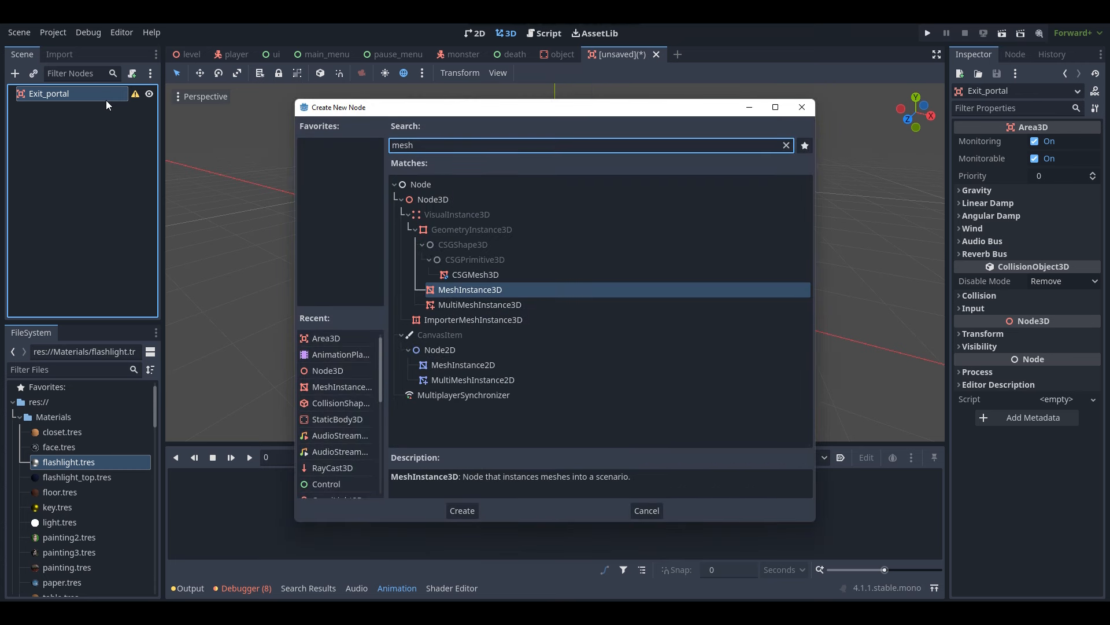
{"action": "double_click", "coordinate": [471, 290]}
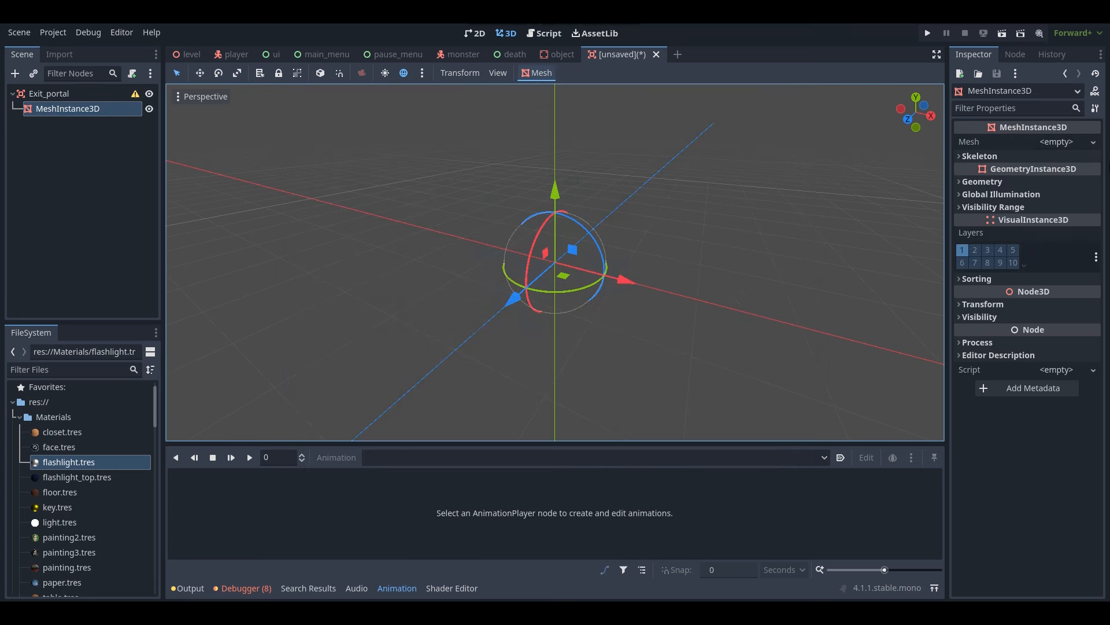
{"action": "left_click", "coordinate": [1060, 145]}
{"action": "left_click", "coordinate": [1033, 209]}
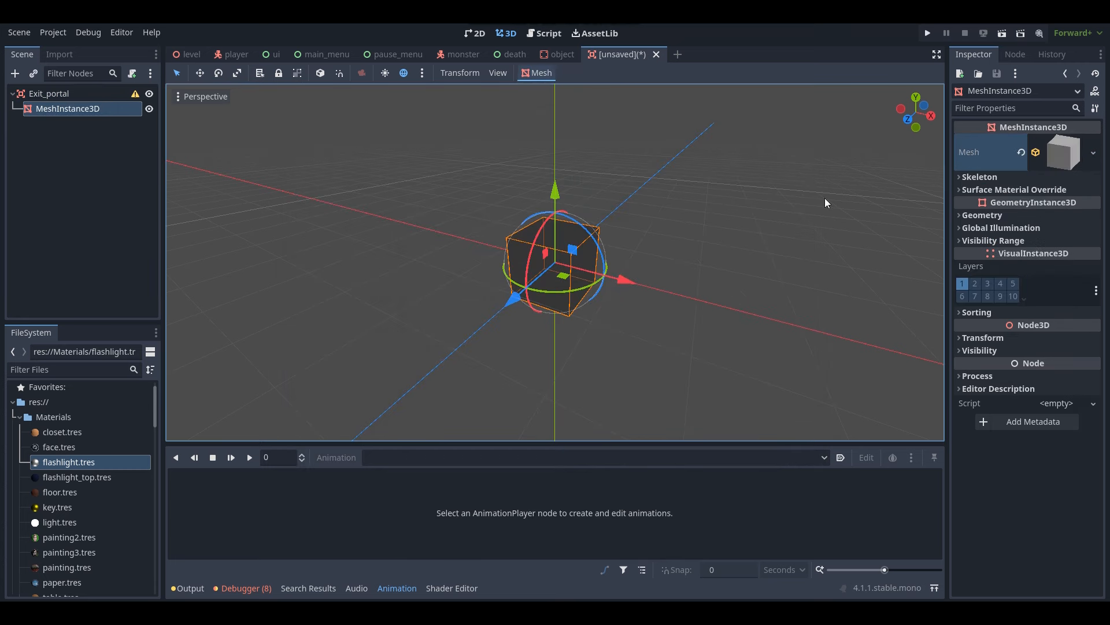
Scale the box mesh to 3 on X and 4 on Y, and save the scene as exit_portal.tscn in res://Scenes
{"action": "left_click", "coordinate": [1006, 338]}
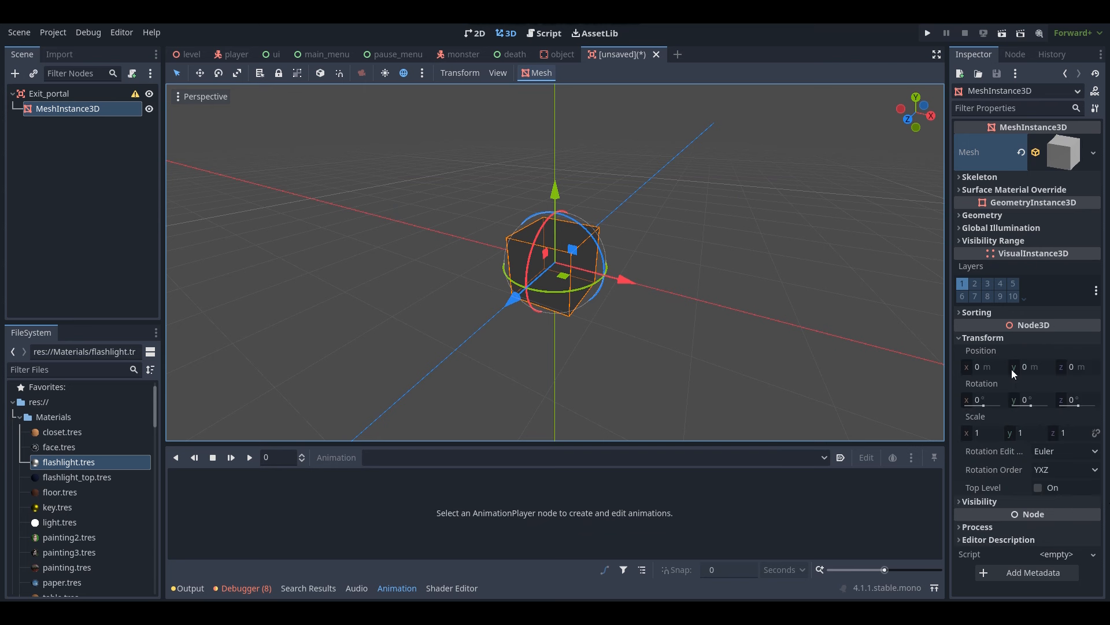
{"action": "left_click", "coordinate": [1030, 431]}
{"action": "type", "text": "4"}
{"action": "left_click", "coordinate": [986, 424]}
{"action": "type", "text": "3"}
{"action": "key", "text": "Return"}
{"action": "right_click_drag", "start_coordinate": [693, 289], "coordinate": [643, 283]}
{"action": "key", "text": "s"}
{"action": "key", "text": "d"}
{"action": "key", "text": "w"}
{"action": "key", "text": "a"}
{"action": "right_click_drag", "start_coordinate": [632, 207], "coordinate": [656, 197]}
{"action": "key", "text": "ctrl+s"}
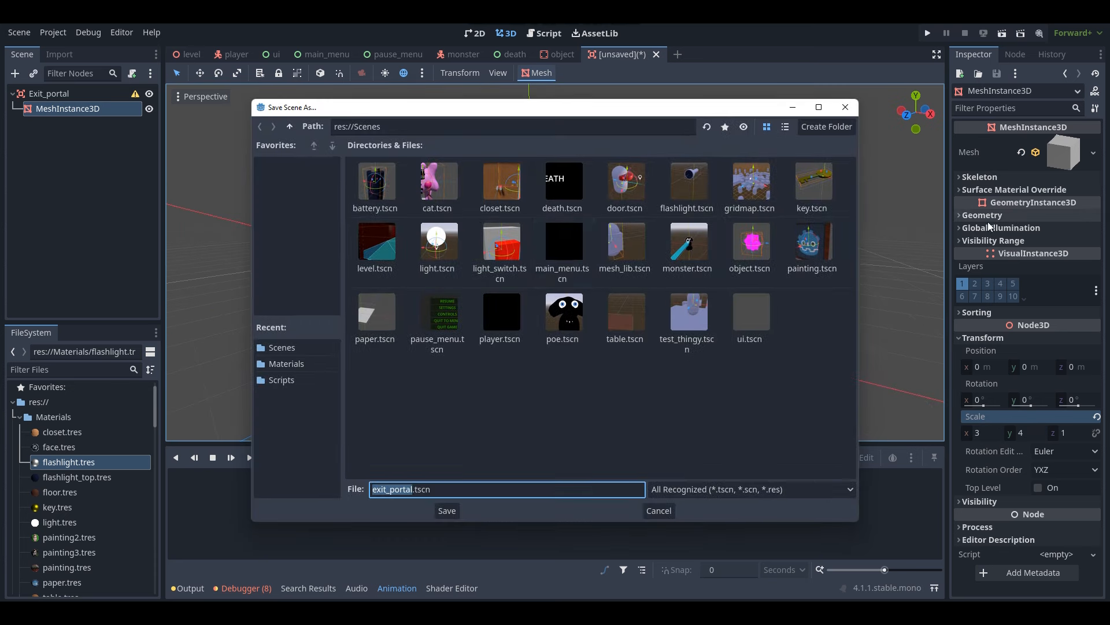
{"action": "left_click", "coordinate": [447, 510]}
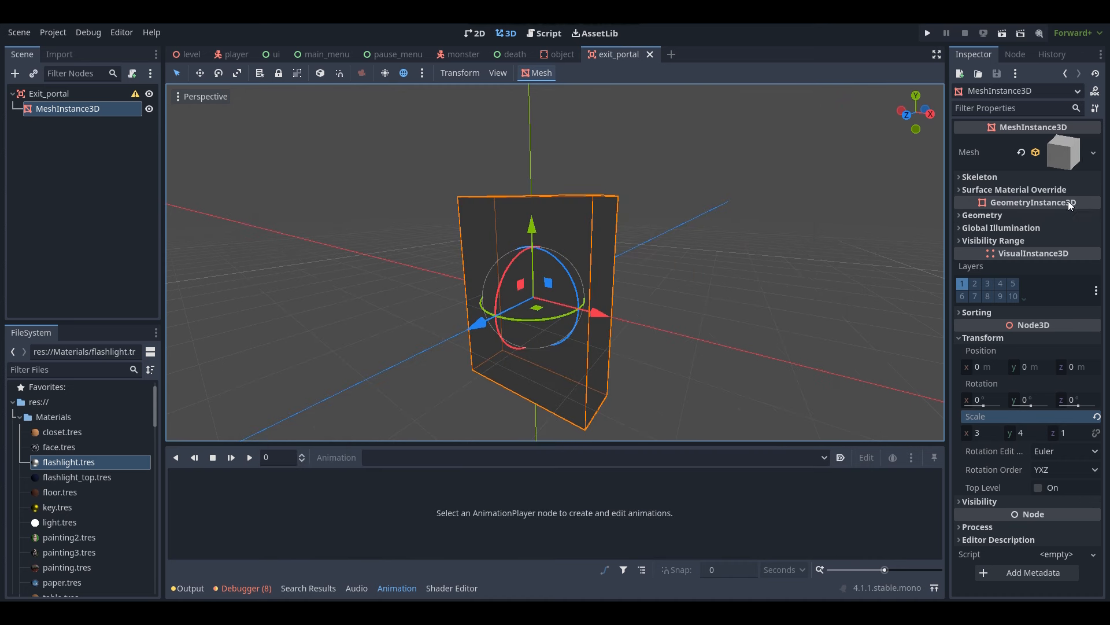
Give the portal mesh a new material override with Unshaded shading mode, and save the scene
{"action": "left_click", "coordinate": [1028, 217]}
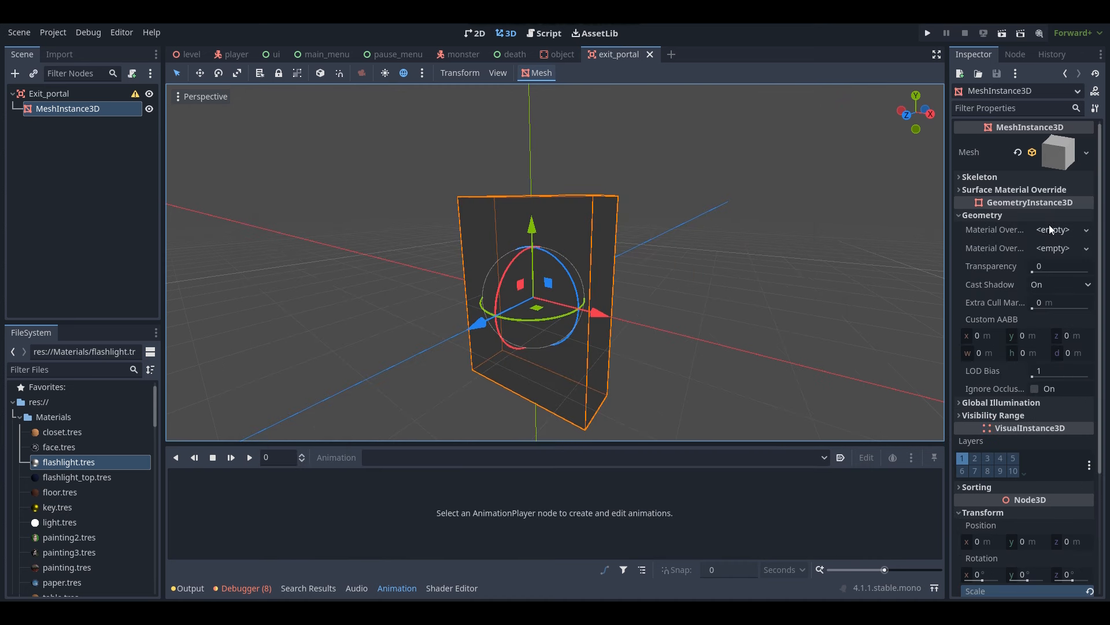
{"action": "left_click", "coordinate": [1049, 229]}
{"action": "key", "text": "Escape"}
{"action": "left_click", "coordinate": [1023, 248]}
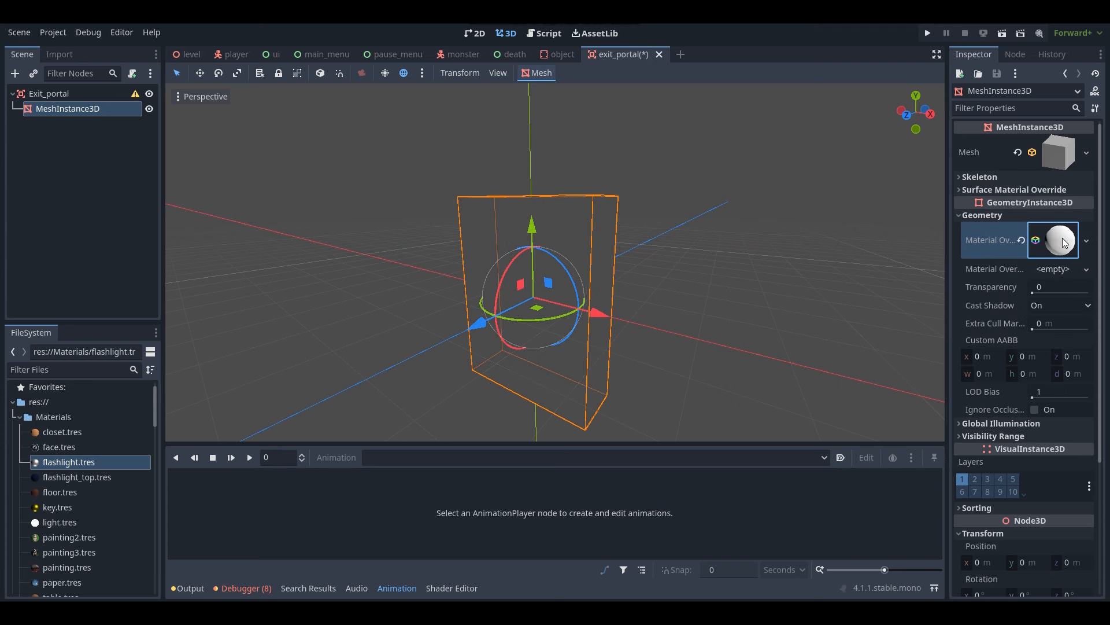
{"action": "left_click", "coordinate": [1008, 401]}
{"action": "left_click", "coordinate": [1061, 416]}
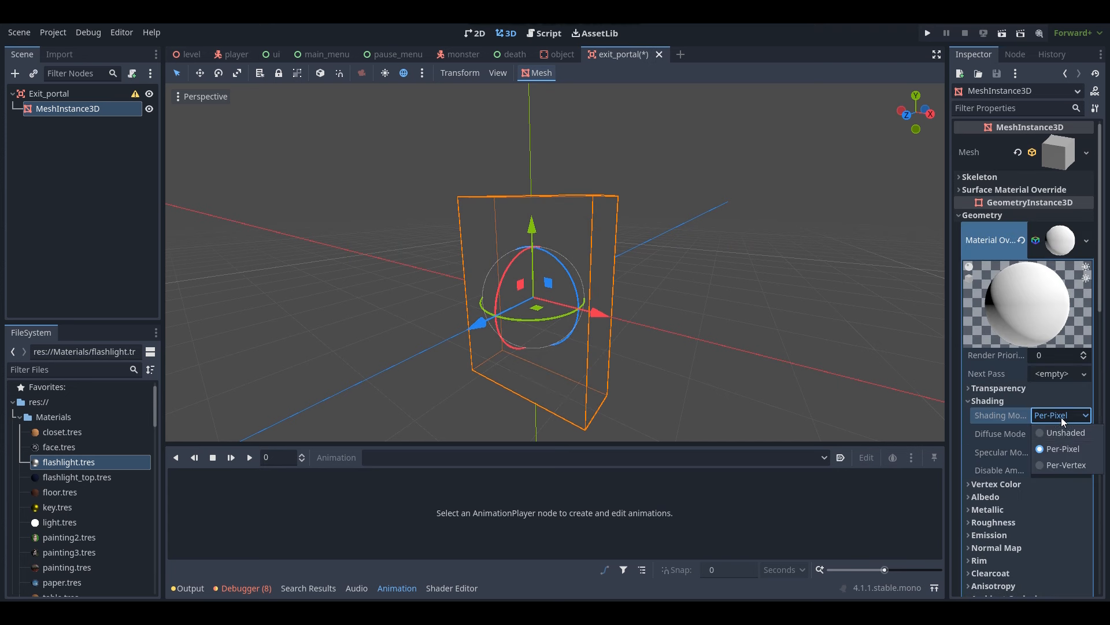
{"action": "left_click", "coordinate": [1064, 434]}
{"action": "left_click", "coordinate": [702, 226]}
{"action": "right_click_drag", "start_coordinate": [702, 226], "coordinate": [671, 227]}
{"action": "key", "text": "ctrl+s"}
Add a CollisionShape3D child under Exit_portal and give it a new BoxShape3D
{"action": "right_click_drag", "start_coordinate": [479, 191], "coordinate": [491, 198]}
{"action": "right_click", "coordinate": [61, 92]}
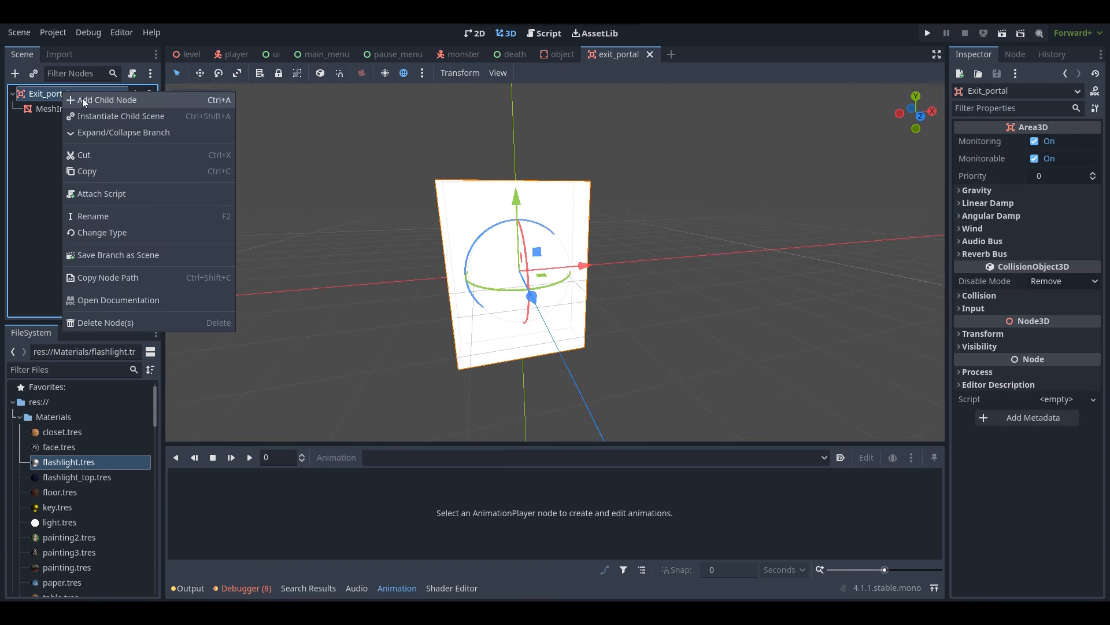
{"action": "left_click", "coordinate": [83, 98]}
{"action": "type", "text": "coll"}
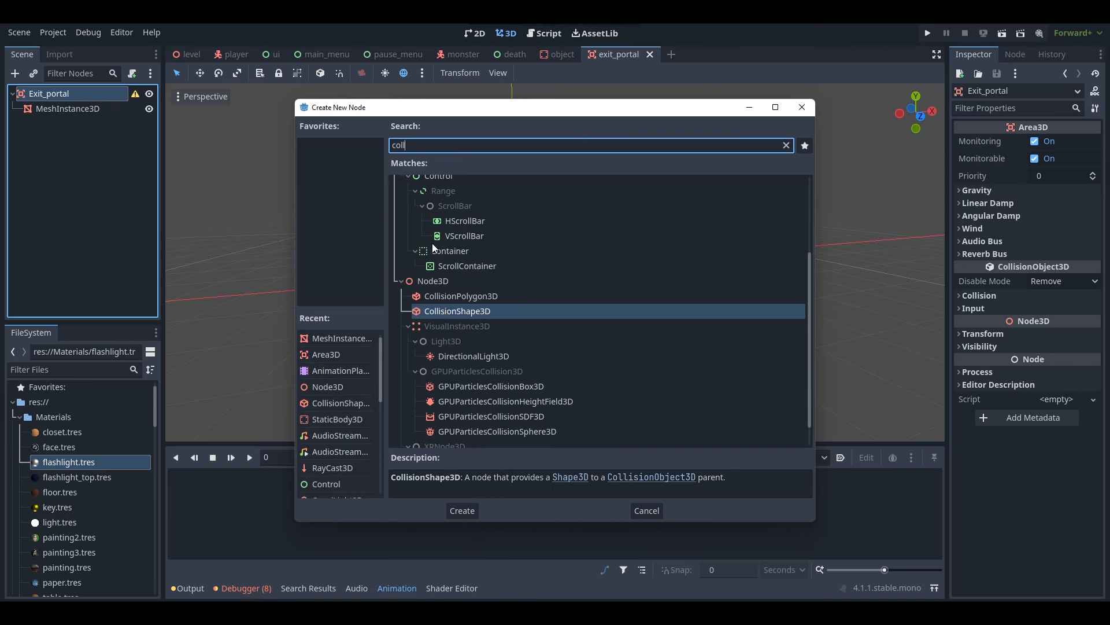
{"action": "double_click", "coordinate": [443, 311]}
{"action": "left_click", "coordinate": [1045, 142]}
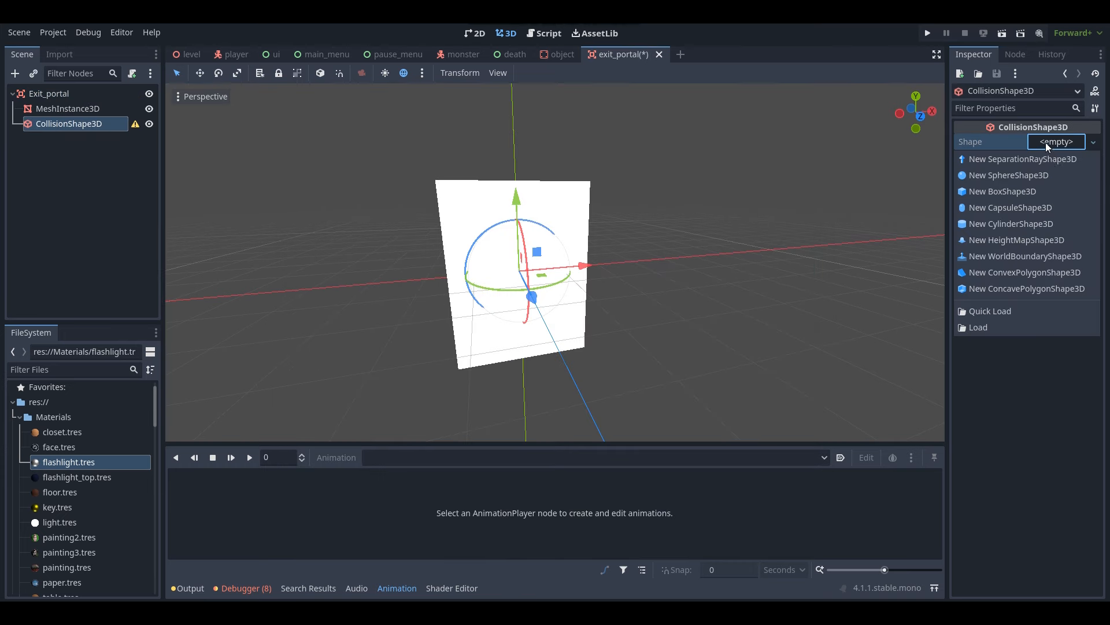
{"action": "left_click", "coordinate": [1034, 190]}
Resize the collision box around the portal mesh to about 3.03 wide, 4.01 high and 2.53 deep
{"action": "key", "text": "f"}
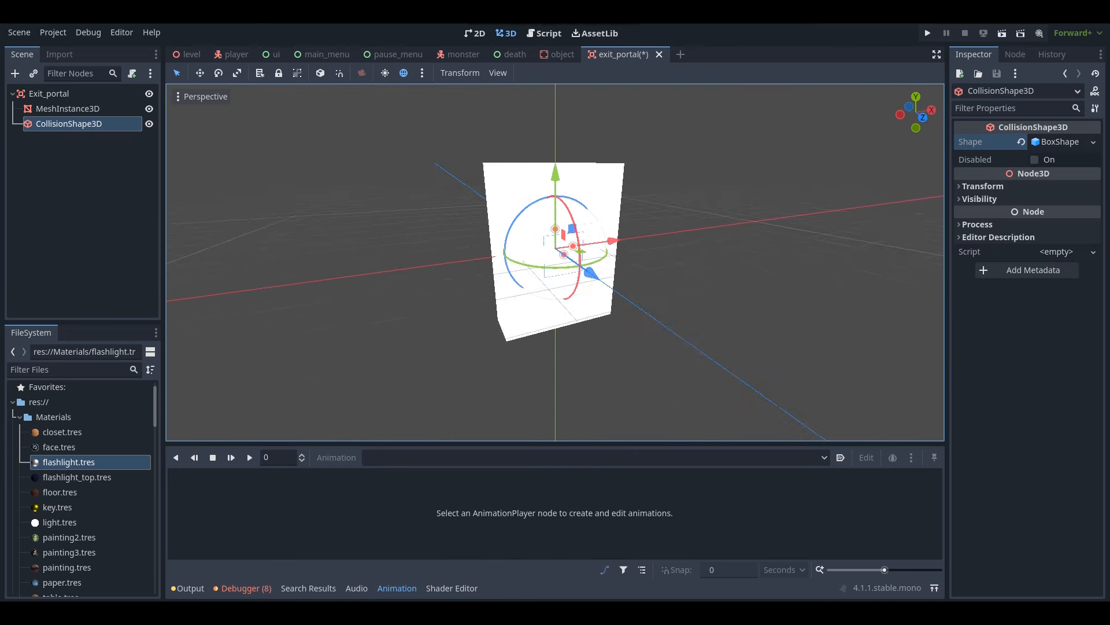
{"action": "left_click_drag", "start_coordinate": [581, 233], "coordinate": [631, 232]}
{"action": "middle_click_drag", "start_coordinate": [632, 232], "coordinate": [611, 234]}
{"action": "left_click_drag", "start_coordinate": [576, 225], "coordinate": [561, 140]}
{"action": "middle_click_drag", "start_coordinate": [559, 140], "coordinate": [560, 140]}
{"action": "left_click_drag", "start_coordinate": [613, 210], "coordinate": [662, 222]}
{"action": "middle_click_drag", "start_coordinate": [662, 223], "coordinate": [636, 231]}
{"action": "scroll", "coordinate": [556, 260], "scroll_direction": "up", "scroll_amount": 5}
{"action": "scroll", "coordinate": [555, 260], "scroll_direction": "down", "scroll_amount": 5}
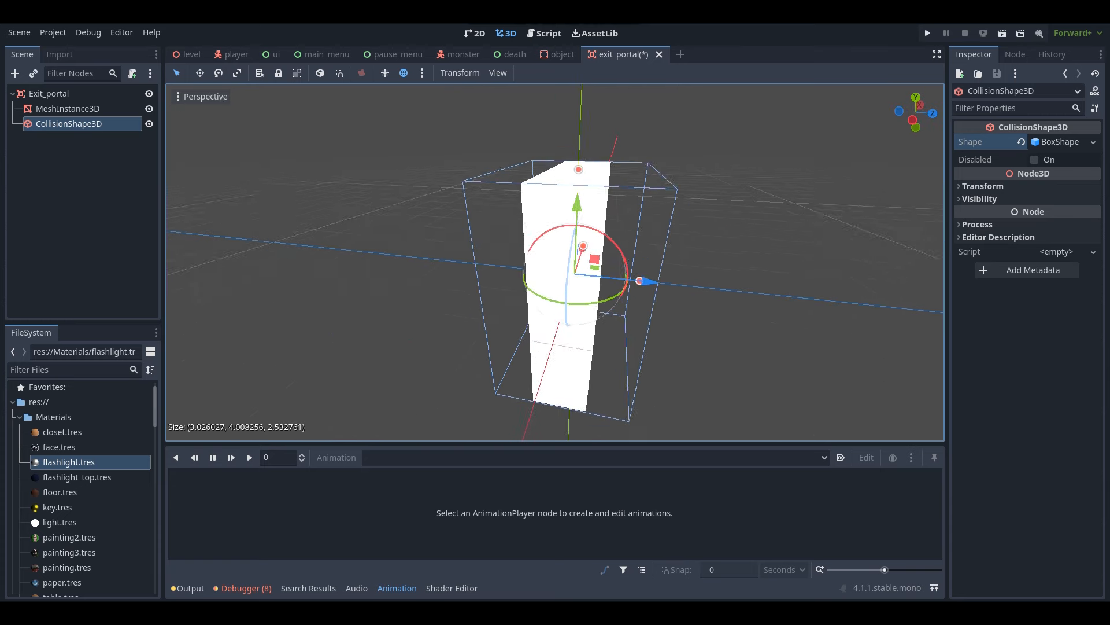
Examine from several angles how the collision box encloses the white portal mesh
{"action": "scroll", "coordinate": [555, 261], "scroll_direction": "up", "scroll_amount": 6}
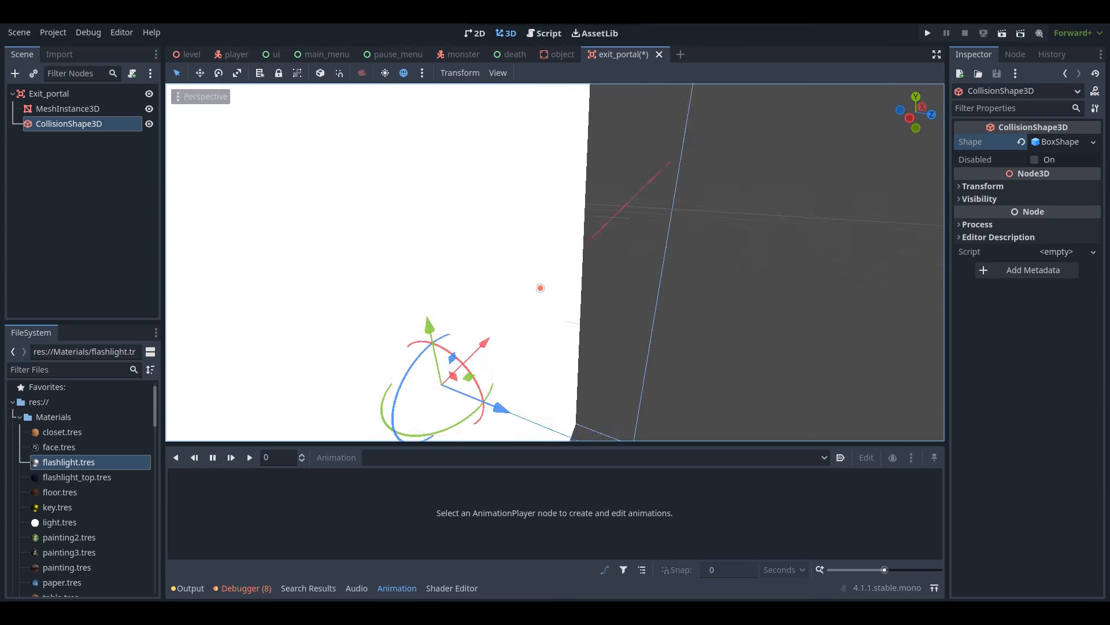
{"action": "scroll", "coordinate": [555, 260], "scroll_direction": "down", "scroll_amount": 6}
{"action": "scroll", "coordinate": [555, 260], "scroll_direction": "up", "scroll_amount": 2}
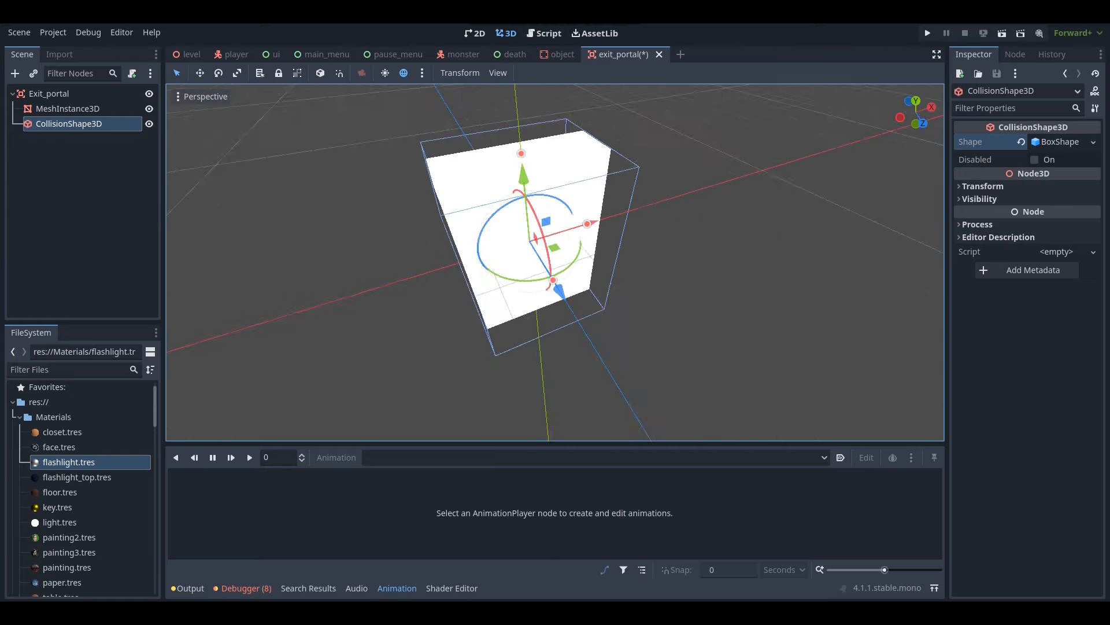
{"action": "scroll", "coordinate": [555, 260], "scroll_direction": "up", "scroll_amount": 5}
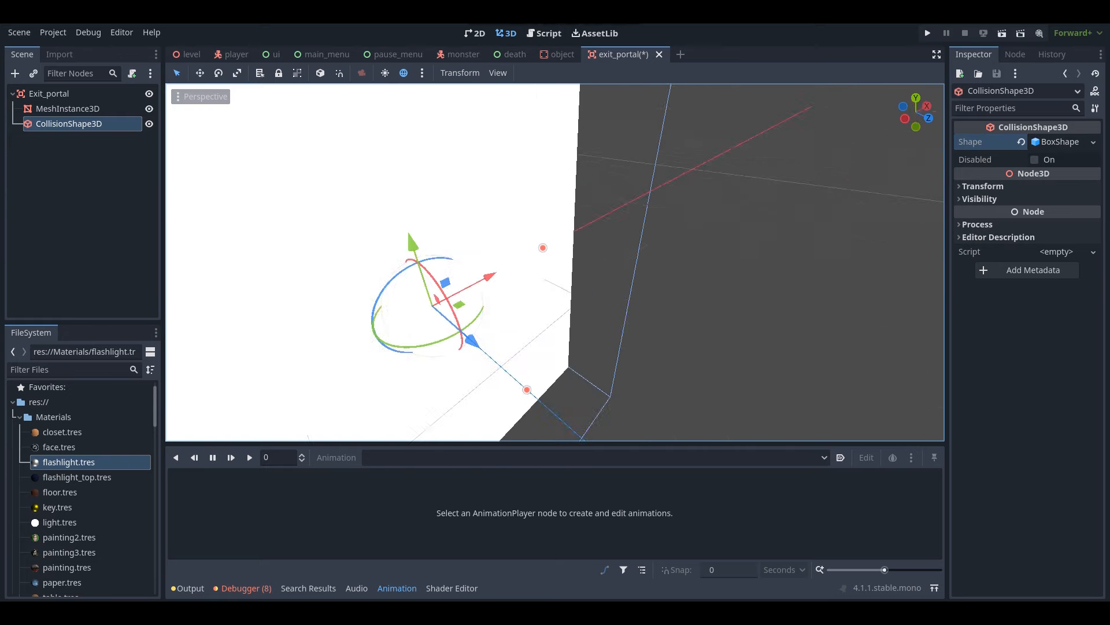
{"action": "scroll", "coordinate": [555, 261], "scroll_direction": "down", "scroll_amount": 5}
{"action": "middle_click_drag", "start_coordinate": [555, 260], "coordinate": [601, 249]}
{"action": "scroll", "coordinate": [556, 260], "scroll_direction": "down", "scroll_amount": 5}
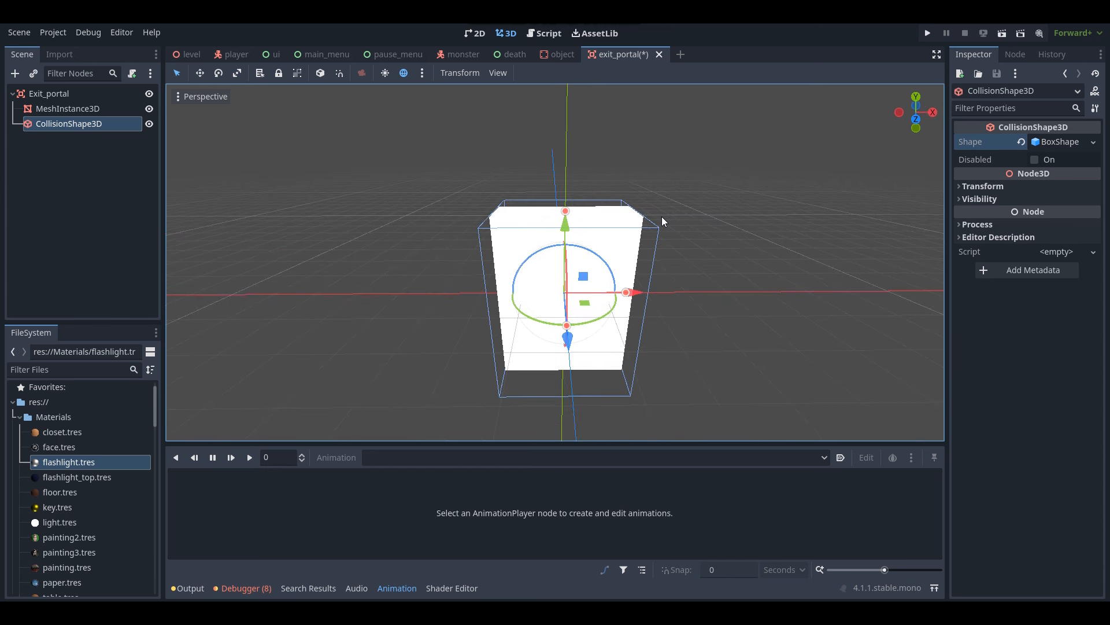
{"action": "right_click_drag", "start_coordinate": [662, 216], "coordinate": [671, 203]}
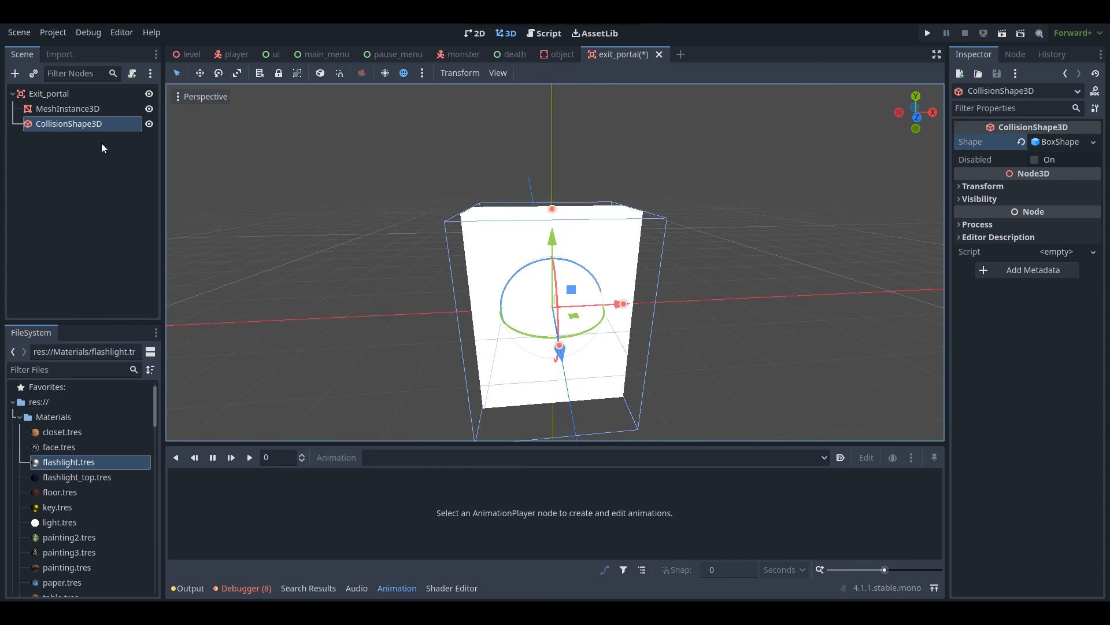
Attach a new GDScript to the Exit_portal root, stored as res://Scripts/exit_portal.gd
{"action": "left_click", "coordinate": [85, 92]}
{"action": "left_click", "coordinate": [1055, 399]}
{"action": "left_click", "coordinate": [1058, 416]}
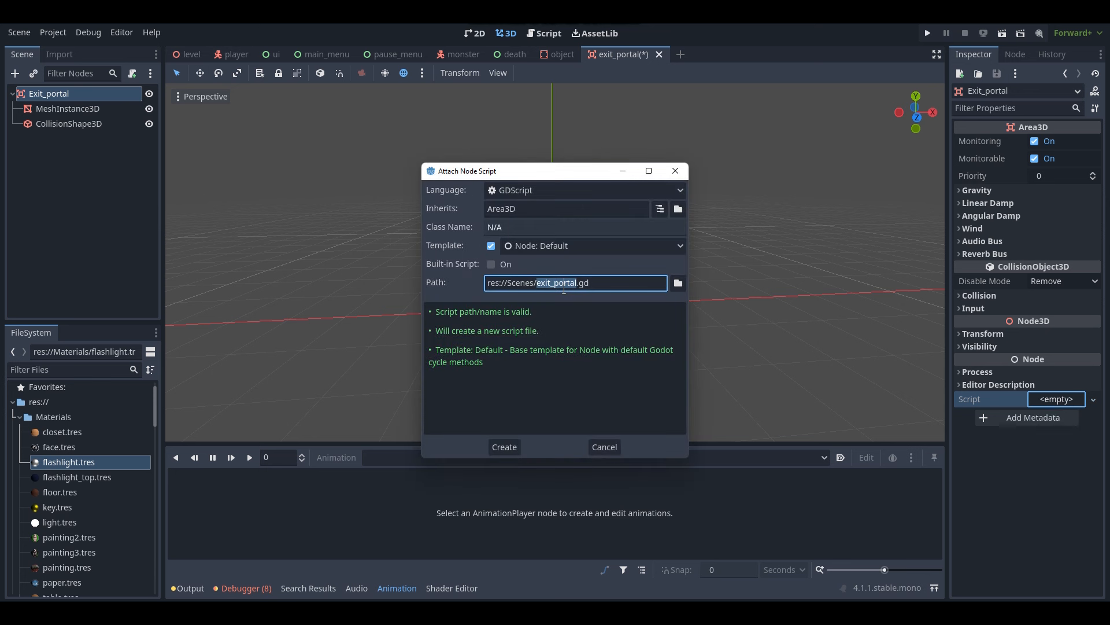
{"action": "left_click_drag", "start_coordinate": [534, 283], "coordinate": [516, 282]}
{"action": "type", "text": "ripts"}
{"action": "left_click", "coordinate": [505, 450]}
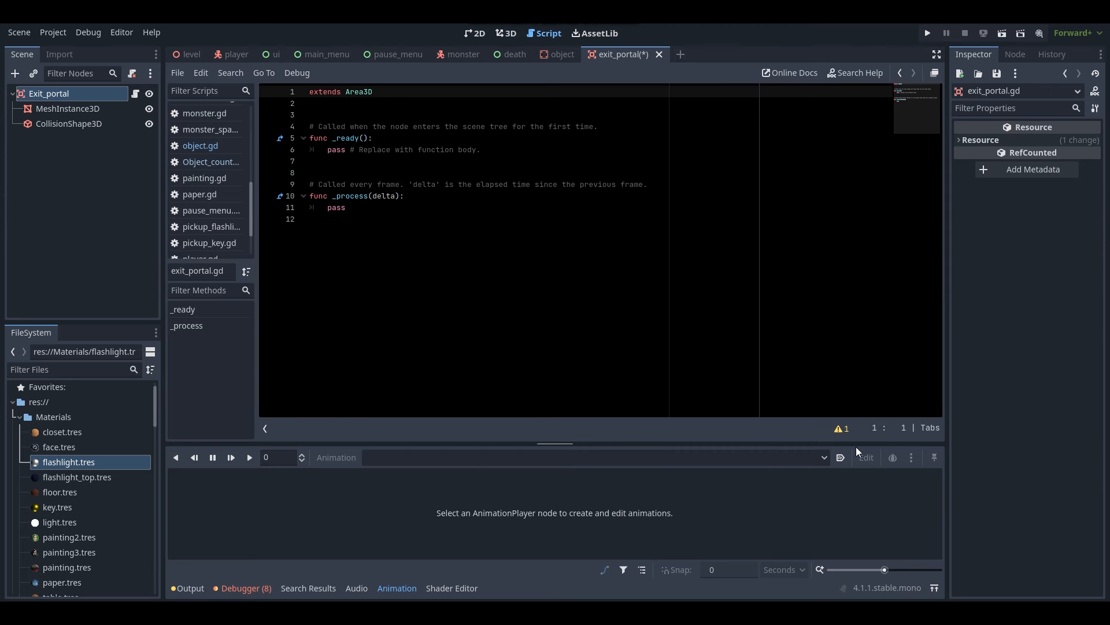
Delete the template _ready and _process functions with their comments from exit_portal.gd
{"action": "left_click_drag", "start_coordinate": [382, 208], "coordinate": [309, 120]}
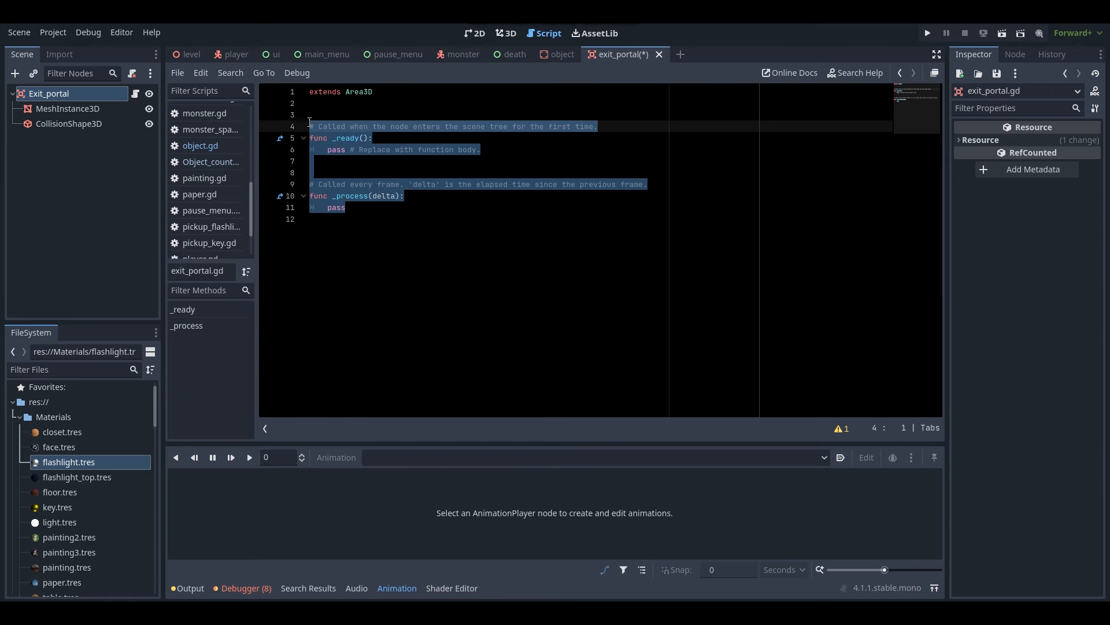
{"action": "key", "text": "BackSpace"}
{"action": "key", "text": "BackSpace"}
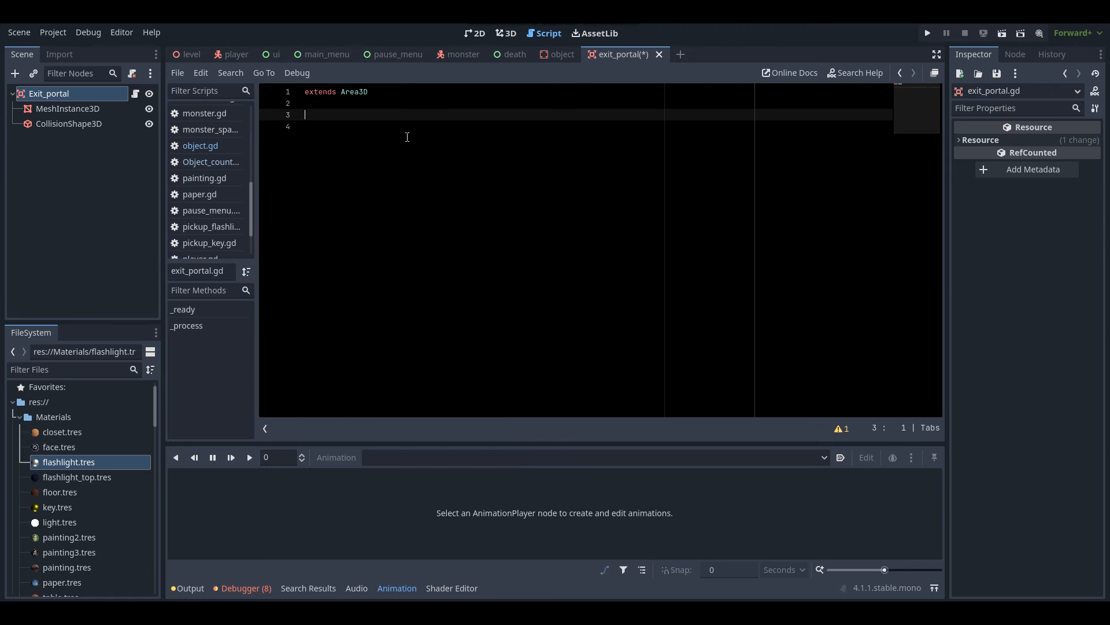
Write func enter_trigger(body): in exit_portal.gd with the condition if body.name == "Player": inside it
{"action": "type", "text": "func enter_trigger(body)"}
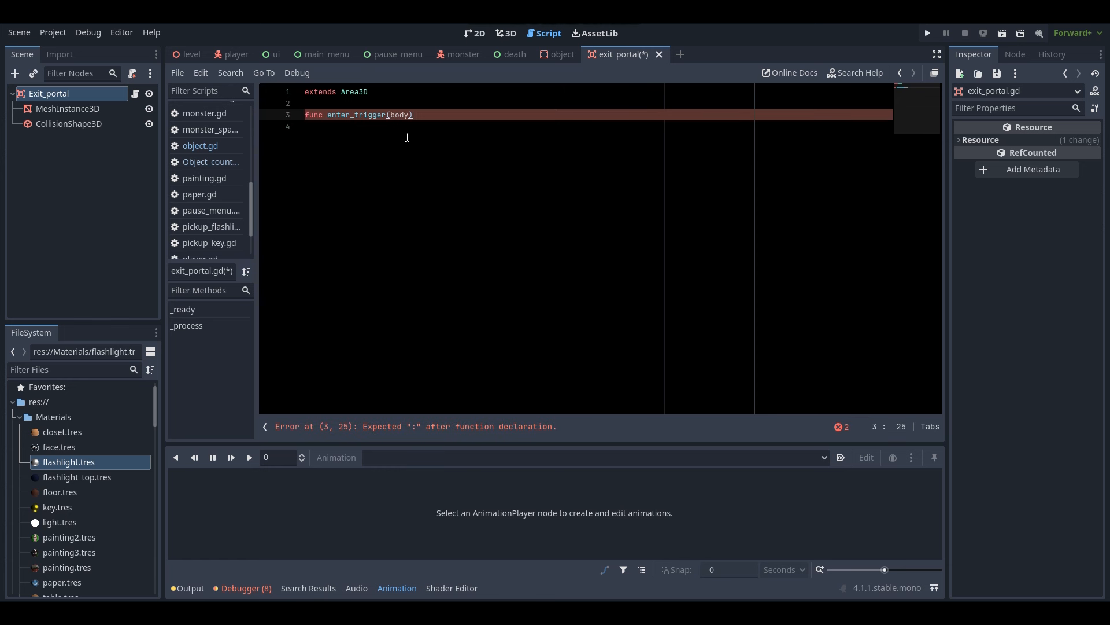
{"action": "type", "text": ":"}
{"action": "key", "text": "Return"}
{"action": "type", "text": "if body"}
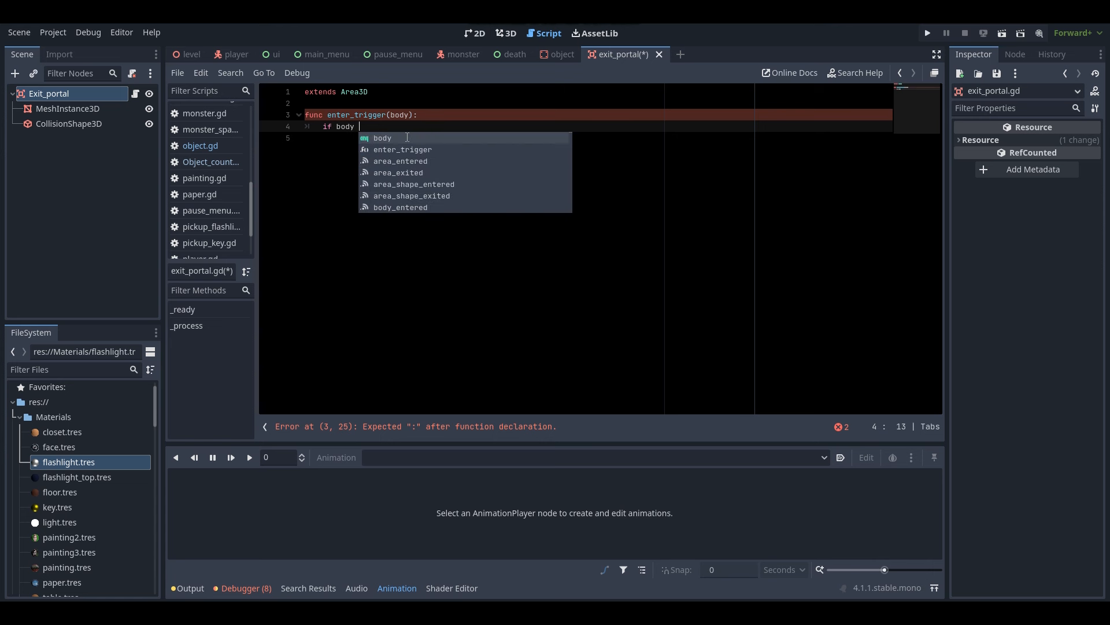
{"action": "type", "text": ".name"}
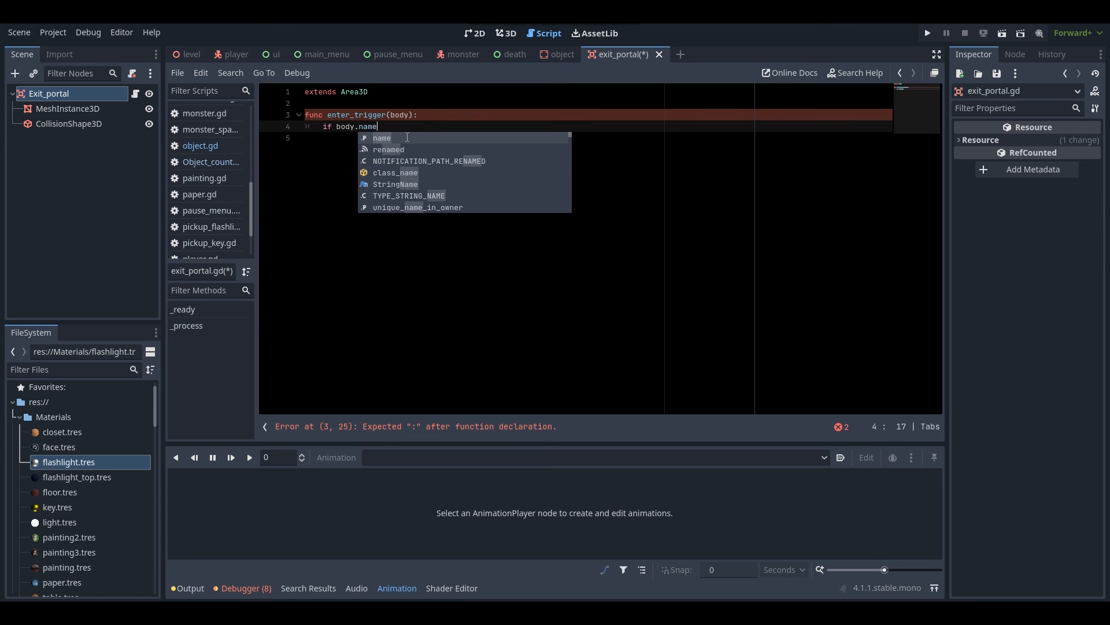
{"action": "type", "text": " == \"Player\":"}
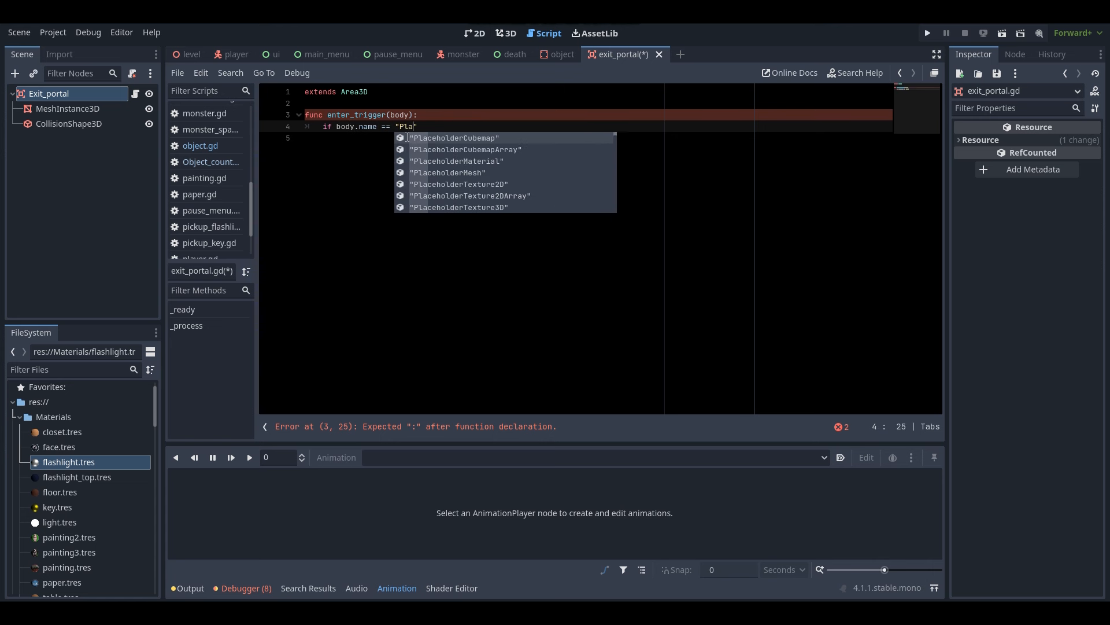
{"action": "key", "text": "Return"}
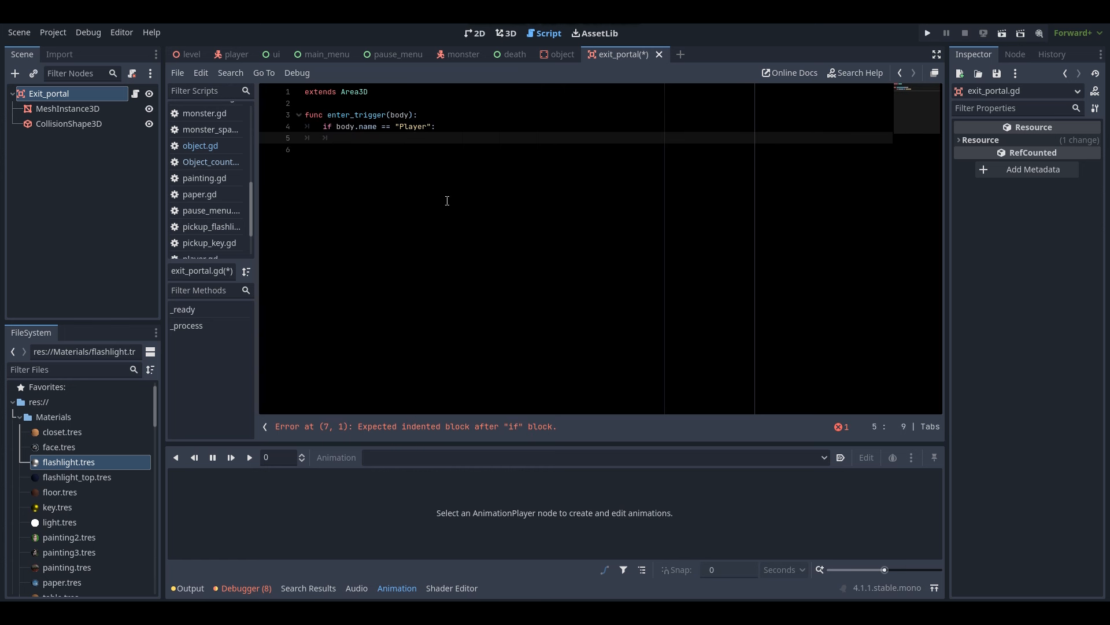
Add a get_tree().change_scene_to_file() call inside the Player check of enter_trigger
{"action": "type", "text": "get_tre"}
{"action": "key", "text": "Return"}
{"action": "type", "text": ".cha"}
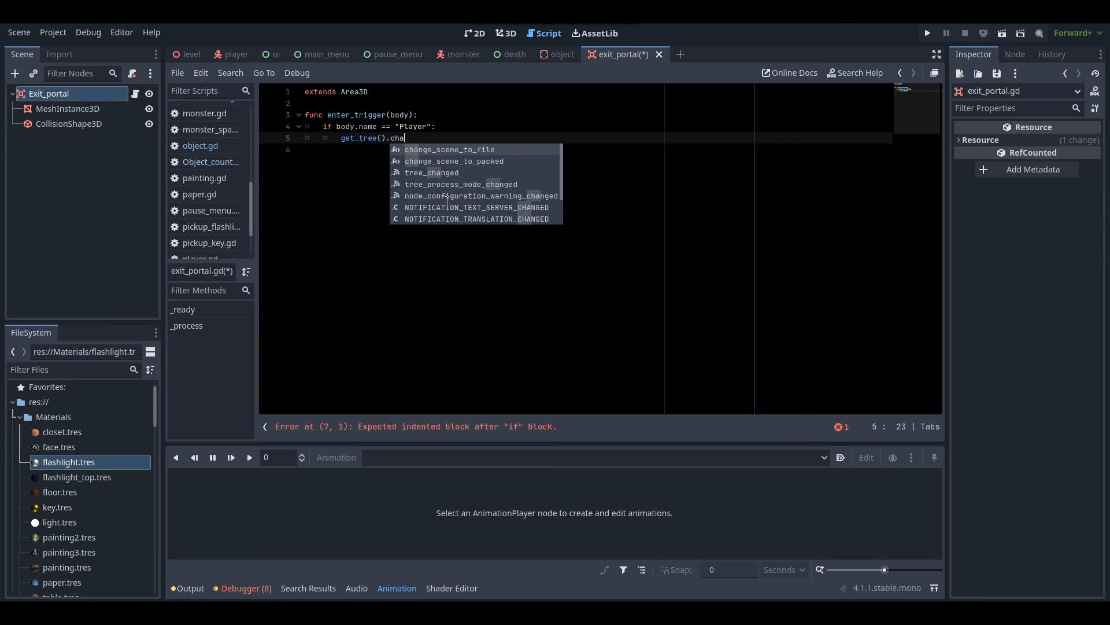
{"action": "key", "text": "Return"}
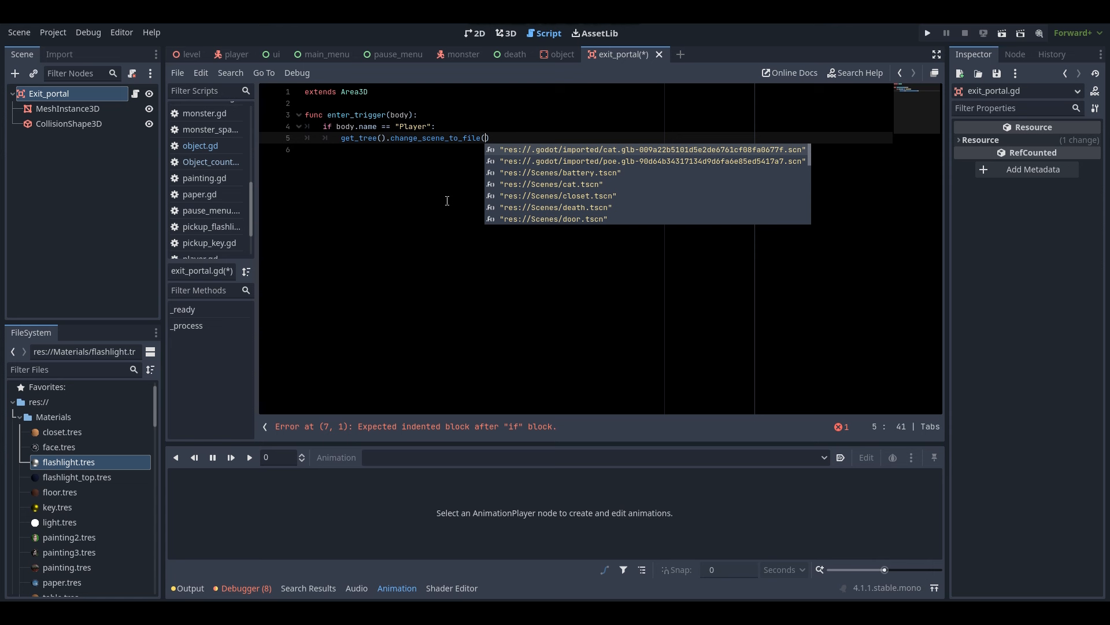
{"action": "left_click", "coordinate": [334, 105]}
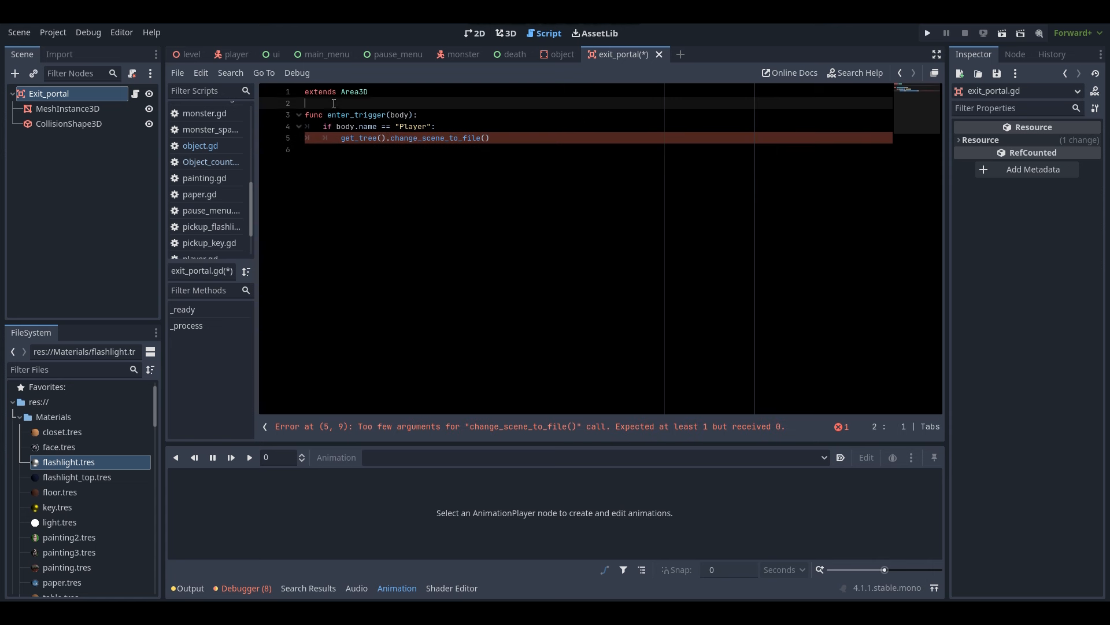
{"action": "key", "text": "Return"}
{"action": "key", "text": "Return"}
{"action": "left_click", "coordinate": [325, 110]}
{"action": "type", "text": "@ex"}
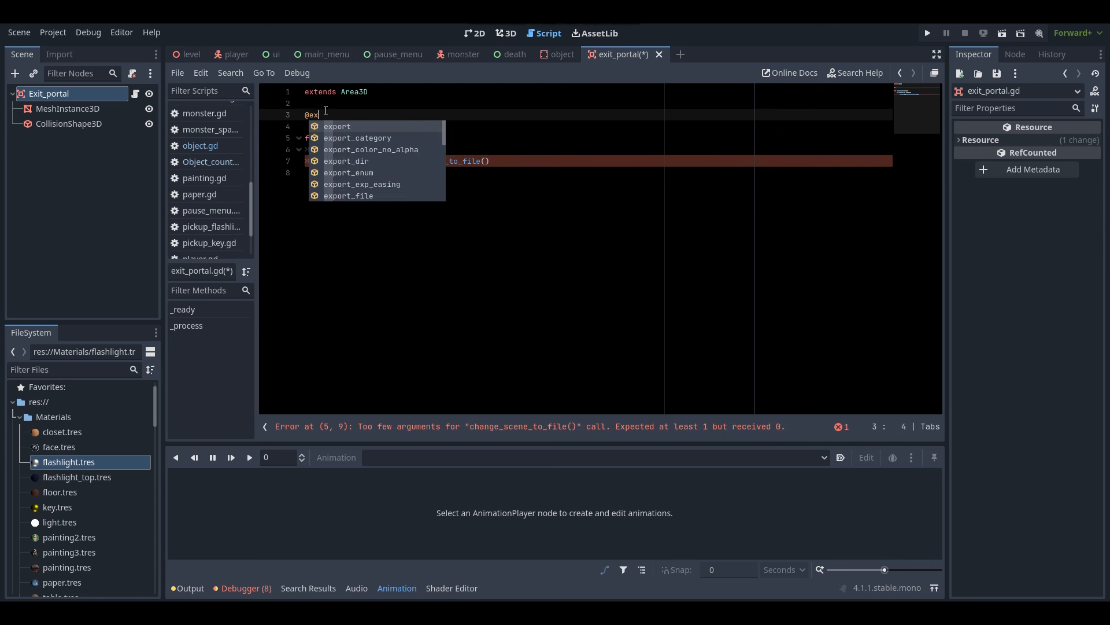
{"action": "type", "text": "port var scene_name"}
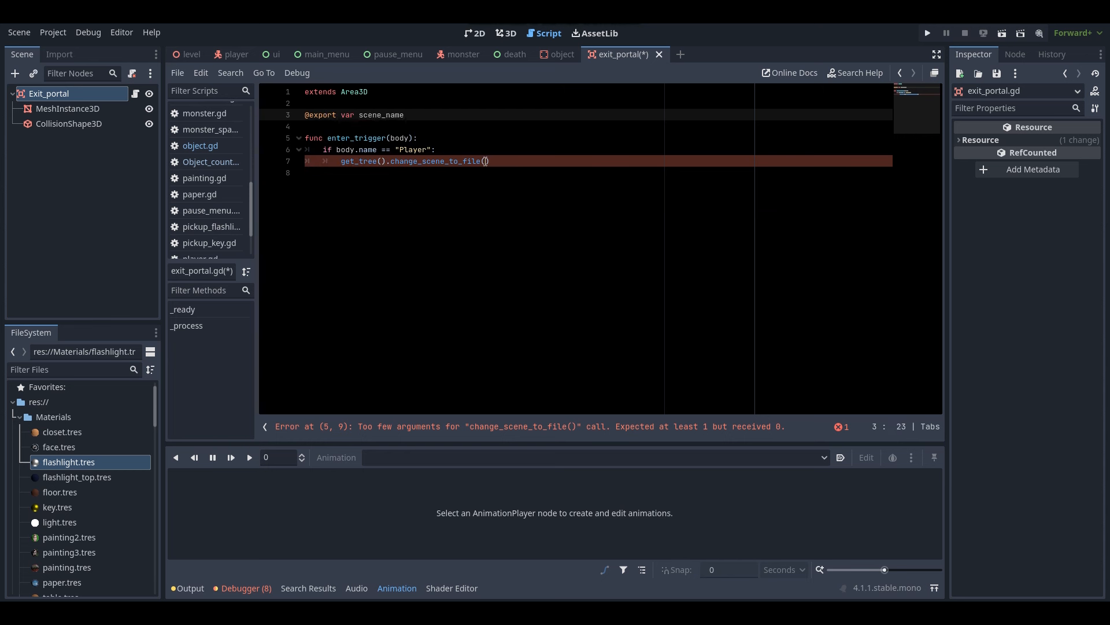
{"action": "type", "text": ": String"}
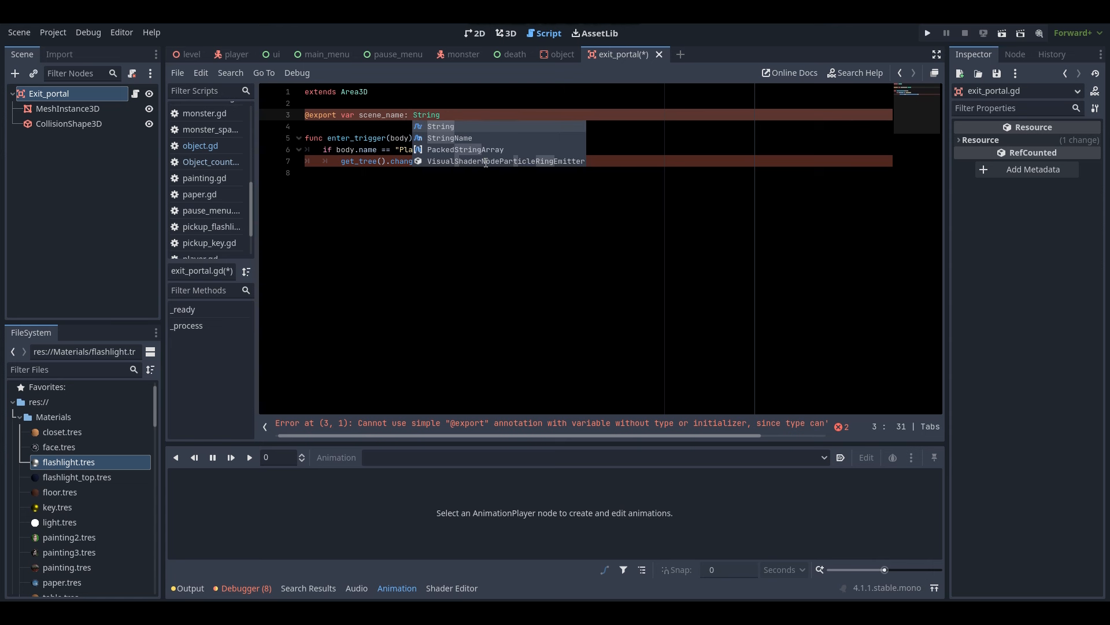
{"action": "key", "text": "Escape"}
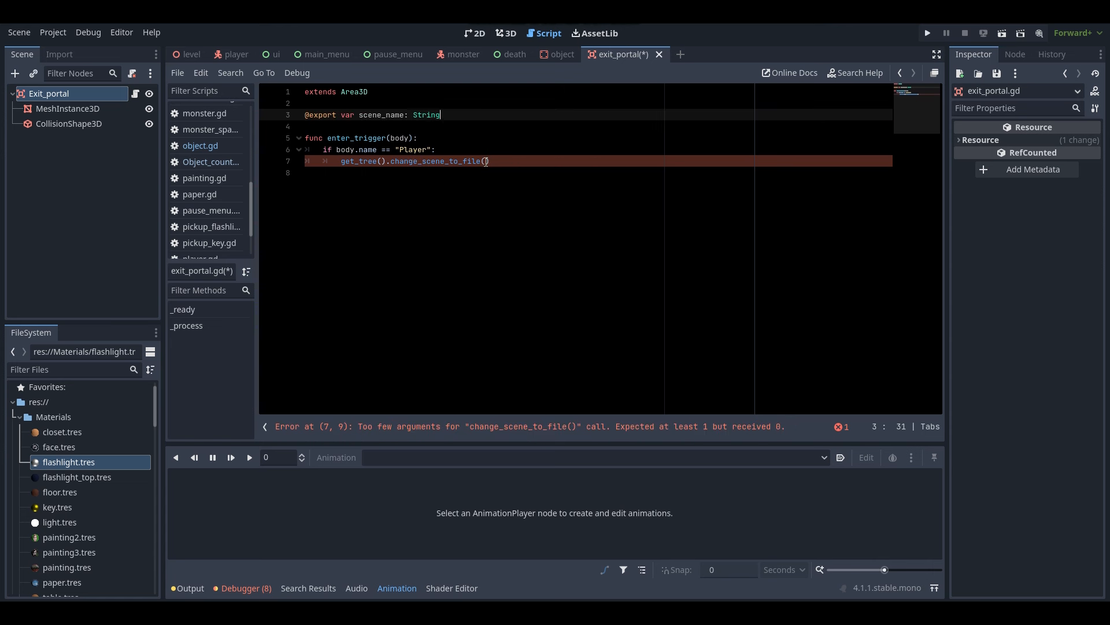
Pass "res://Scenes/" + scene_name + ".tscn" as the argument of change_scene_to_file and save the script
{"action": "left_click", "coordinate": [486, 161]}
{"action": "type", "text": "\"res:"}
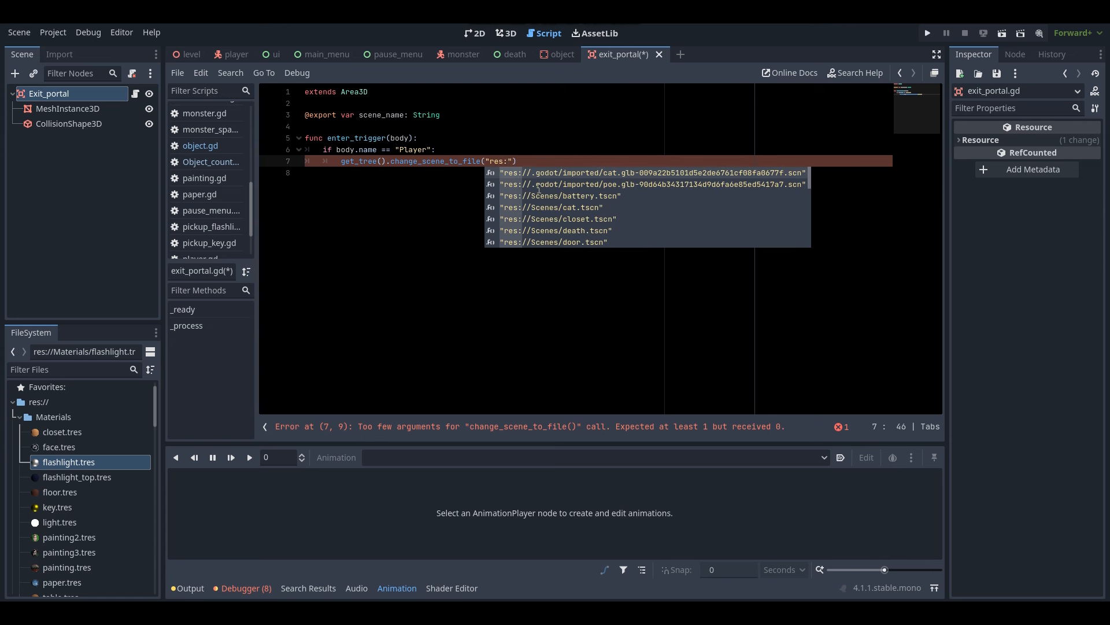
{"action": "type", "text": "//"}
{"action": "type", "text": "Scenes/"}
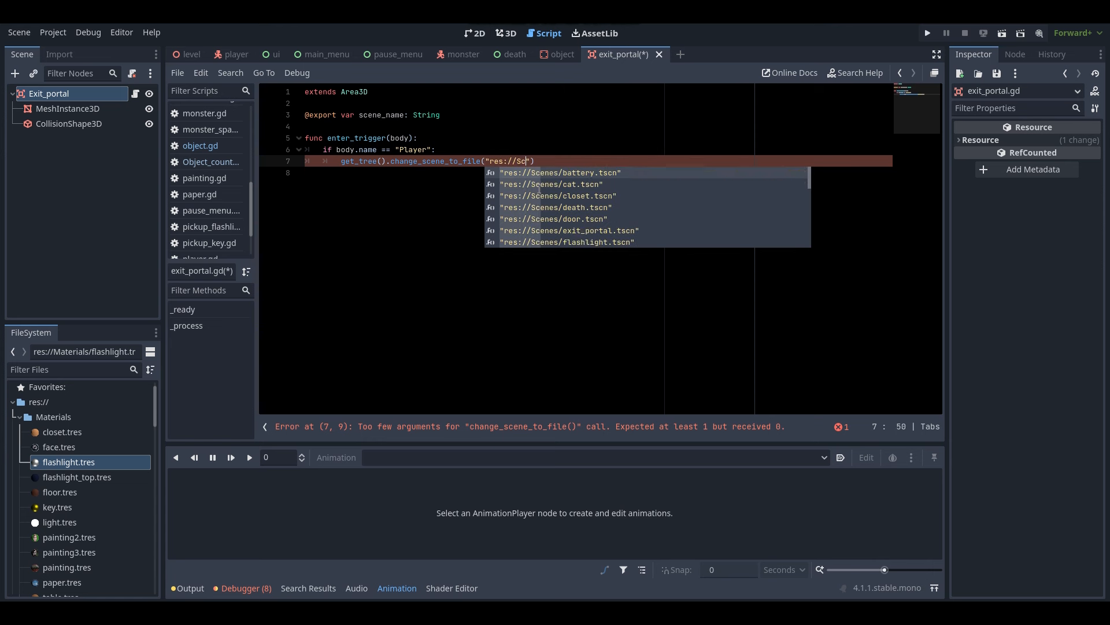
{"action": "type", "text": "\""}
{"action": "type", "text": " + sc"}
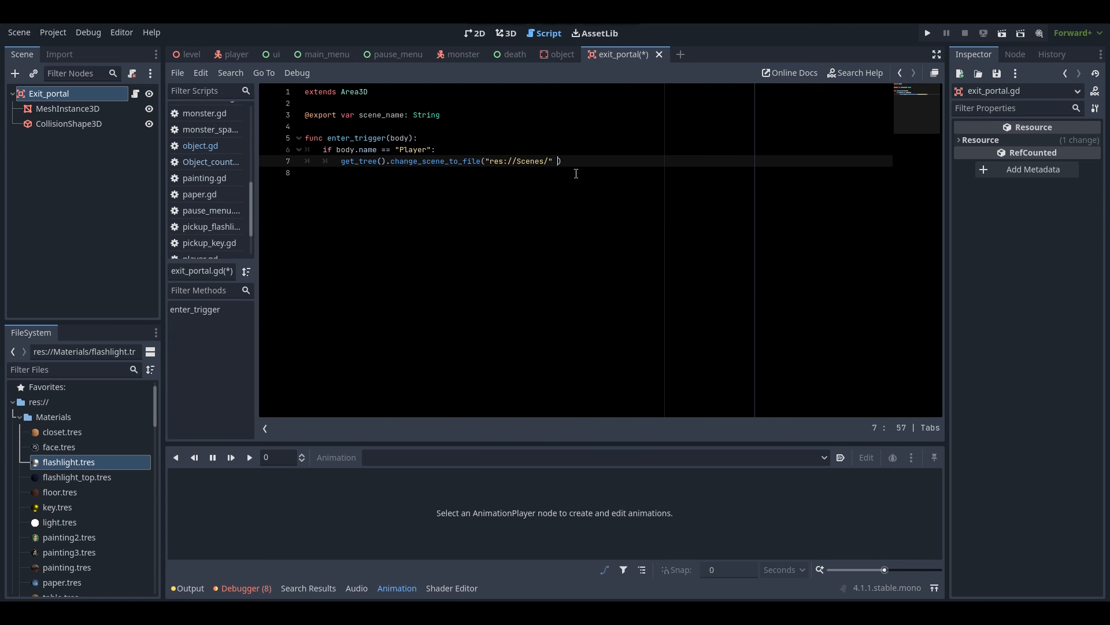
{"action": "type", "text": "ene_name"}
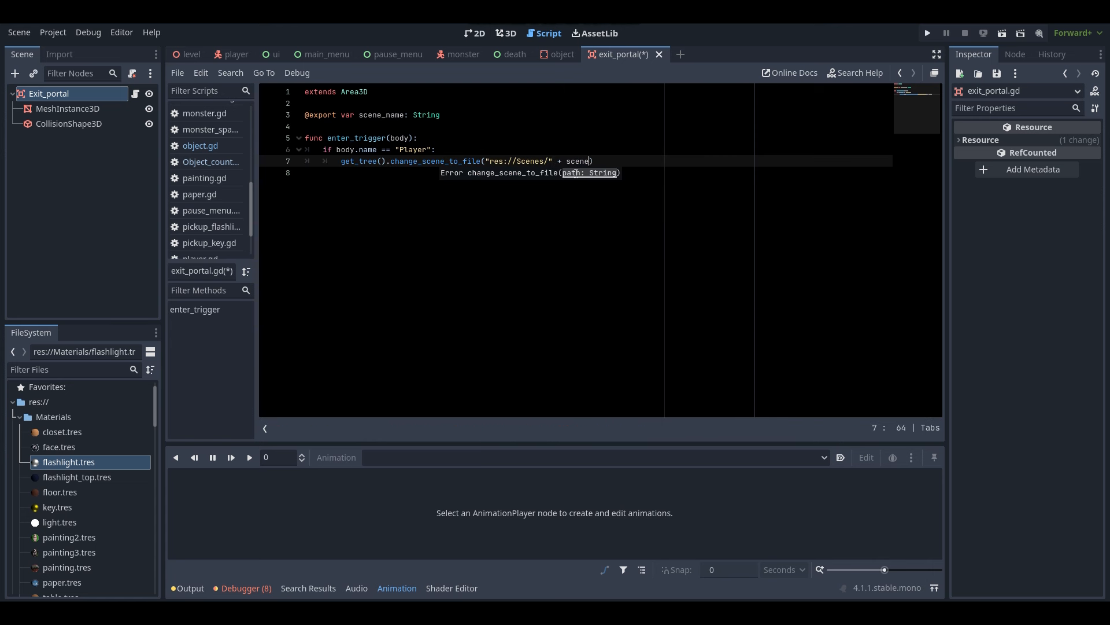
{"action": "type", "text": " + \".tscn"}
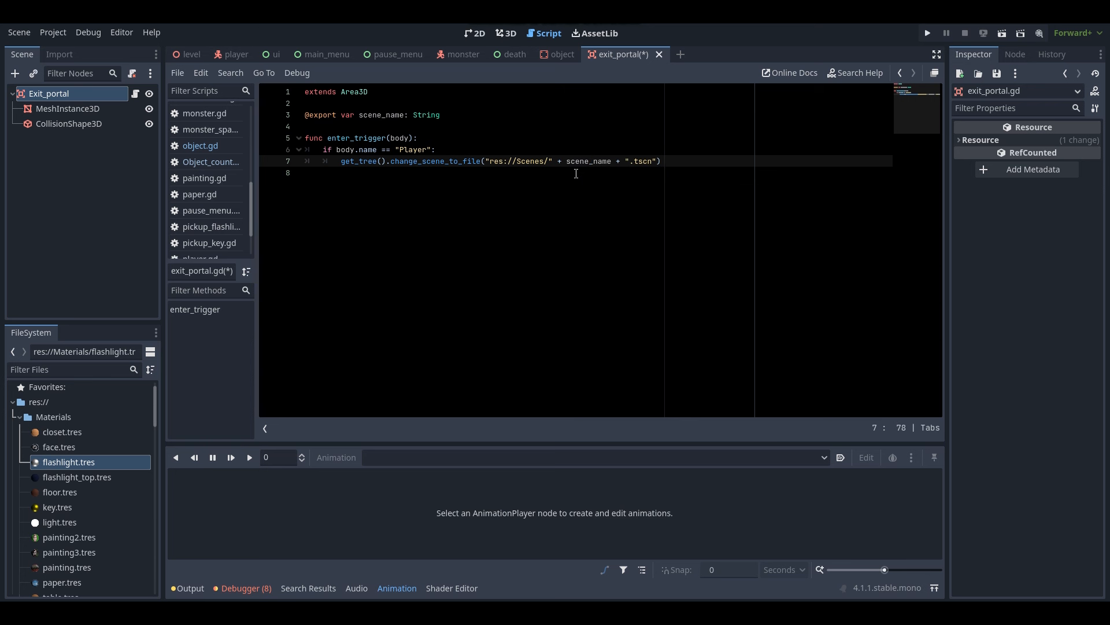
{"action": "key", "text": "ctrl+s"}
{"action": "left_click", "coordinate": [538, 163]}
Set the Exit_portal root's Scene Name property to victory and save the scene
{"action": "left_click", "coordinate": [72, 94]}
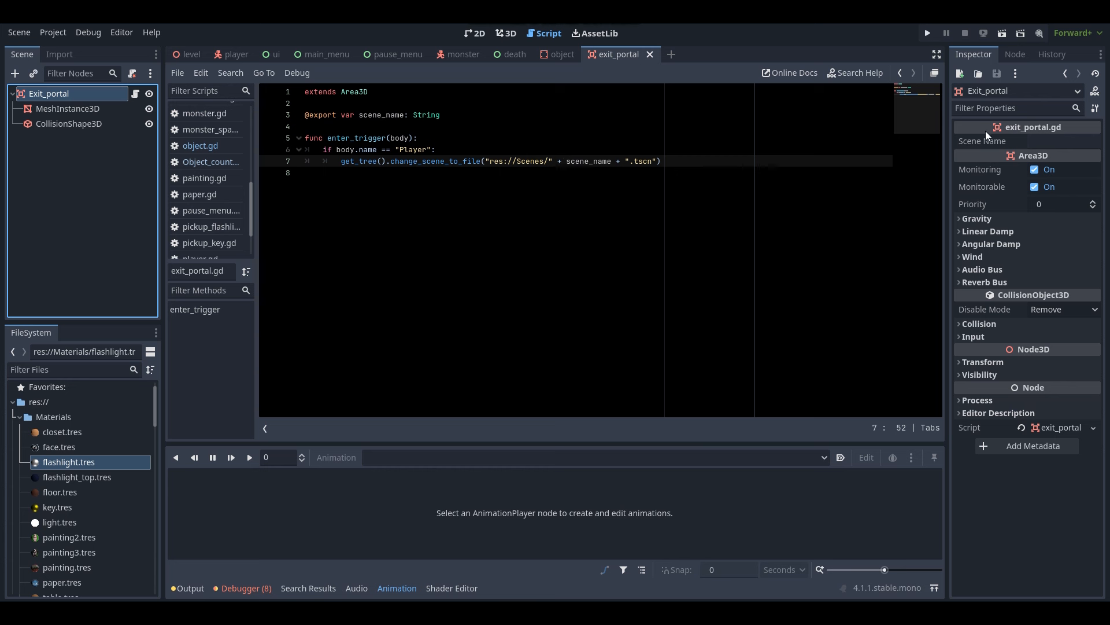
{"action": "left_click", "coordinate": [1046, 142]}
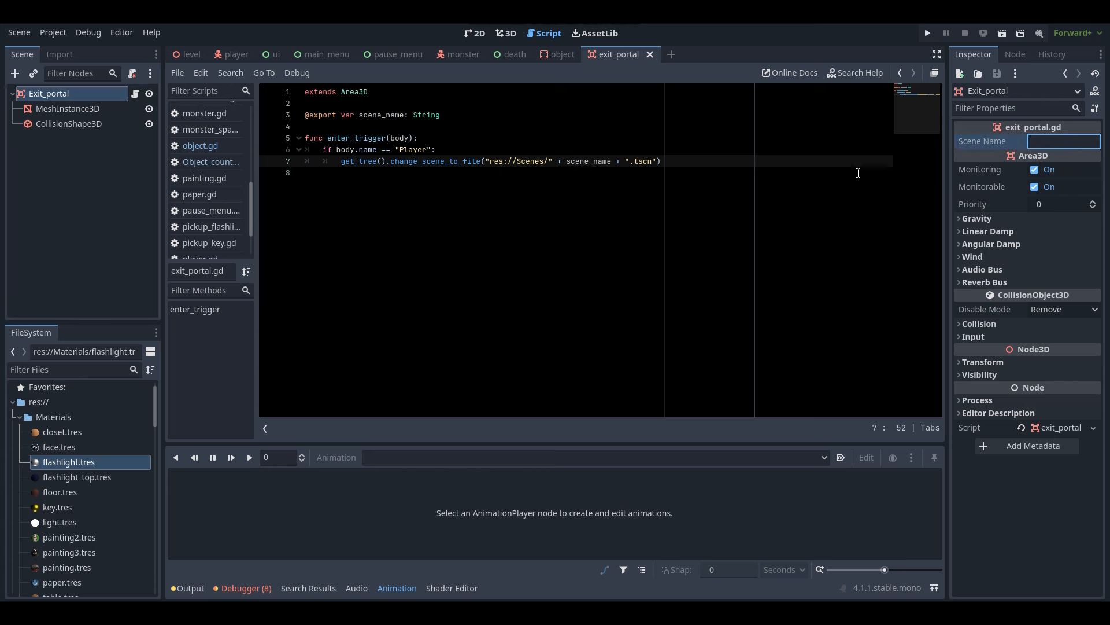
{"action": "type", "text": "victory"}
{"action": "key", "text": "ctrl+s"}
Create a new user interface scene with its root renamed Victory and save it as victory.tscn in res://Scenes
{"action": "left_click", "coordinate": [671, 54]}
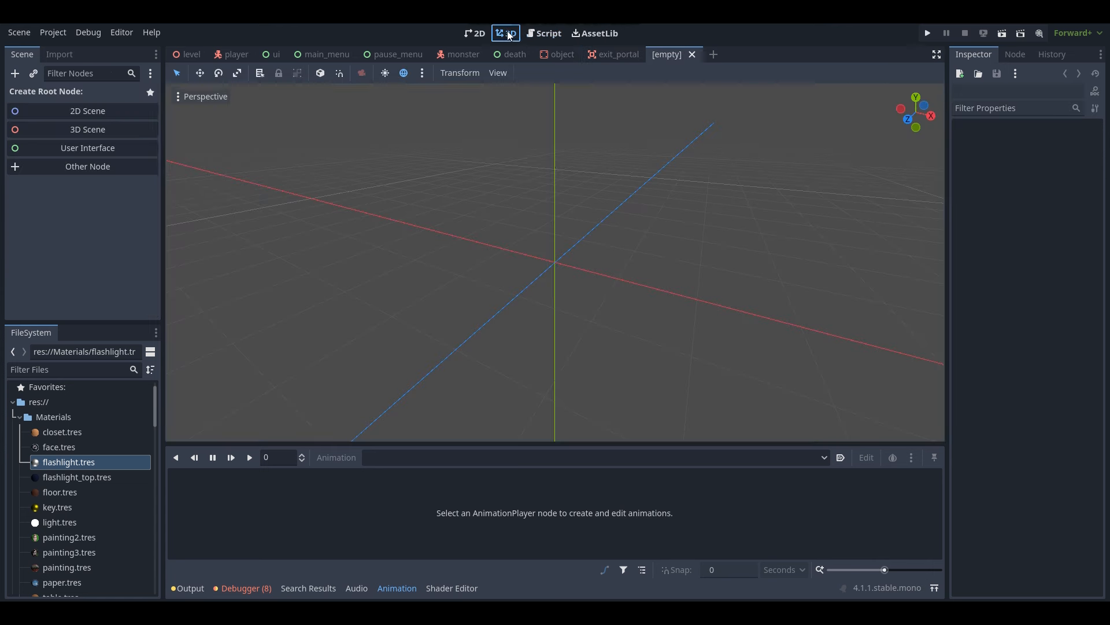
{"action": "left_click", "coordinate": [140, 151]}
{"action": "double_click", "coordinate": [82, 93]}
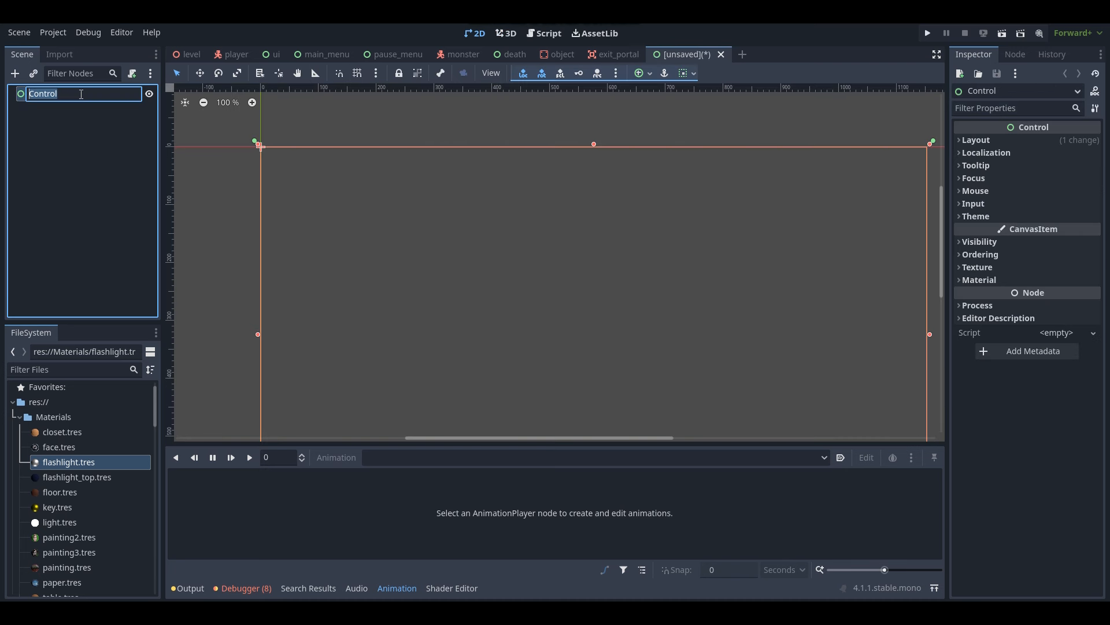
{"action": "type", "text": "Victory"}
{"action": "key", "text": "Return"}
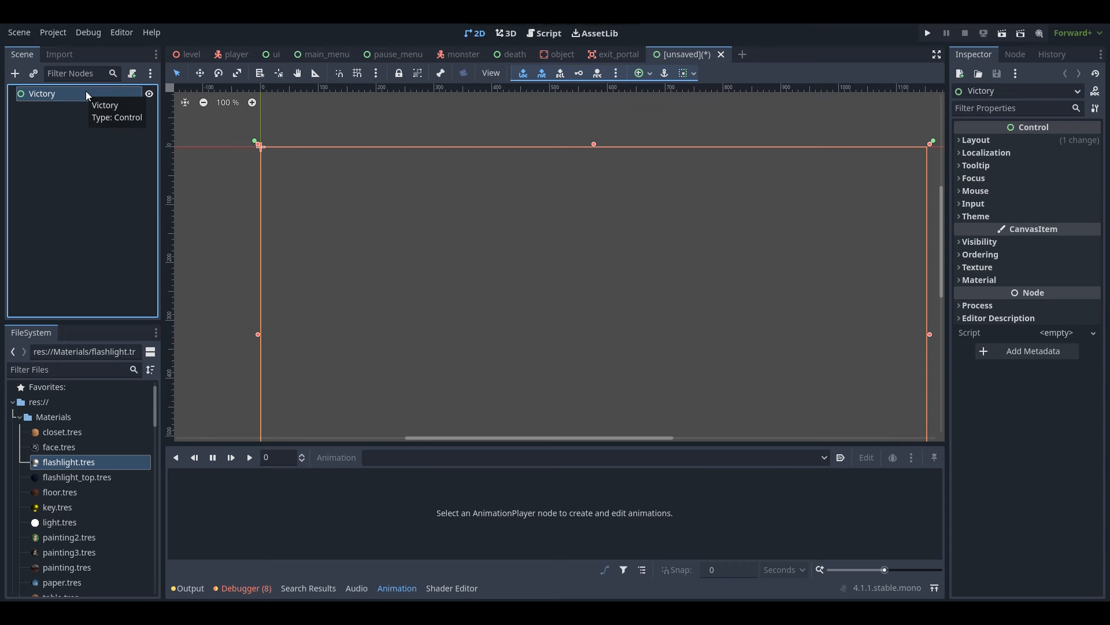
{"action": "key", "text": "ctrl+s"}
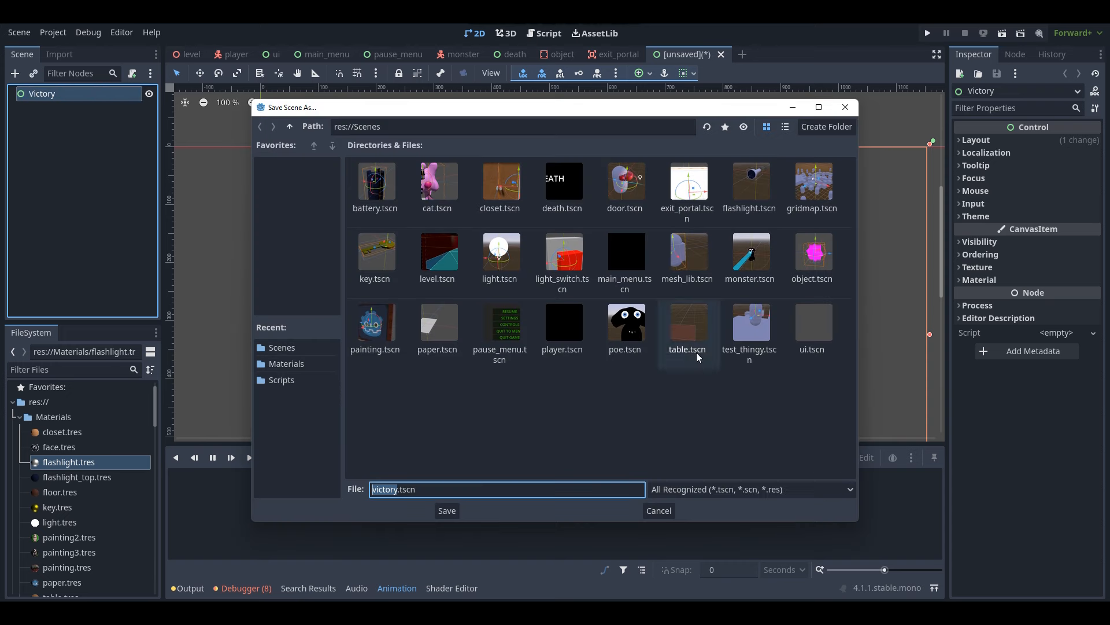
{"action": "left_click", "coordinate": [447, 510]}
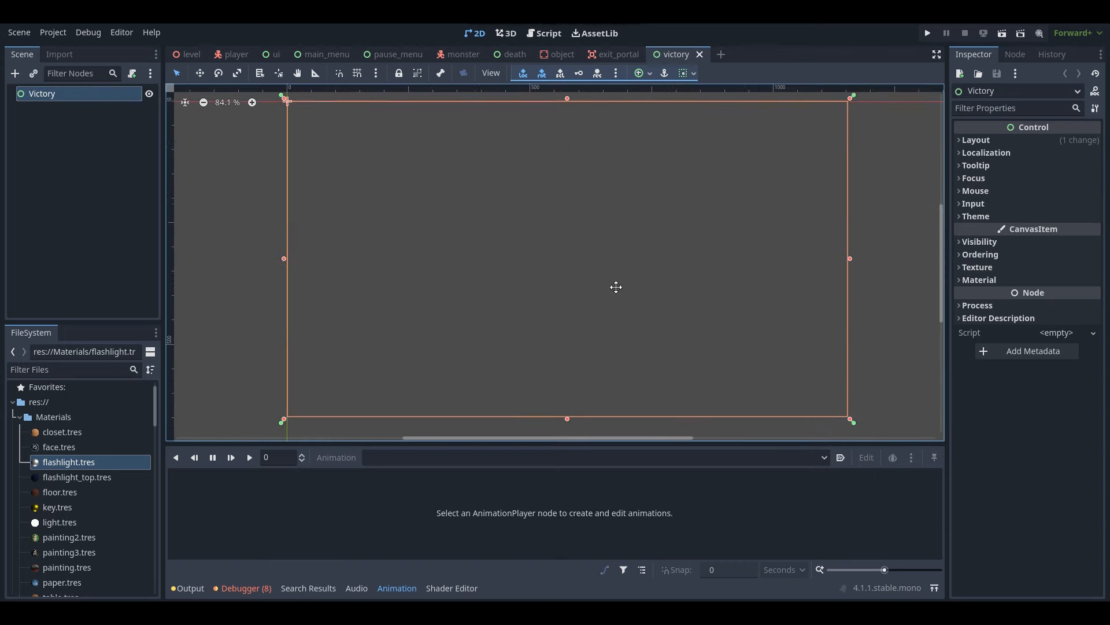
Add a ColorRect child to Victory and stretch it over the whole screen frame
{"action": "right_click", "coordinate": [57, 94]}
{"action": "left_click", "coordinate": [93, 104]}
{"action": "type", "text": "col"}
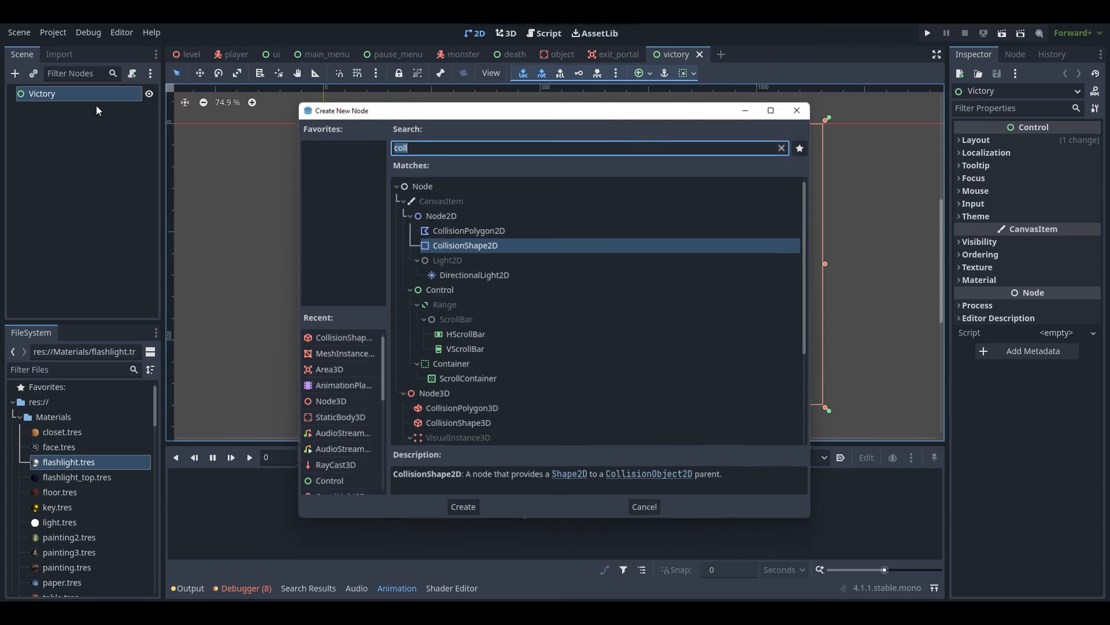
{"action": "type", "text": "or"}
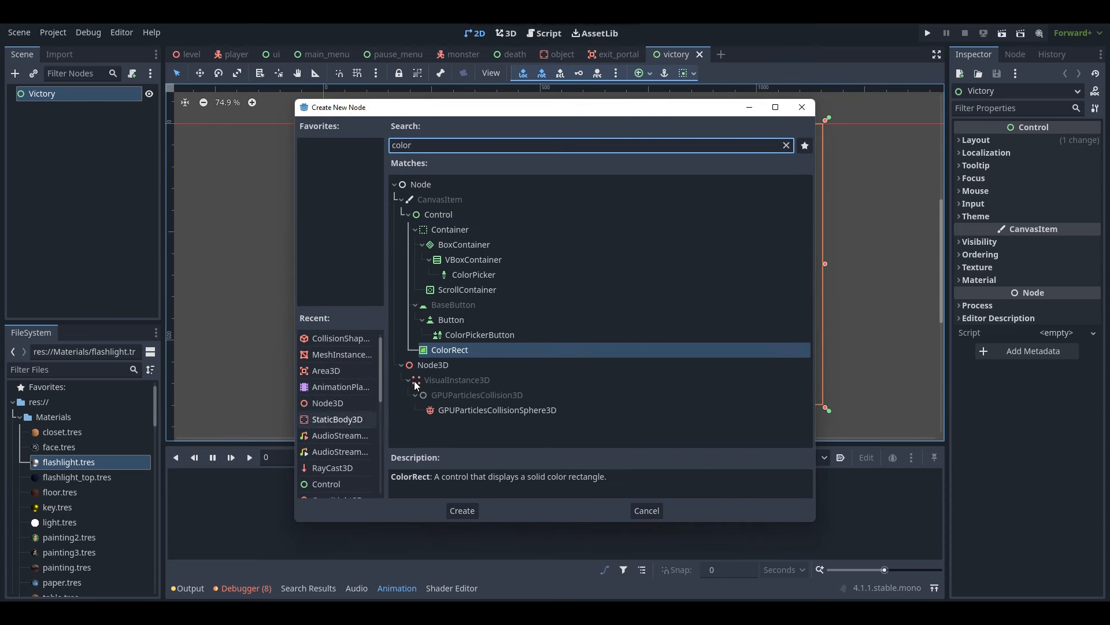
{"action": "key", "text": "Return"}
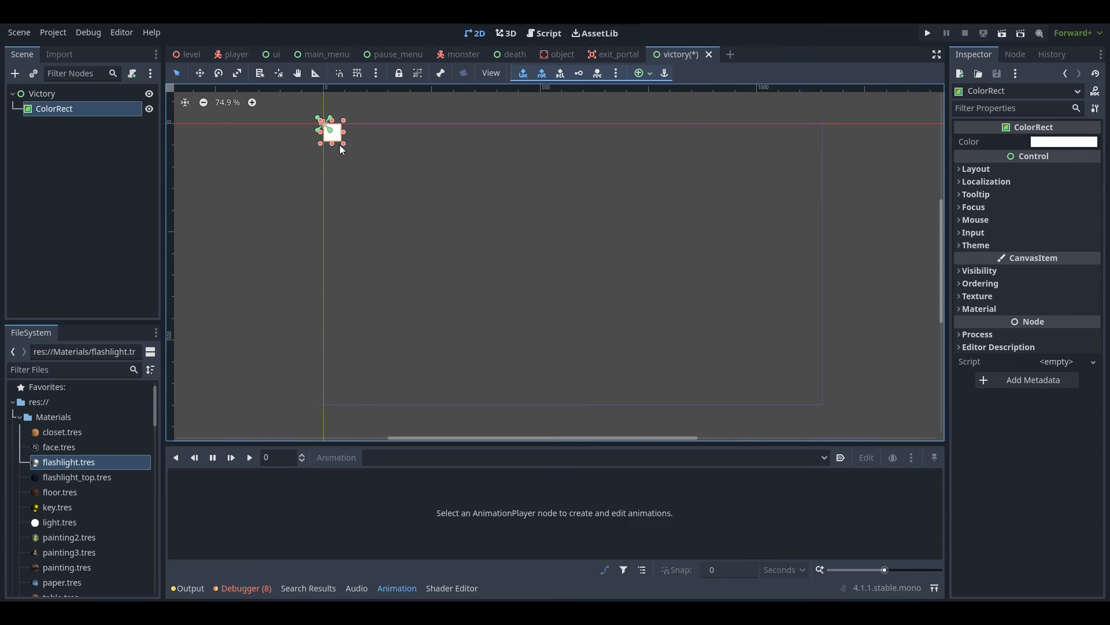
{"action": "left_click_drag", "start_coordinate": [343, 143], "coordinate": [827, 409]}
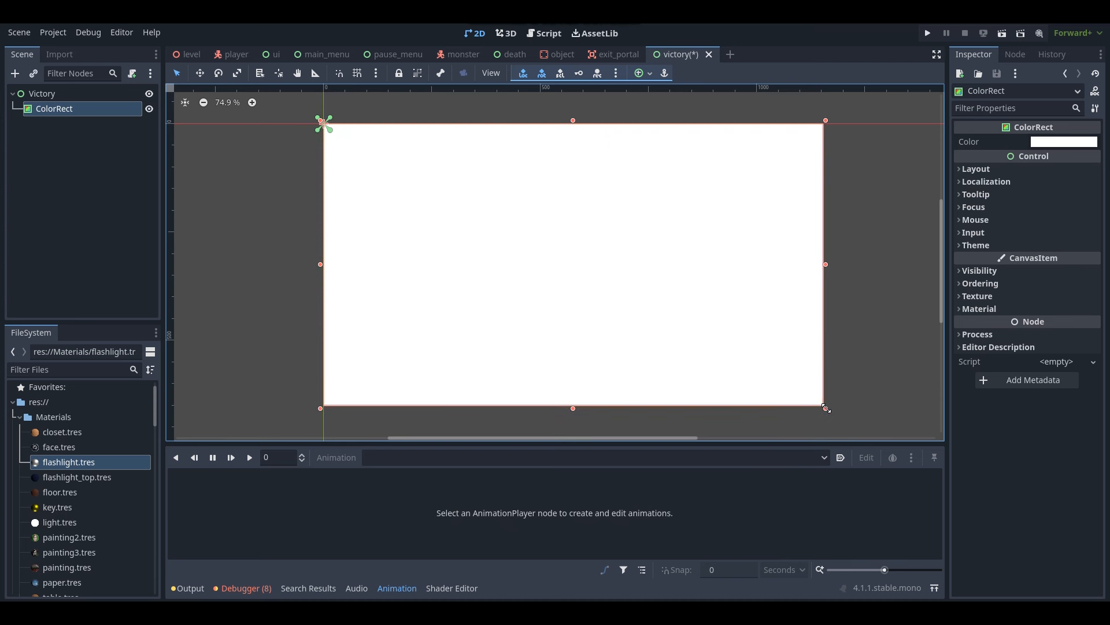
Set the ColorRect's color to black (000000) and save the victory scene
{"action": "left_click", "coordinate": [1064, 142]}
{"action": "left_click_drag", "start_coordinate": [1098, 229], "coordinate": [1096, 305]}
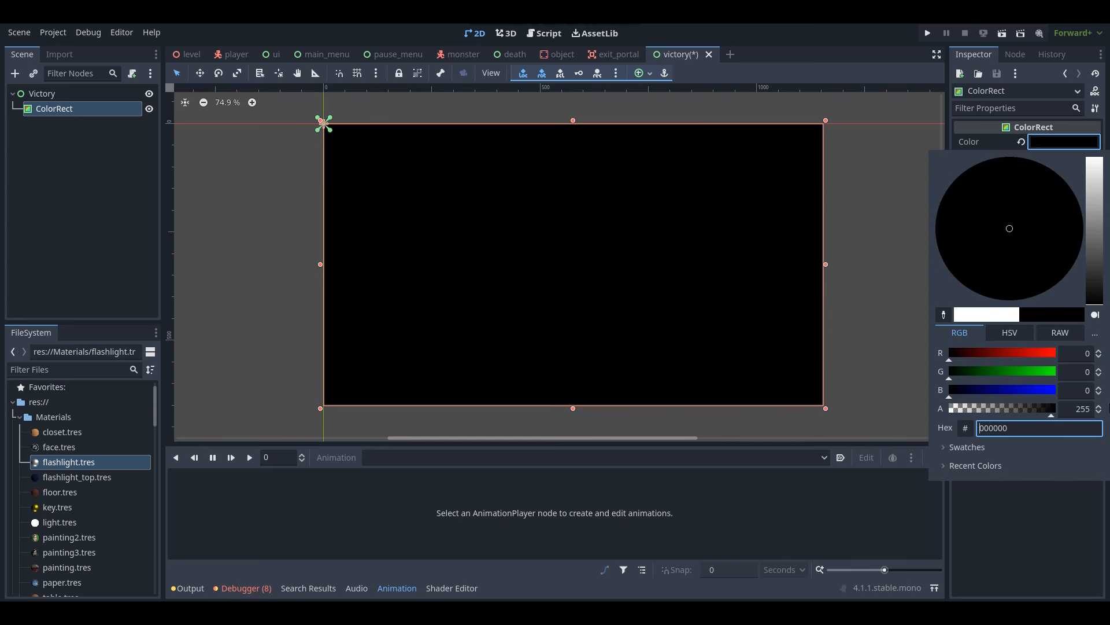
{"action": "left_click", "coordinate": [901, 325]}
{"action": "left_click", "coordinate": [876, 333]}
{"action": "key", "text": "ctrl+s"}
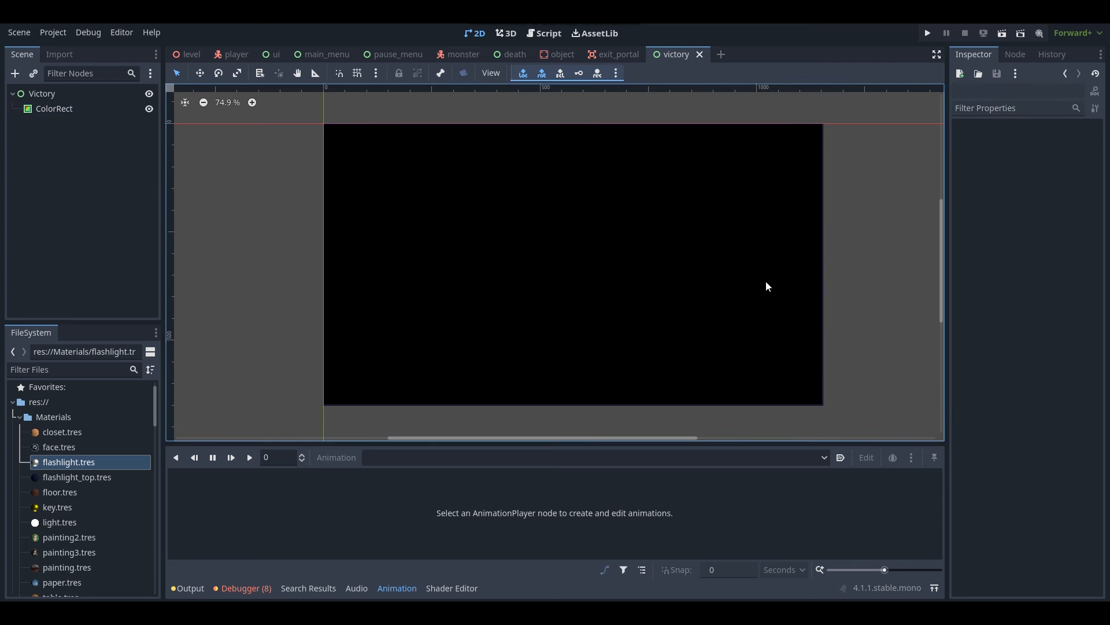
Rename the ColorRect node as bg and save the scene
{"action": "left_click", "coordinate": [67, 110]}
{"action": "left_click", "coordinate": [68, 108]}
{"action": "type", "text": "bg"}
{"action": "key", "text": "Return"}
{"action": "key", "text": "ctrl+s"}
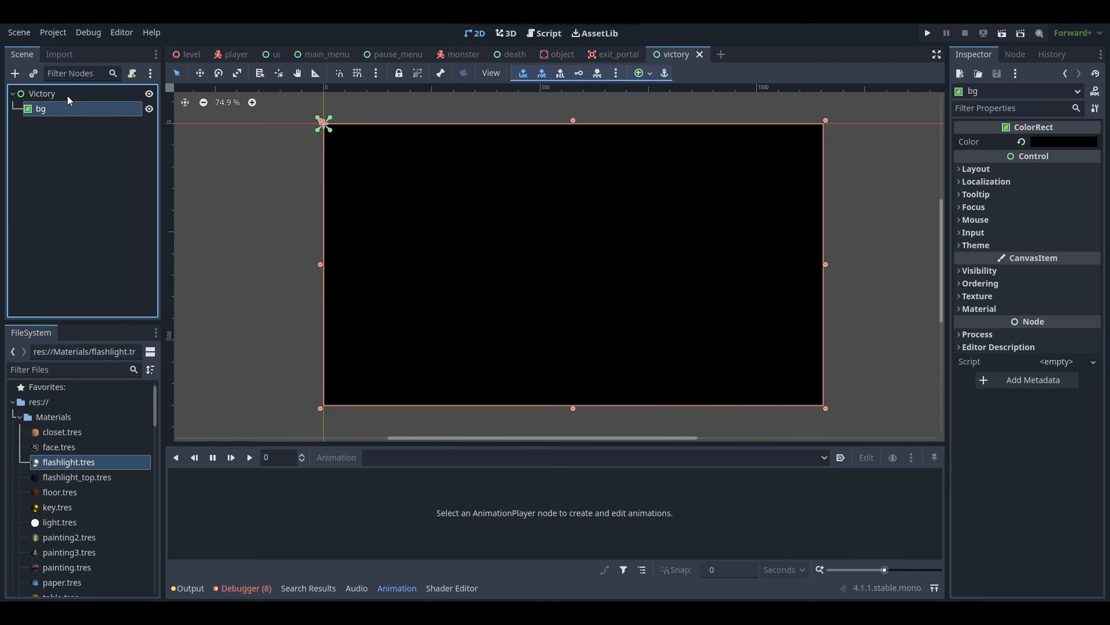
Add a RichTextLabel child to Victory and enlarge it to about two thirds of the screen's width and half its height
{"action": "left_click", "coordinate": [67, 95]}
{"action": "right_click", "coordinate": [67, 96]}
{"action": "left_click", "coordinate": [92, 107]}
{"action": "type", "text": "rich"}
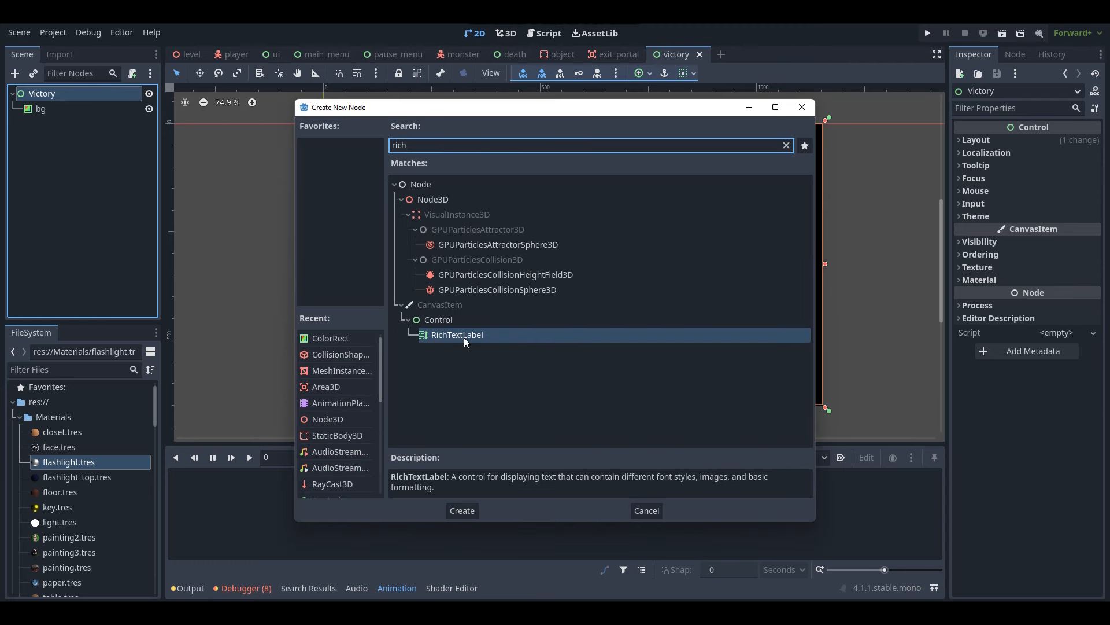
{"action": "double_click", "coordinate": [462, 339]}
{"action": "left_click_drag", "start_coordinate": [344, 143], "coordinate": [663, 266]}
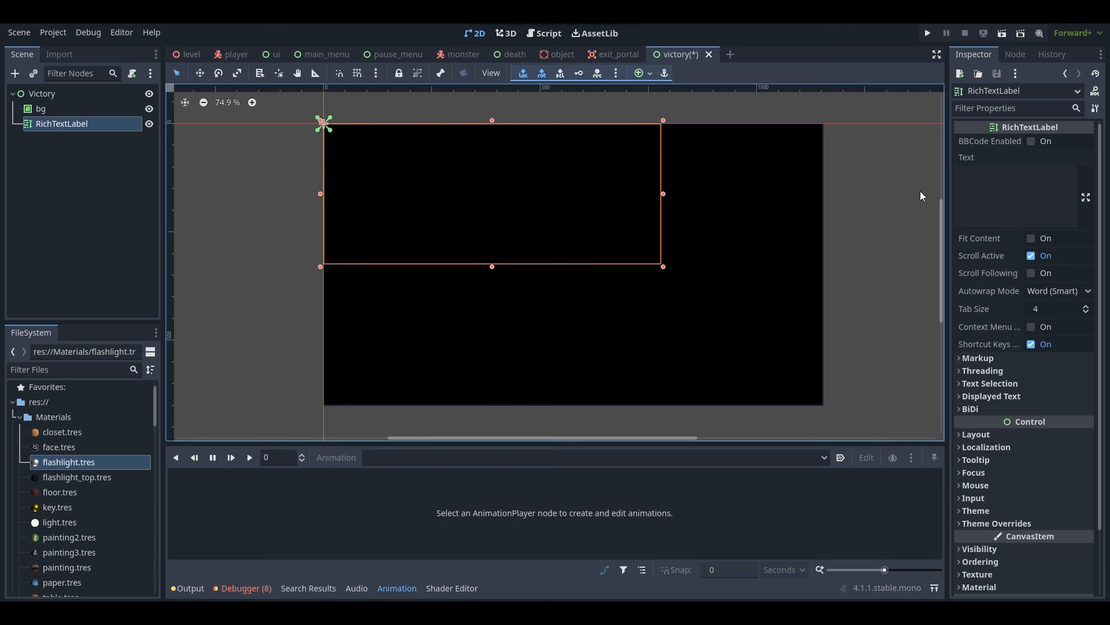
Set the RichTextLabel's text to YOU SURVIVED! and override its normal font size with 80 px
{"action": "left_click", "coordinate": [974, 189]}
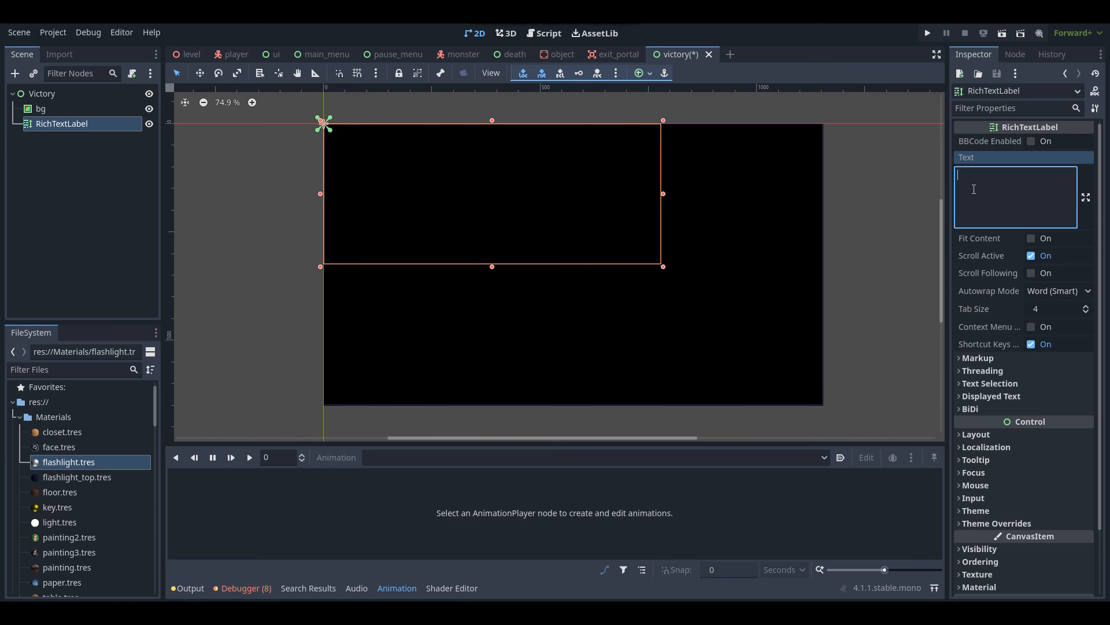
{"action": "type", "text": "YOU SURVIVED!"}
{"action": "scroll", "coordinate": [1058, 341], "scroll_direction": "down", "scroll_amount": 2}
{"action": "left_click", "coordinate": [1008, 449]}
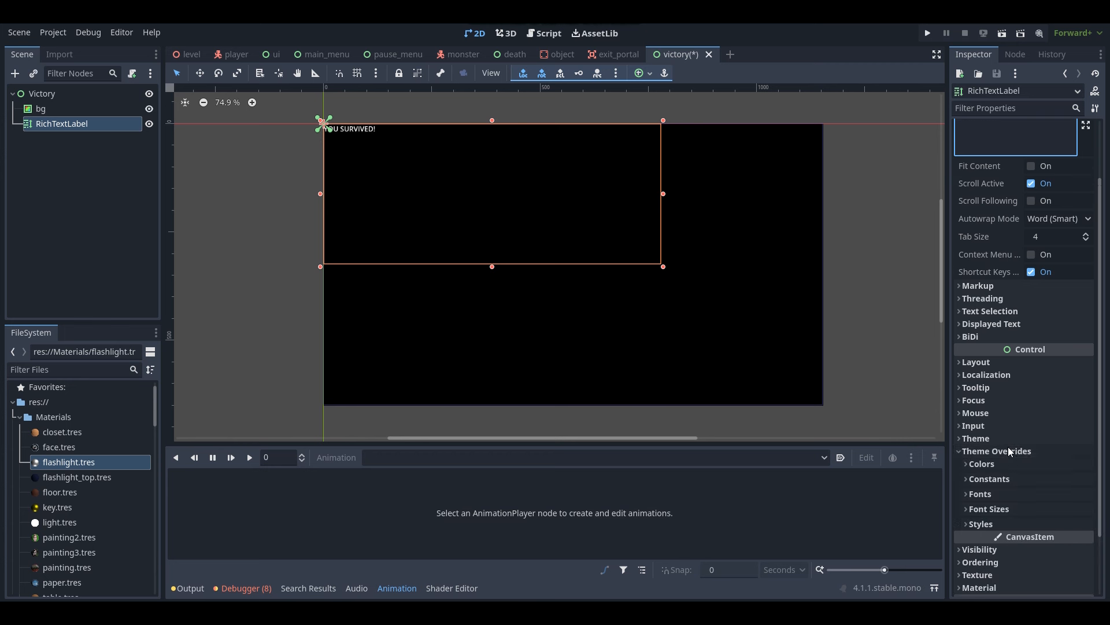
{"action": "left_click", "coordinate": [994, 508]}
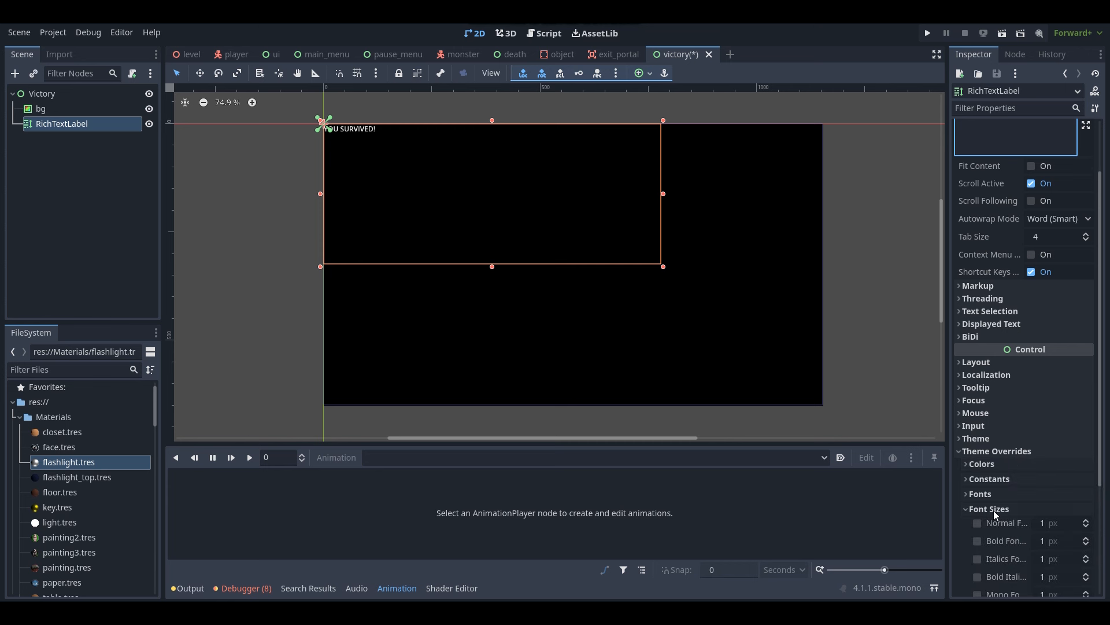
{"action": "left_click", "coordinate": [1048, 523]}
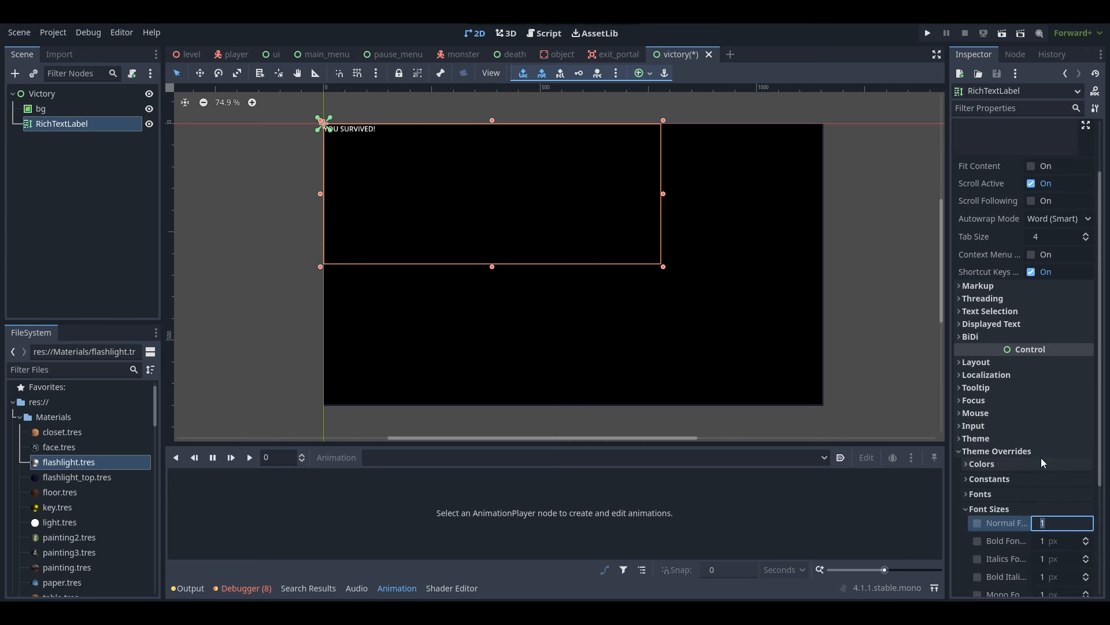
{"action": "type", "text": "6P"}
{"action": "key", "text": "BackSpace"}
{"action": "type", "text": "0"}
{"action": "key", "text": "Return"}
{"action": "left_click", "coordinate": [1048, 518]}
{"action": "type", "text": "80"}
{"action": "key", "text": "Return"}
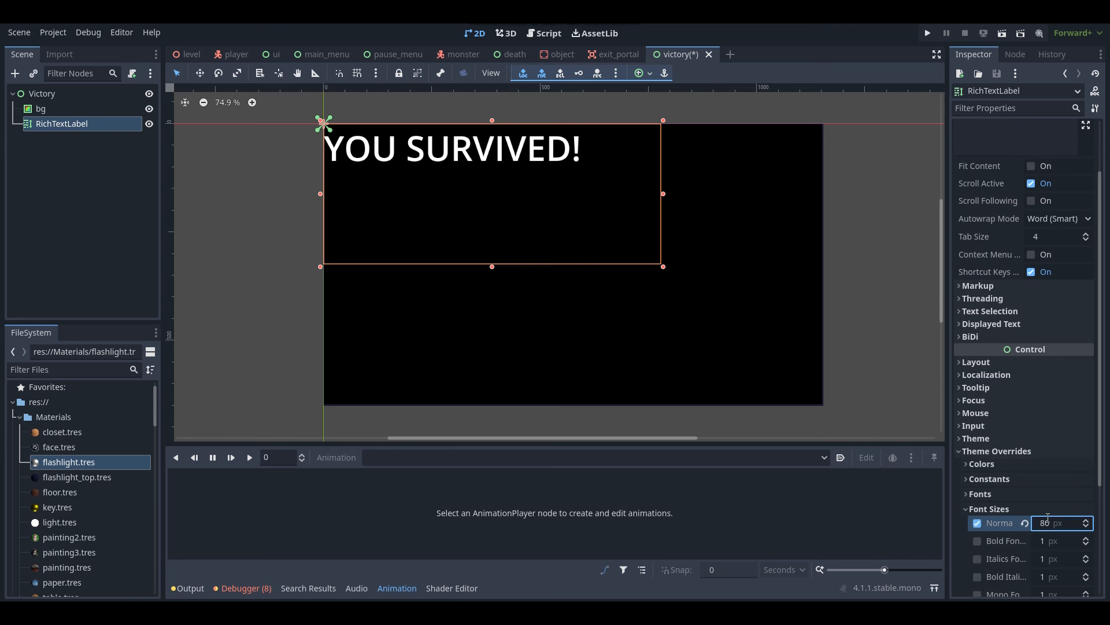
Move the YOU SURVIVED! label to roughly the middle of the black background
{"action": "scroll", "coordinate": [1029, 440], "scroll_direction": "down", "scroll_amount": 3}
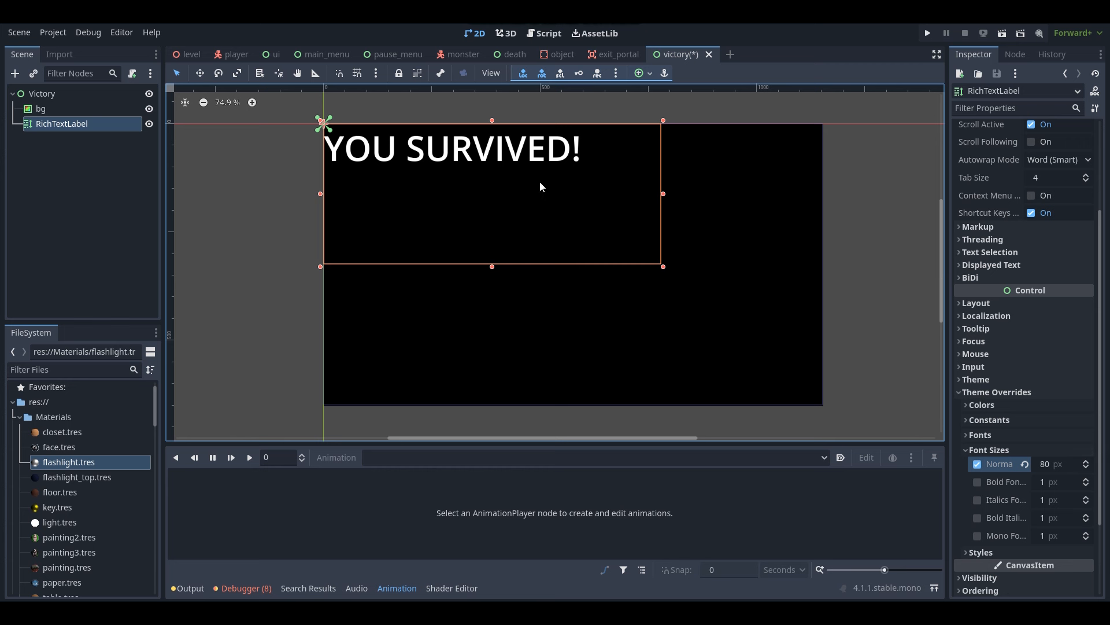
{"action": "left_click_drag", "start_coordinate": [544, 206], "coordinate": [666, 303]}
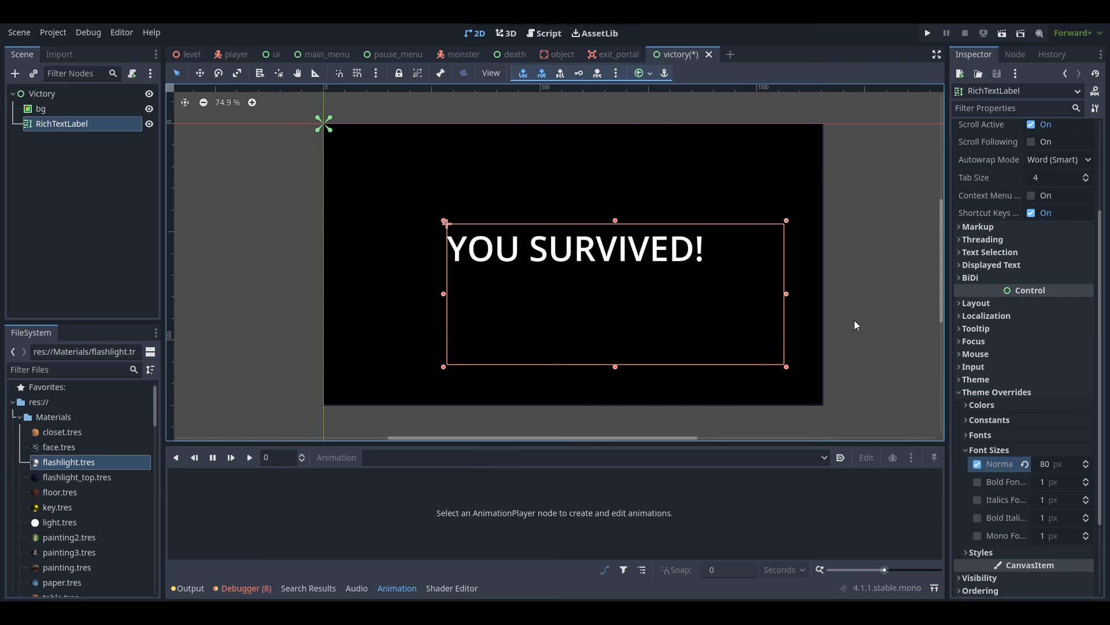